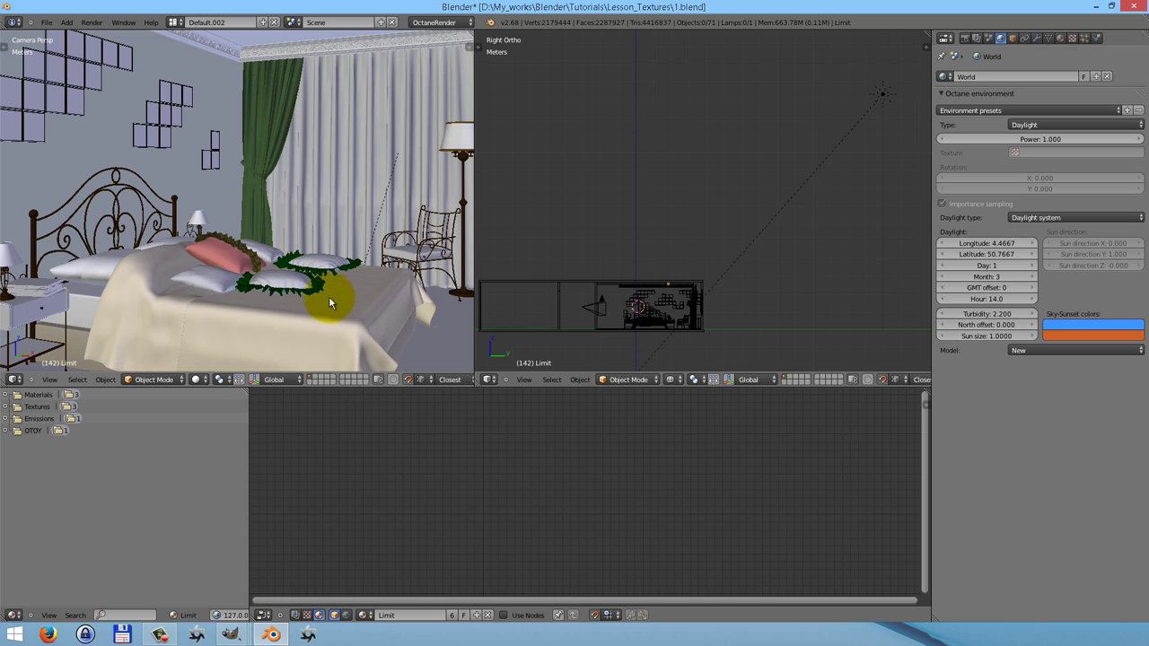
Delete the sun lamp above the room.
right_click(886, 106)
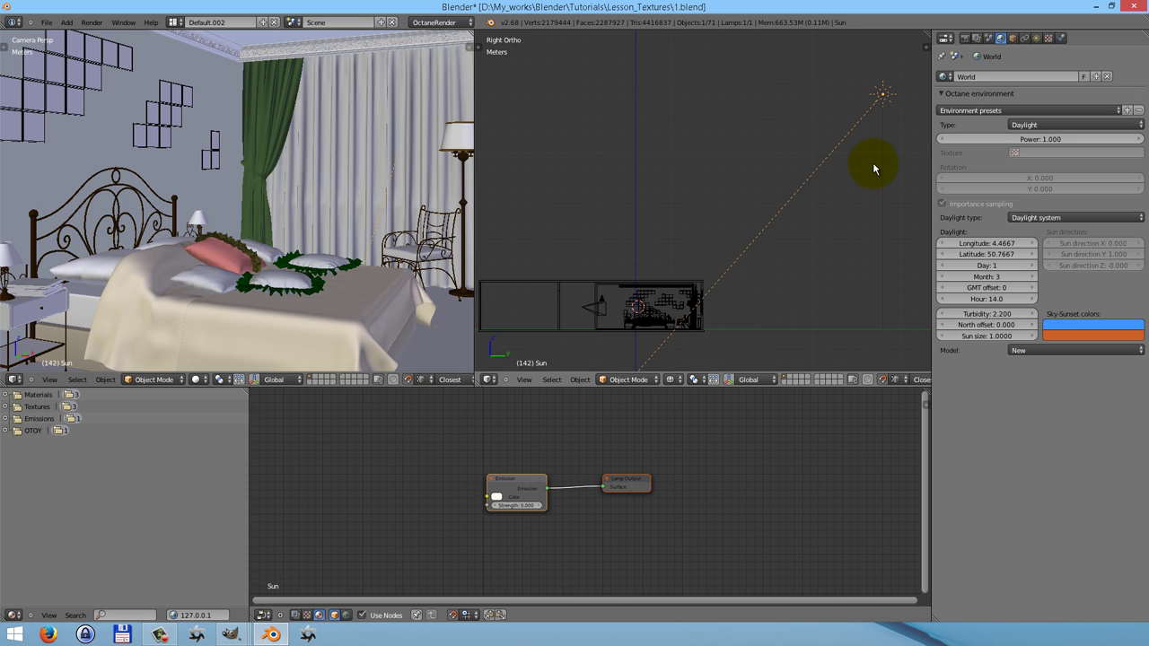
key("x")
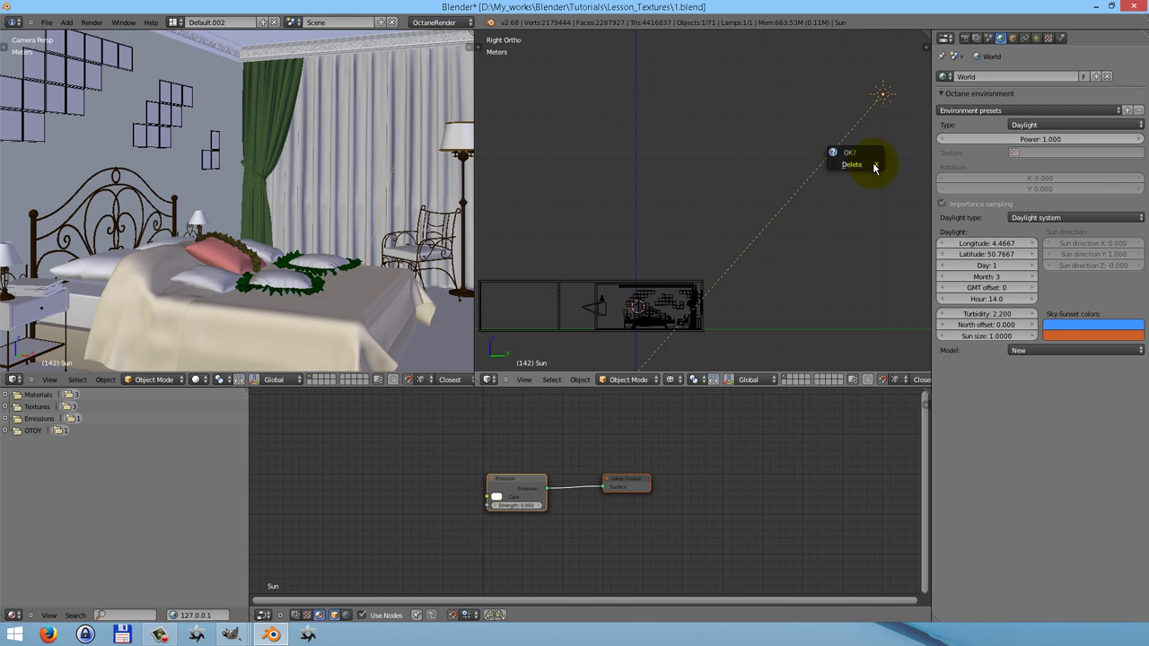
left_click(848, 161)
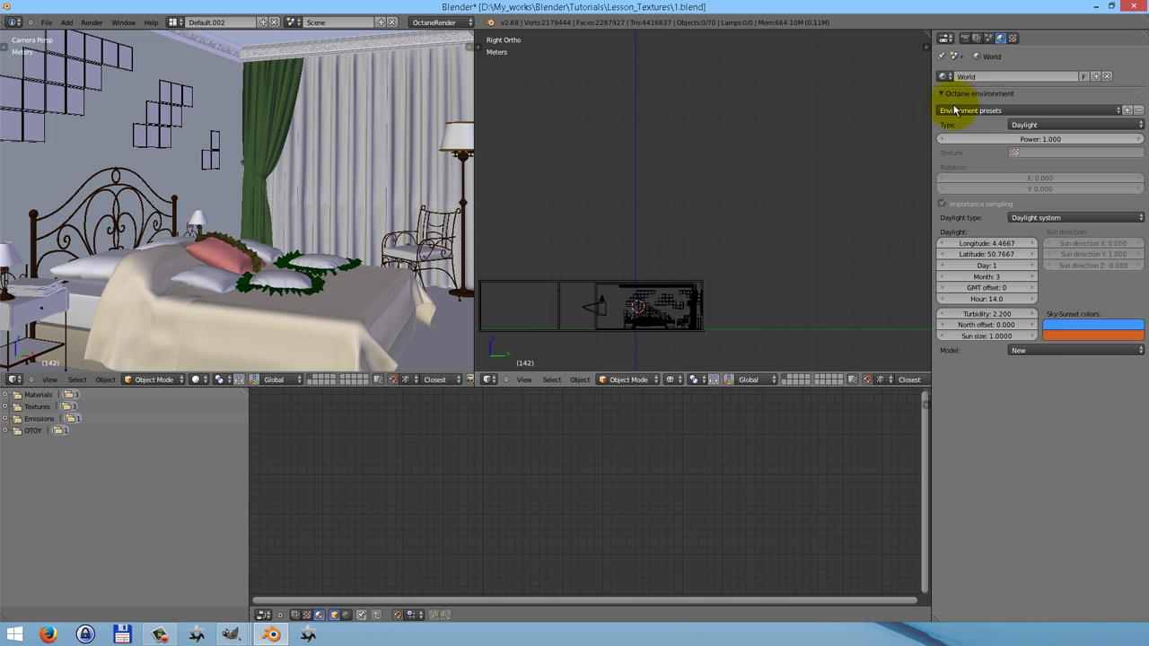
Review the environment's daylight options, trying the Direction type and returning to Daylight system with the New model.
left_click(1036, 126)
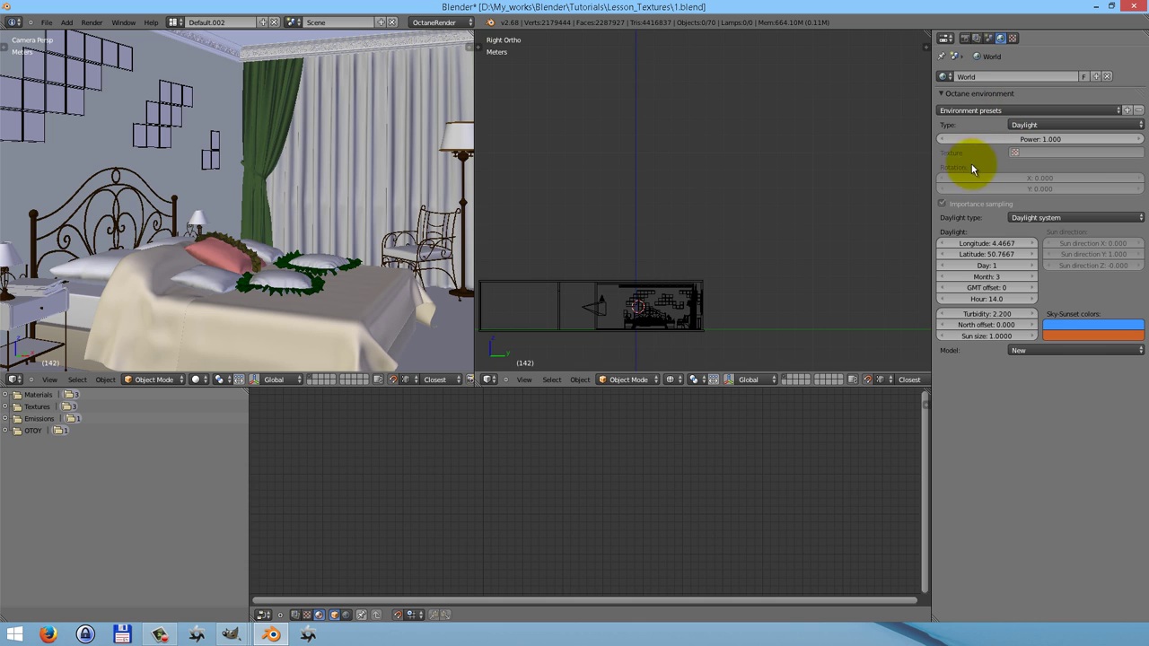
left_click(1031, 219)
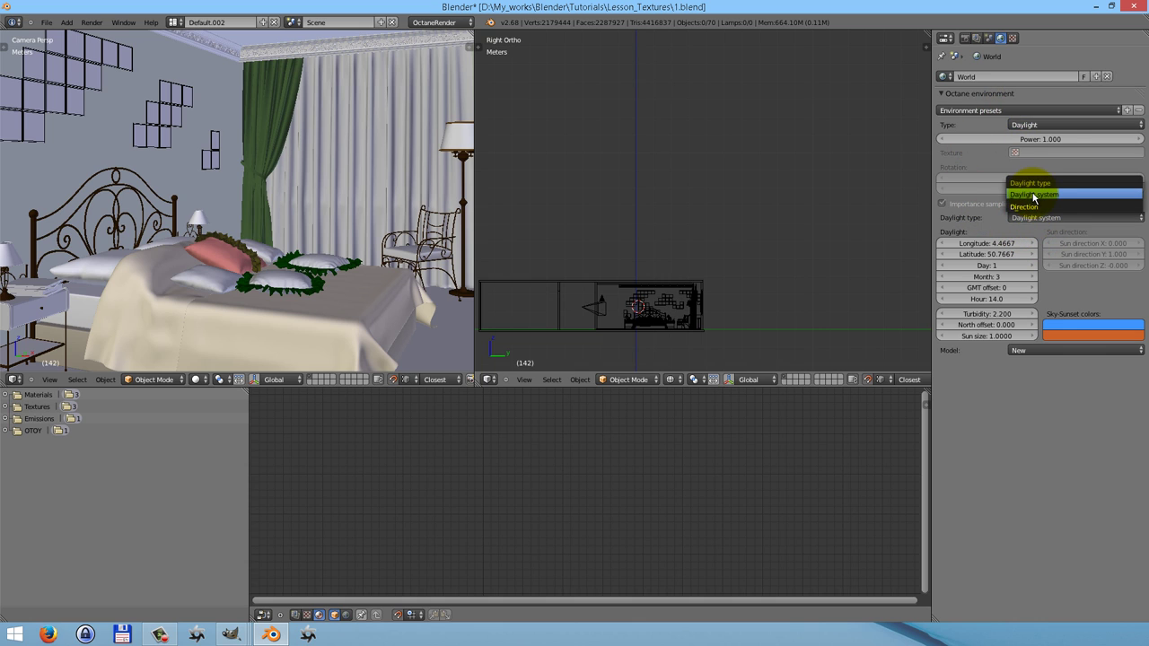
left_click(1025, 207)
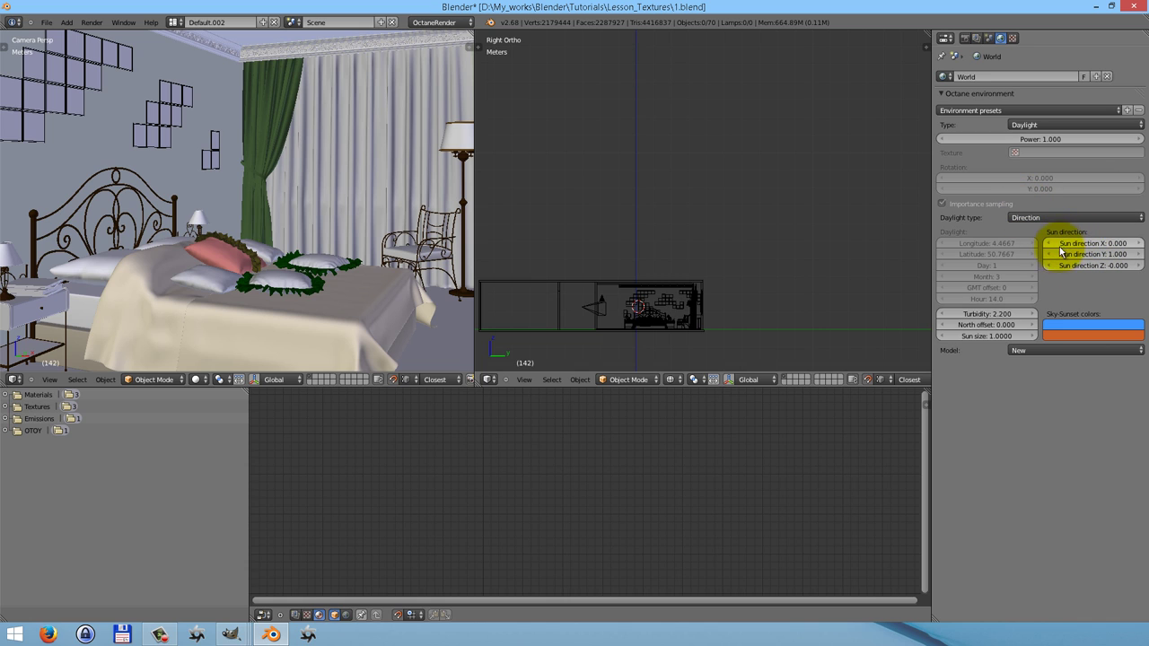
left_click(1022, 220)
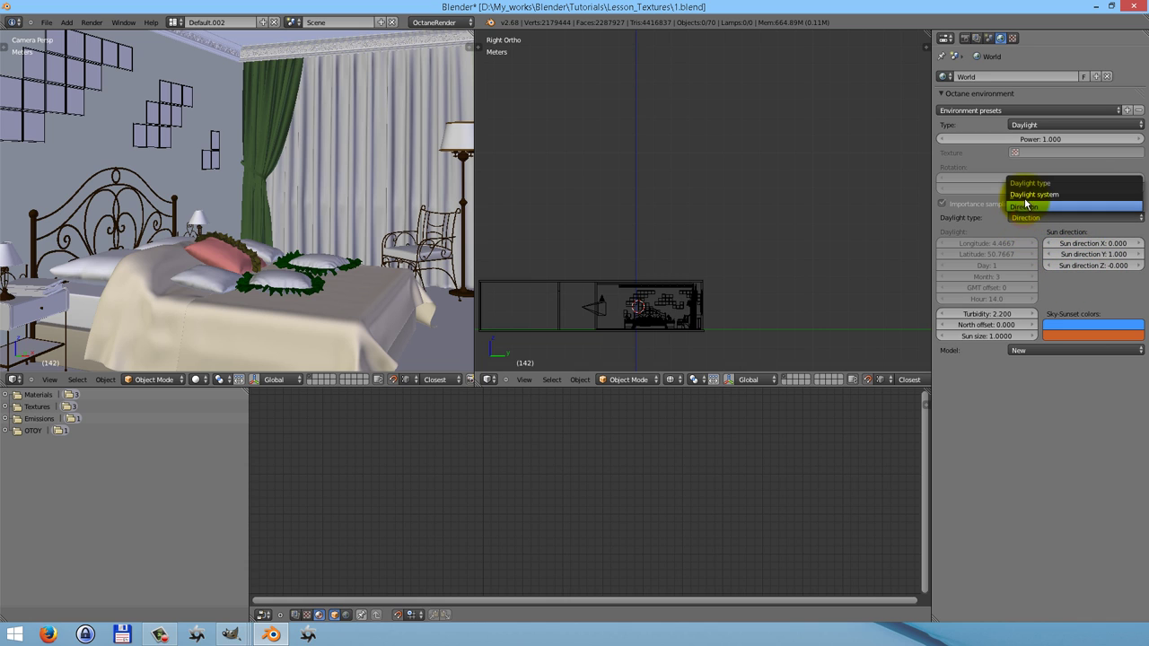
left_click(1022, 201)
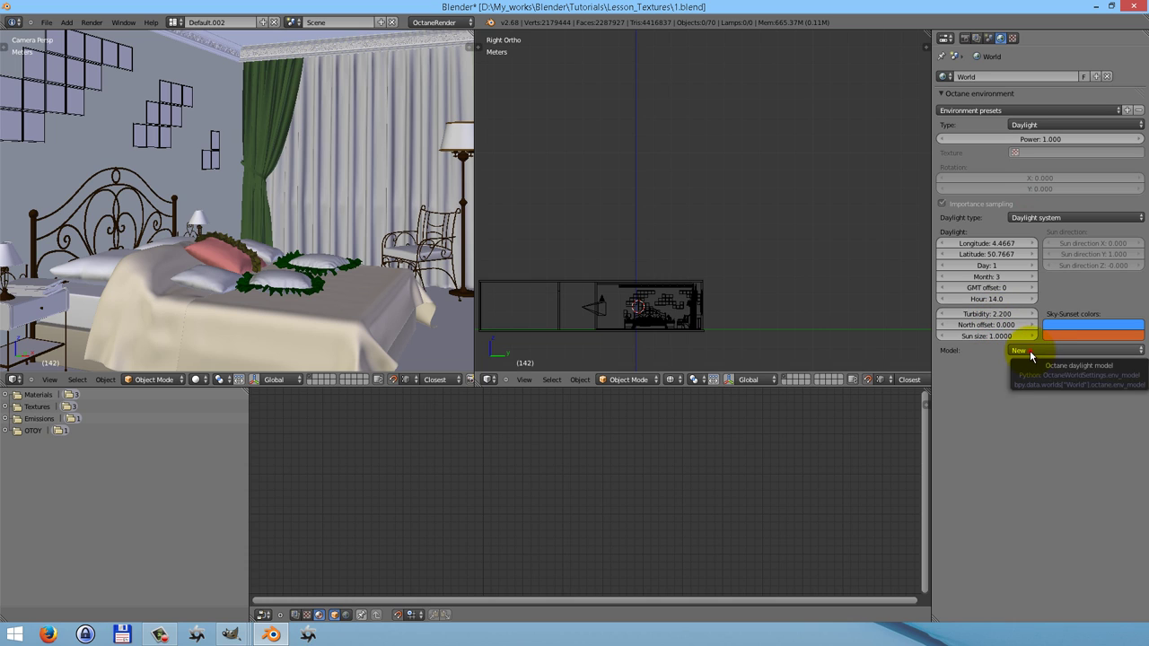
left_click(1031, 351)
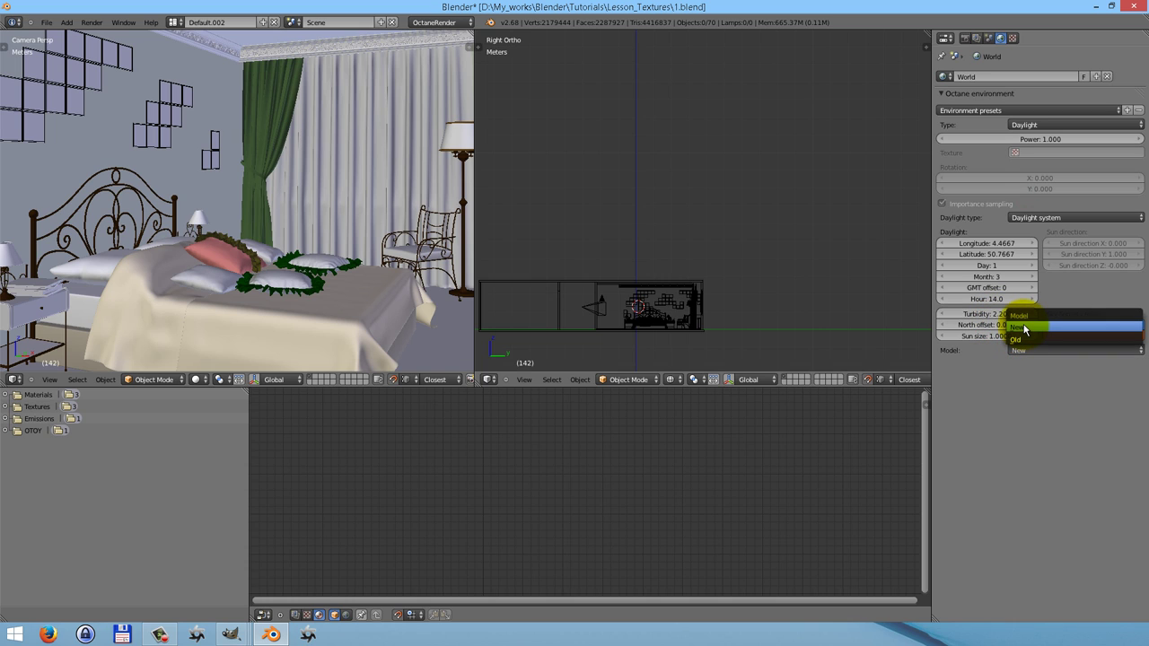
left_click(1023, 327)
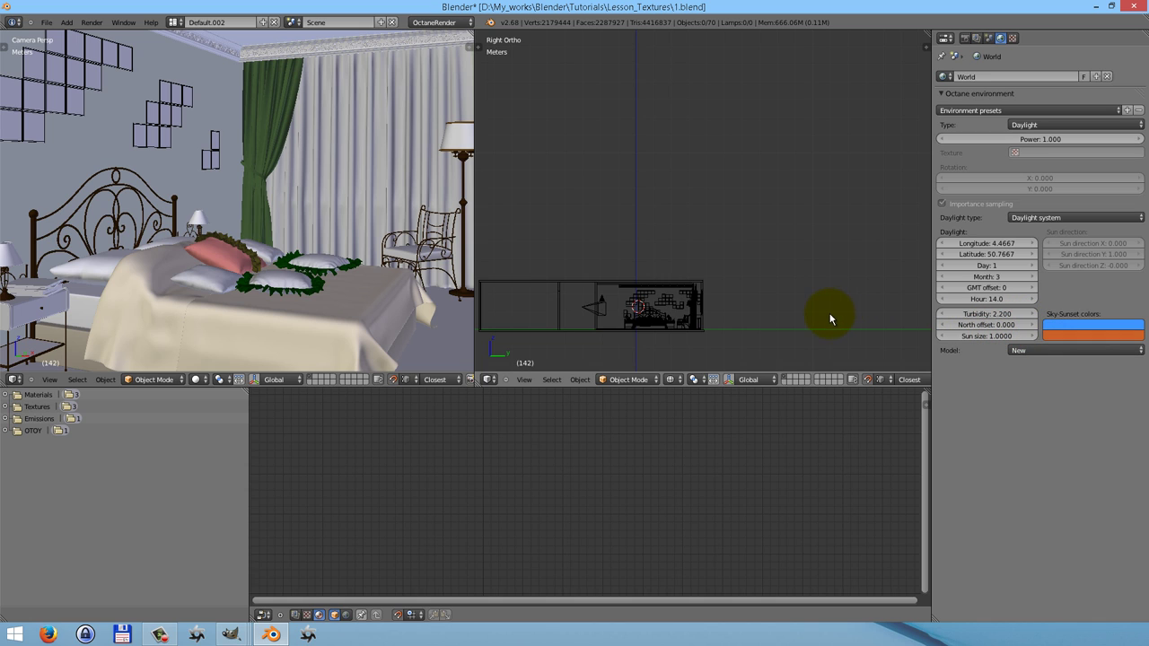
Select the portal plane outside the window, enable nodes for its material and change the surface to Octane Portal Material.
scroll(708, 318, "up", 8)
scroll(707, 316, "up", 4)
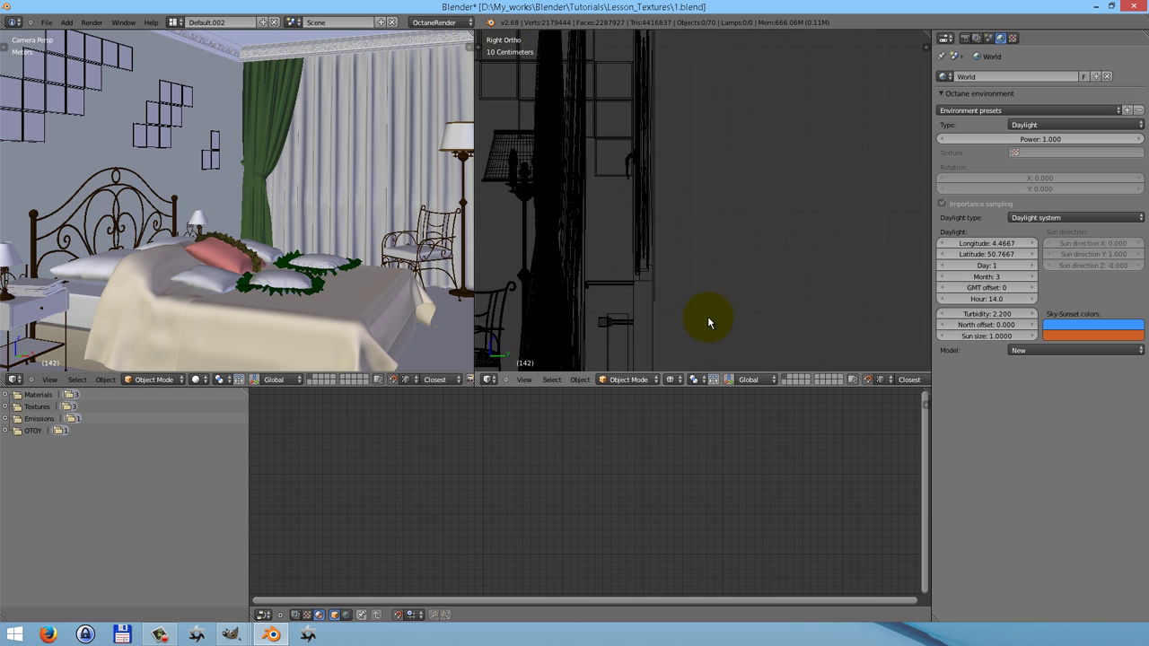
scroll(645, 290, "up", 3)
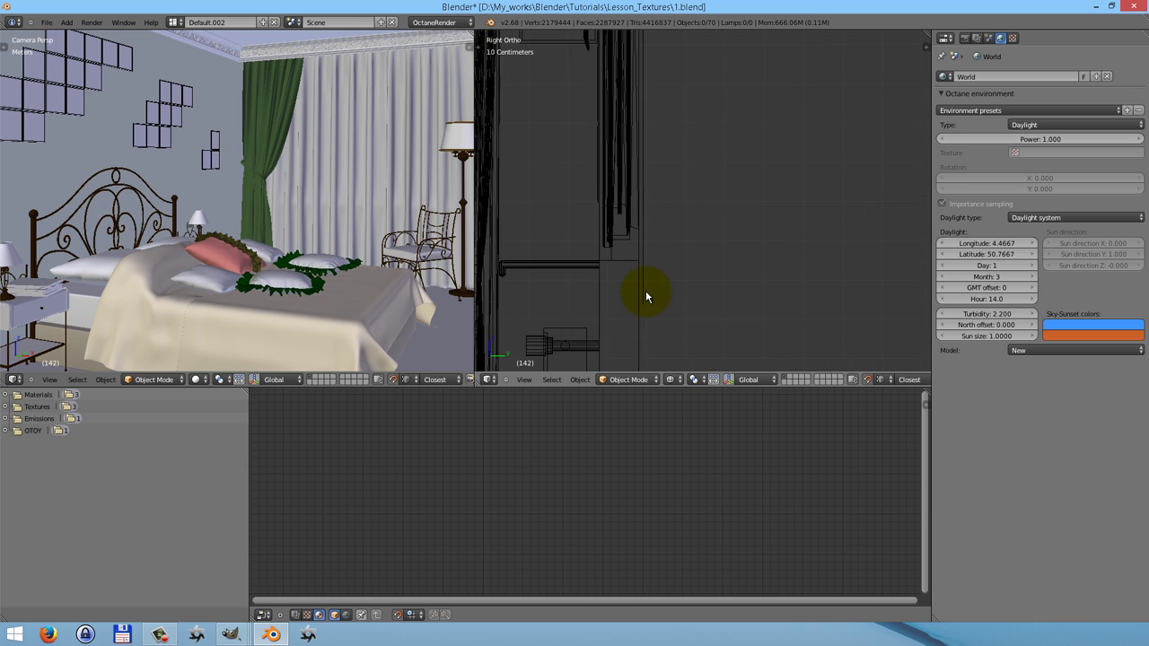
right_click(642, 303)
scroll(643, 302, "down", 4)
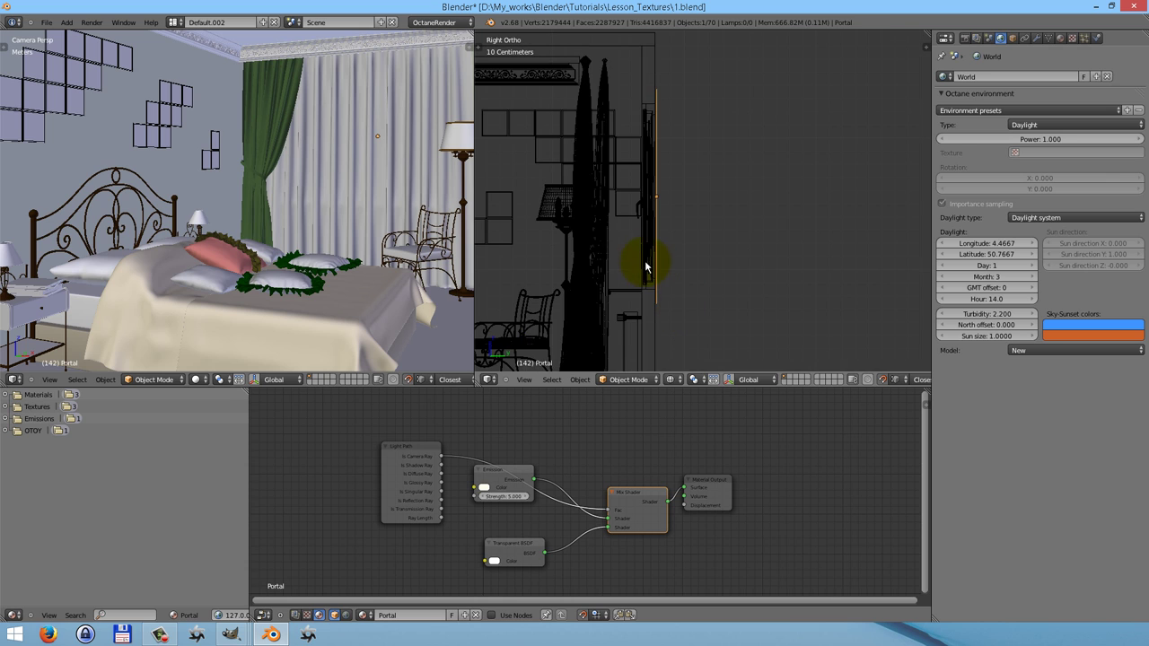
scroll(656, 301, "up", 3)
scroll(656, 303, "up", 1)
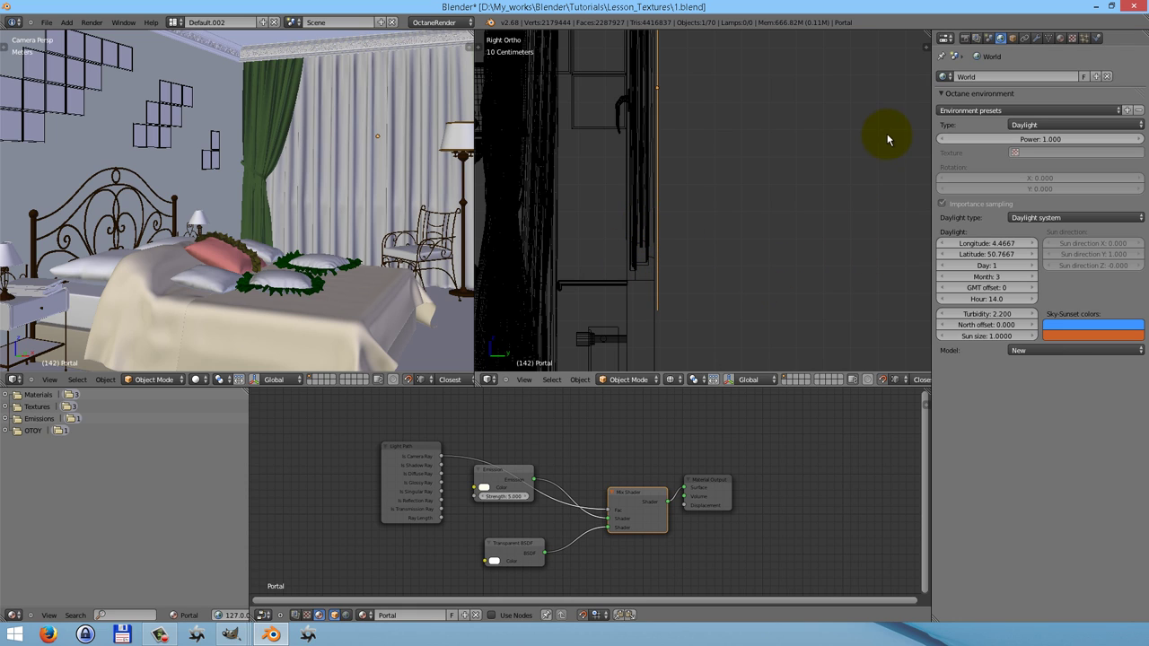
left_click(1060, 38)
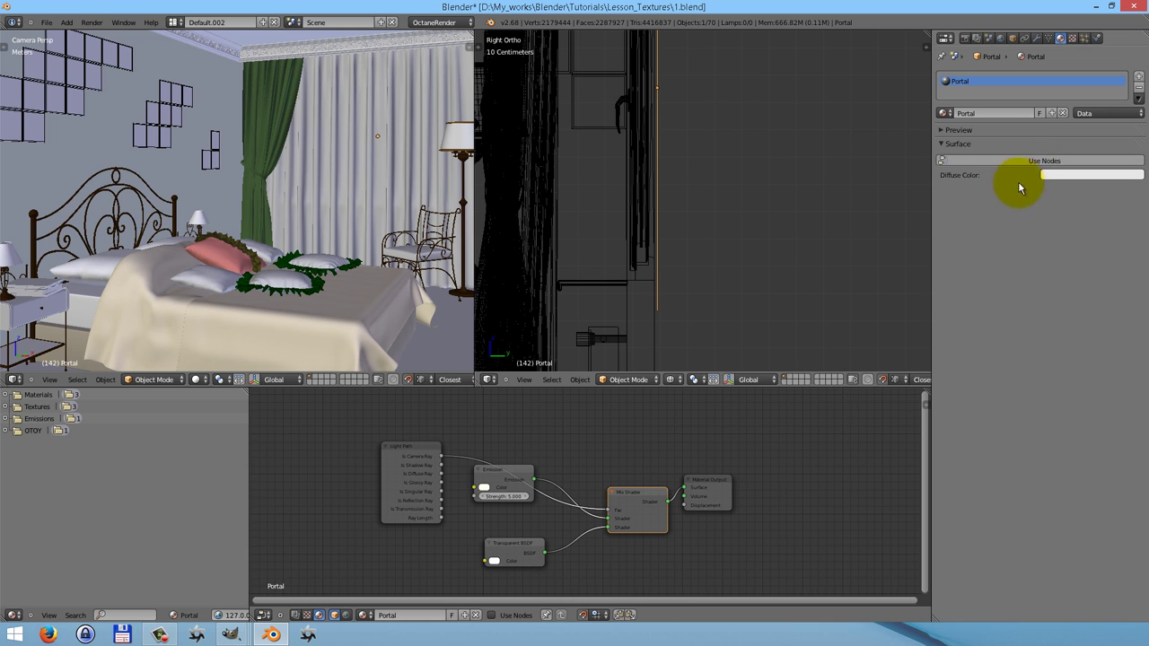
left_click(491, 616)
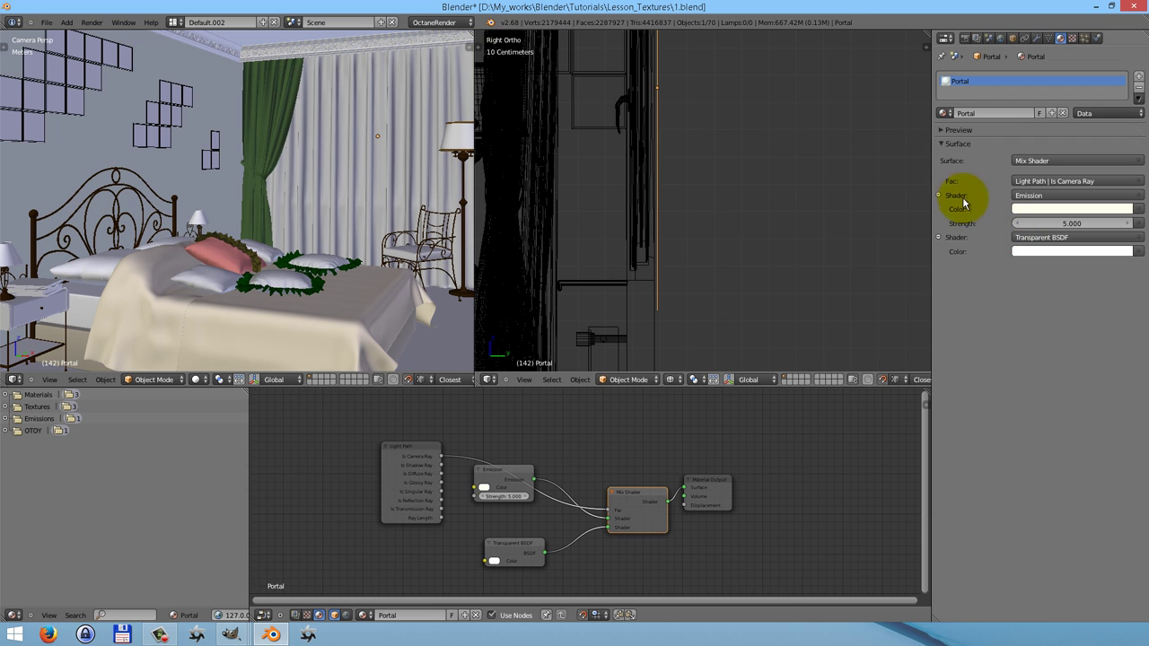
left_click(1028, 161)
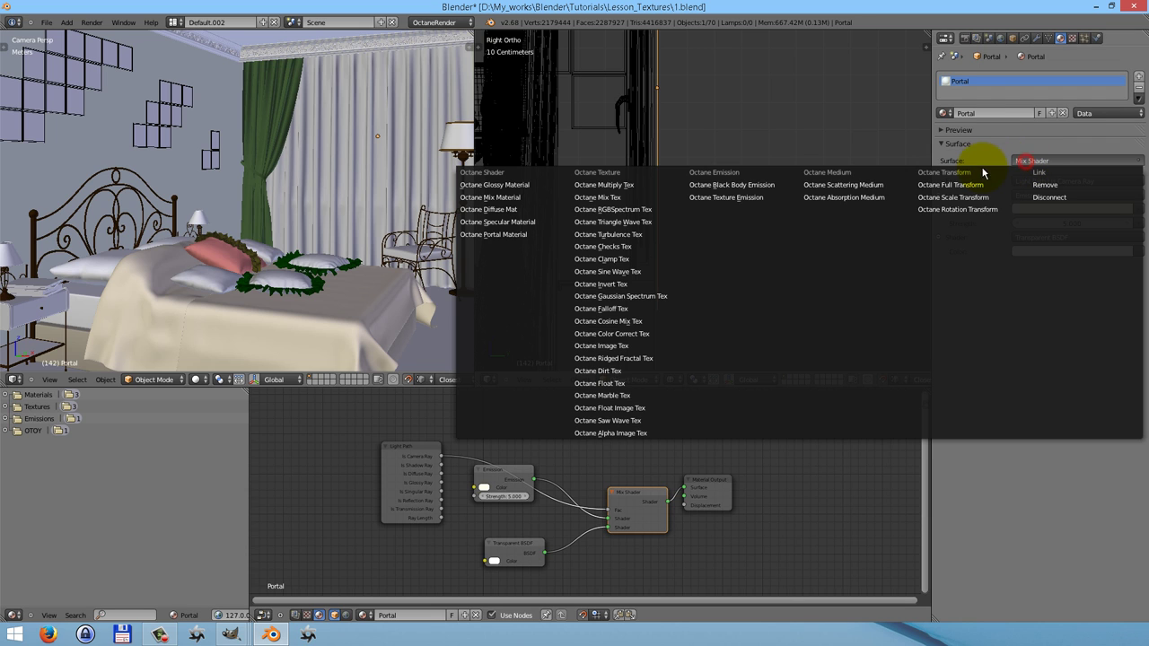
left_click(507, 237)
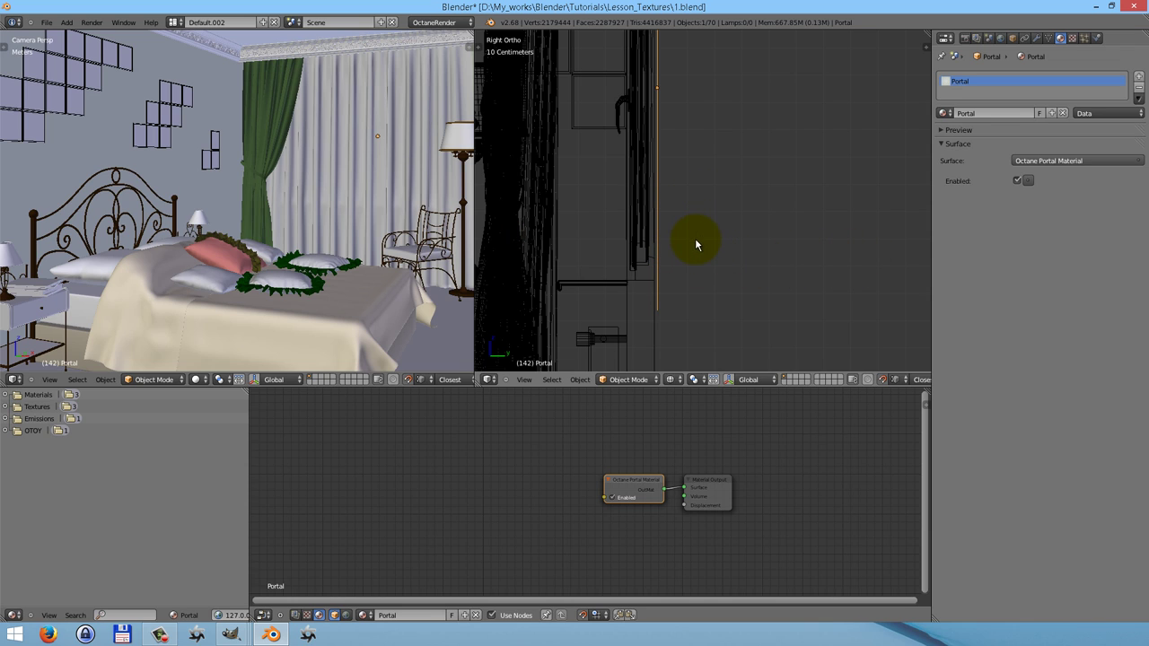
Select the lace curtain, enable nodes for its material and change the surface to Octane Diffuse Mat.
scroll(636, 314, "down", 4)
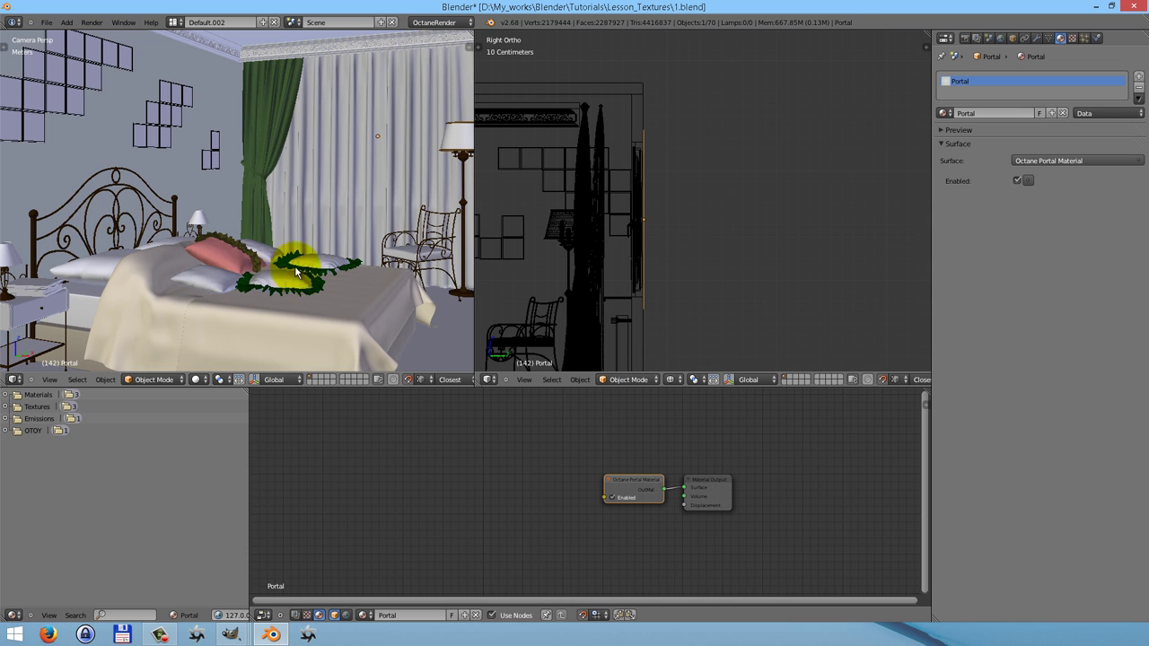
right_click(371, 192)
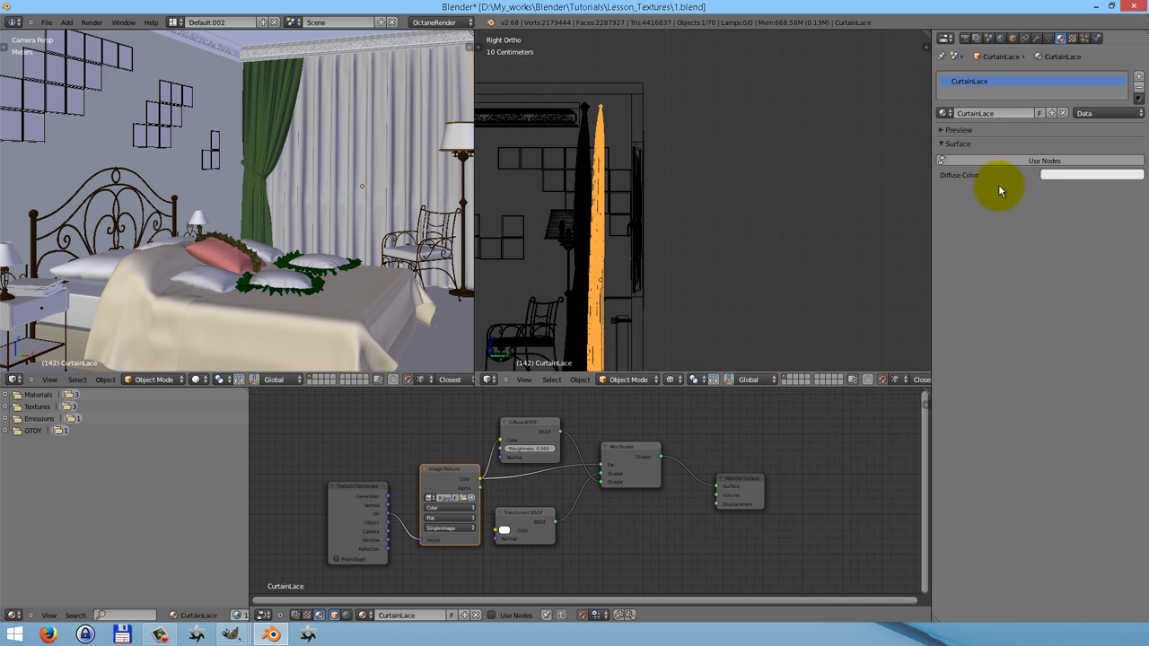
left_click(1023, 161)
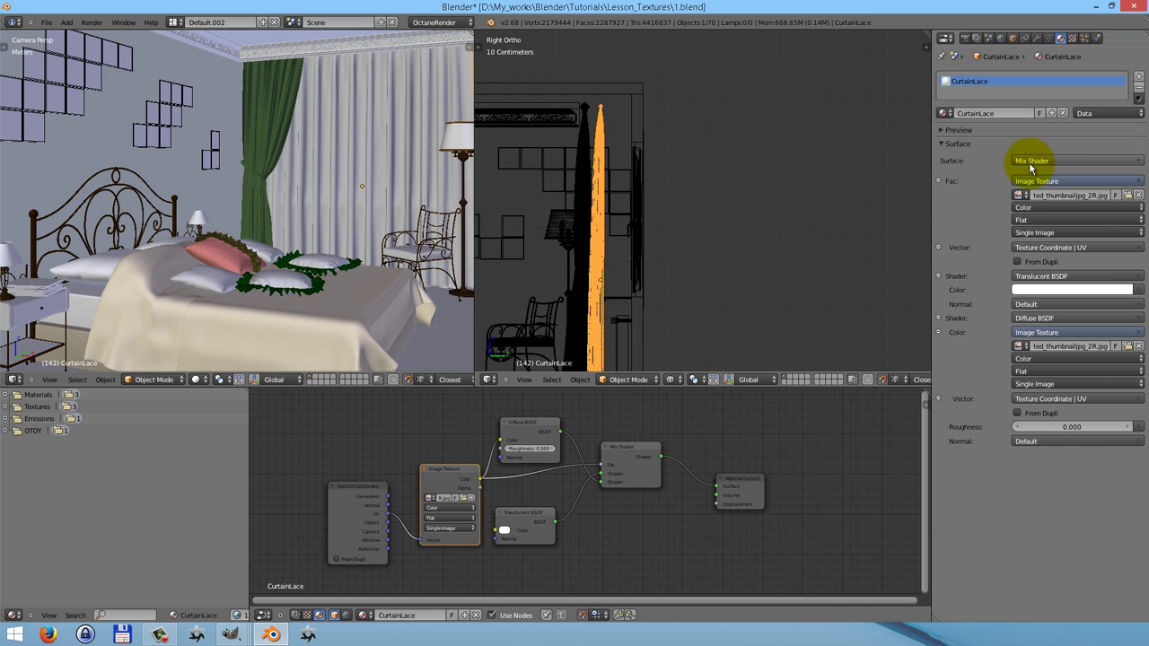
left_click(1037, 163)
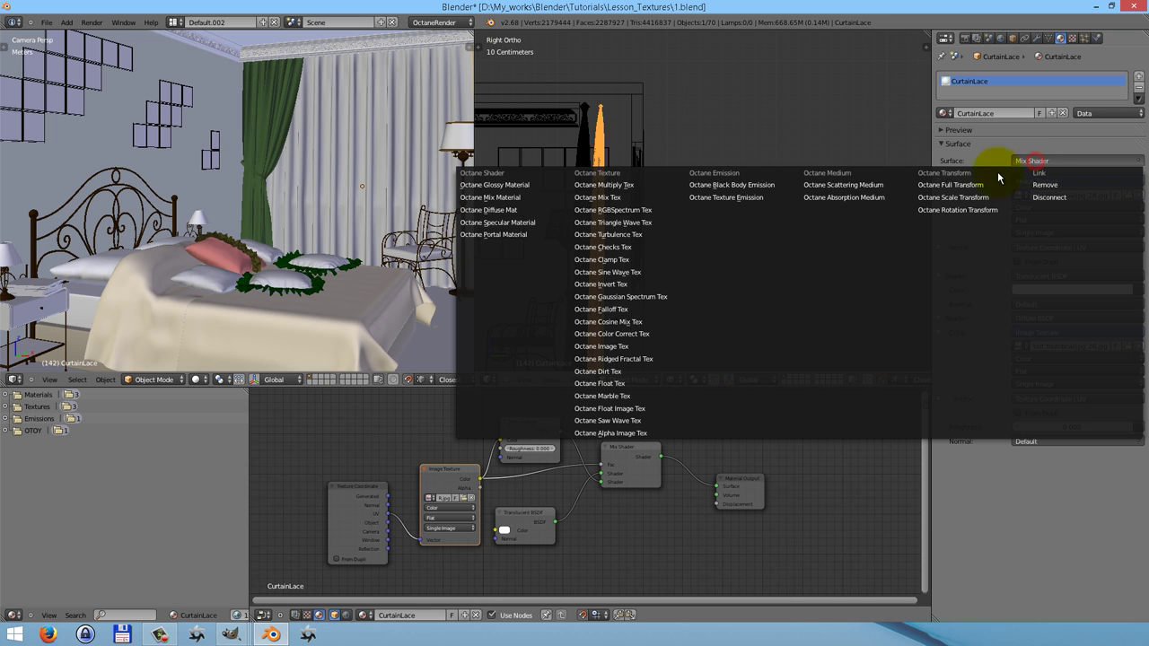
left_click(504, 210)
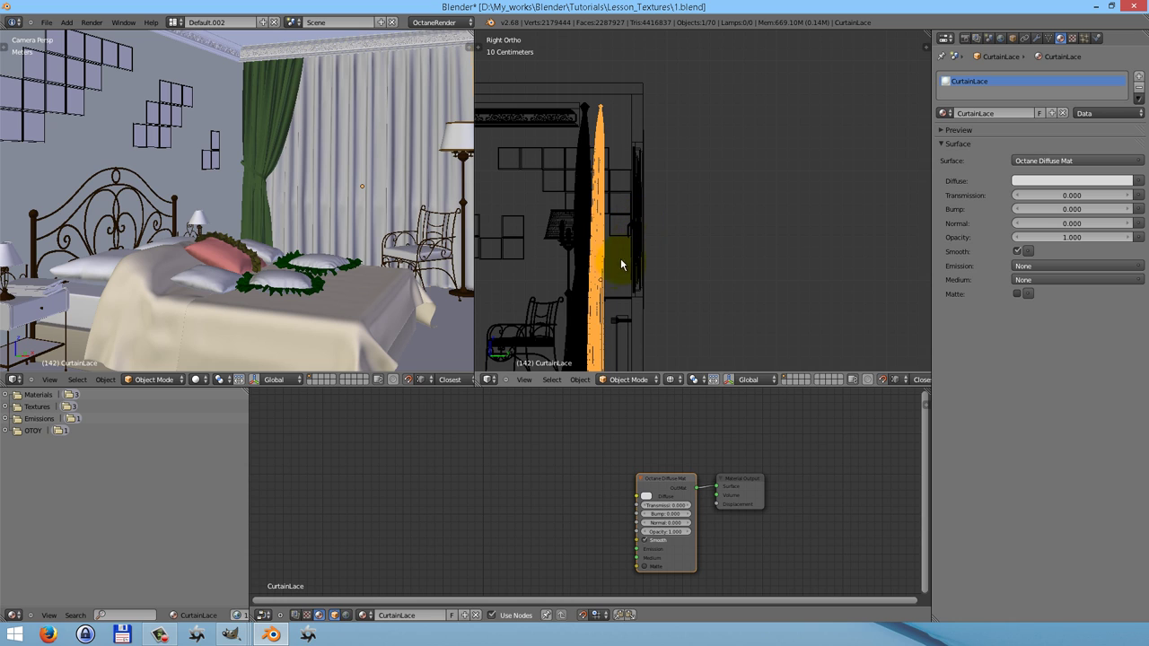
Set the lace material's diffuse colour to near-white by raising all three RGB channels, red and green to 0.99.
left_click(1047, 186)
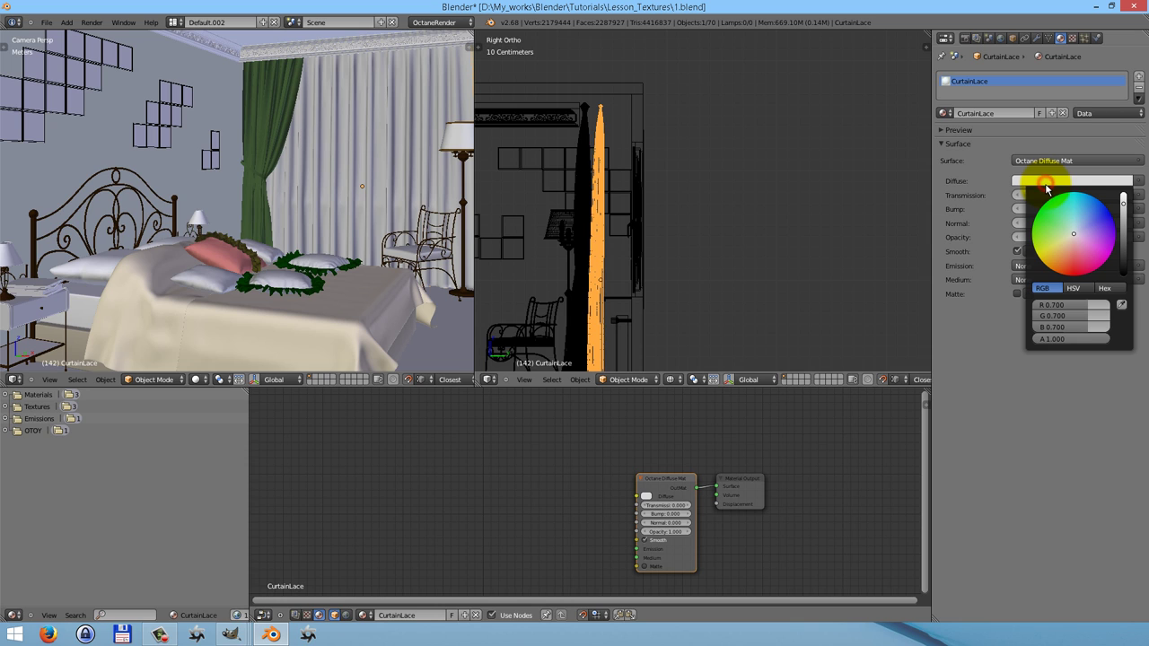
left_click(1055, 307)
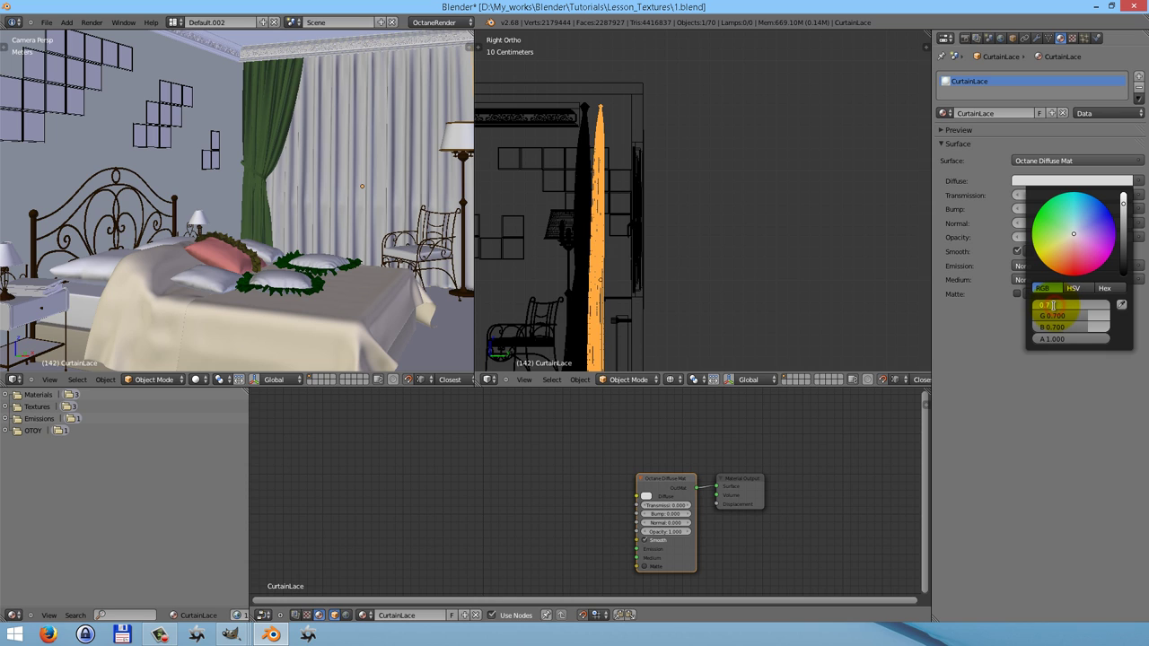
key("BackSpace")
type("0.98")
key("Return")
type("0.99")
key("Return")
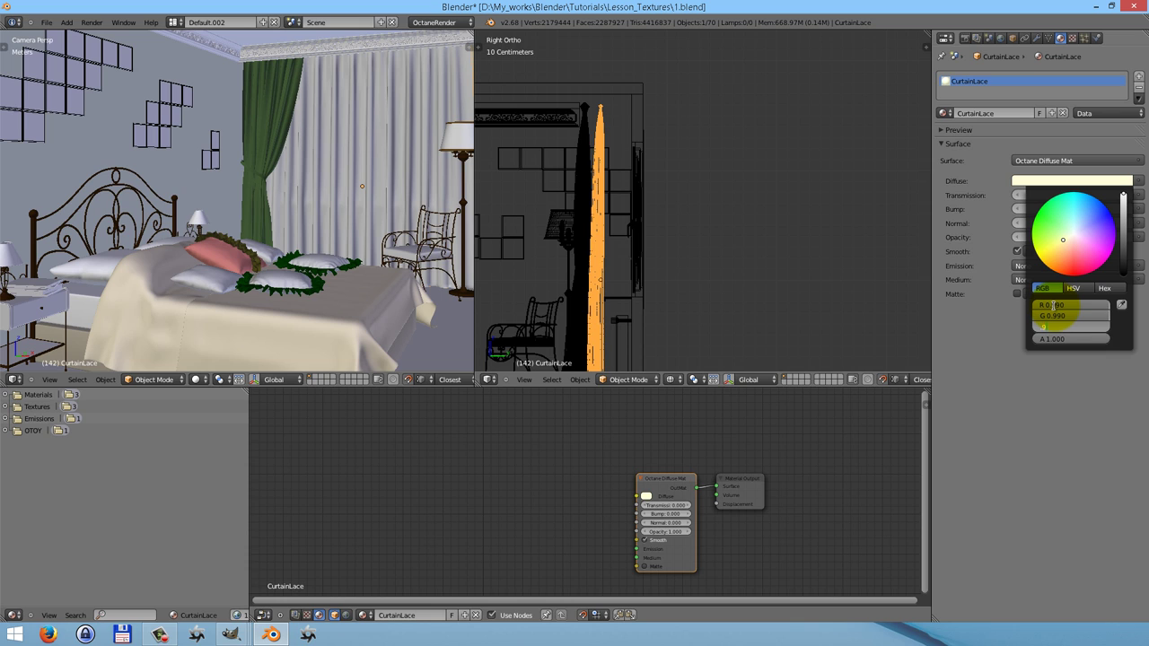
left_click(1048, 326)
type("0.98")
key("Return")
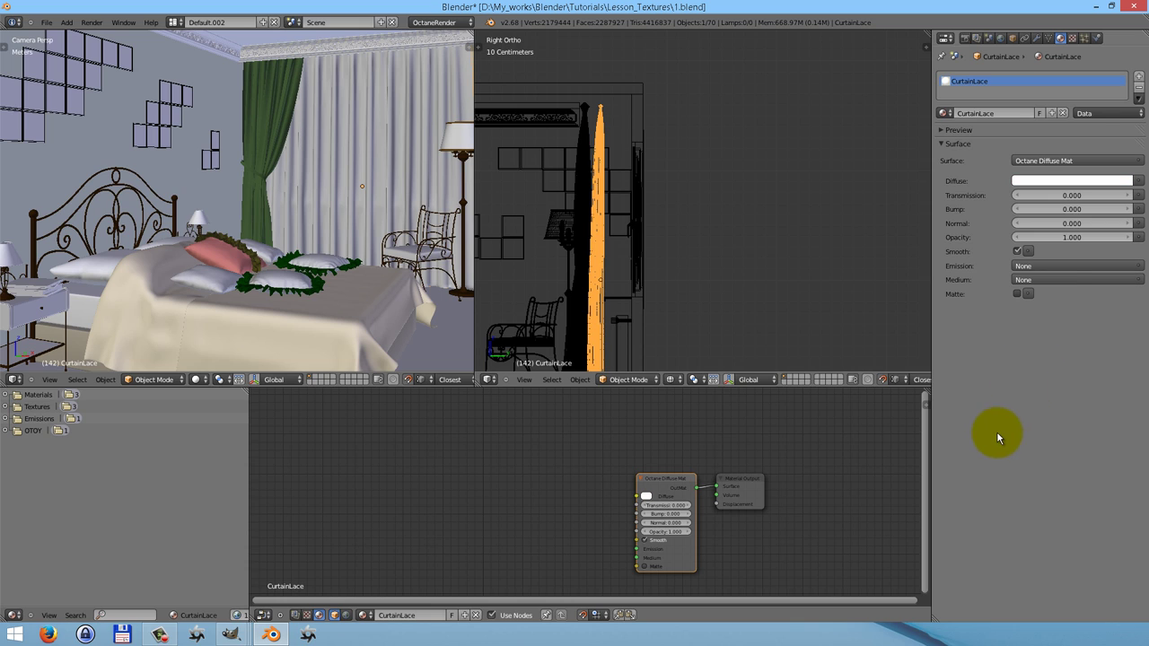
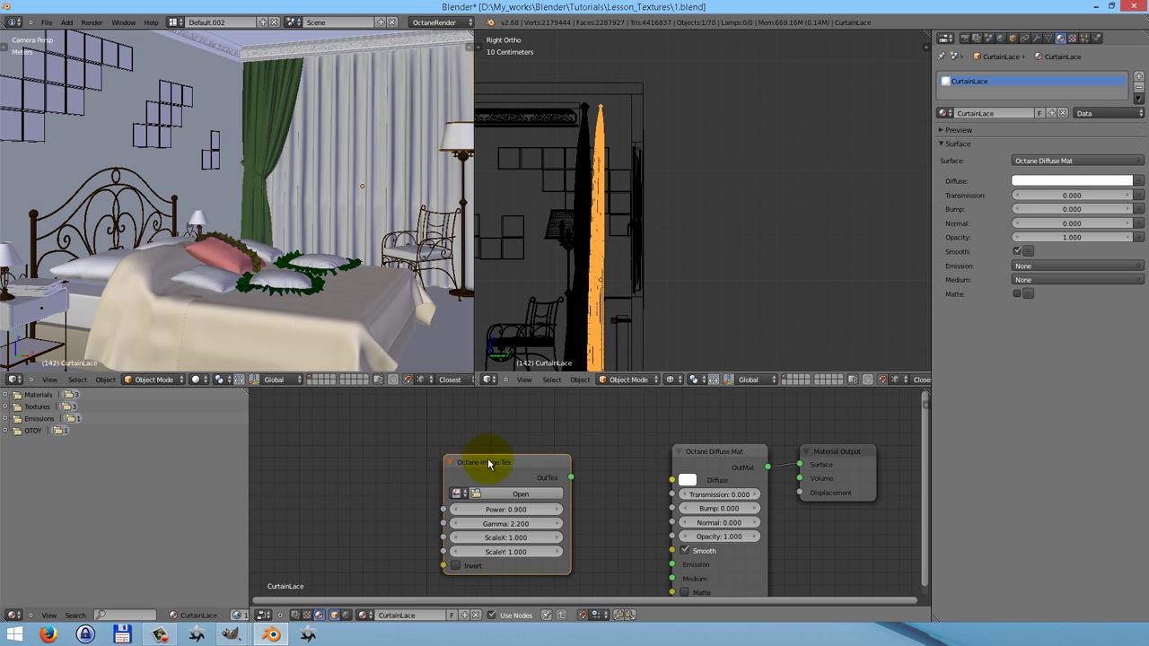
Load CurtainLace.jpg into the Octane Image Tex node and connect its output to the diffuse material's Transmission.
left_click(507, 494)
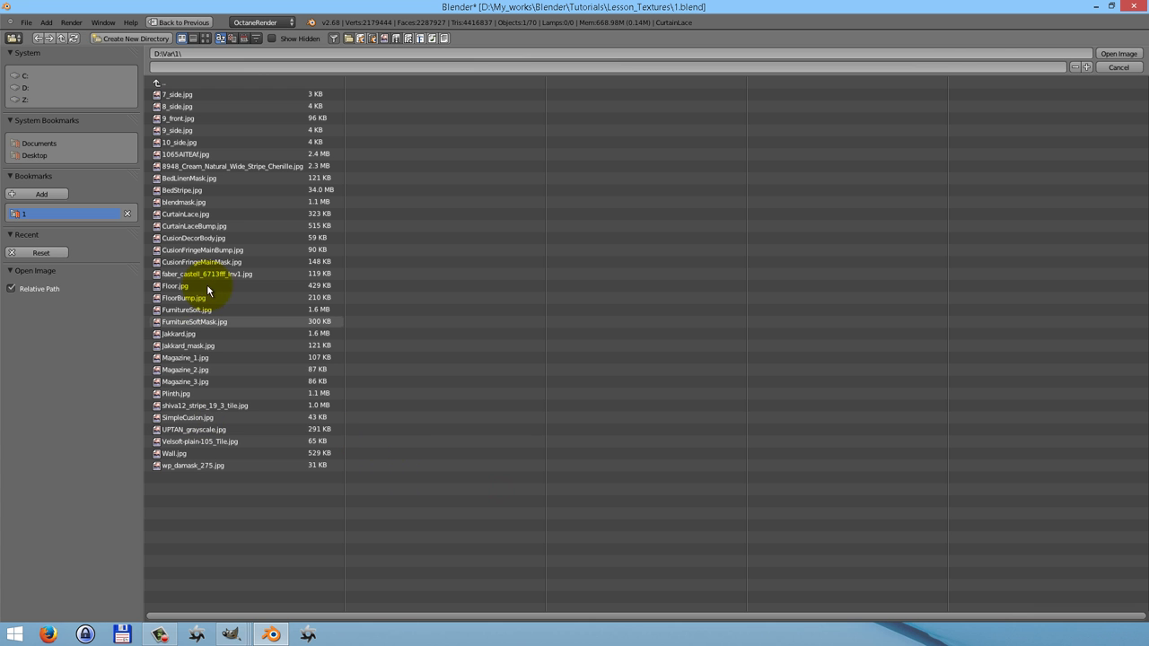
double_click(192, 217)
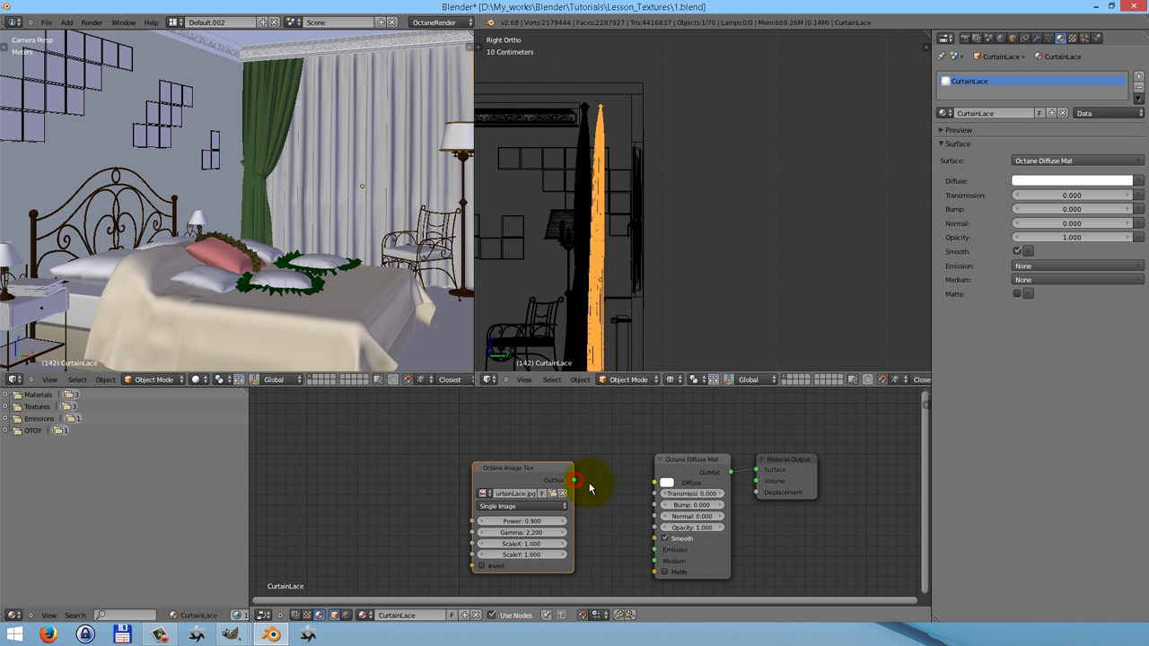
left_click_drag(573, 480, 655, 494)
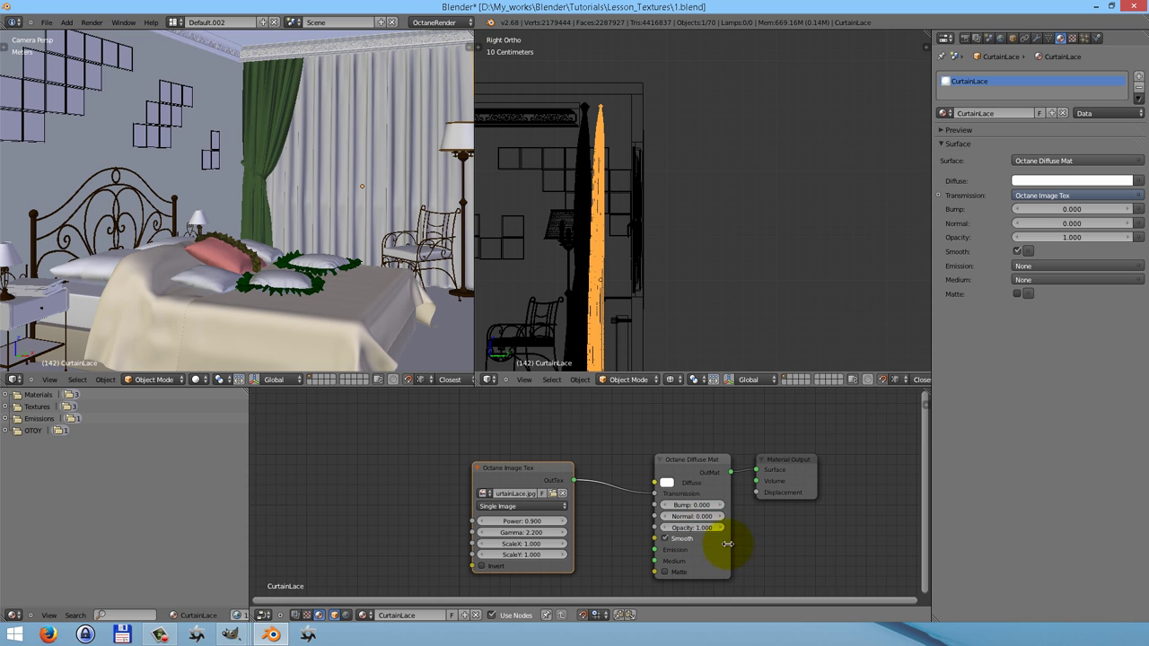
Widen the diffuse material node, space out the nodes and connect the lace image texture to Opacity as well.
left_click_drag(729, 544, 758, 539)
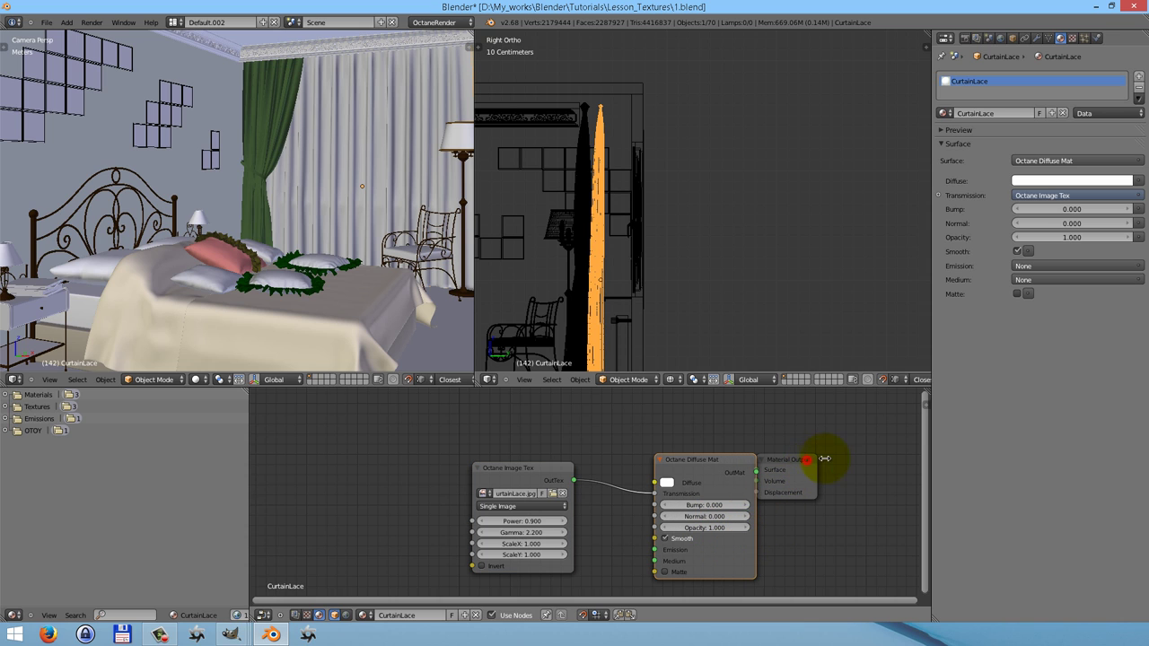
left_click_drag(805, 460, 903, 467)
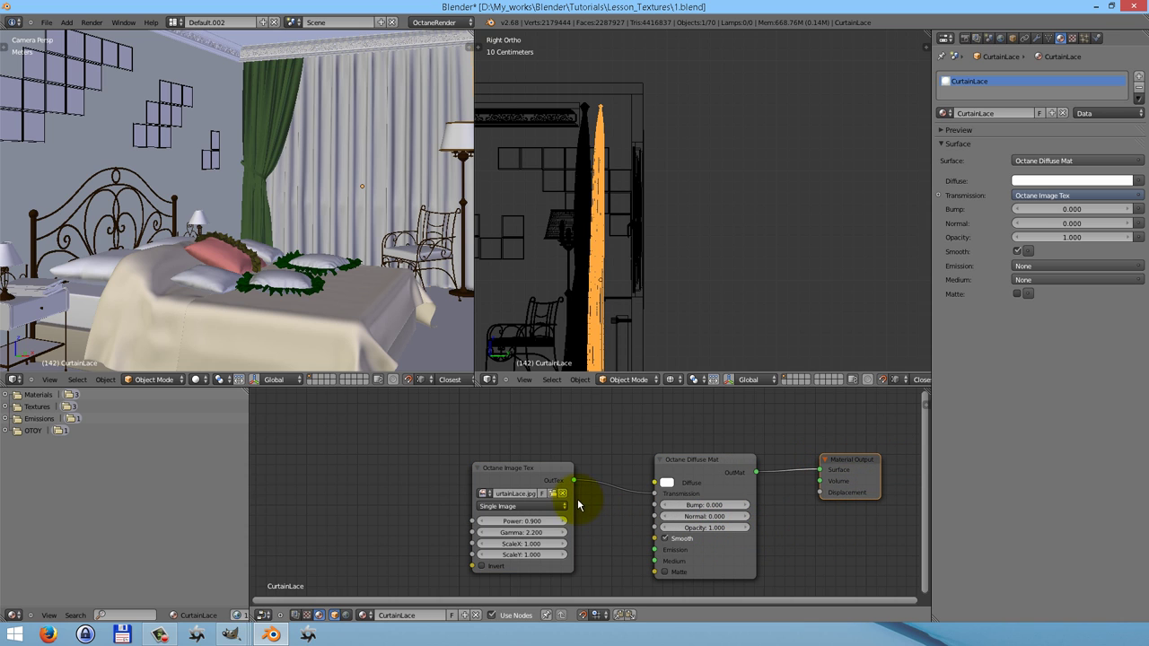
left_click_drag(574, 485, 648, 534)
left_click_drag(559, 479, 547, 407)
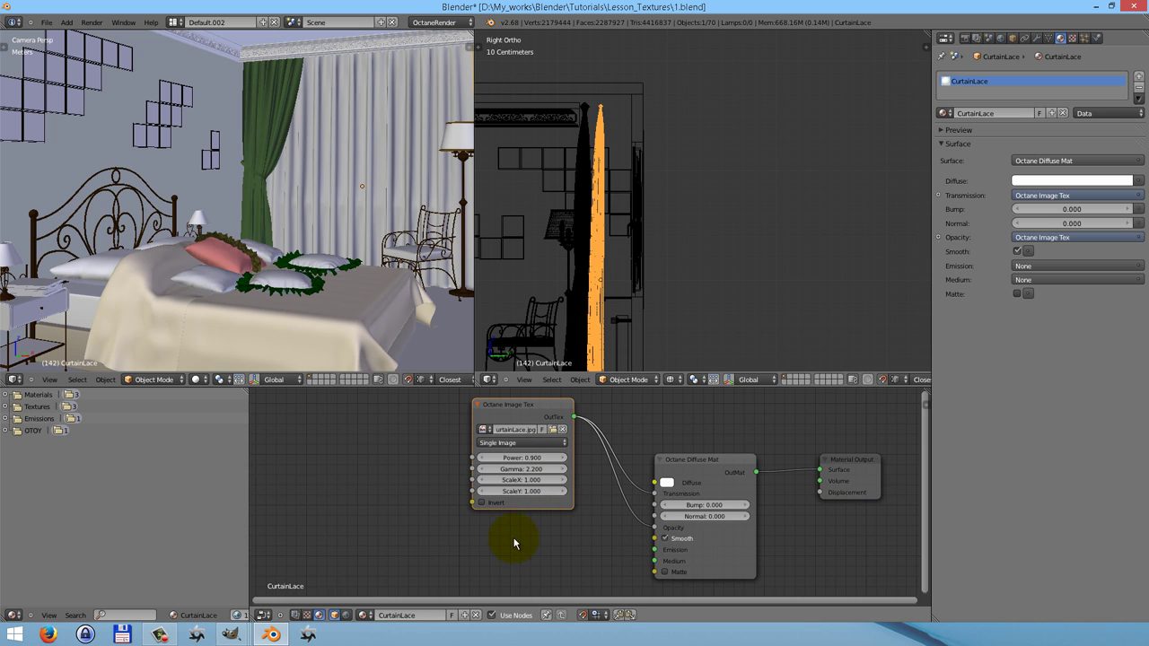
Add an Octane Float Image Tex node to the lace material, directly below the existing image texture node.
key("shift+a")
mouse_move(514, 524)
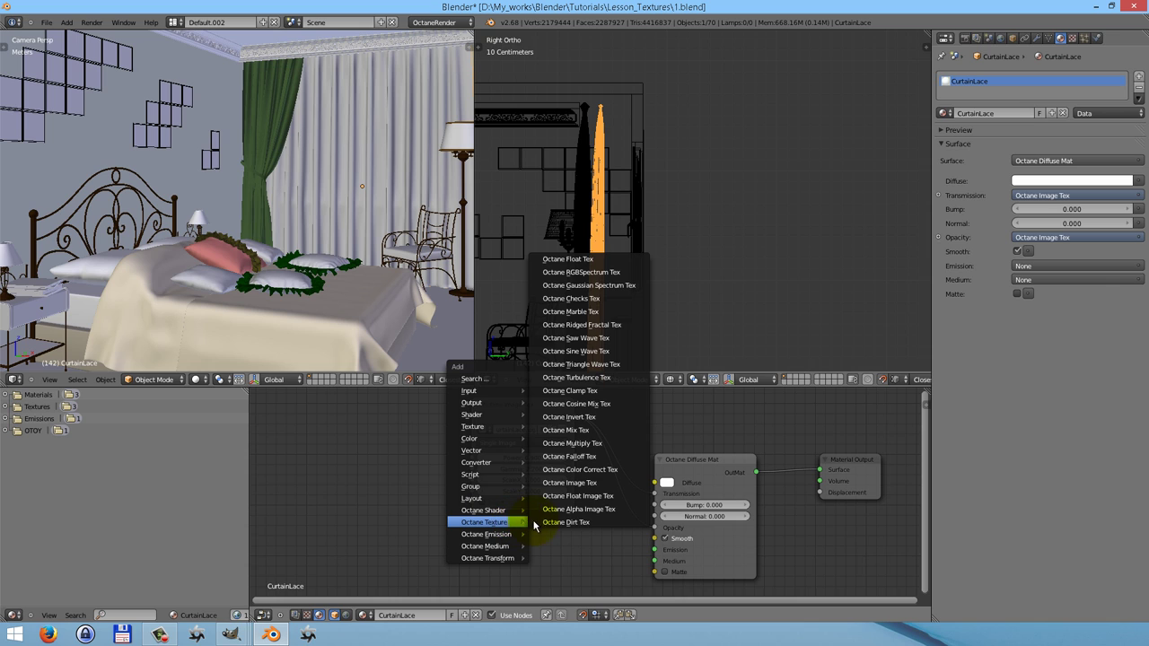
left_click(601, 502)
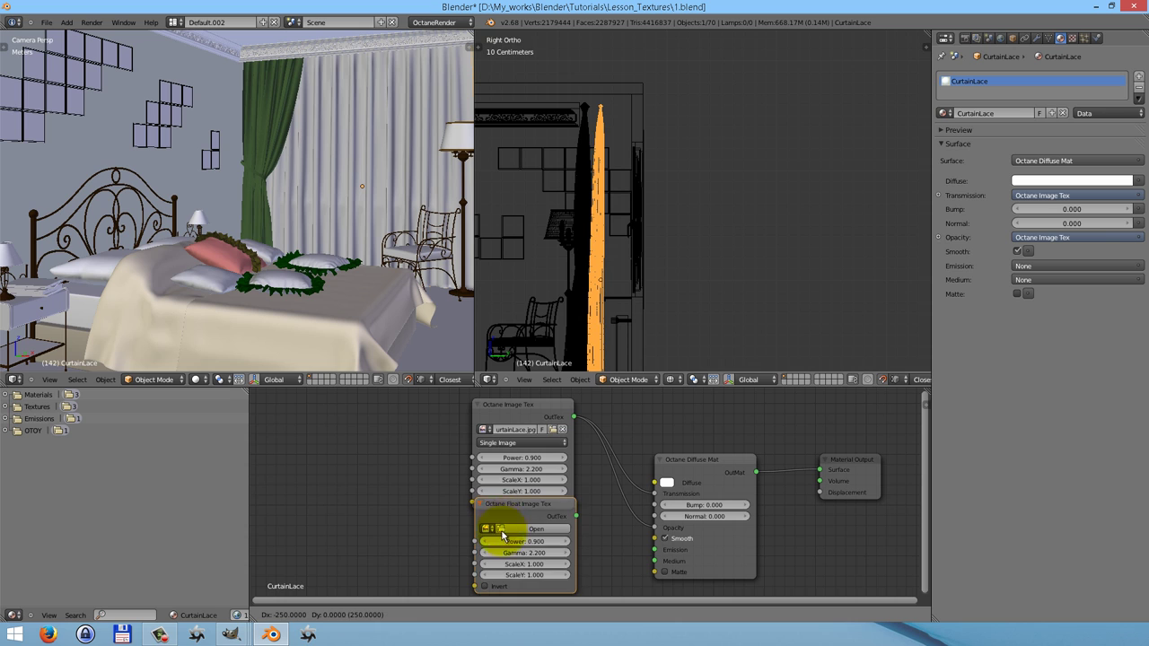
left_click(502, 533)
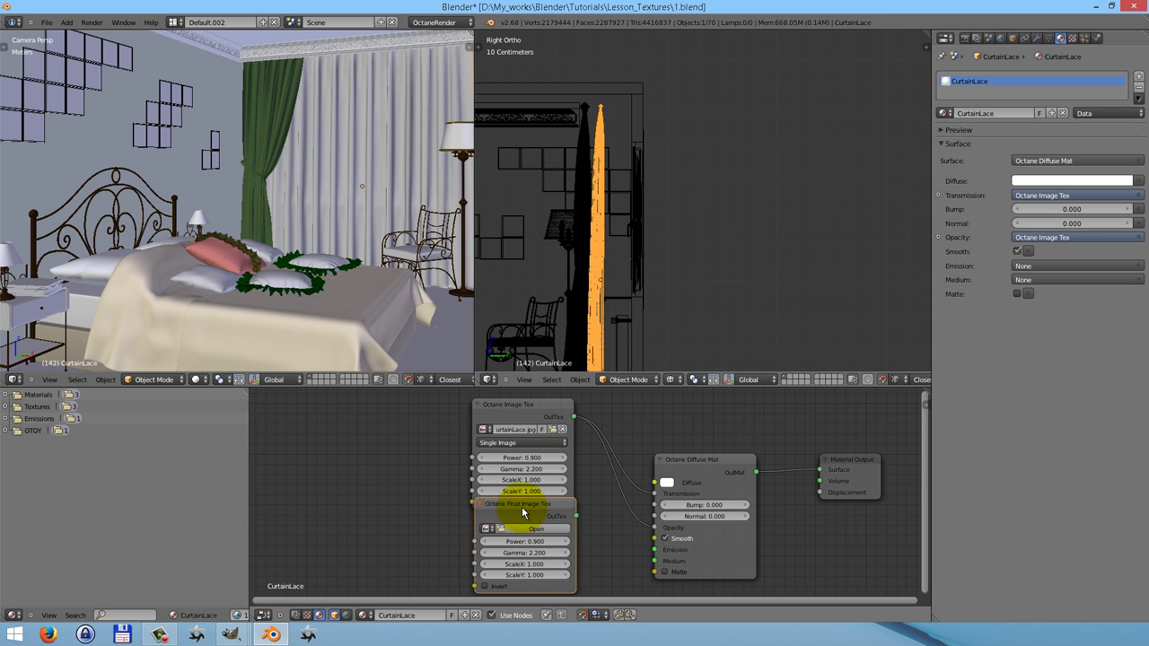
middle_click_drag(524, 513, 452, 512)
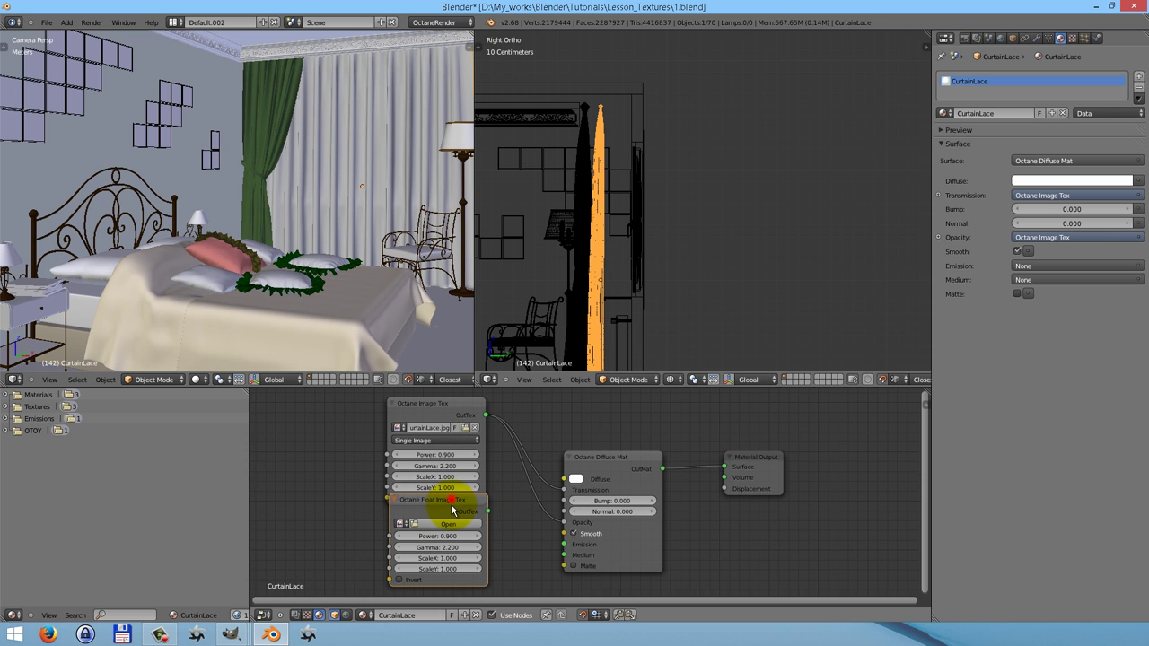
key("g")
key("Escape")
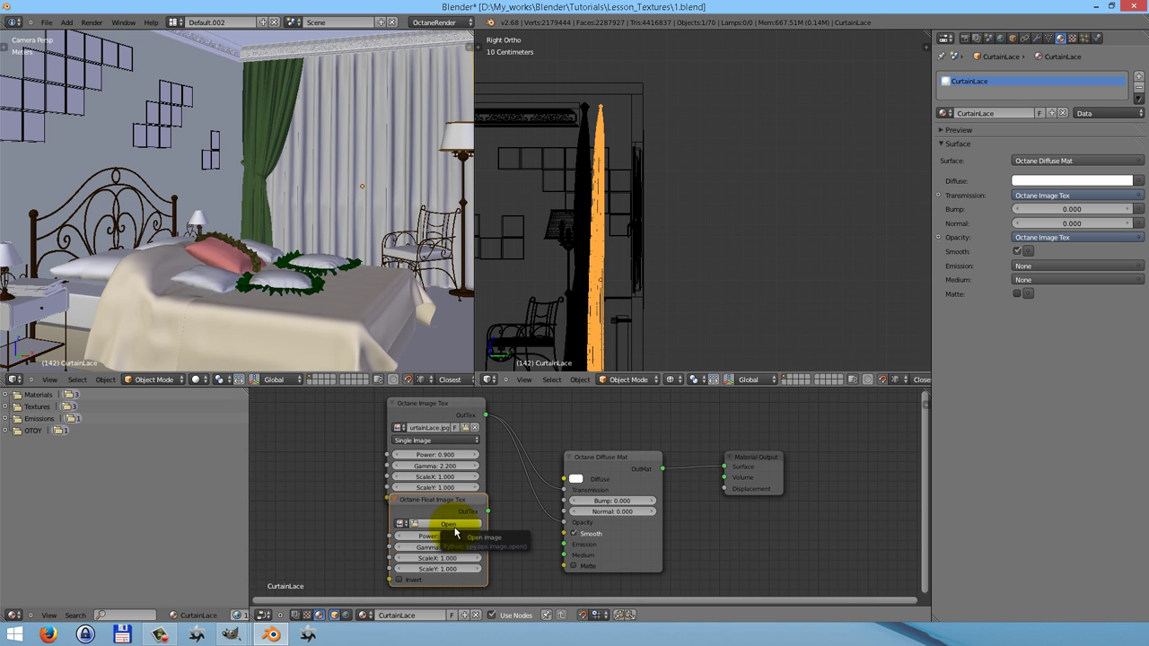
Load CurtainLaceBump.jpg into the Octane Float Image Tex node and connect its output to the diffuse material's Bump.
left_click(454, 526)
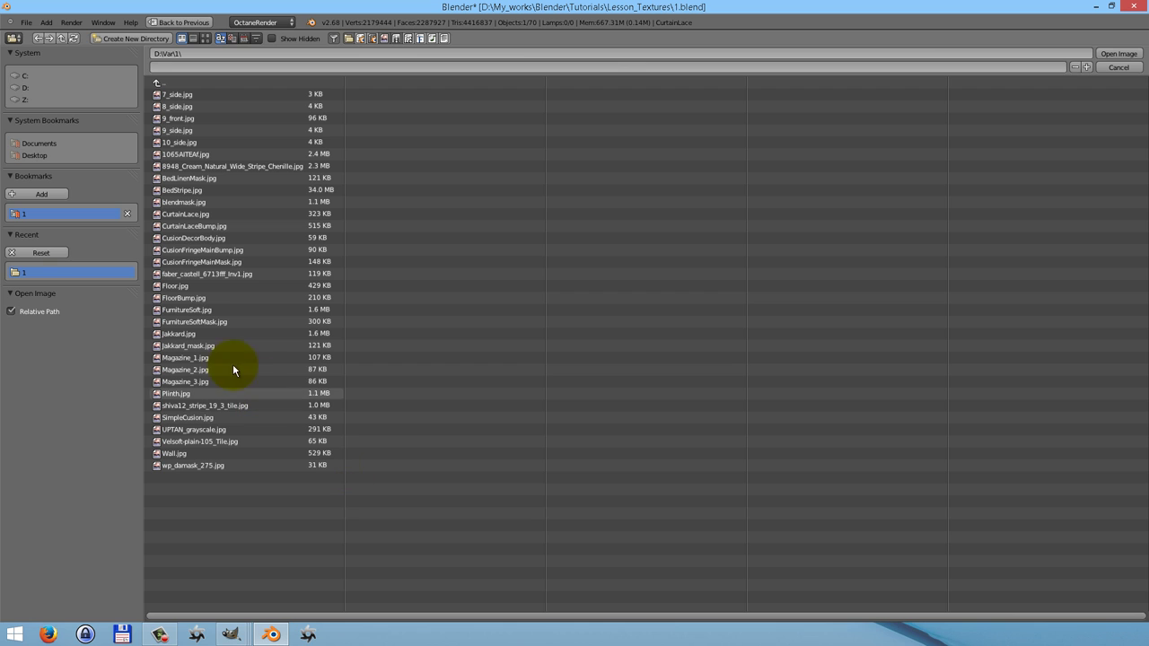
double_click(193, 226)
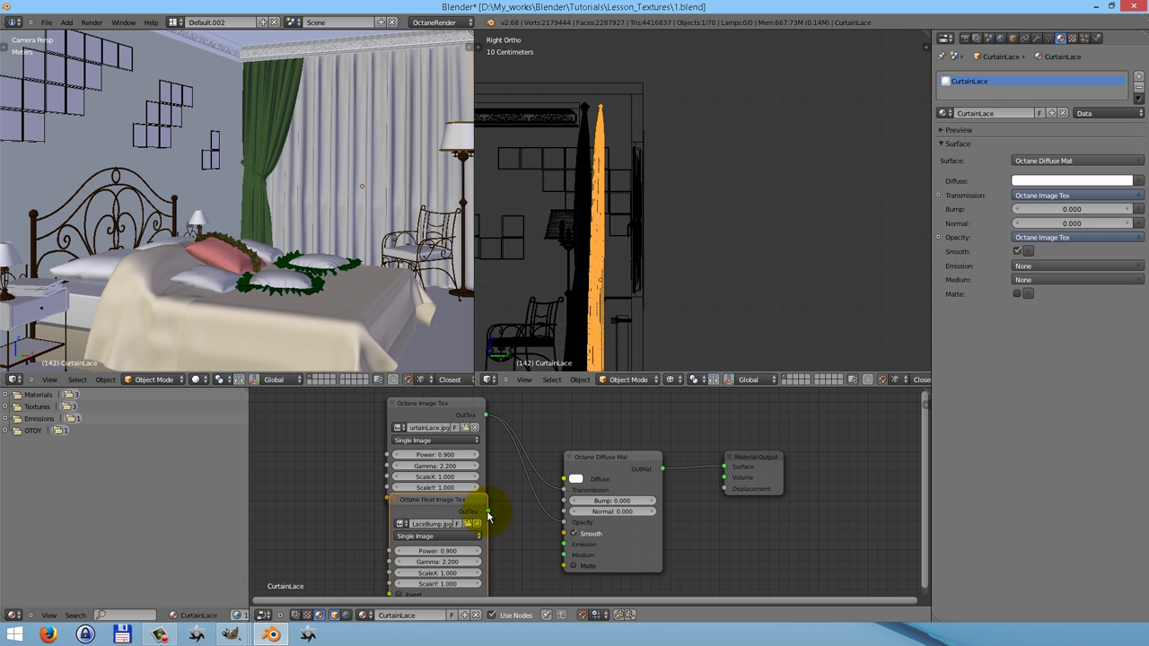
left_click_drag(487, 513, 564, 500)
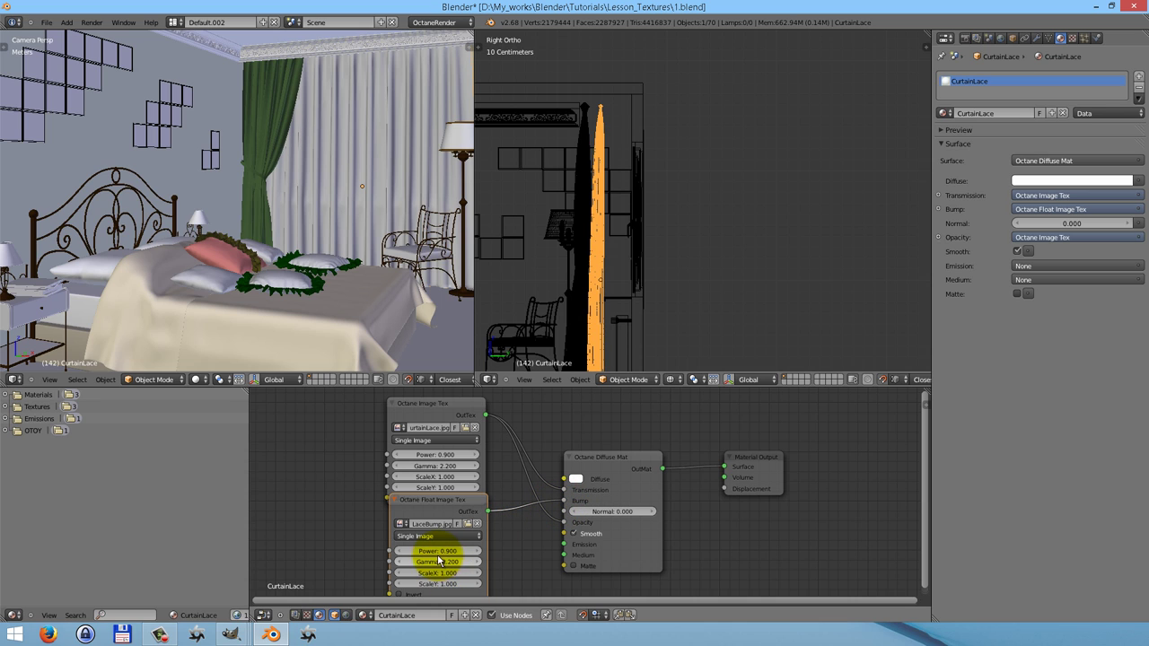
Set the bump texture's Power to 0.1 and show the camera view in rendered shading.
left_click(437, 551)
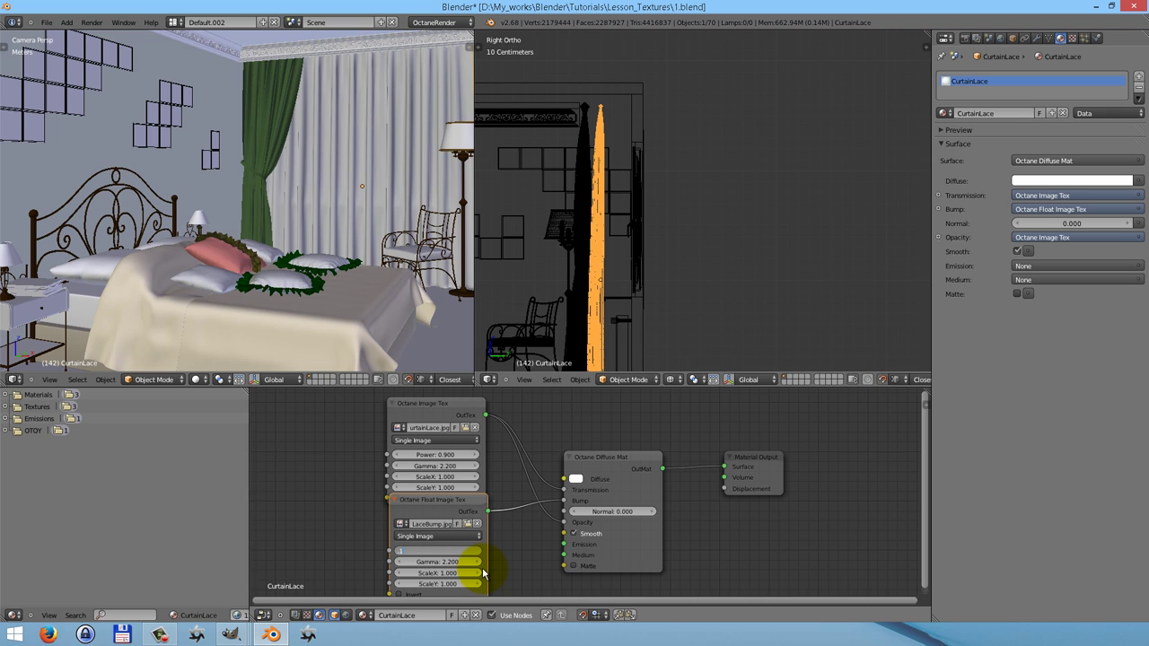
type(".1")
key("Return")
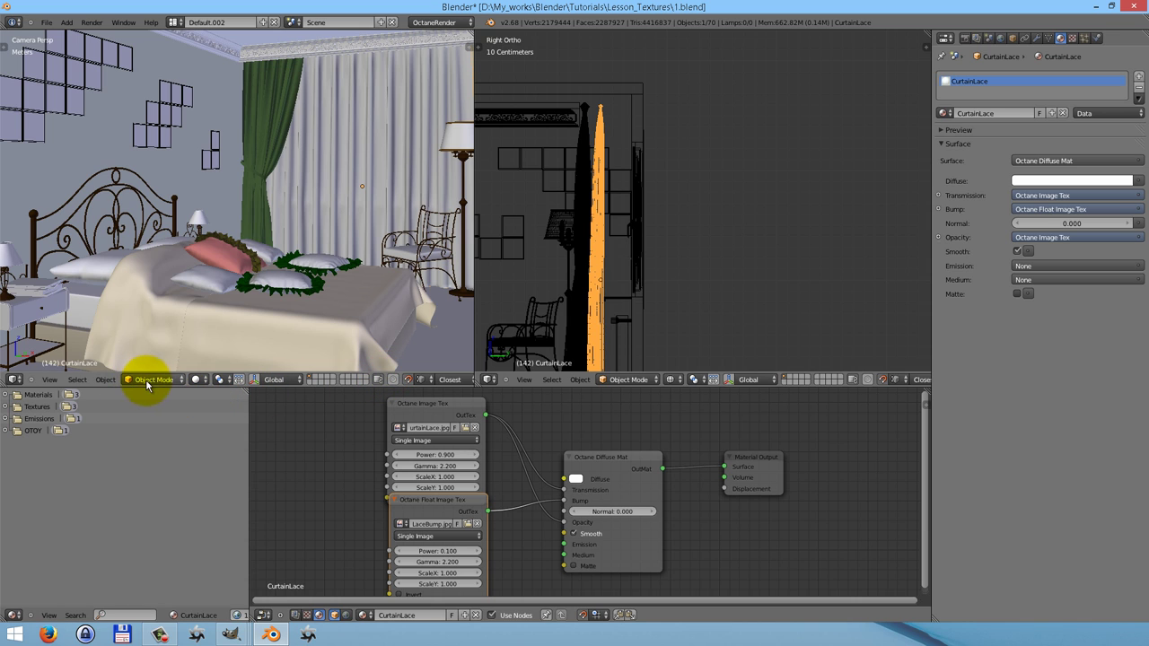
left_click(195, 379)
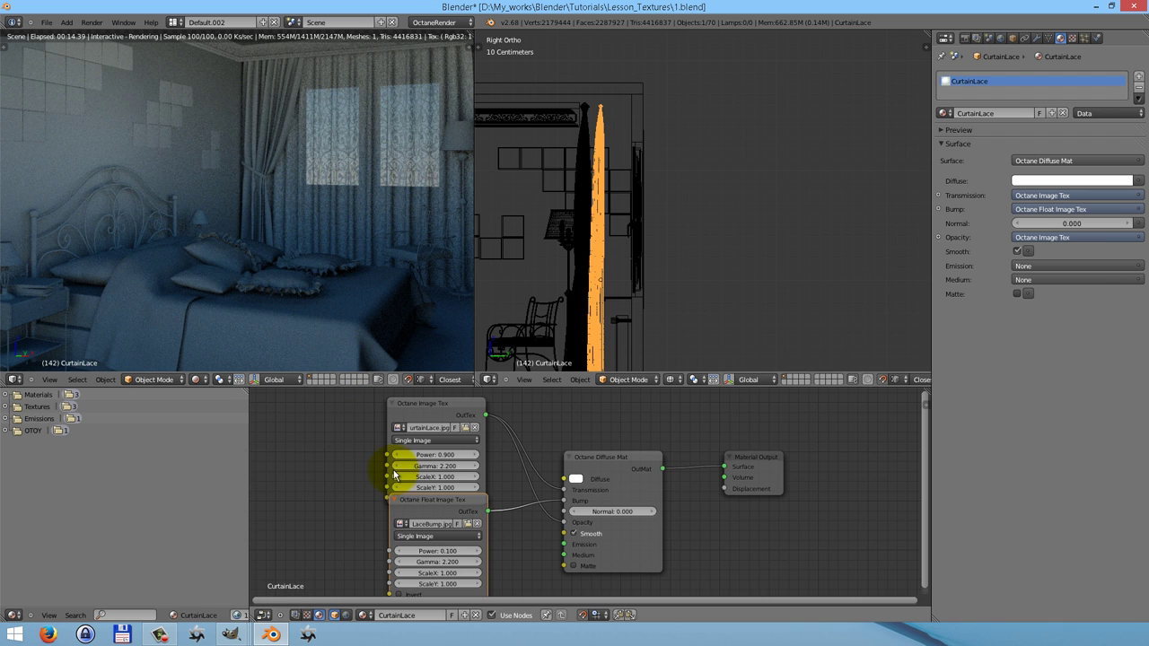
Set the CurtainLace.jpg texture's scale to 2 in X and 3 in Y.
left_click(439, 403)
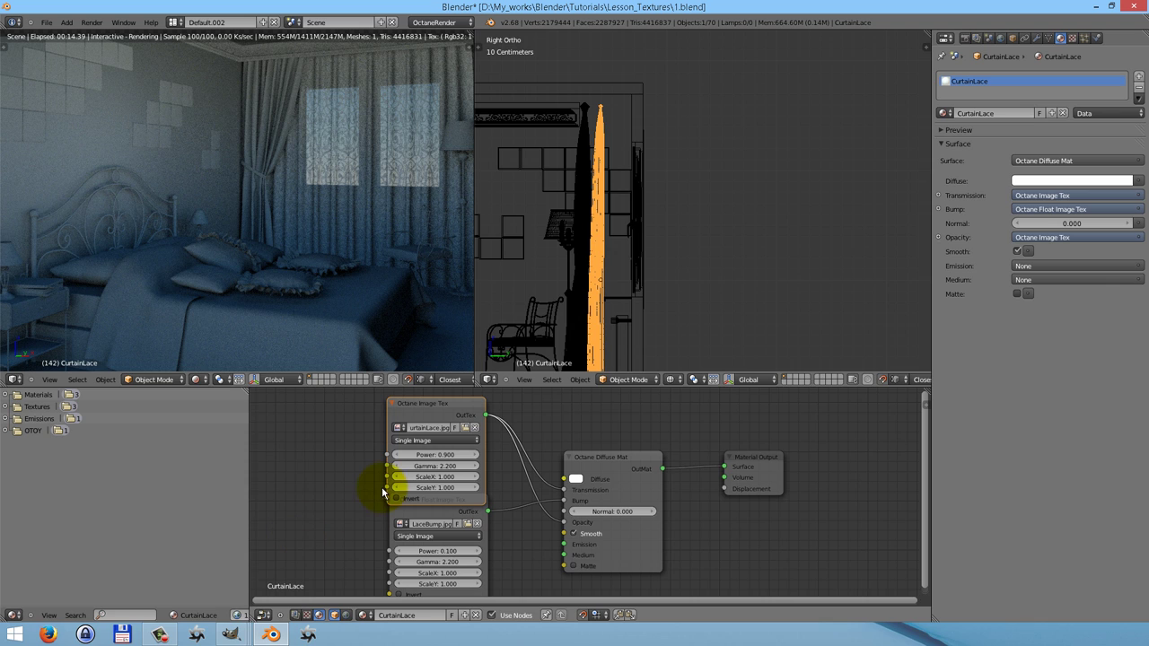
left_click(429, 477)
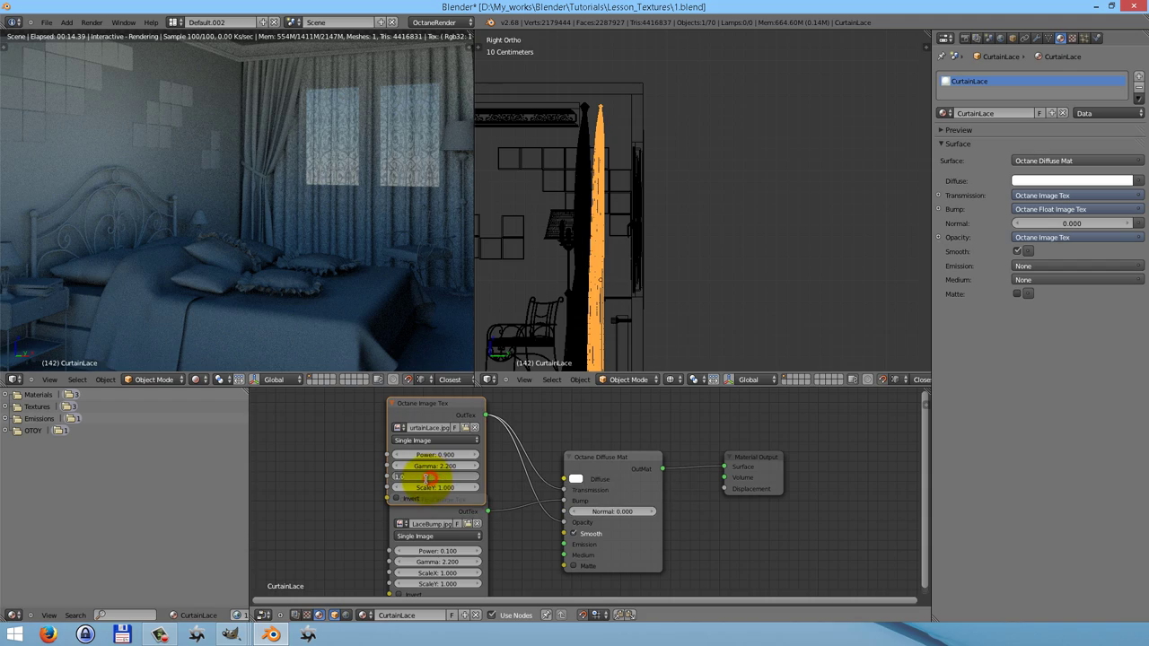
type("2")
key("Tab")
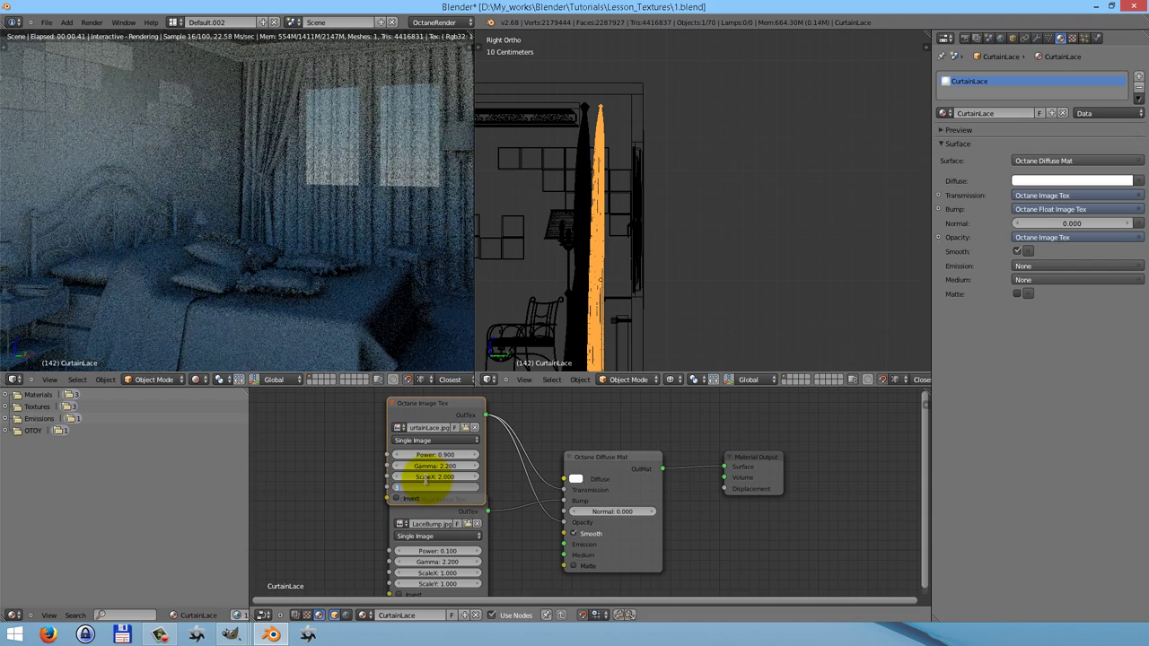
type("3")
key("Return")
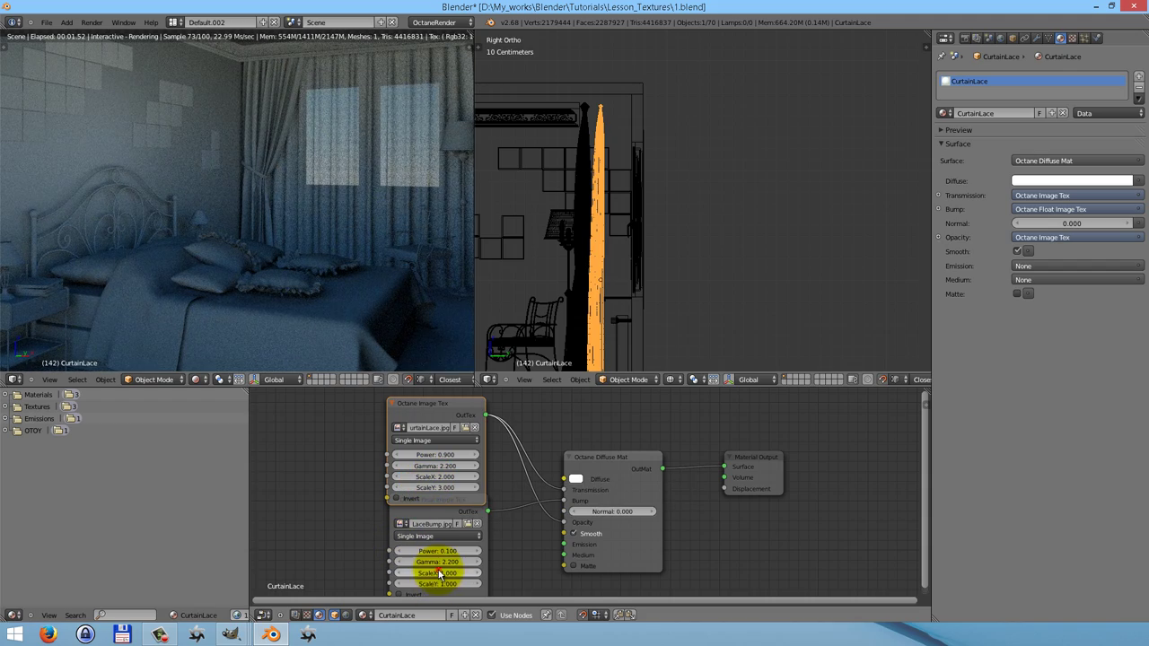
Set the lace bump texture's ScaleX to 2 and ScaleY to 3 to match the lace image.
left_click(438, 572)
type("2")
key("Tab")
type("3")
key("Return")
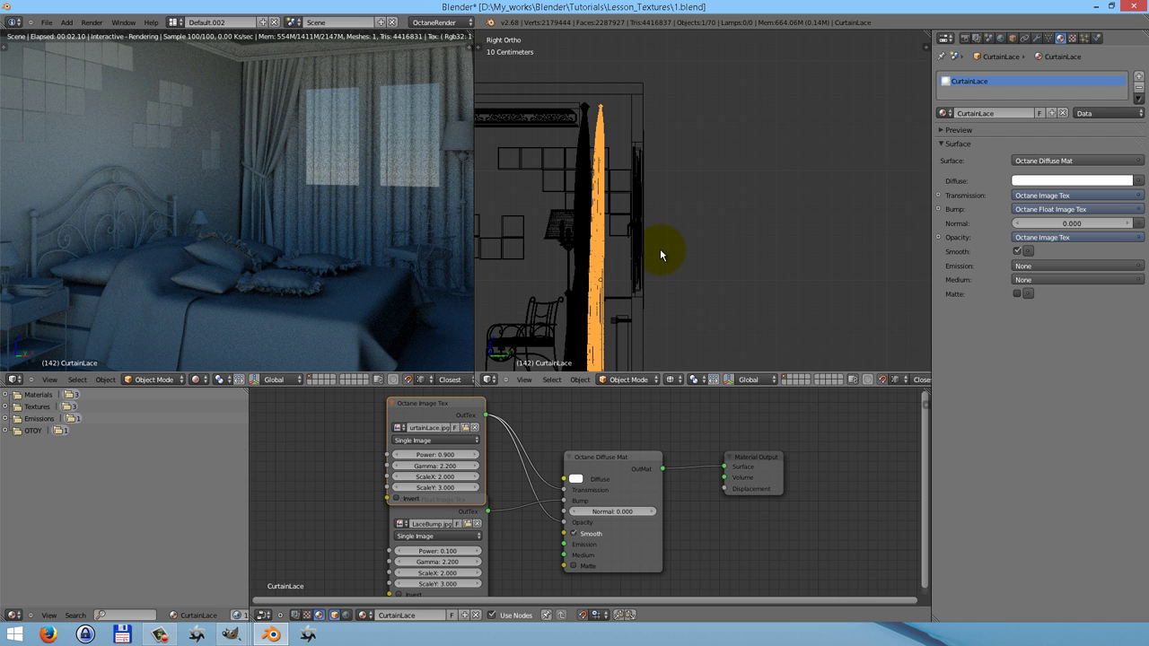
Select the camera in the side view and collapse its Camera, Octane camera, Display and Octane postprocessor settings.
scroll(659, 249, "down", 6)
middle_click_drag(660, 249, 751, 236, "shift")
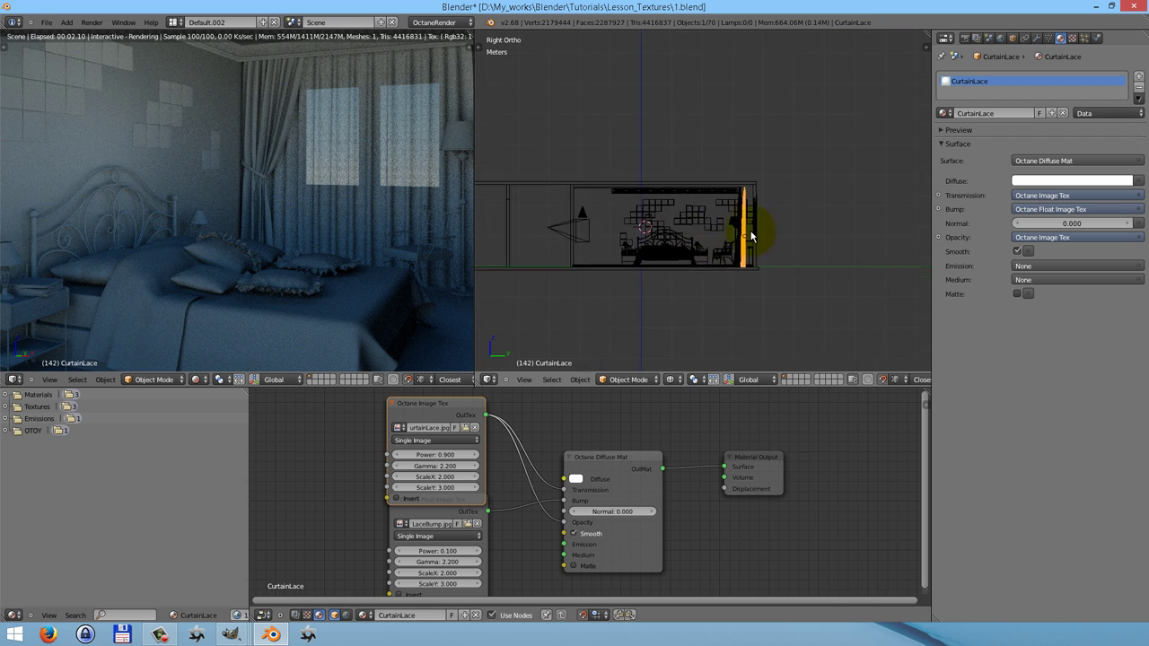
scroll(718, 237, "up", 3)
right_click(600, 218)
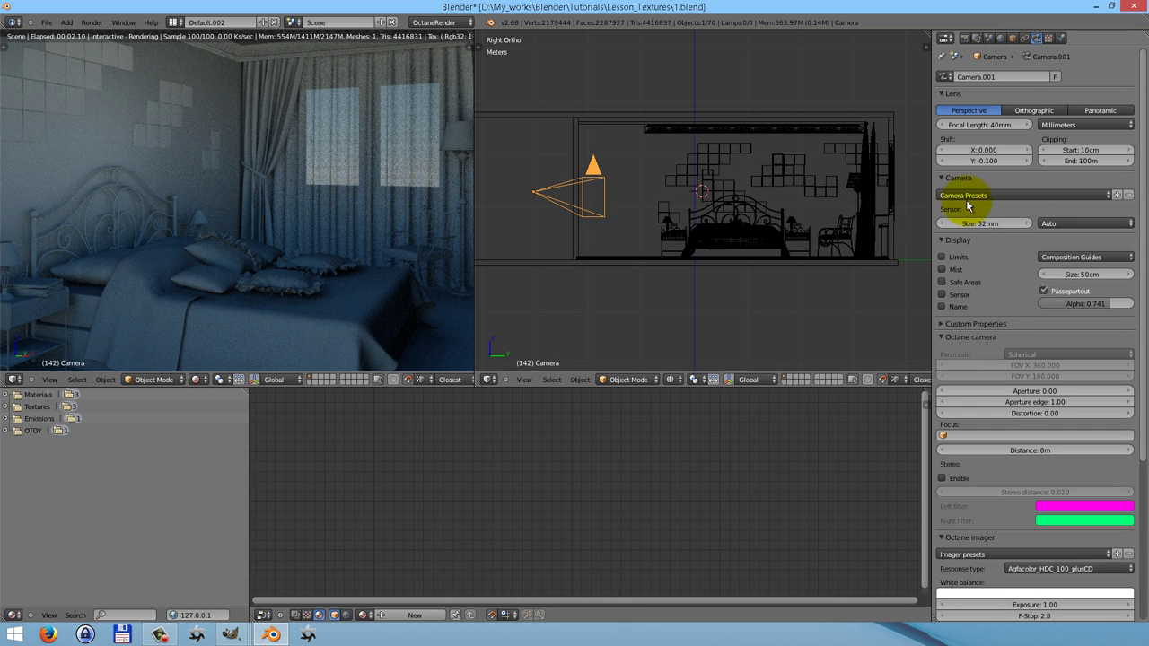
left_click(942, 179)
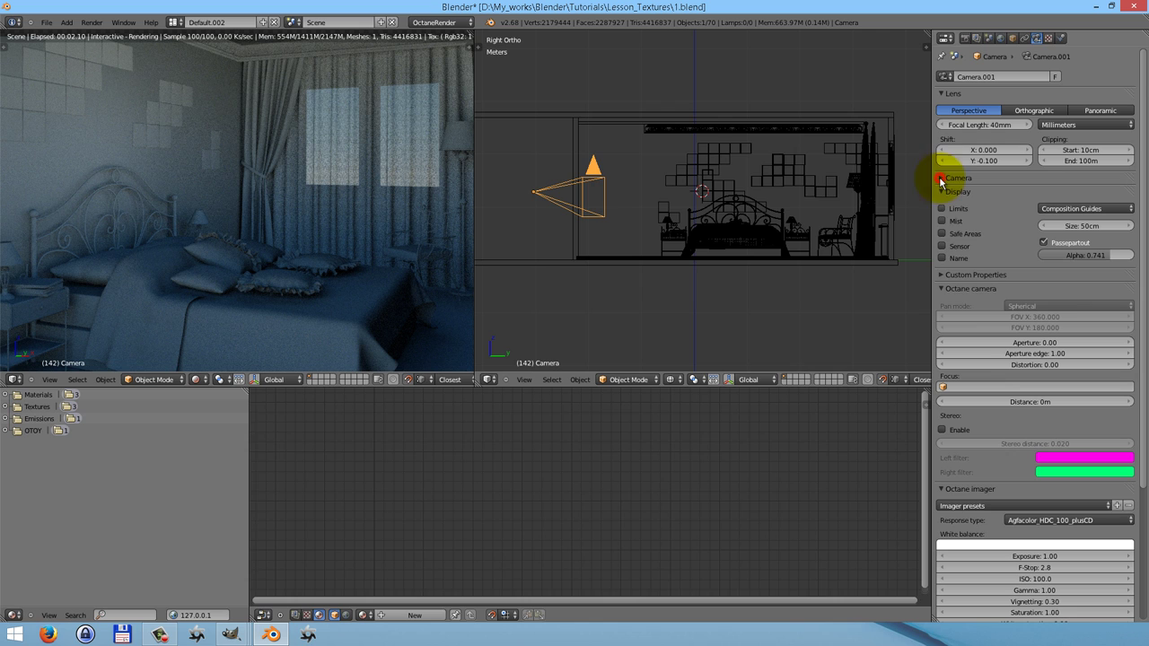
left_click(943, 289)
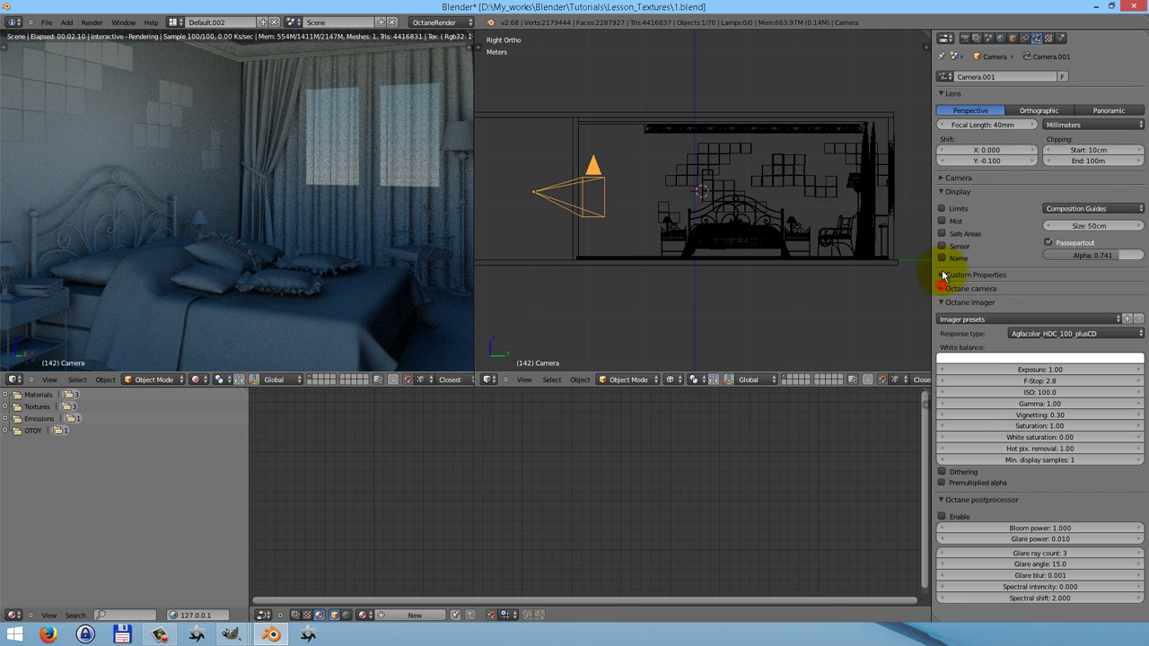
left_click(942, 192)
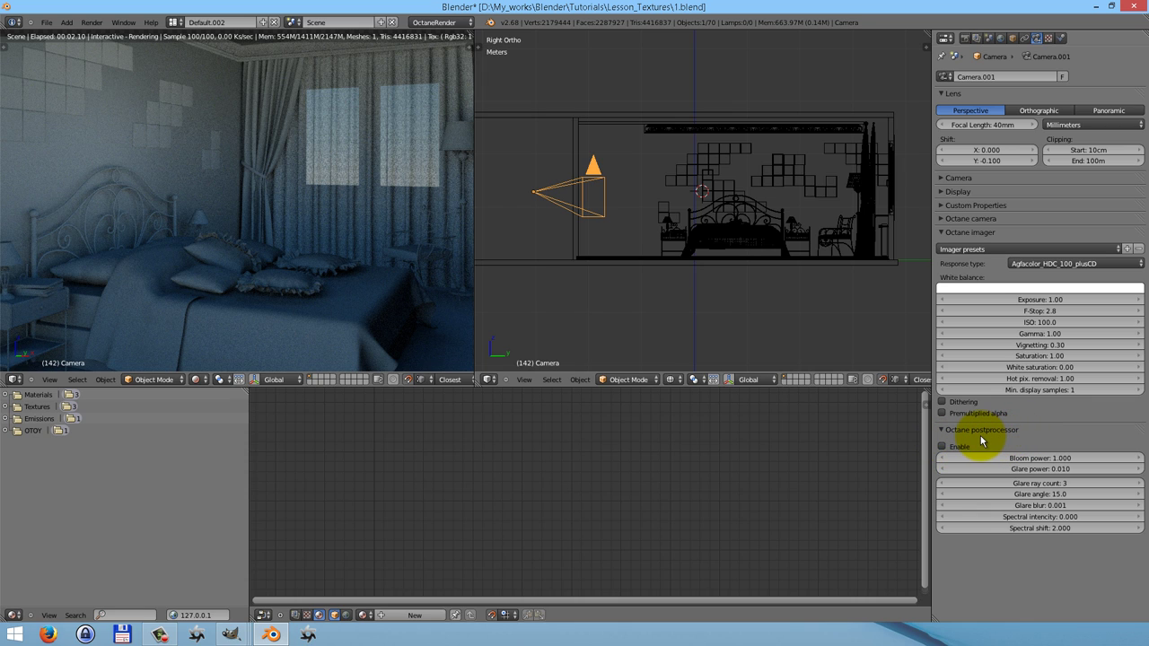
left_click(941, 430)
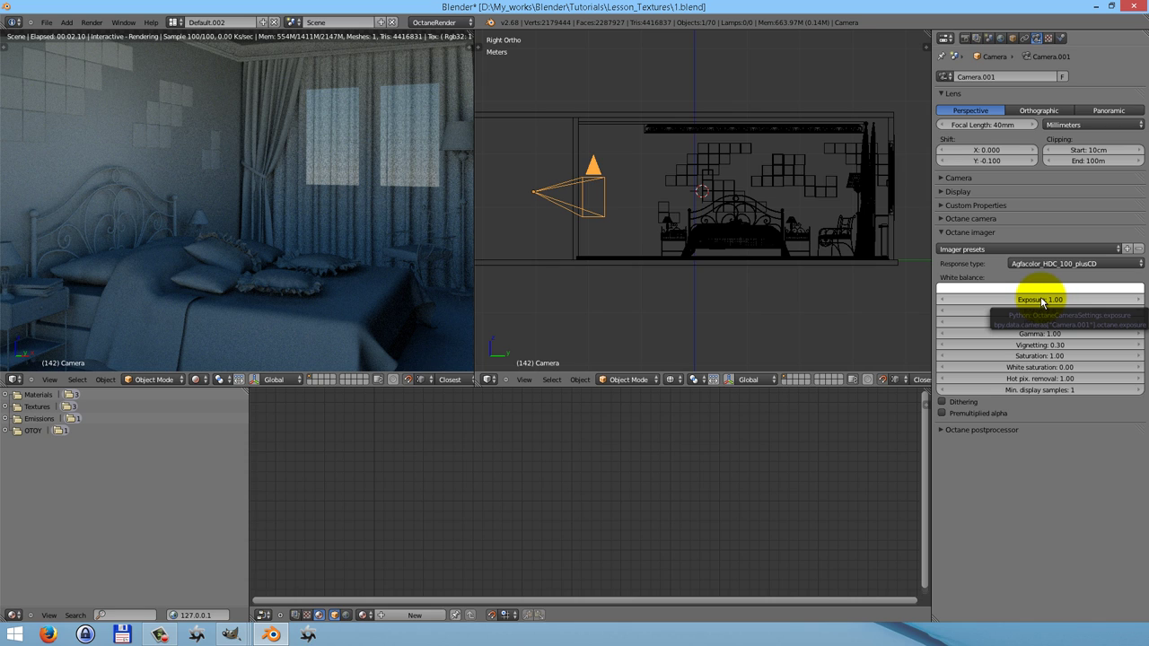
Brighten the camera's Octane imager by setting Exposure to 2.5 and ISO to 200.
left_click(1044, 300)
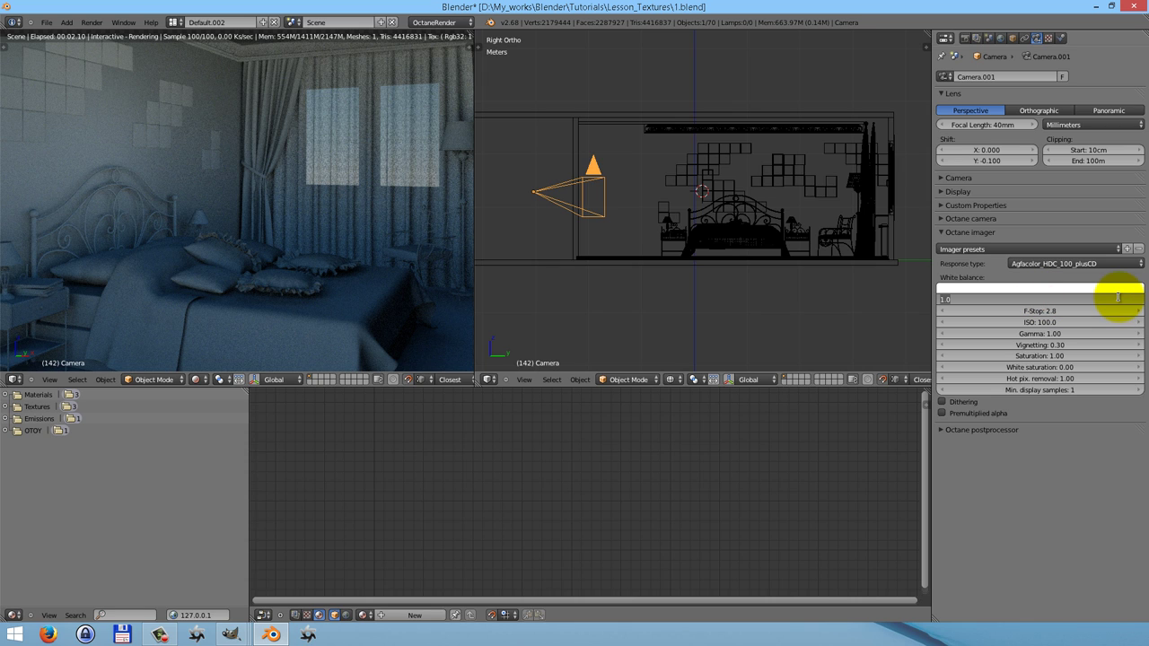
type("2.5")
key("Return")
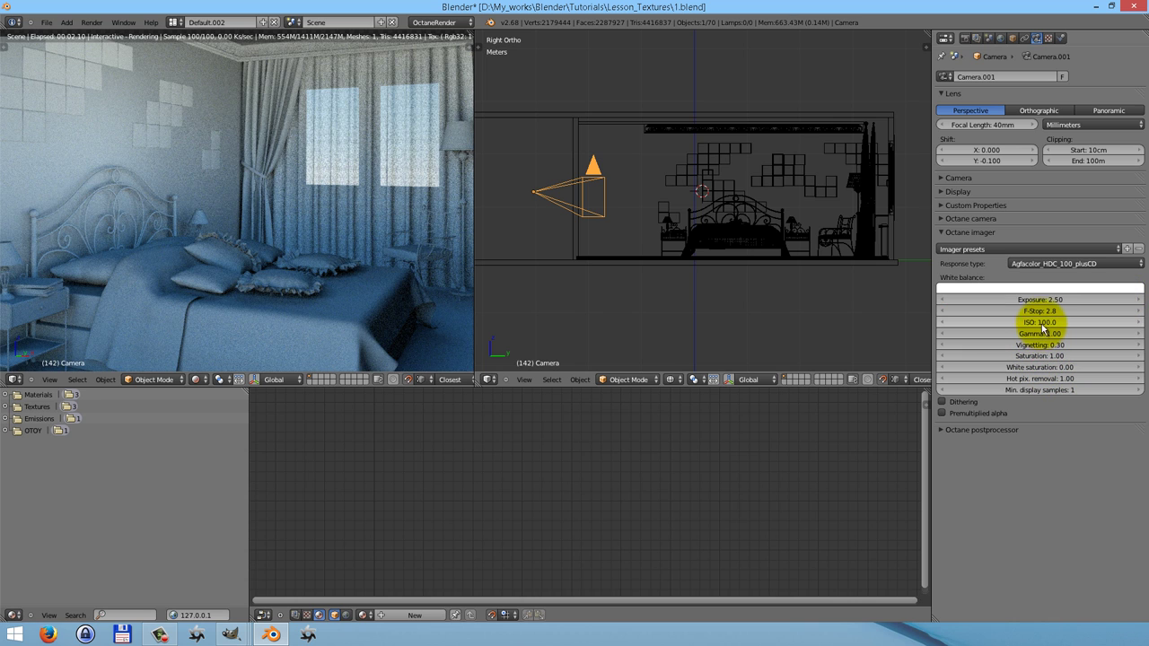
left_click(1037, 321)
type("20")
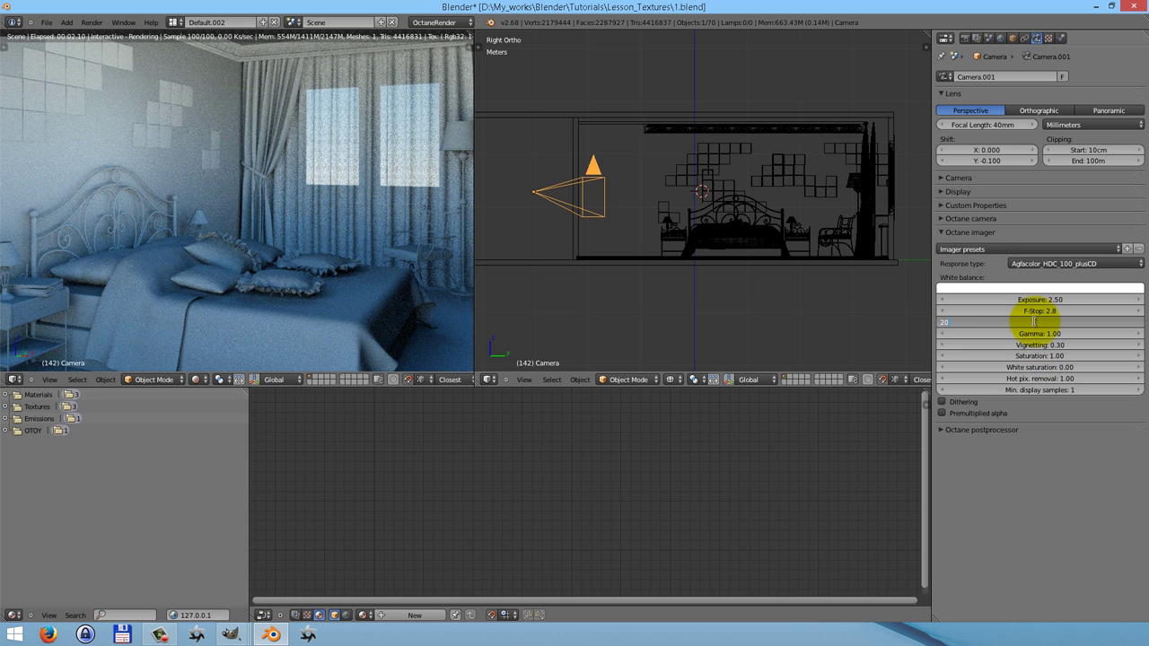
type("0")
key("Return")
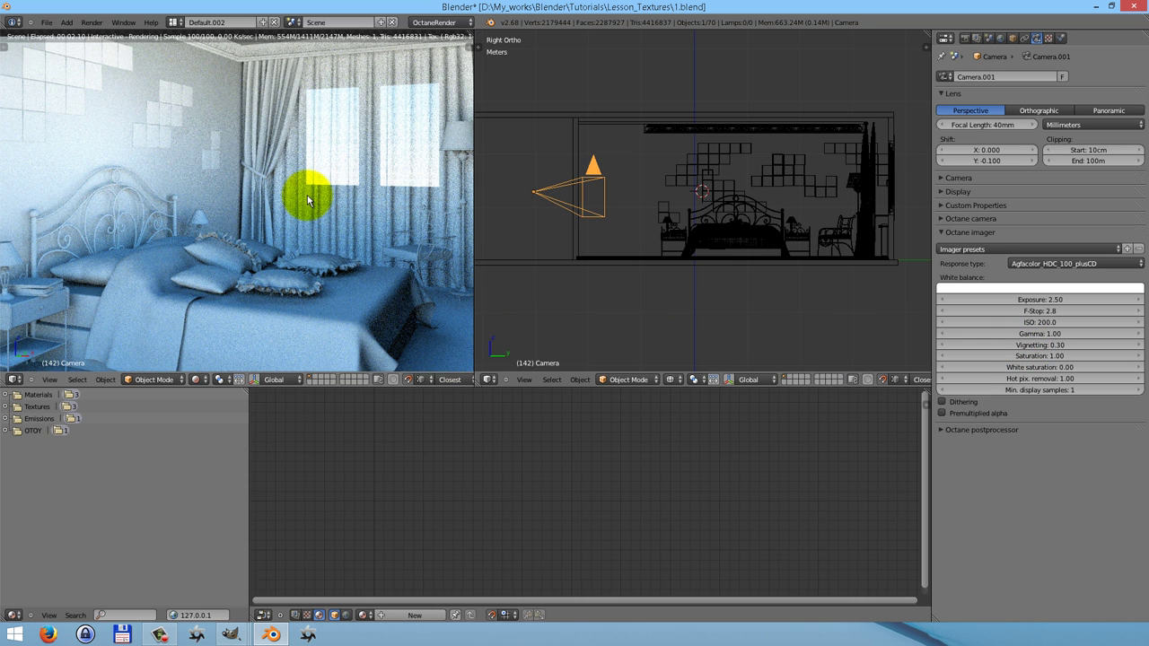
Select the green curtain, enable nodes for its material and change the surface to Octane Mix Material.
right_click(244, 220)
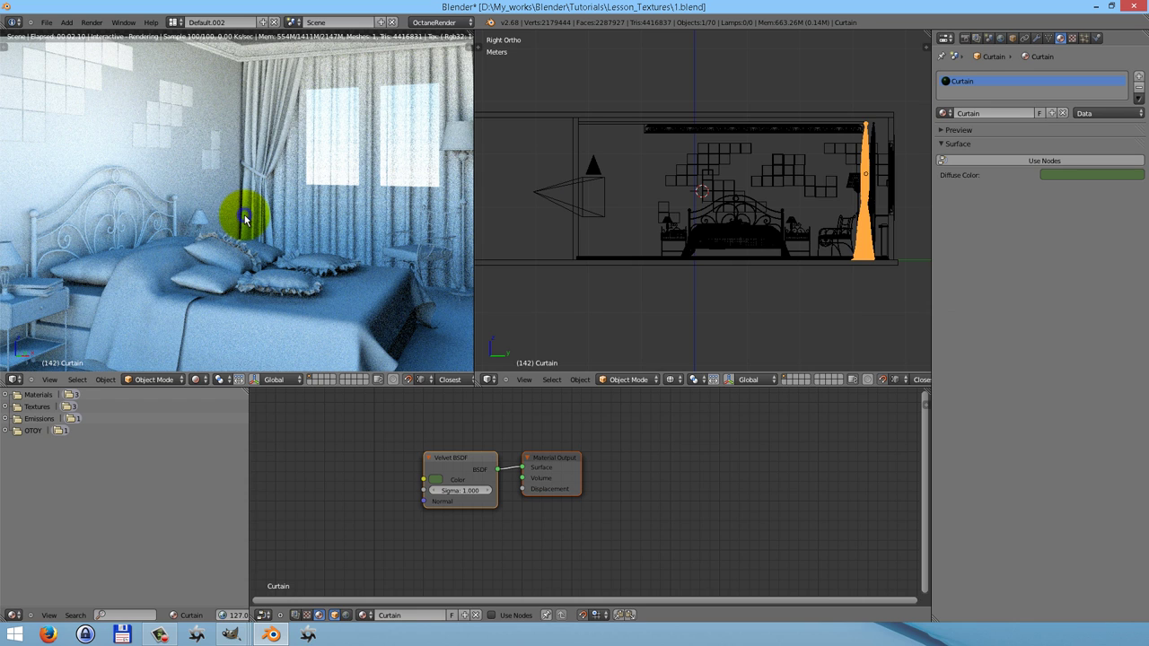
left_click(1020, 163)
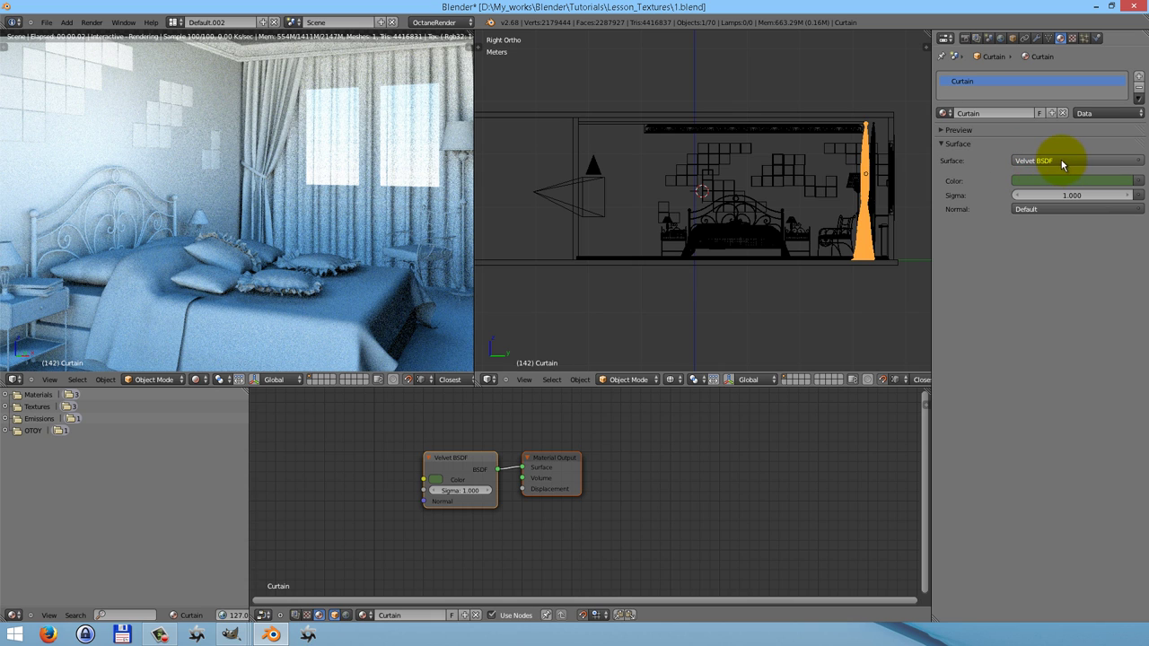
left_click(1061, 161)
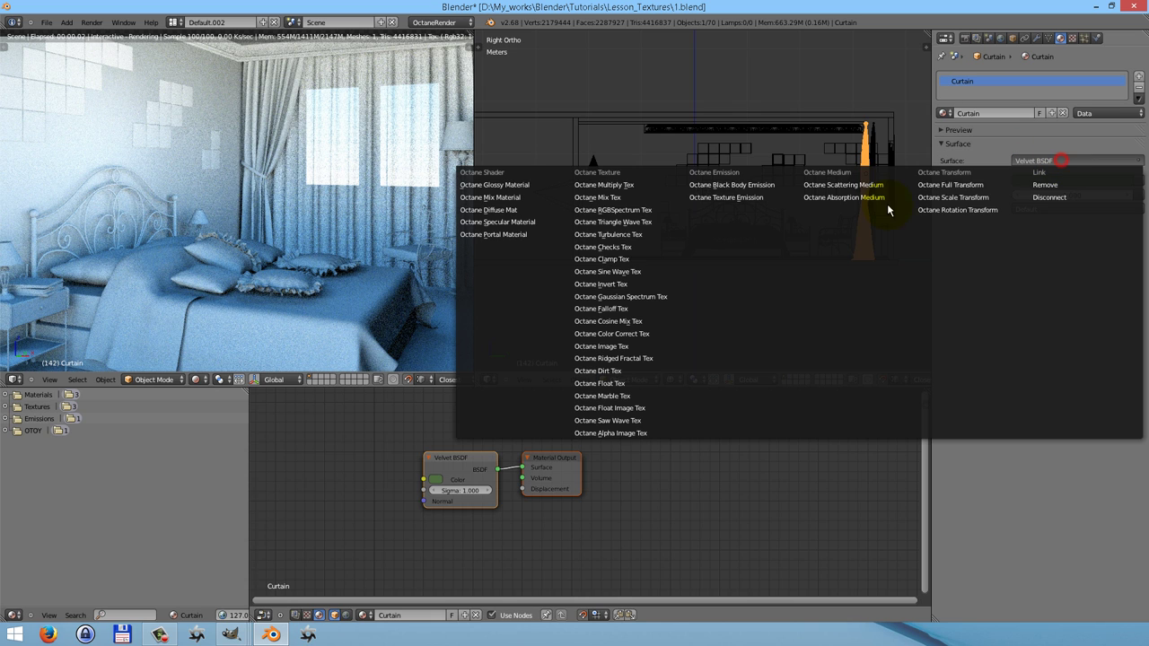
left_click(503, 197)
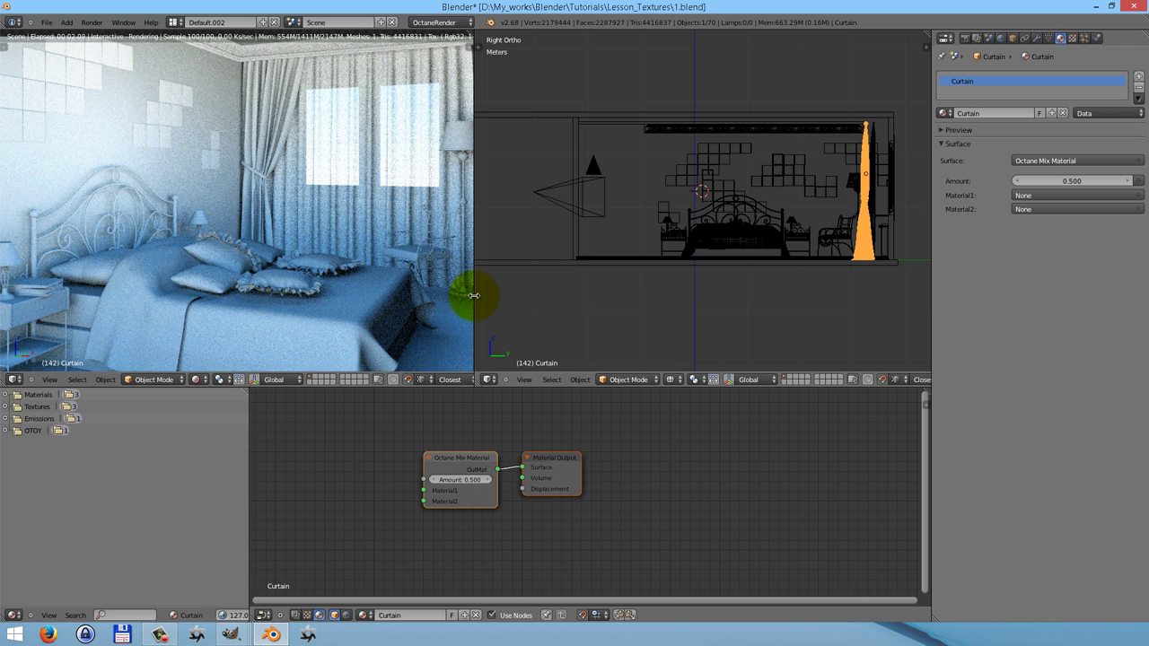
Assign an Octane Diffuse Mat to both Material1 and Material2 of the curtain's mix material.
left_click(1025, 195)
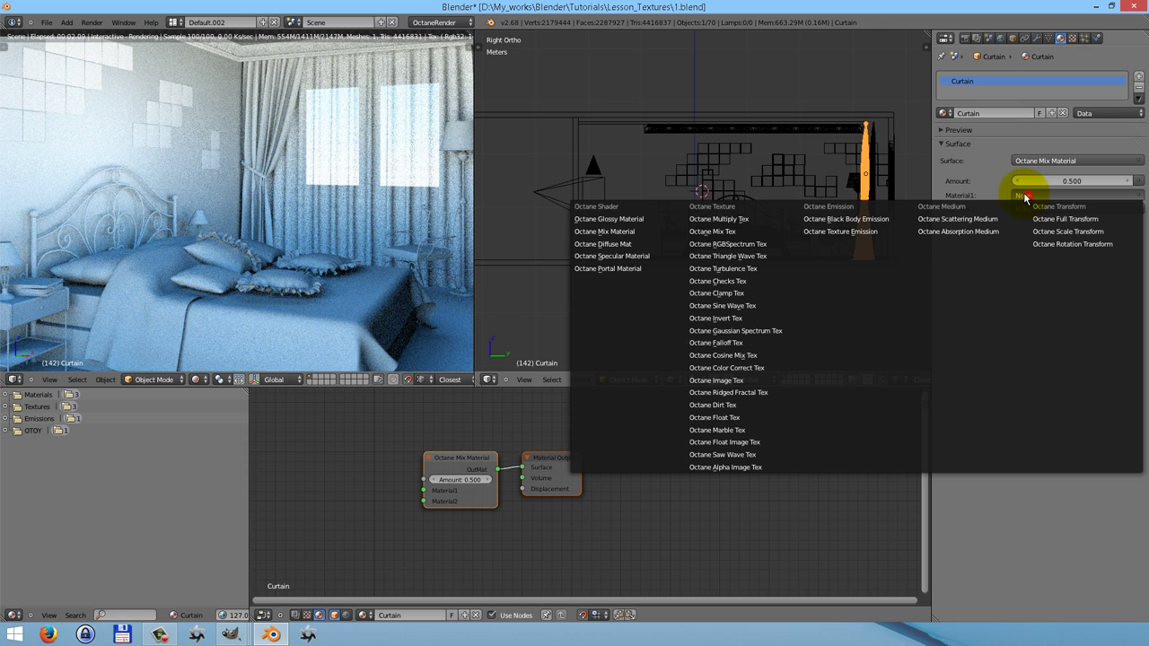
left_click(621, 243)
left_click(1027, 335)
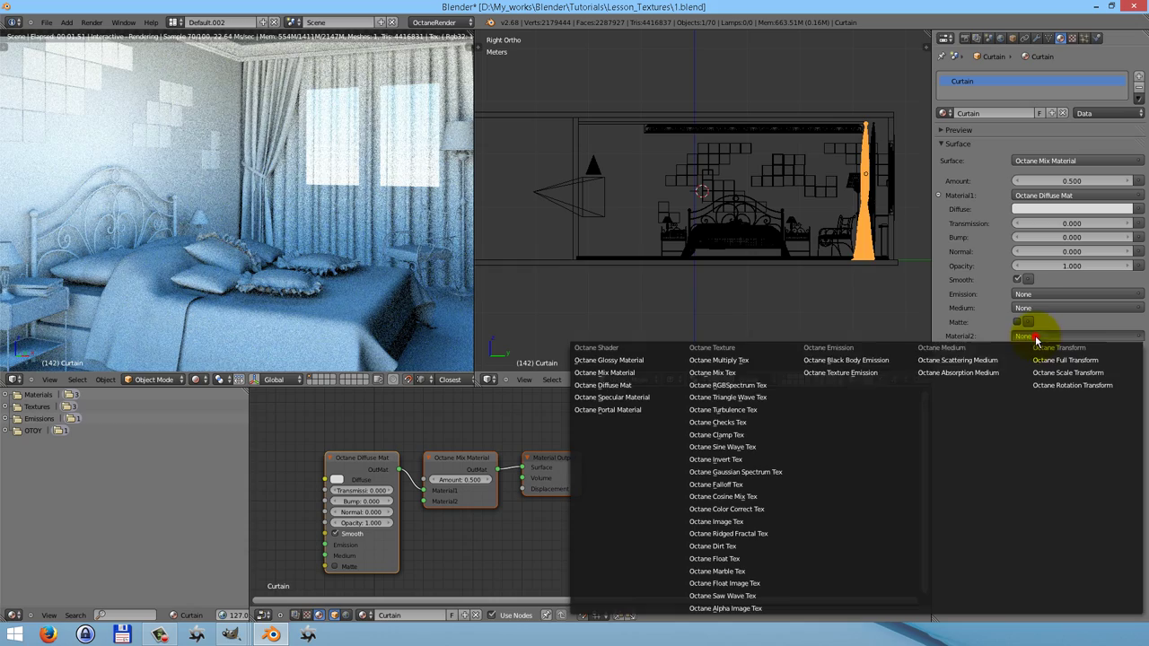
left_click(603, 385)
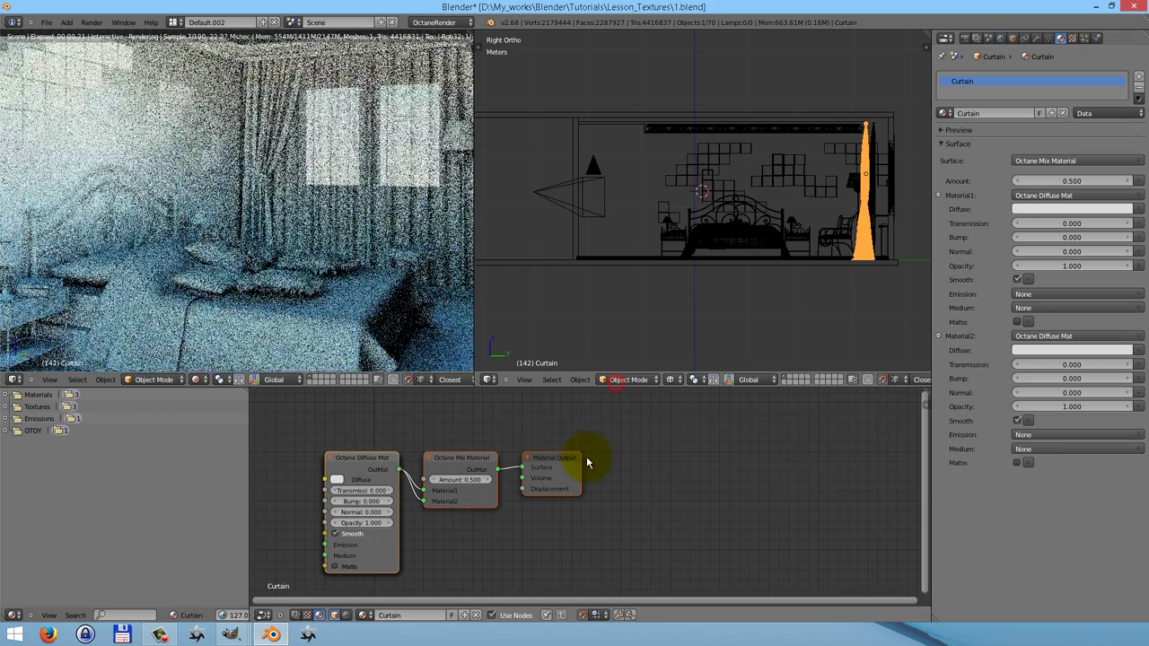
Spread out the curtain's Material Output, Mix Material and overlapping Diffuse Mat nodes so each one stands separately.
left_click_drag(559, 461, 738, 462)
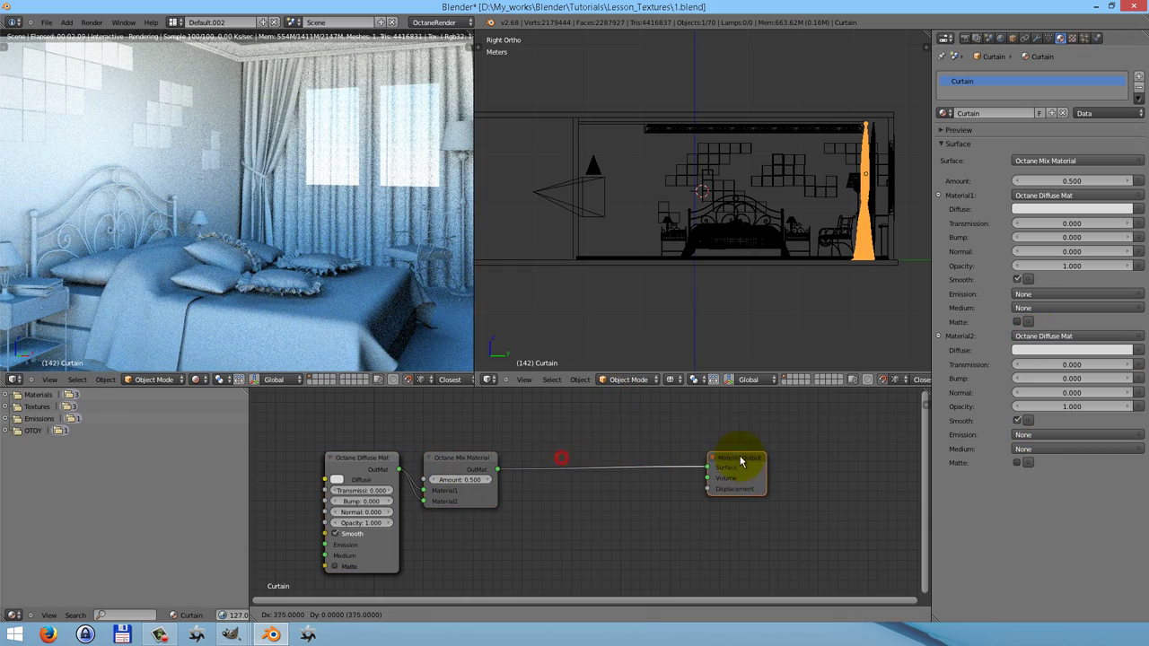
left_click_drag(475, 464, 679, 456)
left_click(366, 460)
key("shift+d")
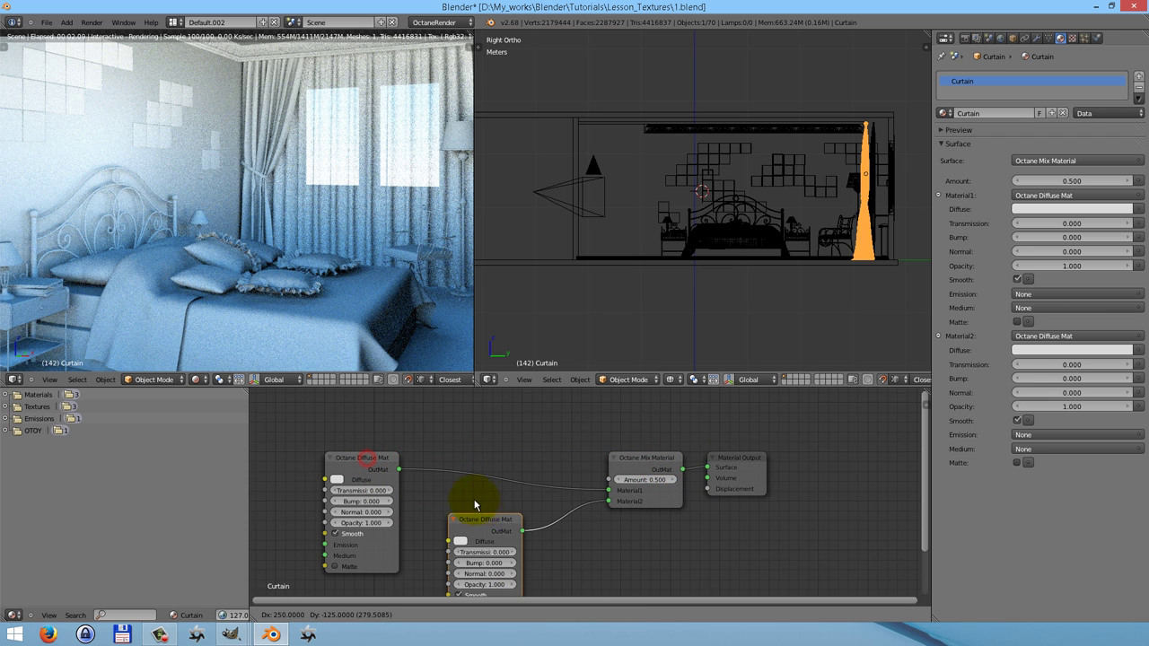
left_click(475, 510)
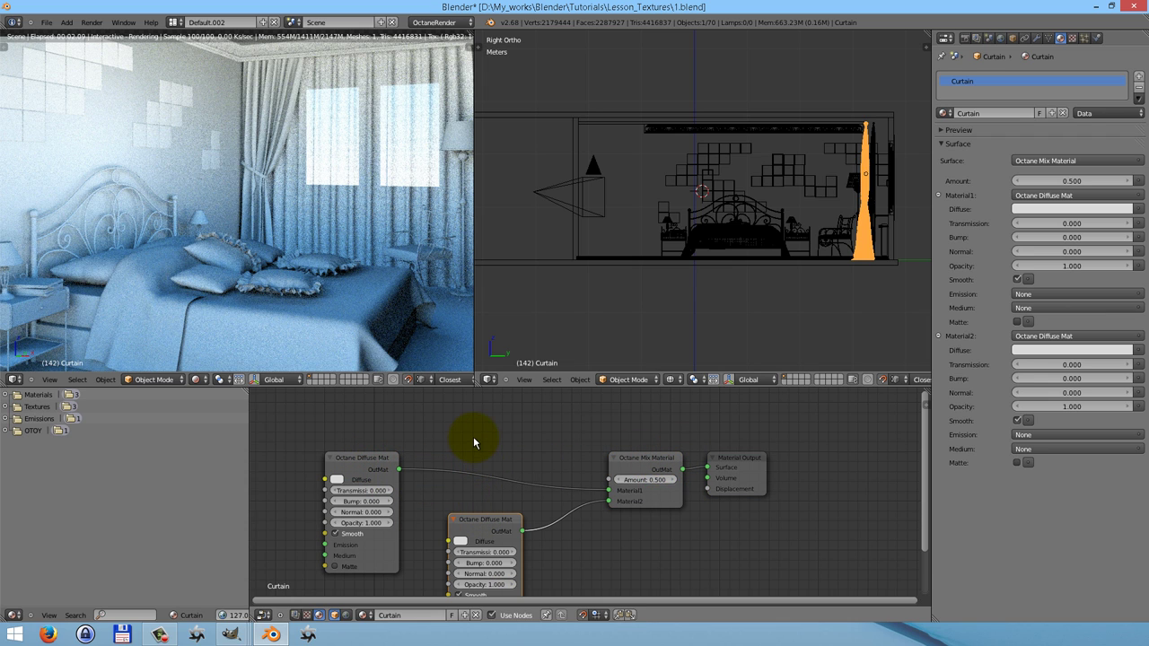
Add an Octane Falloff Tex node, widen it and connect it to the Amount input of the curtain's Mix Material.
key("shift+a")
mouse_move(474, 440)
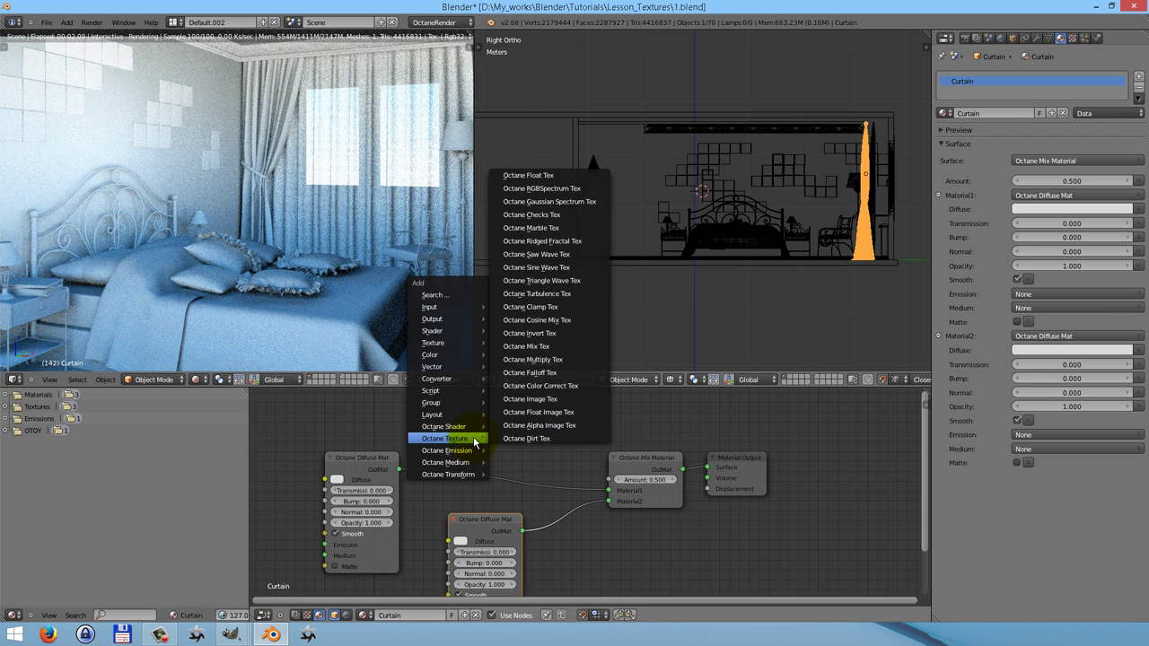
left_click(542, 372)
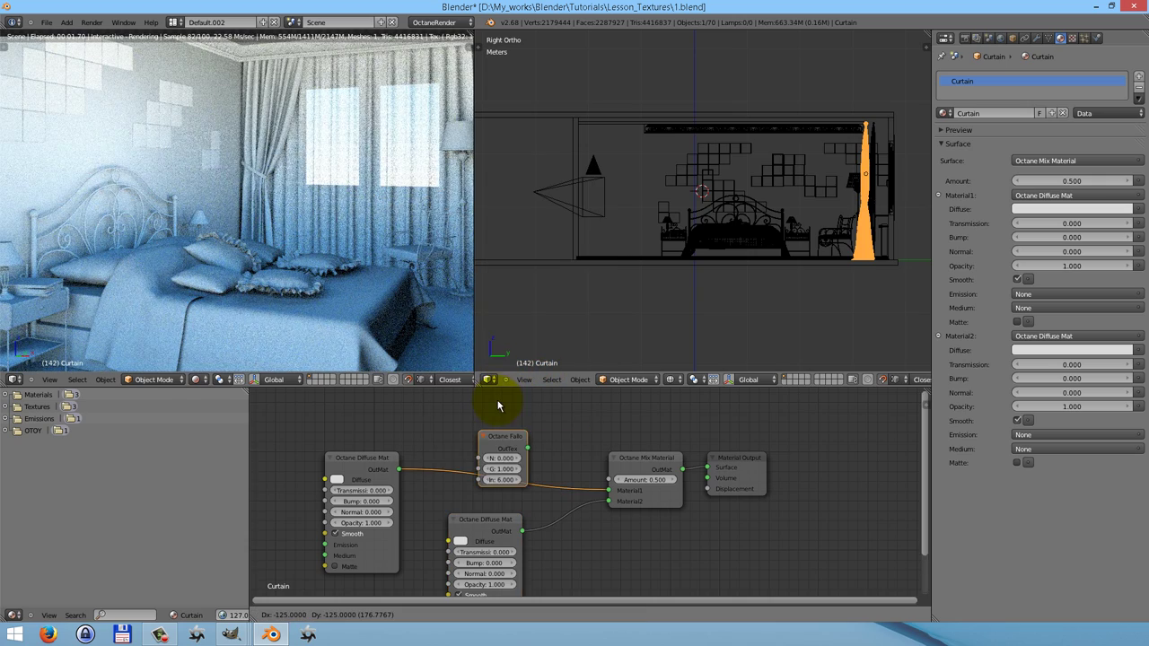
left_click(501, 401)
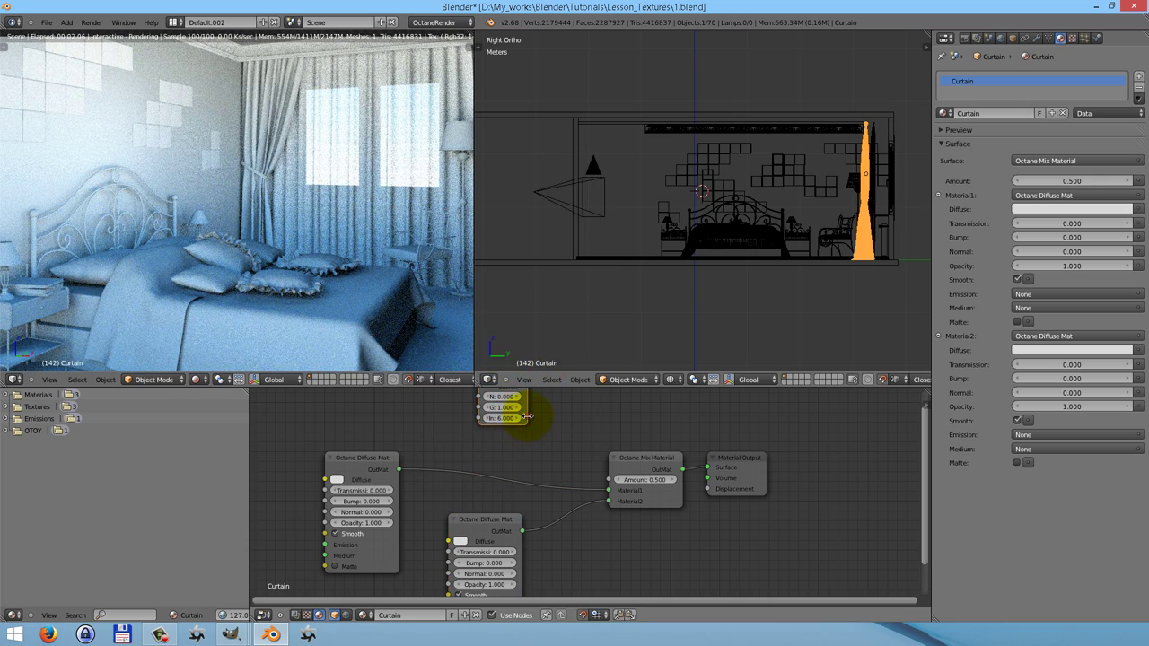
left_click_drag(527, 416, 549, 417)
scroll(723, 465, "down", 2)
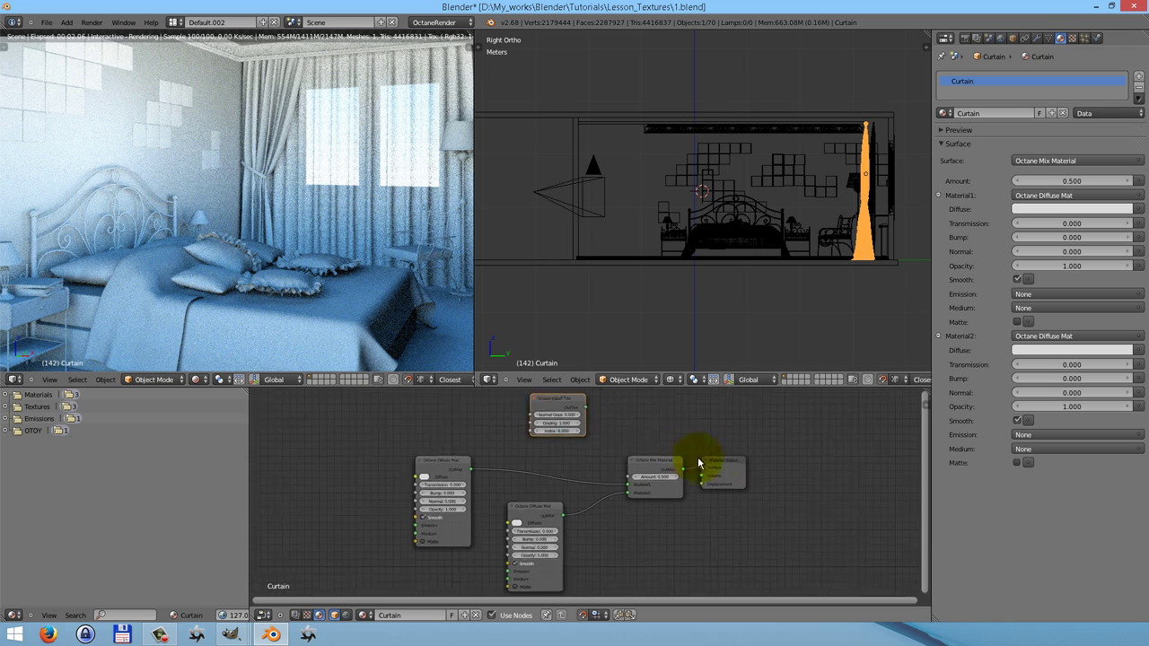
left_click_drag(590, 413, 631, 475)
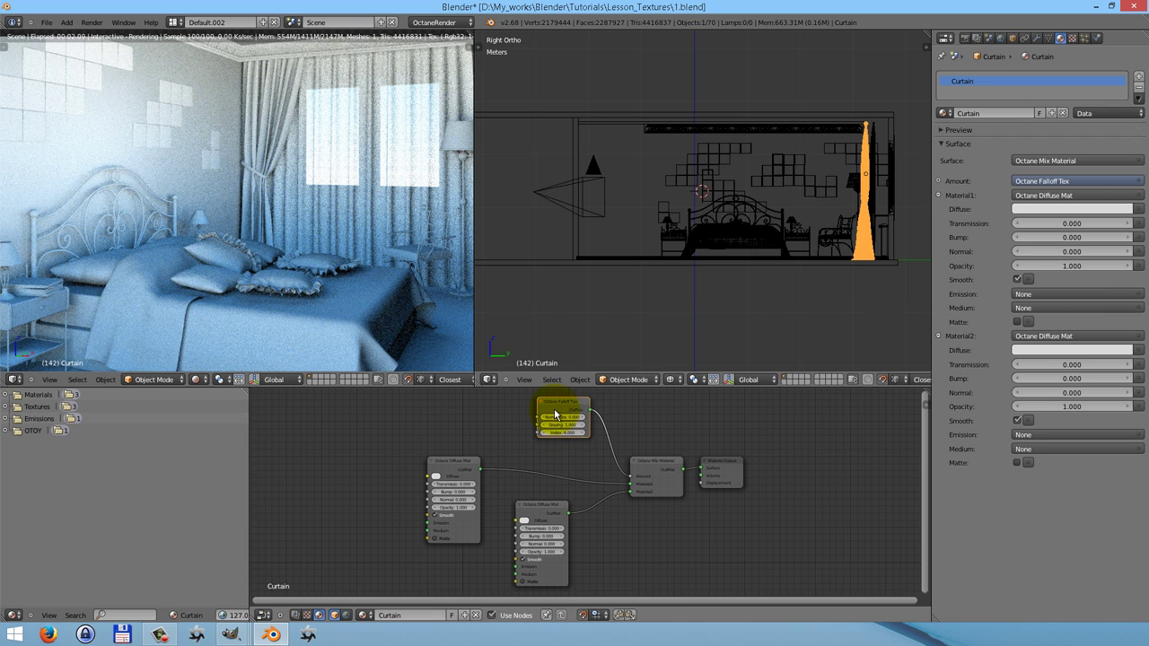
scroll(554, 411, "up", 1)
scroll(554, 411, "up", 2)
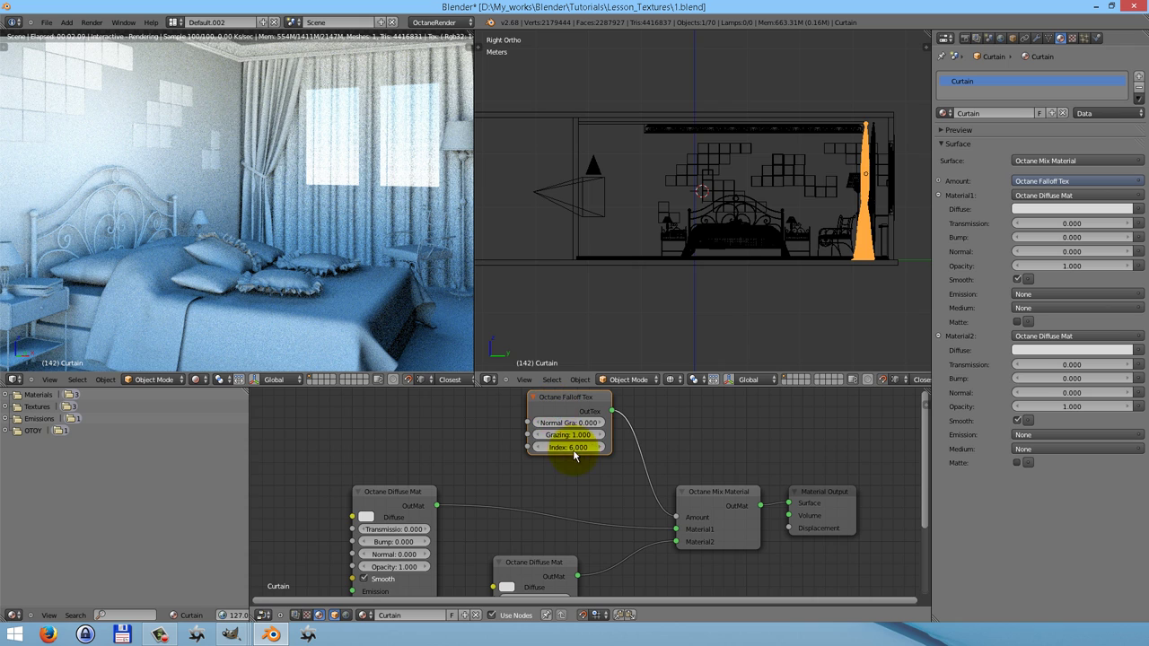
scroll(548, 484, "down", 2)
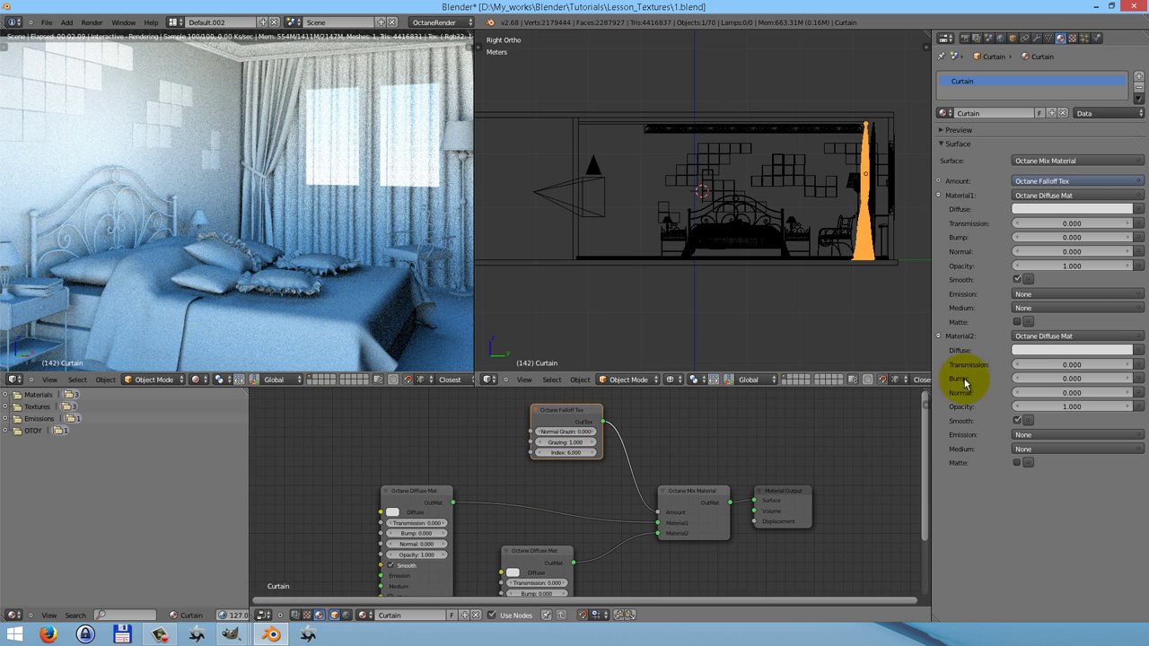
Set the curtain's Material1 diffuse colour to dark green (R 0.012, G 0.049, B 0.014) and Material2's to pale green.
left_click(1059, 209)
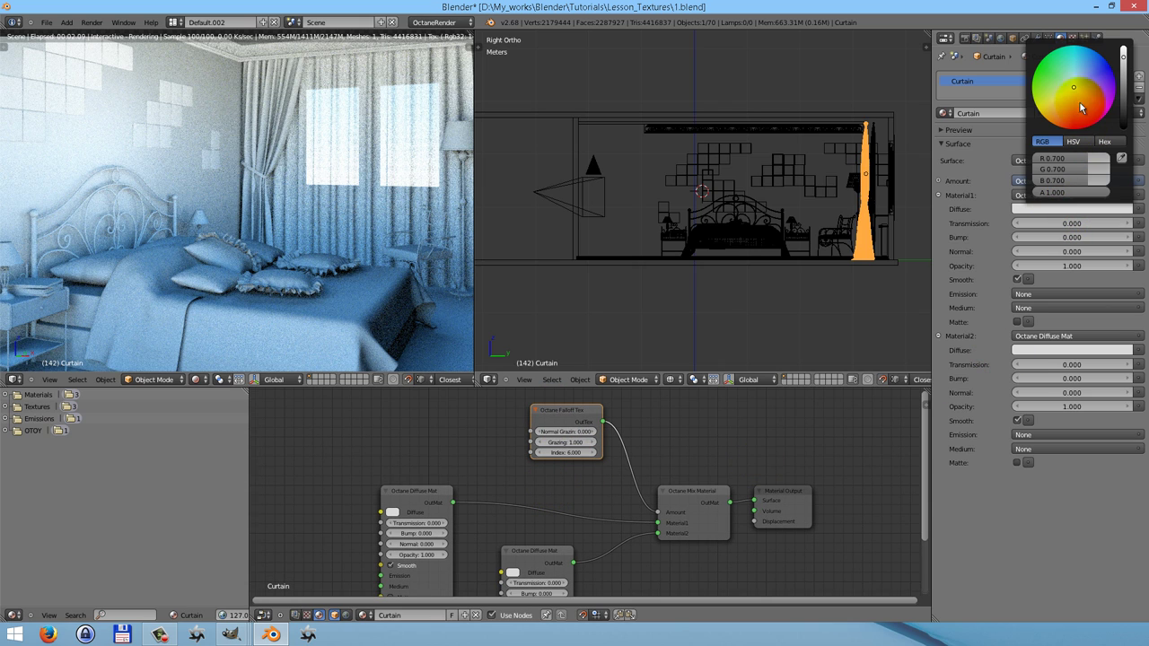
left_click_drag(1074, 87, 1046, 75)
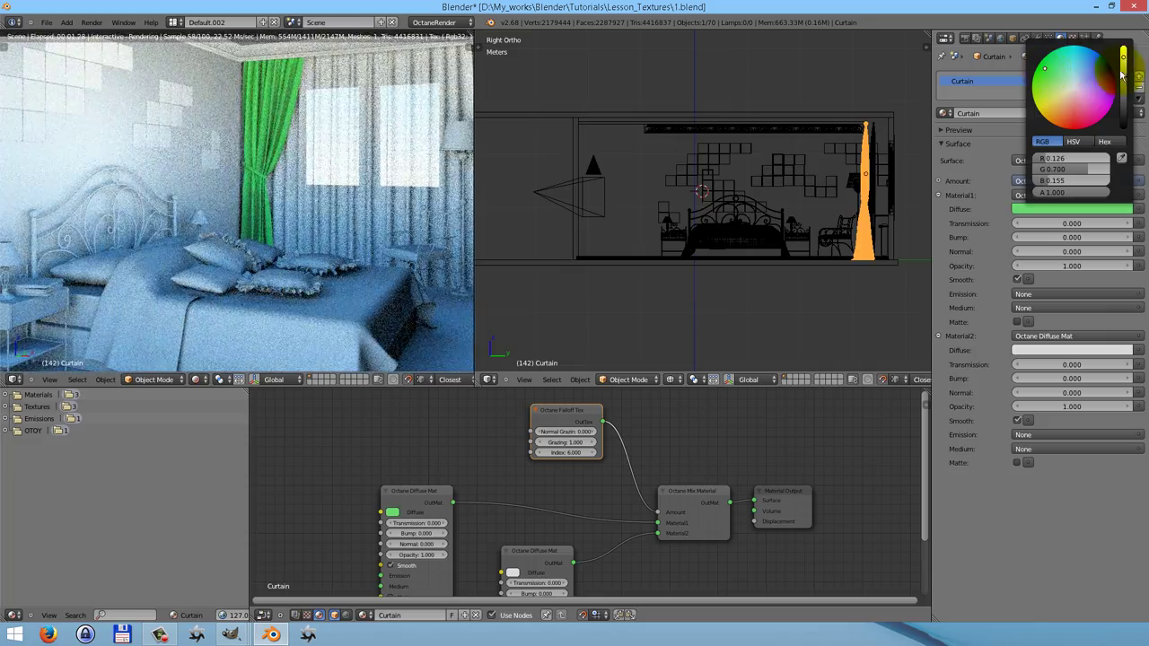
left_click_drag(1123, 58, 1119, 109)
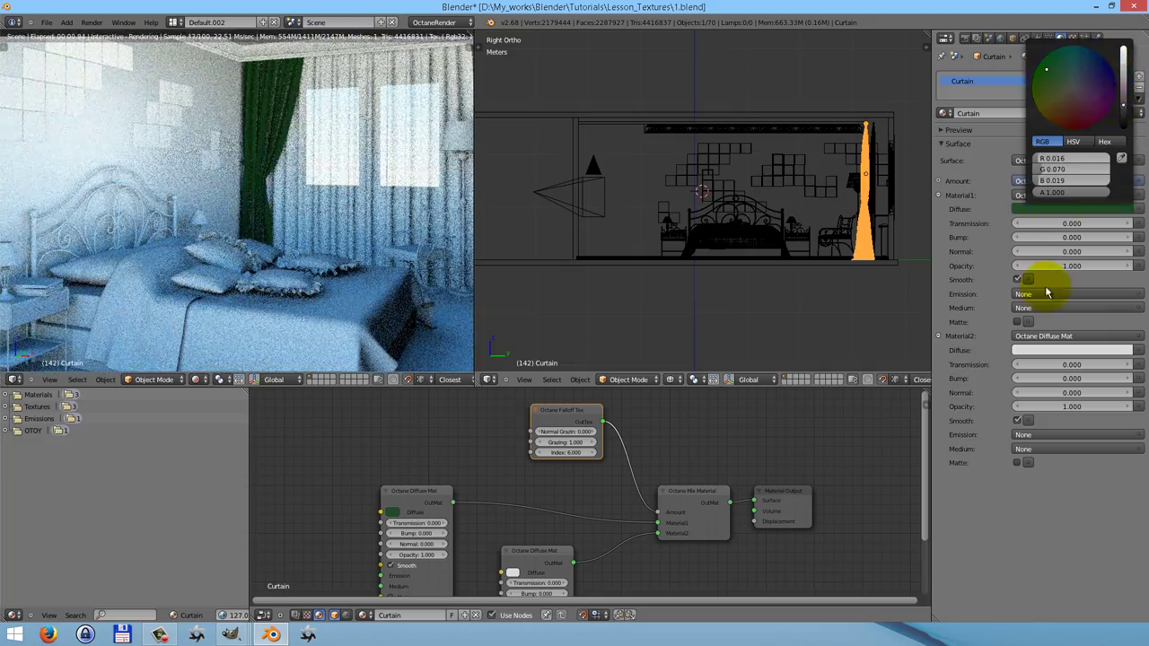
left_click(1077, 212)
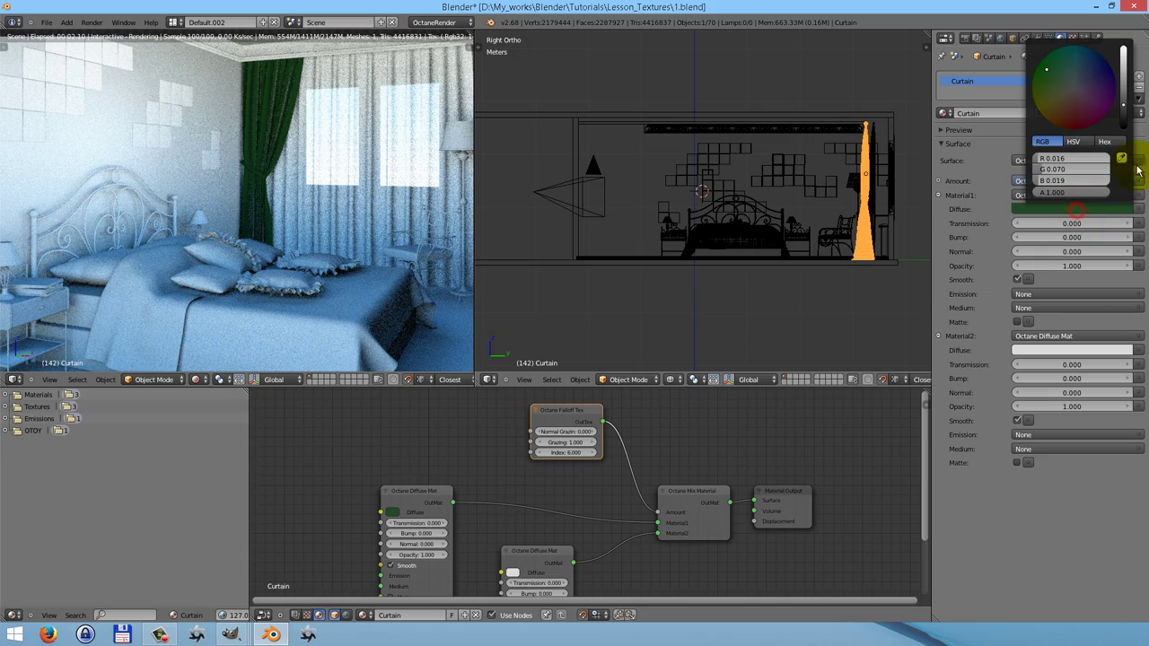
left_click_drag(1126, 110, 1125, 115)
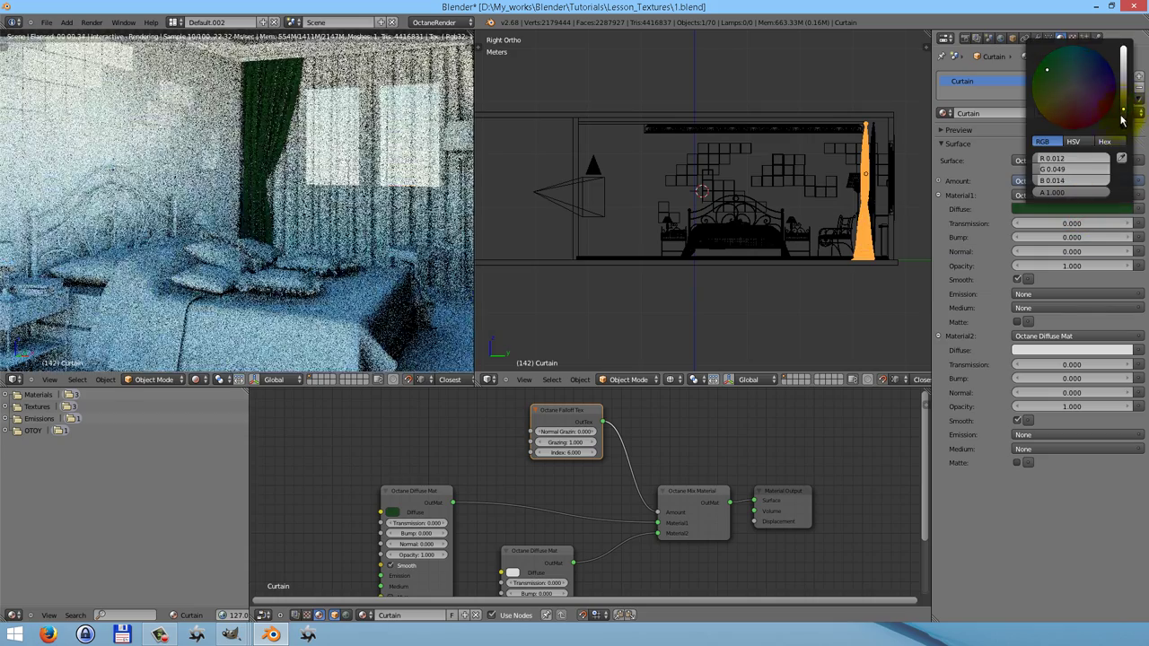
left_click(1073, 351)
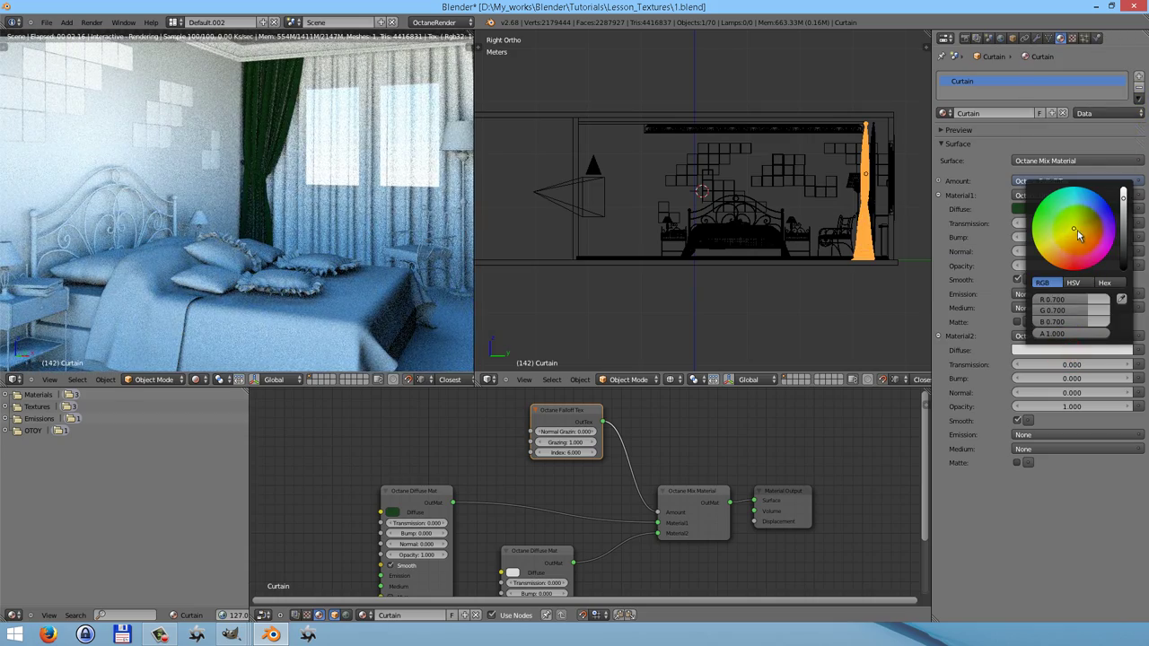
left_click(1067, 227)
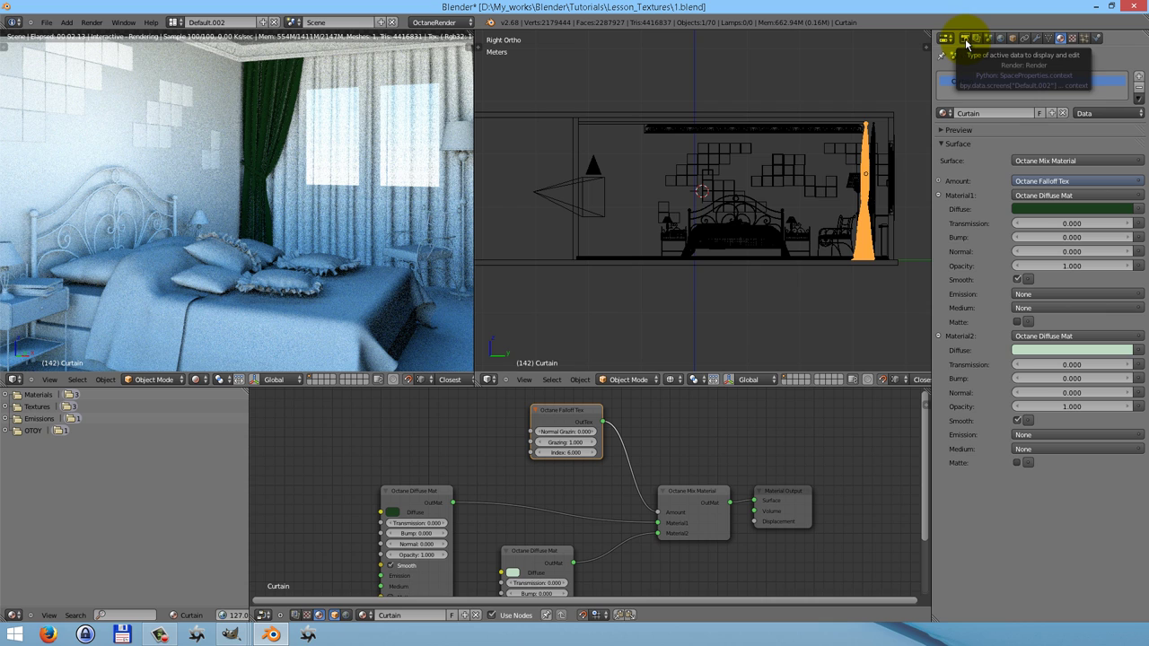
Set the Octane kernel's maximum samples to 500 and preview samples to 250 in the render settings.
left_click(965, 41)
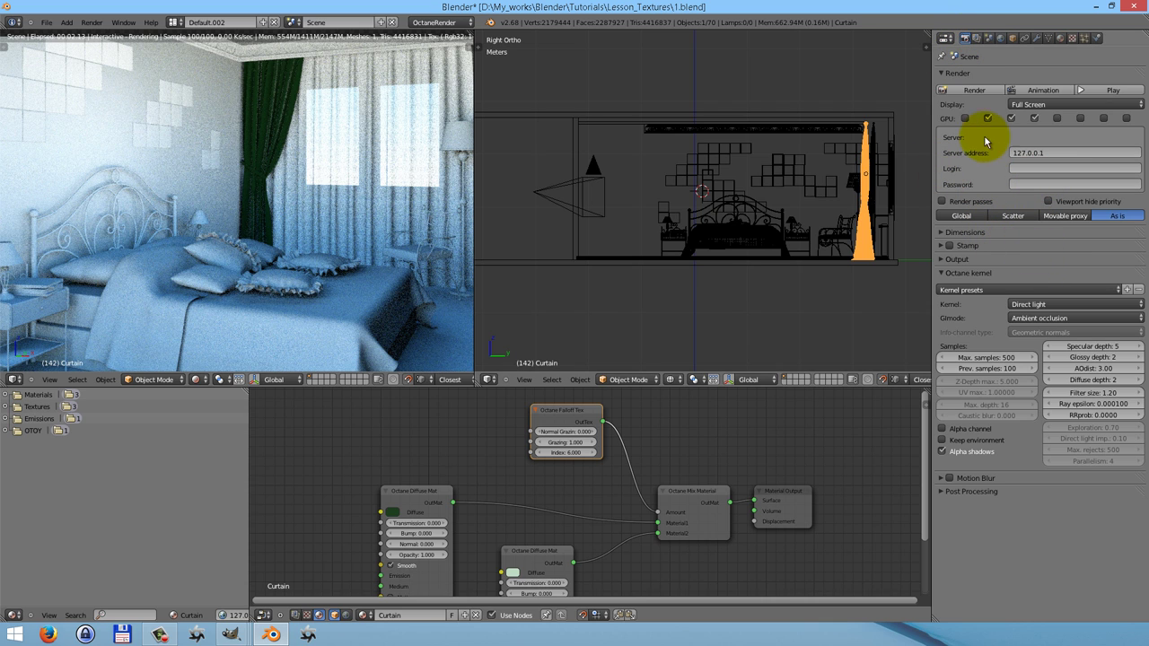
left_click(1034, 117)
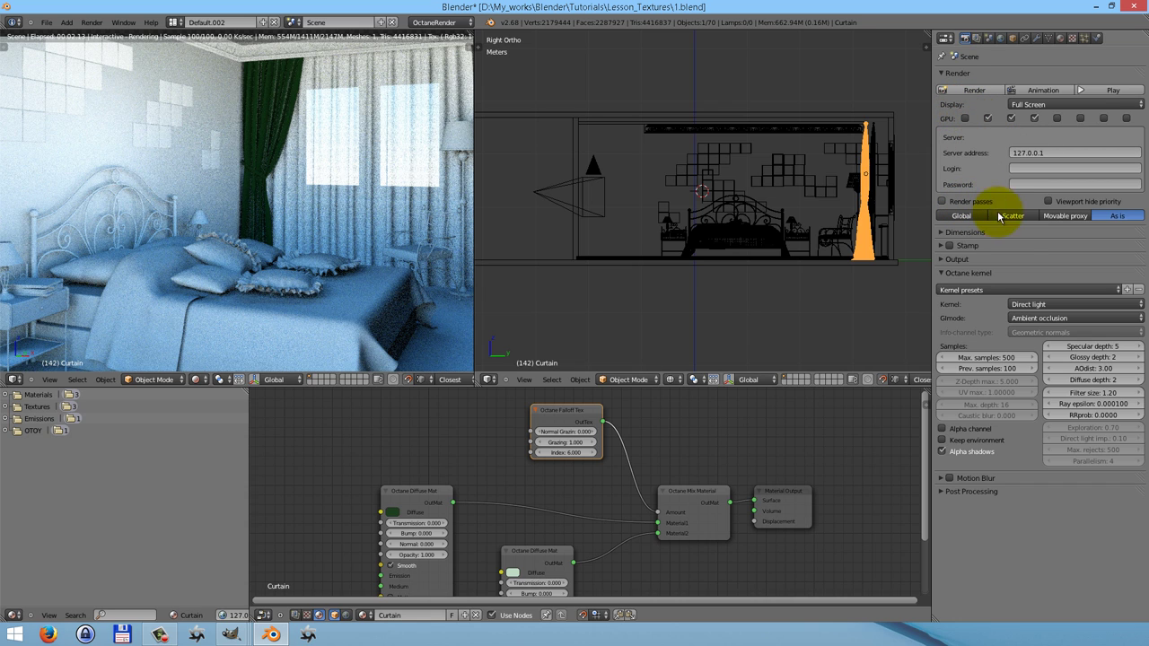
left_click(1041, 306)
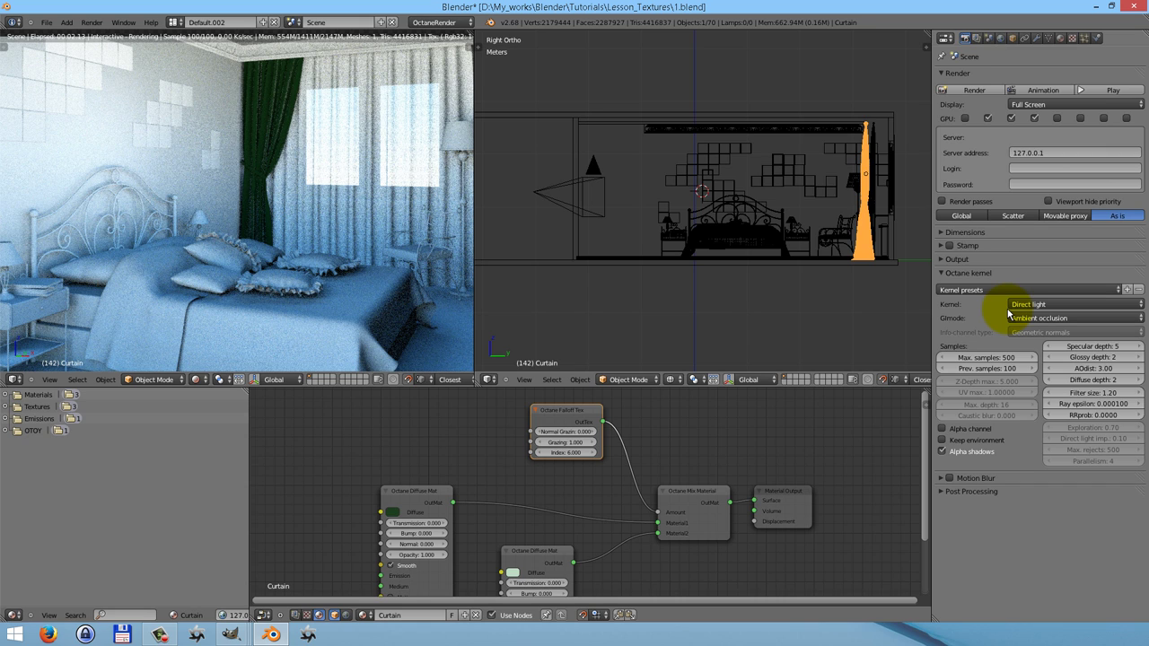
left_click(985, 358)
type("500")
key("Return")
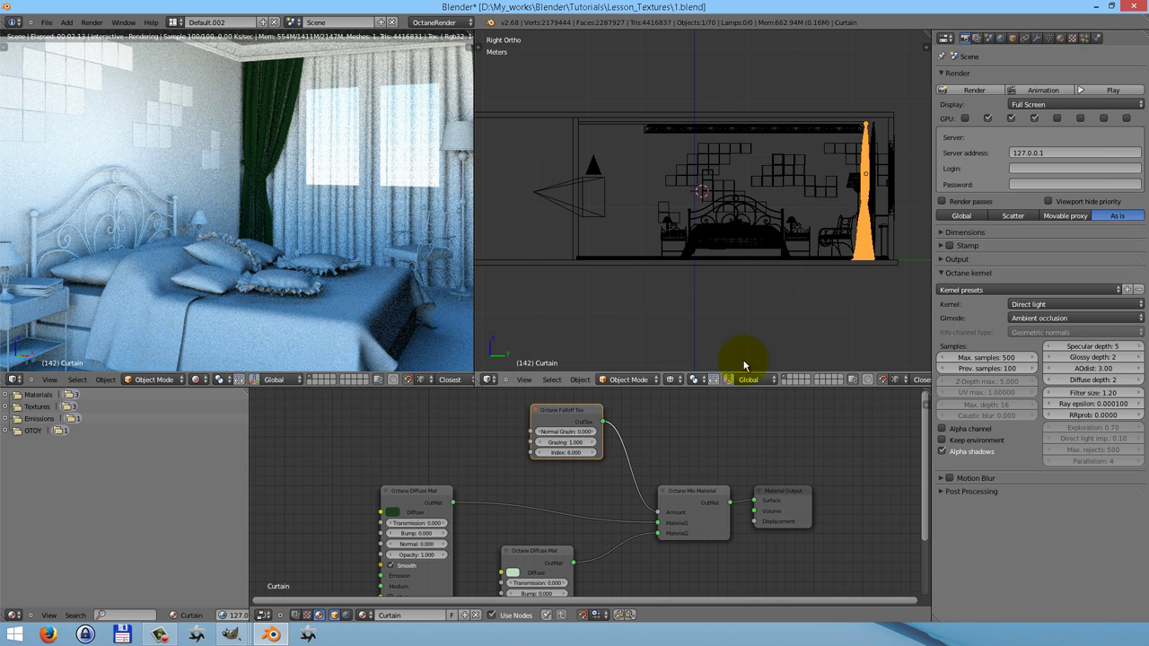
left_click(987, 368)
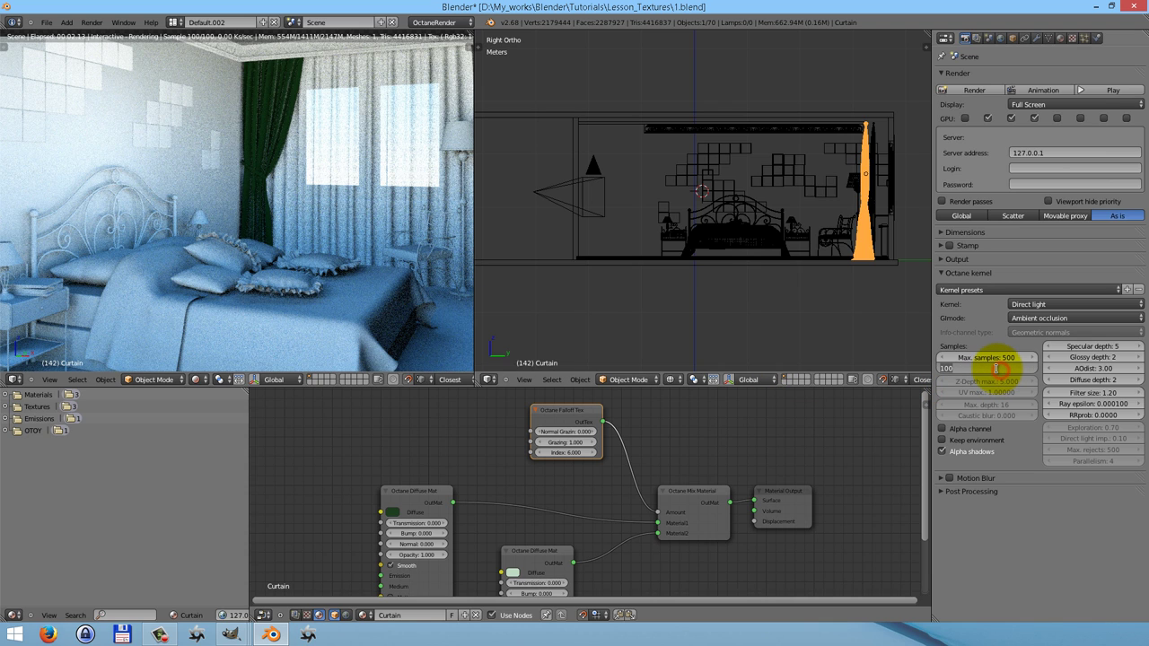
key("Return")
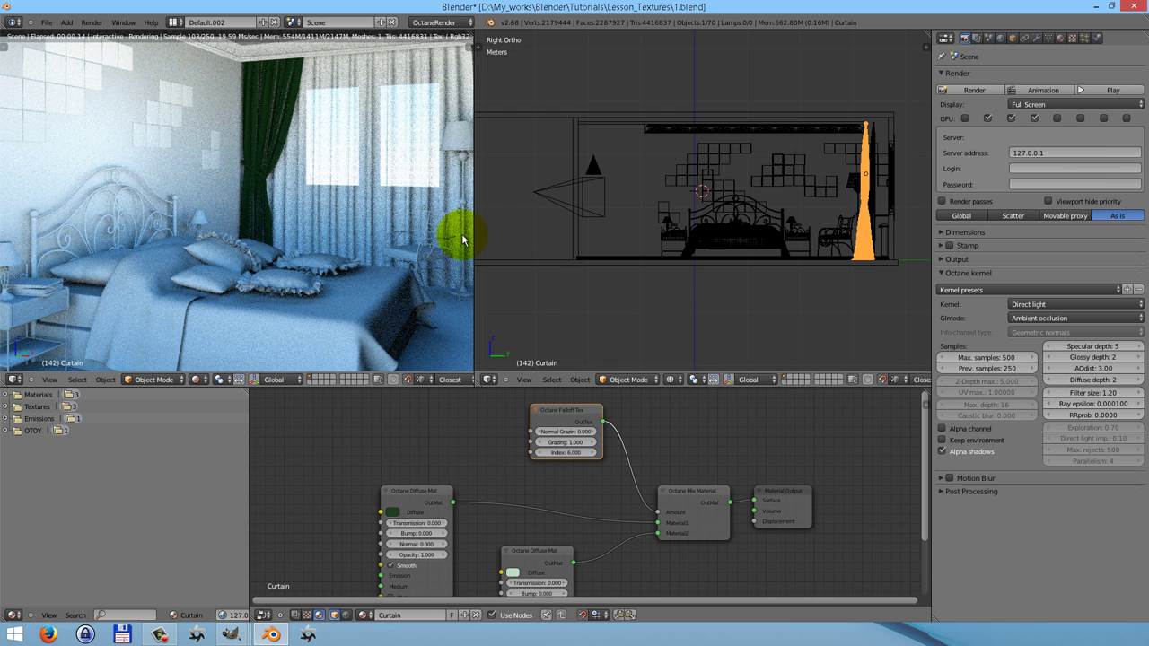
Select the LimitDecor ceiling moulding, enable nodes for its Limit material and change the surface to Octane Diffuse Mat.
right_click(252, 57)
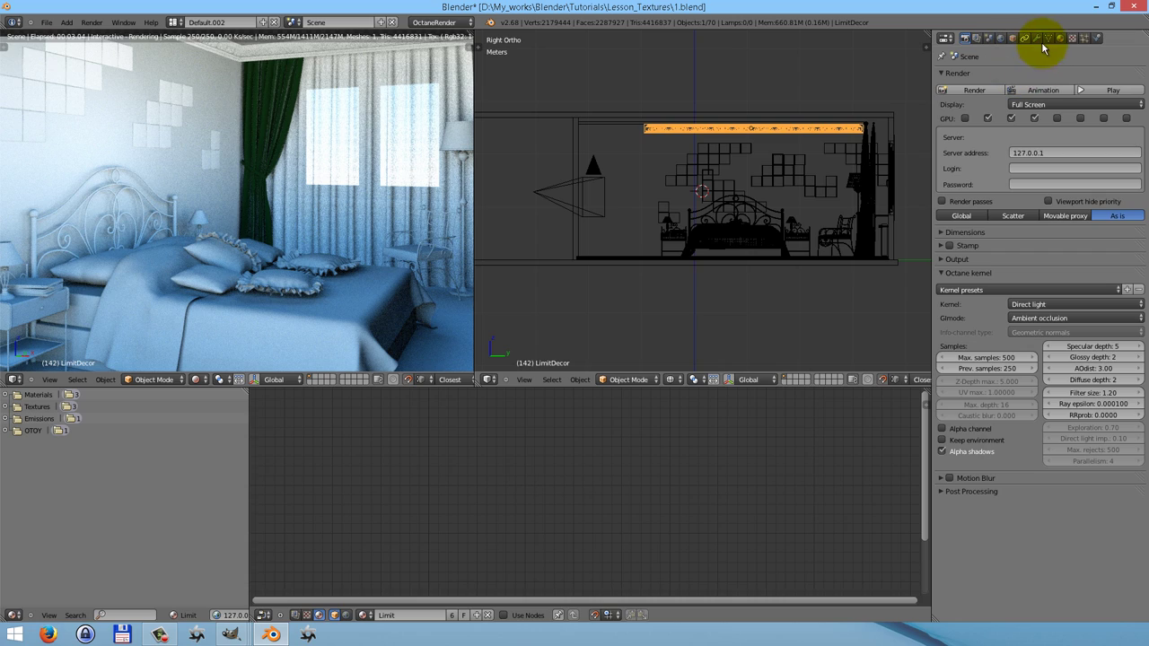
left_click(1060, 38)
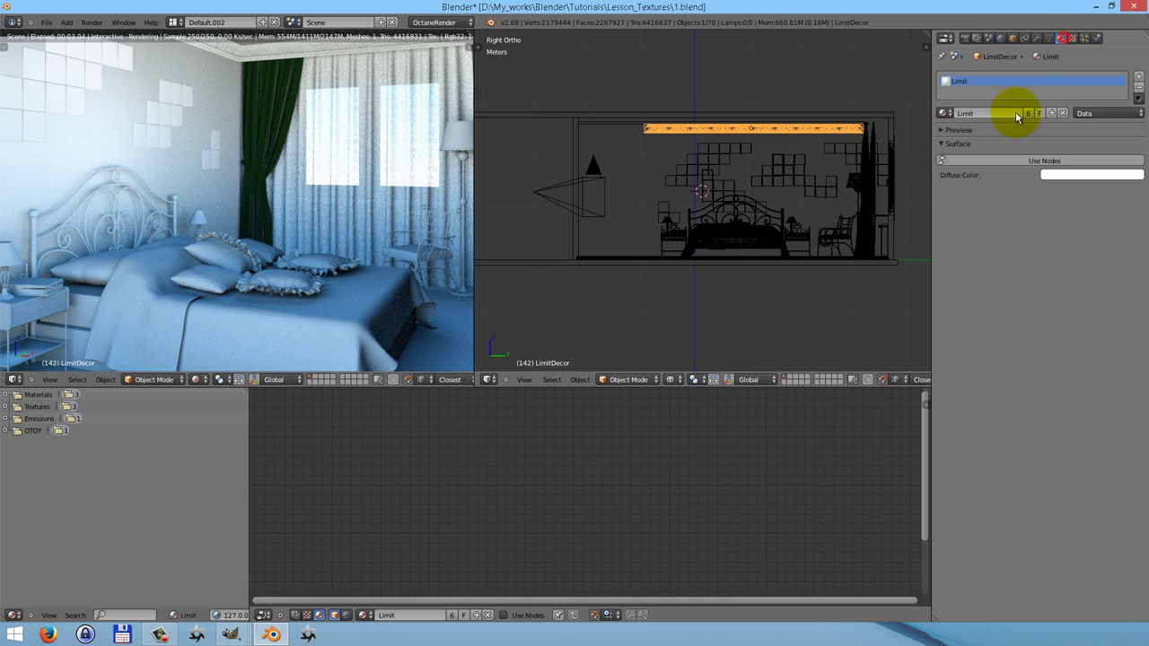
left_click(1019, 160)
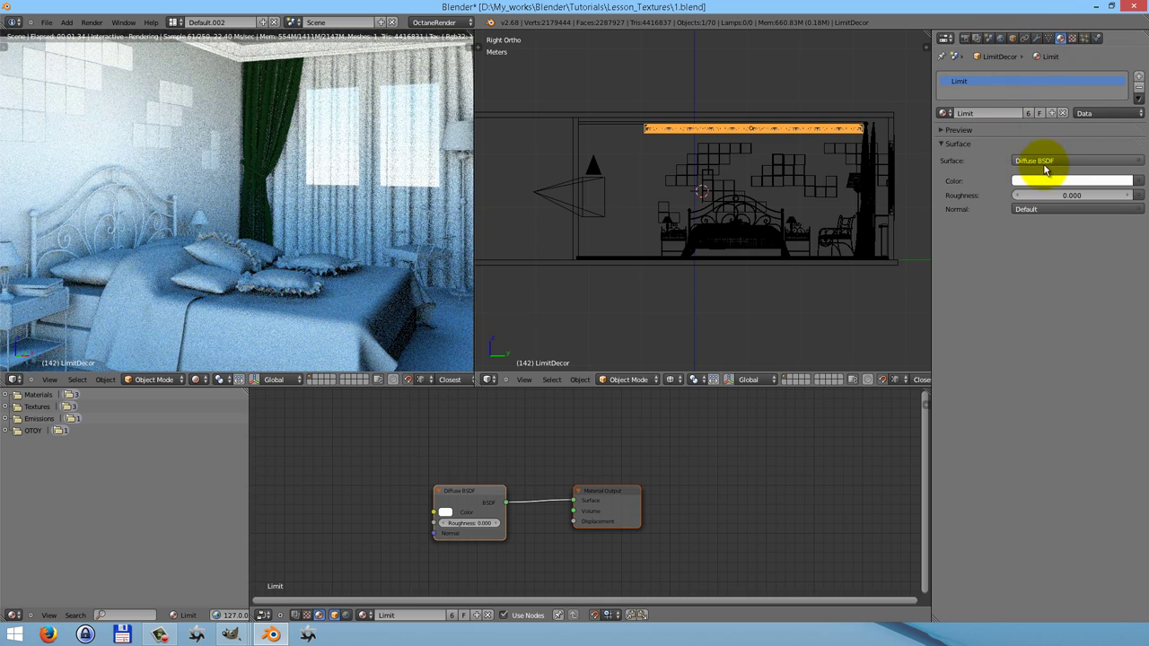
left_click(1036, 164)
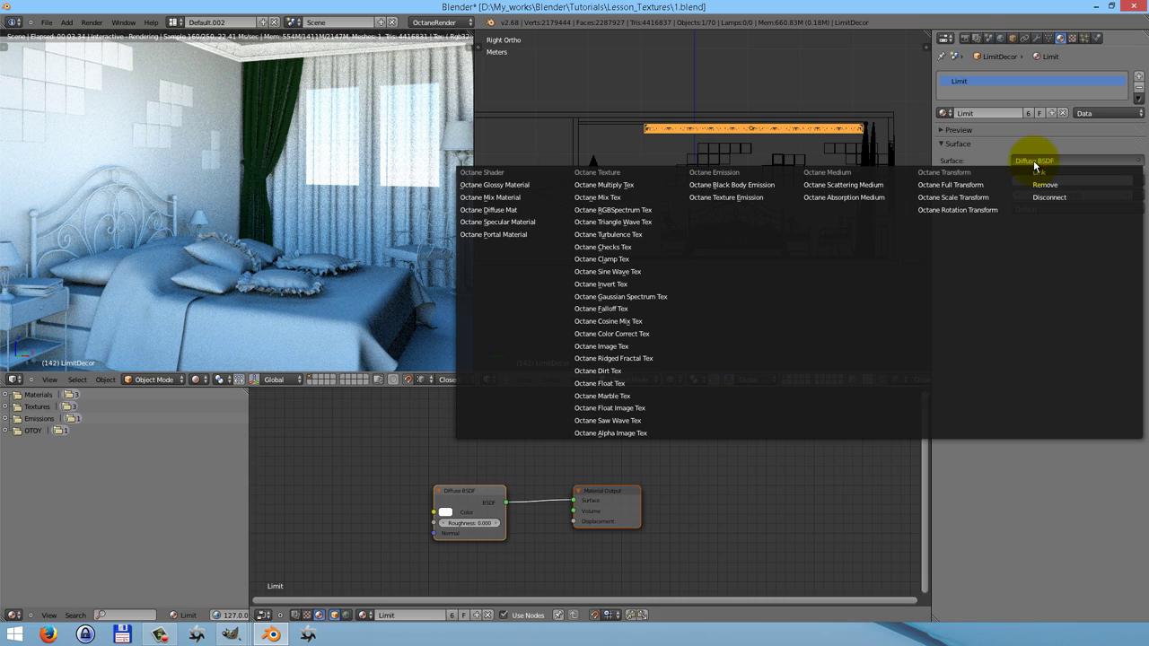
left_click(491, 212)
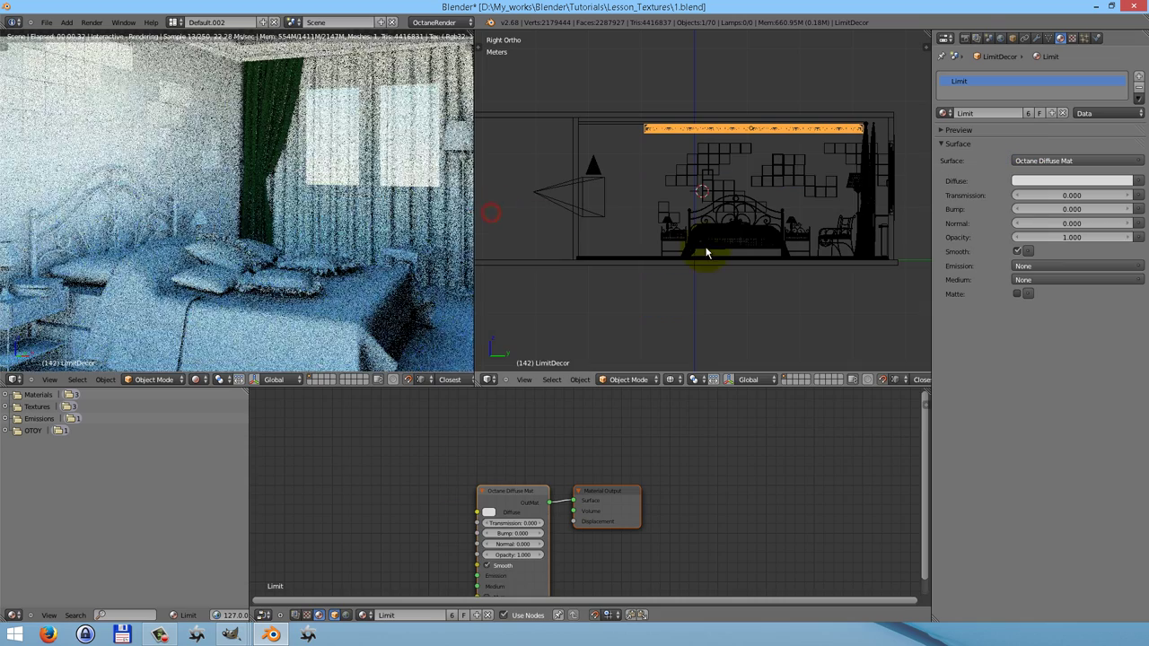
Set the Limit material's diffuse colour to 0.99 for R, G and B, and turn off Smooth.
left_click(1050, 182)
left_click(1062, 305)
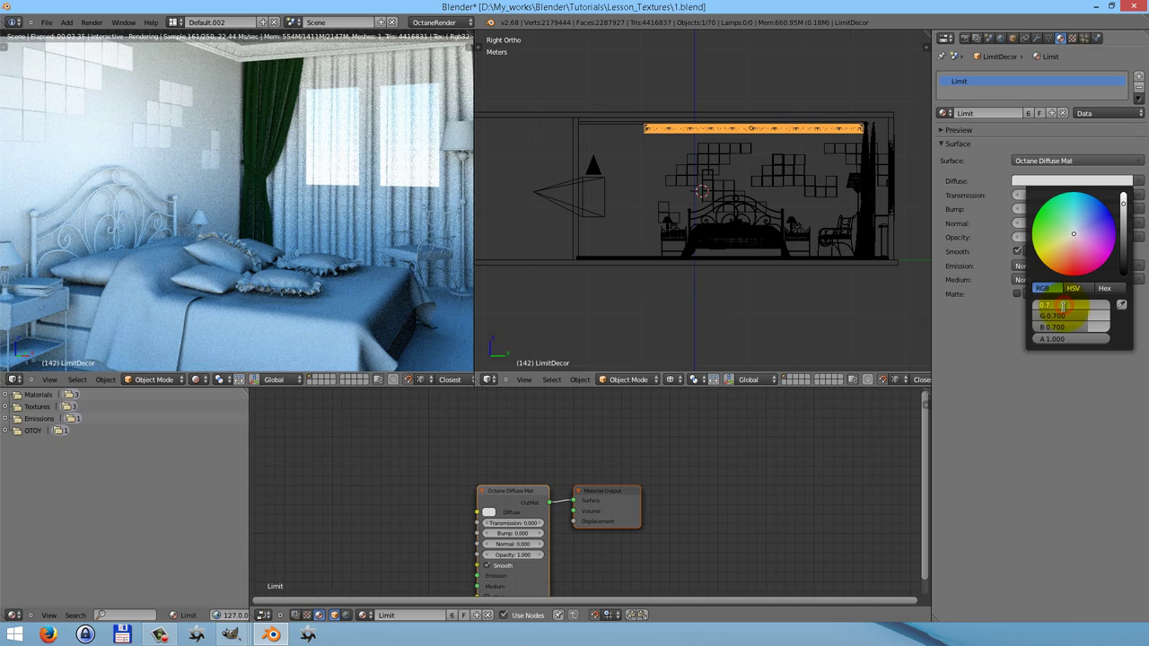
key("BackSpace")
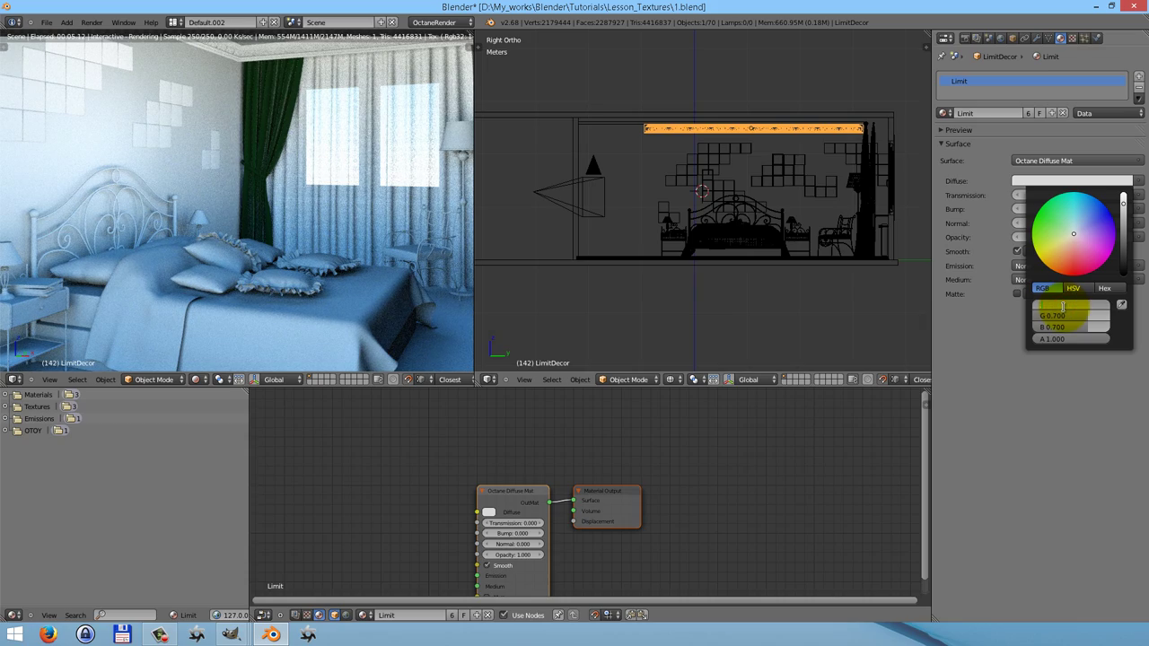
type(".99")
key("Tab")
type(".99")
key("Tab")
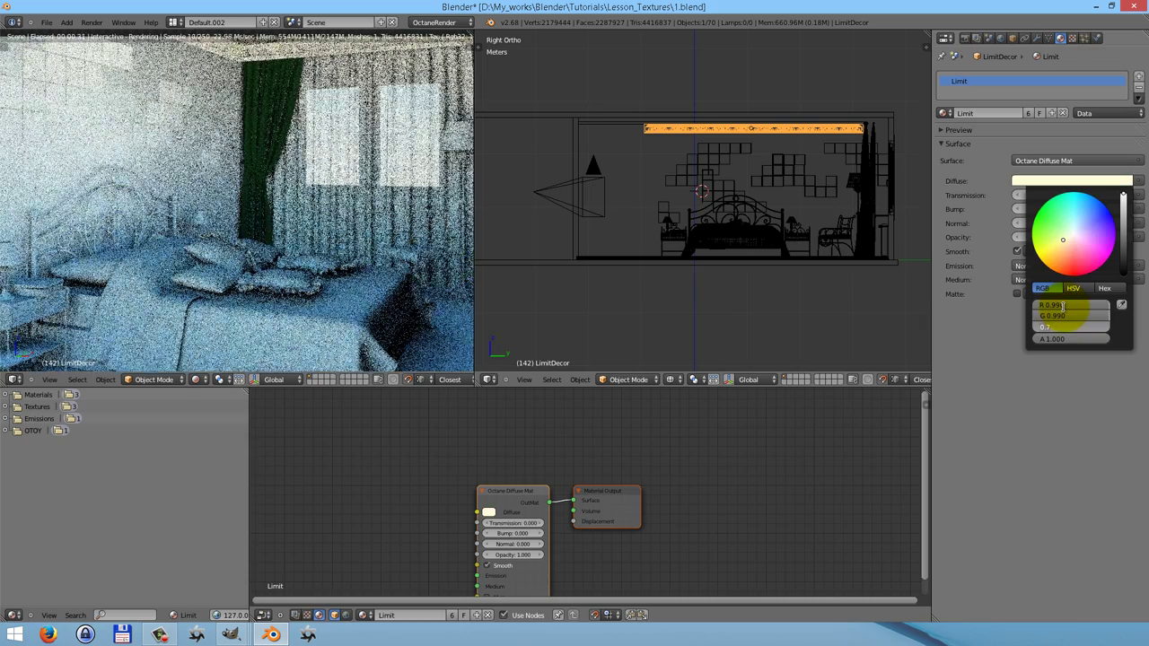
type(".99")
key("Return")
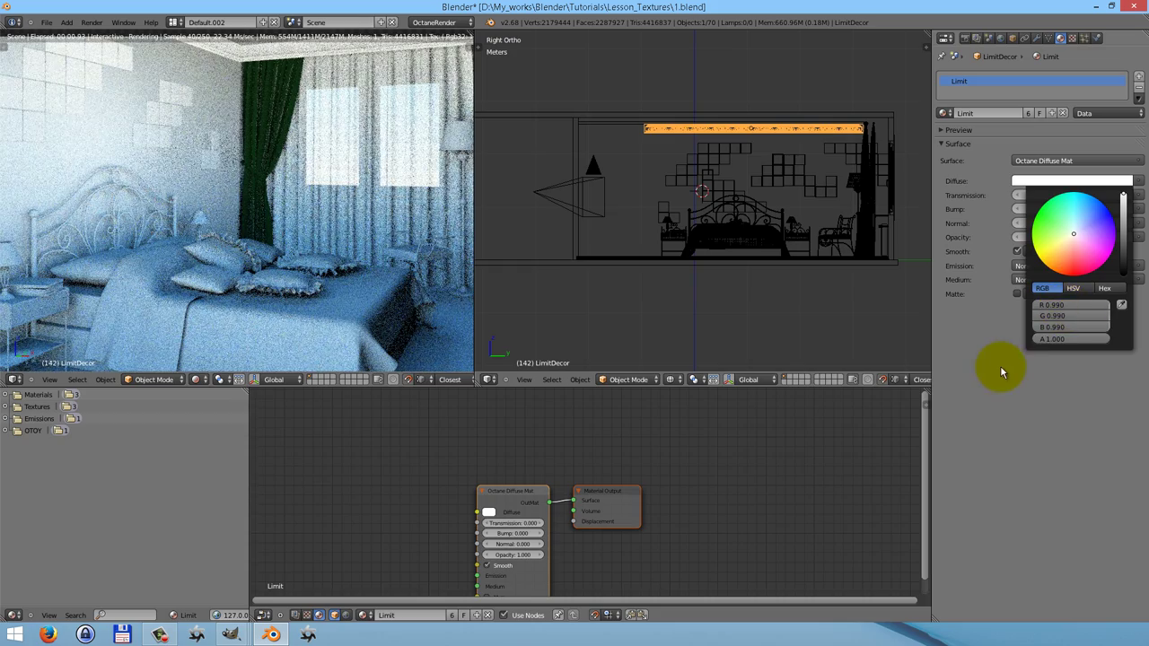
left_click(1017, 252)
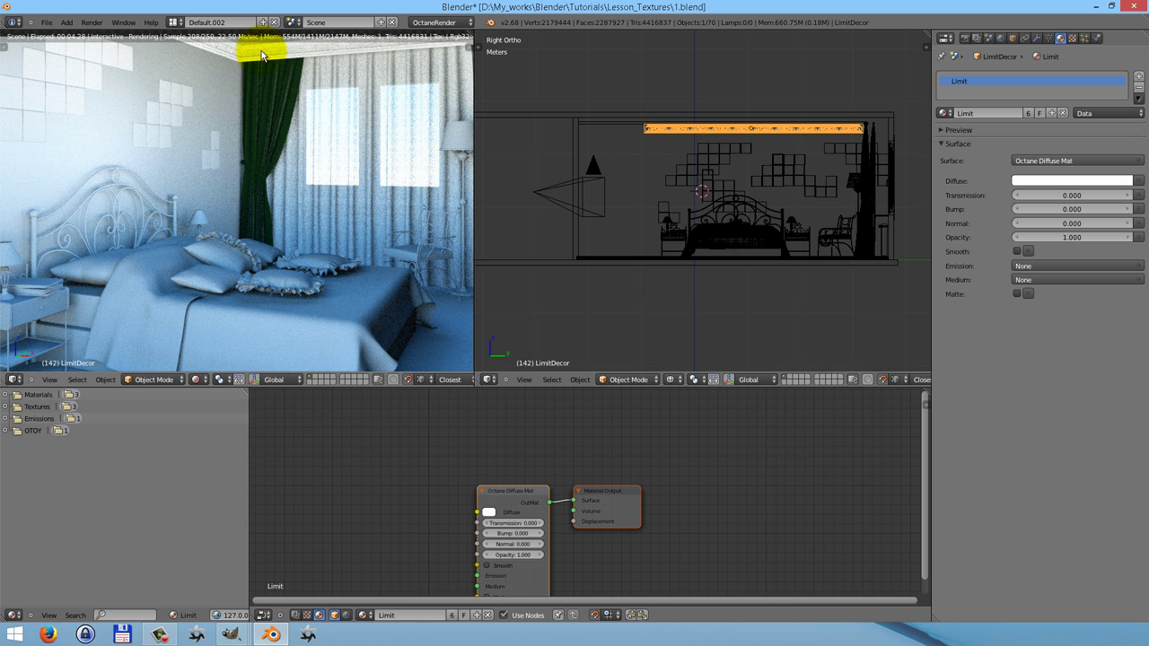
Select the Wall2 object, enable nodes for its Wall material and change the surface to Octane Mix Material.
right_click(228, 117)
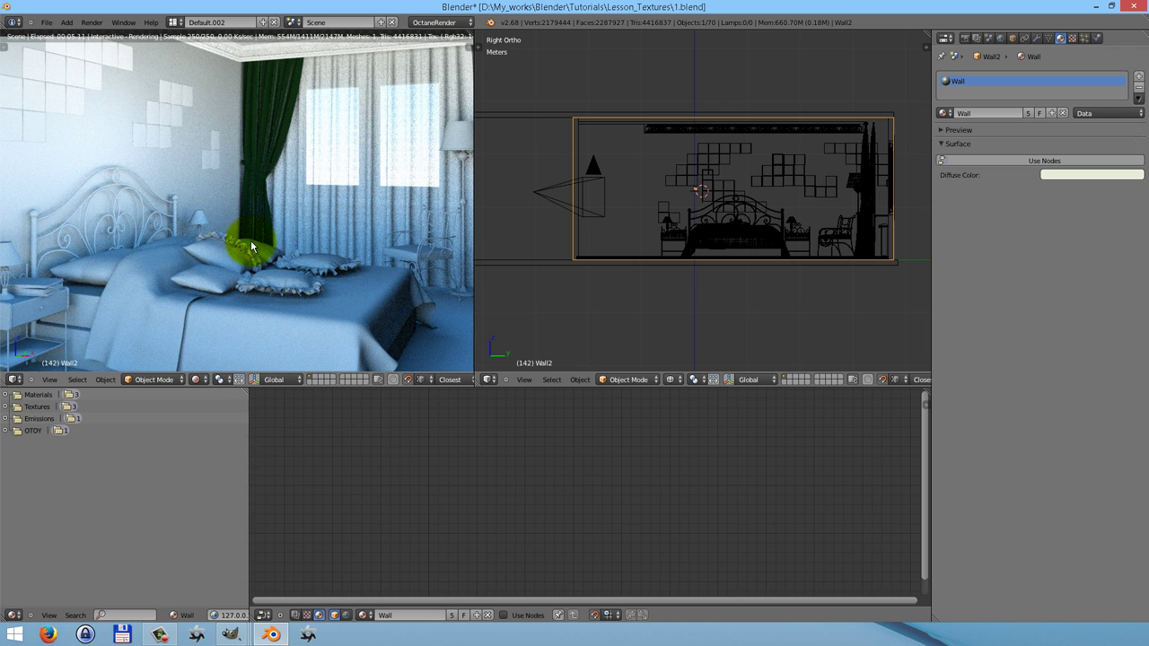
left_click(1021, 162)
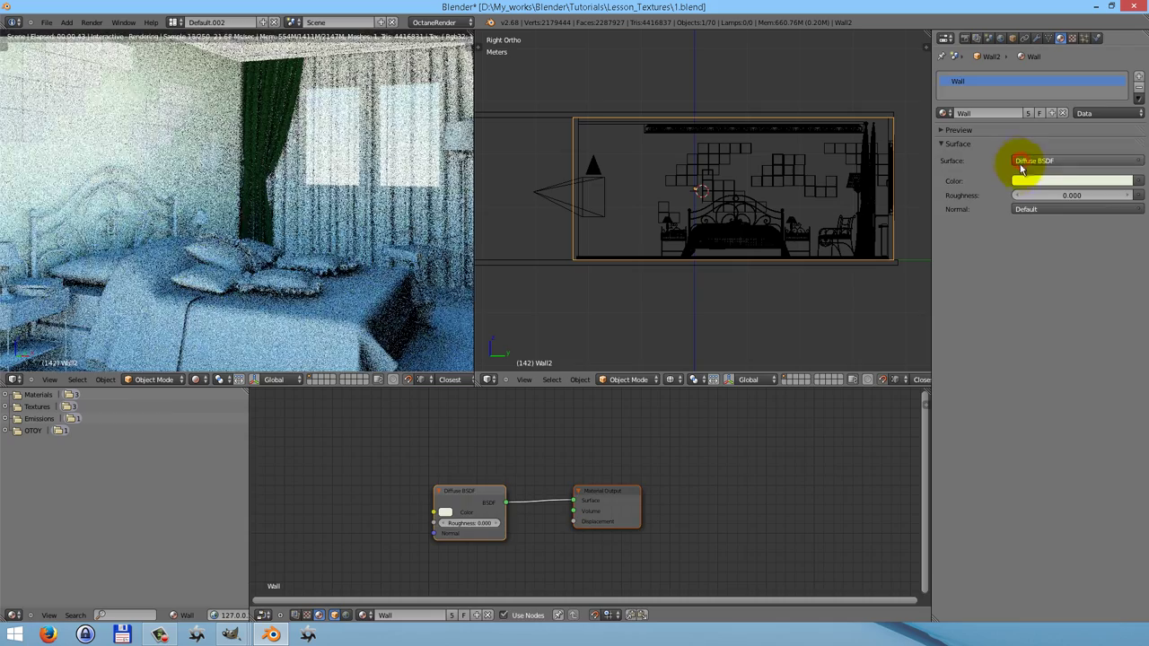
left_click(1045, 161)
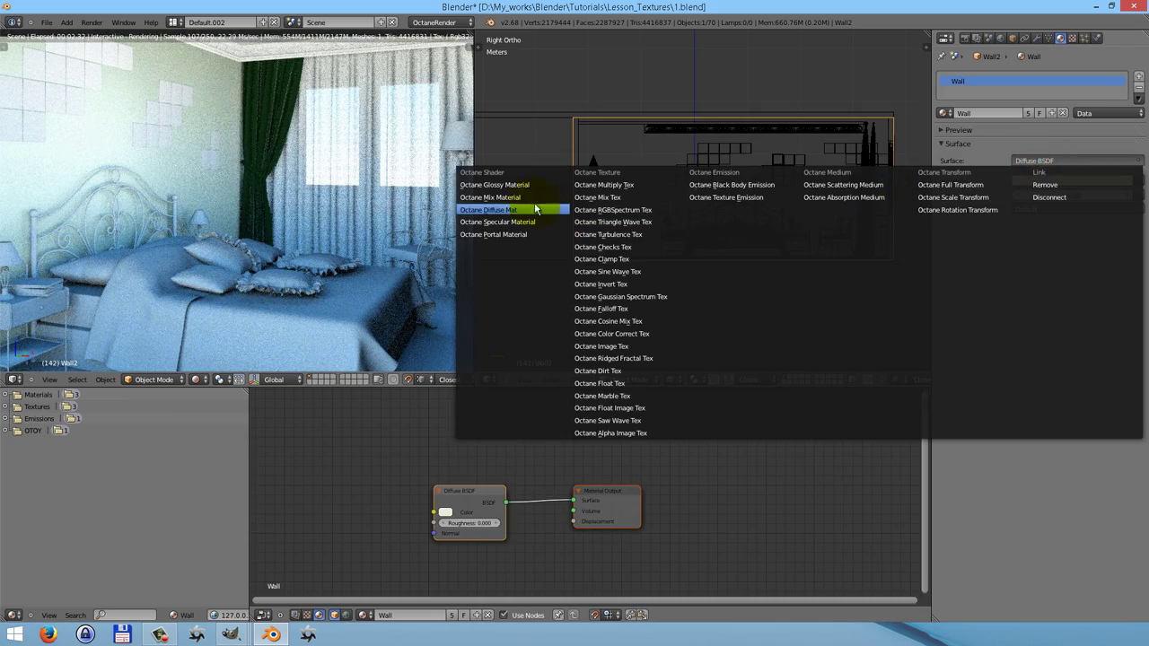
left_click(508, 198)
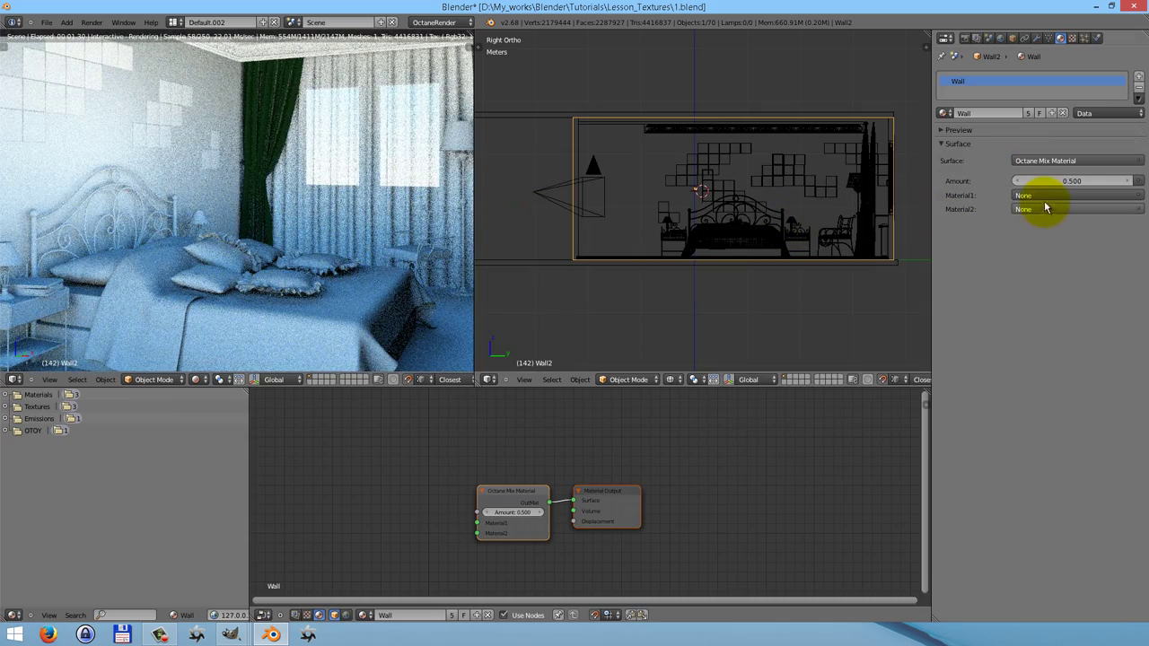
Assign Octane Diffuse Mat as Material1 and Octane Glossy Material as Material2 of the wall's mix material.
left_click(1071, 195)
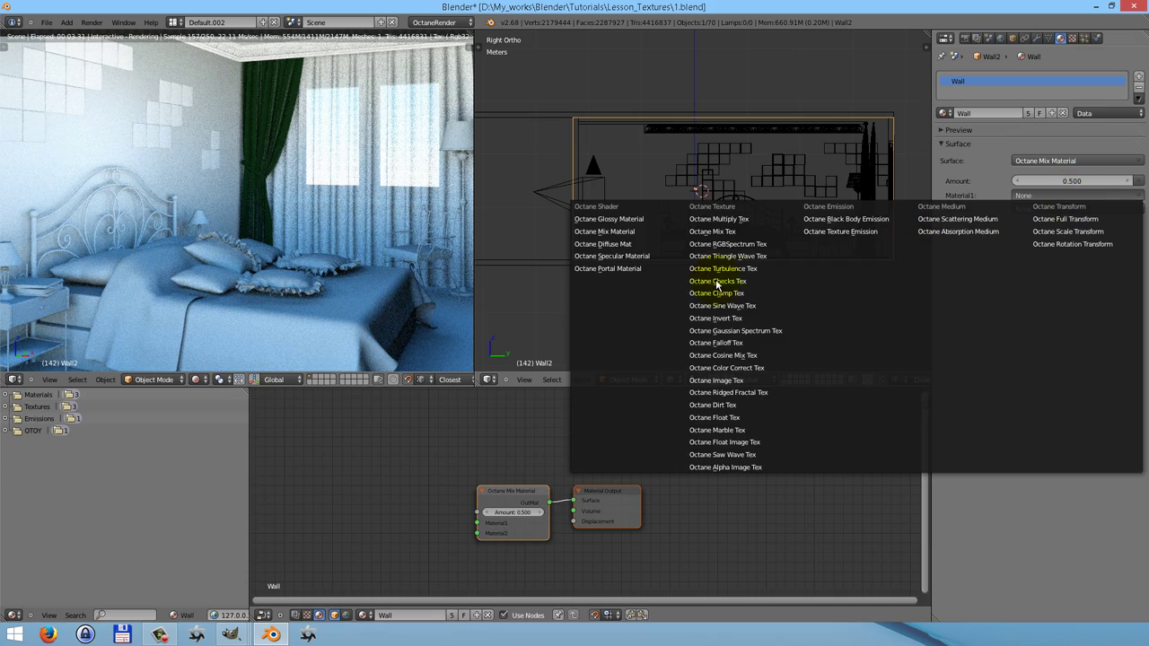
left_click(644, 243)
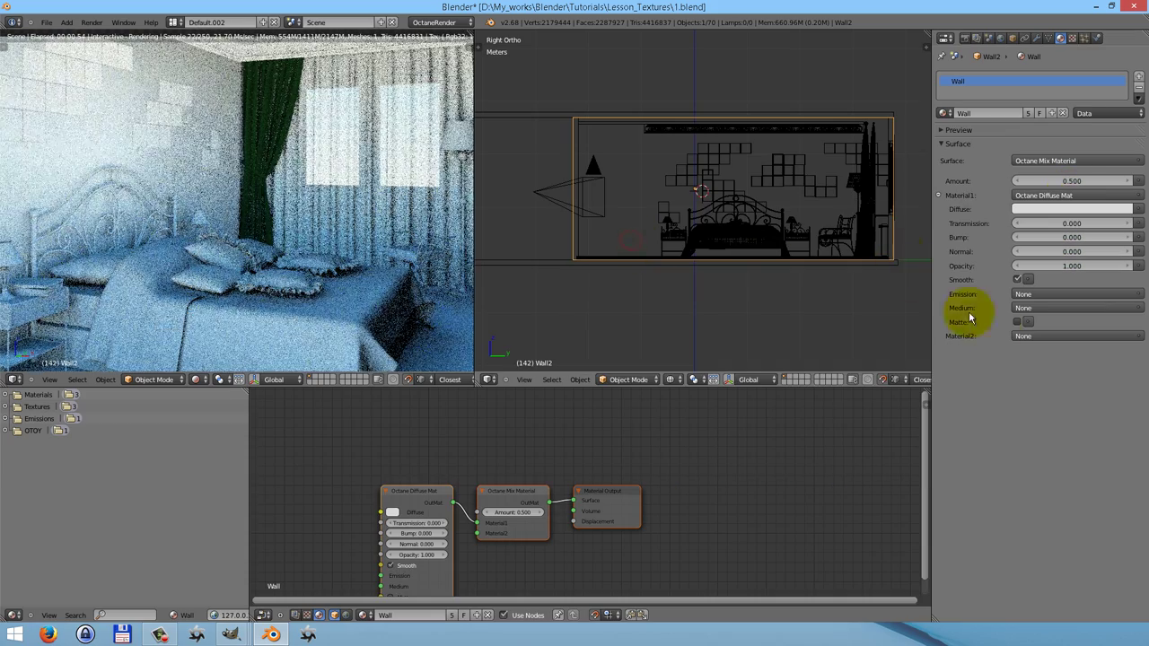
left_click(1024, 336)
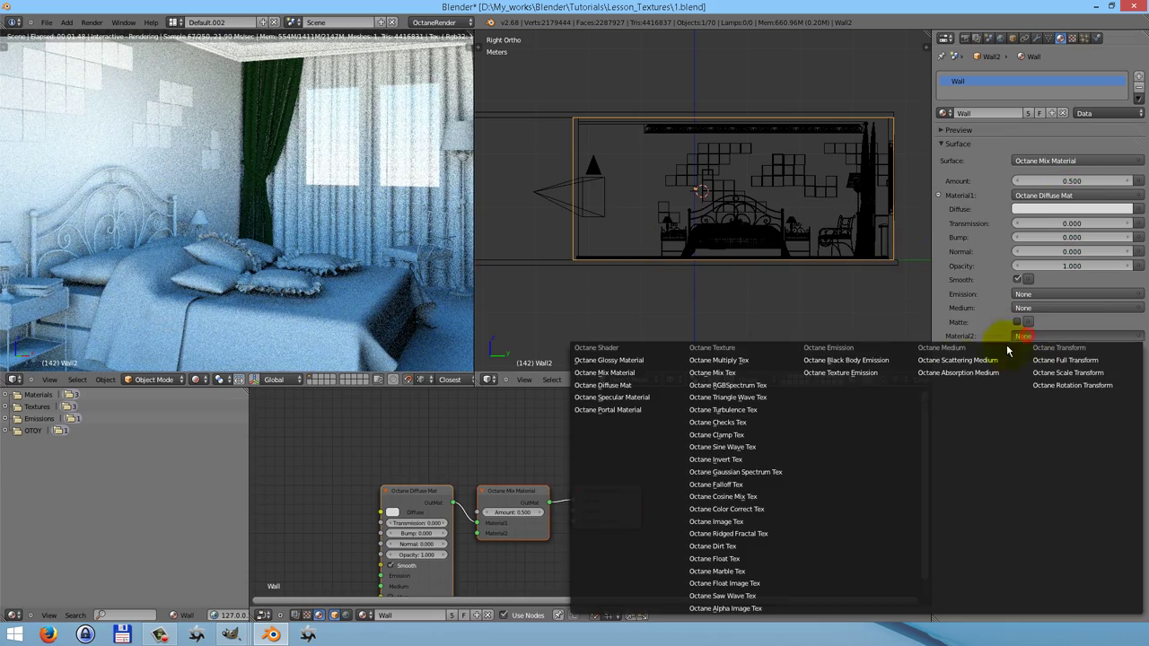
left_click(608, 360)
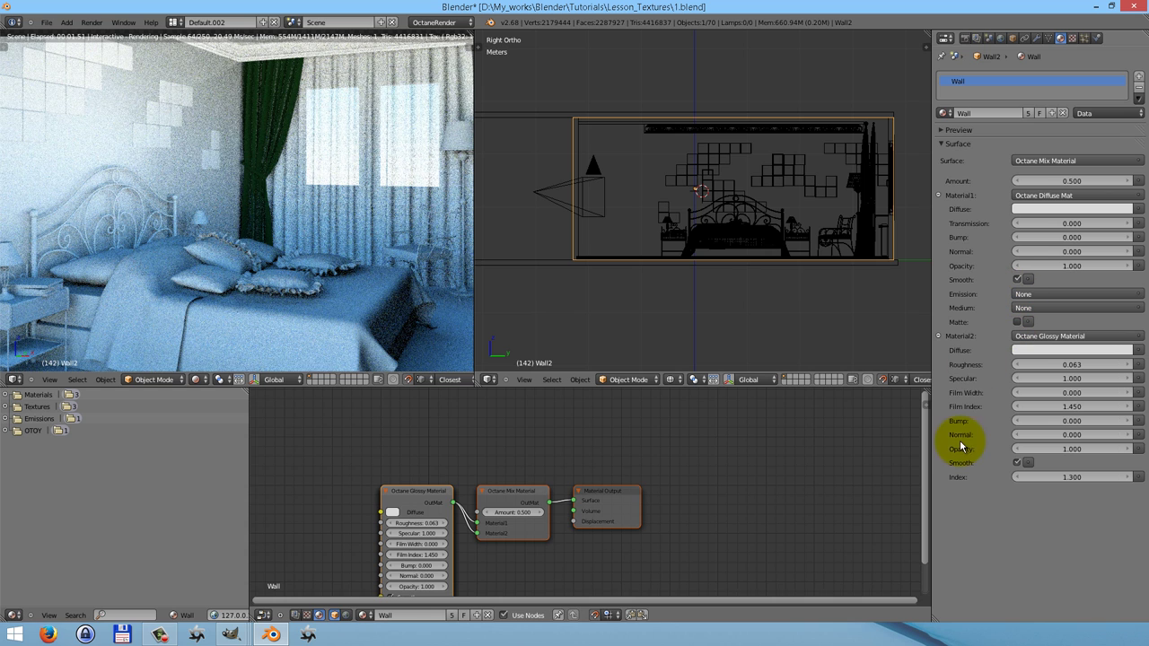
Spread out the Wall material's overlapping nodes, with output and mix at one end and the diffuse and glossy nodes stacked before them.
left_click_drag(928, 476, 934, 512)
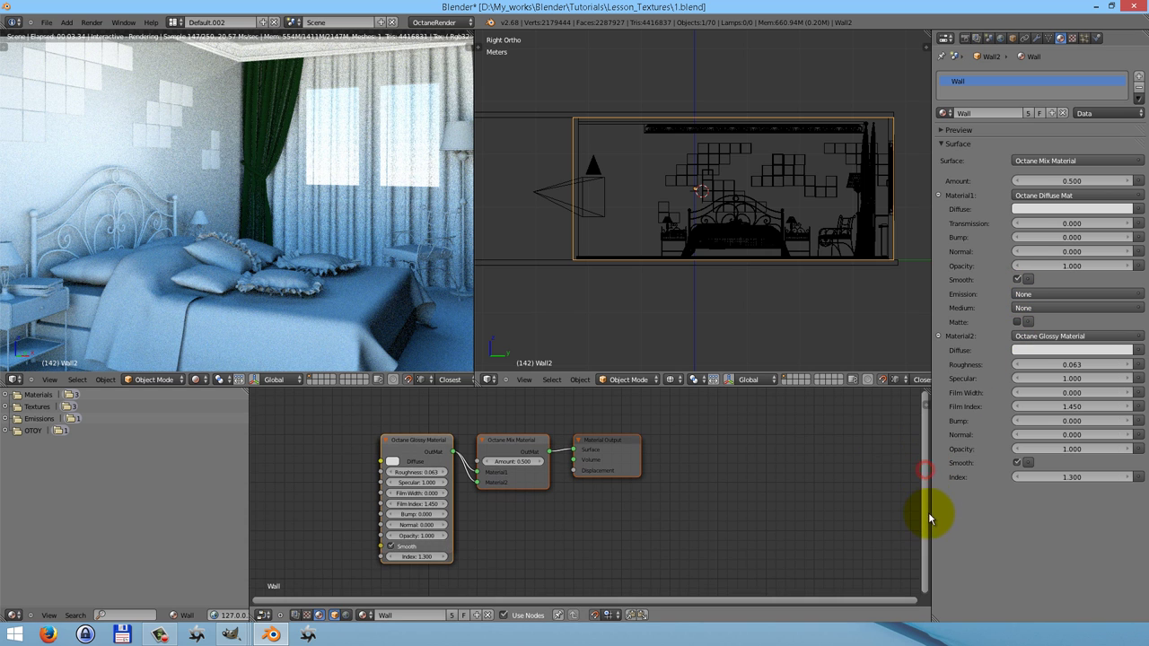
left_click_drag(429, 442, 443, 547)
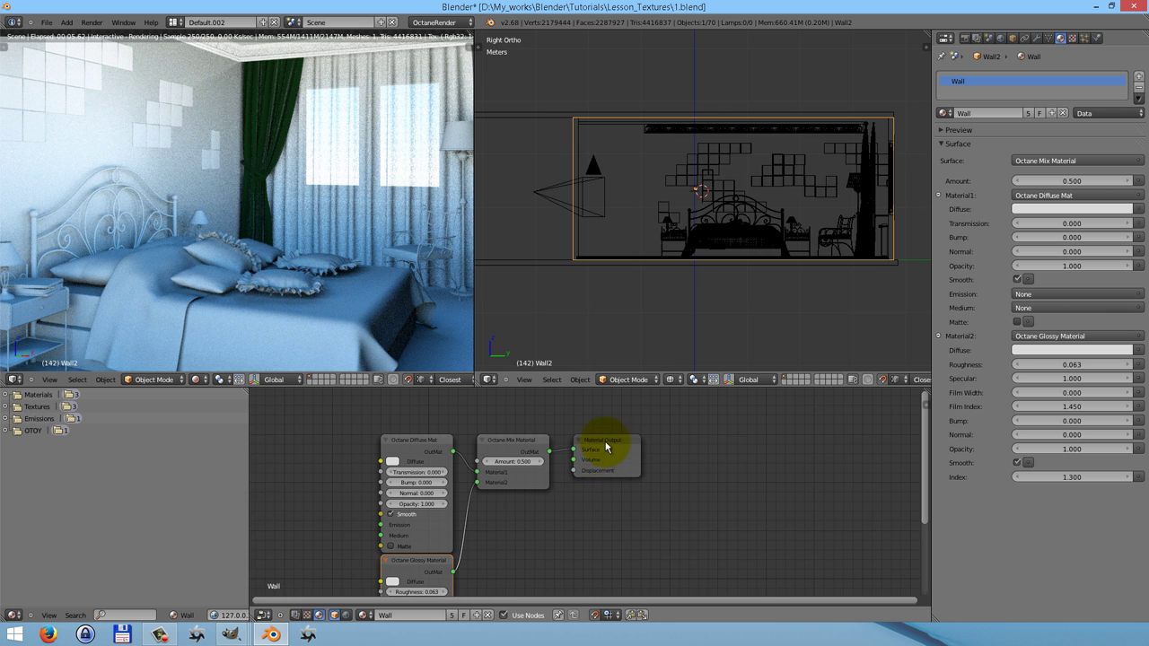
left_click_drag(605, 446, 846, 448)
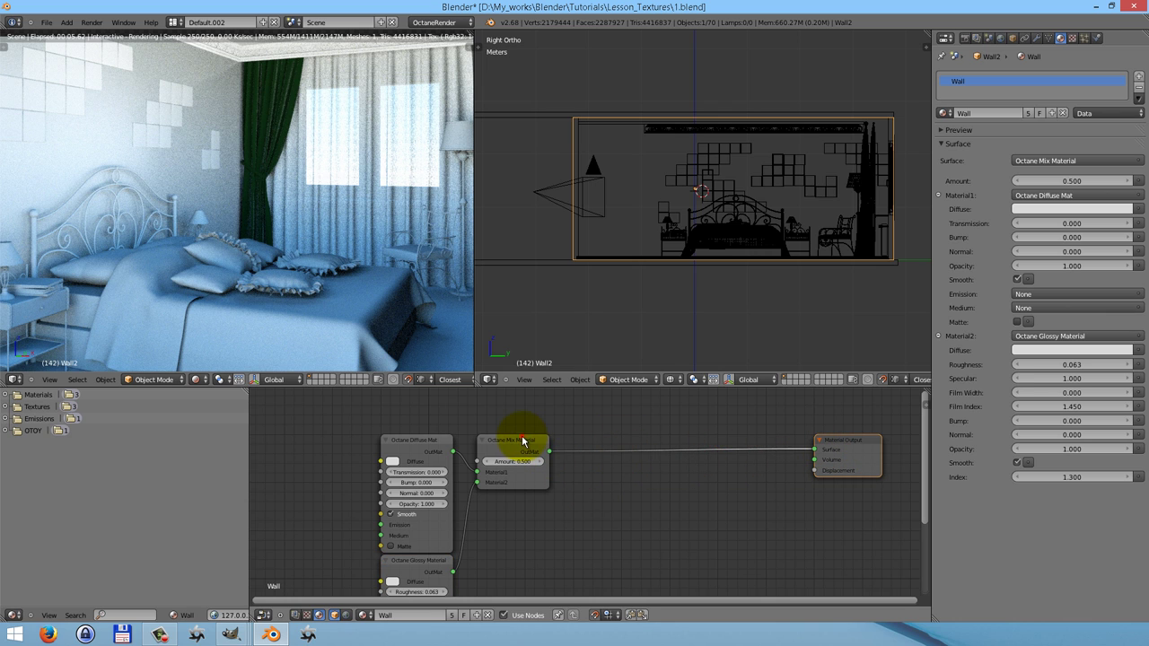
left_click_drag(524, 440, 706, 440)
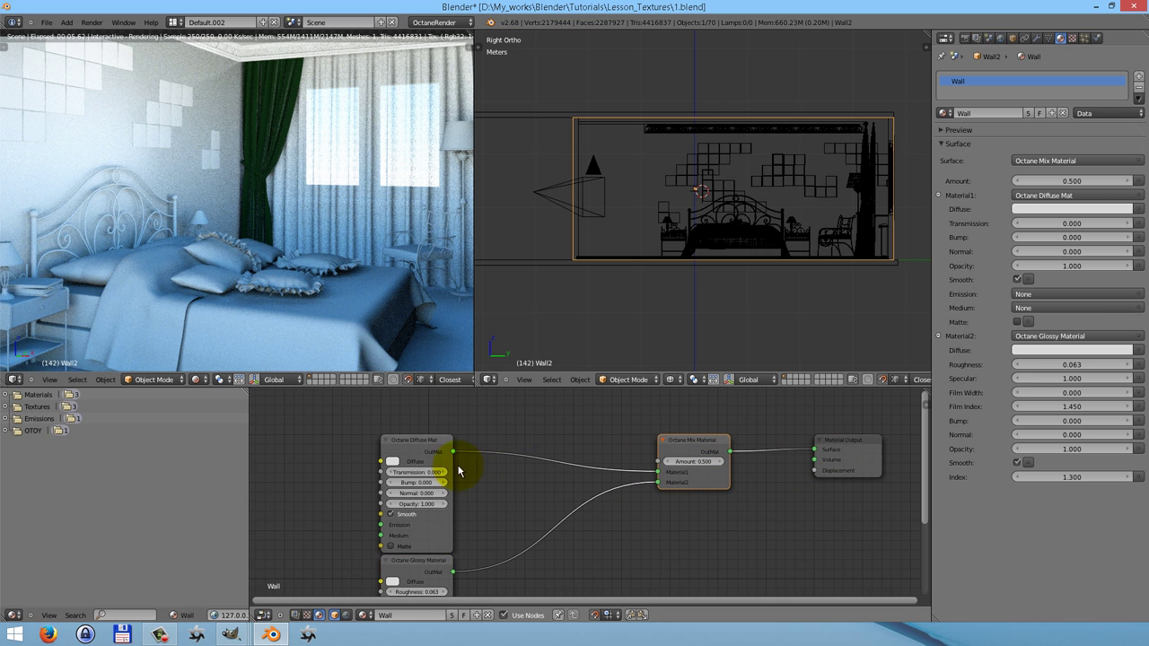
left_click_drag(423, 448, 521, 403)
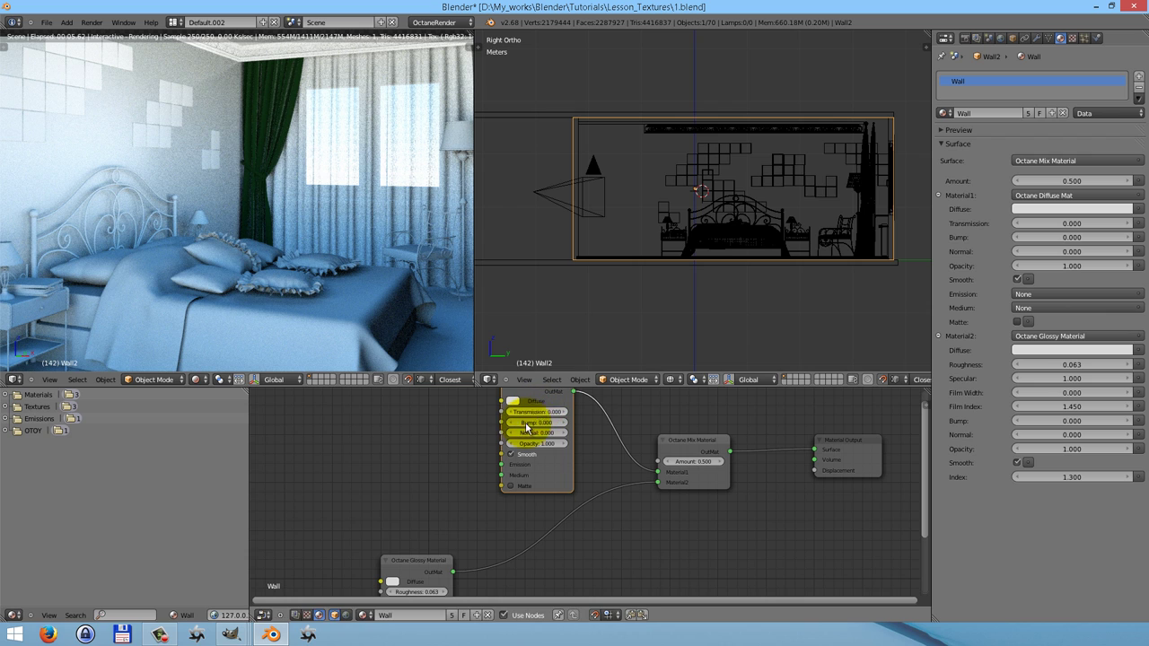
left_click_drag(437, 564, 541, 530)
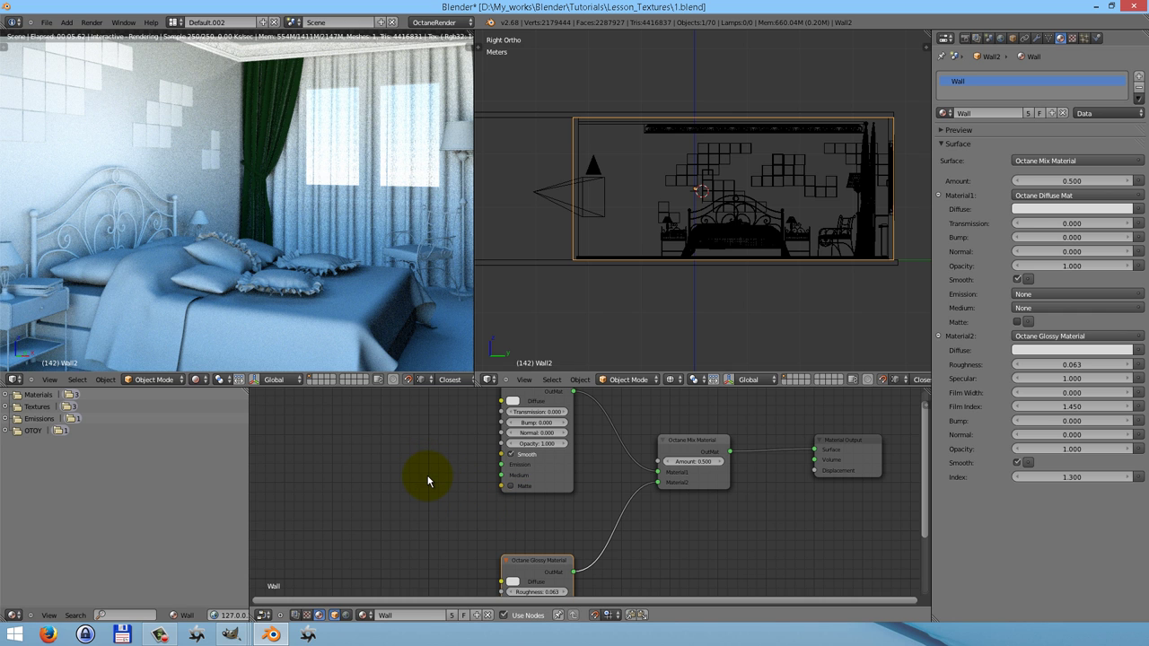
Add an Octane Image Tex node before the diffuse and glossy nodes and load Wall.jpg into it.
key("shift+a")
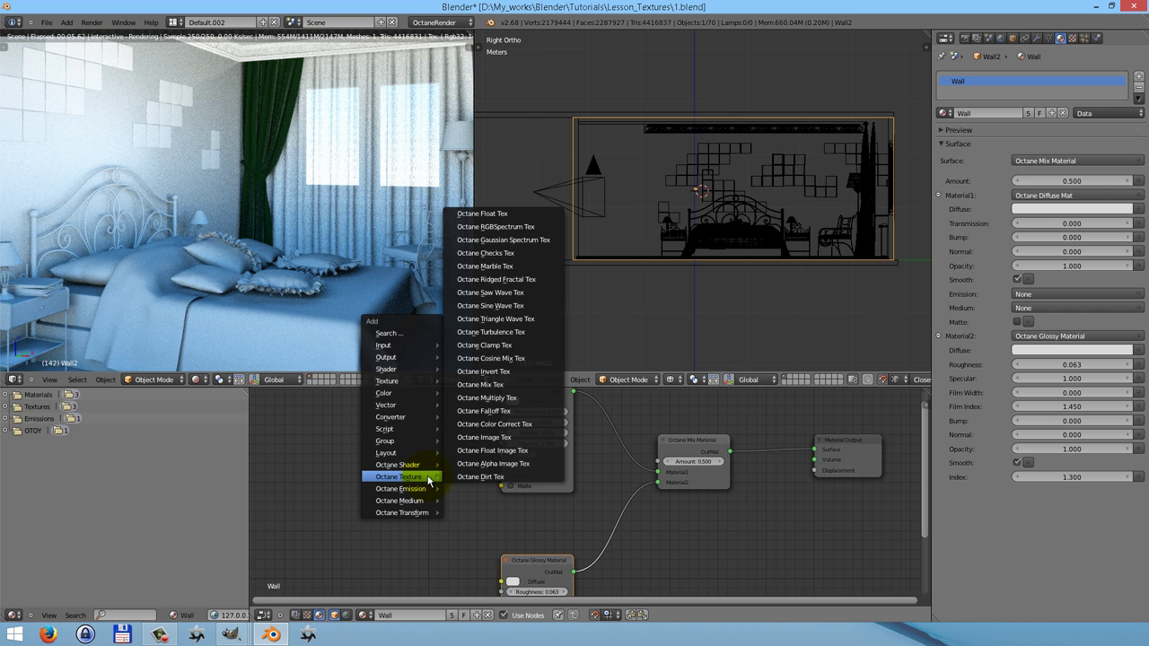
left_click(492, 440)
left_click(398, 442)
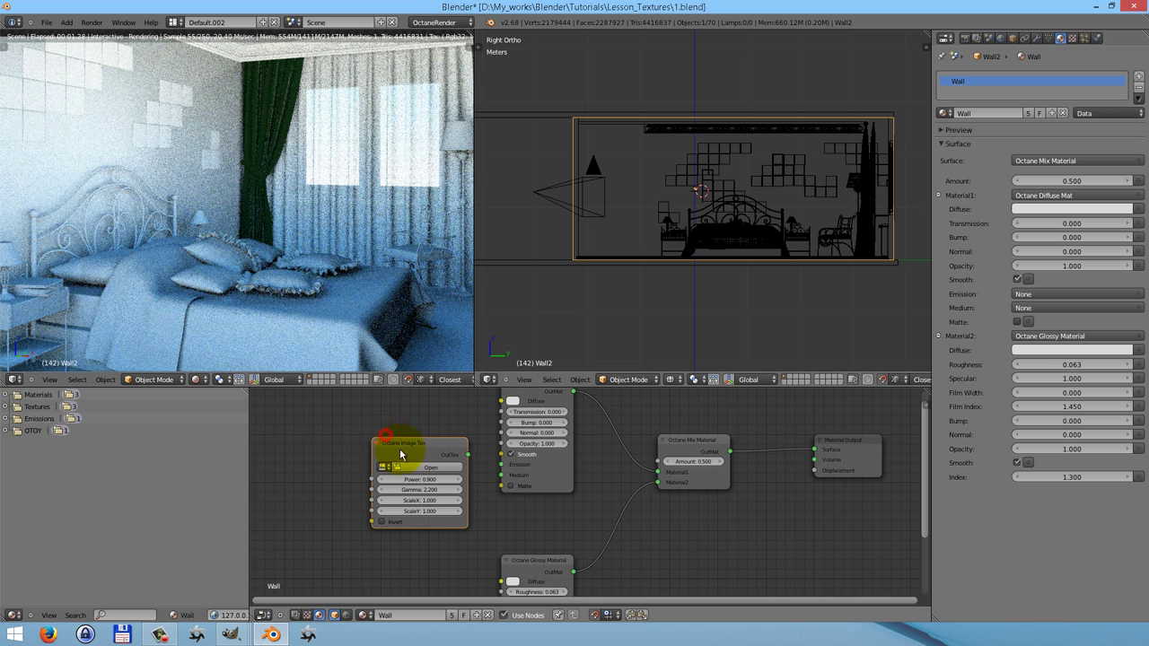
left_click(415, 470)
left_click(176, 455)
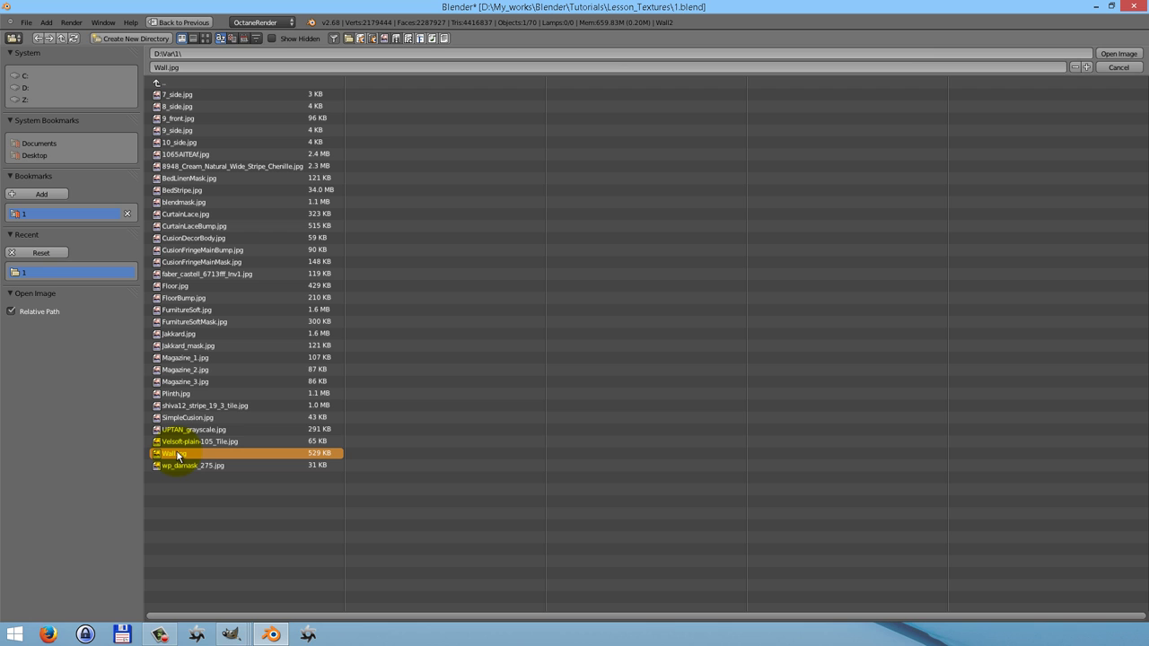
left_click(175, 454)
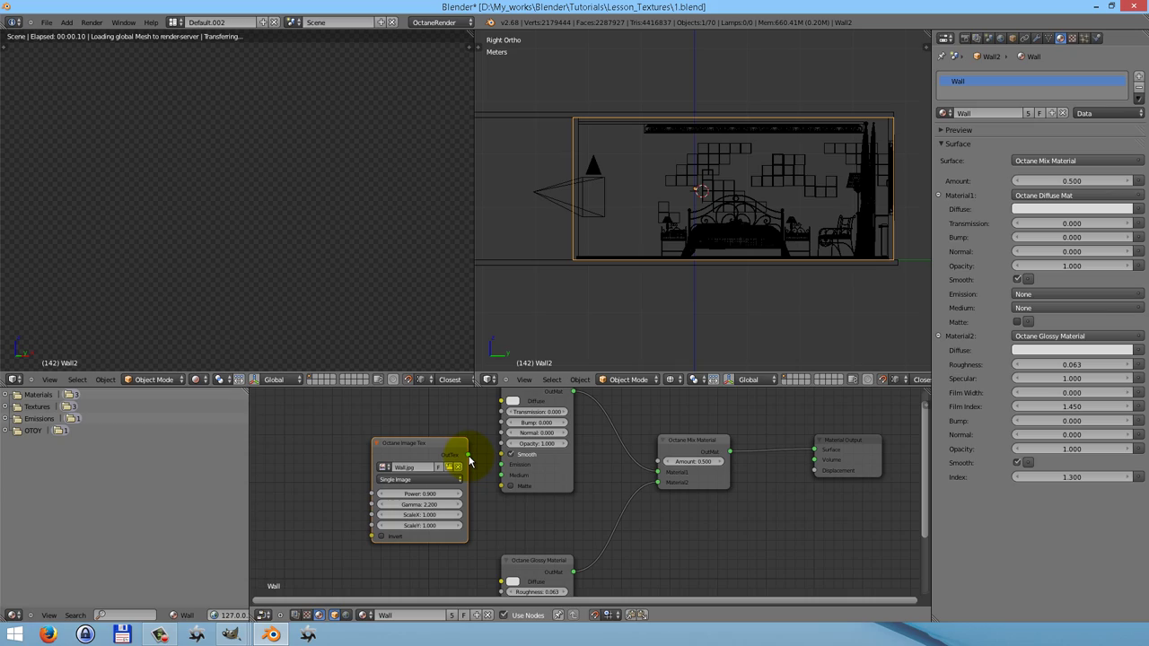
Connect the Wall.jpg image texture to the Diffuse inputs of both the Octane Diffuse Mat and the Octane Glossy Material.
left_click_drag(466, 455, 499, 403)
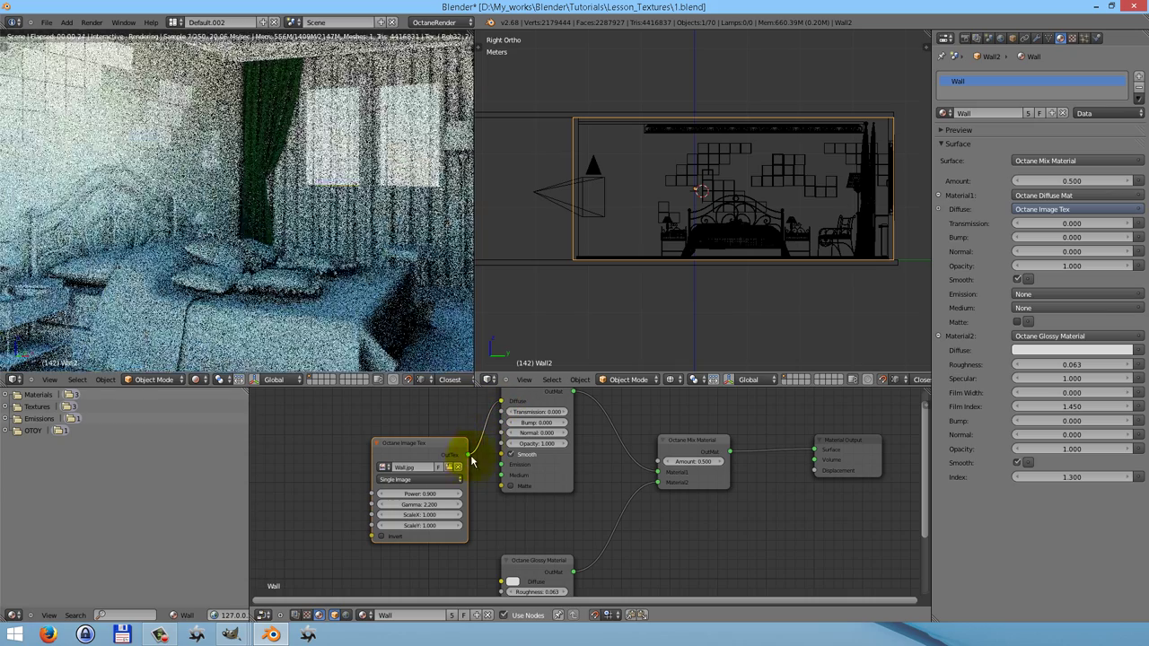
left_click_drag(466, 456, 501, 582)
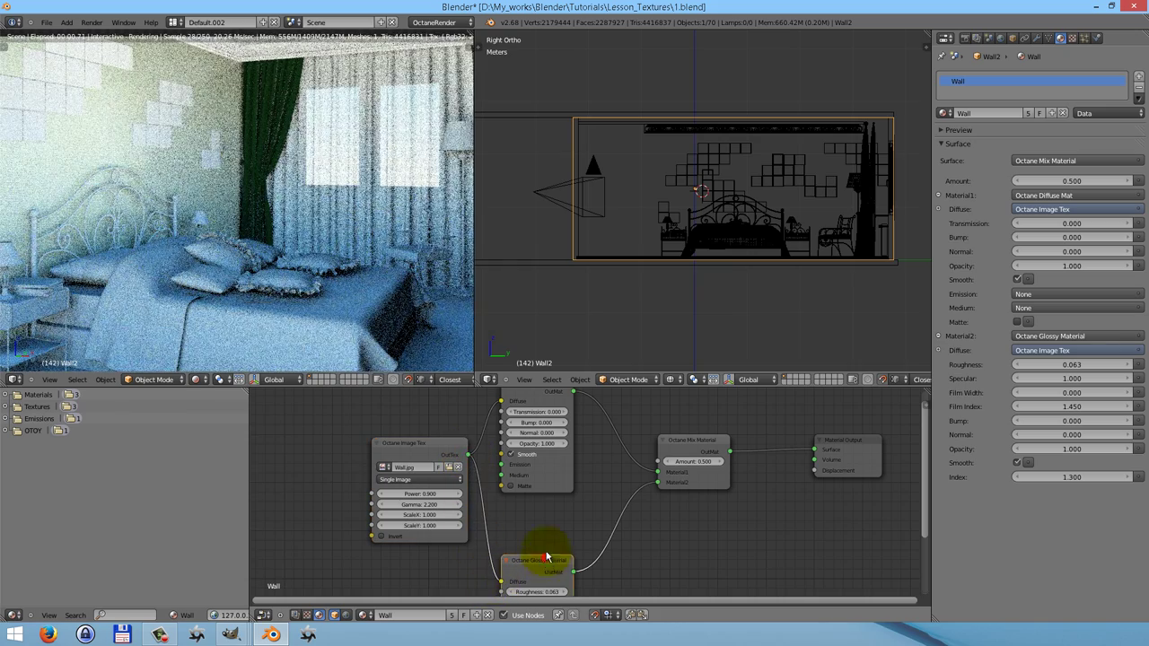
left_click_drag(545, 552, 544, 528)
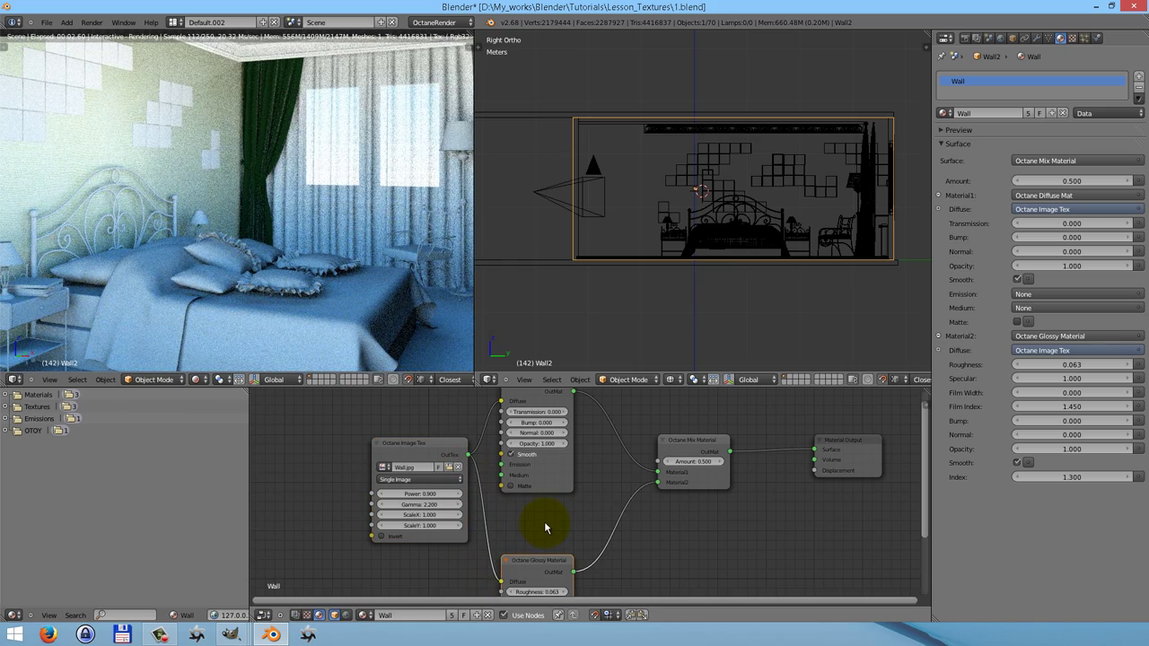
scroll(617, 545, "down", 2)
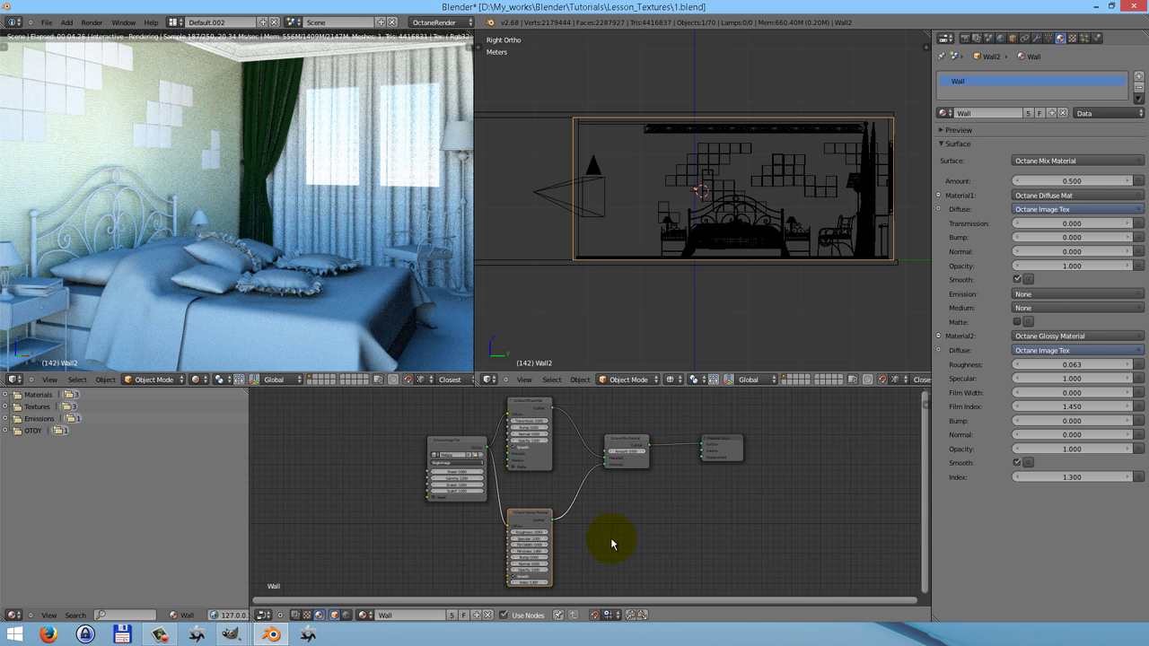
left_click(407, 380)
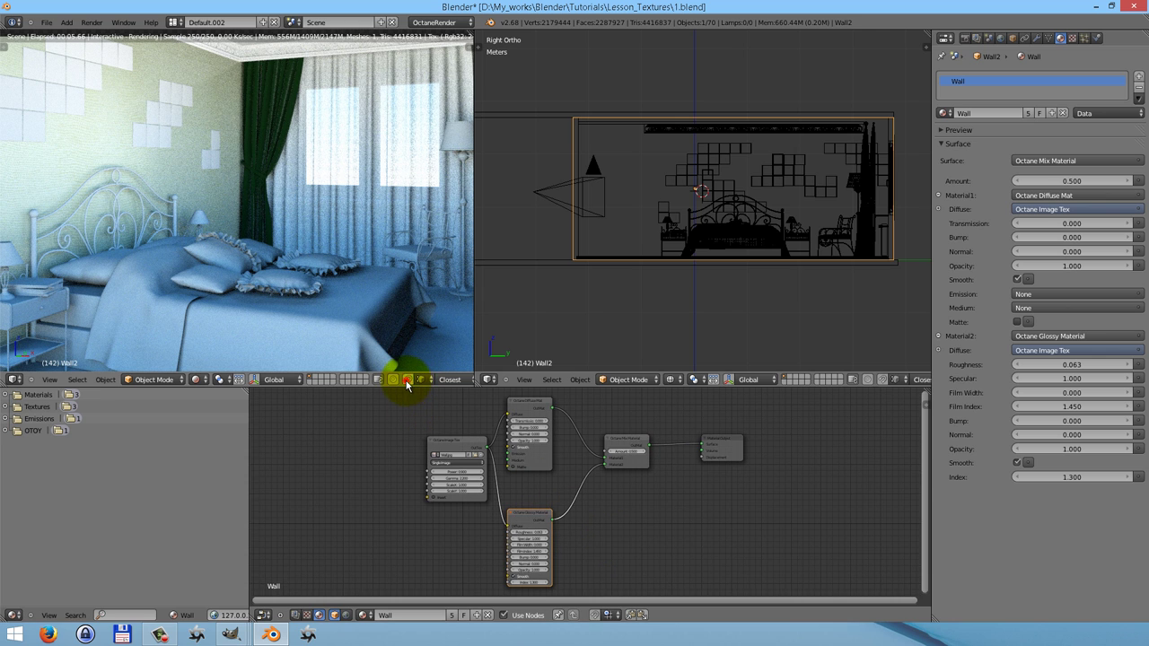
Set the Octane Glossy Material's roughness to 0.55 and its specular to 0.05.
scroll(530, 540, "up", 4)
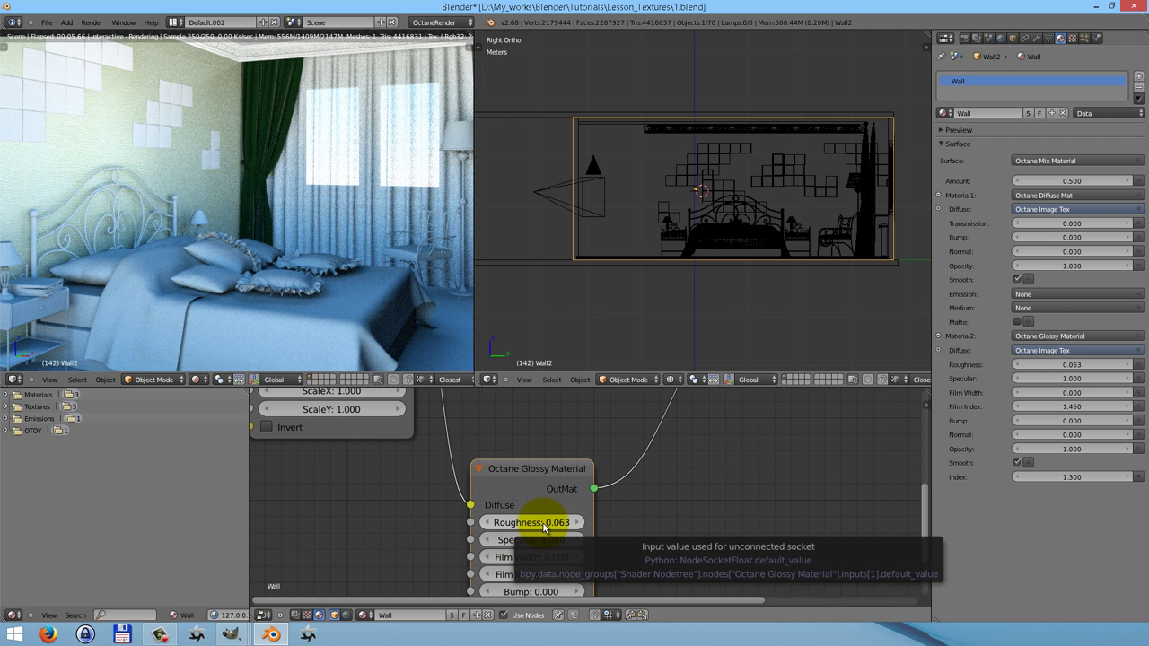
left_click(543, 525)
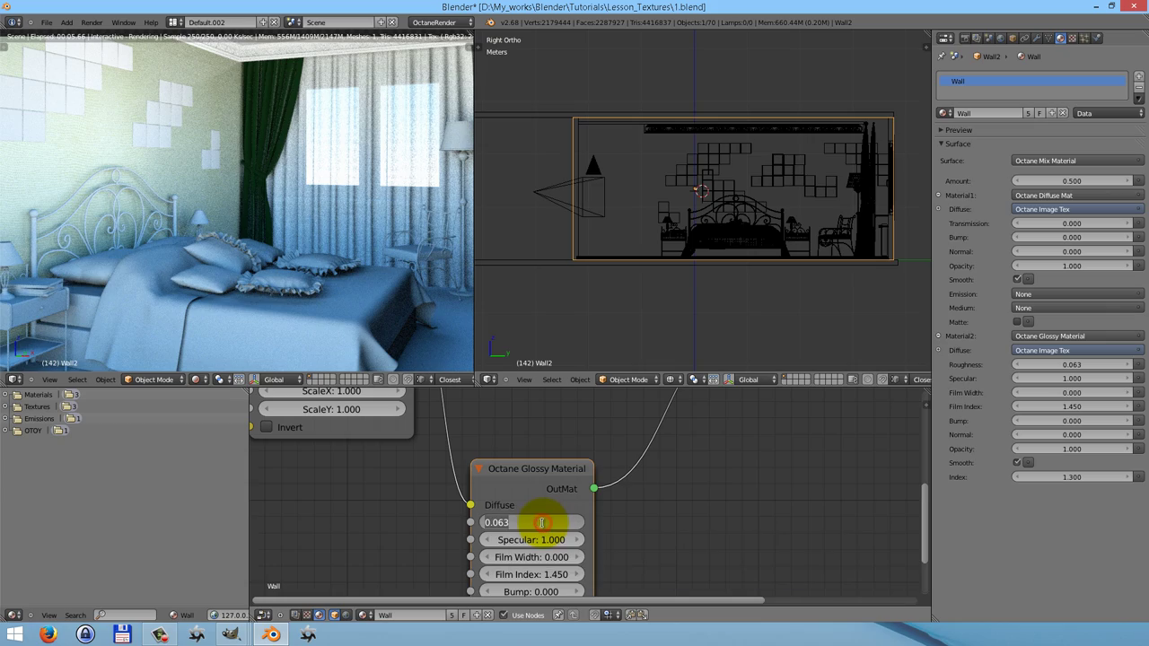
key("BackSpace")
type(".55")
key("Return")
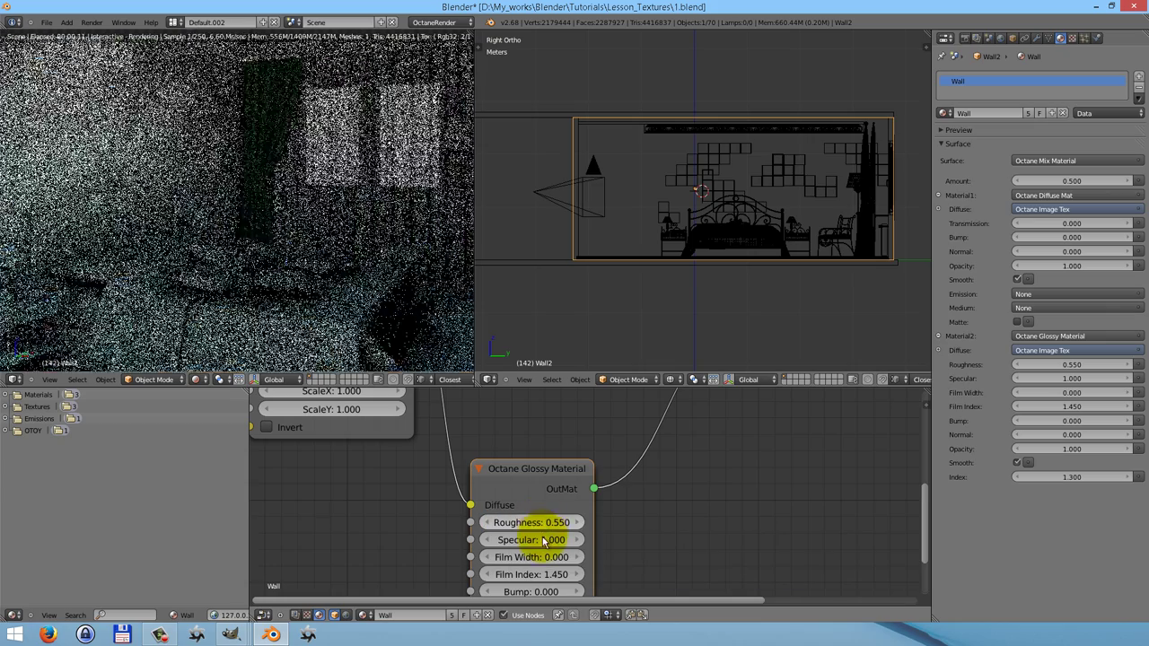
left_click(532, 539)
type(".05")
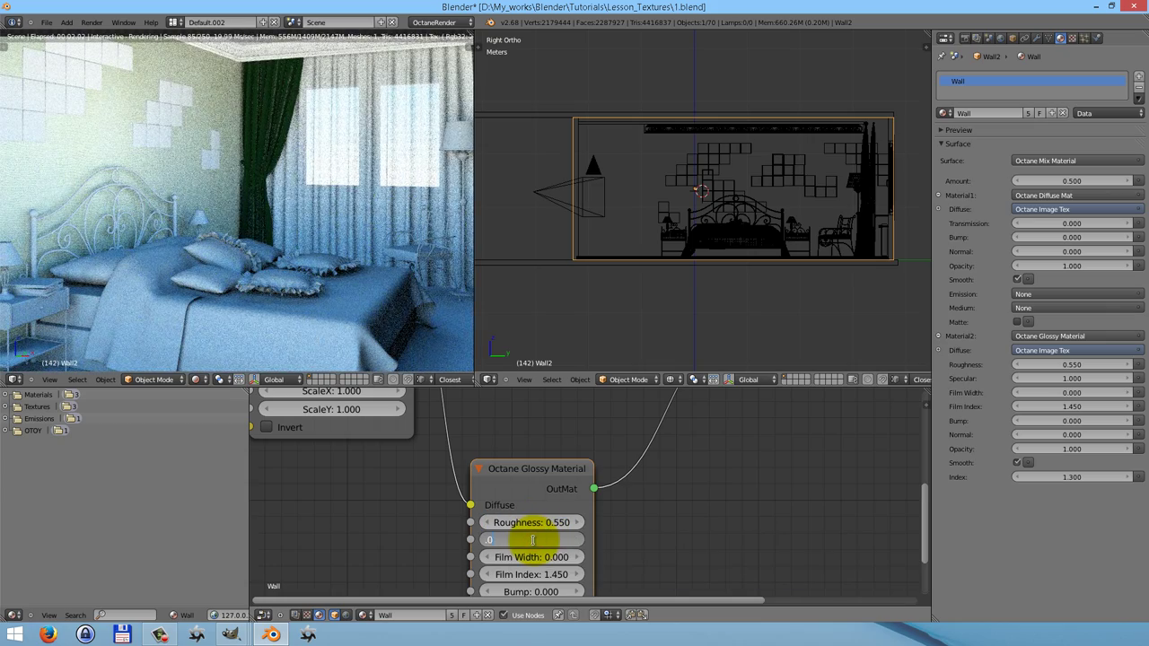
key("Return")
key("Home")
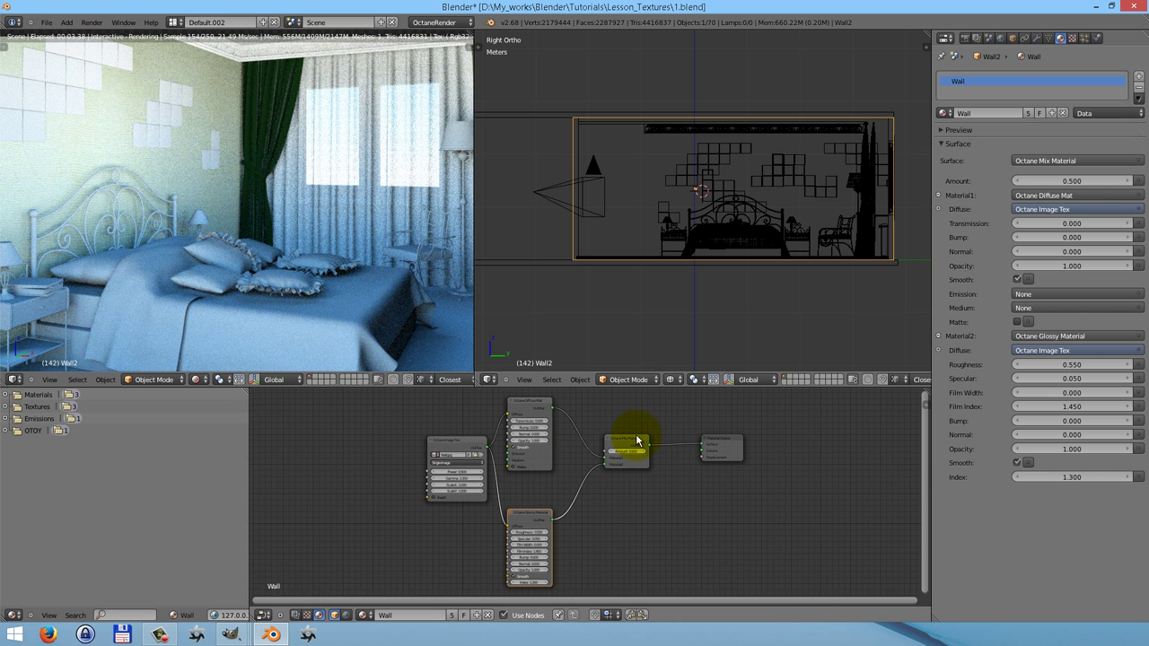
Add an Octane Float Image Tex node loaded with Wall.jpg and connect it to the mix material's Amount input.
left_click_drag(639, 441, 669, 444)
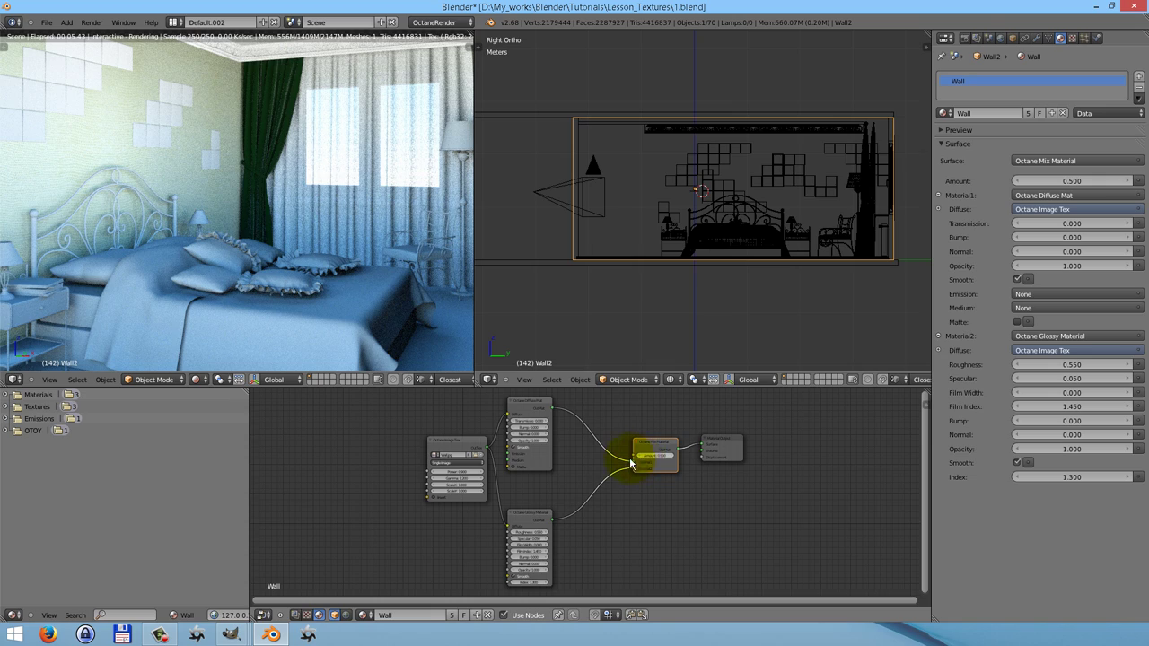
key("shift+a")
mouse_move(610, 470)
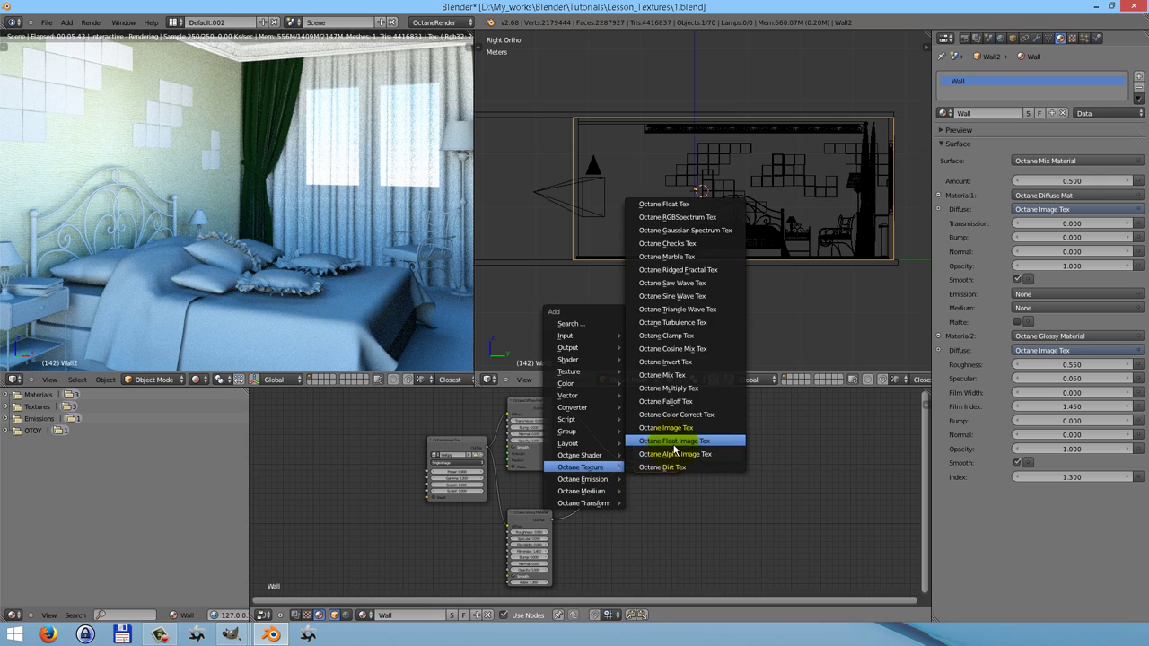
left_click(671, 452)
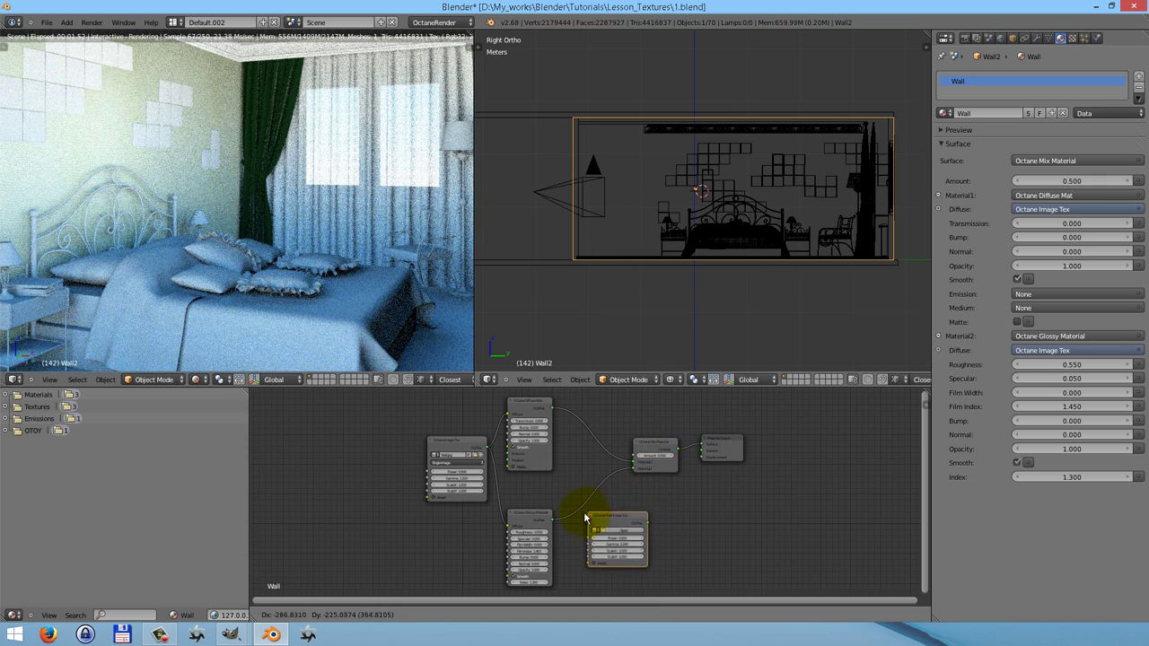
left_click(575, 518)
left_click(599, 537)
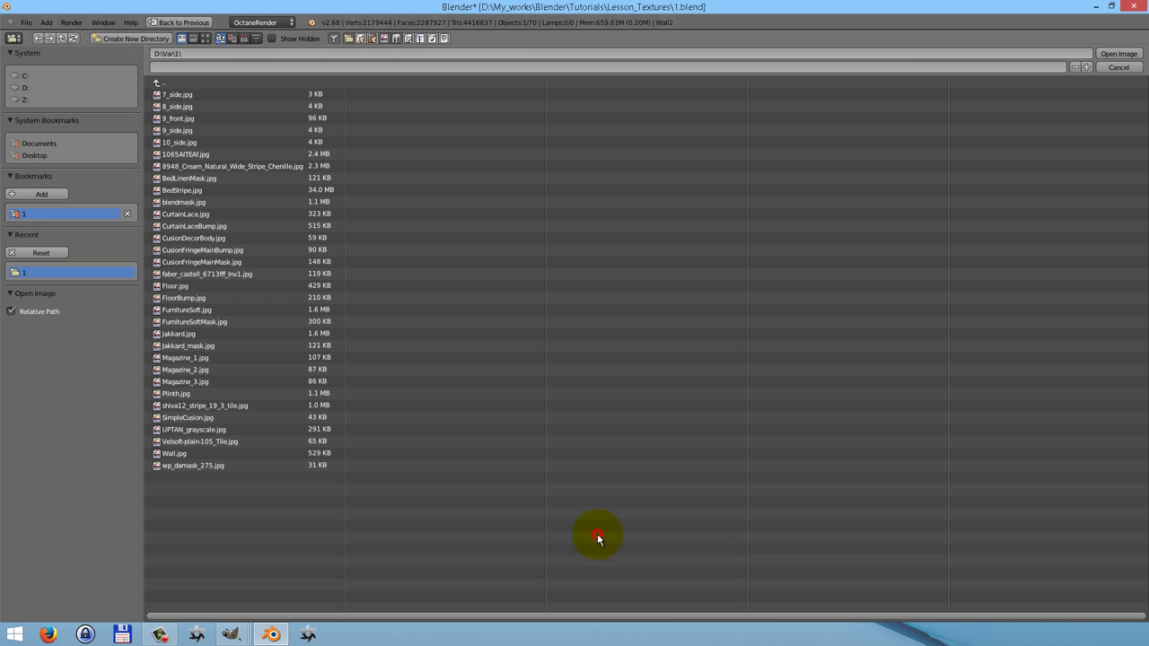
left_click(171, 454)
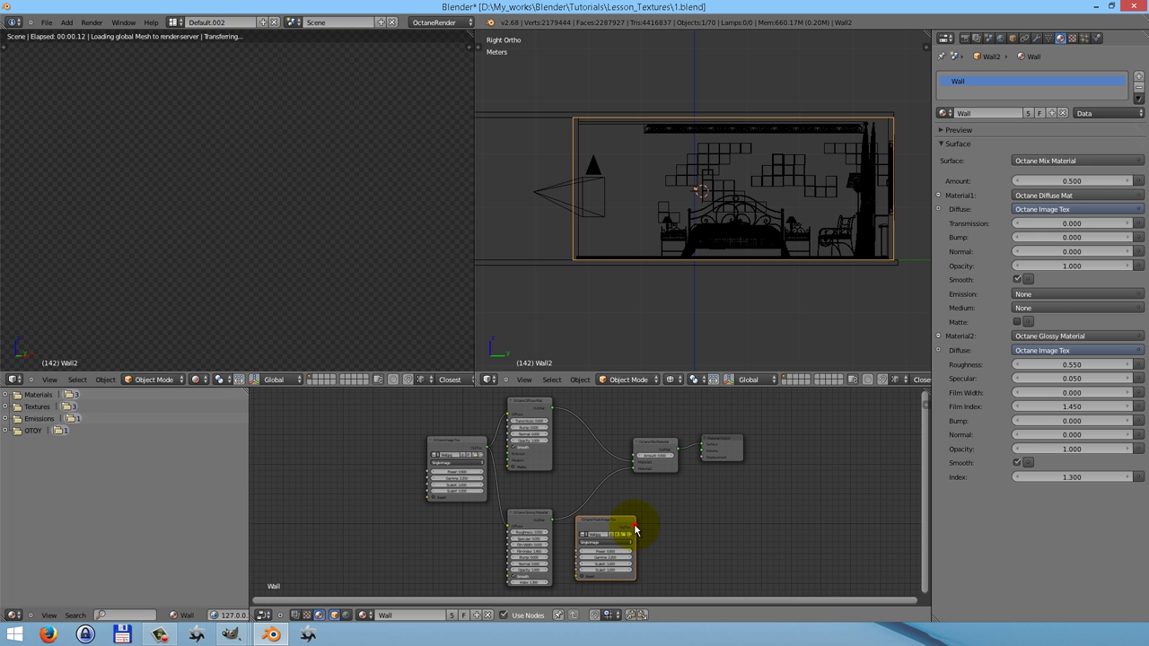
left_click_drag(634, 526, 785, 443)
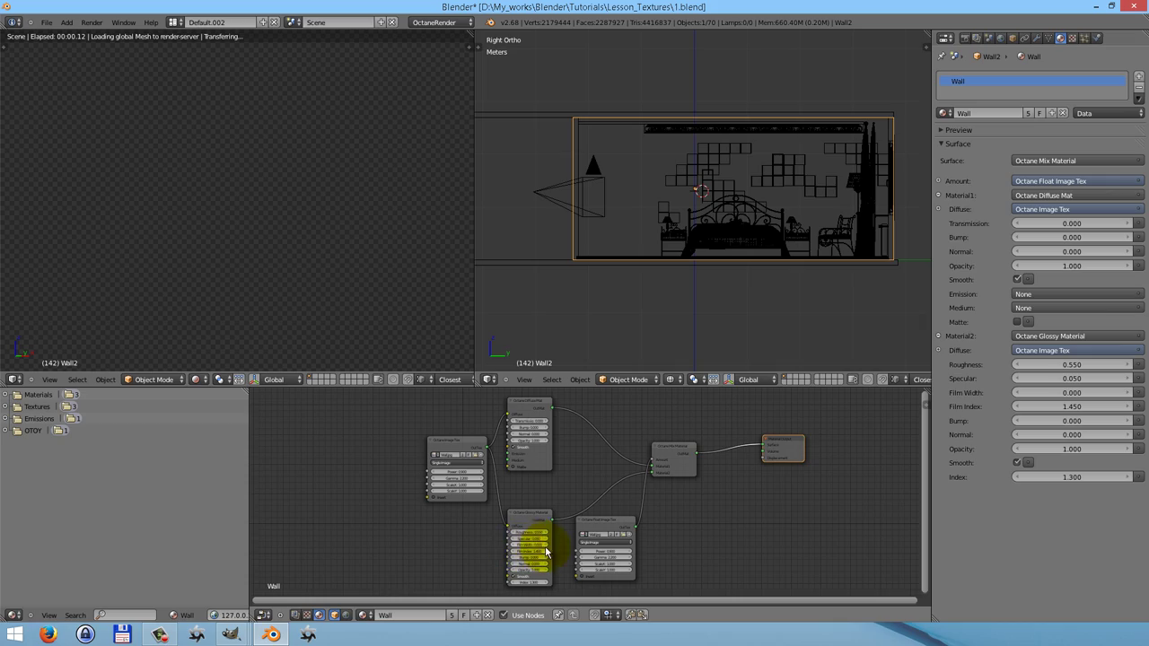
Add a second Octane Float Image Tex node below the image texture and load Wall.jpg into it.
key("shift+a")
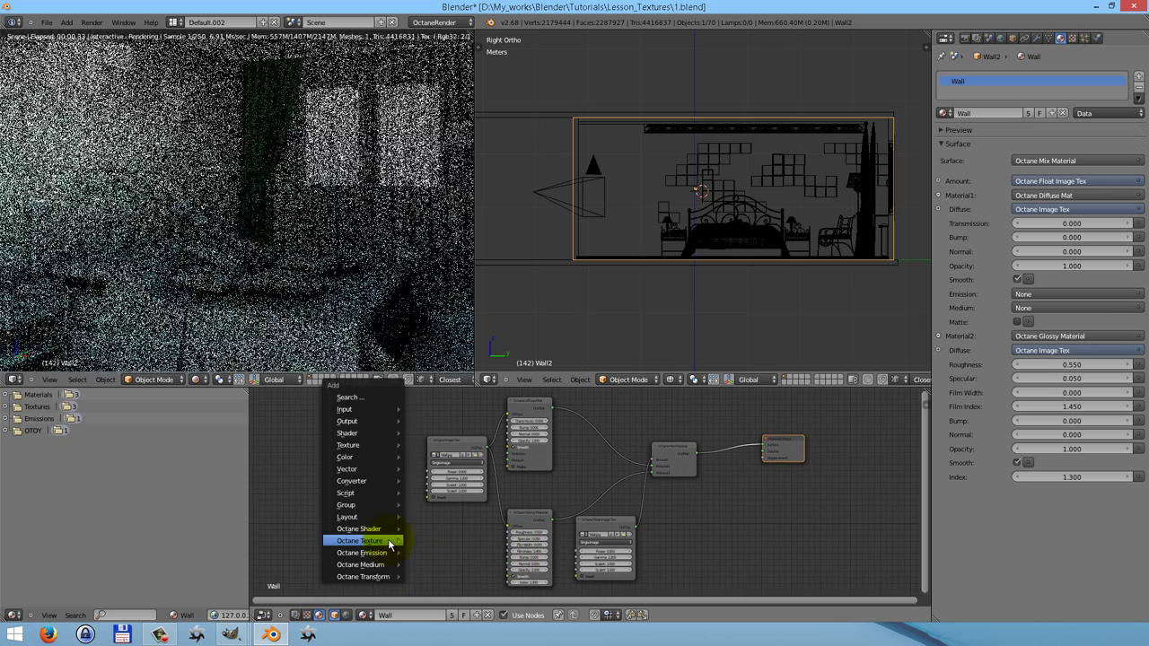
mouse_move(388, 540)
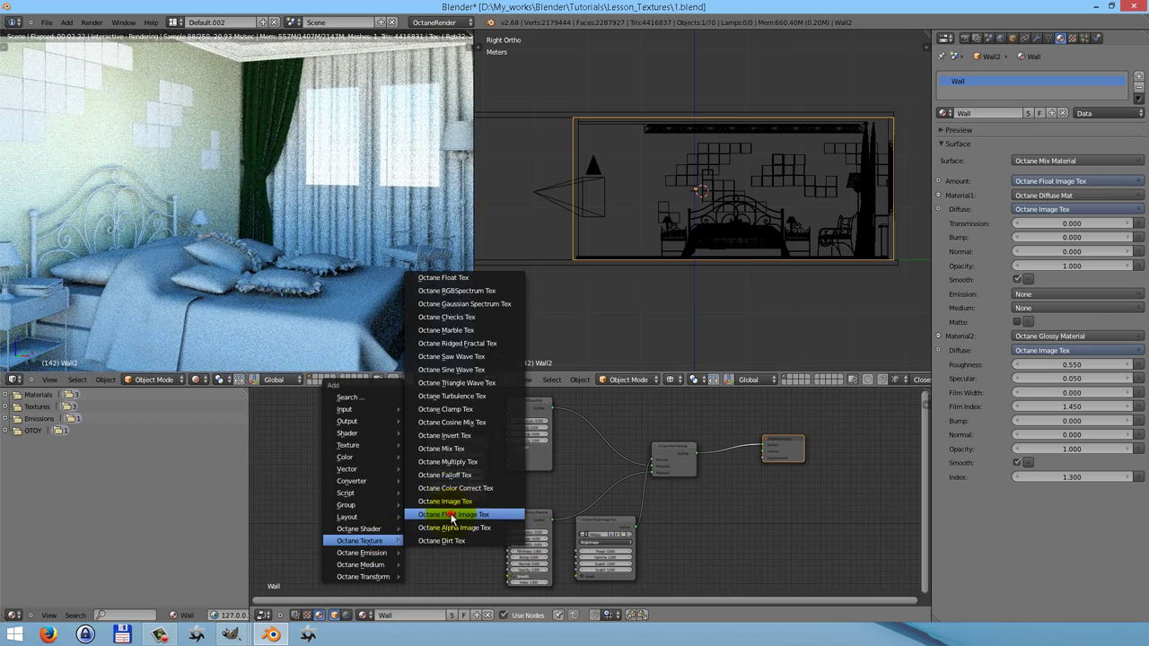
left_click(452, 505)
left_click(363, 524)
left_click(392, 545)
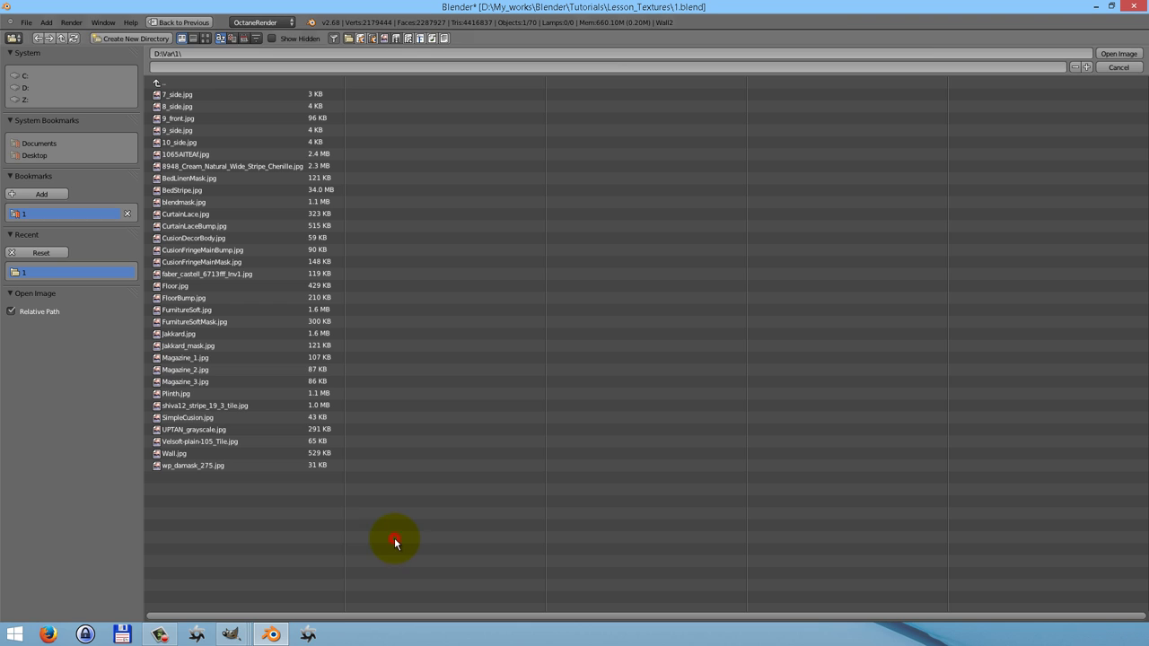
left_click(173, 455)
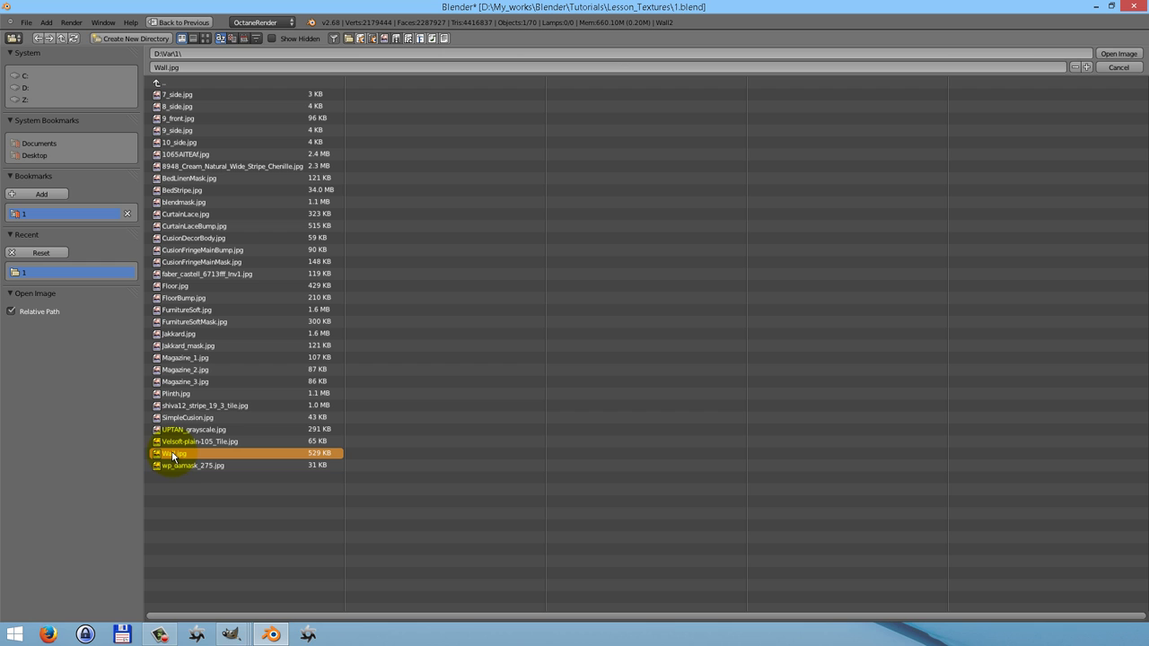
double_click(171, 454)
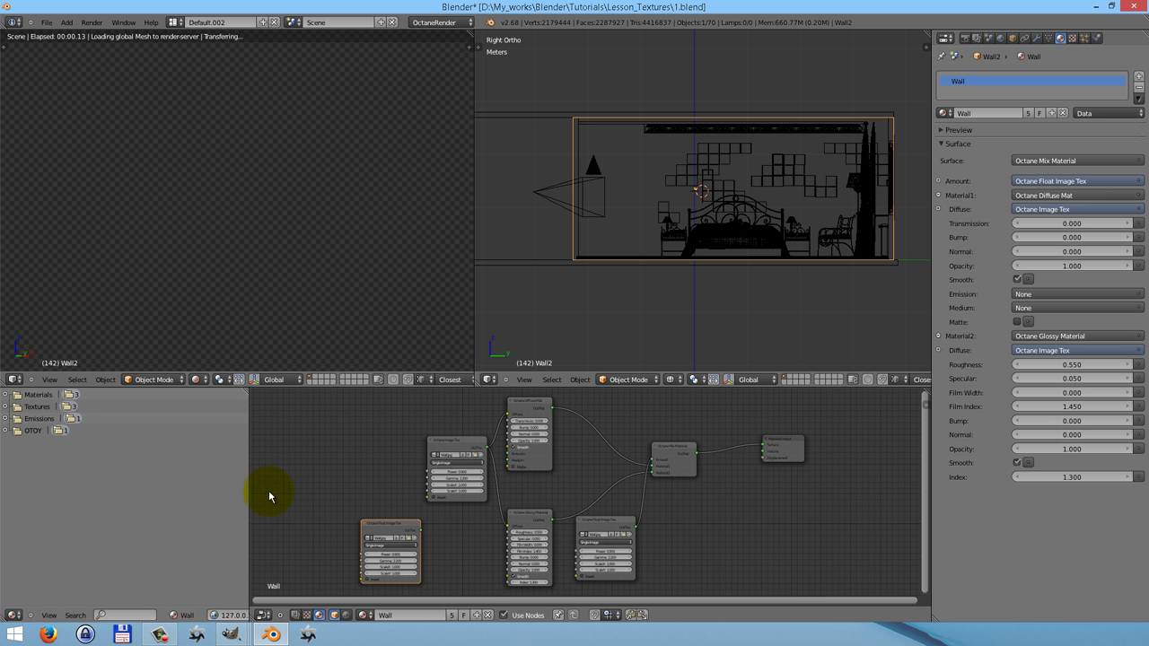
Set the new float texture's power to 0.1 and connect it to the Bump inputs of both the diffuse and glossy materials.
left_click(396, 540)
left_click_drag(418, 528, 509, 428)
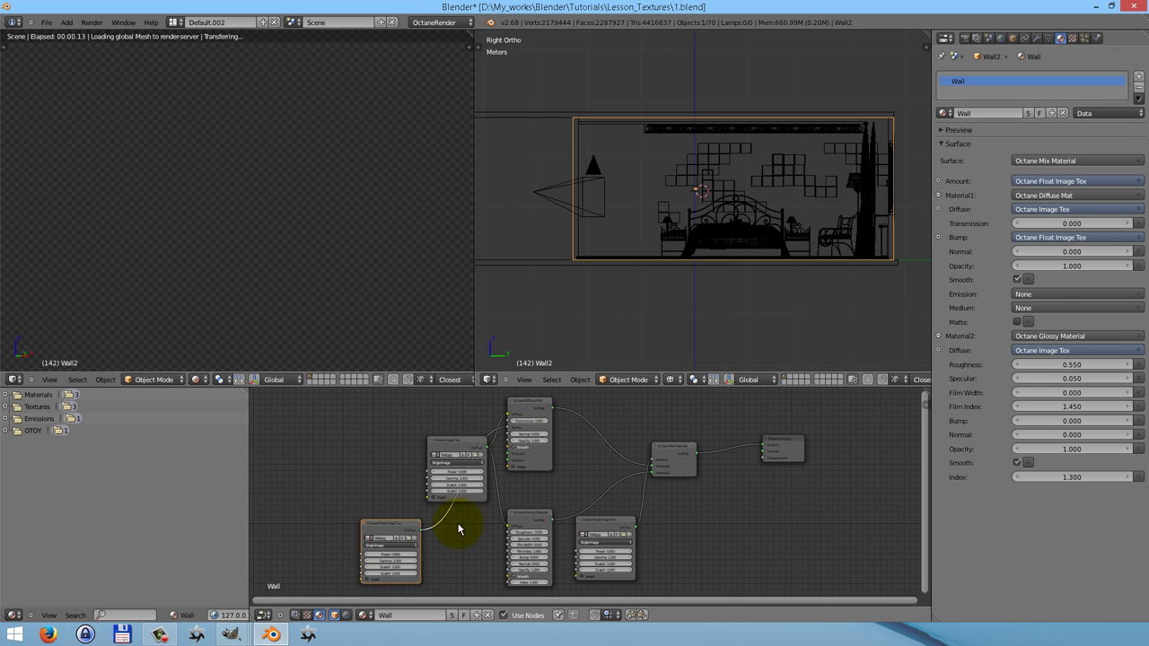
left_click_drag(420, 536, 510, 557)
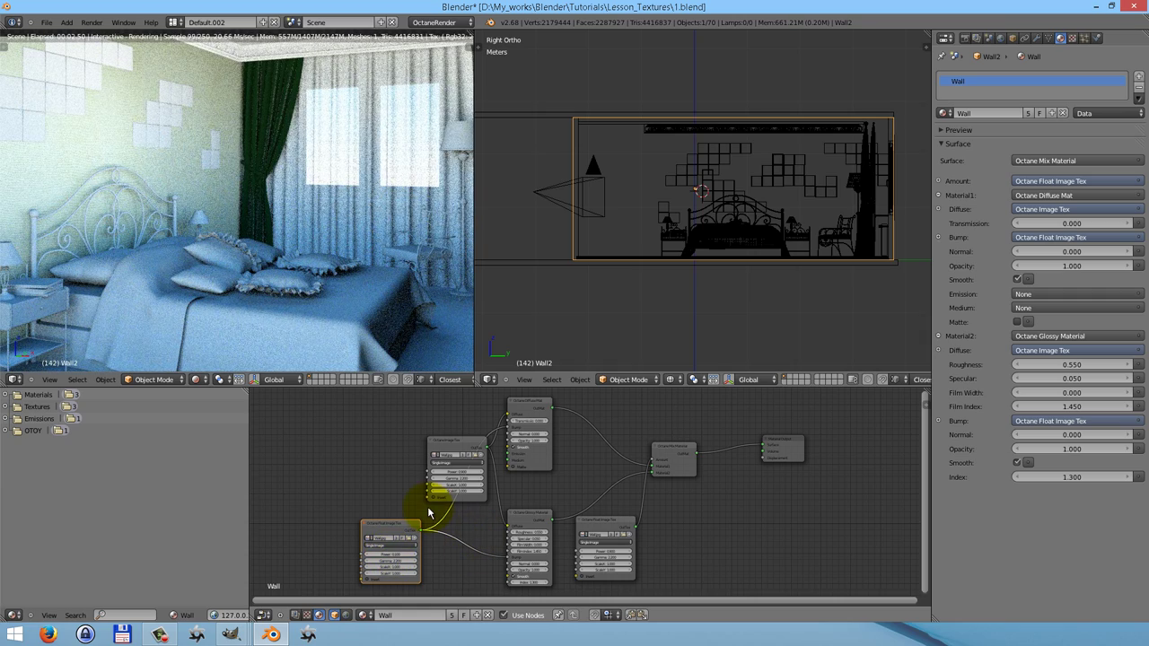
Turn off Smooth on both the Octane Diffuse Mat and the Octane Glossy Material of the wall.
scroll(529, 467, "up", 2)
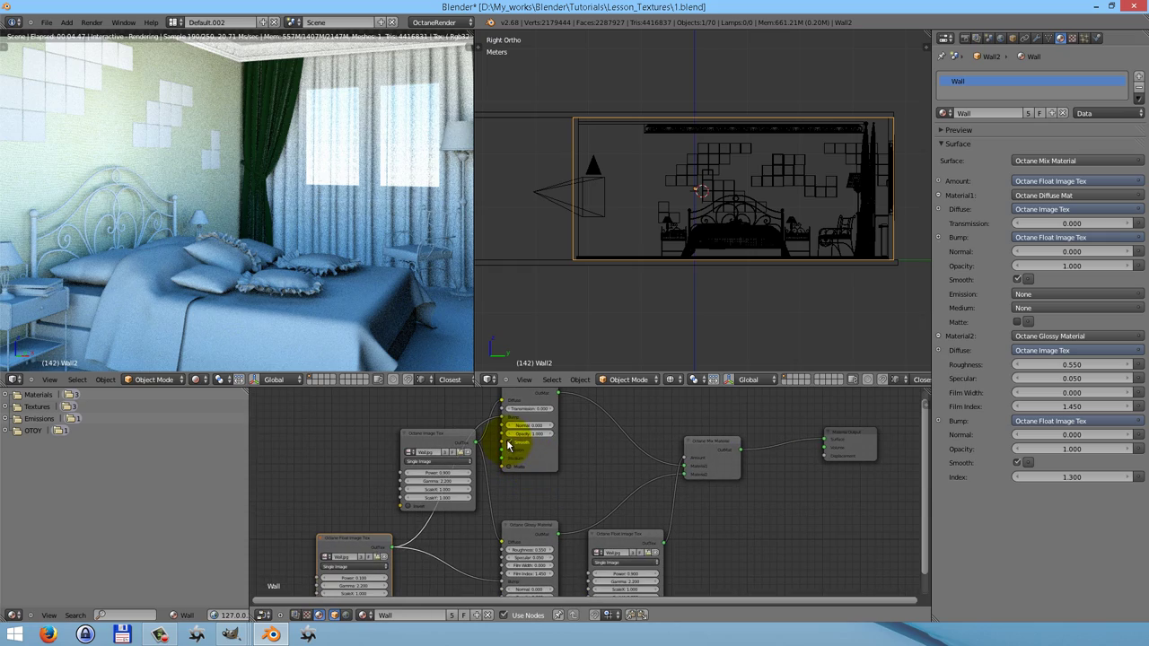
left_click(508, 446)
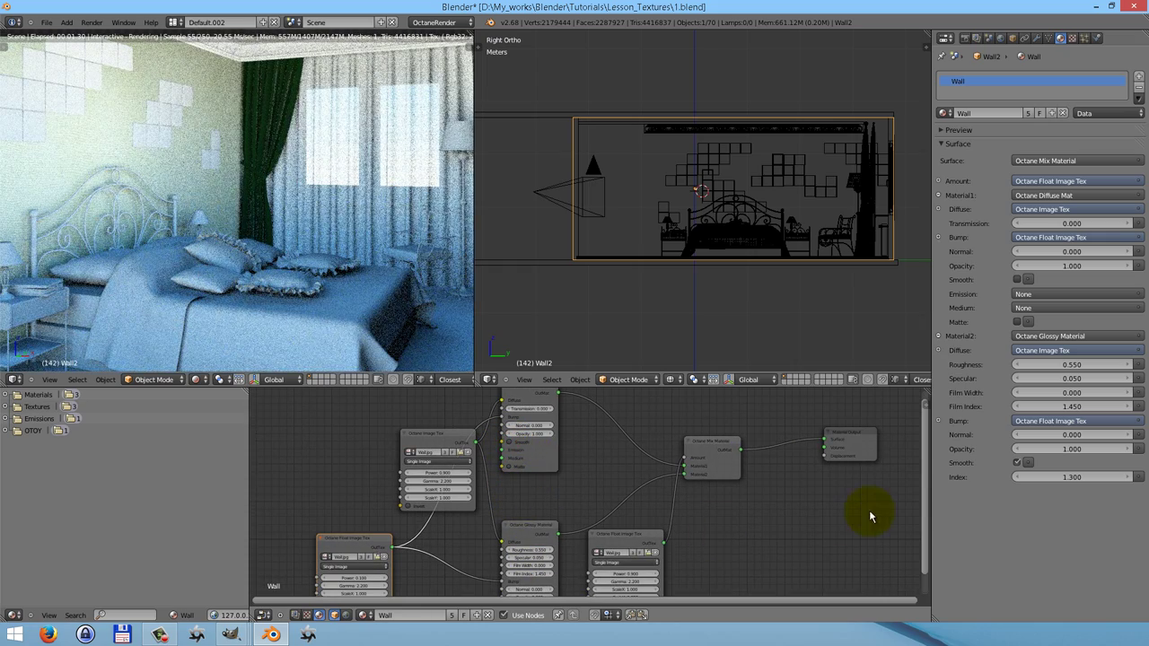
left_click_drag(922, 518, 922, 558)
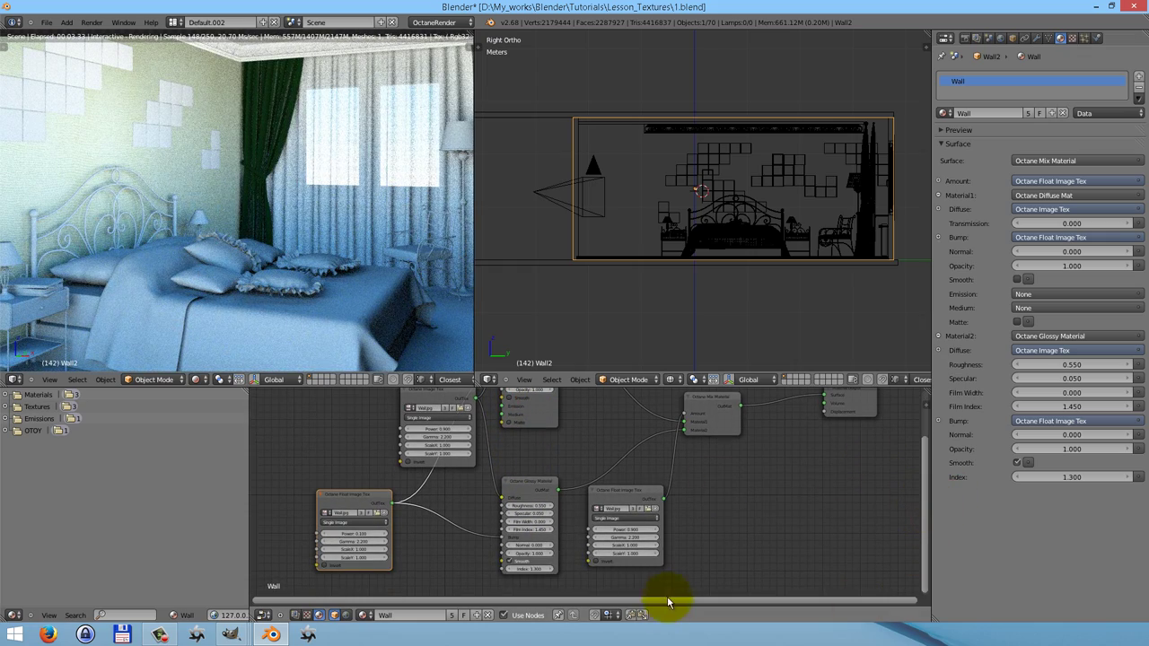
left_click(508, 561)
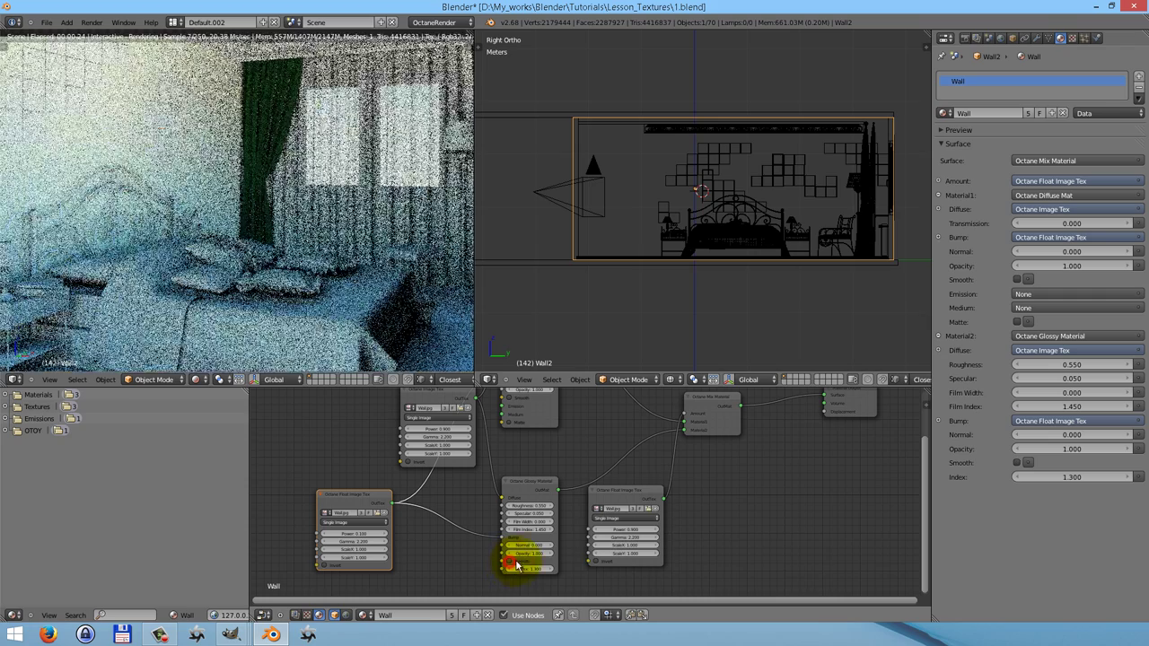
left_click_drag(927, 549, 933, 499)
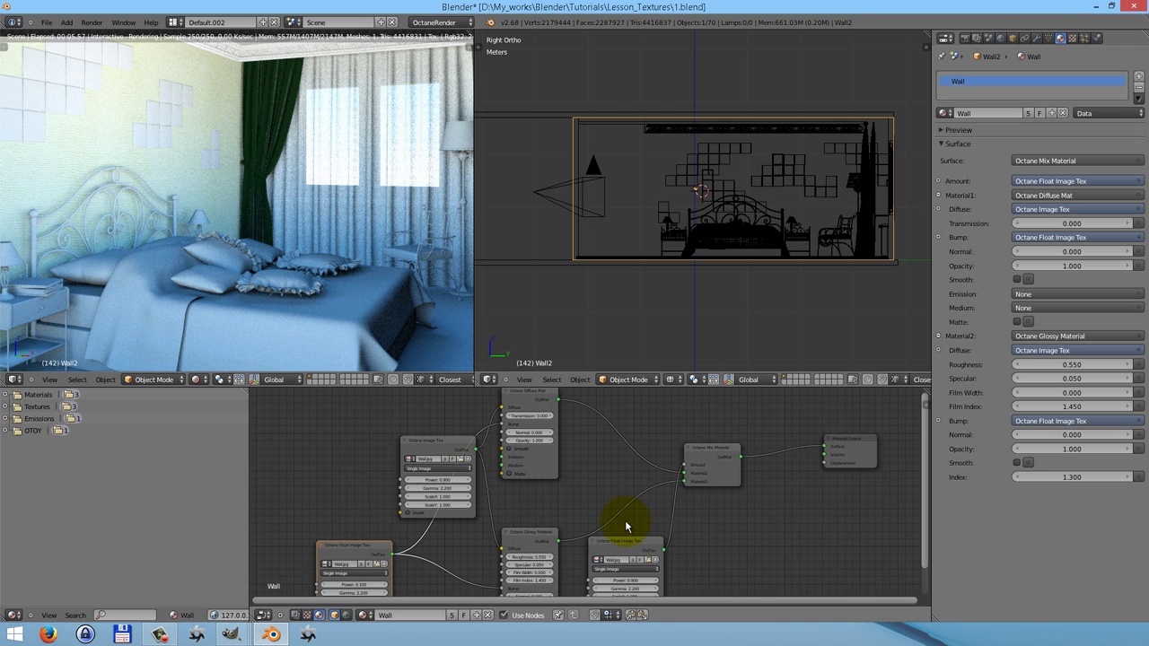
left_click_drag(925, 476, 926, 487)
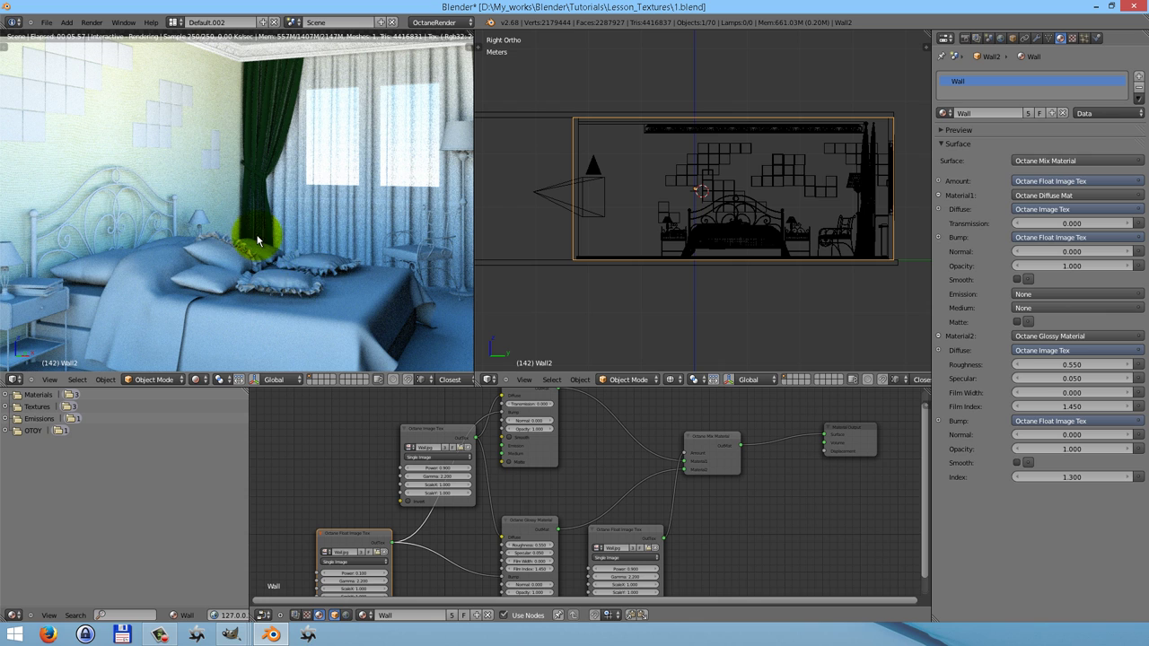
Select the floor, enable nodes for its material and set its surface to Octane Glossy Material.
right_click(447, 349)
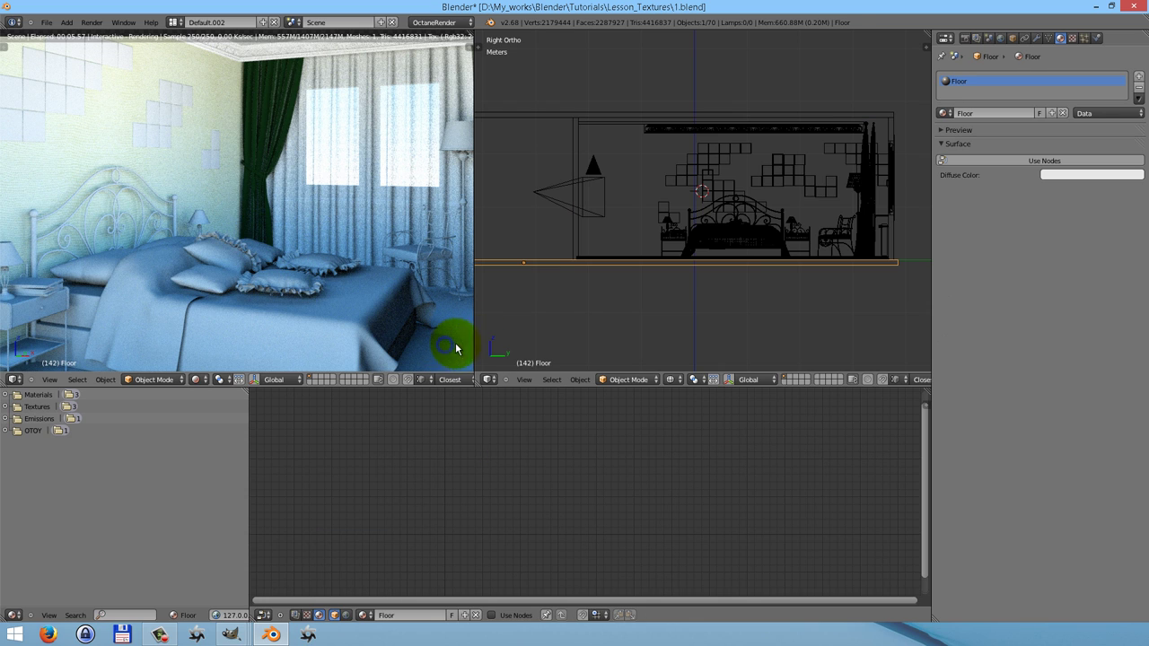
left_click(1026, 162)
left_click(1028, 161)
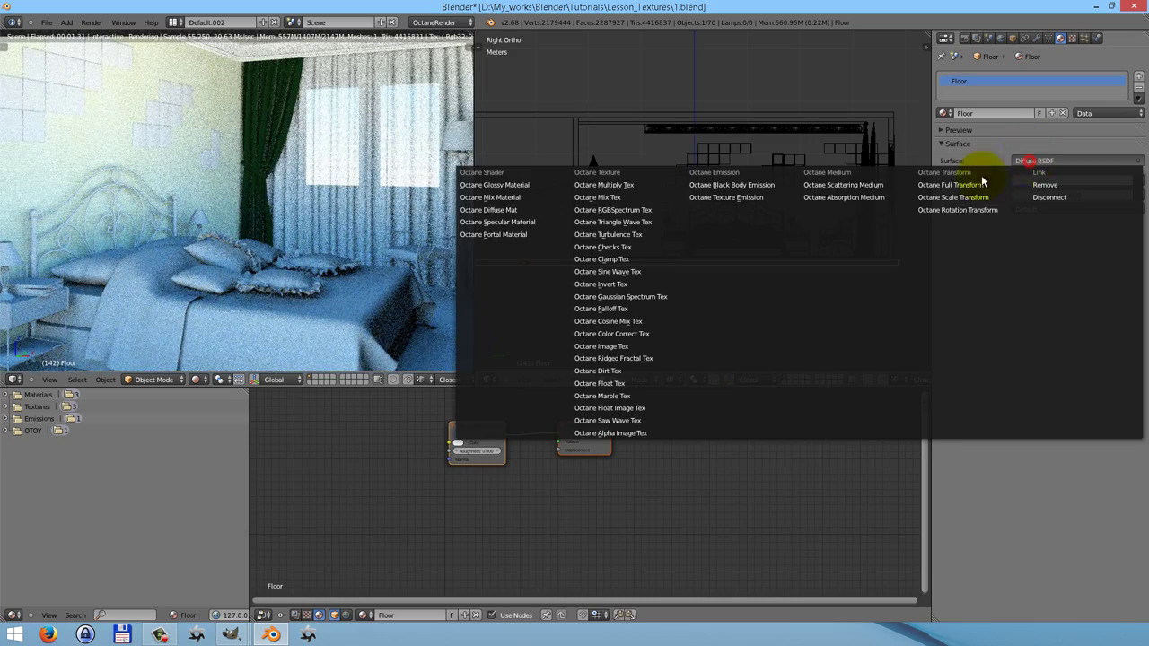
left_click(512, 186)
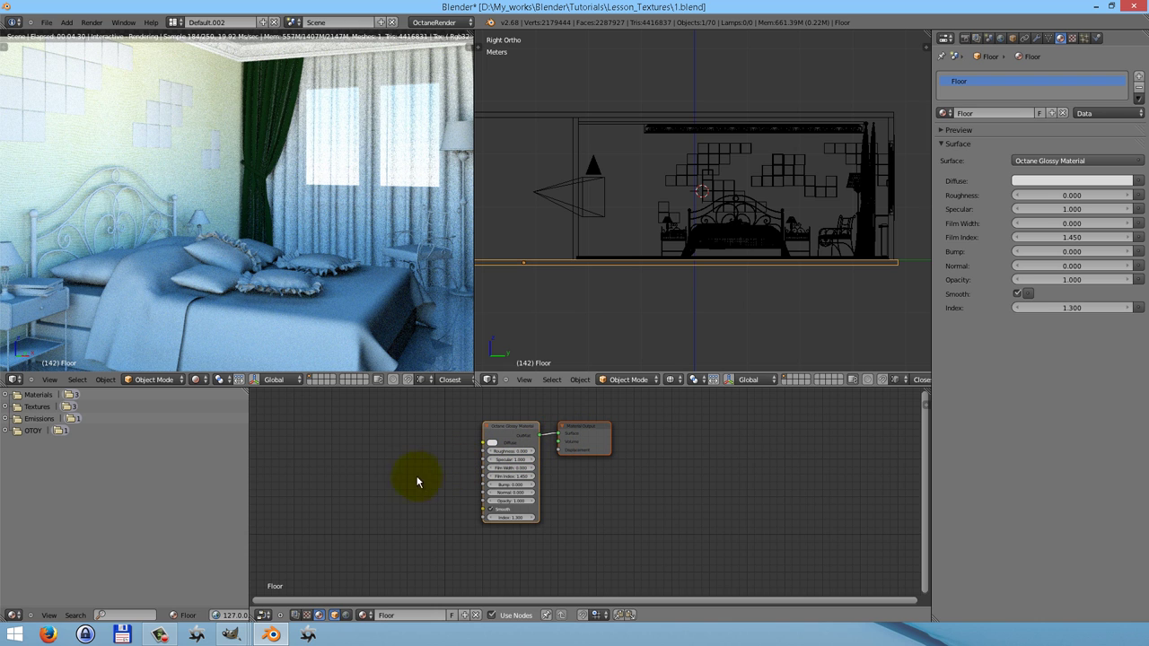
Add an Octane Image Tex node before the floor's glossy material and load Floor.jpg into it.
key("shift+a")
mouse_move(377, 465)
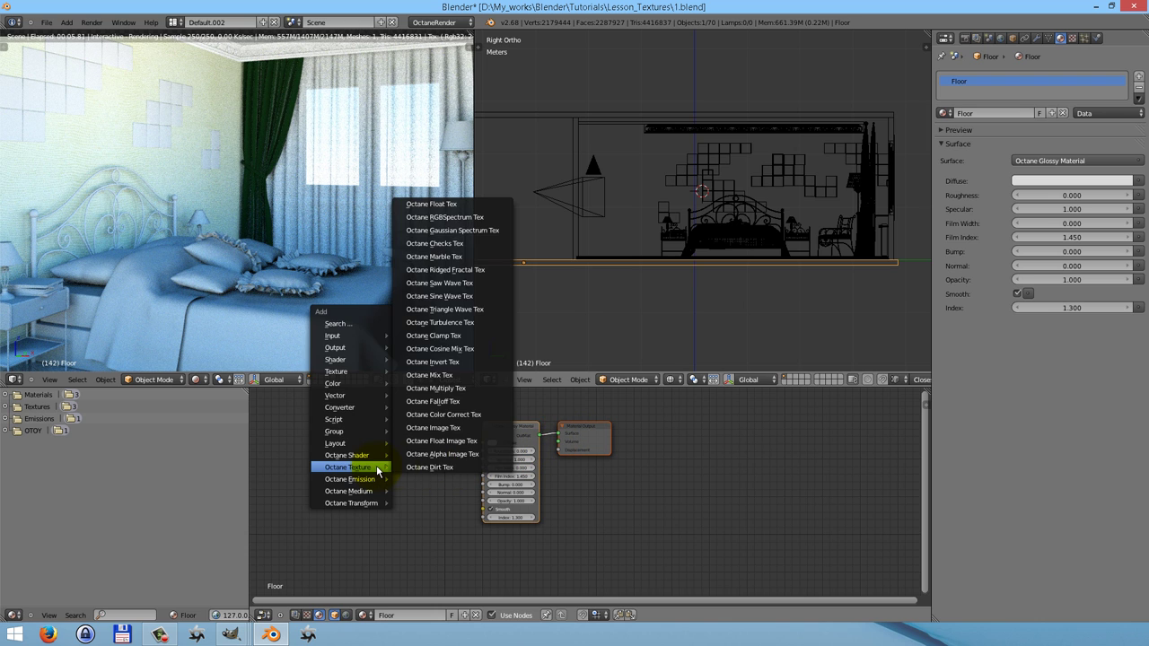
left_click(435, 429)
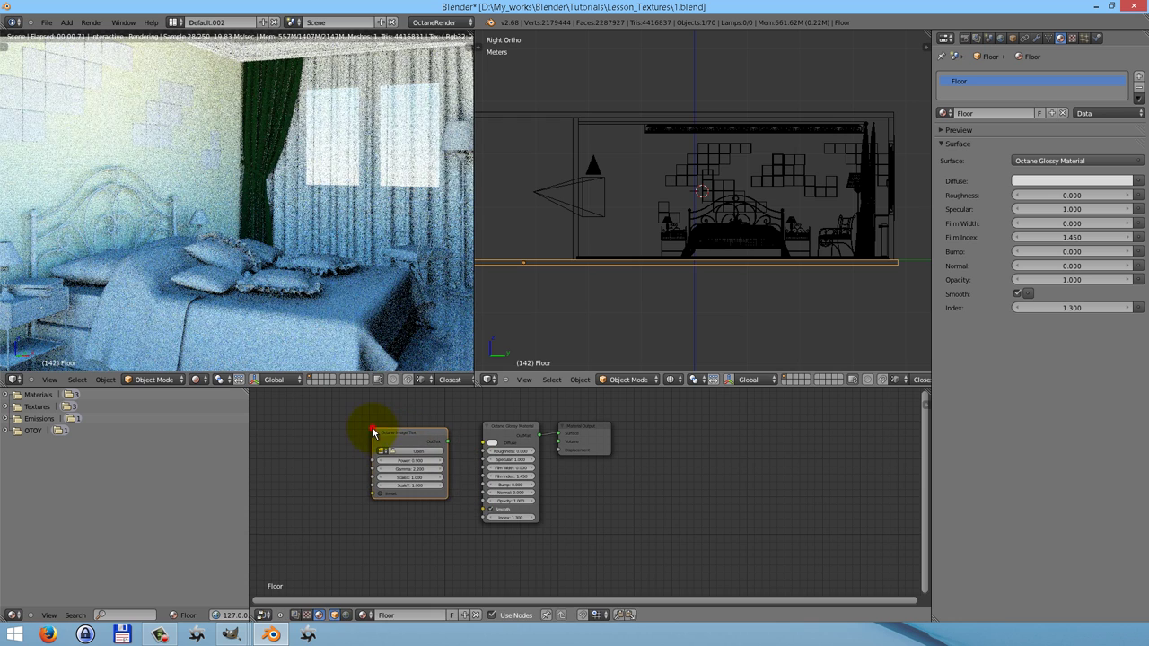
left_click(371, 431)
left_click(403, 456)
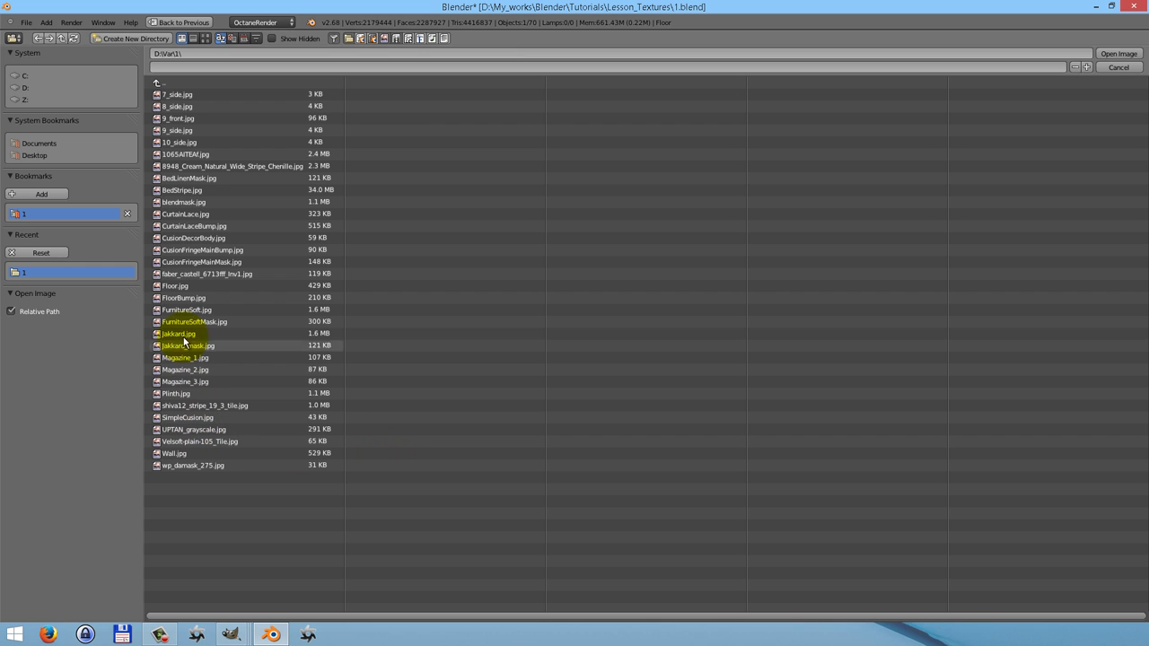
left_click(175, 286)
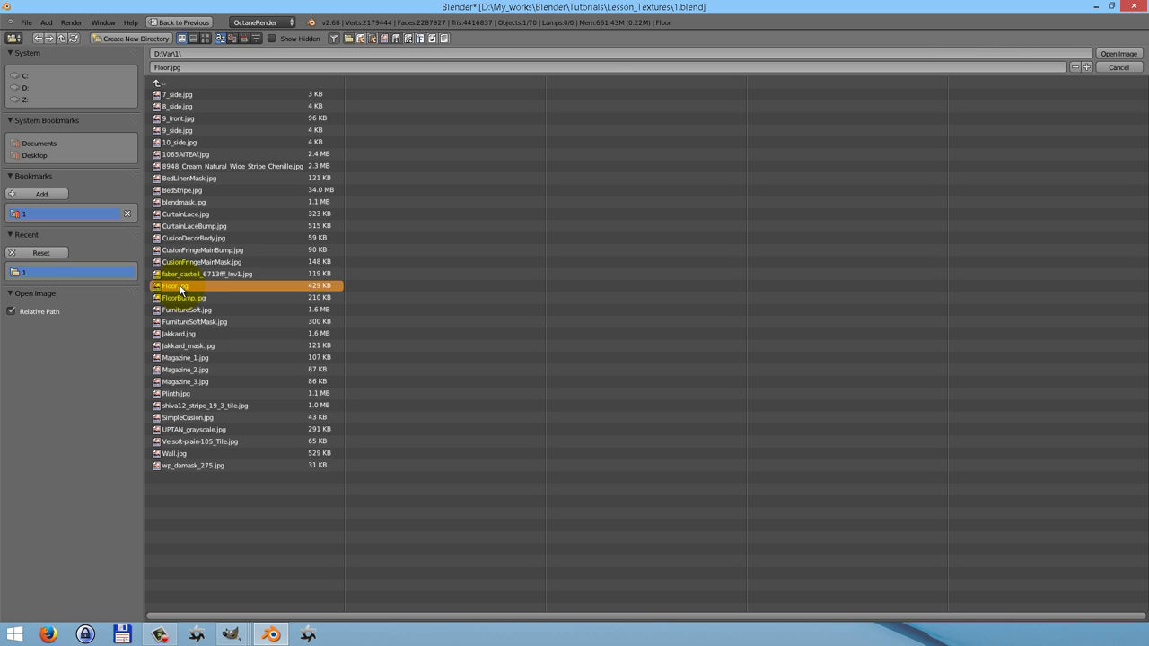
double_click(180, 281)
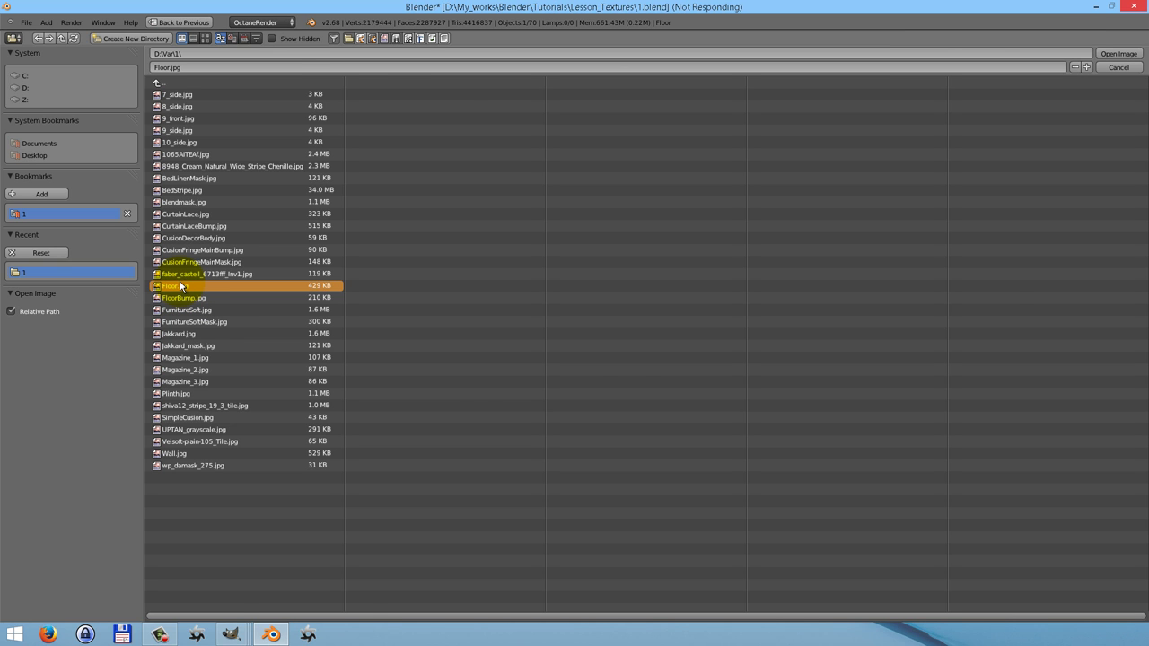
Add an Octane Float Image Tex node below the floor's image texture and load FloorBump.jpg into it.
key("shift+a")
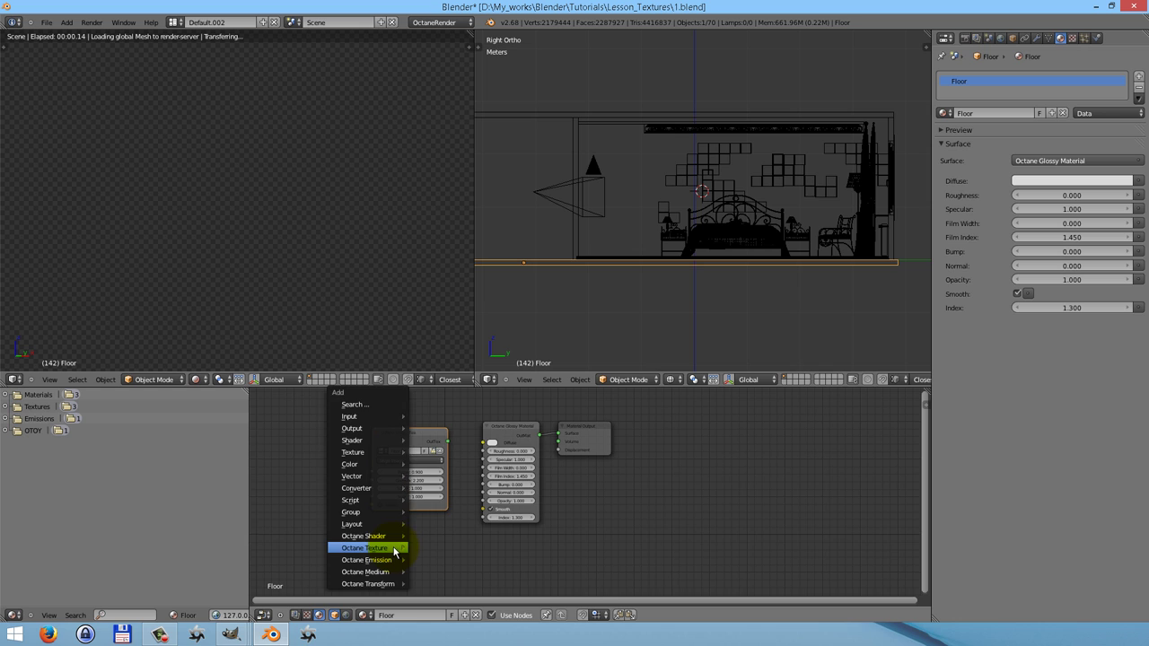
mouse_move(391, 547)
left_click(462, 522)
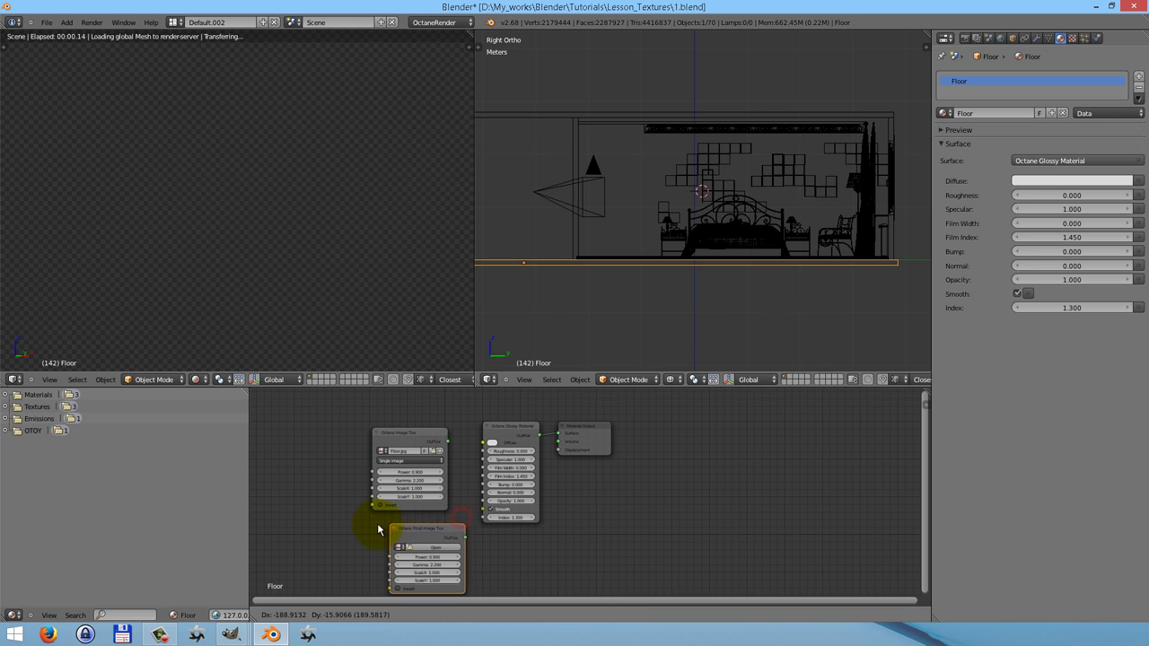
left_click(408, 544)
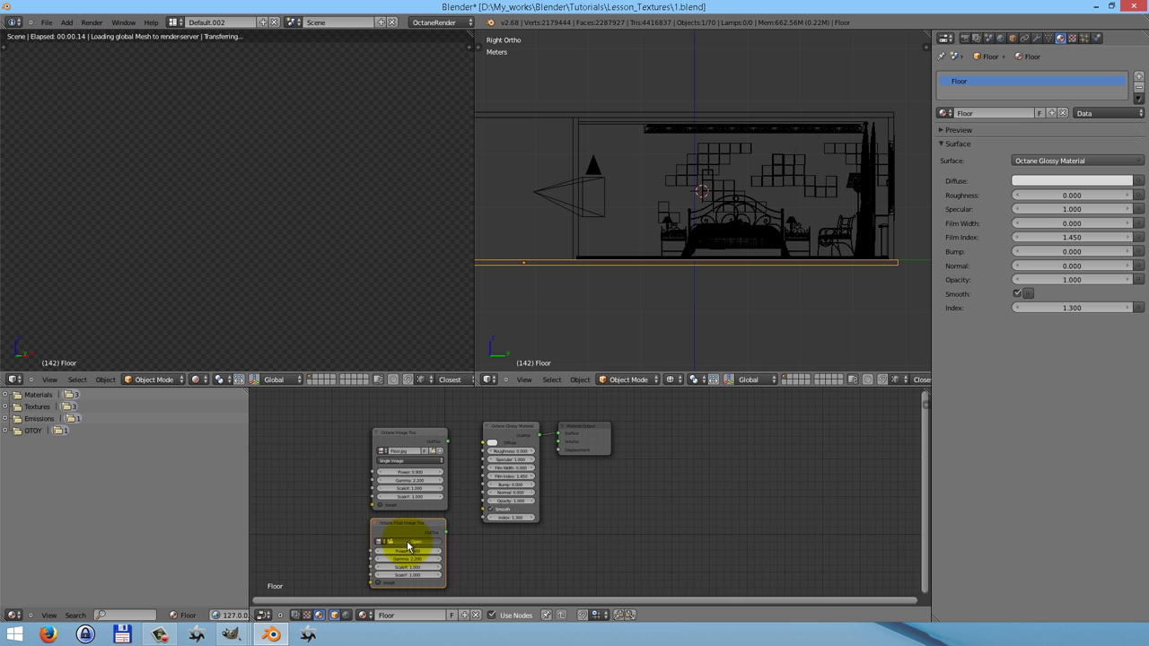
left_click(439, 450)
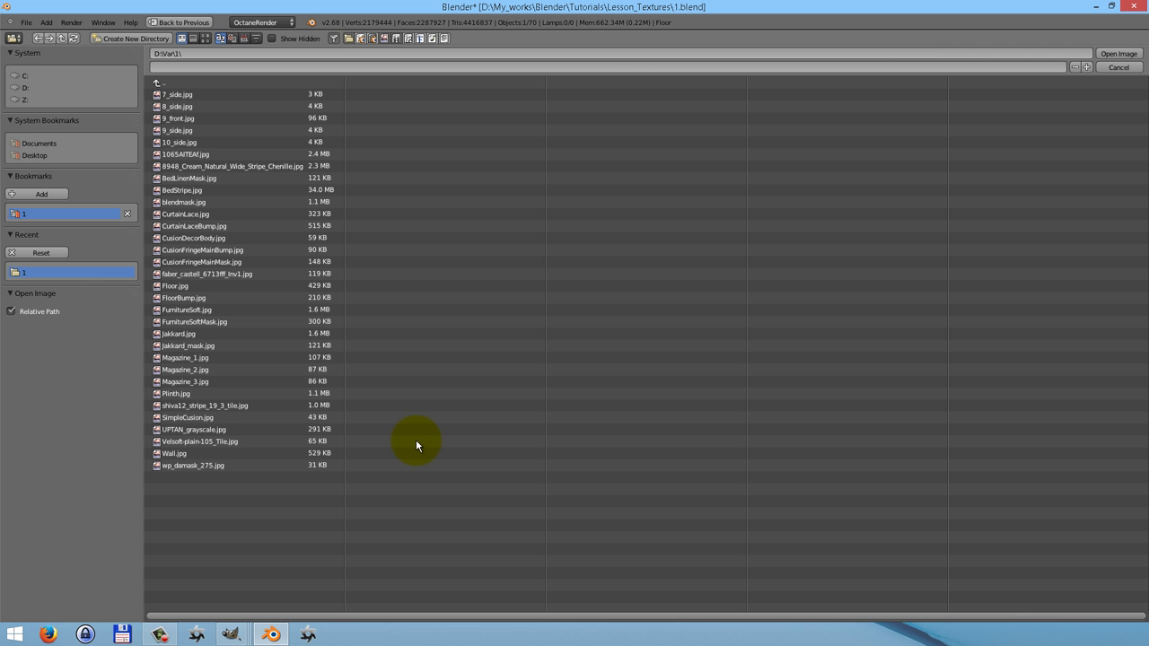
left_click(186, 298)
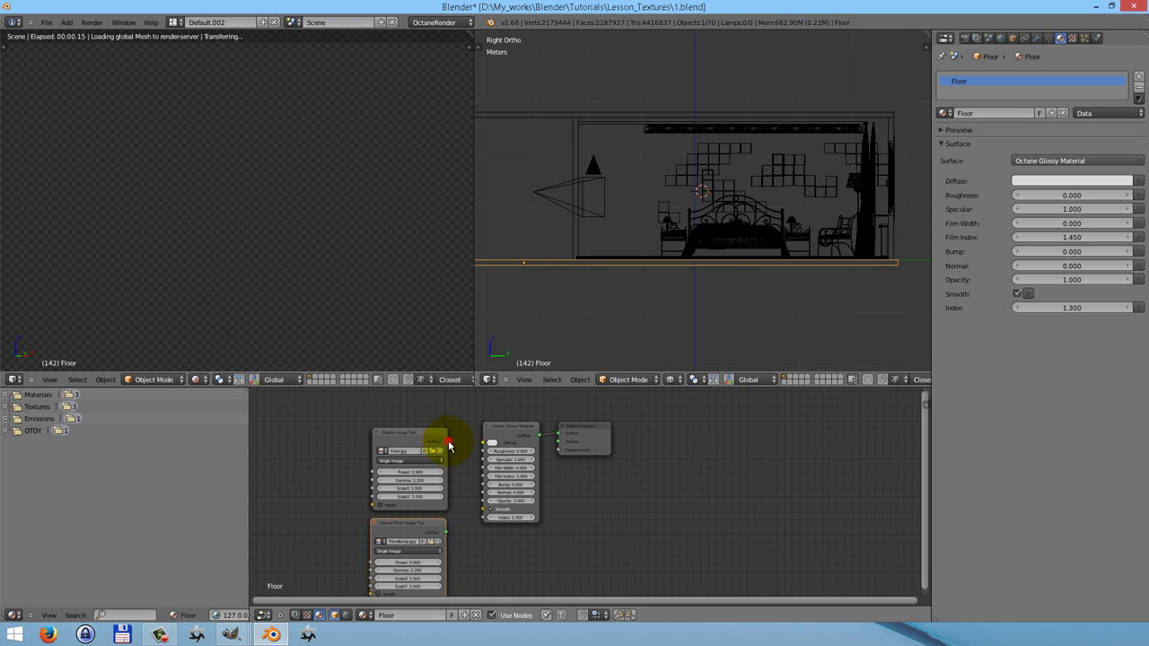
Connect Floor.jpg to the glossy material's Diffuse and FloorBump.jpg to its Bump, with the bump texture's power set to 0.02.
left_click_drag(449, 445, 481, 450)
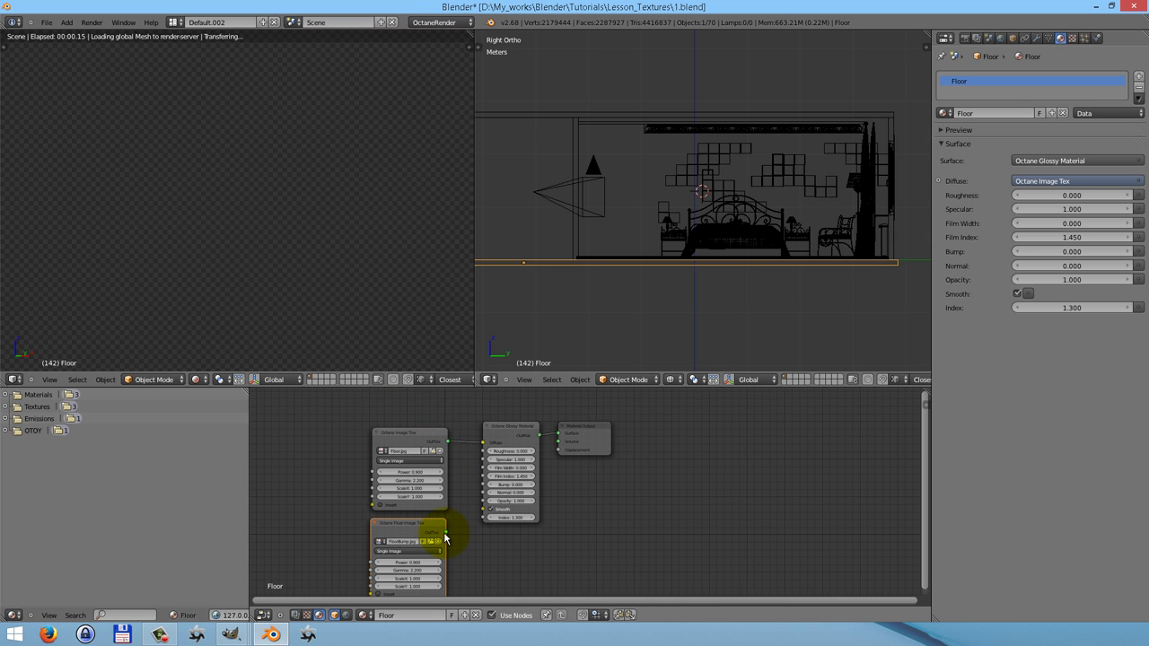
left_click_drag(444, 535, 484, 486)
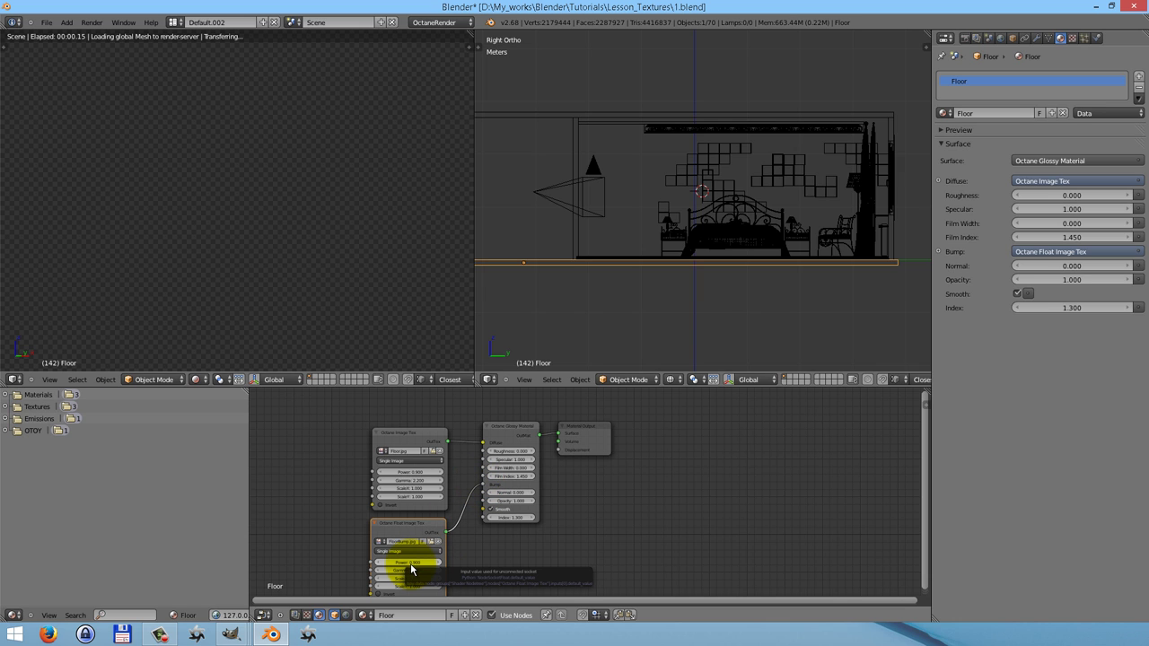
left_click(410, 563)
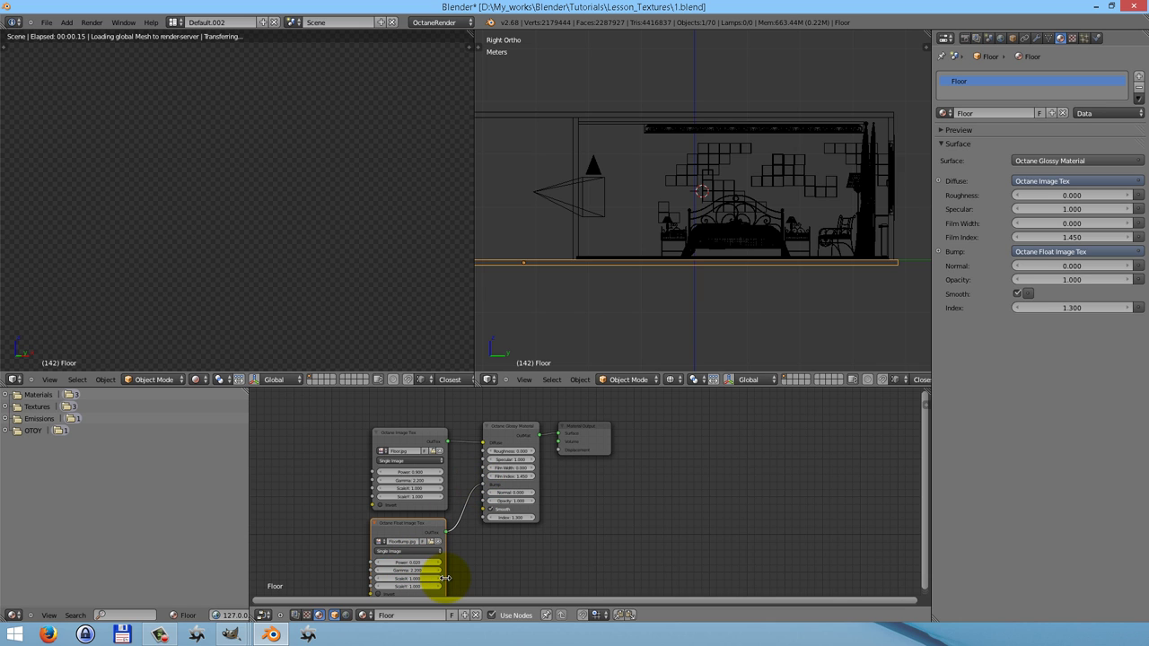
Set the floor's Octane Glossy Material roughness to 0.3 and its specular to 0.065.
scroll(520, 462, "up", 3)
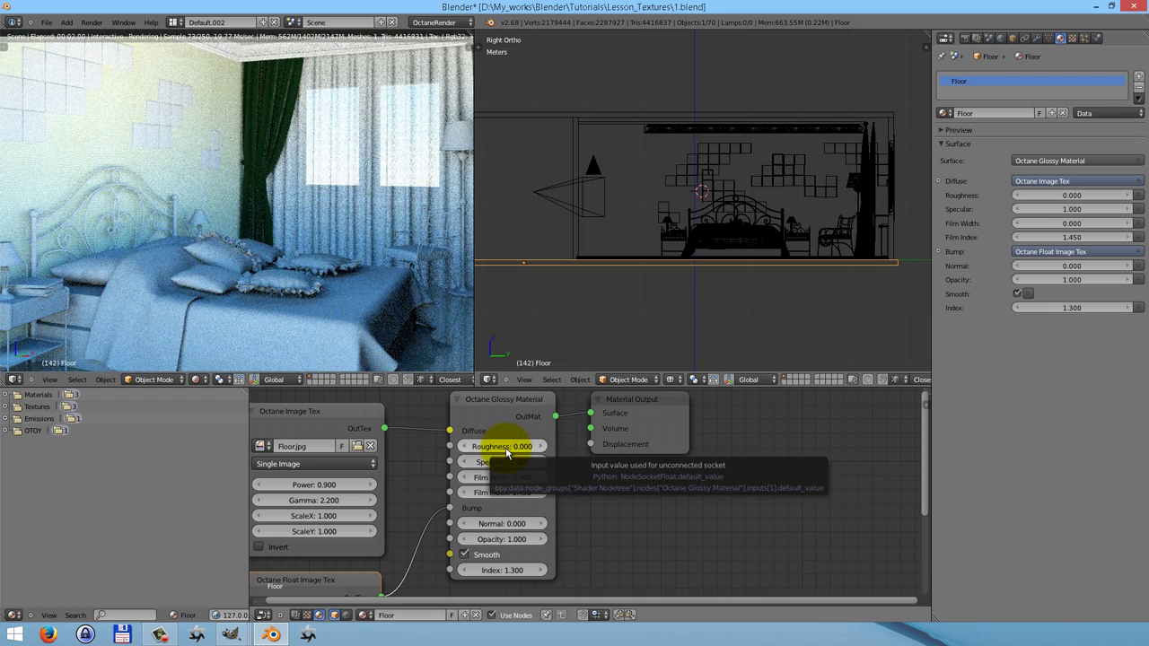
left_click(506, 448)
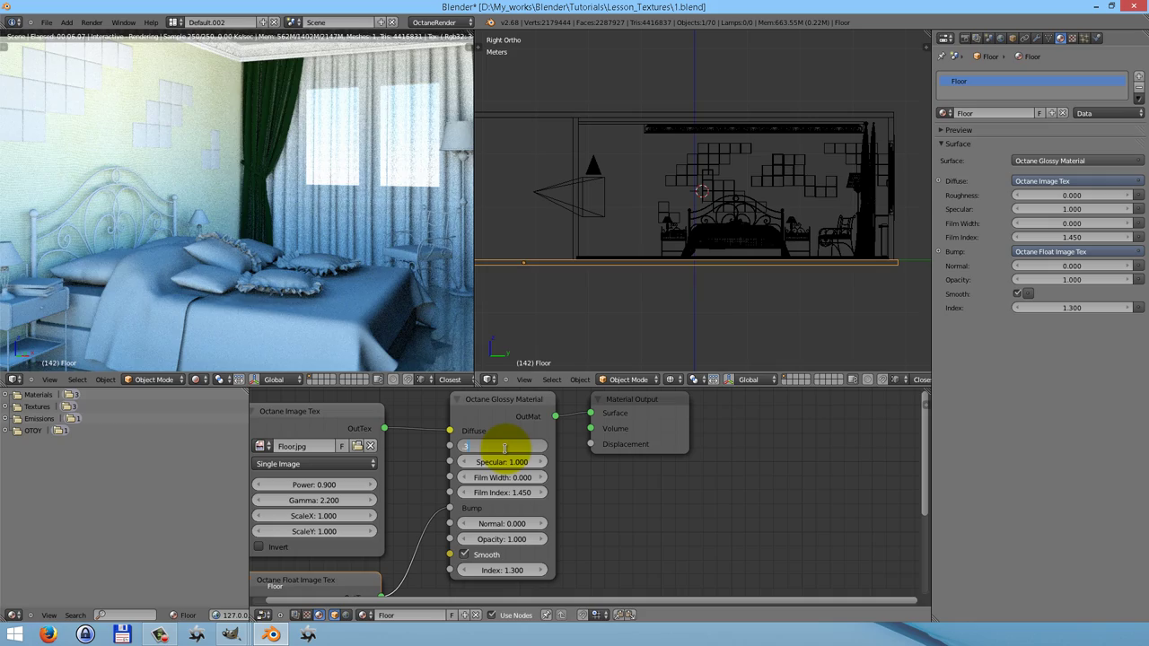
key("Tab")
type("0")
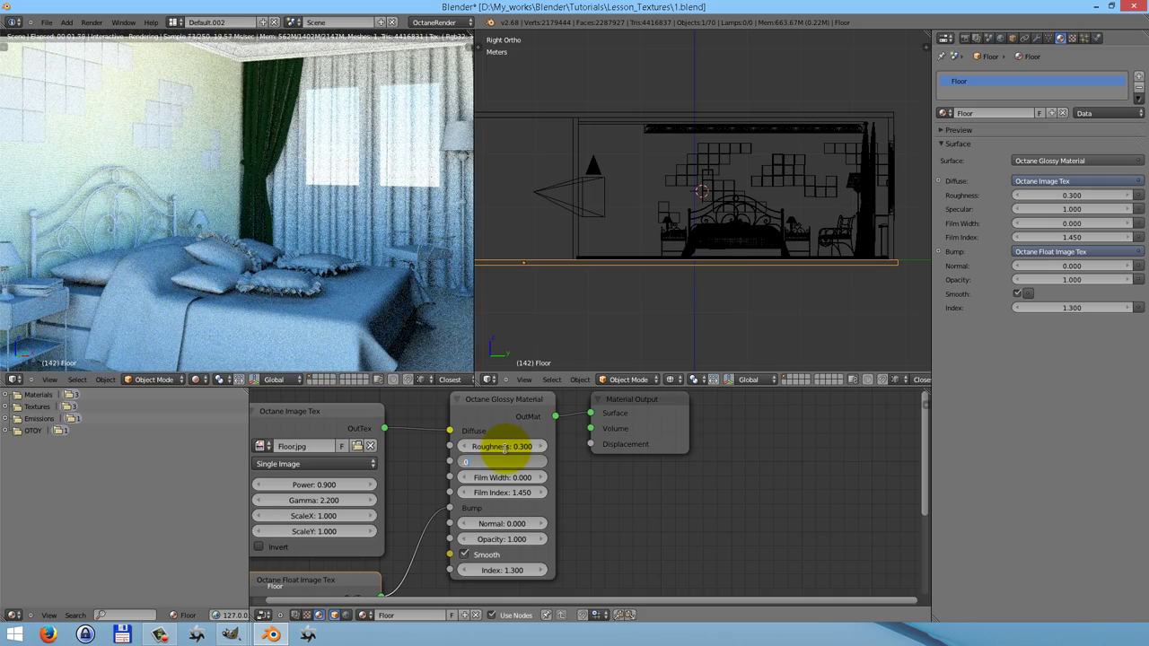
type(".065")
key("Return")
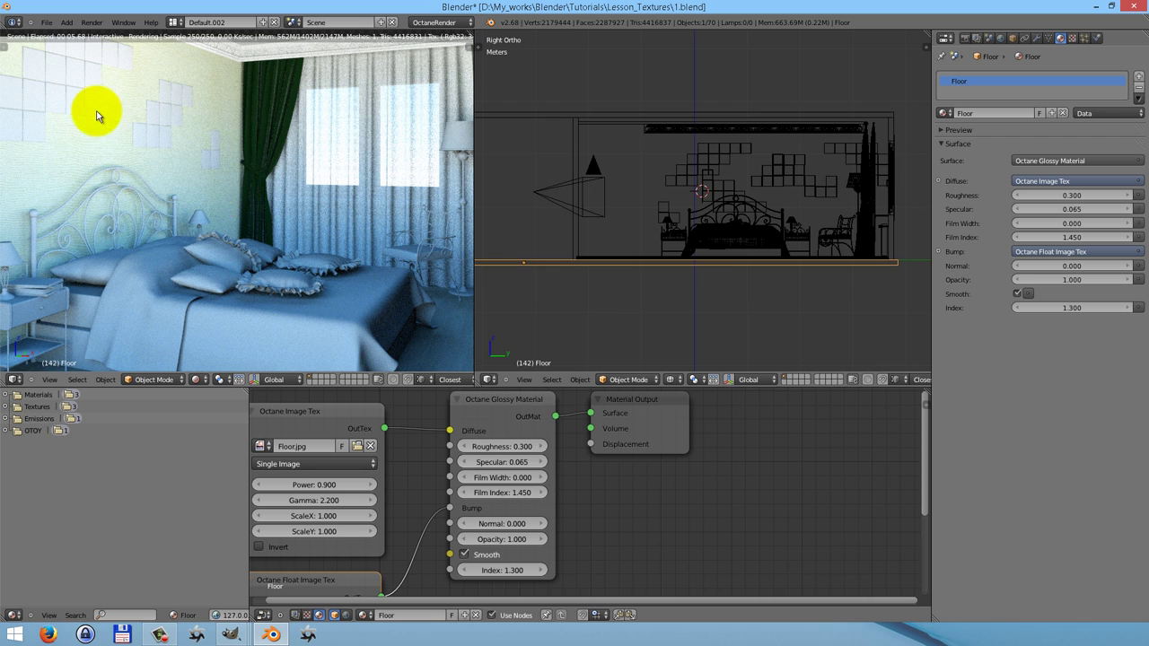
Enable nodes for the wall mirror tiles' Mirror material and set its surface to Octane Glossy Material.
right_click(165, 143)
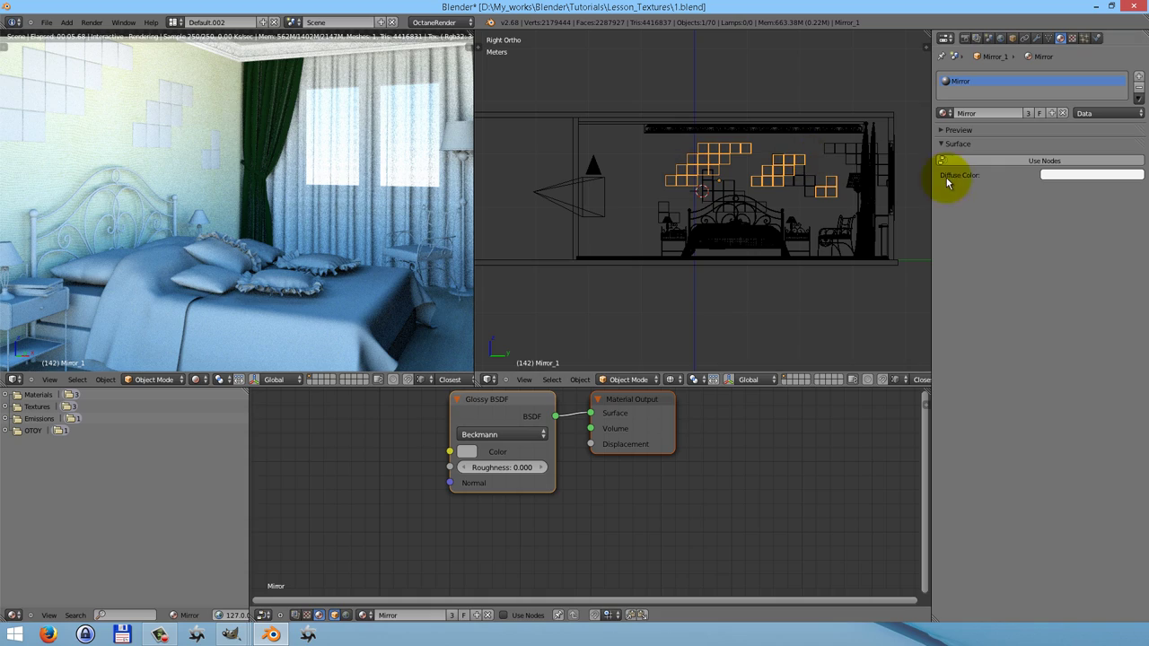
left_click(1023, 163)
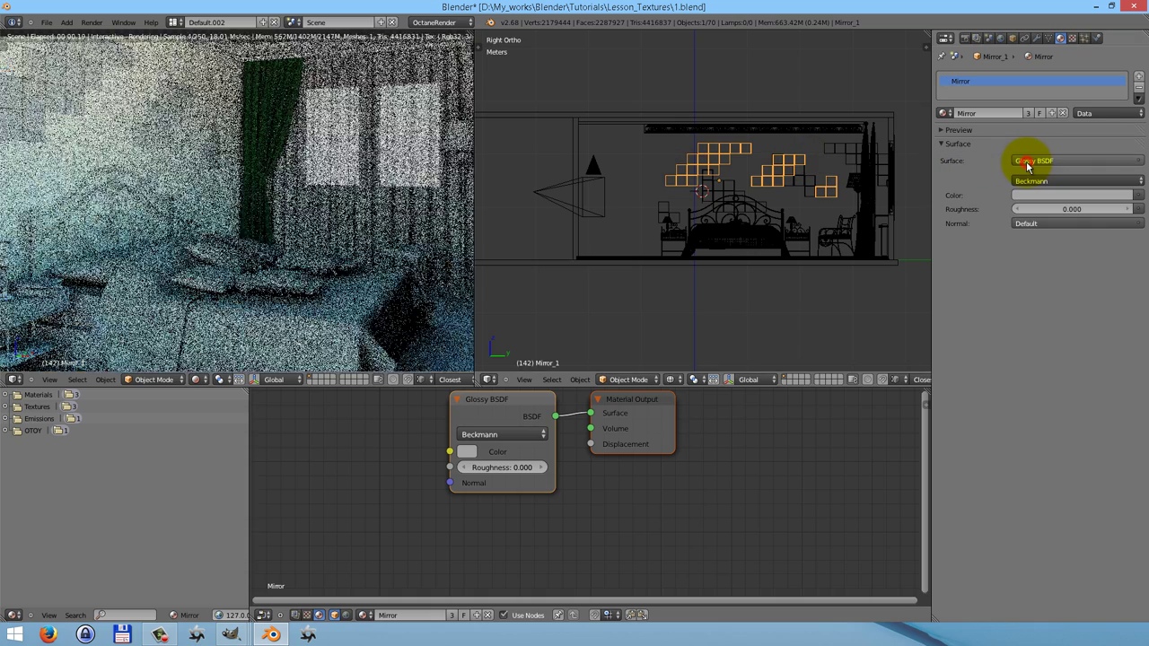
left_click(1028, 160)
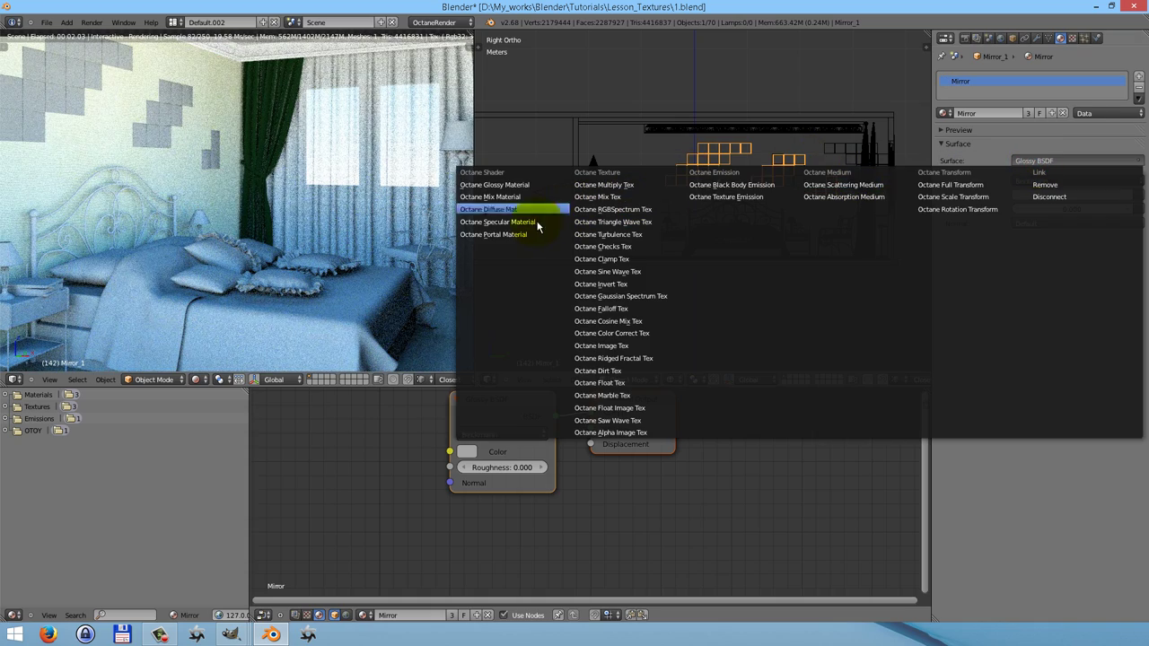
left_click(490, 187)
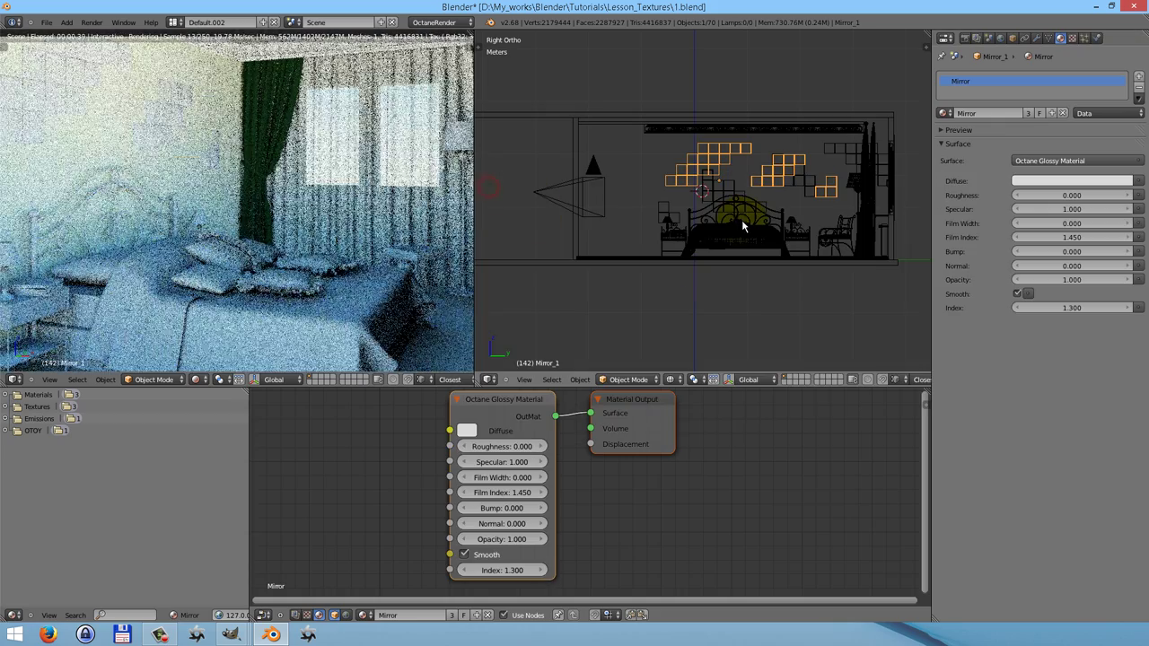
Turn off Smooth on the Mirror material and set its index to 1.
left_click(1018, 294)
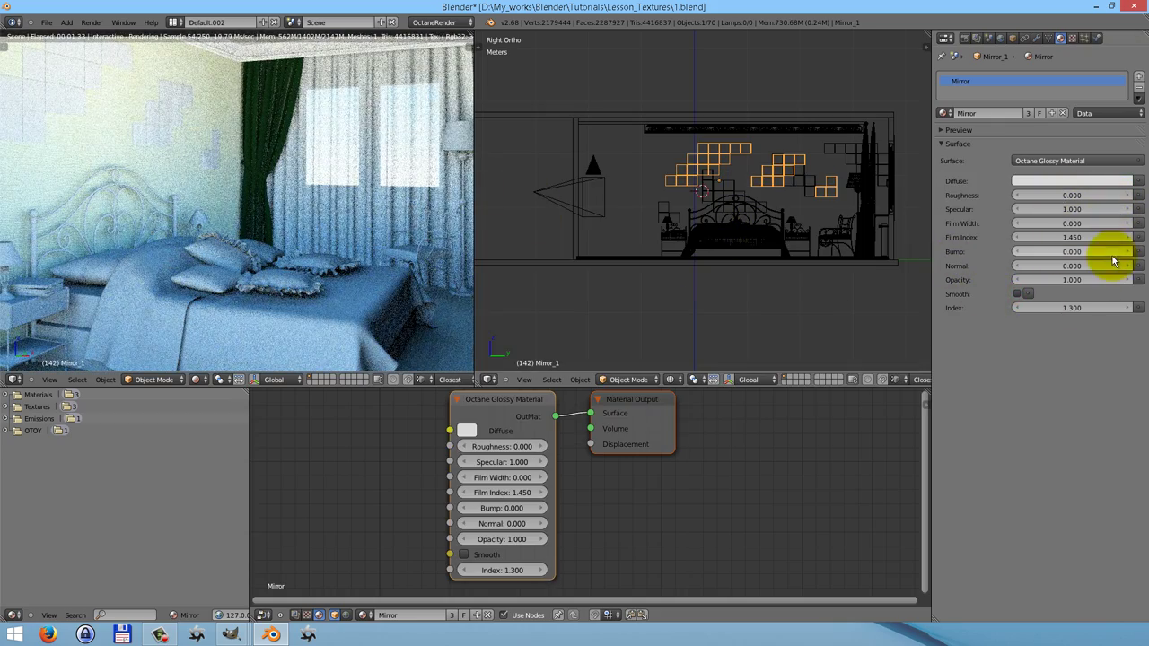
left_click(1068, 308)
type("1")
key("Return")
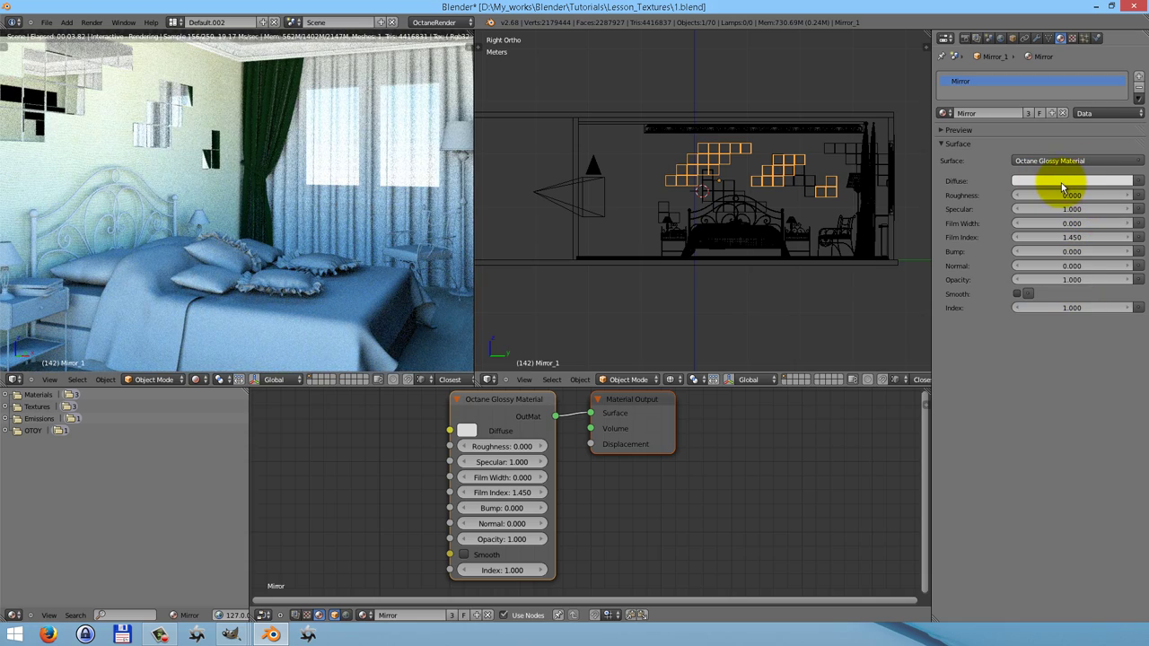
Brighten the Mirror material's diffuse colour to a neutral light grey, with red and green at 0.8.
left_click(1070, 183)
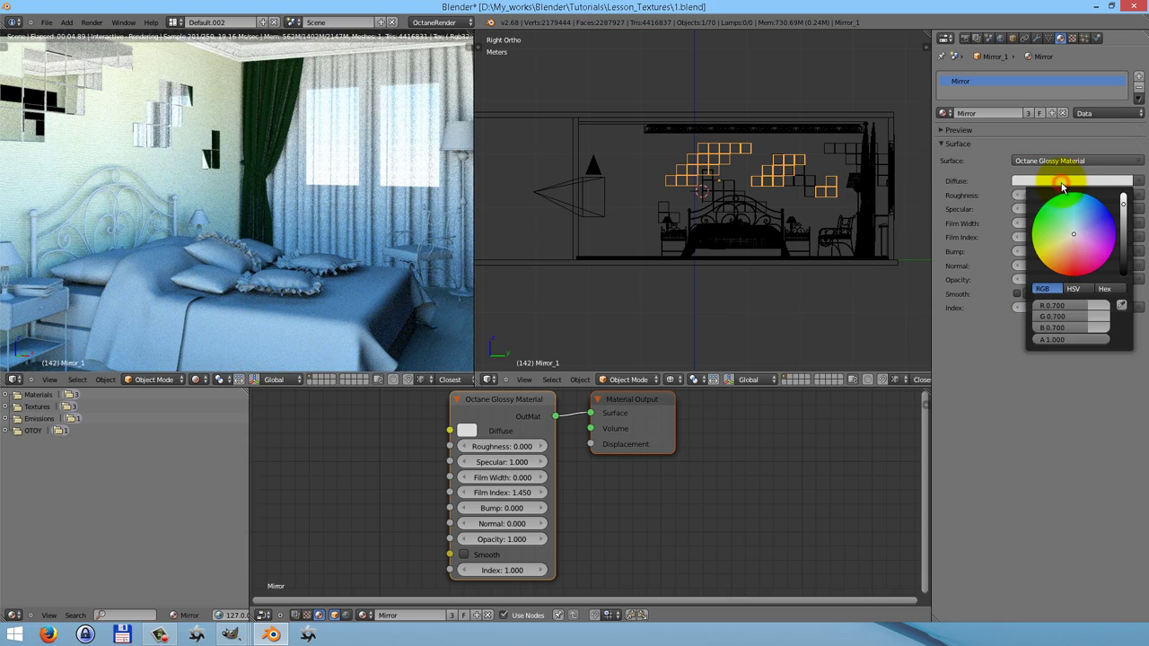
left_click(1064, 308)
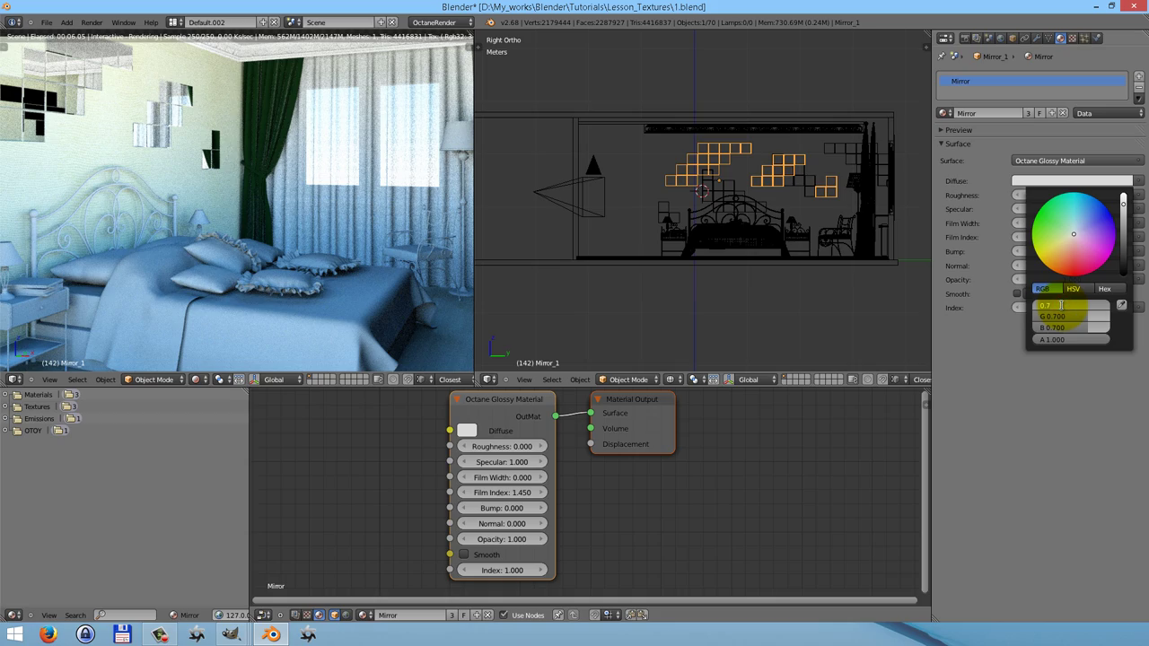
type("0.8")
key("Return")
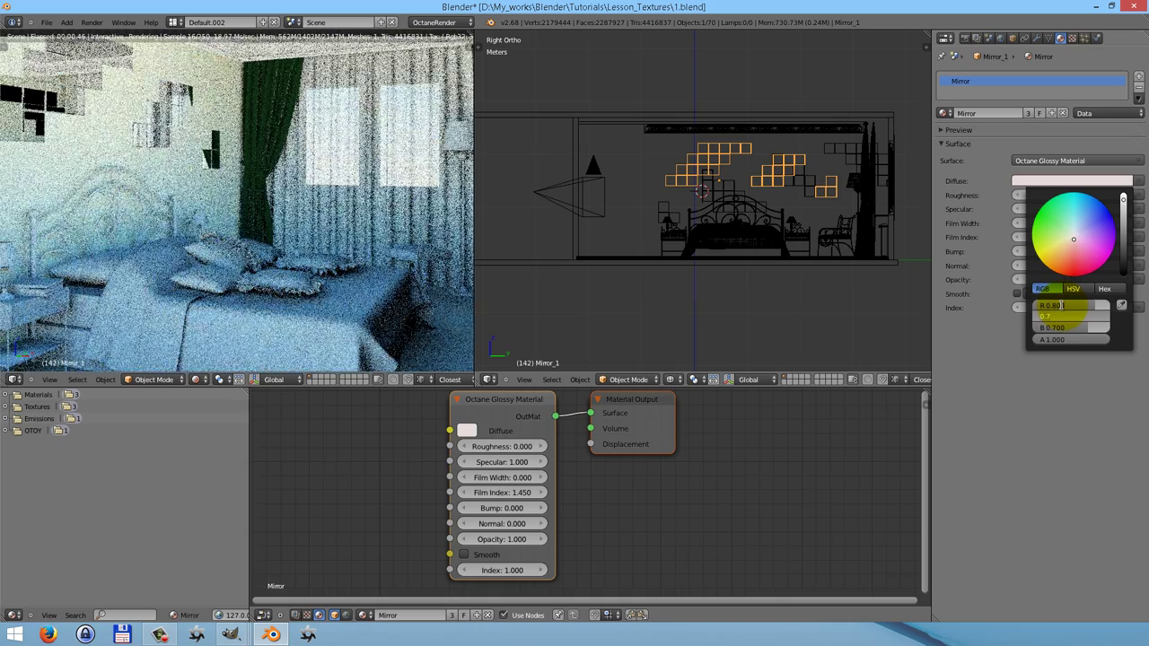
key("Tab")
type("0.8")
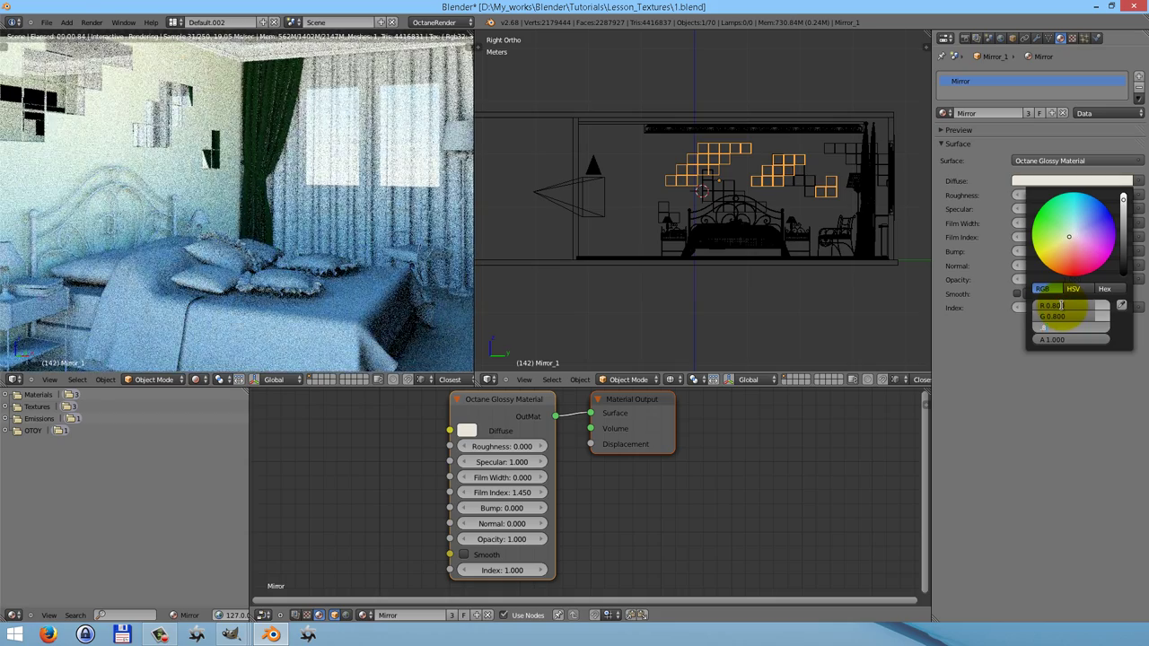
key("Return")
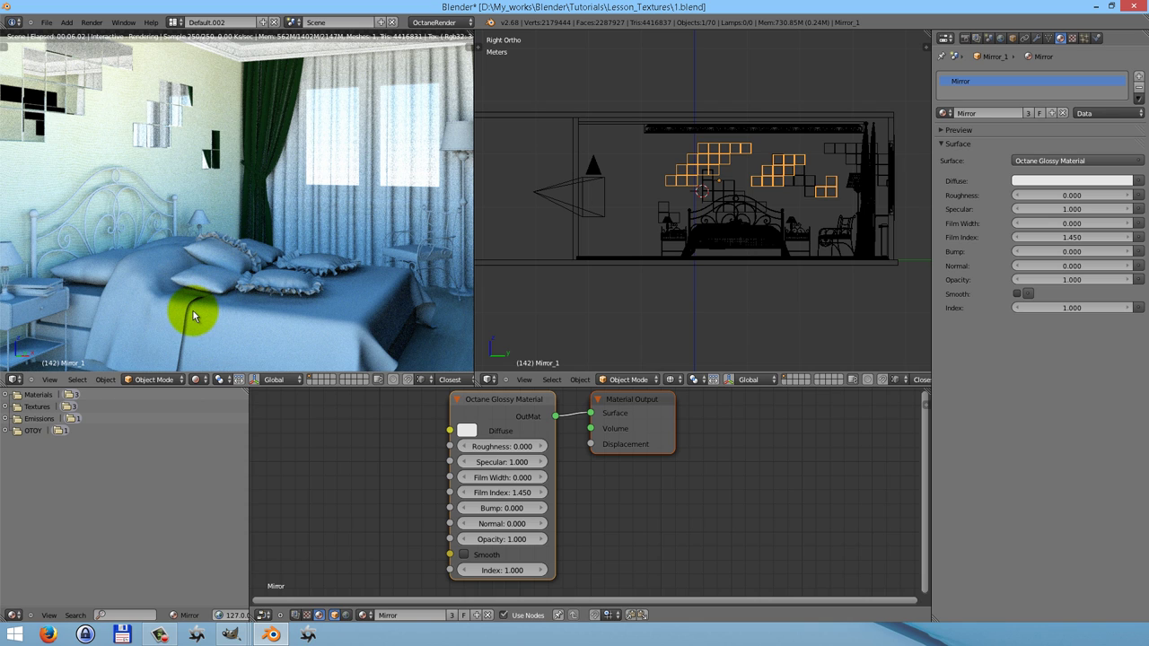
Enable nodes for the bed cover's Cover material and set its surface to Octane Mix Material.
right_click(429, 321)
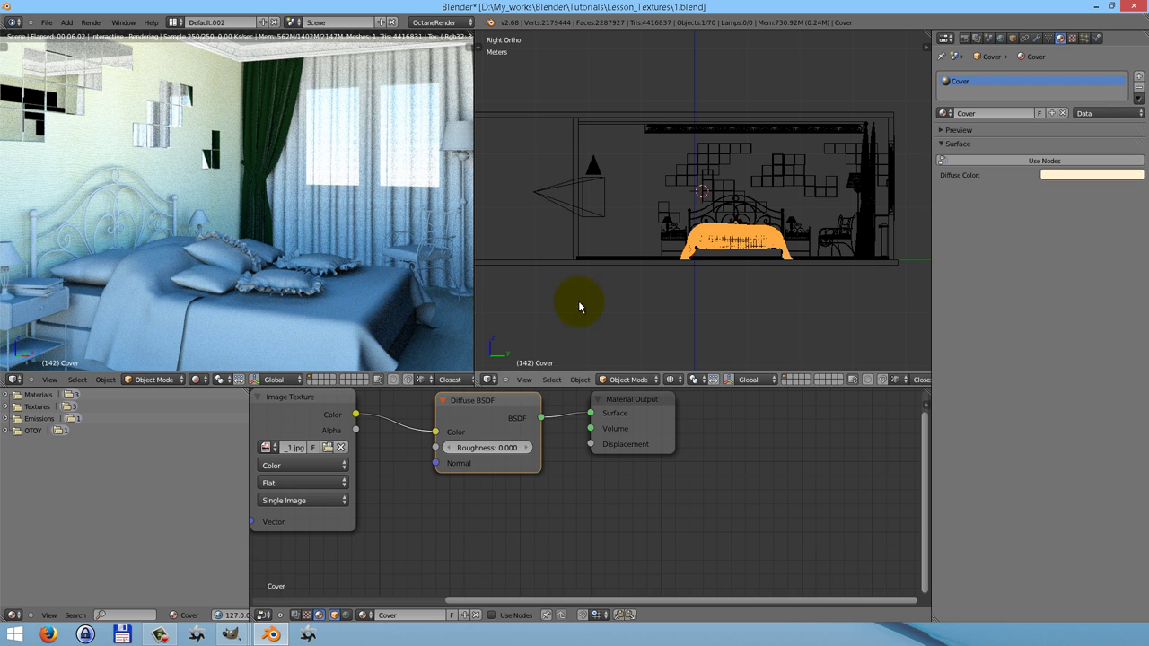
key("Home")
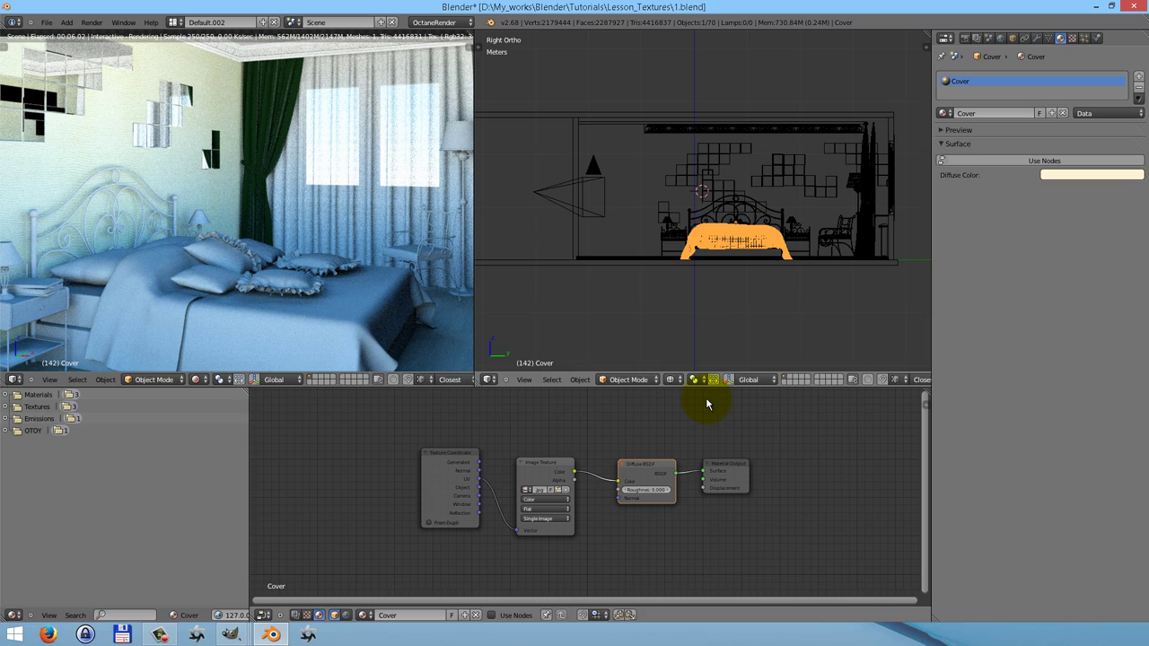
left_click(1035, 164)
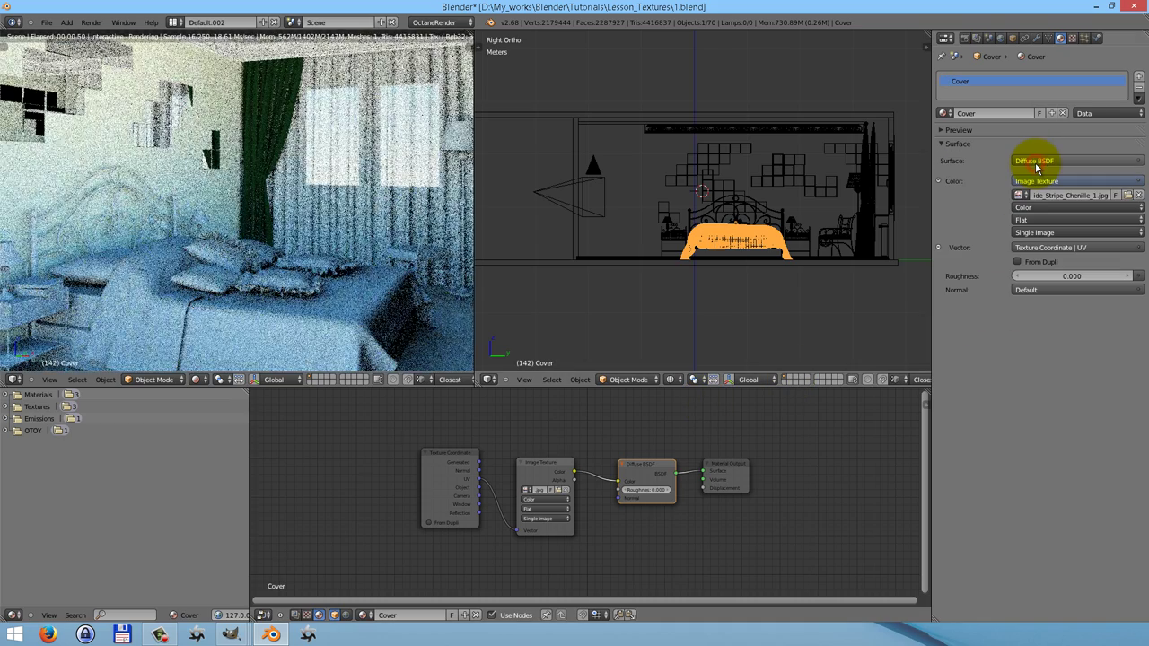
left_click(1035, 161)
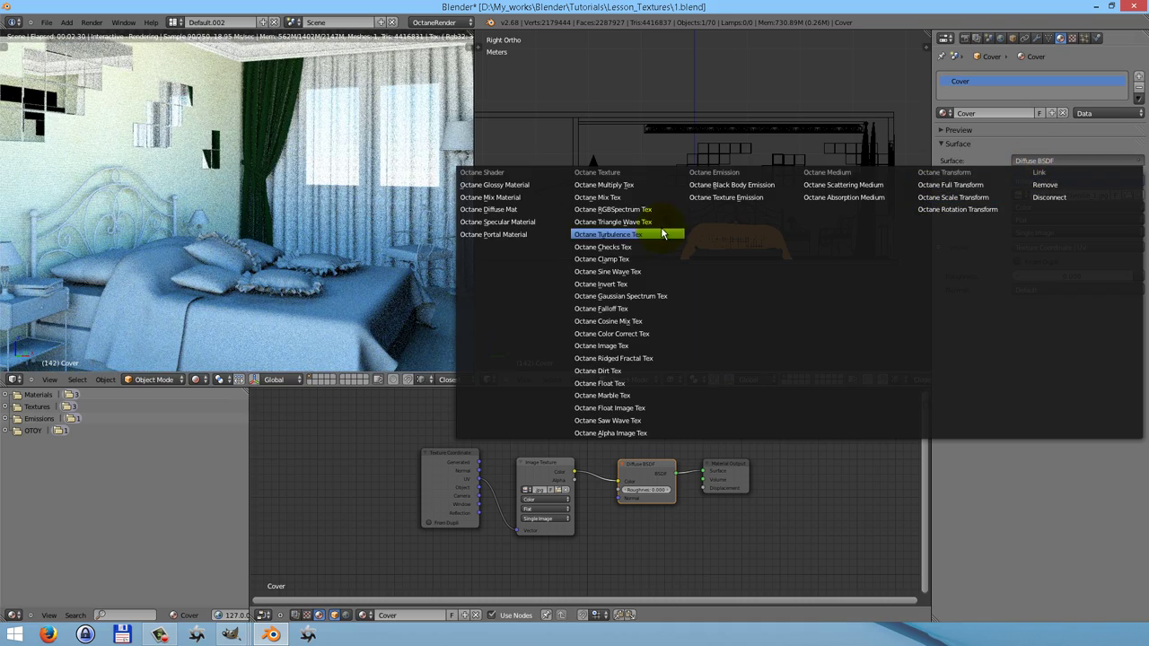
left_click(508, 197)
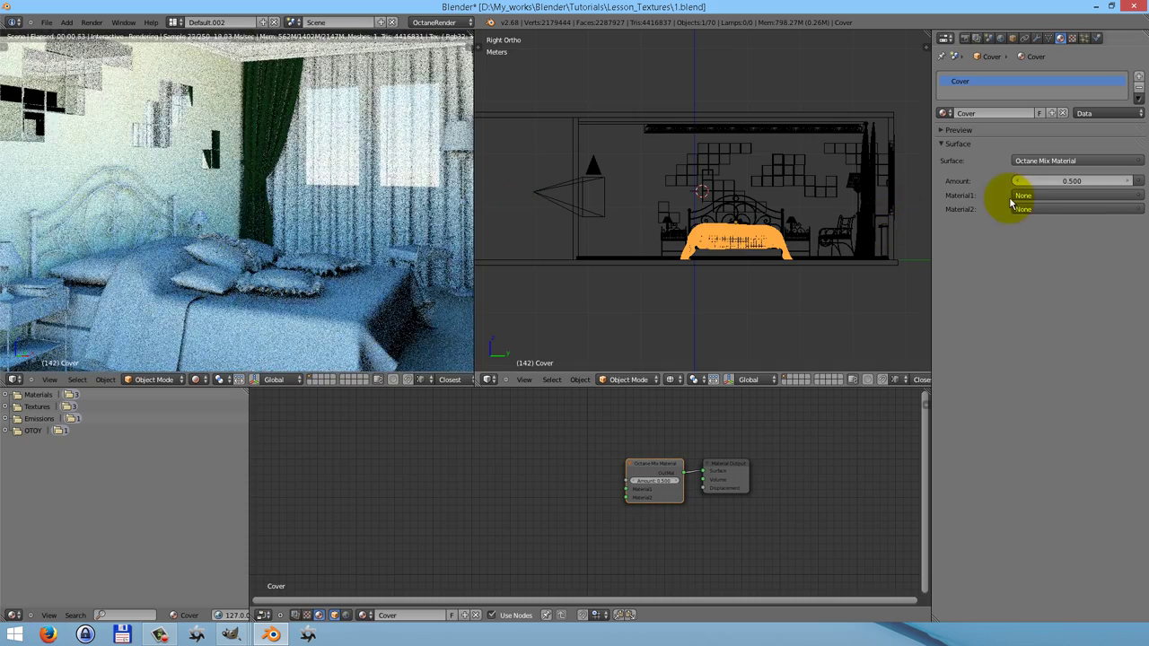
Assign Octane Diffuse Mat to both Material1 and Material2 of the cover's mix material and spread the nodes apart.
left_click(1026, 196)
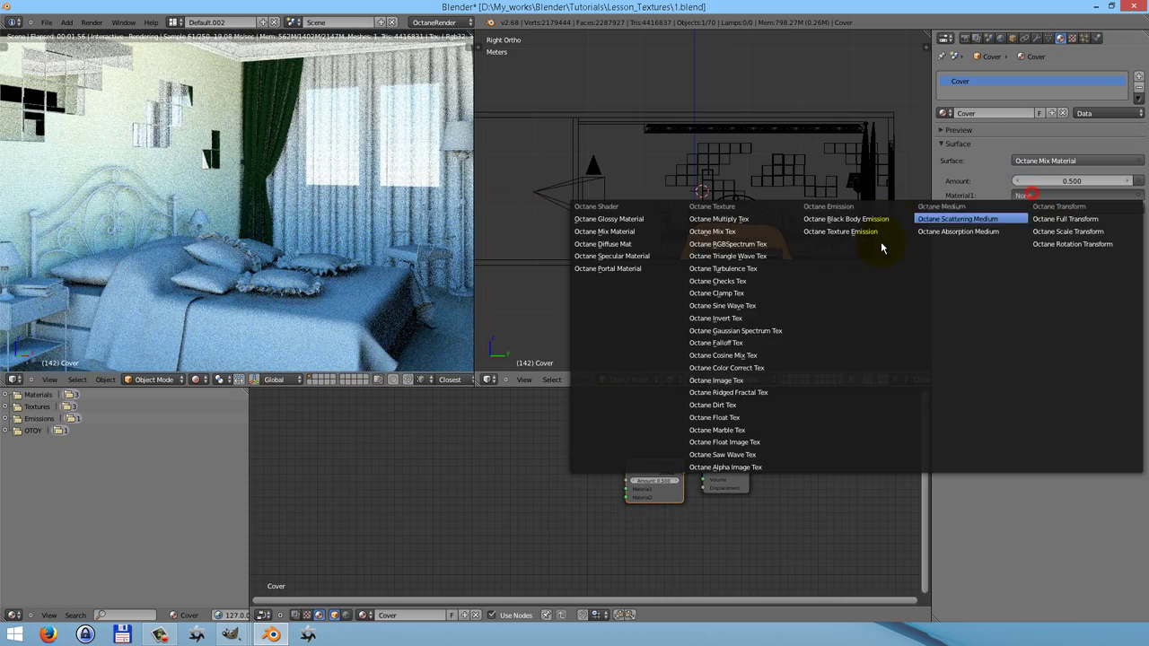
left_click(603, 244)
left_click(1033, 337)
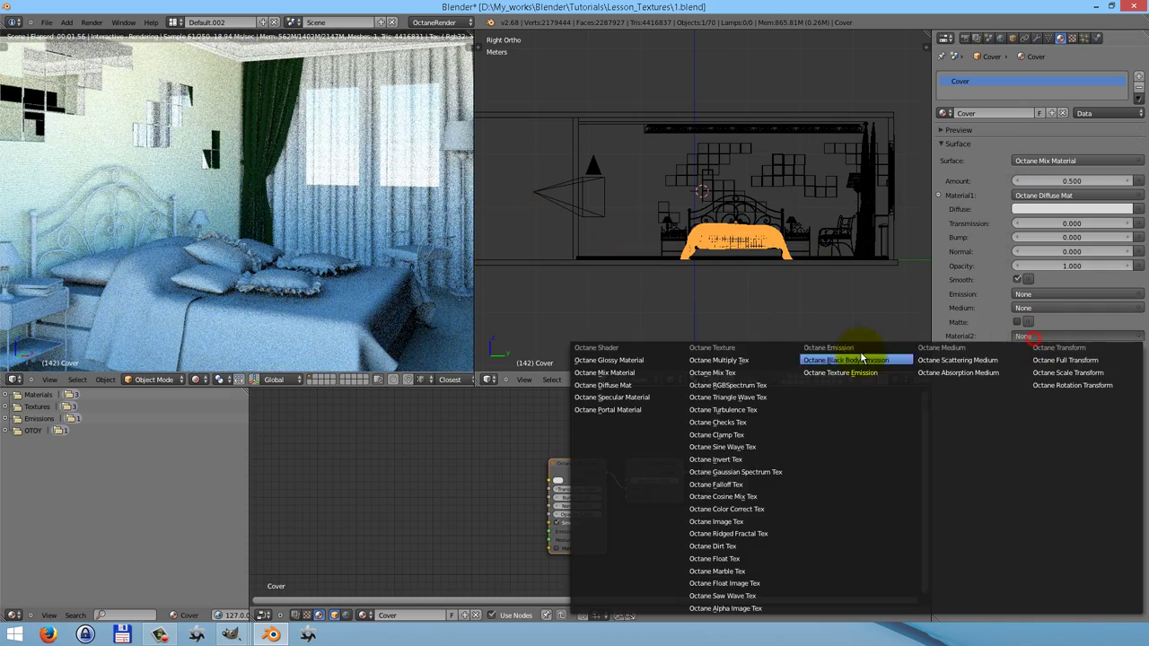
left_click(629, 382)
left_click_drag(593, 474, 591, 558)
key("Home")
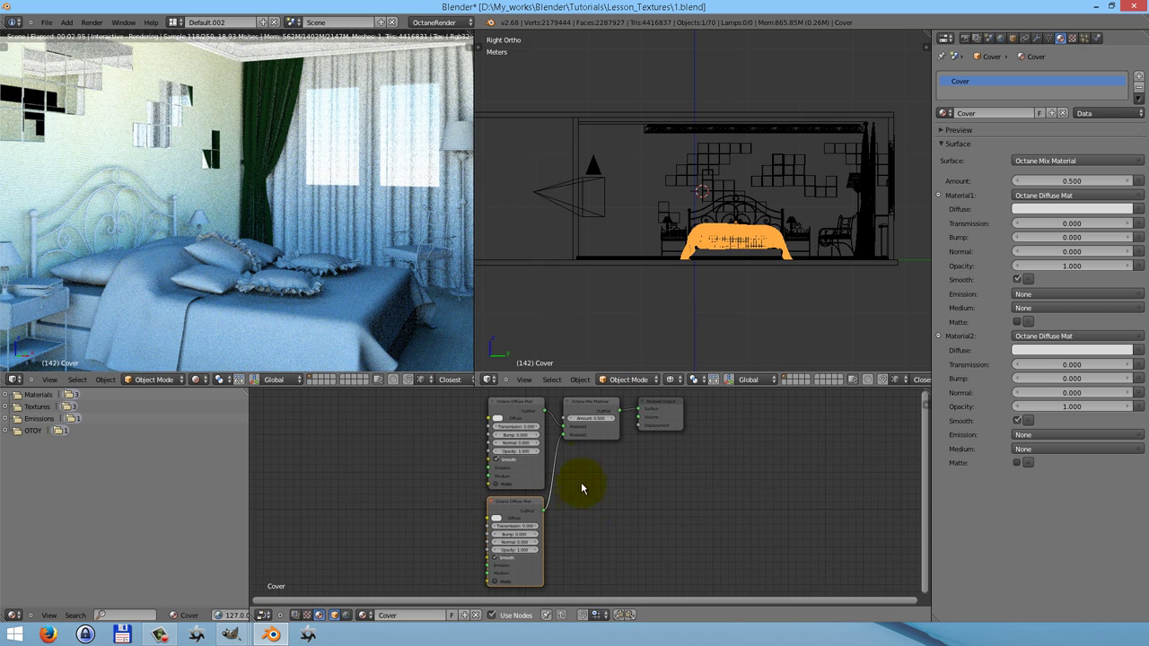
left_click_drag(671, 413, 840, 426)
left_click_drag(590, 402, 737, 427)
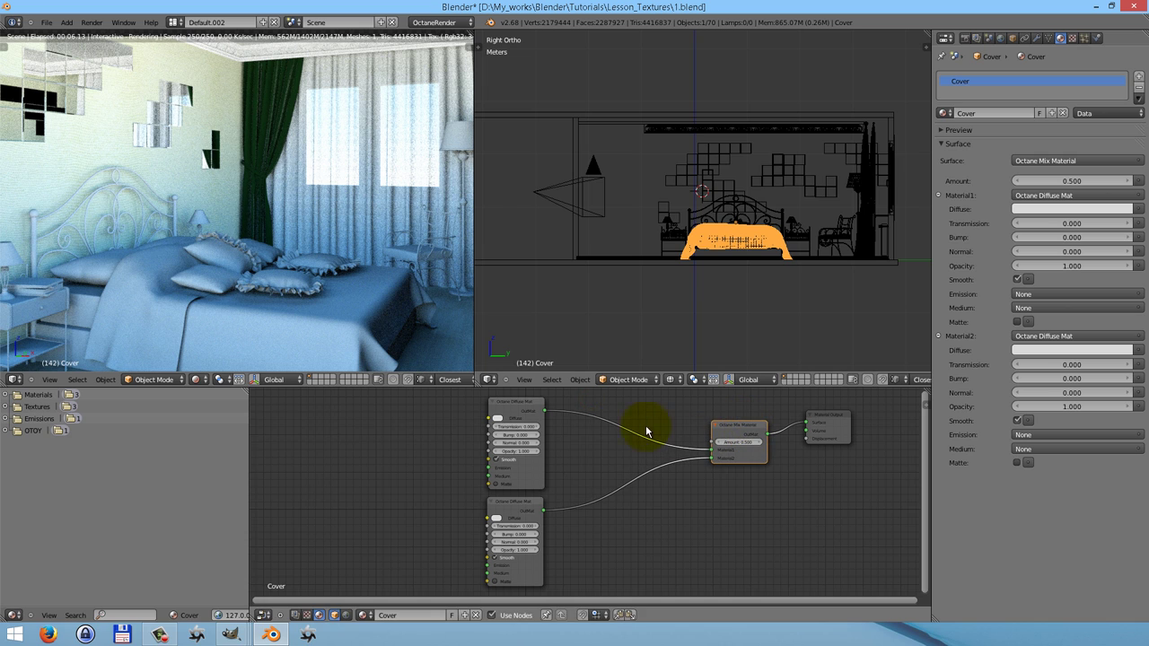
Add an Octane Falloff Tex node, connect it to the mix material's Amount, and widen the node.
key("shift+a")
mouse_move(655, 409)
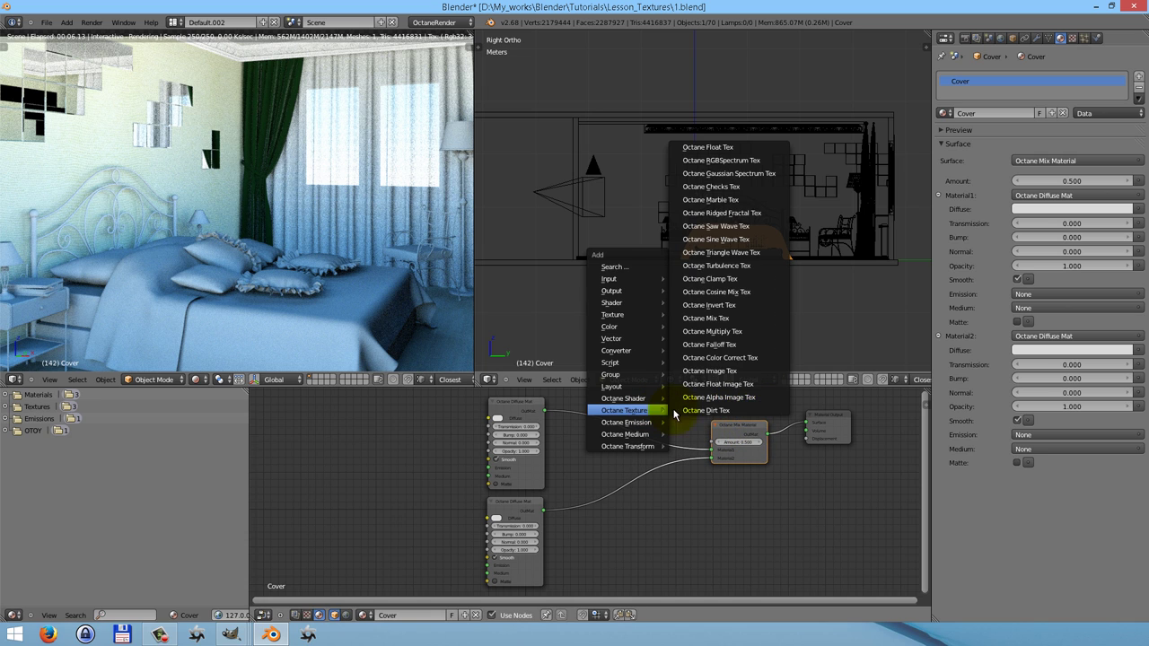
left_click(716, 348)
left_click(633, 515)
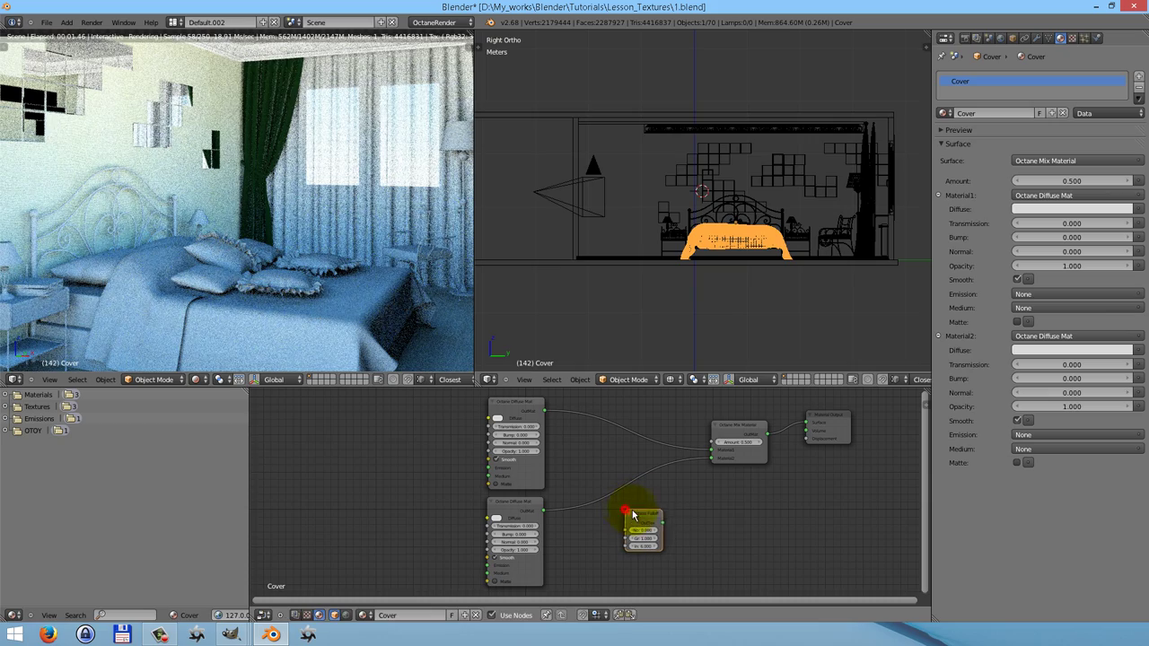
left_click_drag(662, 521, 711, 445)
left_click_drag(663, 539, 683, 540)
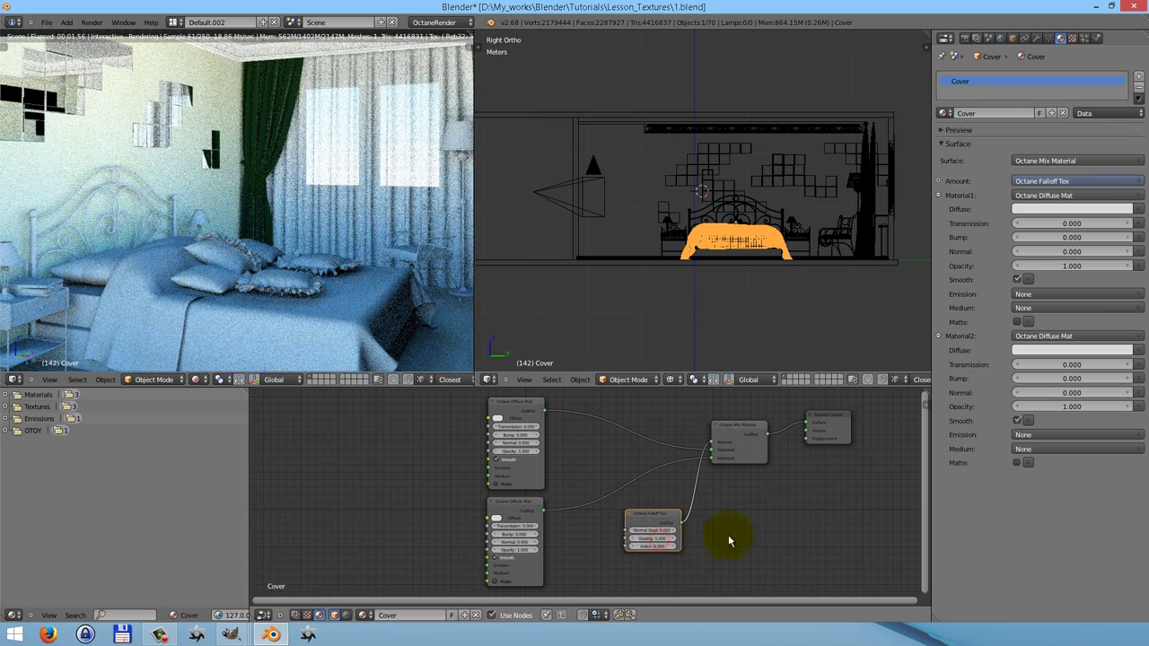
Set the diffuse colour of the cover's Material1 to a muted dark tan.
left_click(1073, 210)
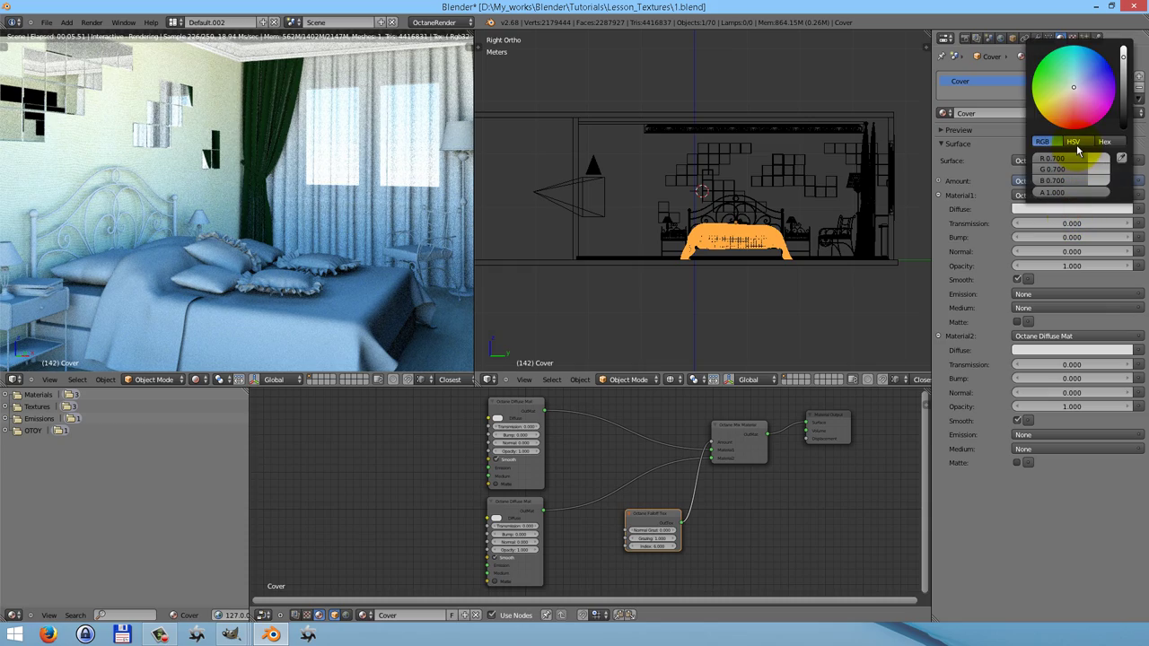
left_click_drag(1073, 89, 1059, 107)
left_click_drag(1127, 61, 1128, 90)
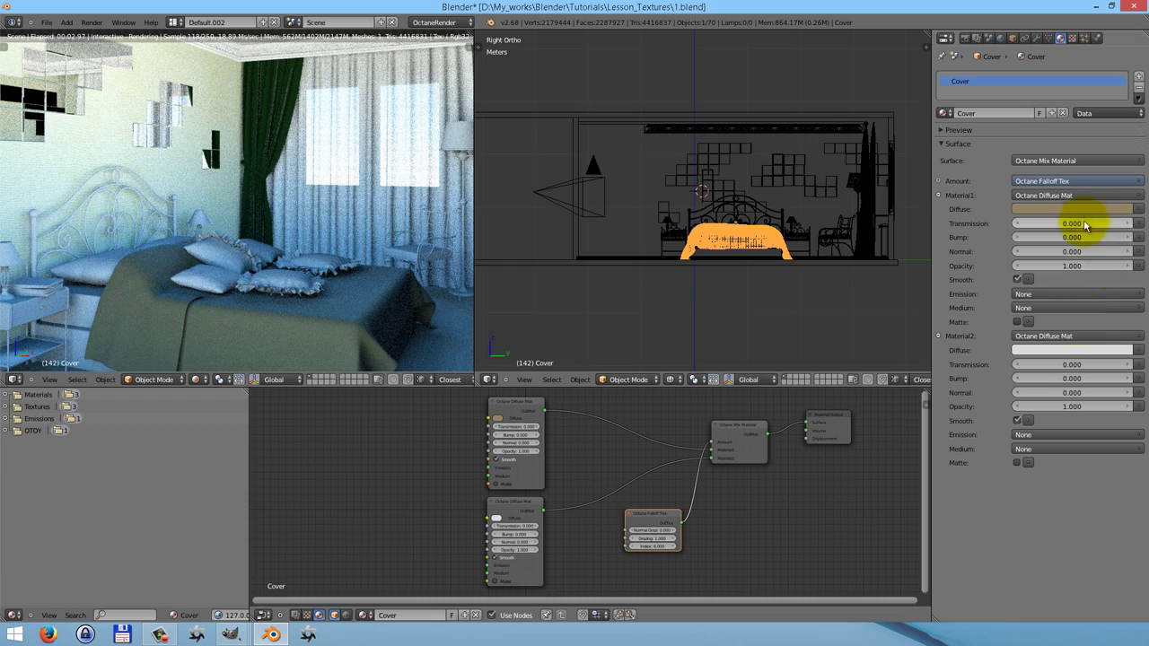
Set the diffuse colour of the cover's Material2 to a light beige of about RGB 0.75, 0.634, 0.373.
left_click(1086, 351)
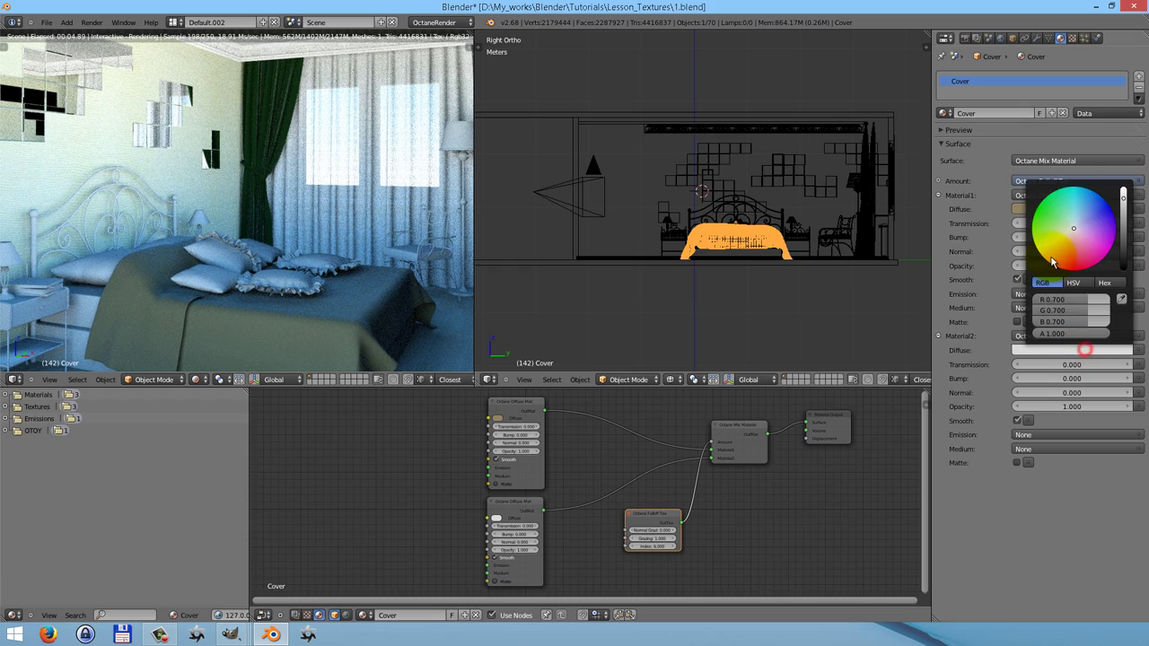
left_click_drag(1072, 232, 1060, 244)
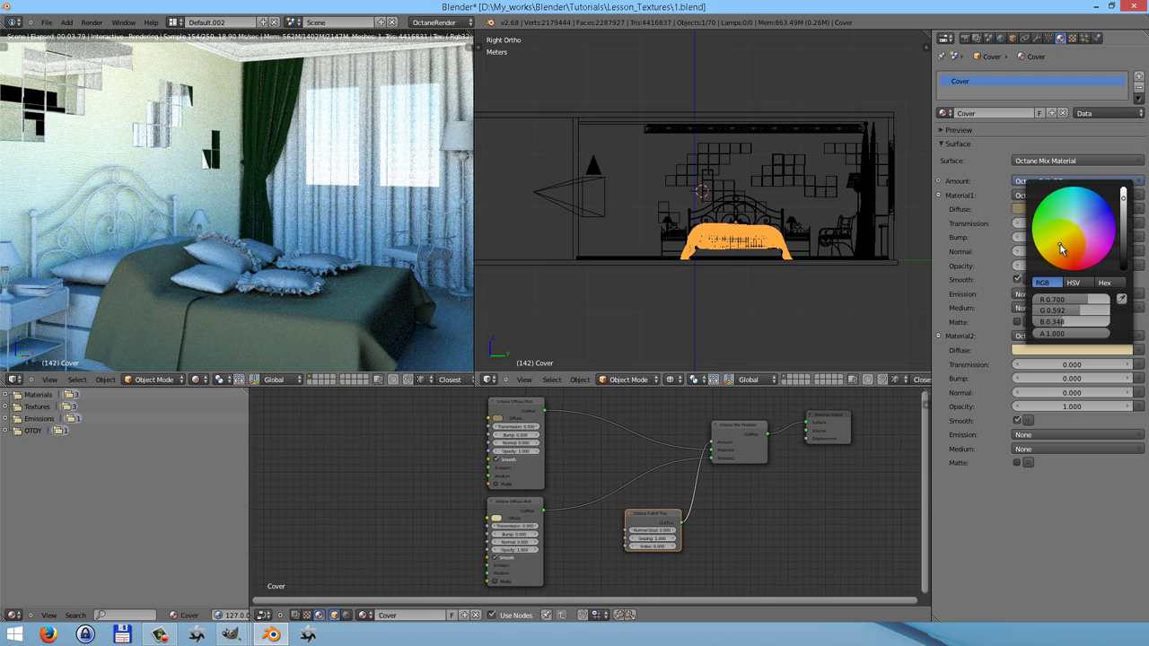
left_click(1123, 199)
left_click_drag(1123, 200, 1123, 193)
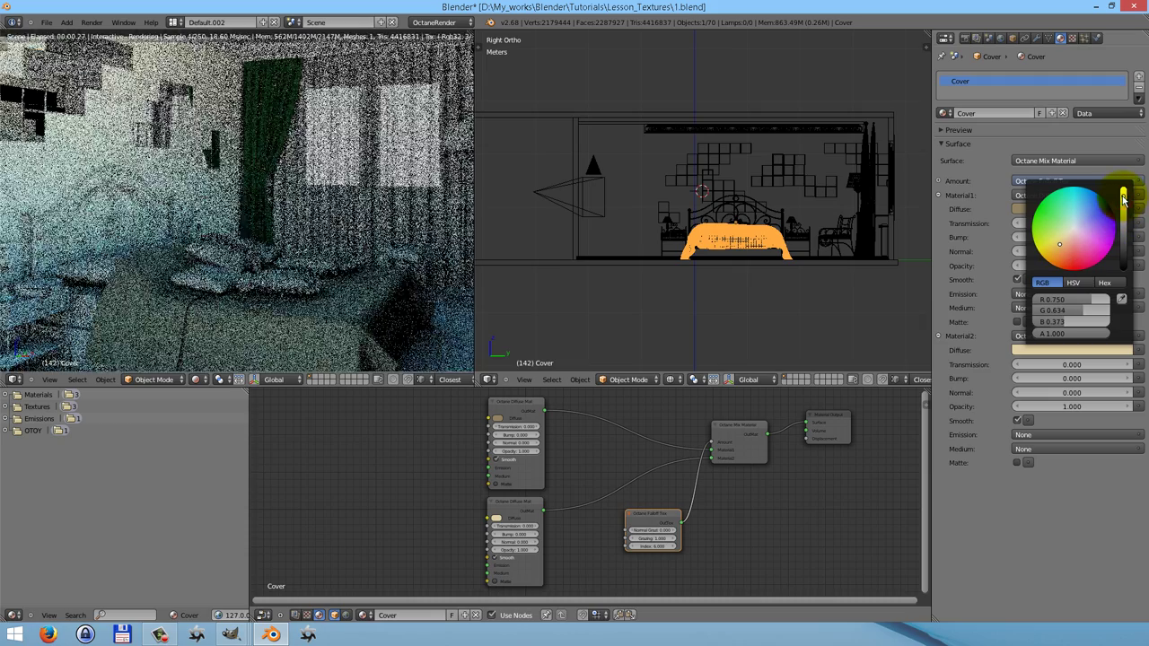
Brighten Material1's diffuse to about RGB 0.434, 0.339, 0.186, lighten Material2's diffuse to cream, and set the Falloff Tex index to 3.
left_click(1021, 209)
left_click(1130, 80)
left_click_drag(1126, 84, 1126, 80)
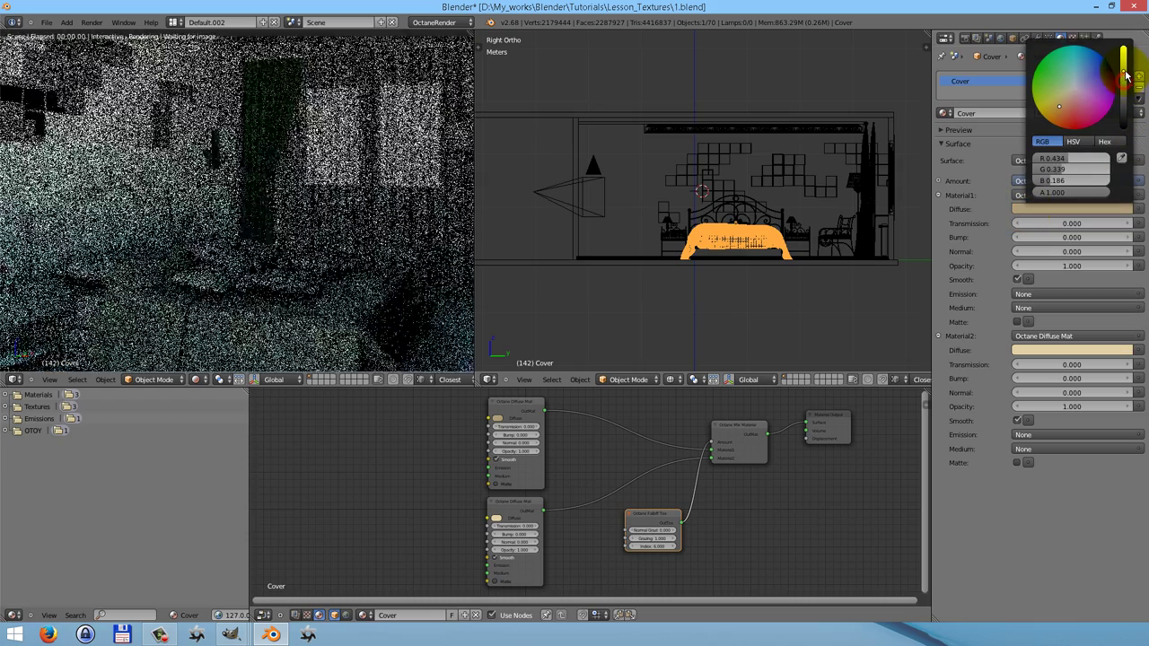
left_click(1090, 350)
left_click_drag(1127, 200, 1124, 188)
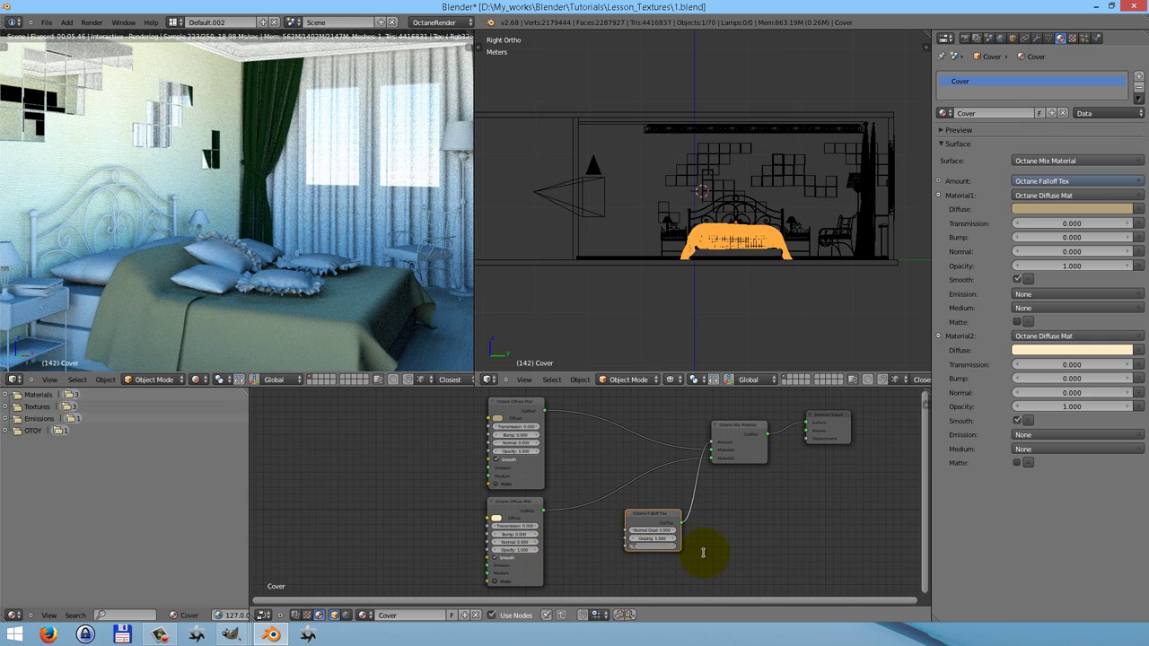
key("i")
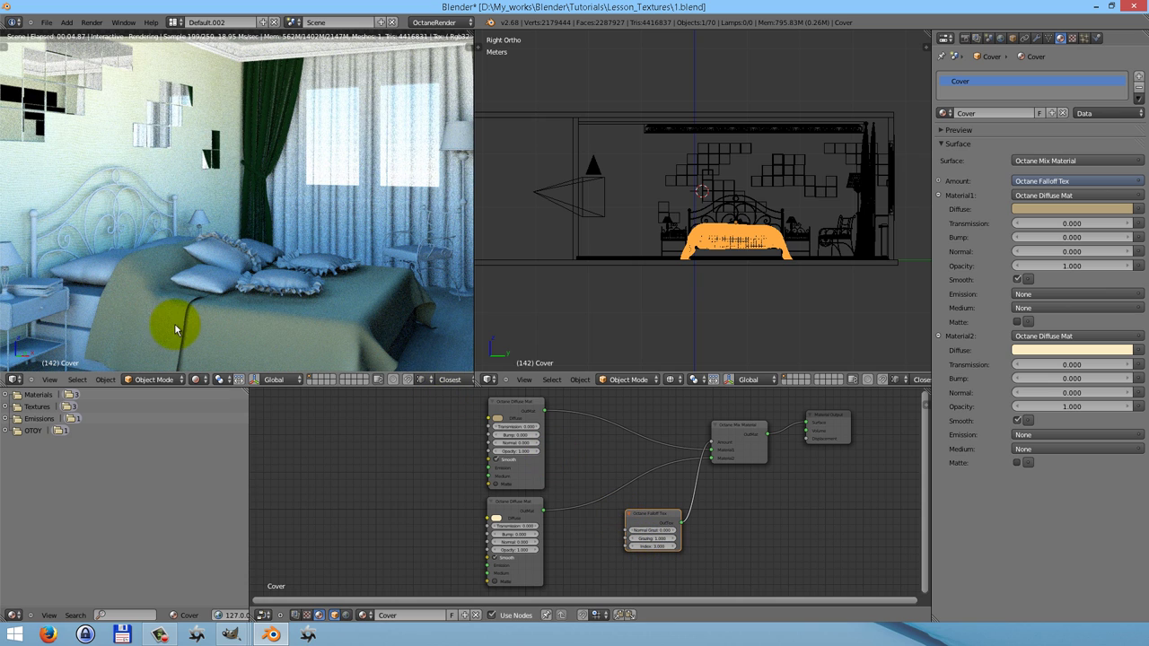
Enable nodes for the bed base's BedStripe material and set its surface to Octane Diffuse Mat.
right_click(82, 344)
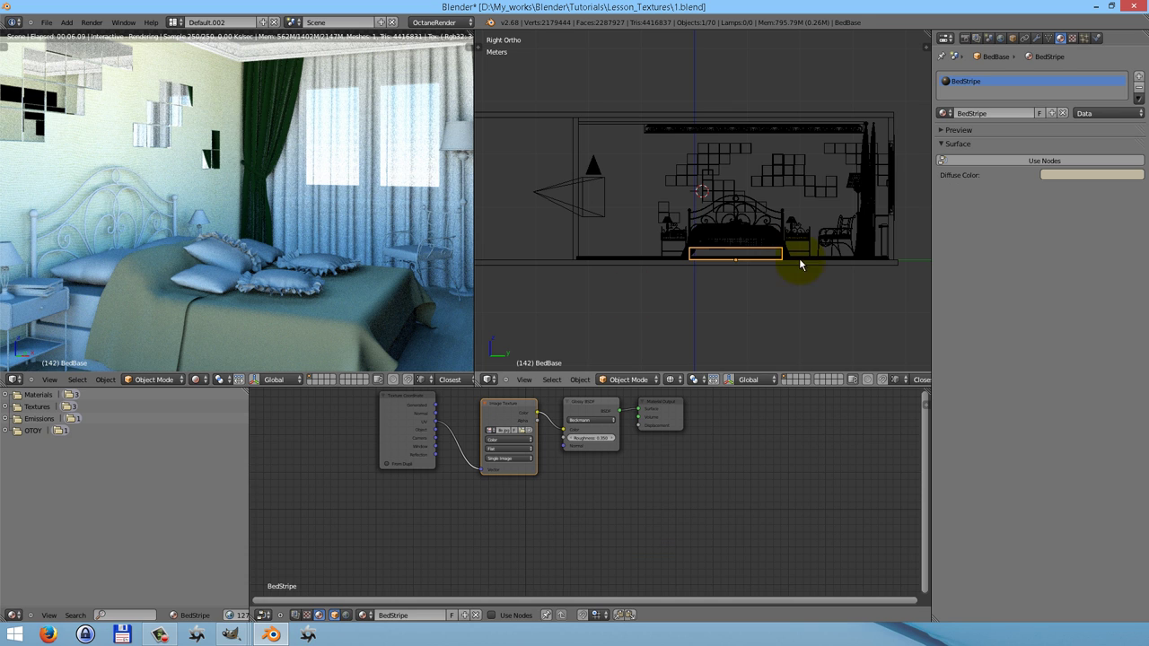
left_click(1040, 160)
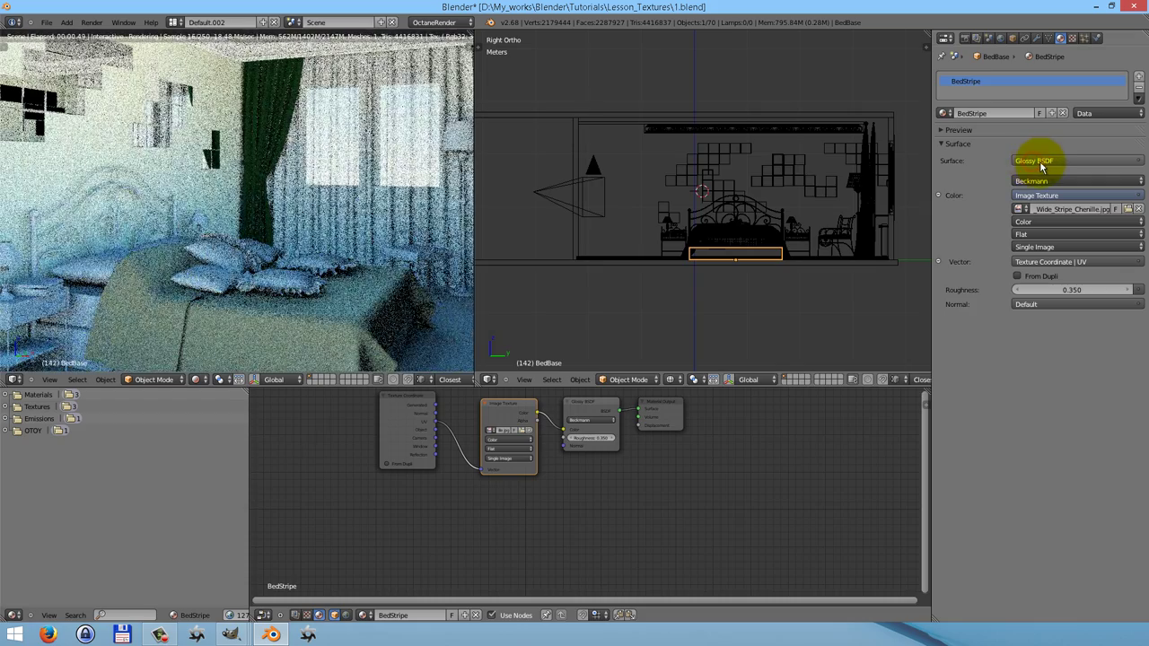
left_click(1040, 161)
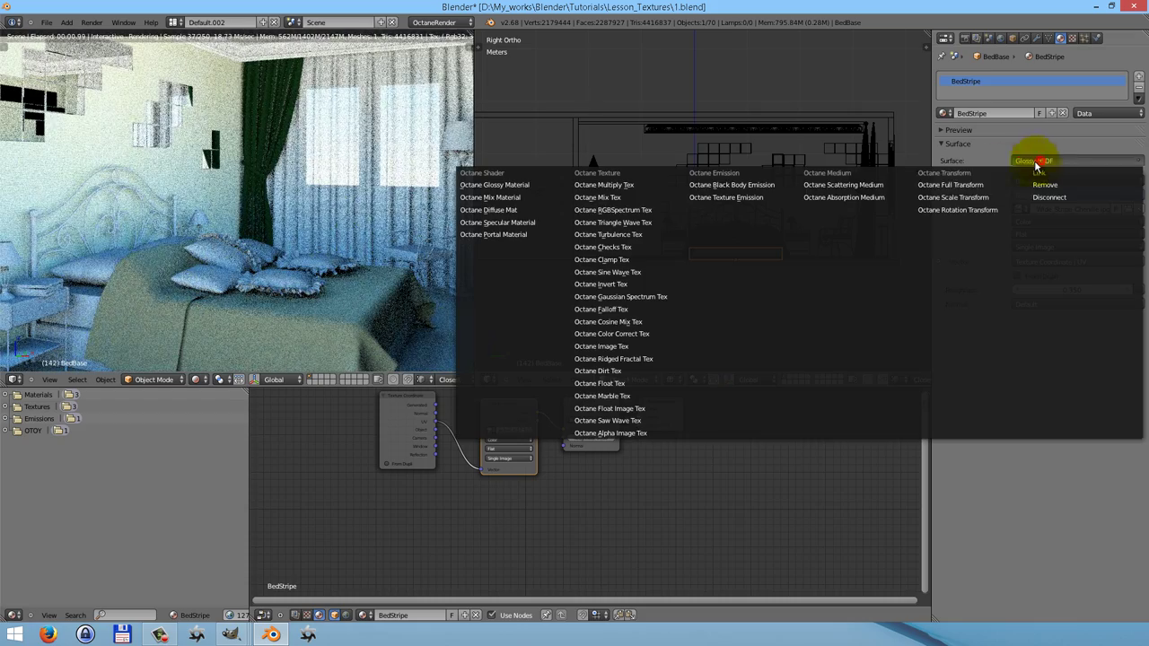
left_click(489, 209)
Add an Octane Image Tex node with BedStripe.jpg and connect it to the BedStripe material's Diffuse input.
key("shift+a")
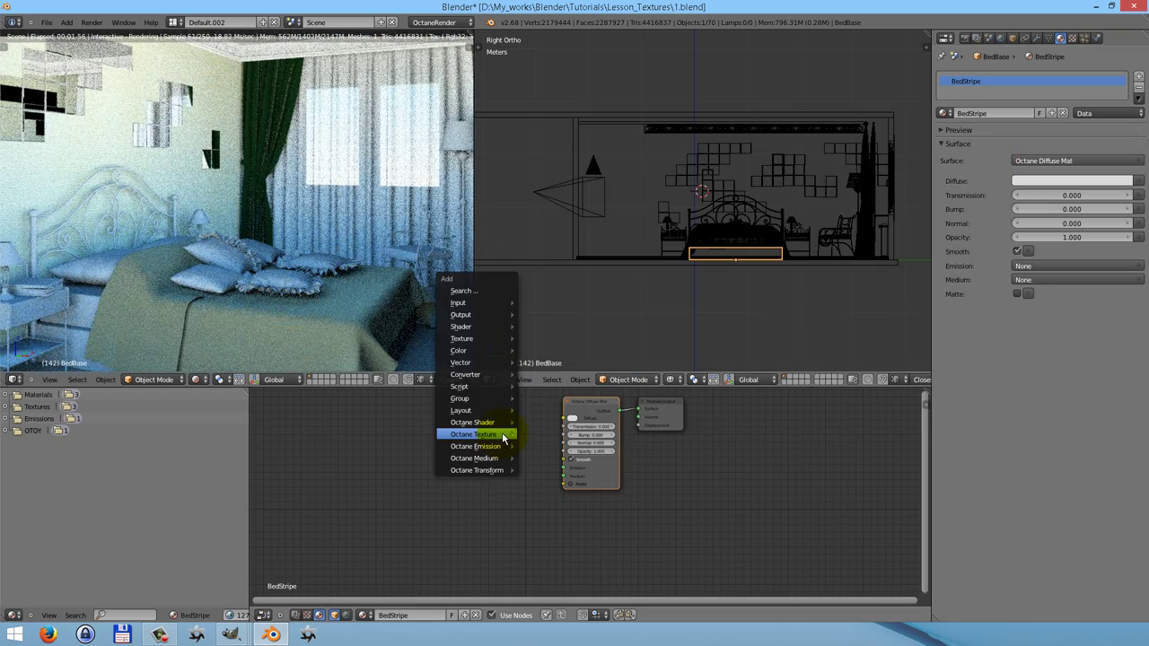
mouse_move(503, 435)
left_click(559, 394)
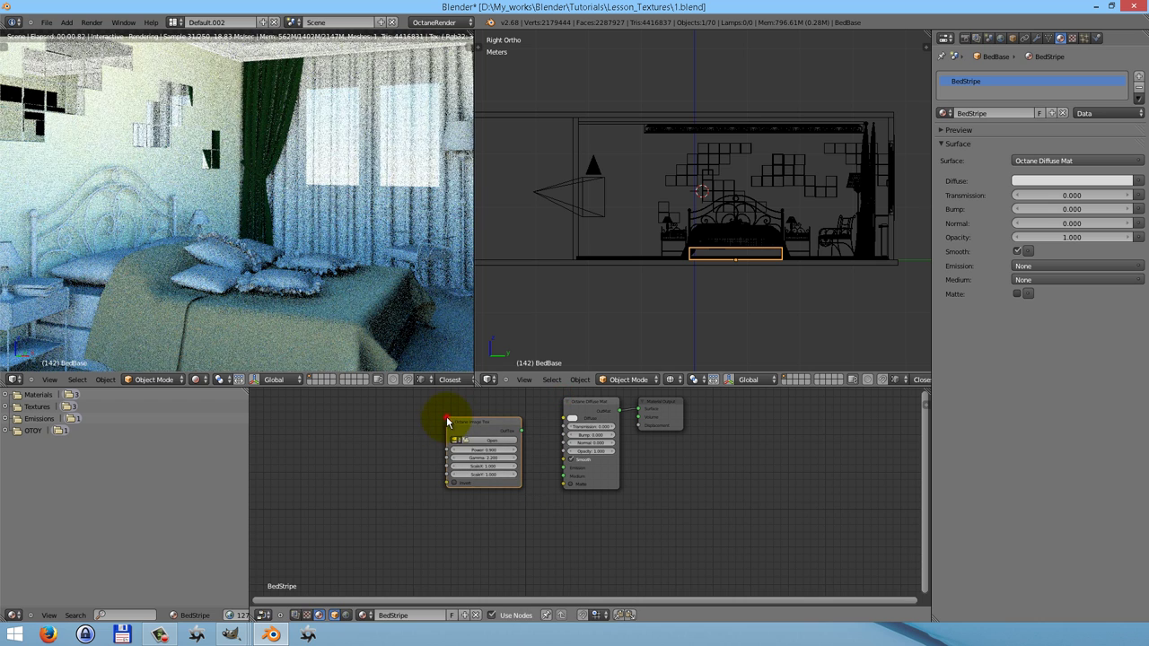
left_click(446, 419)
left_click(499, 441)
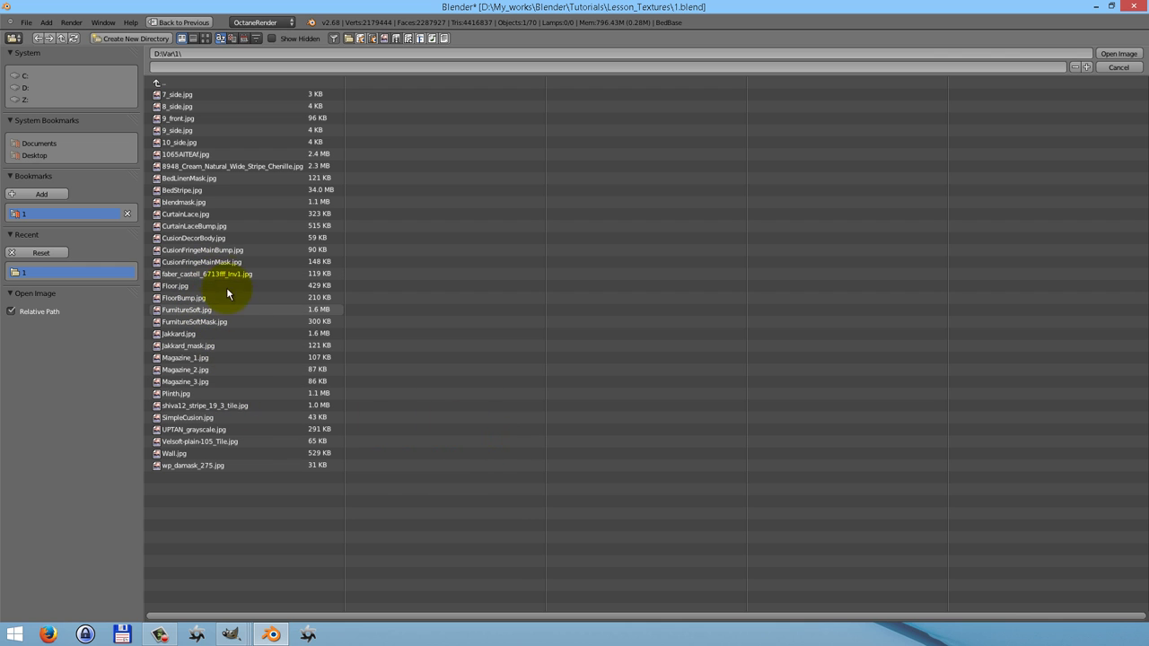
left_click(192, 190)
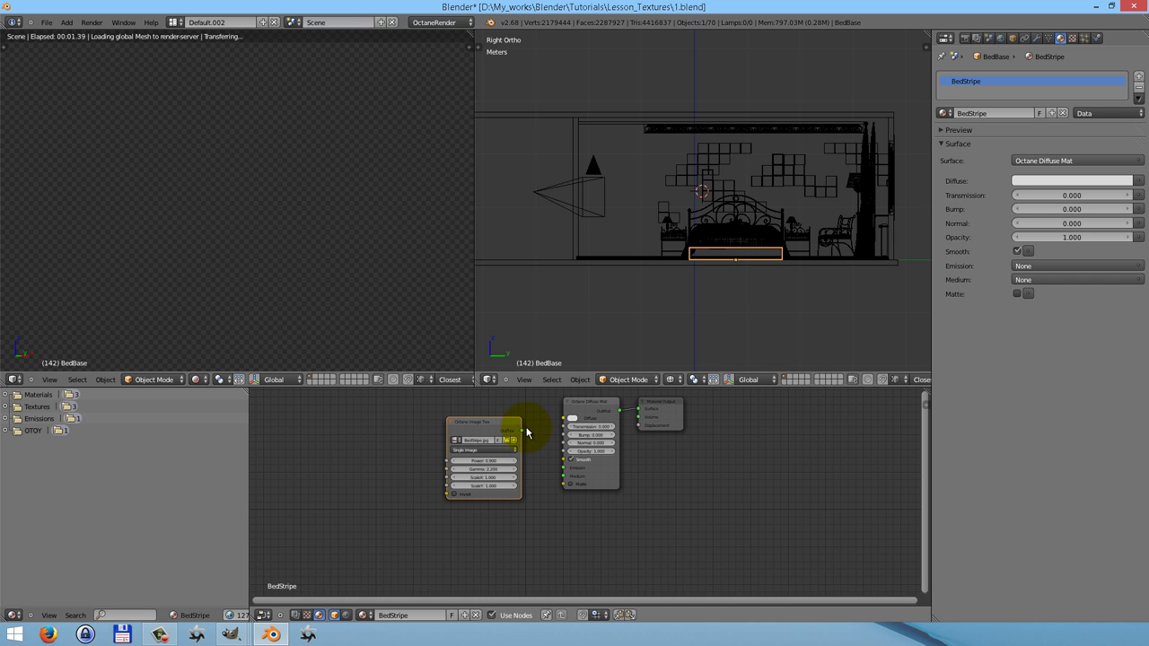
left_click_drag(524, 435, 565, 419)
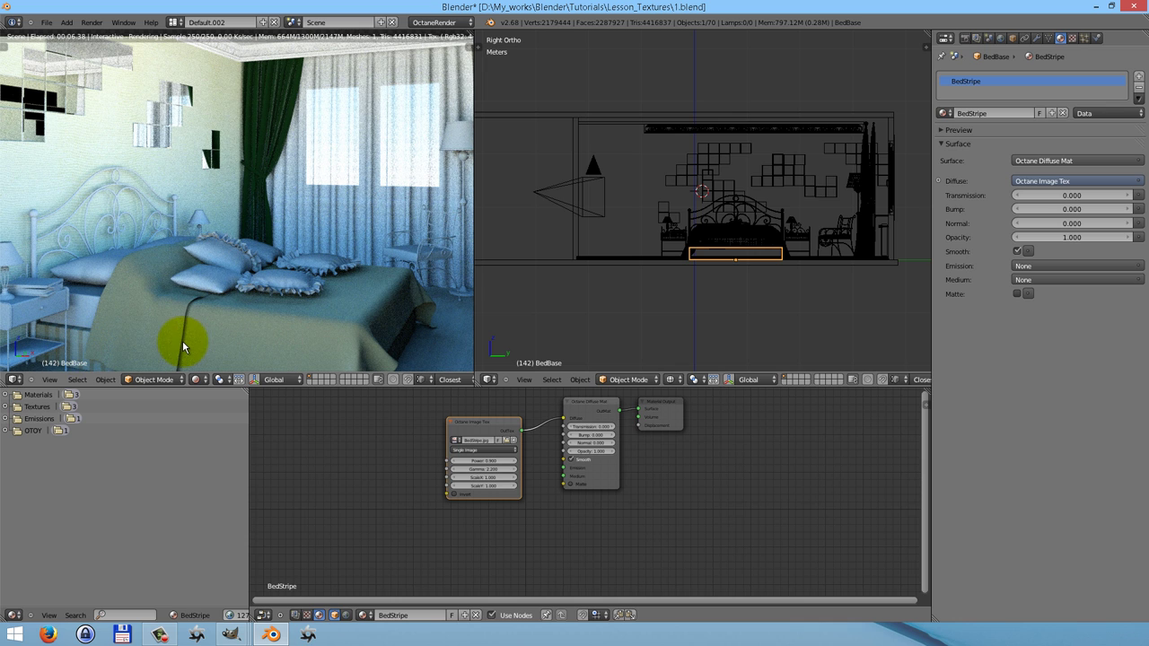
Pause the live render, enable nodes for the big pillow's BedLinen material and set its surface to Octane Mix Material.
right_click(86, 272)
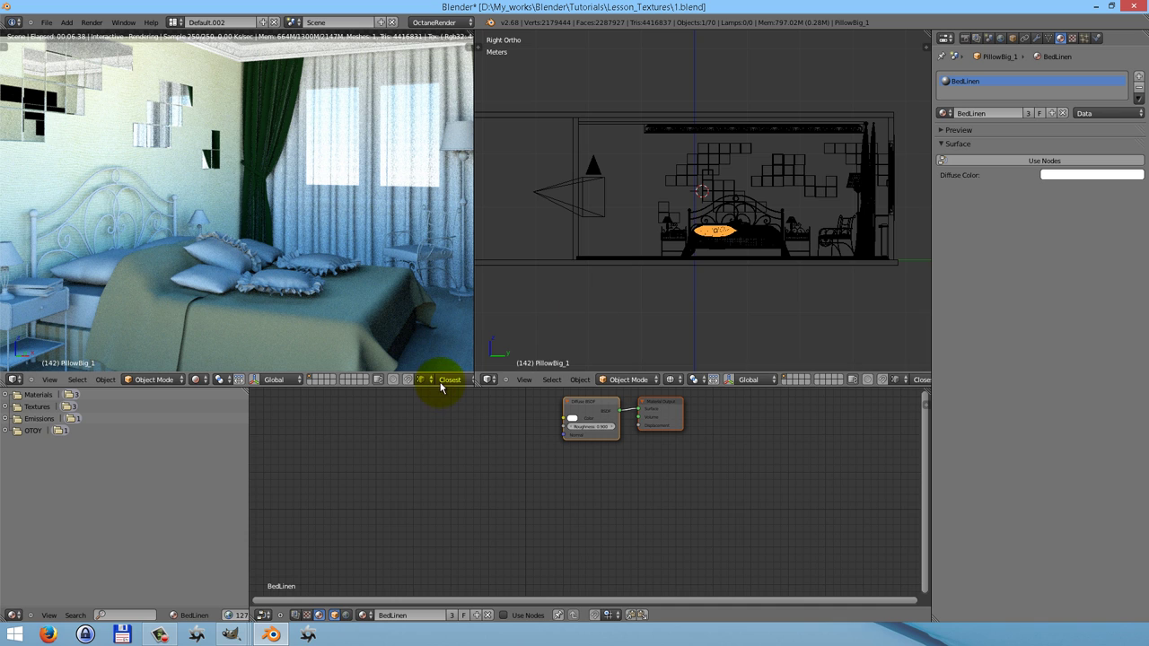
middle_click_drag(432, 380, 311, 378)
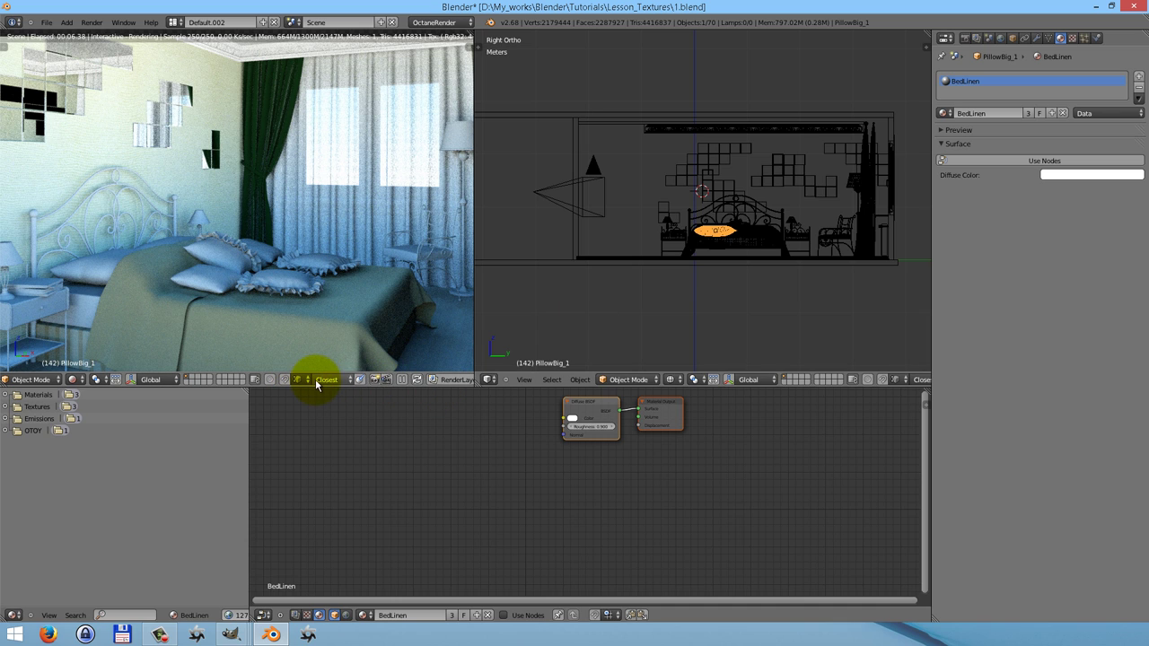
left_click(403, 381)
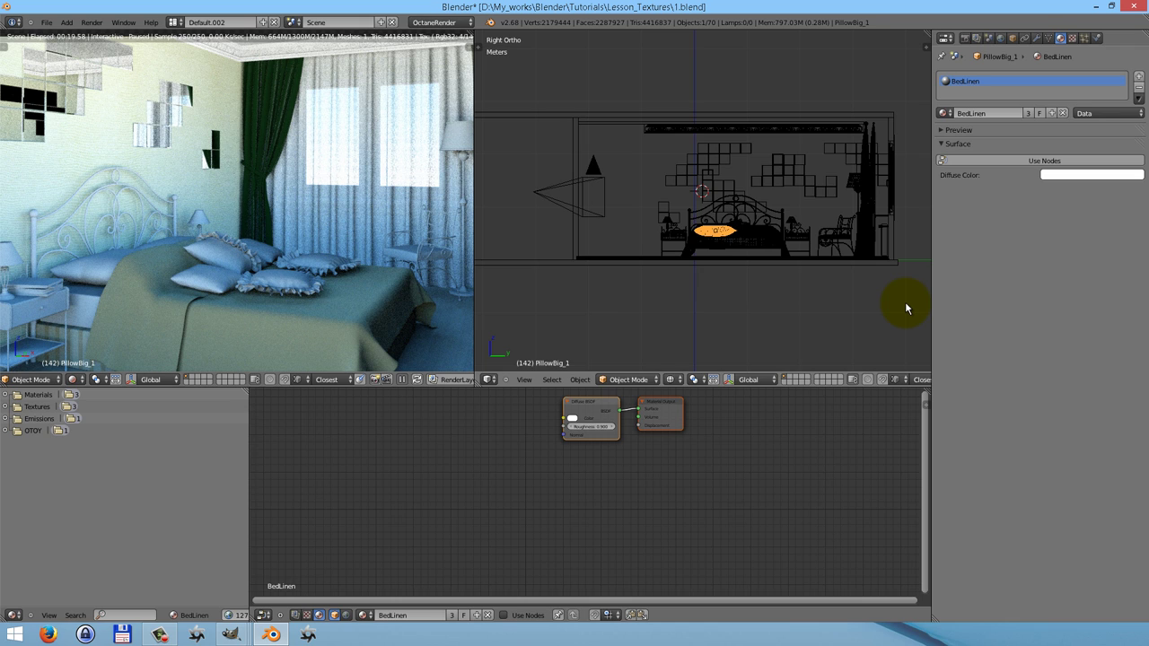
left_click(1022, 164)
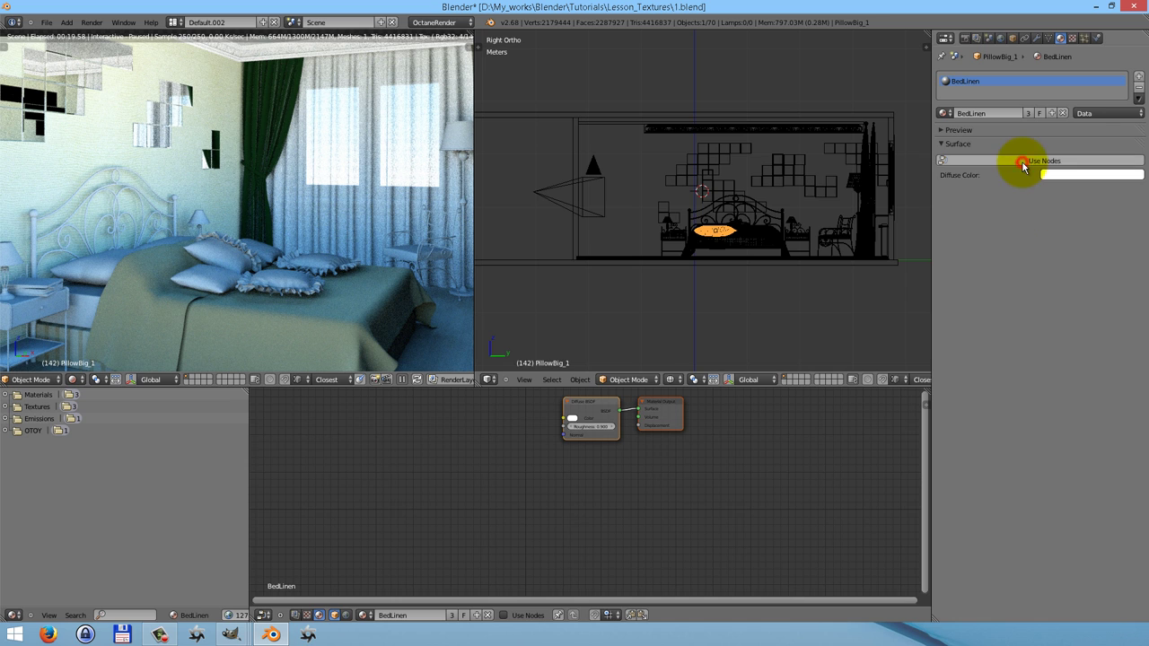
left_click(1052, 161)
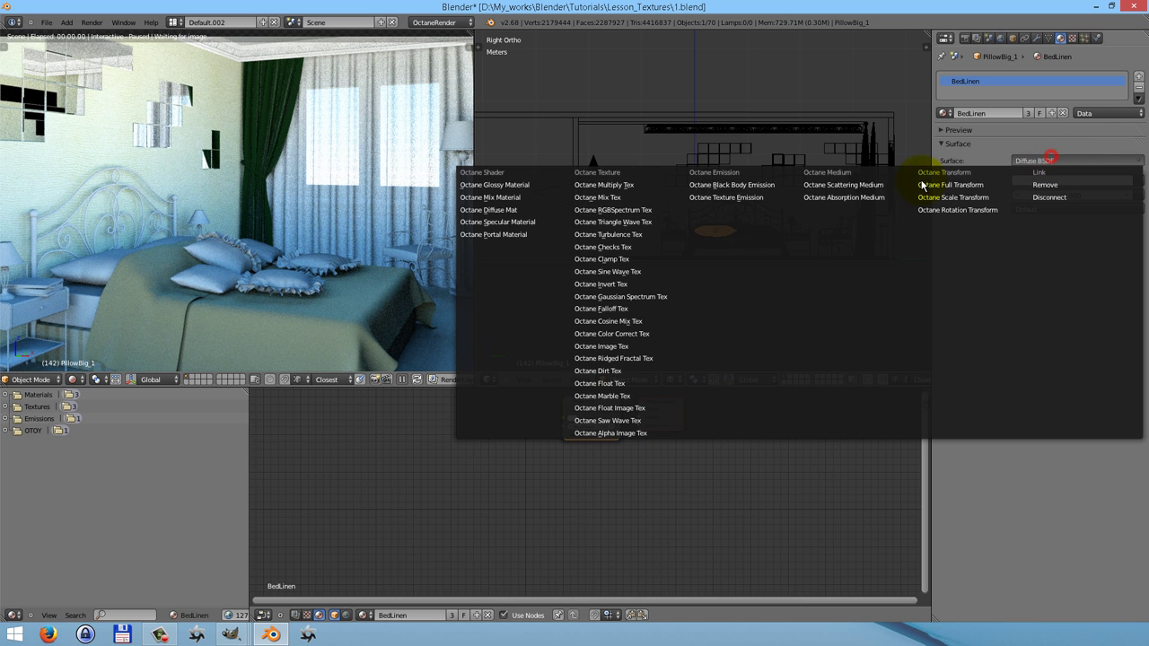
left_click(490, 211)
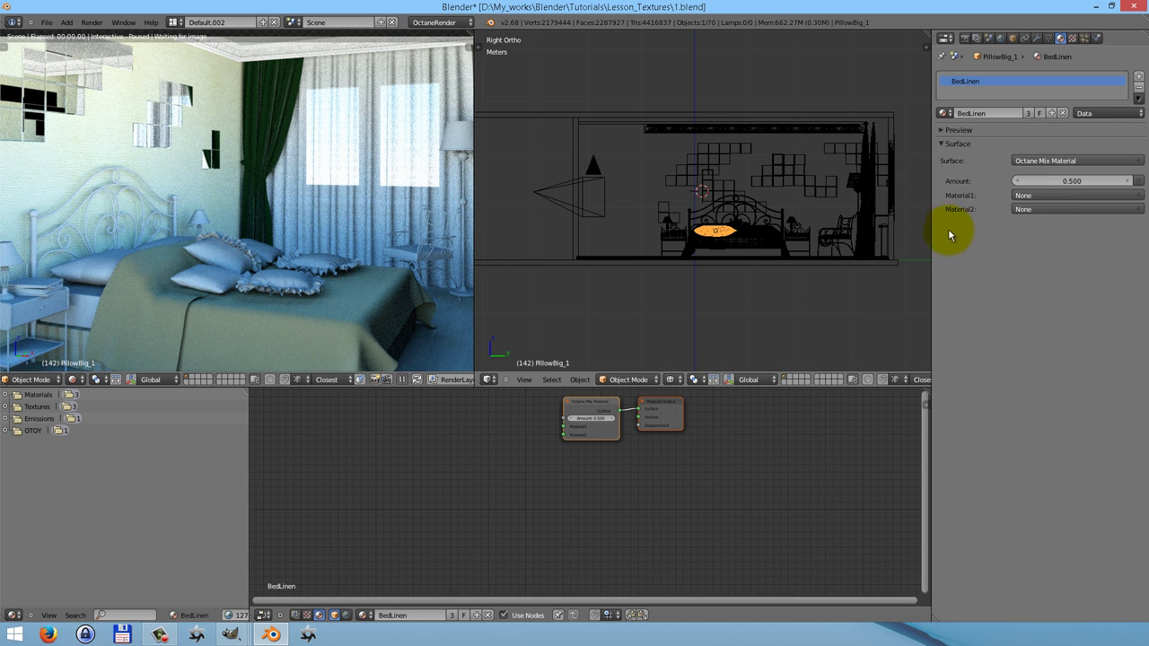
Set both Material1 and Material2 of the BedLinen mix to Octane Mix Material.
left_click(1043, 199)
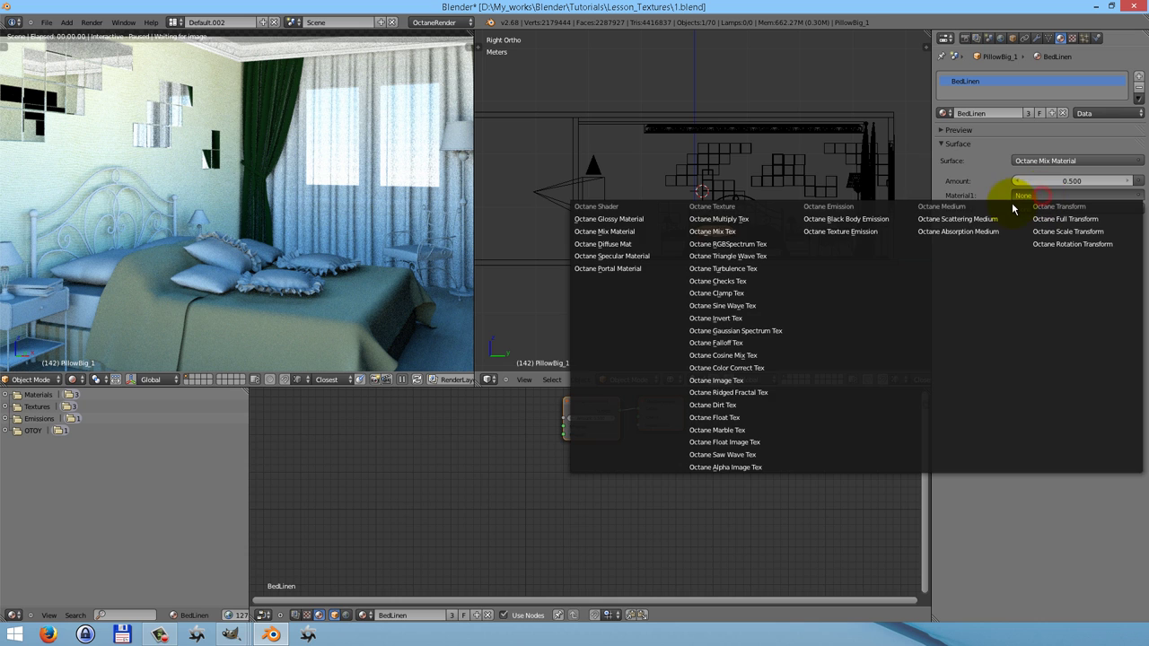
left_click(649, 231)
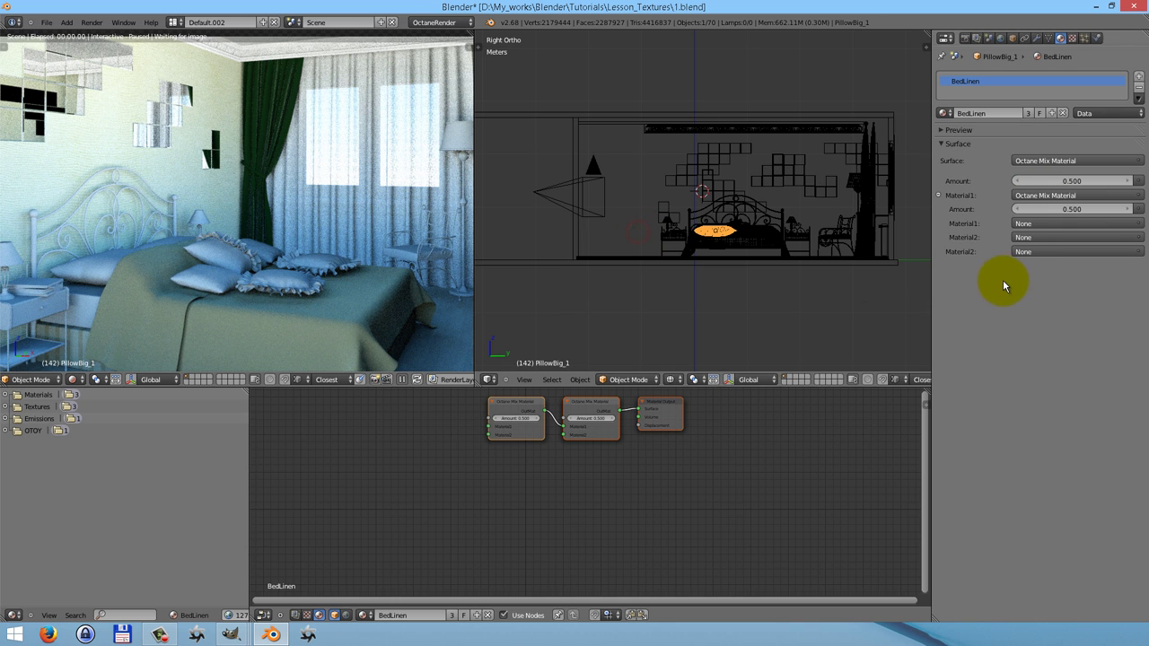
left_click(1032, 252)
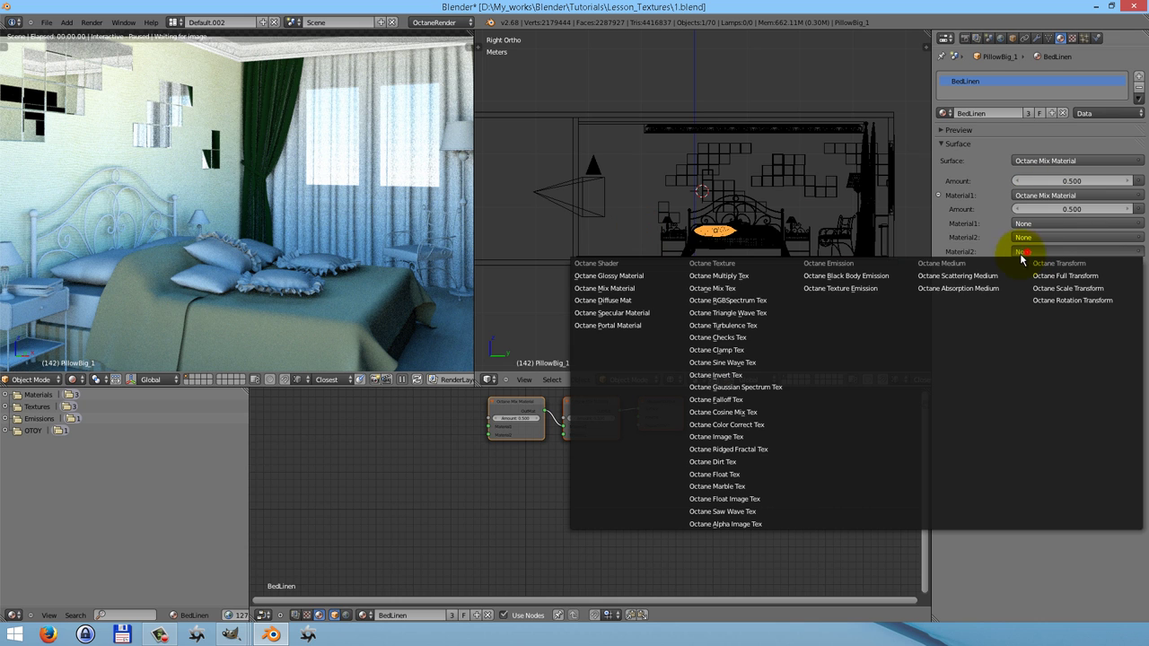
left_click(614, 288)
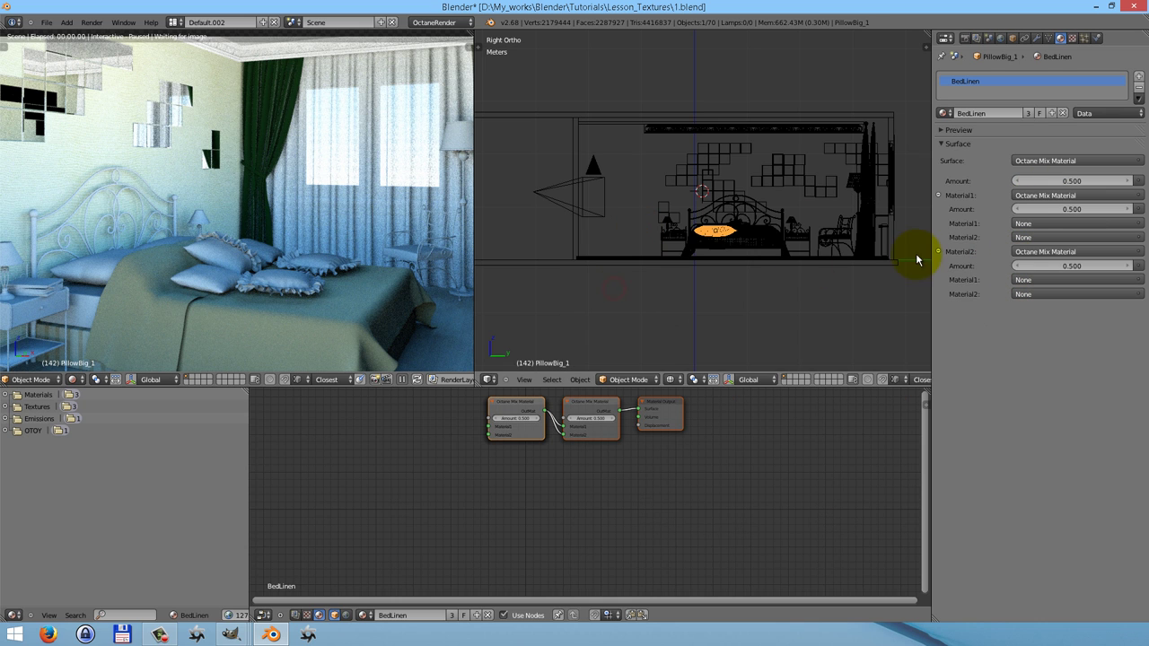
Assign Octane Diffuse Mat to both material slots of the first nested BedLinen mix.
left_click(1034, 226)
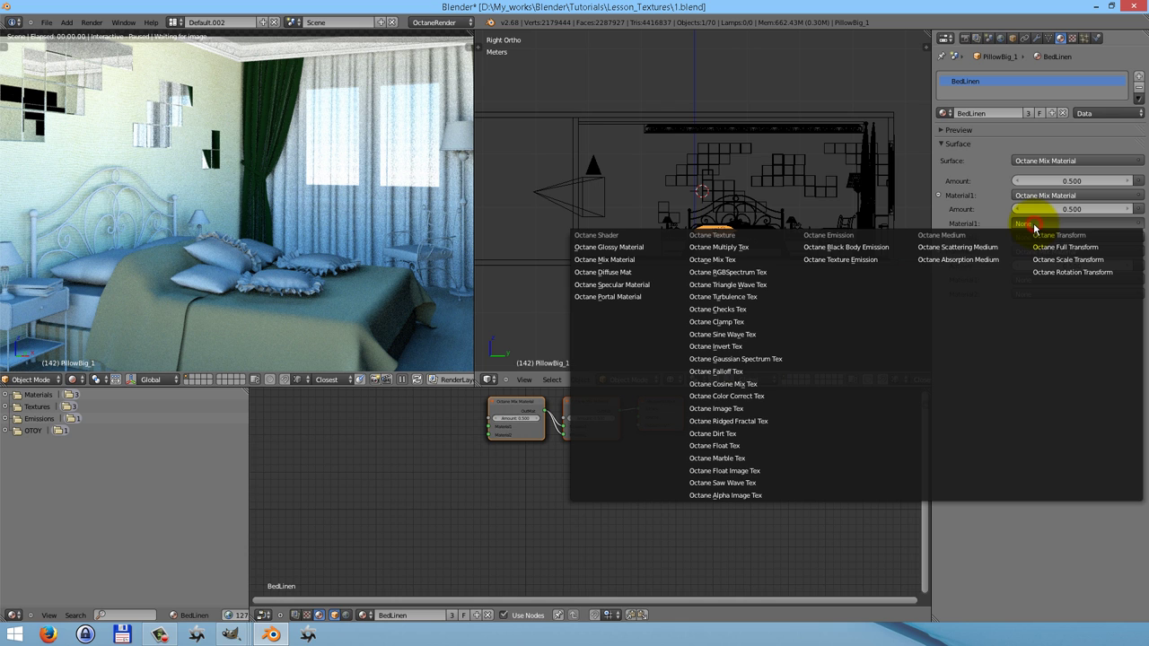
left_click(630, 273)
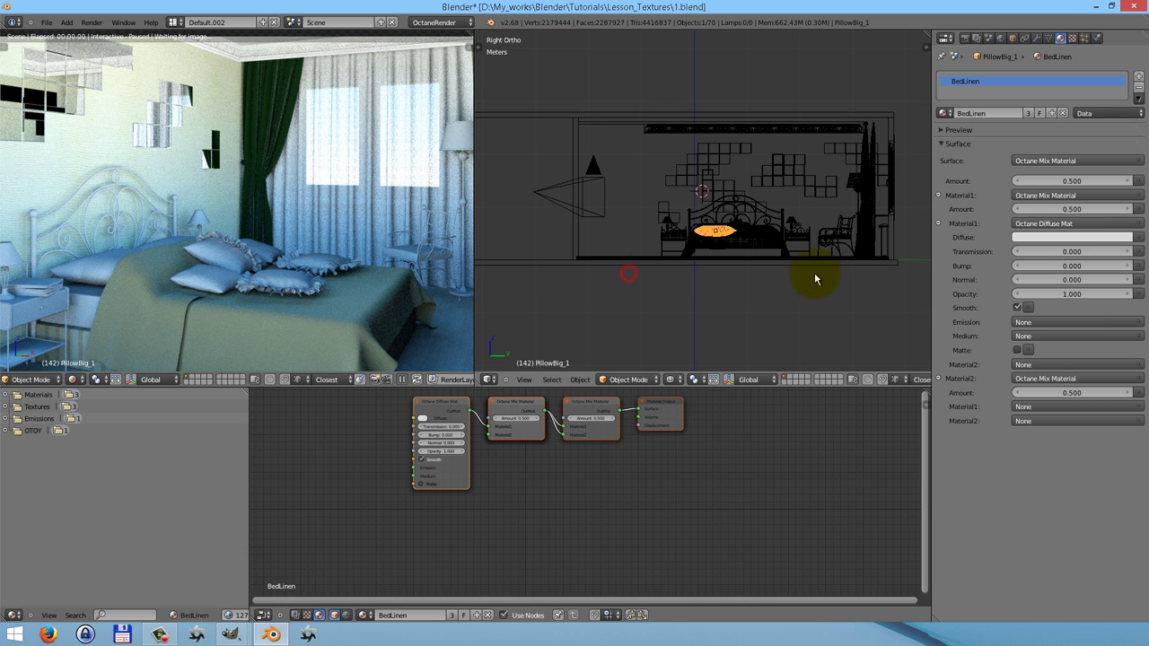
left_click(1052, 367)
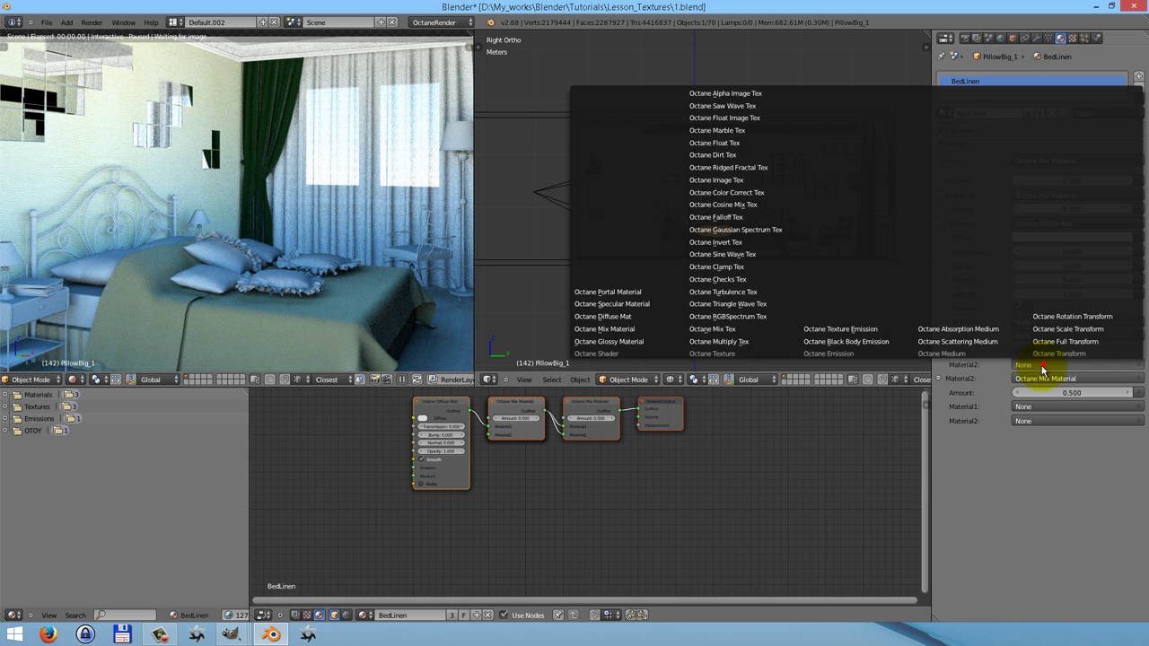
left_click(621, 319)
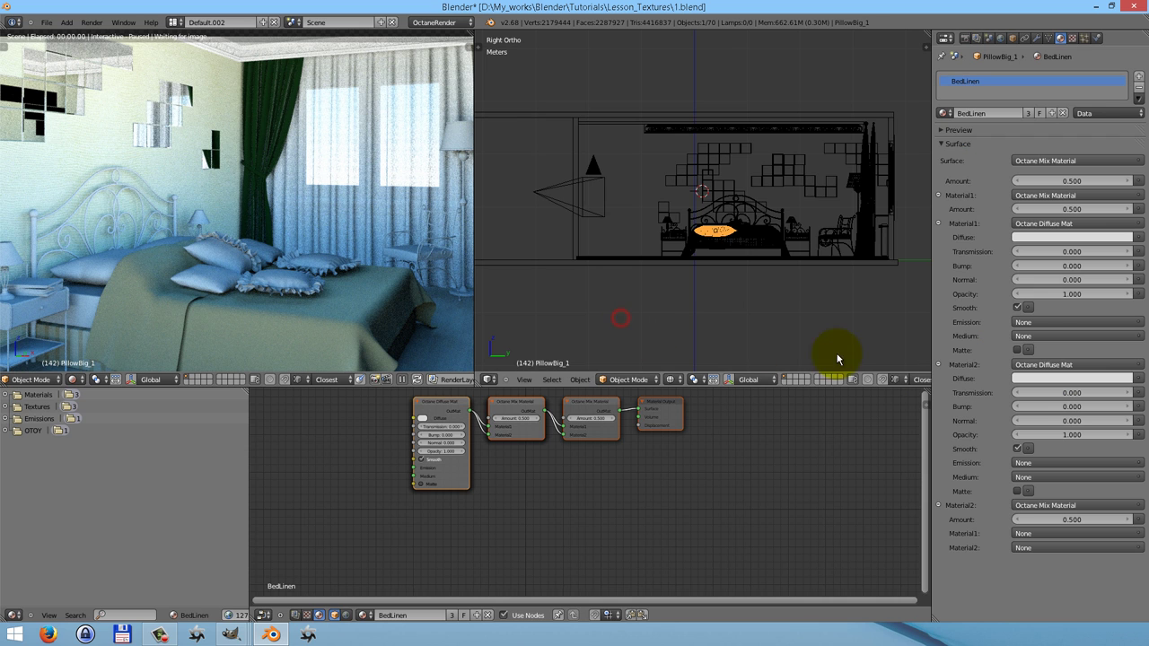
Assign Octane Glossy Material to both material slots of the second nested BedLinen mix.
left_click(1017, 534)
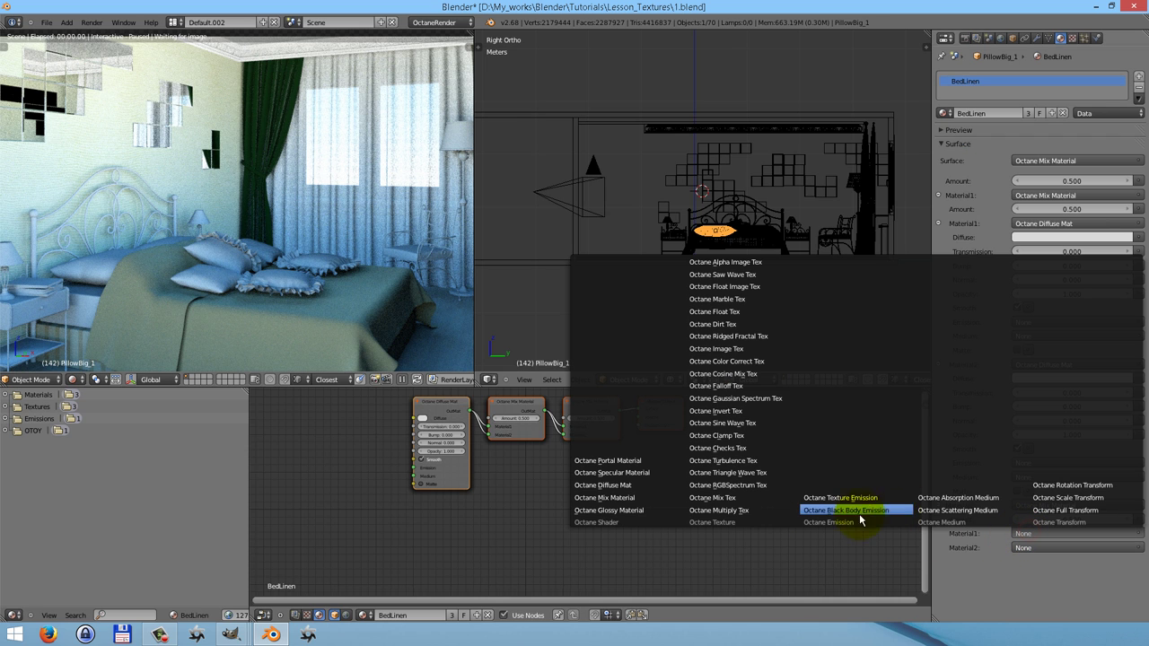
left_click(630, 510)
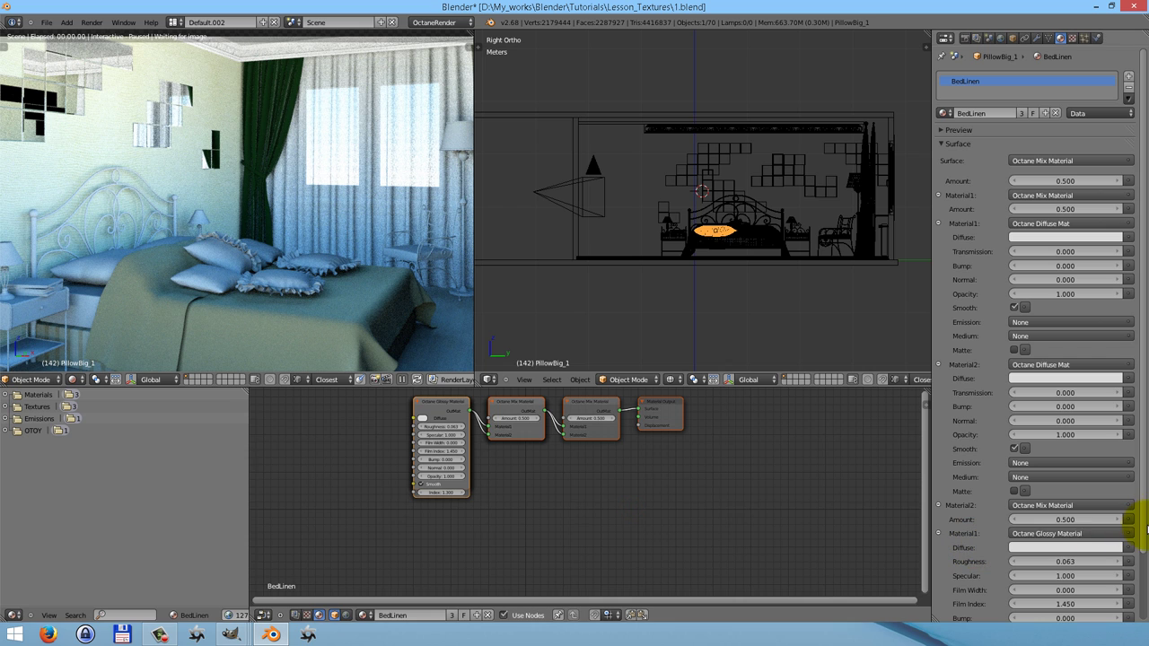
scroll(1145, 536, "down", 3)
left_click(1037, 615)
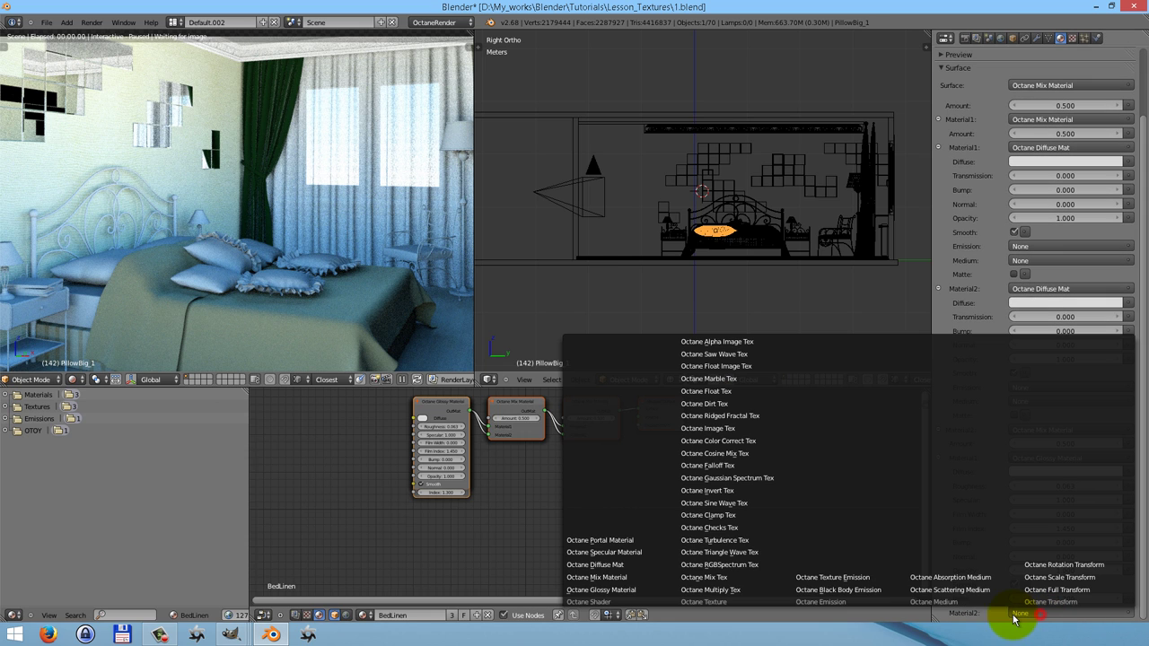
left_click(601, 579)
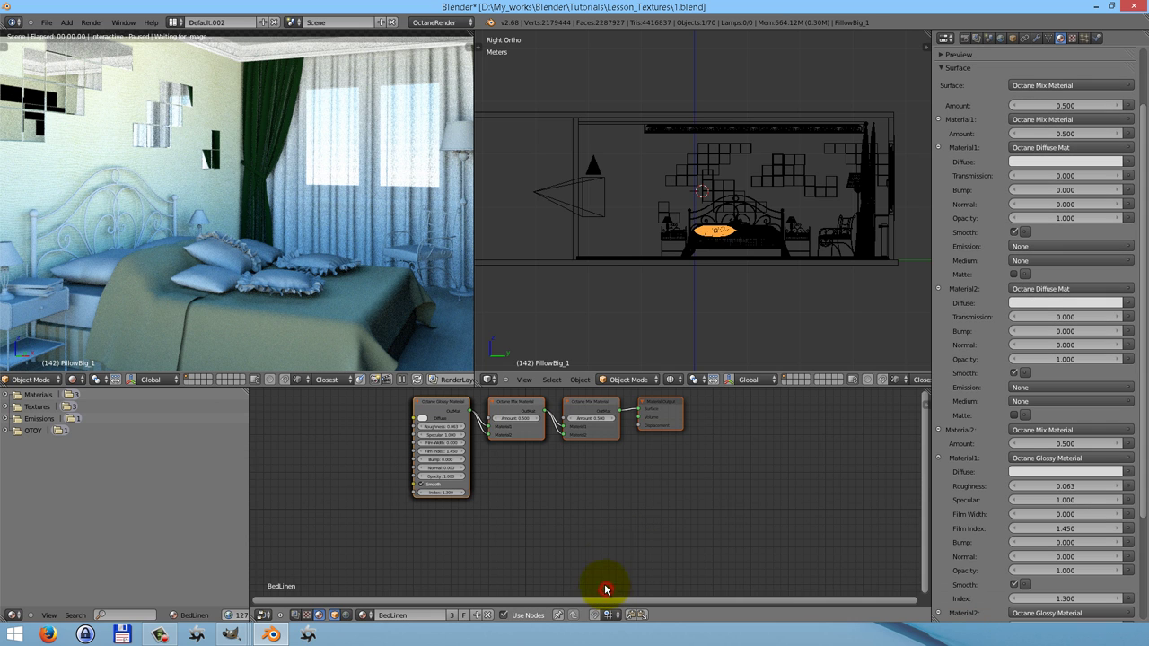
Spread out the BedLinen output node and the overlapping Octane Mix Material nodes so each one stands separately.
left_click_drag(665, 413, 890, 430)
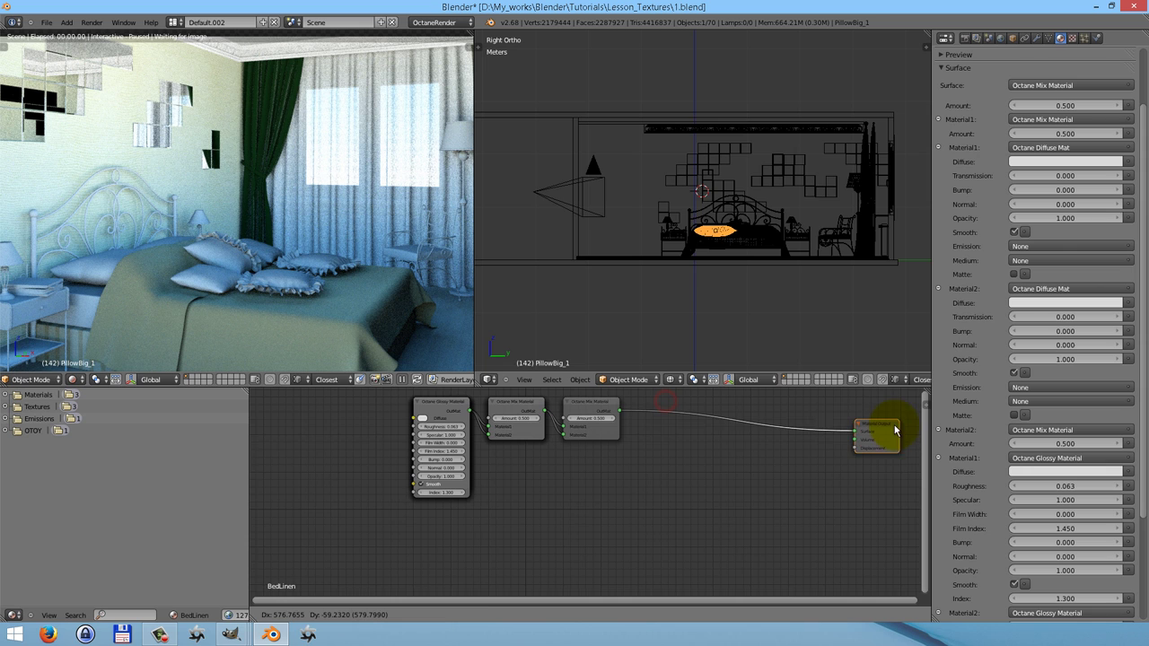
left_click(623, 416)
left_click_drag(623, 416, 767, 516)
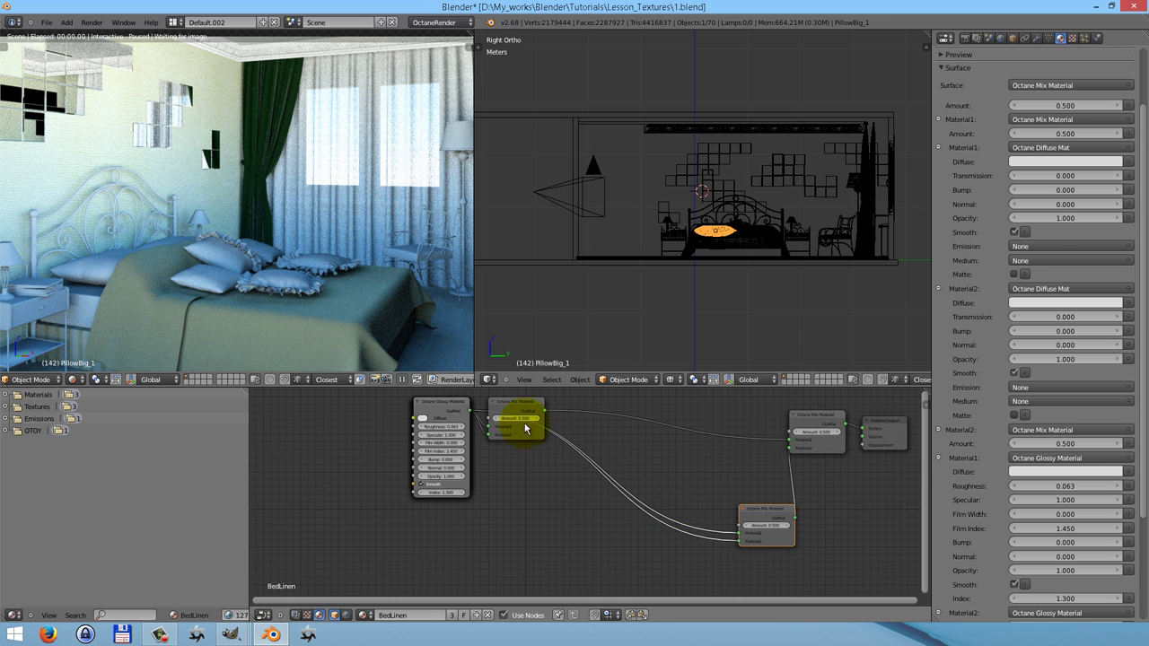
left_click_drag(527, 405, 697, 414)
Separate the two stacked Octane Glossy Material nodes and place them beside the lower mix node.
left_click(436, 418)
key("shift+d")
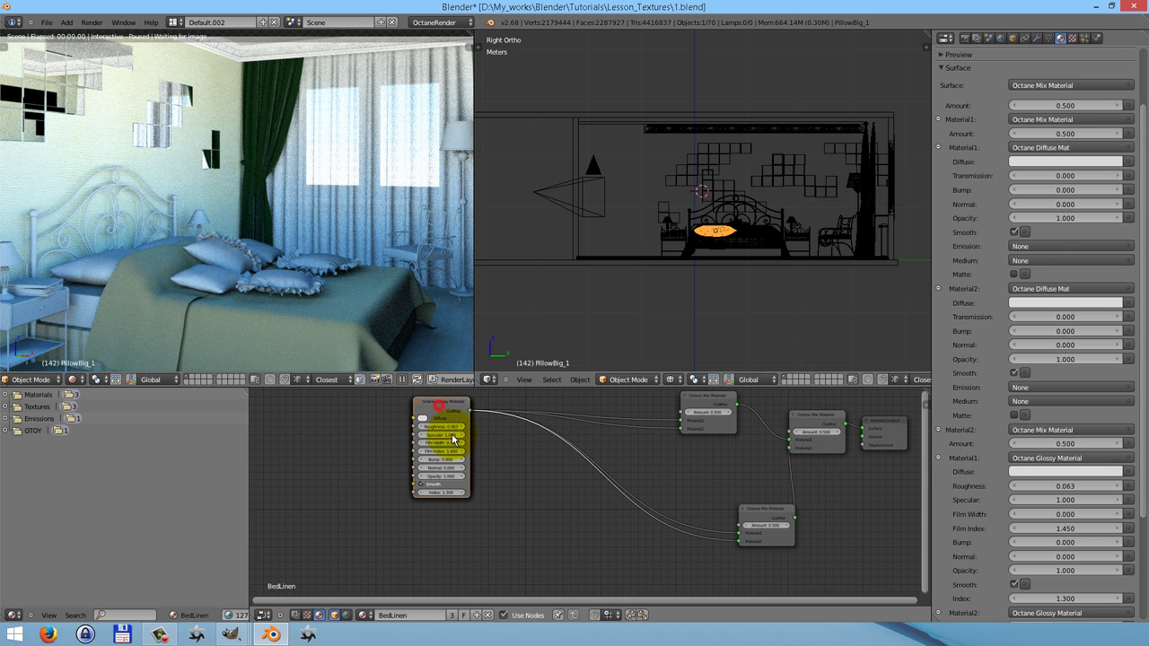
left_click(718, 614)
left_click(437, 405)
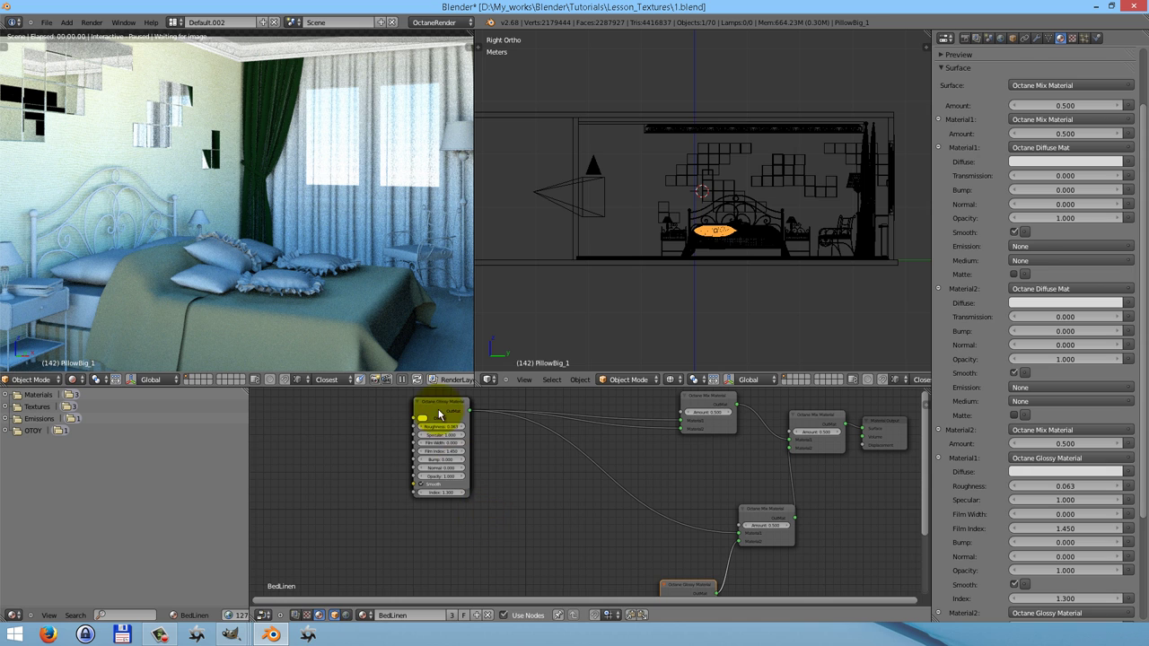
key("shift+d")
left_click(589, 509)
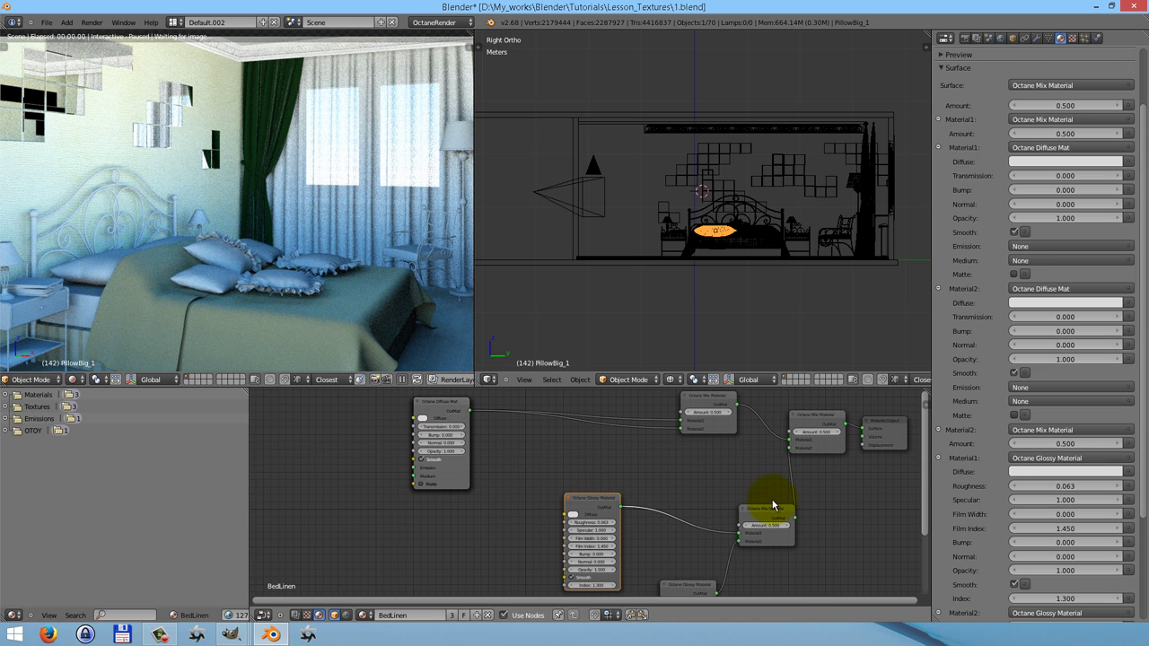
Separate the two stacked Octane Diffuse Mat nodes and arrange them before the upper mix node.
left_click(437, 420)
key("shift+d")
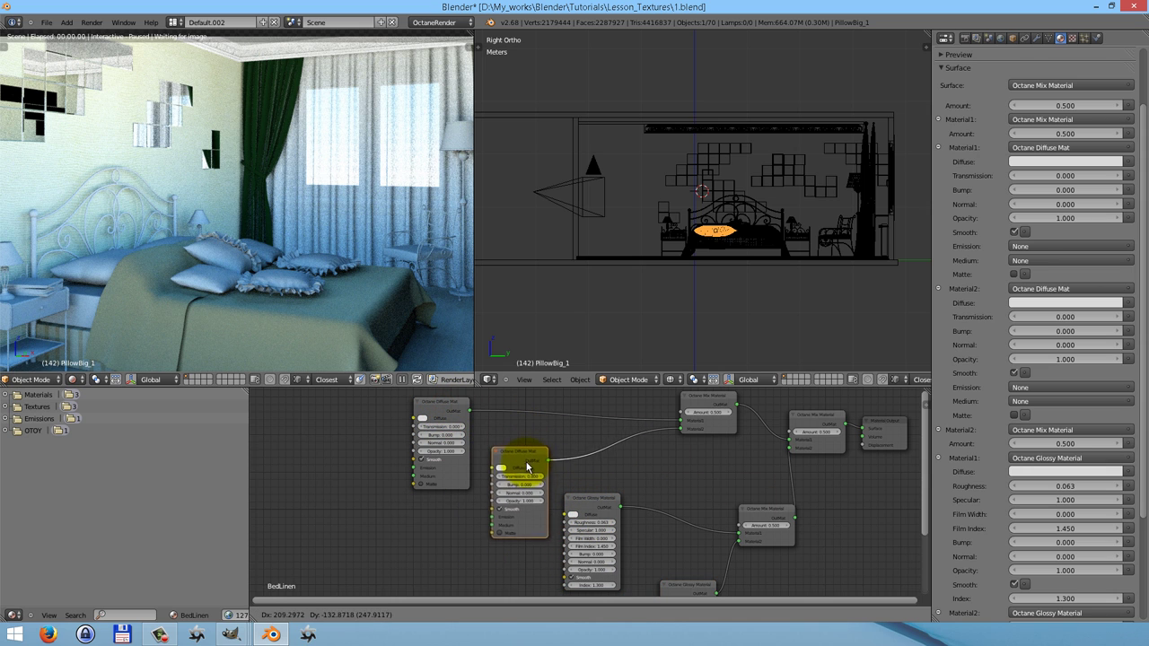
left_click(521, 461)
left_click(448, 410)
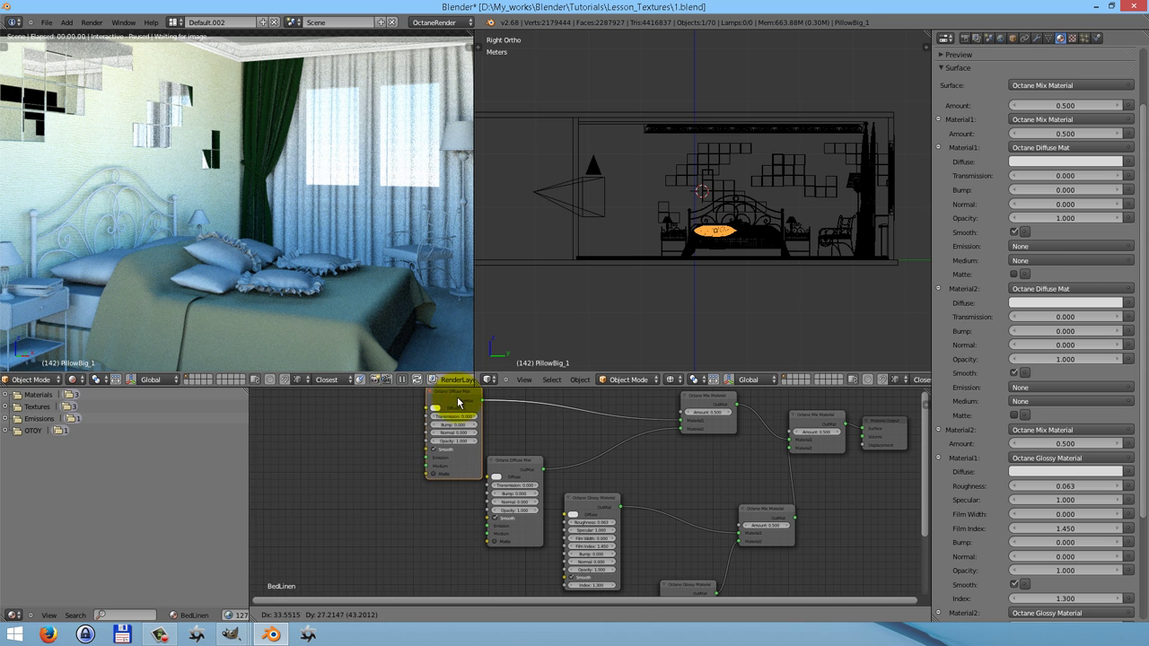
scroll(428, 414, "down", 2)
left_click(478, 454, "shift")
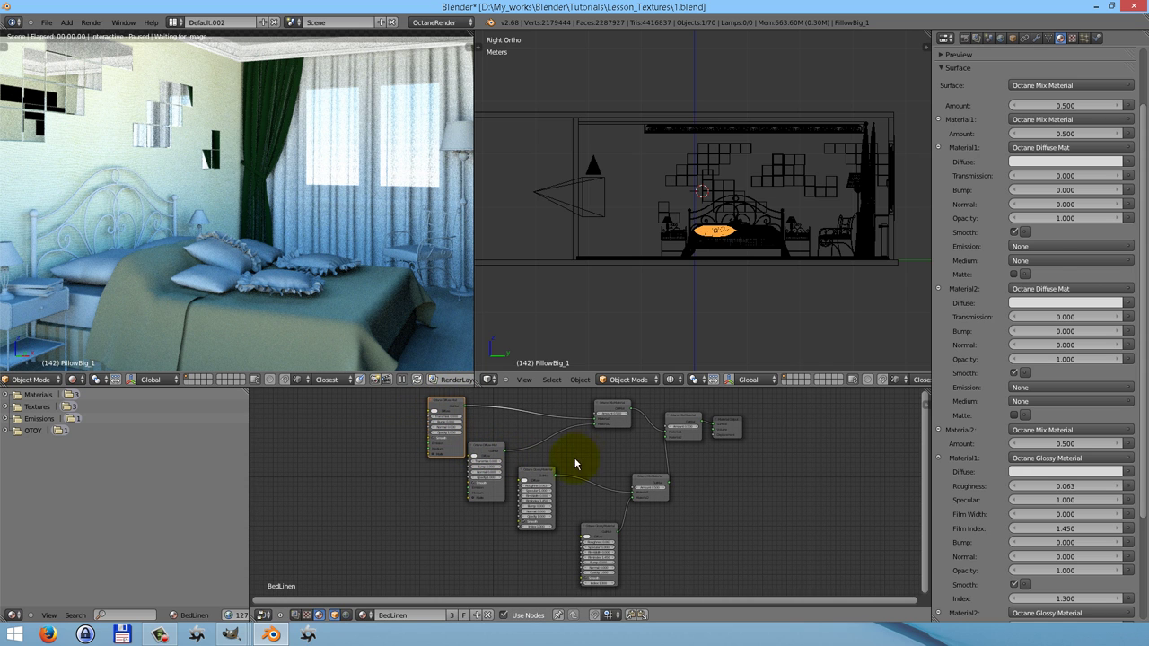
Move the Material Output and the final Octane Mix Material node further away from the nested mixes to make room.
left_click_drag(725, 426, 829, 427)
left_click(683, 428)
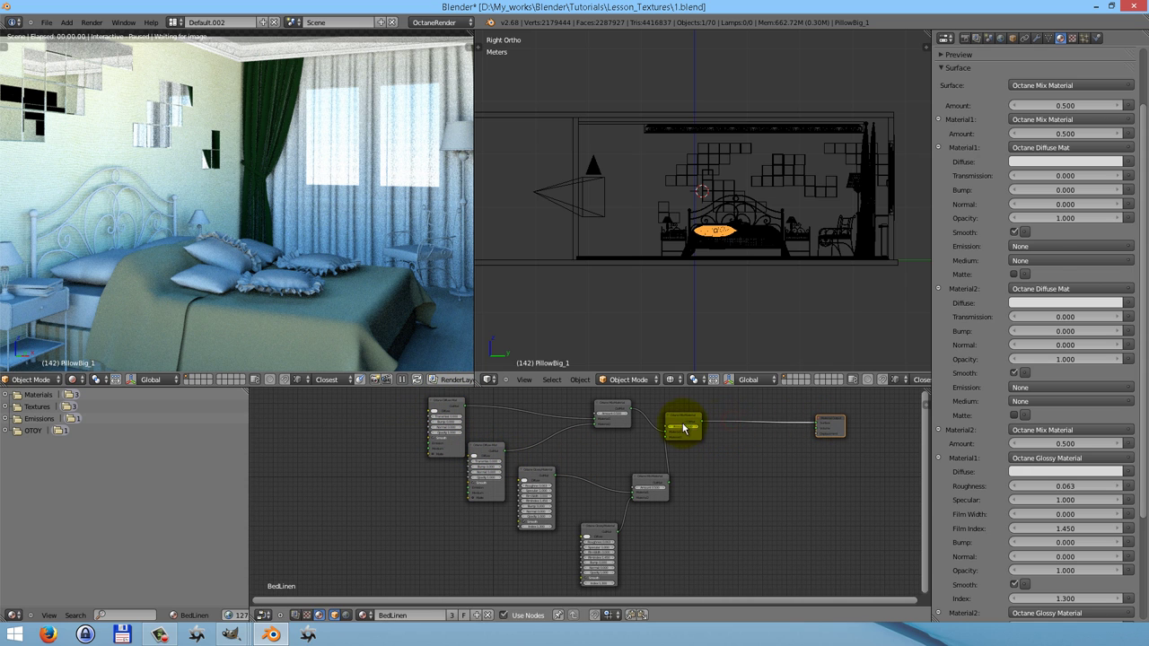
left_click_drag(701, 423, 788, 429)
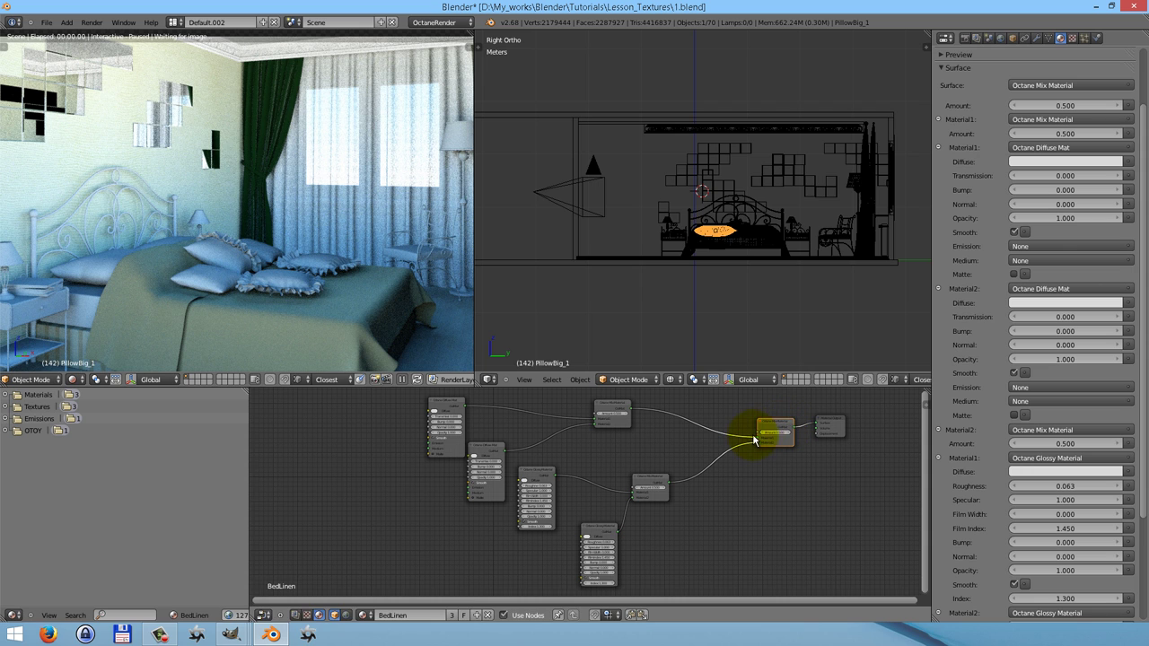
Add an Octane Float Image Tex node and connect it to the Amount input of the final Octane Mix Material.
scroll(773, 440, "up", 3)
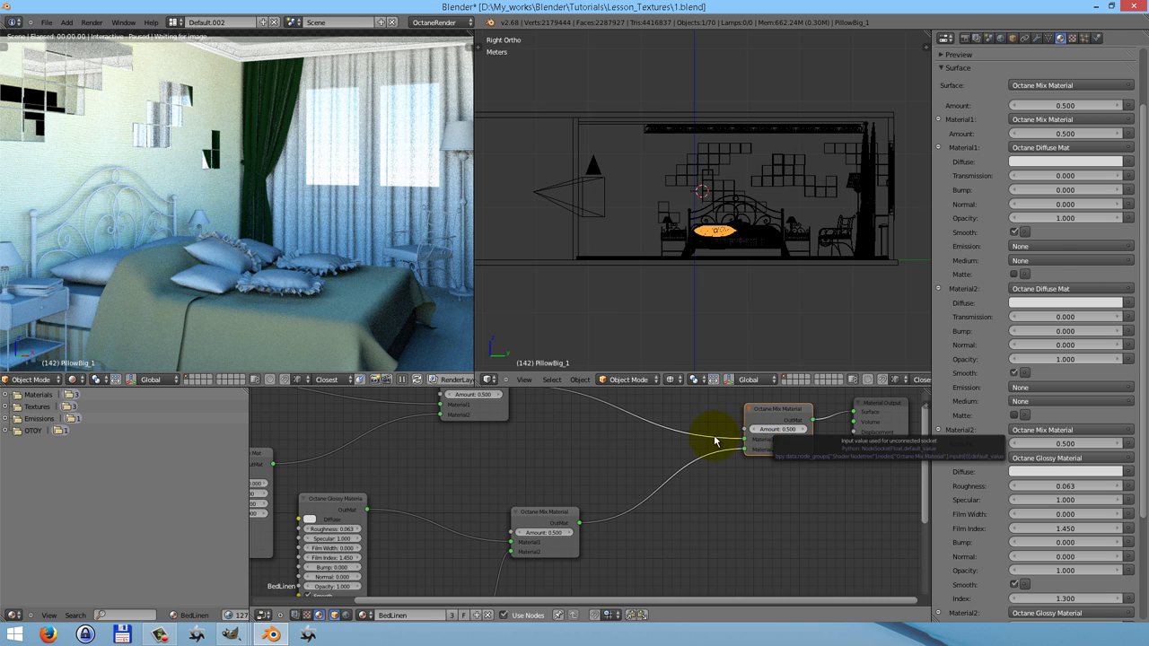
key("shift+a")
mouse_move(658, 438)
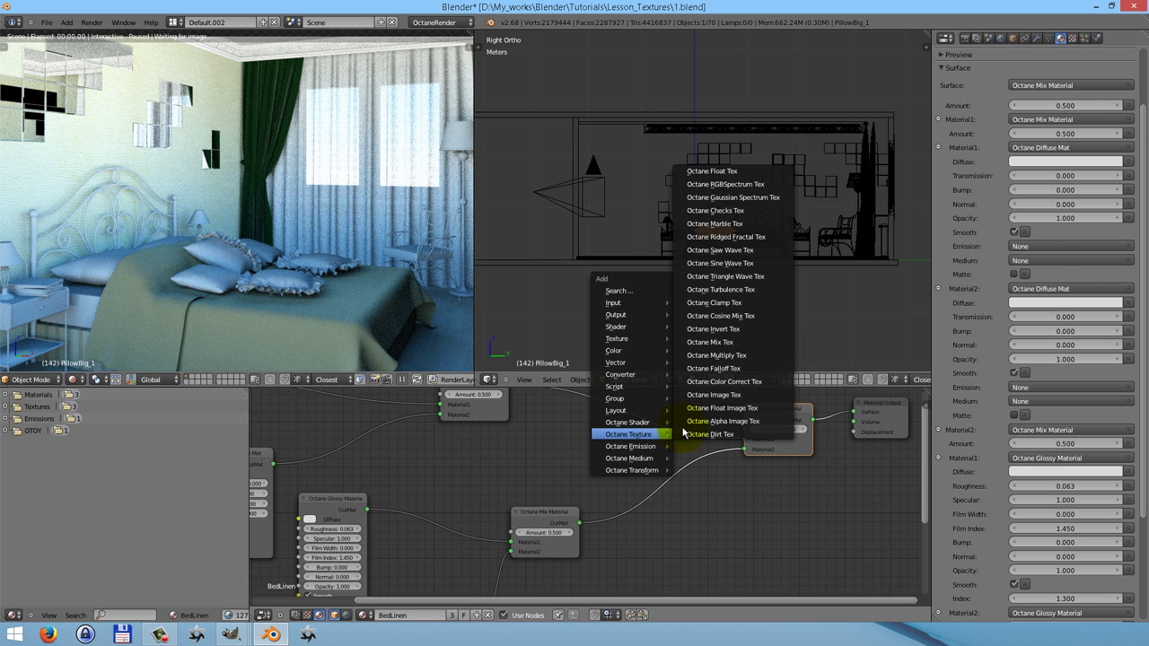
left_click(715, 408)
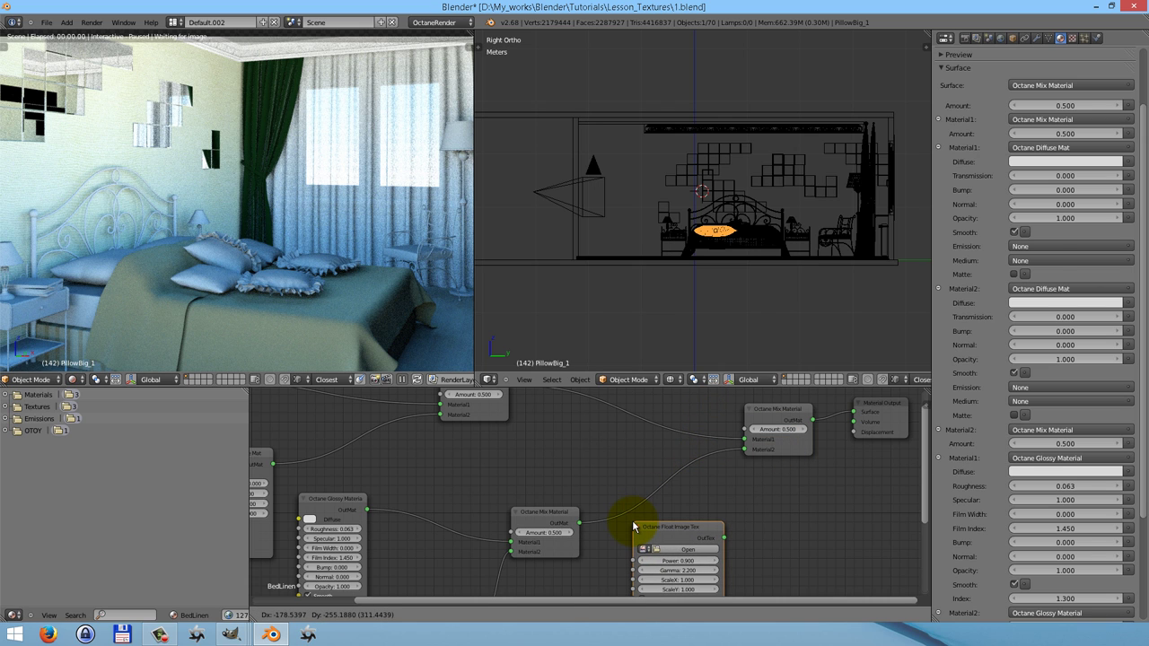
left_click(633, 523)
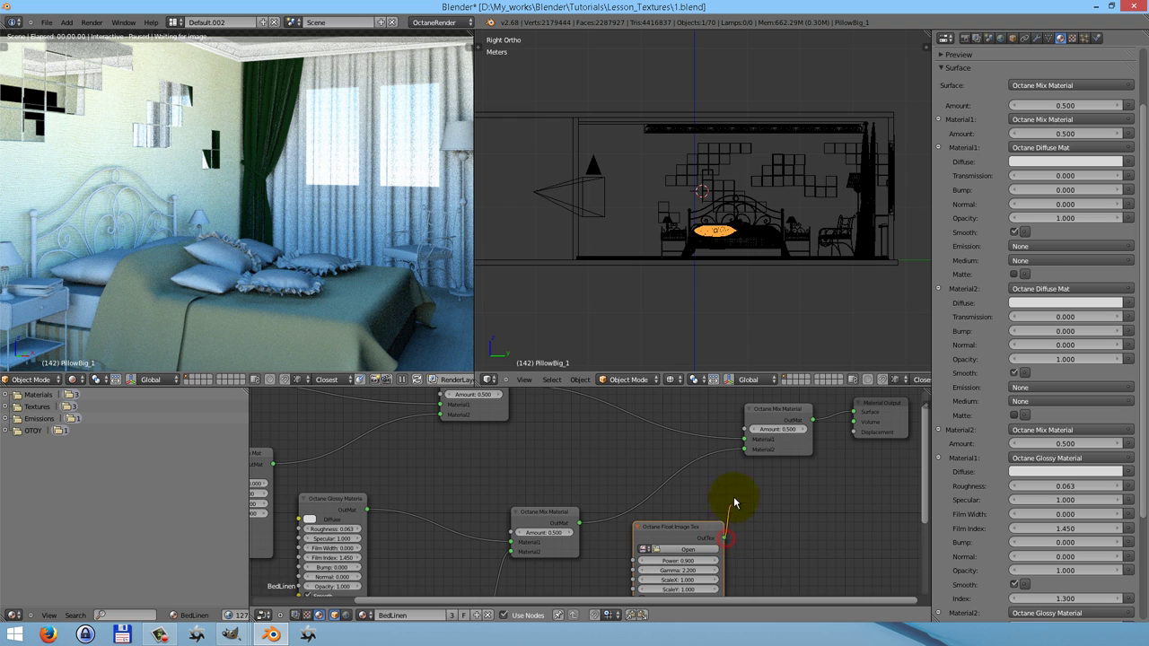
left_click_drag(738, 430, 737, 428)
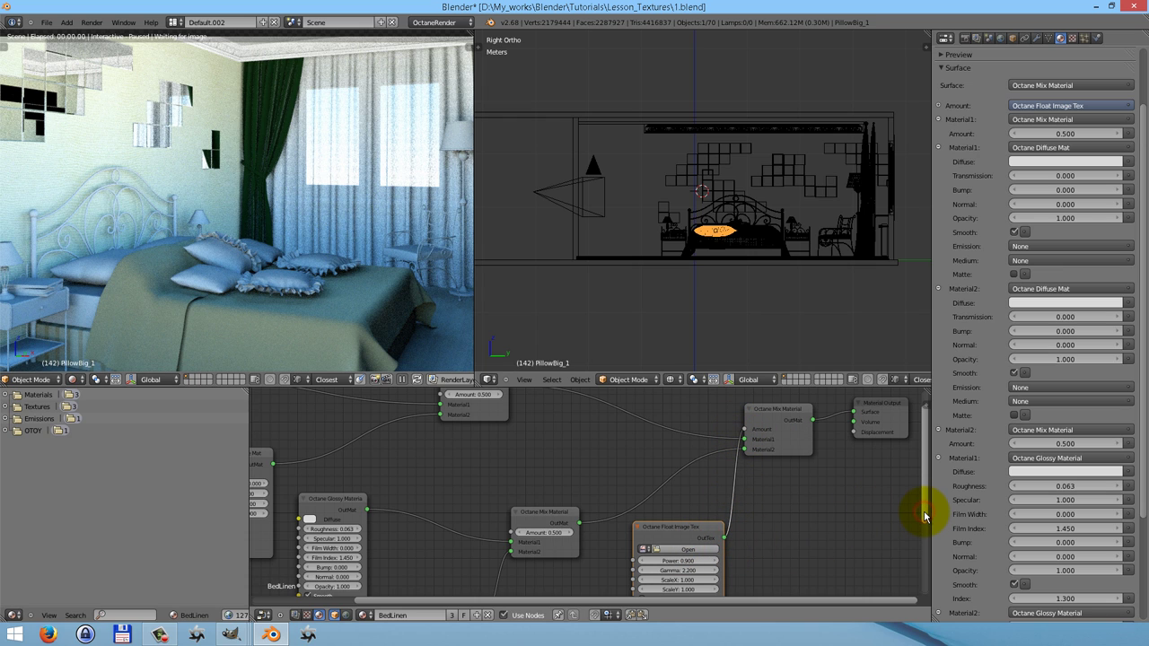
Color the first Octane Diffuse Mat dark olive, about RGB 0.093, 0.108, 0.057, and the second one pale beige.
left_click_drag(924, 523, 942, 487)
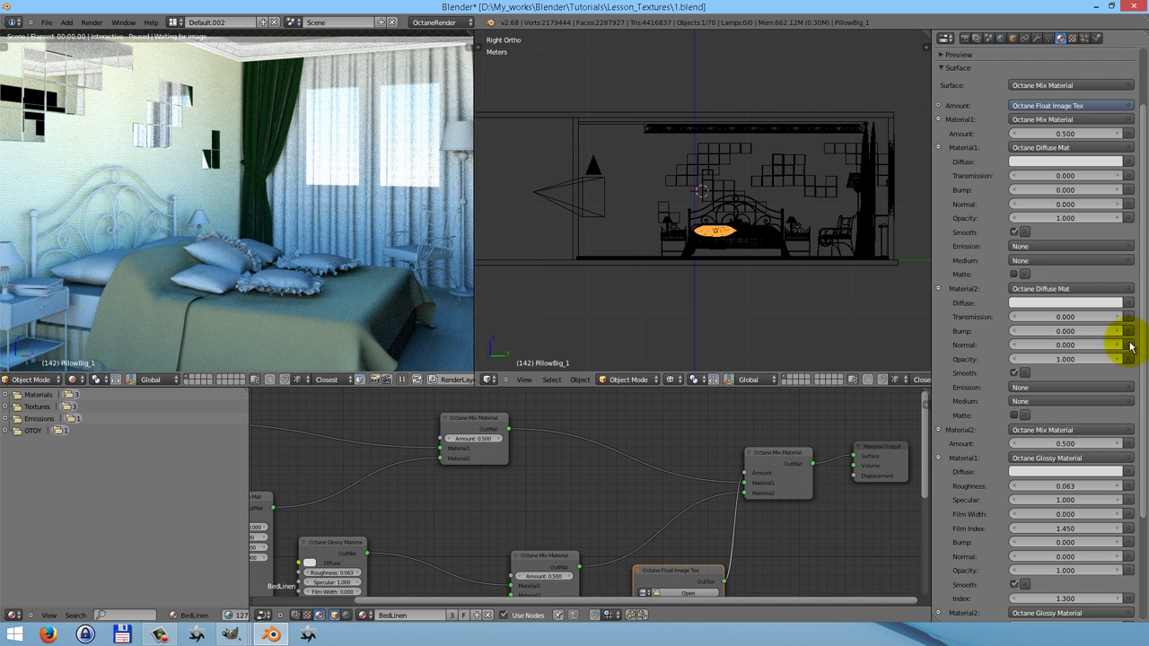
left_click_drag(1142, 225, 1138, 184)
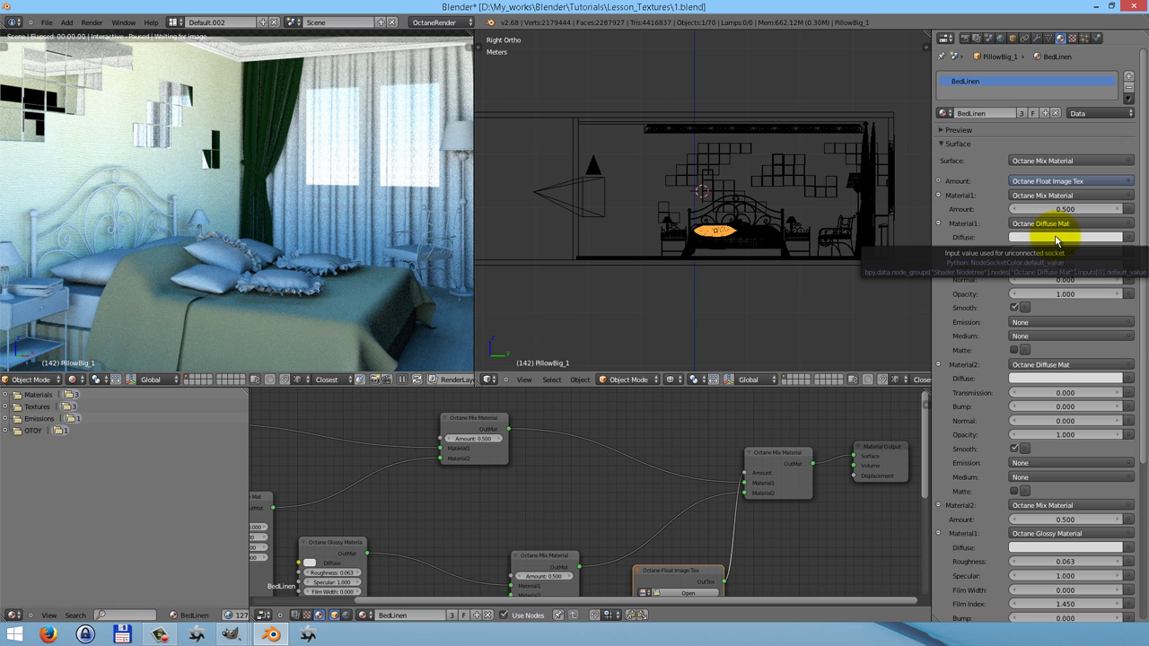
left_click(1055, 238)
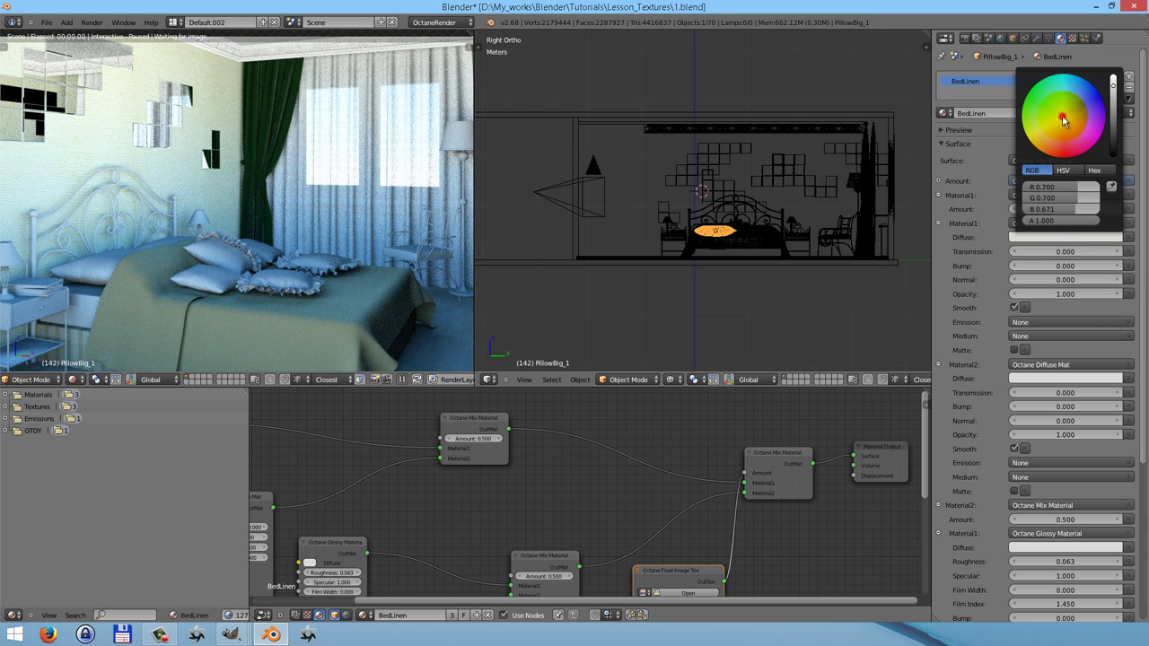
left_click_drag(1064, 116, 1048, 129)
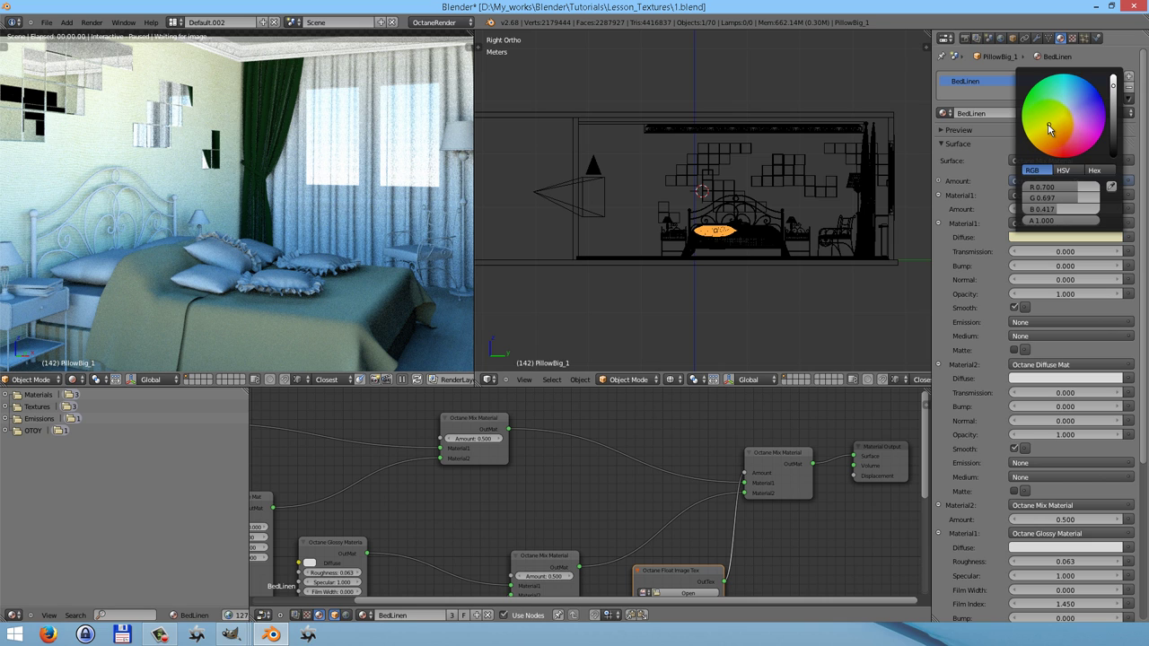
left_click_drag(1113, 85, 1114, 128)
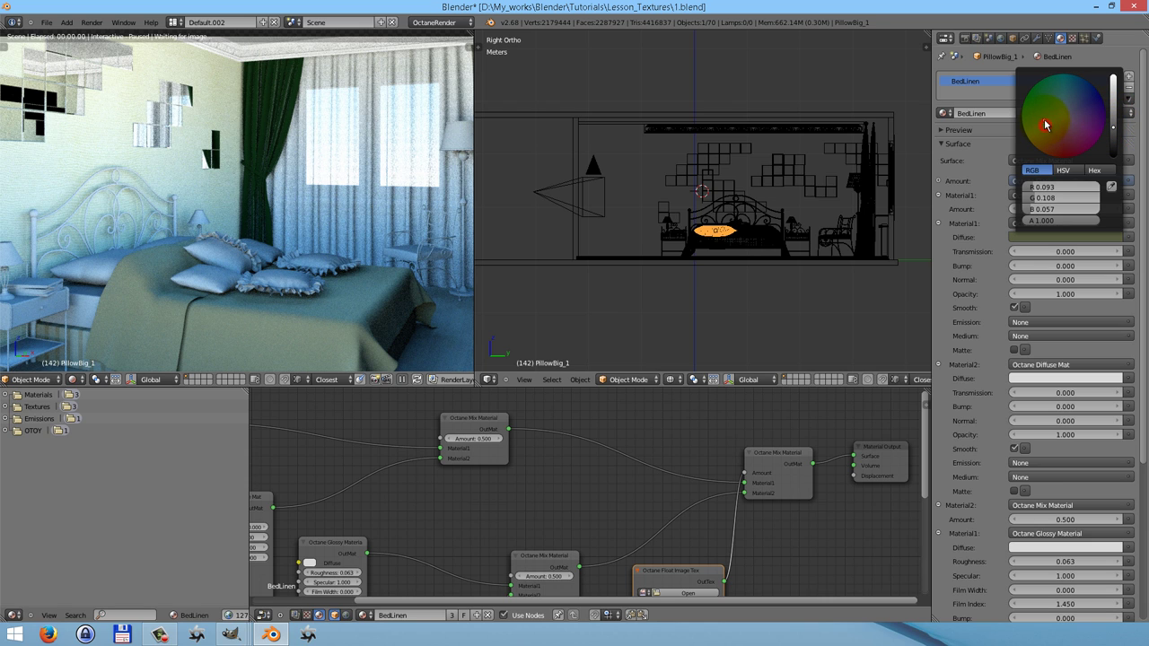
left_click(1058, 383)
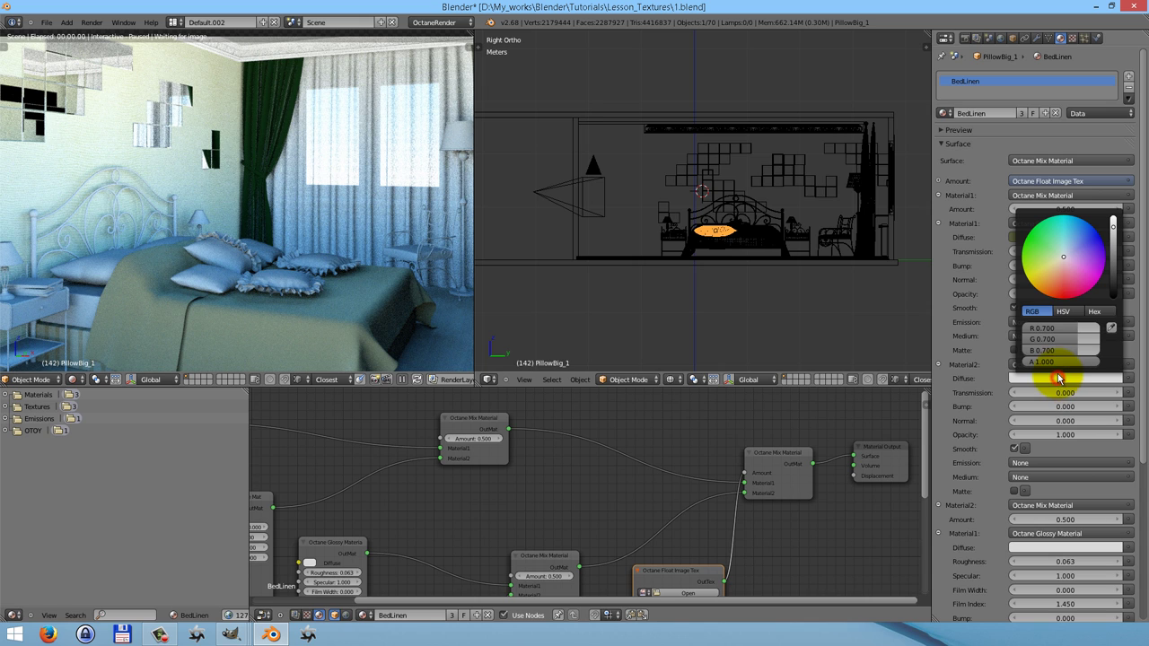
left_click_drag(1062, 262, 1057, 267)
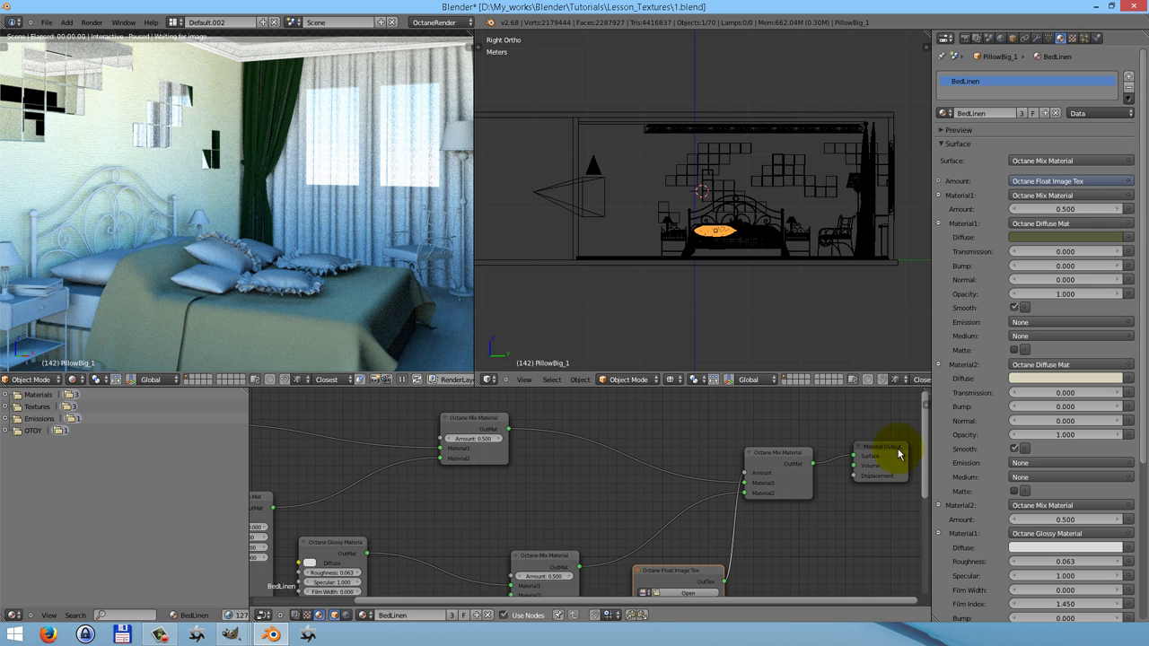
Add an Octane Falloff Tex node and connect it to the Amount input of the mix combining the two diffuse materials.
left_click_drag(788, 605, 624, 603)
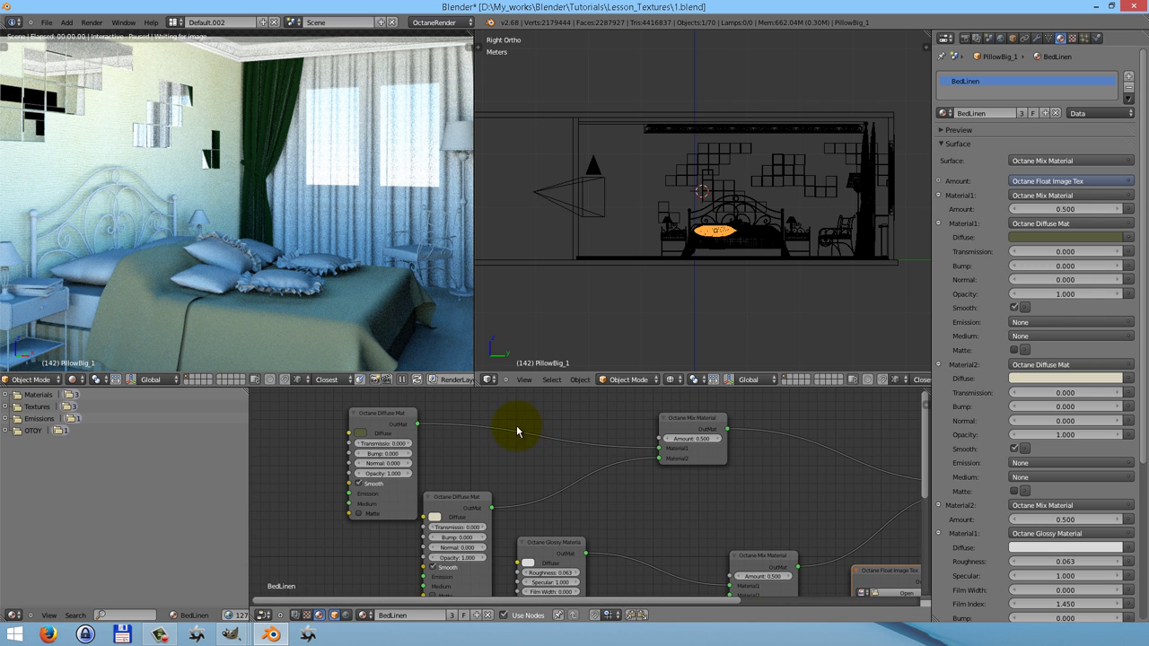
key("shift+a")
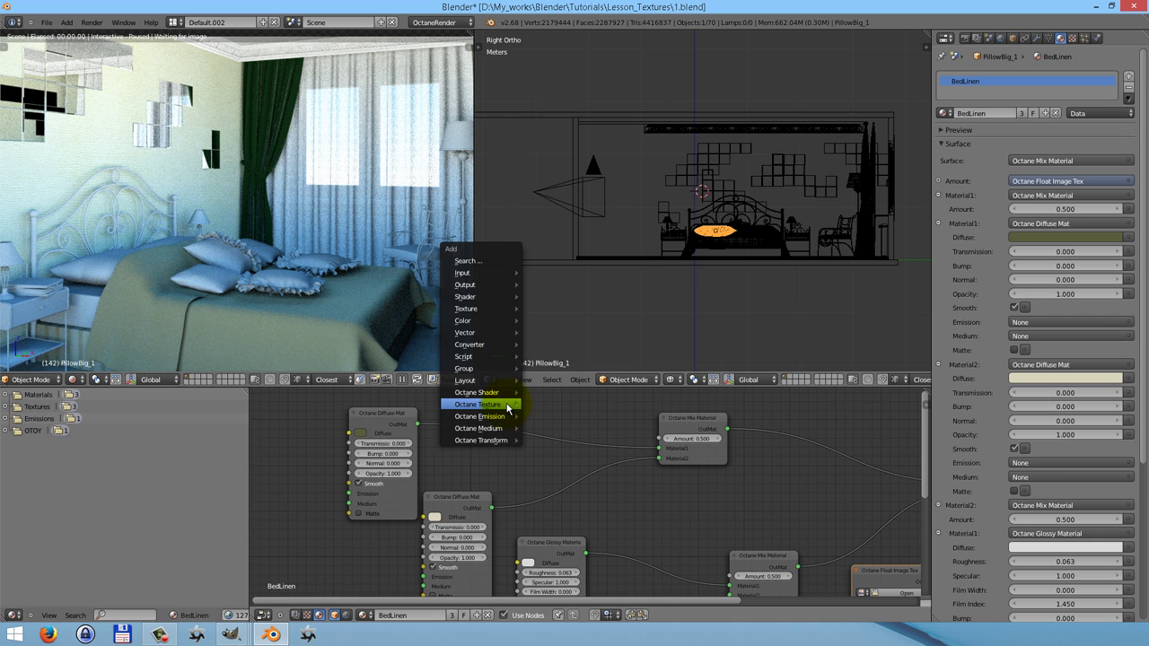
mouse_move(508, 404)
left_click(561, 338)
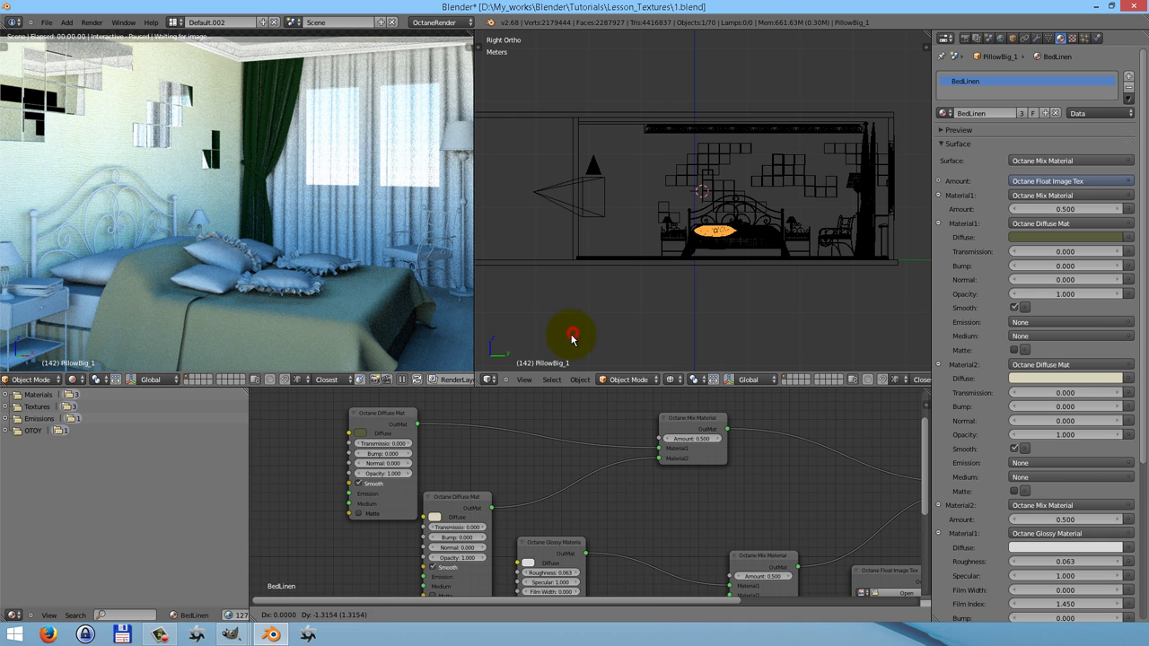
left_click(545, 381)
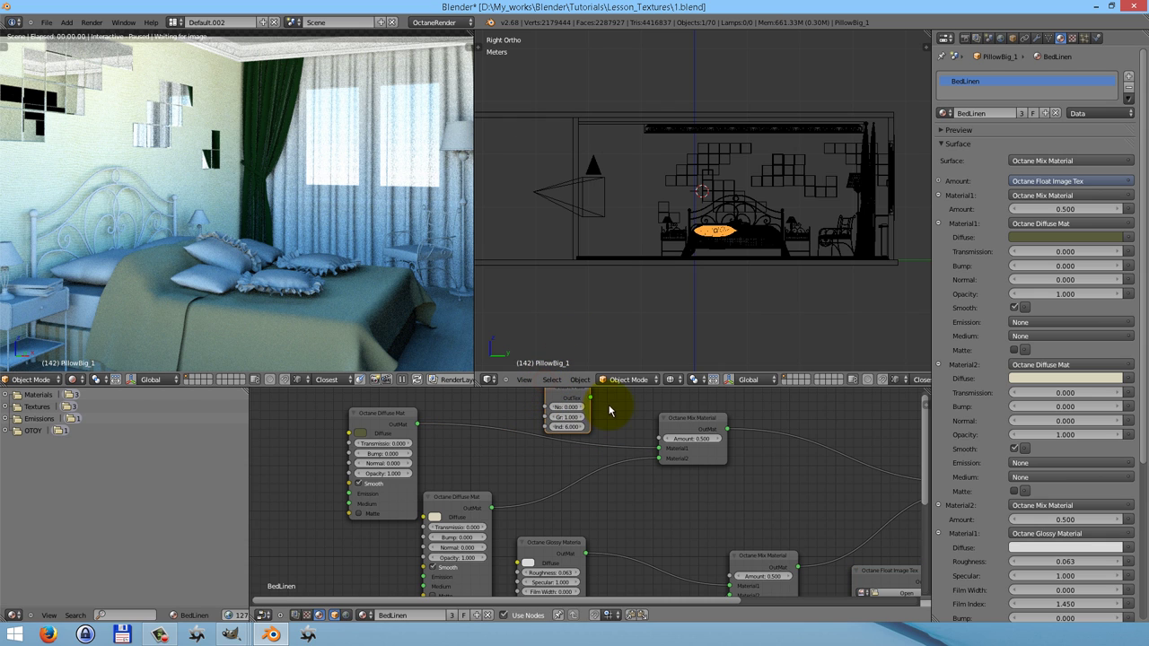
left_click_drag(590, 399, 659, 438)
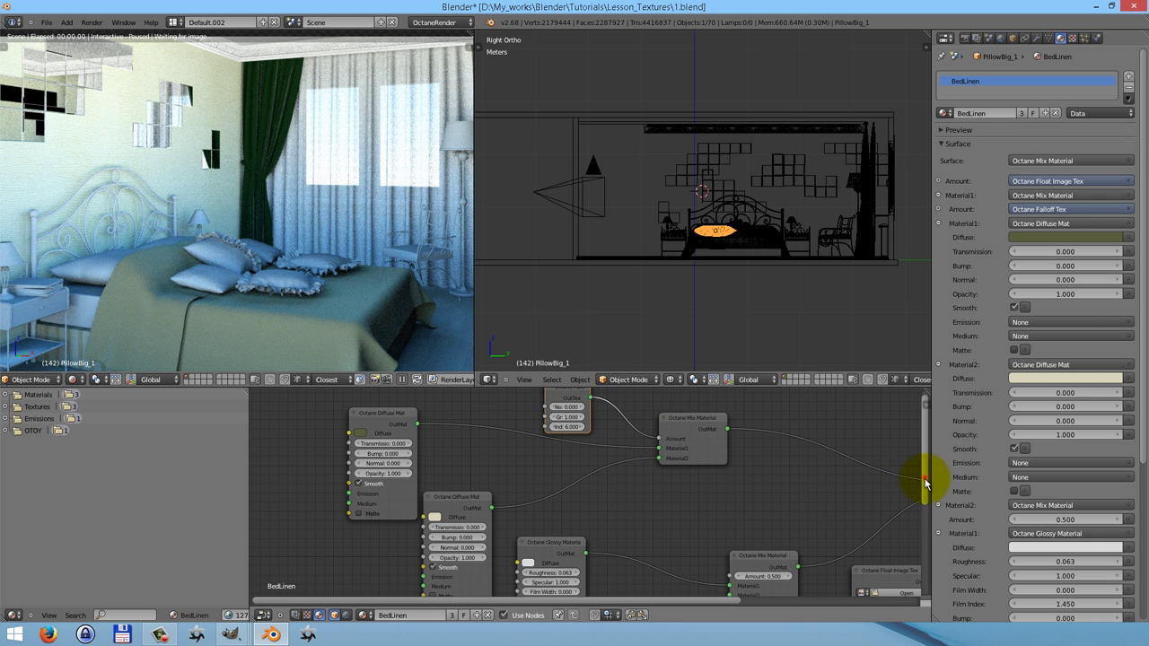
Move the upper Octane Glossy Material node closer to its mix and place a new Octane Image Tex node before the glossy nodes.
left_click_drag(923, 470, 929, 554)
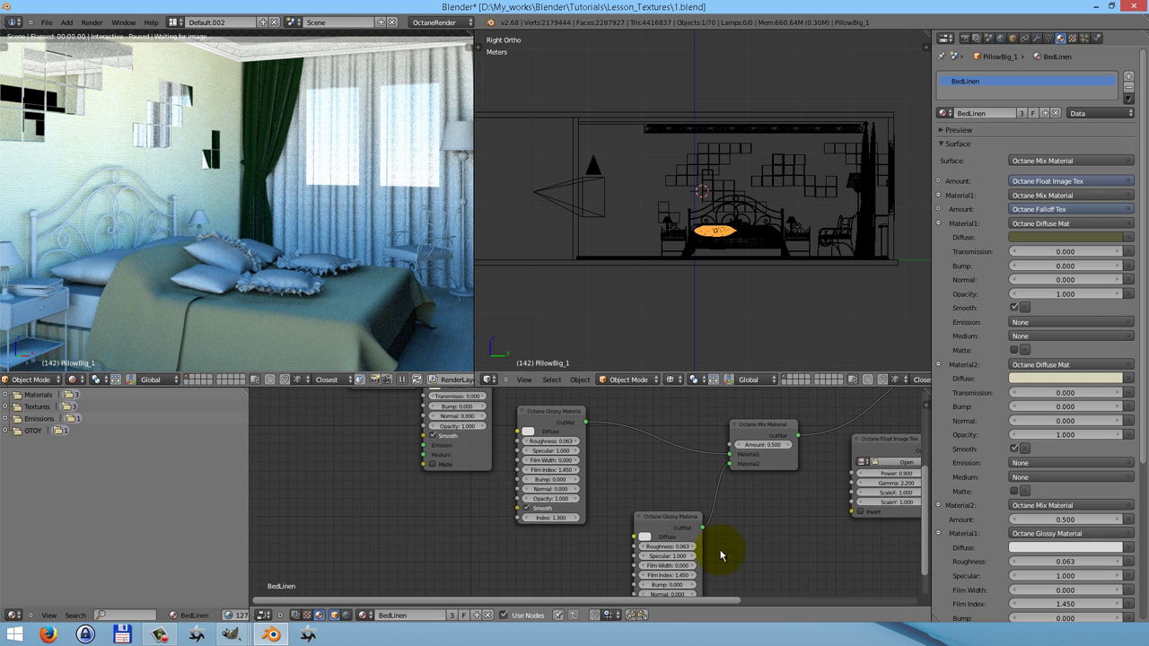
left_click_drag(546, 414, 575, 435)
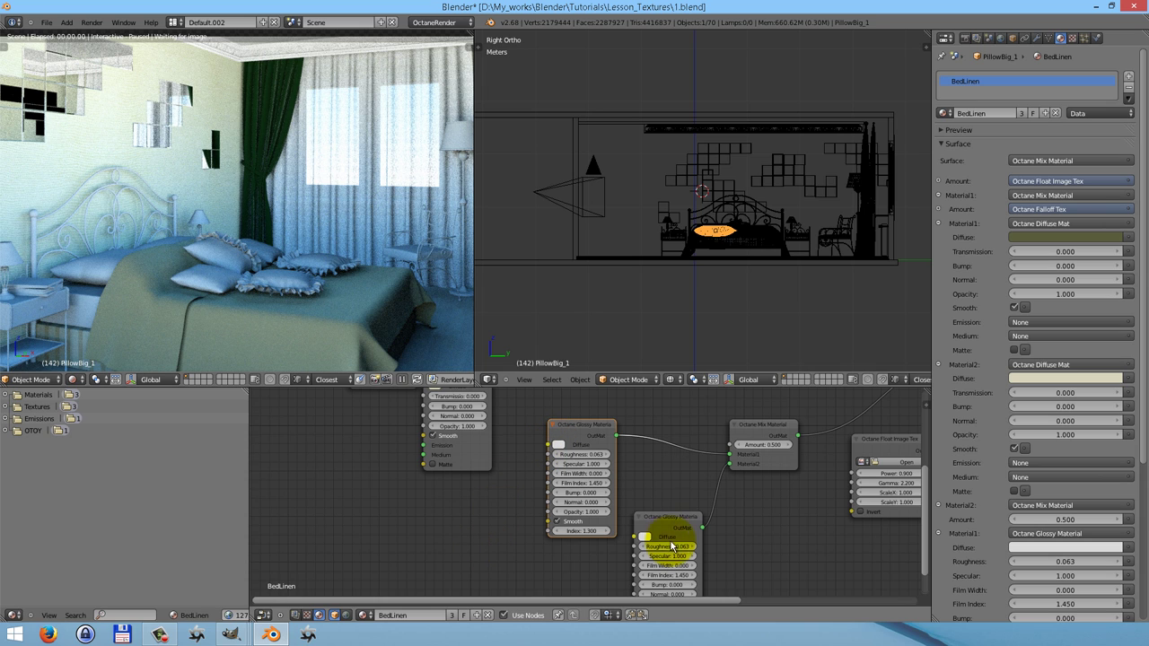
left_click_drag(924, 560, 928, 584)
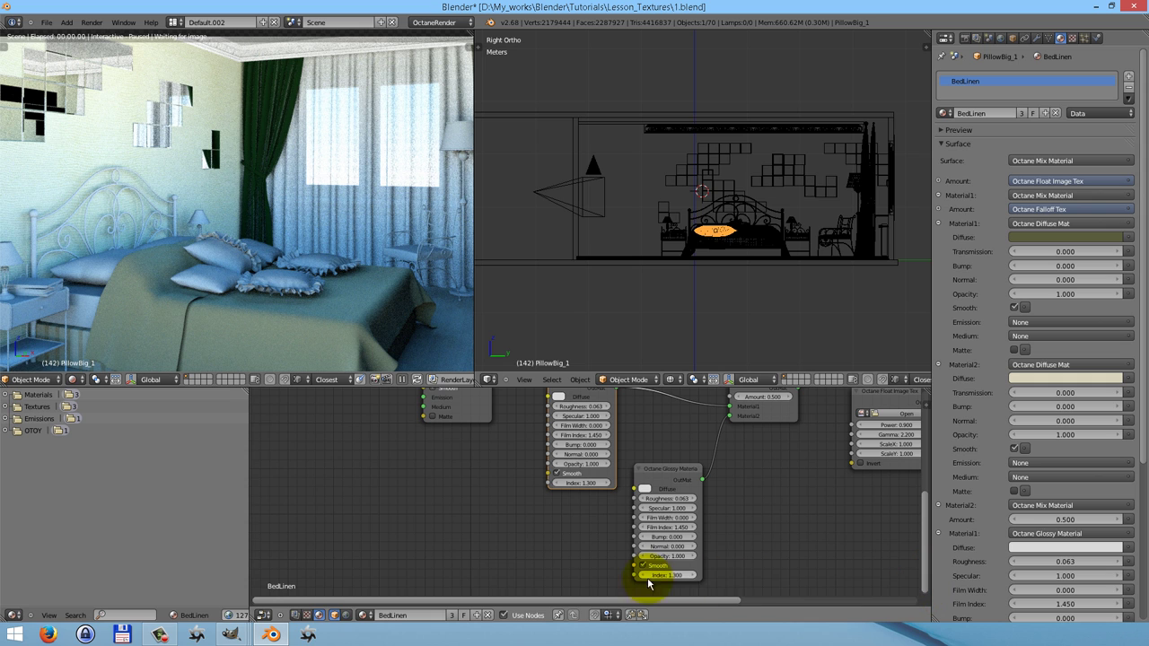
key("shift+a")
mouse_move(355, 543)
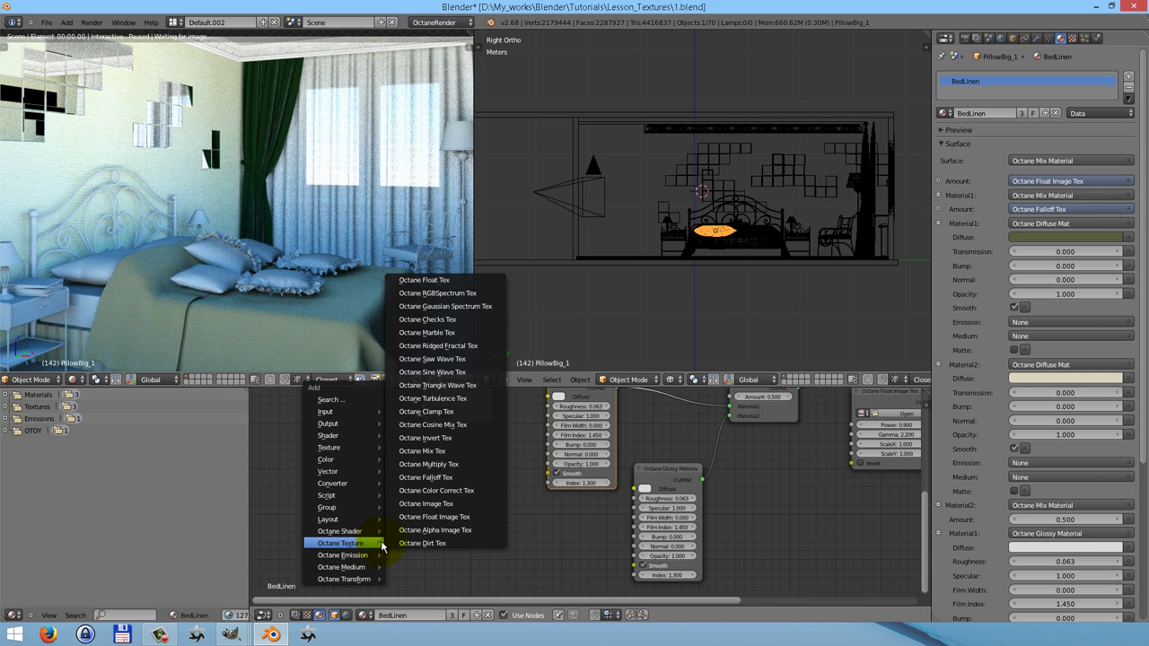
left_click(422, 504)
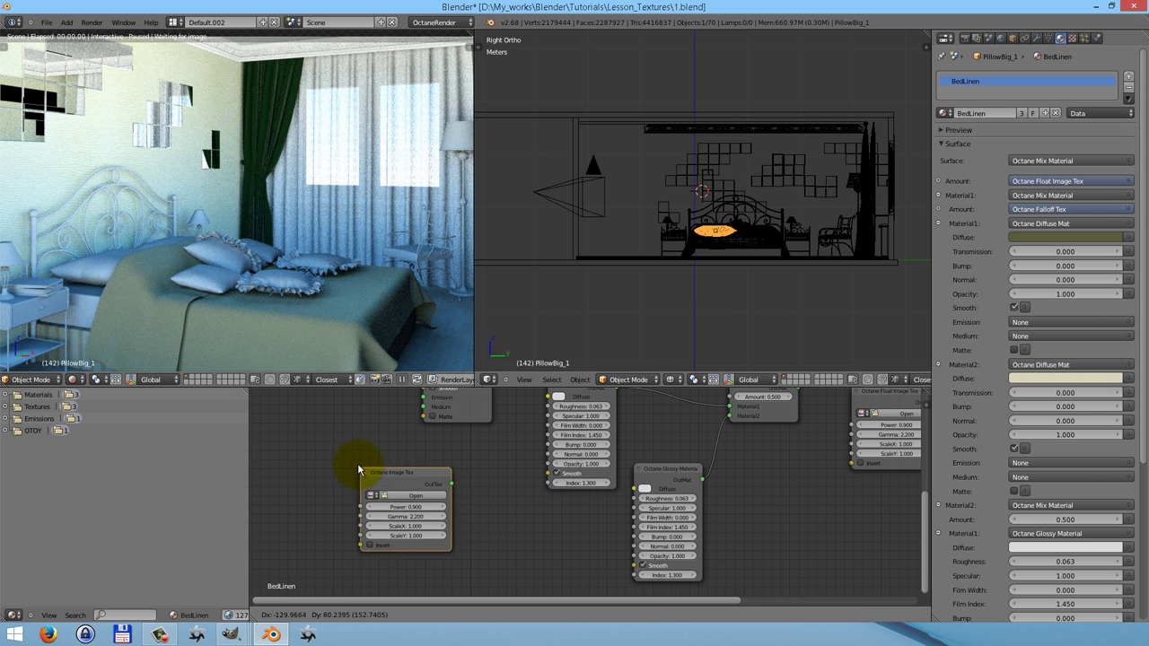
left_click(357, 463)
Load Jakkard.jpg into the Octane Image Tex node and connect it to the Diffuse inputs of both Octane Glossy Material nodes.
left_click(419, 496)
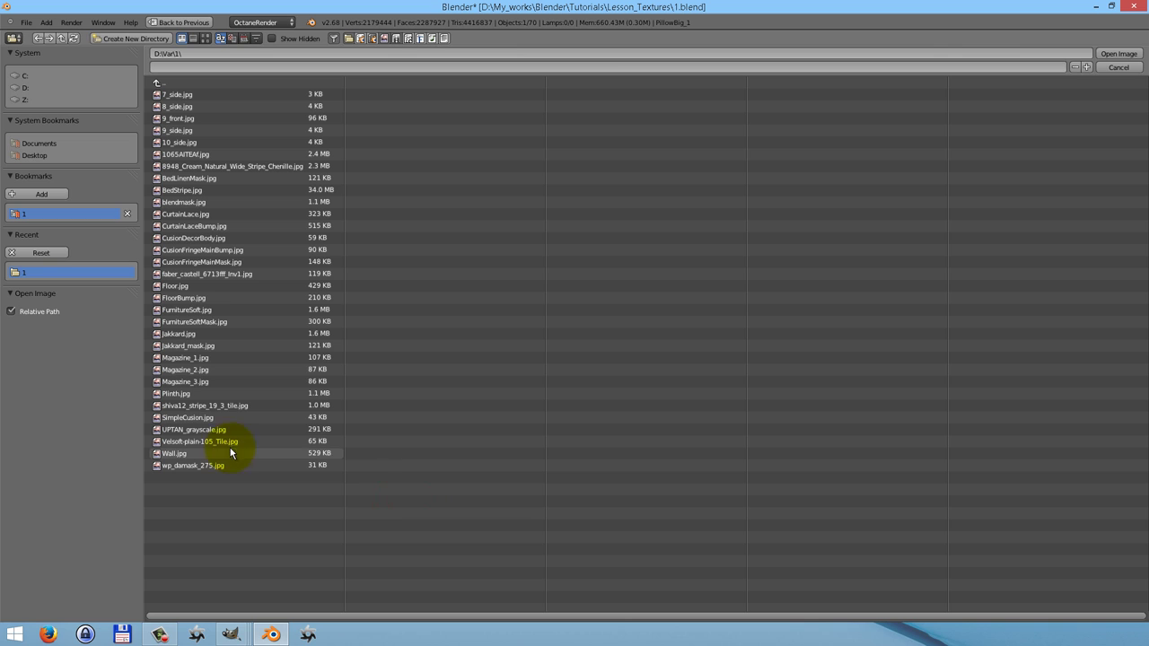
left_click(182, 334)
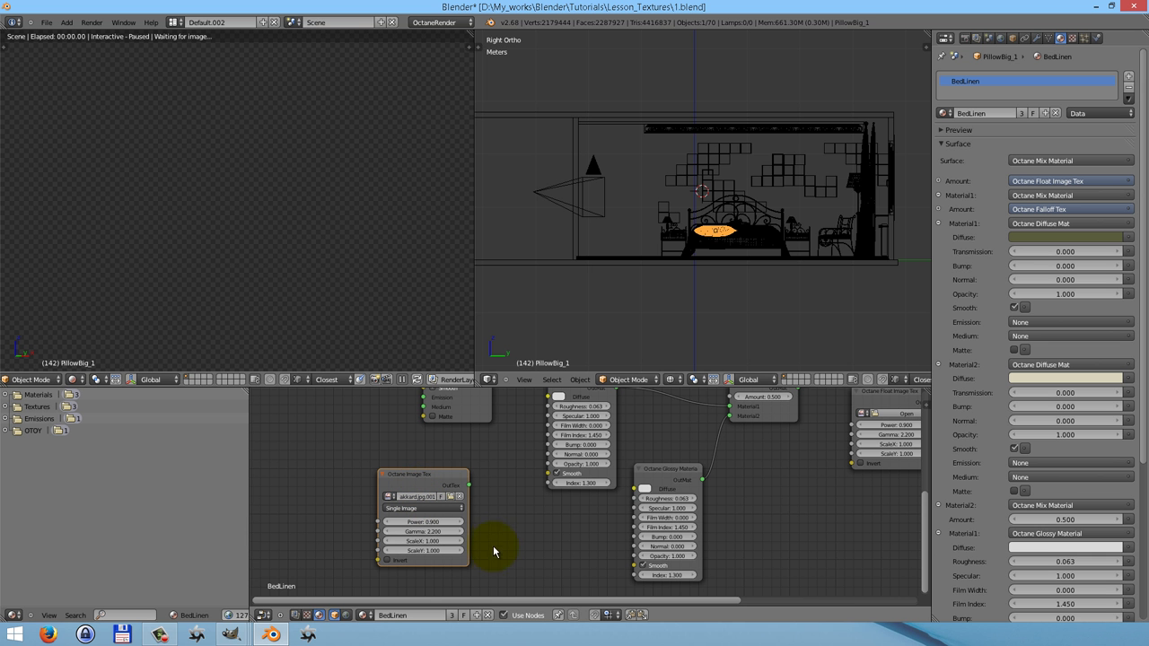
left_click_drag(468, 486, 544, 399)
left_click_drag(468, 486, 634, 489)
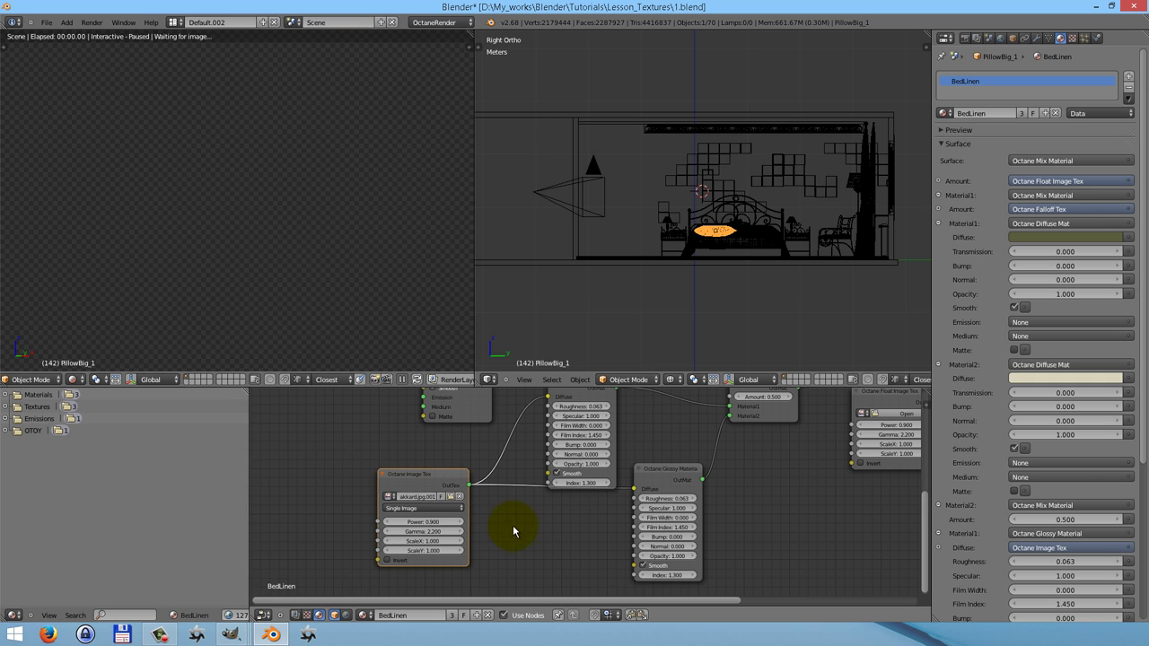
Add a second Octane Falloff Tex node and connect it to the Amount input of the mix combining the glossy materials.
left_click_drag(927, 559, 929, 500)
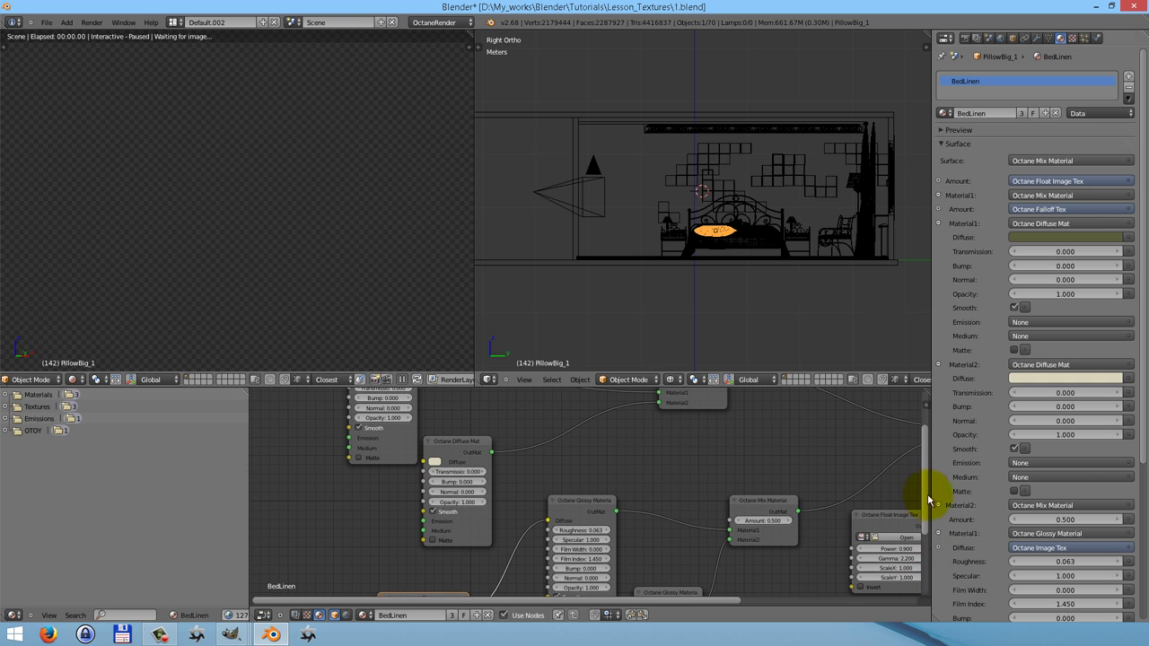
key("shift+a")
mouse_move(664, 482)
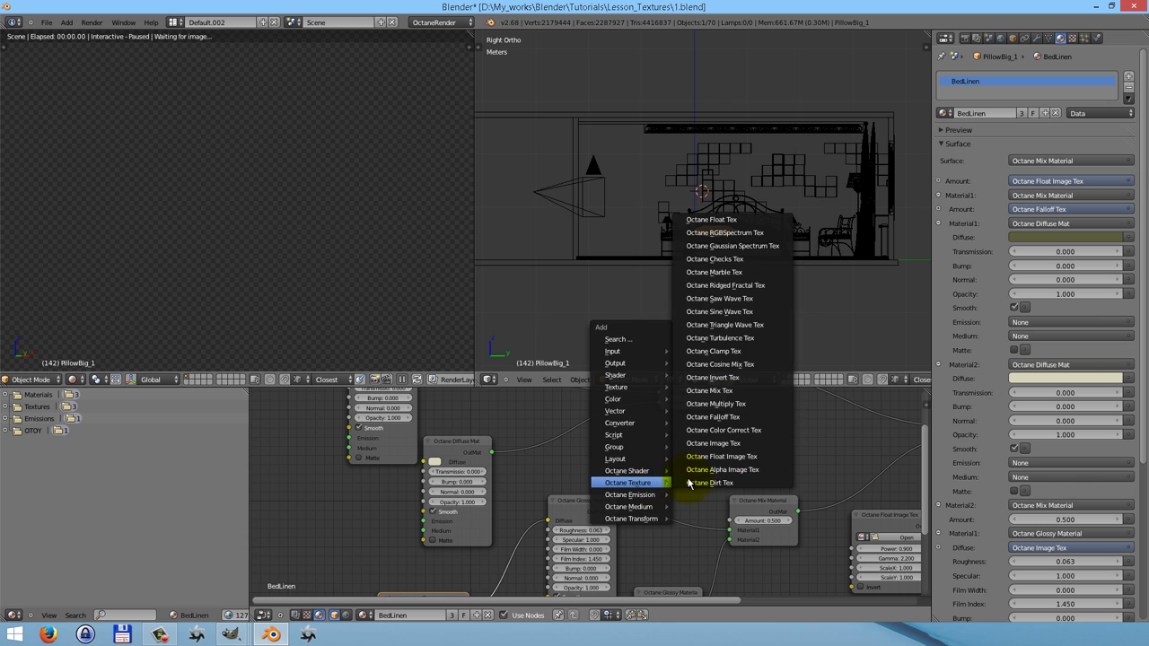
left_click(713, 416)
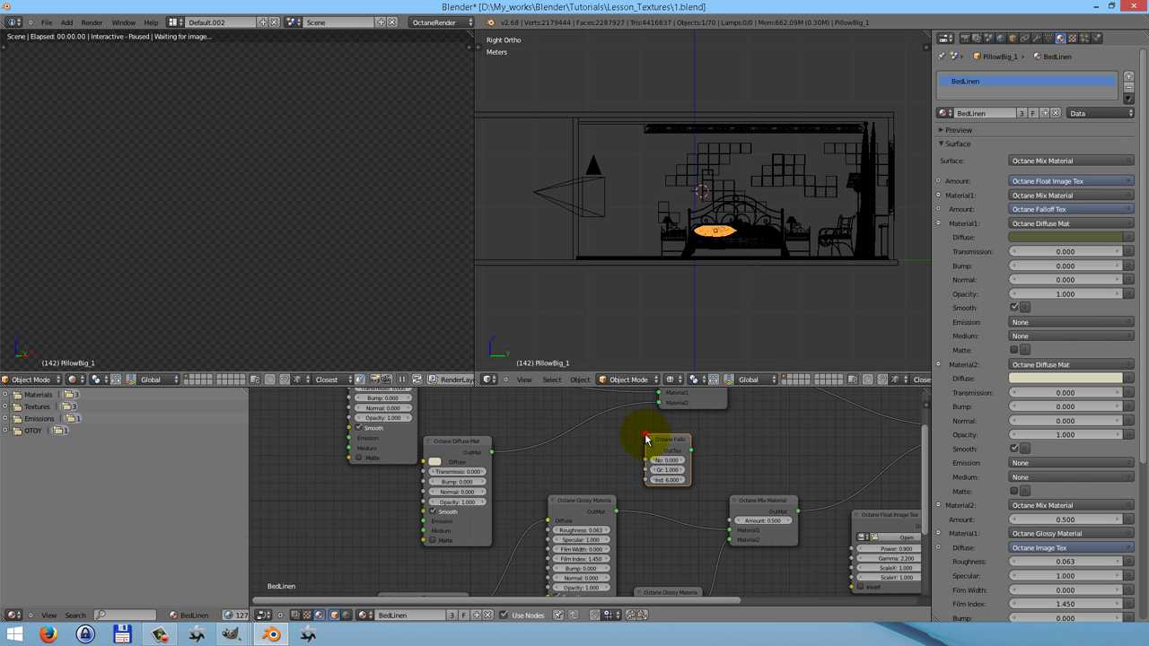
left_click(645, 439)
left_click_drag(699, 465, 729, 520)
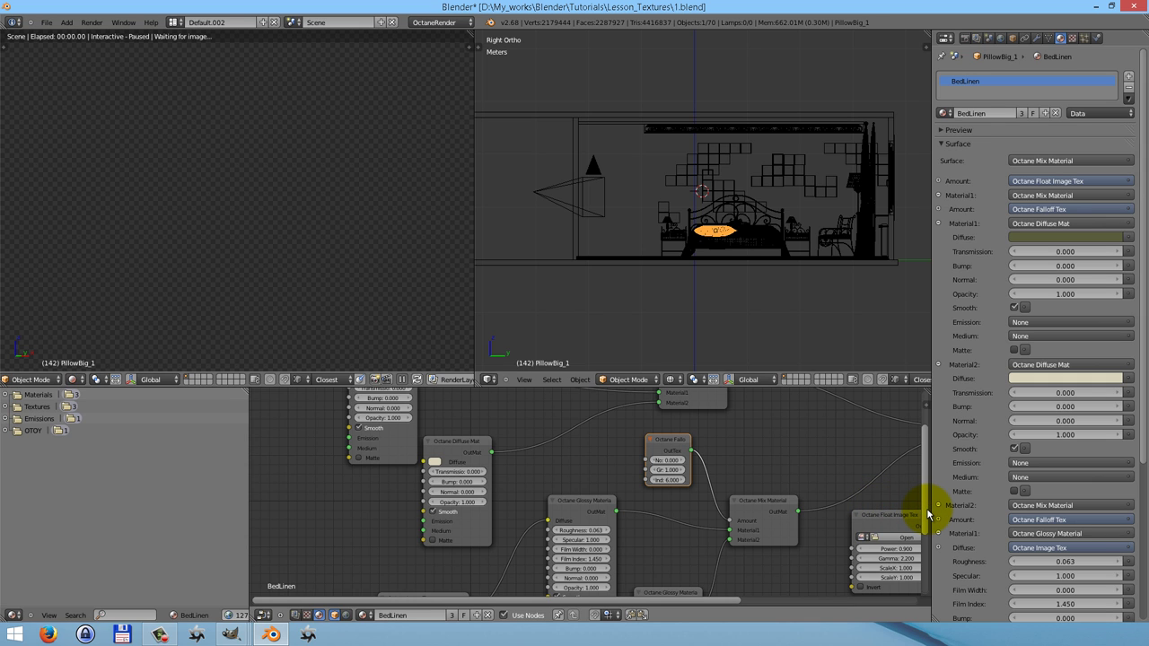
Replace the lower Octane Glossy Material's shared Diffuse link with a connection from a duplicate of the Jakkard Octane Image Tex node.
left_click_drag(928, 516, 921, 586)
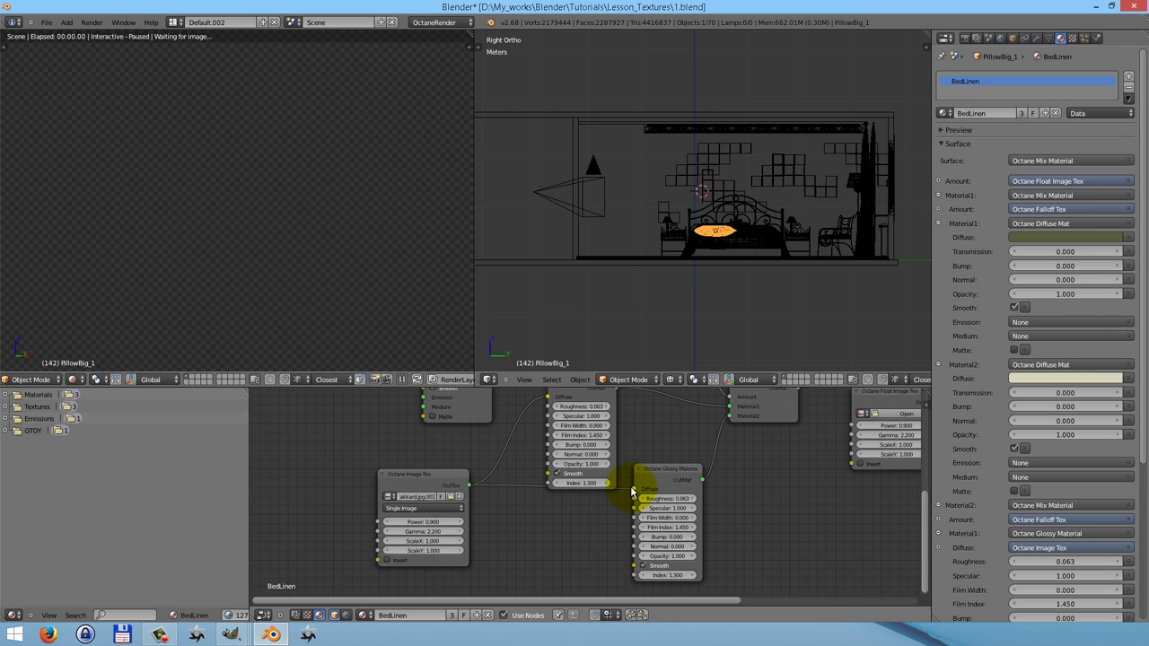
left_click_drag(632, 493, 456, 458)
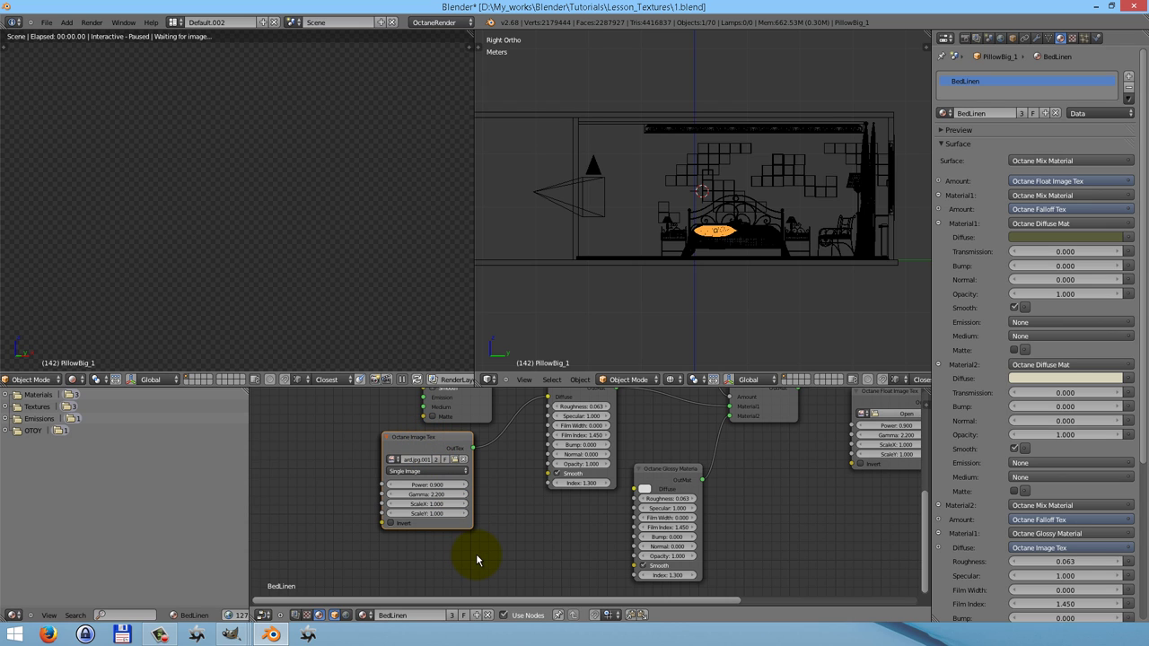
right_click(443, 437)
key("shift+d")
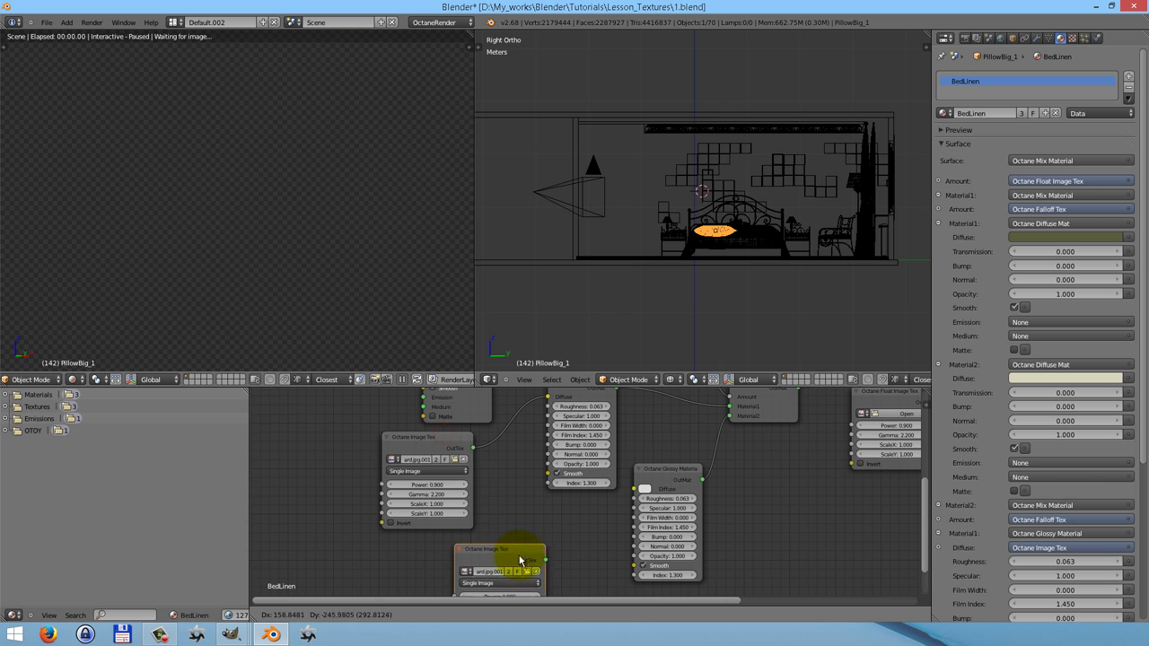
left_click(531, 561)
left_click_drag(544, 564, 633, 489)
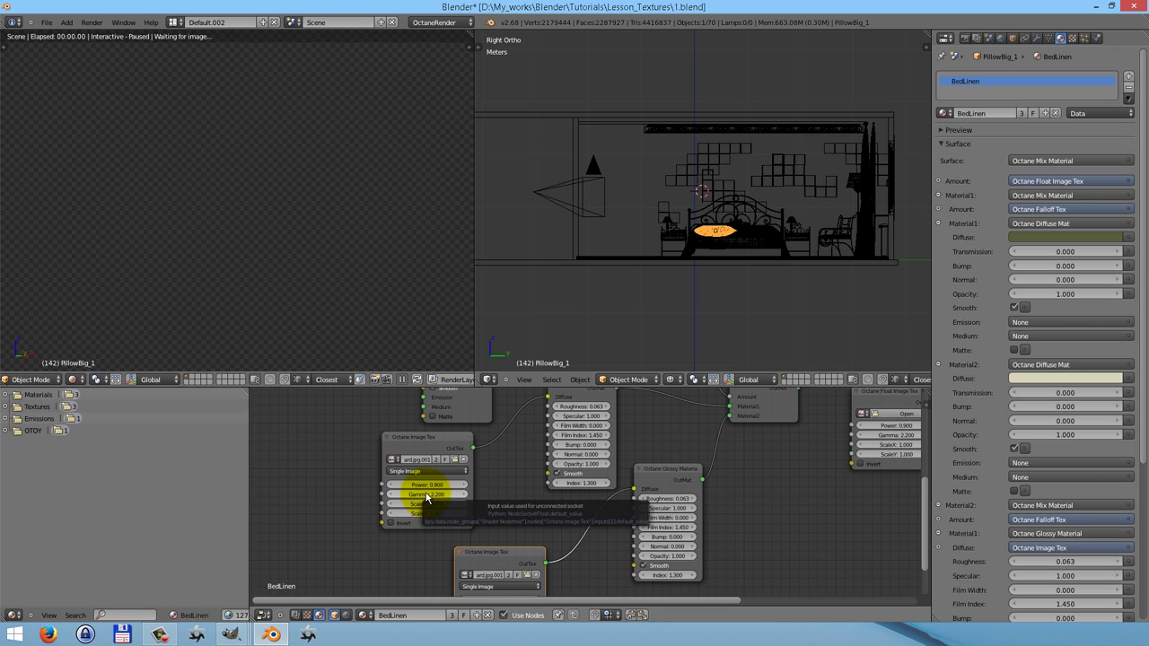
Set the Gamma of the original Octane Image Tex node, feeding the upper glossy material, to 3.
left_click(443, 495)
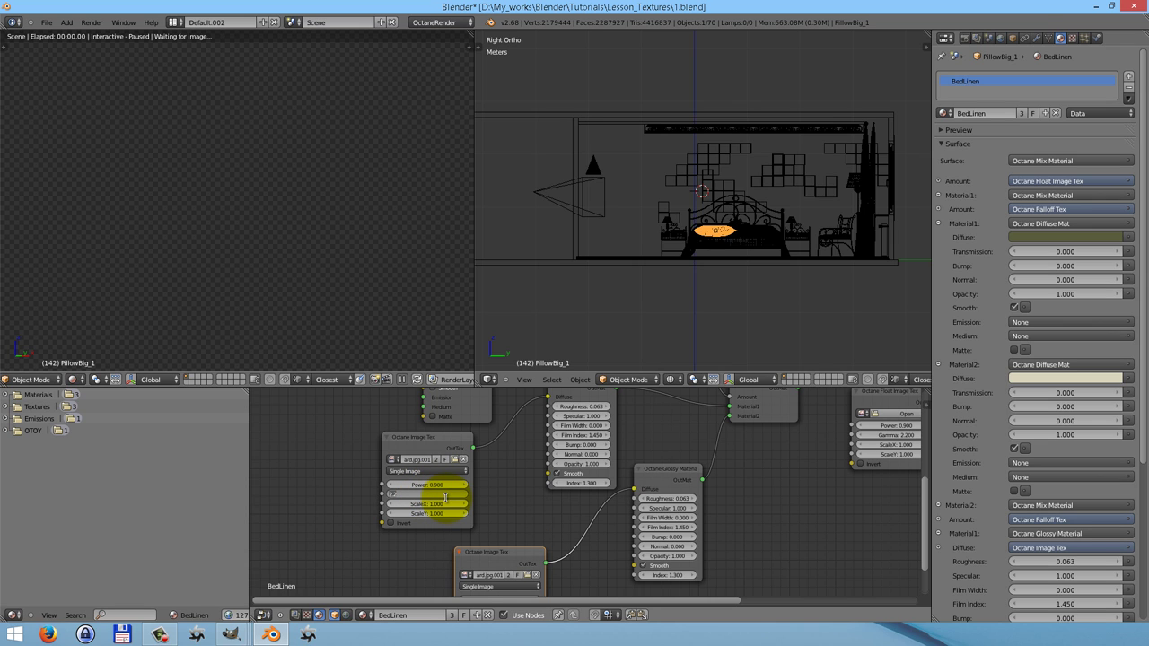
type("3")
key("Return")
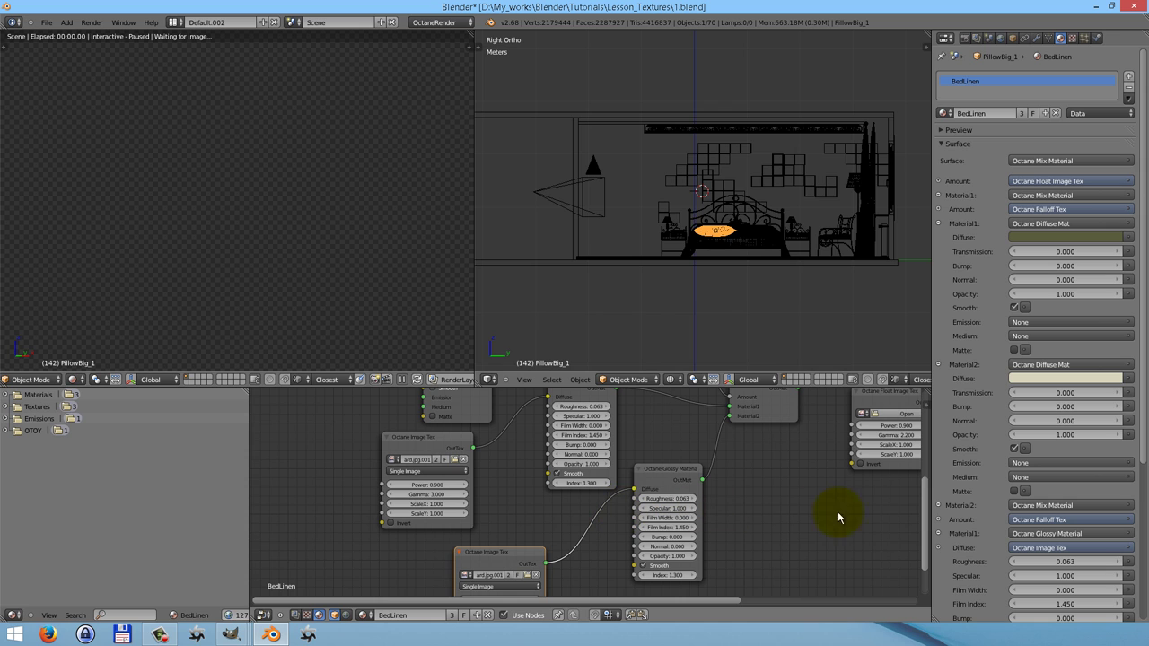
Set the Gamma of the duplicate Octane Image Tex node, feeding the lower glossy material, to 0.1.
left_click_drag(923, 552, 923, 579)
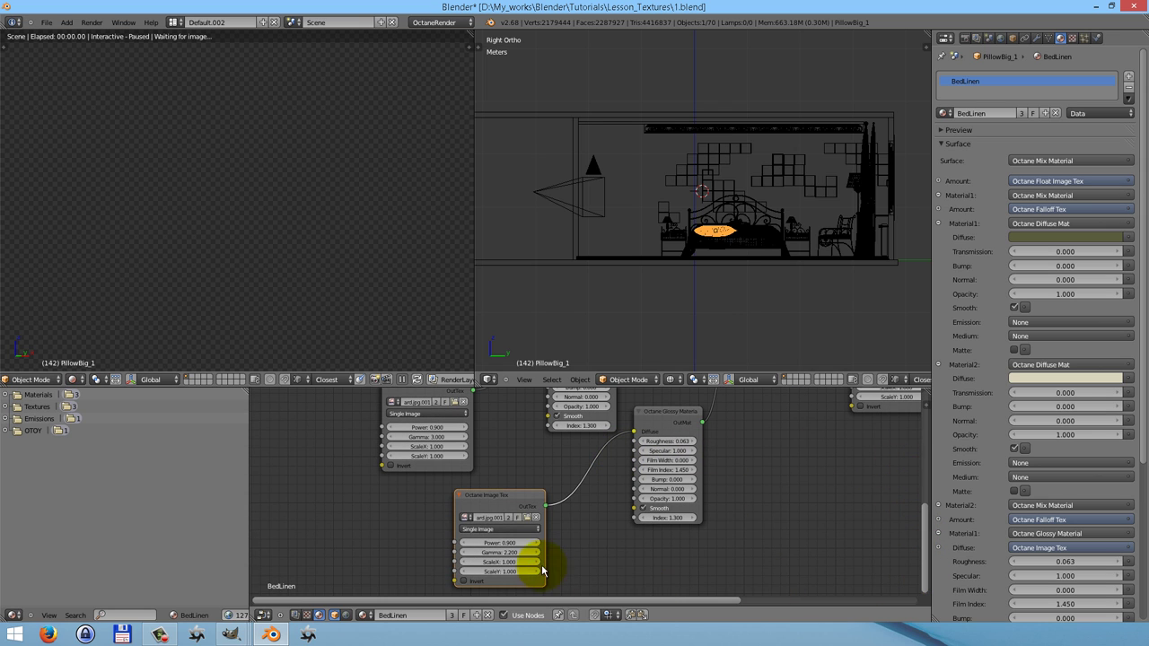
left_click(500, 554)
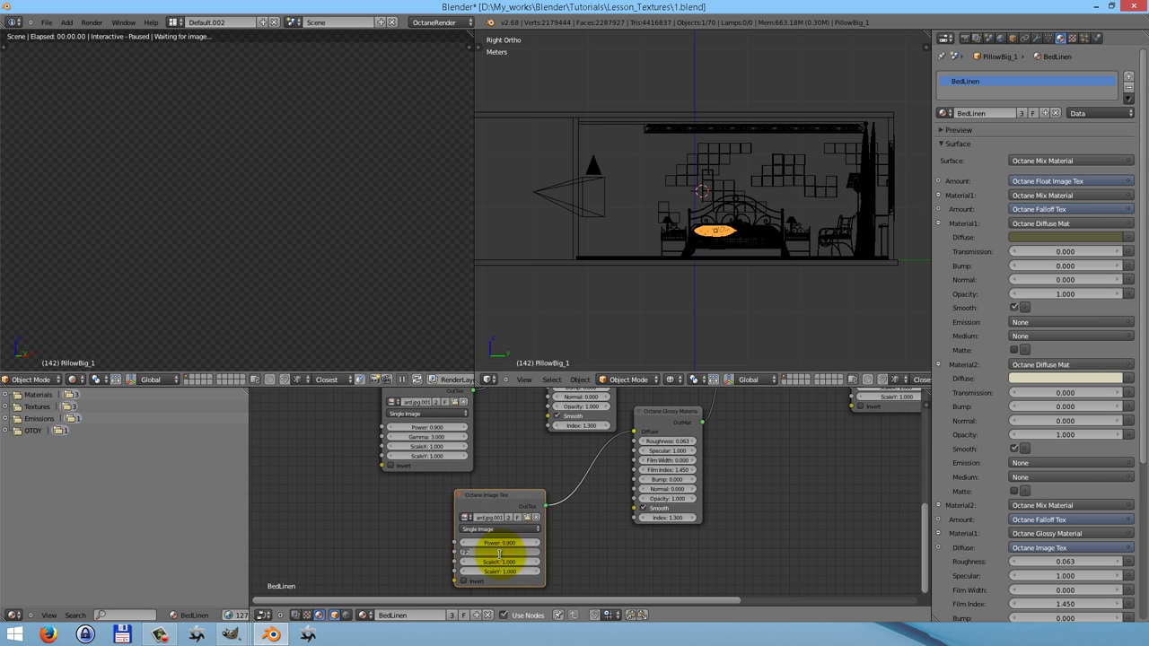
type("0.1")
left_click(764, 512)
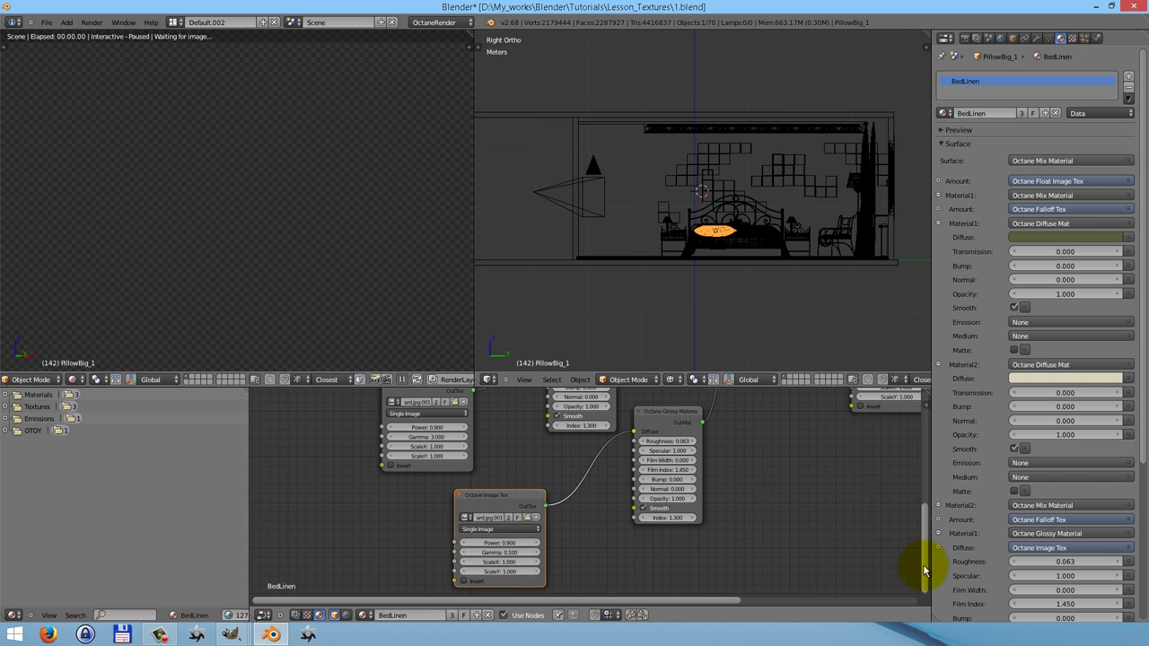
Load Jakkard_mask.jpg into the Octane Float Image Tex node that drives the final mix material's Amount.
left_click_drag(925, 567, 927, 510)
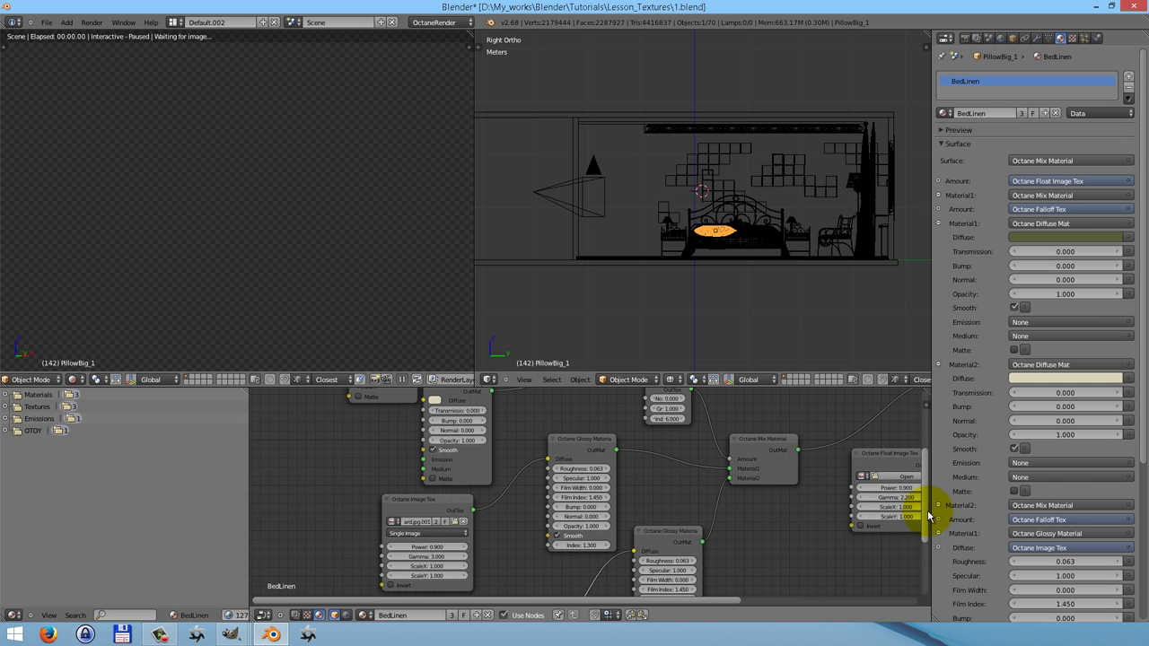
left_click_drag(928, 510, 927, 495)
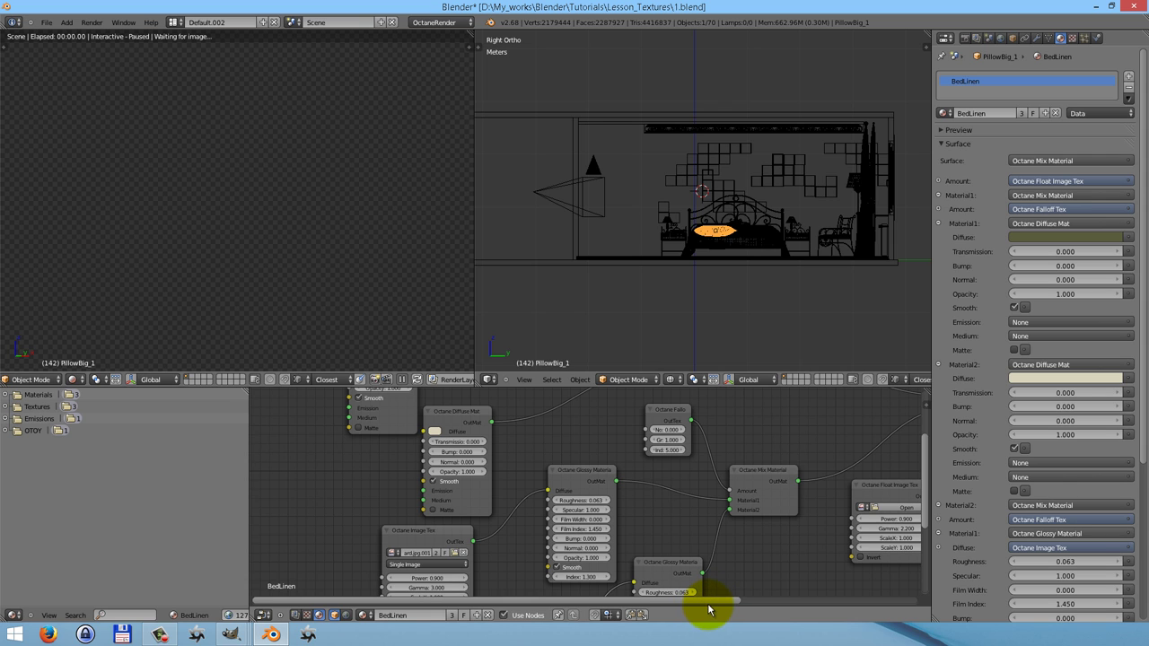
left_click_drag(718, 600, 854, 539)
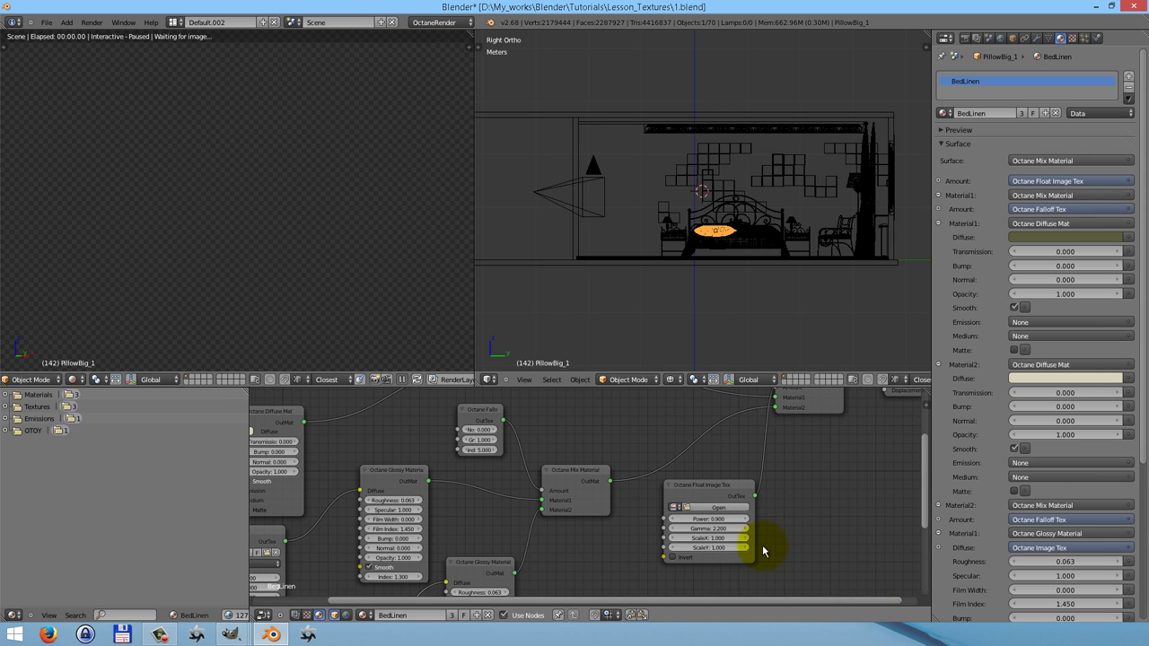
left_click_drag(928, 503, 929, 498)
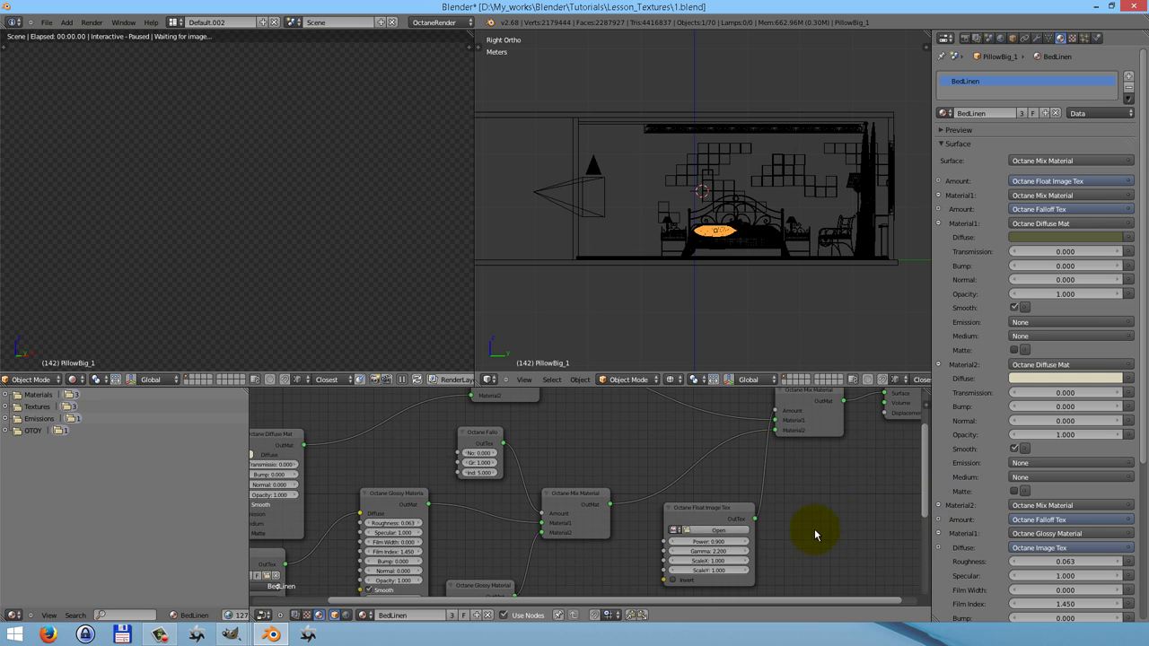
left_click(718, 530)
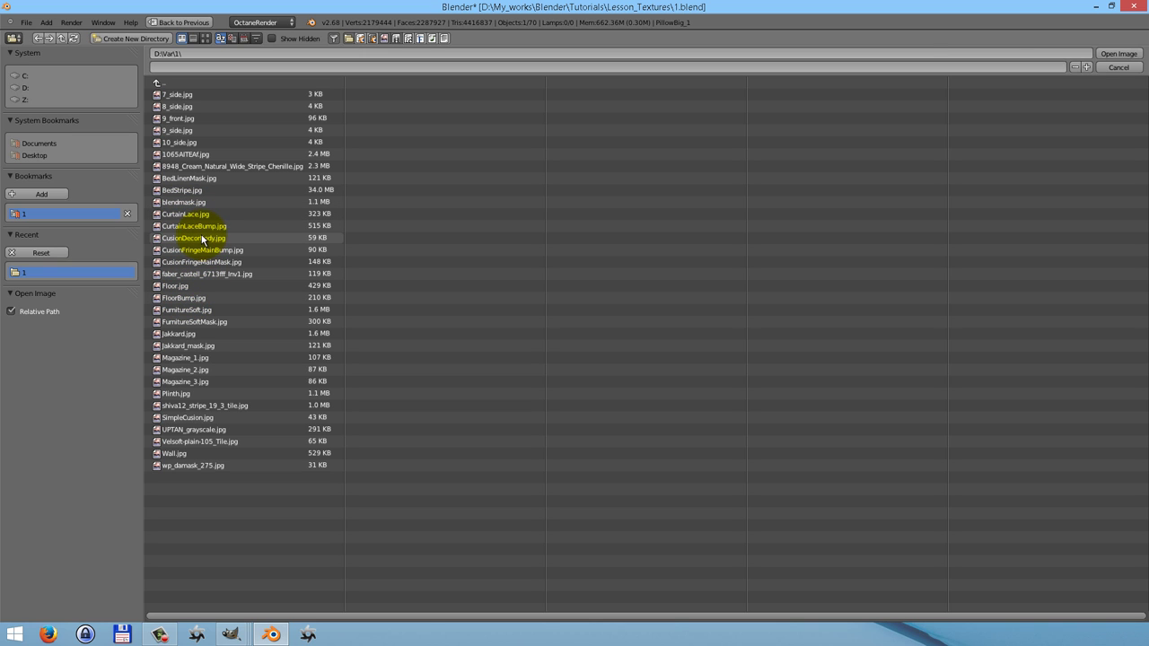
left_click(186, 346)
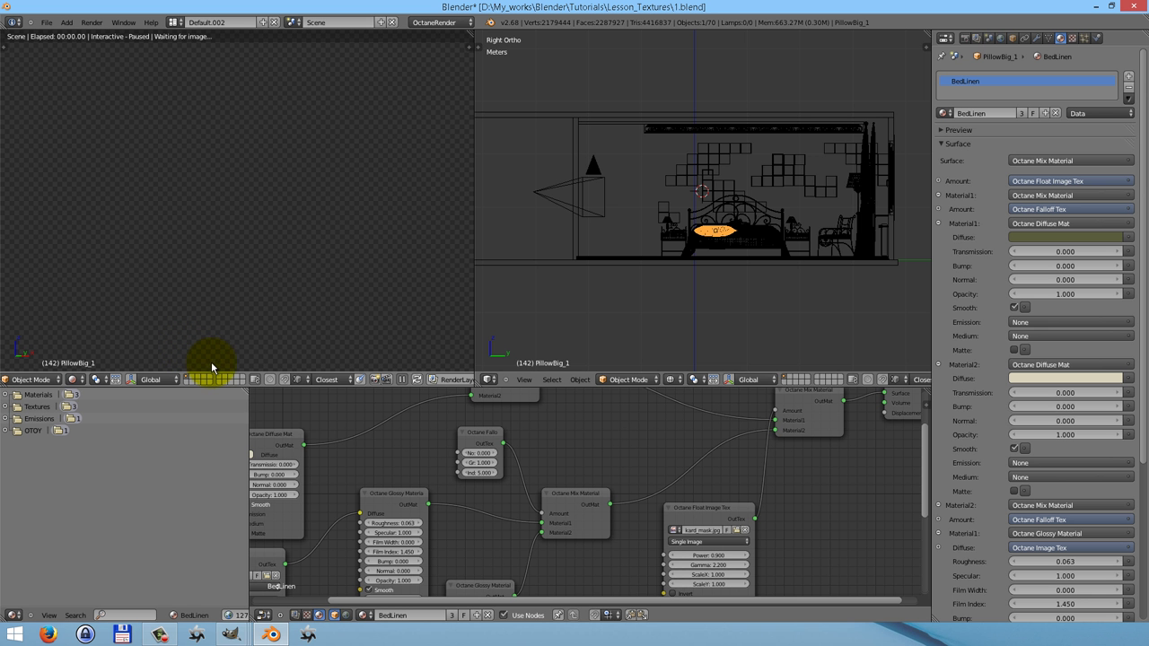
Resume and refresh the interactive Octane render, and move the Octane Float Image Tex node closer to the lower mix material node.
left_click(404, 382)
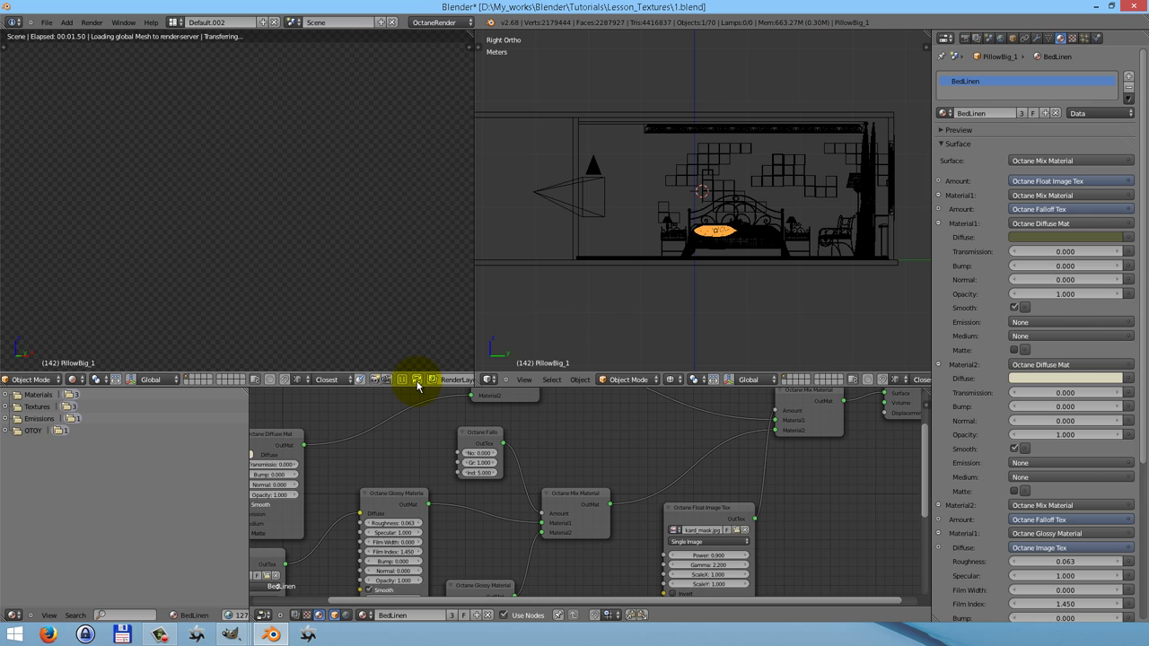
left_click(416, 381)
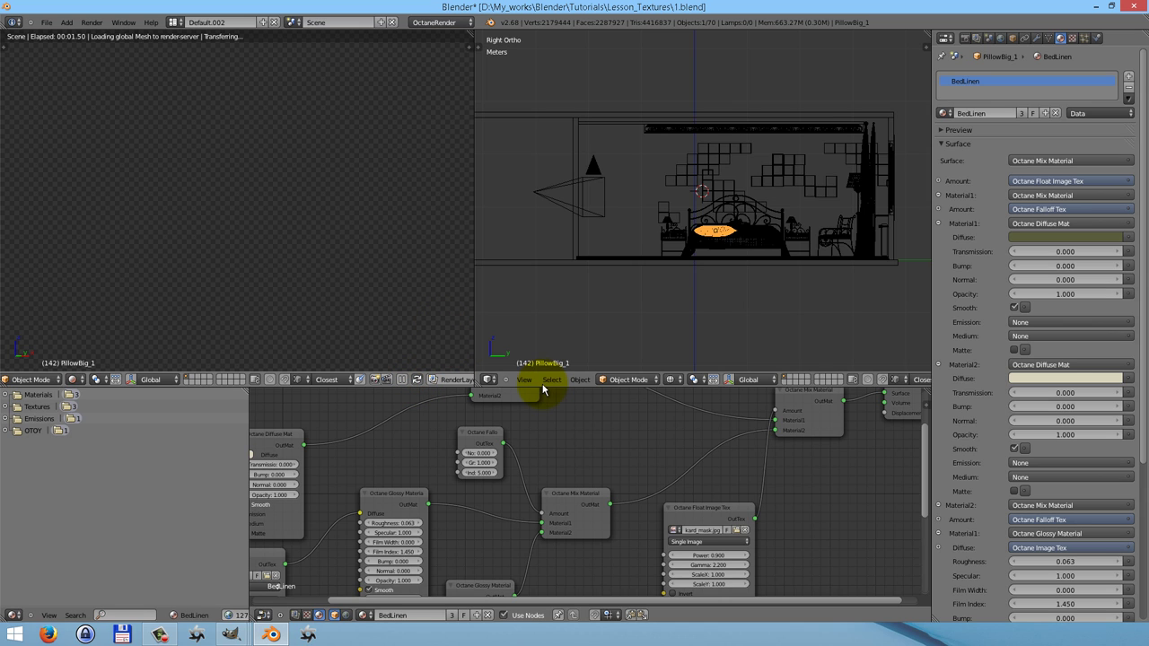
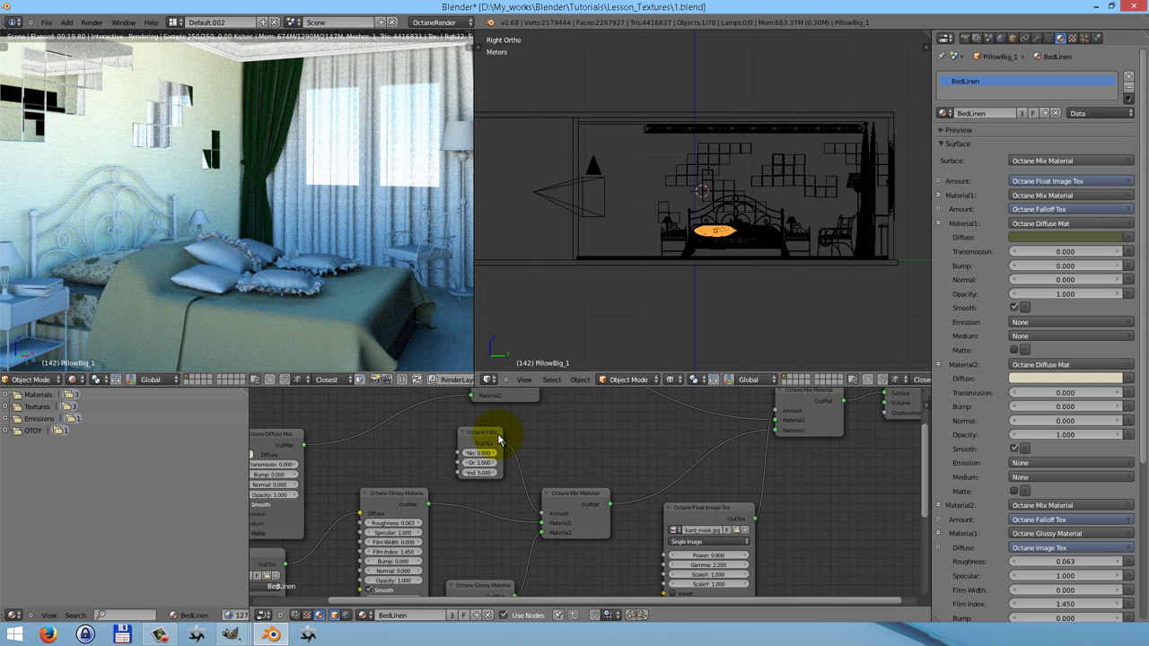
key("Home")
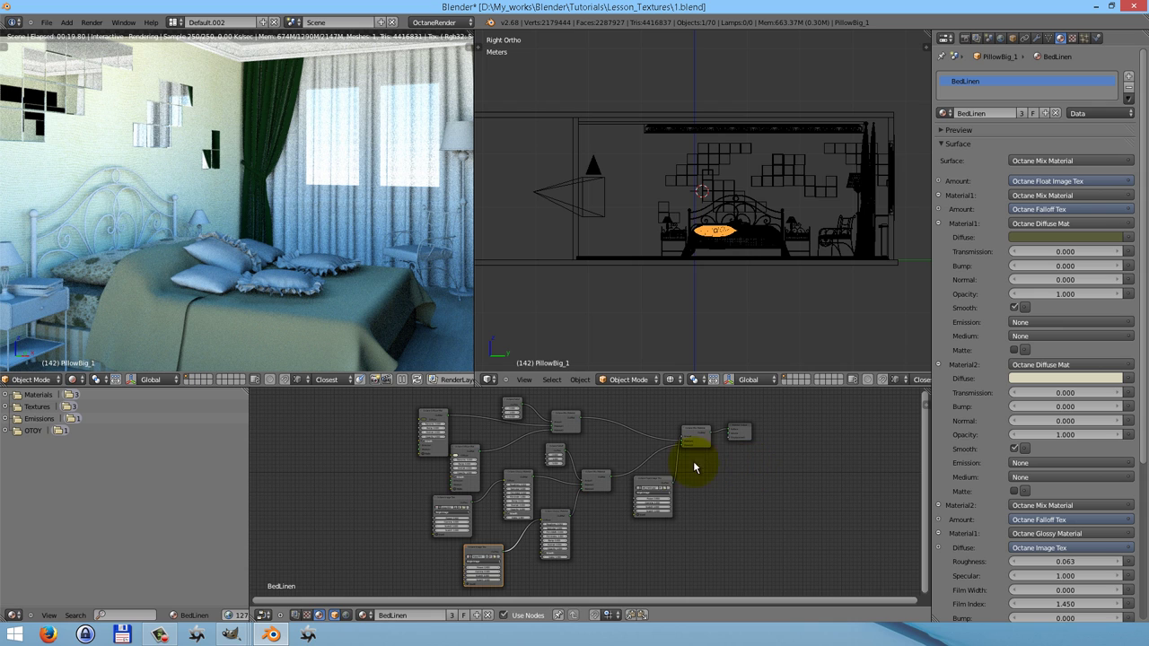
mouse_move(662, 485)
left_mouse_down()
mouse_move(642, 383)
mouse_move(660, 485)
mouse_move(640, 478)
mouse_move(641, 488)
left_mouse_up()
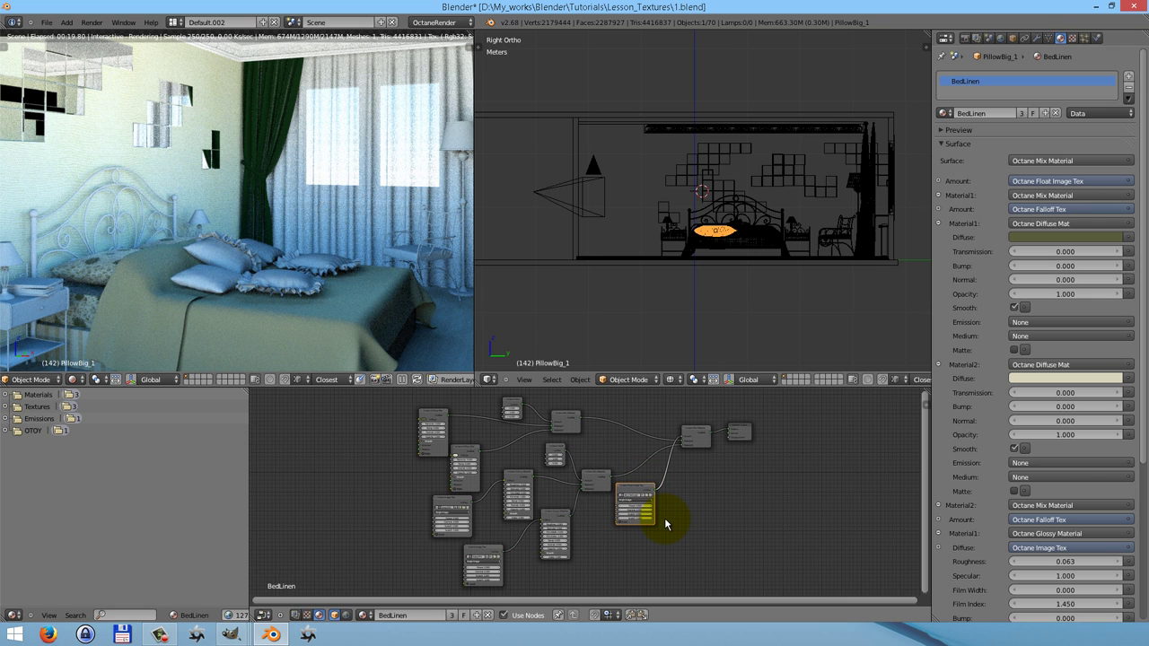
left_click(520, 487)
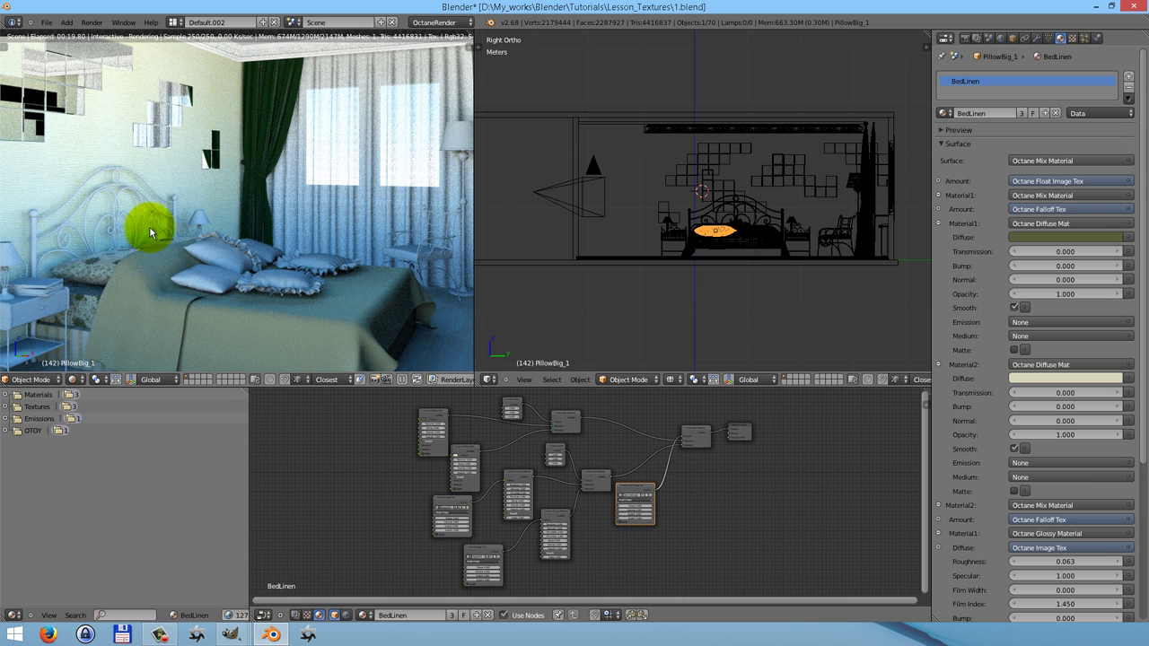
Select the MetalFurniture bed frame object and show the Materials LiveDB editor.
left_click(36, 265)
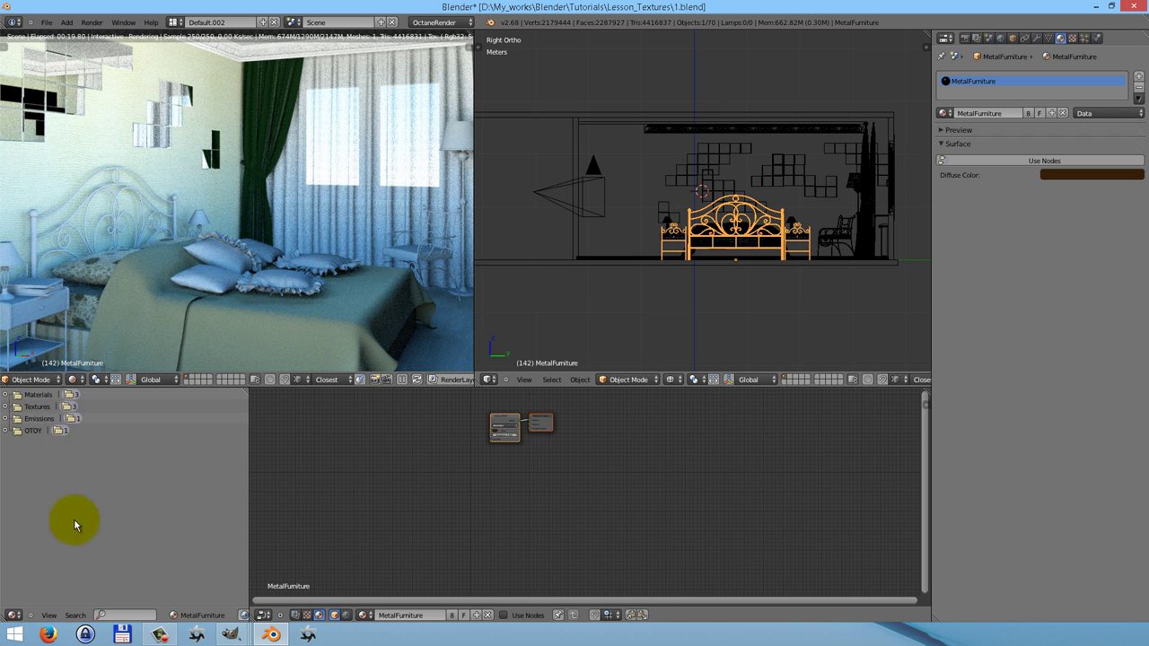
left_click(13, 615)
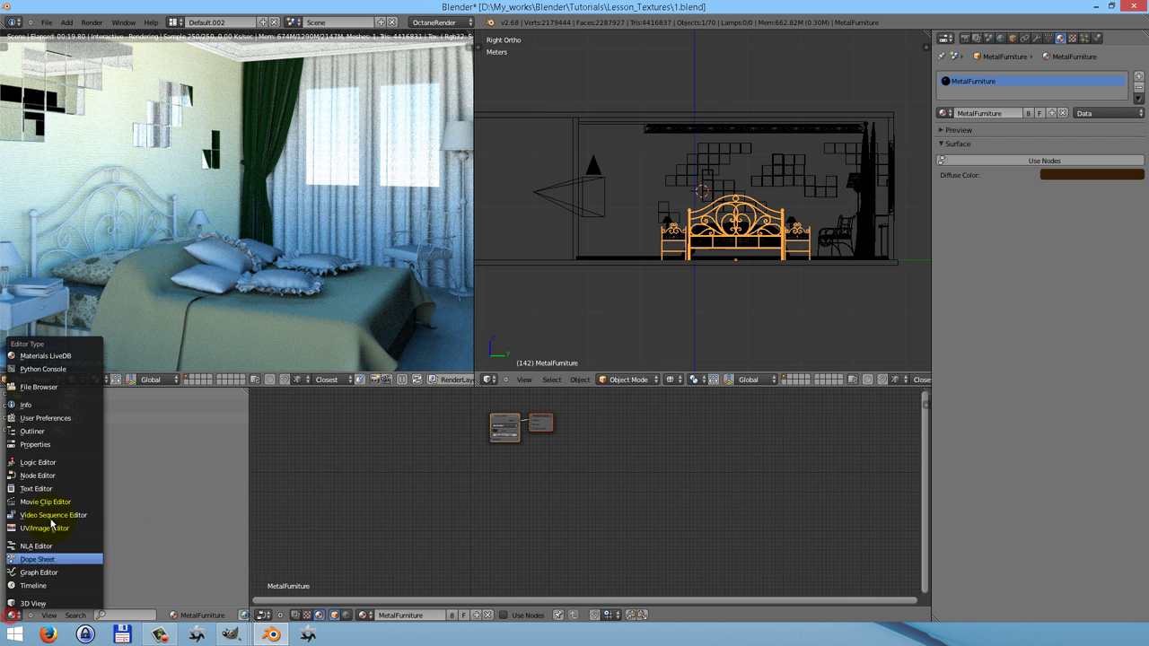
left_click(54, 356)
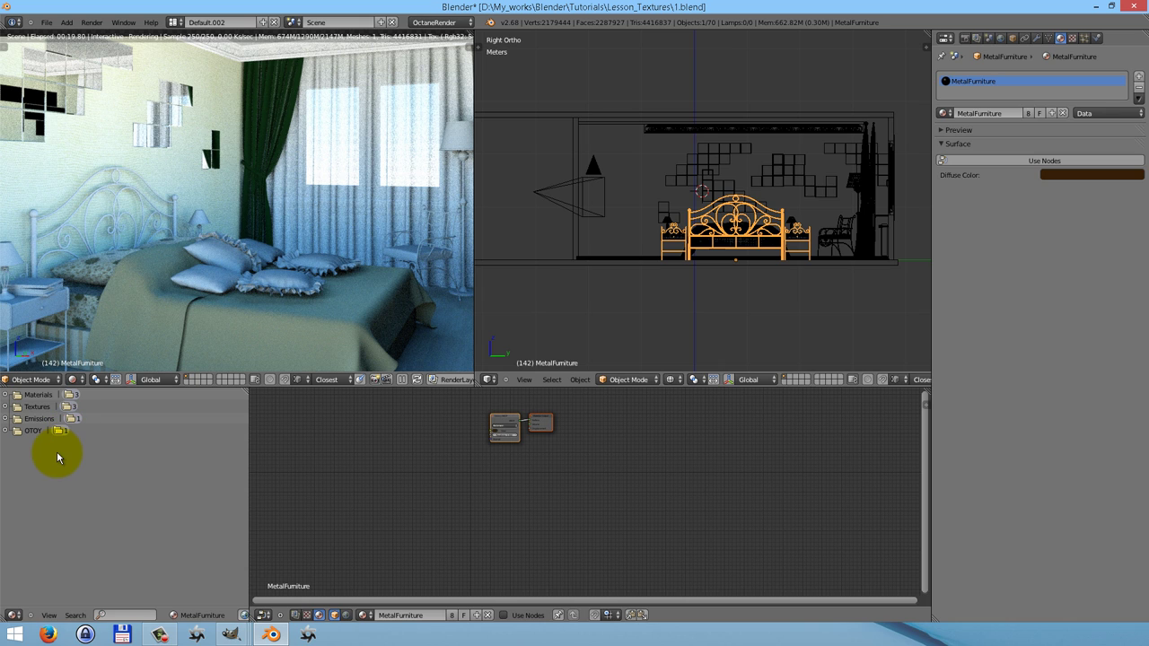
Examine the LiveDB material categories Organic, Non-Organic, Misc and Emissions, and expand Glass under Non-Organic.
left_click(5, 395)
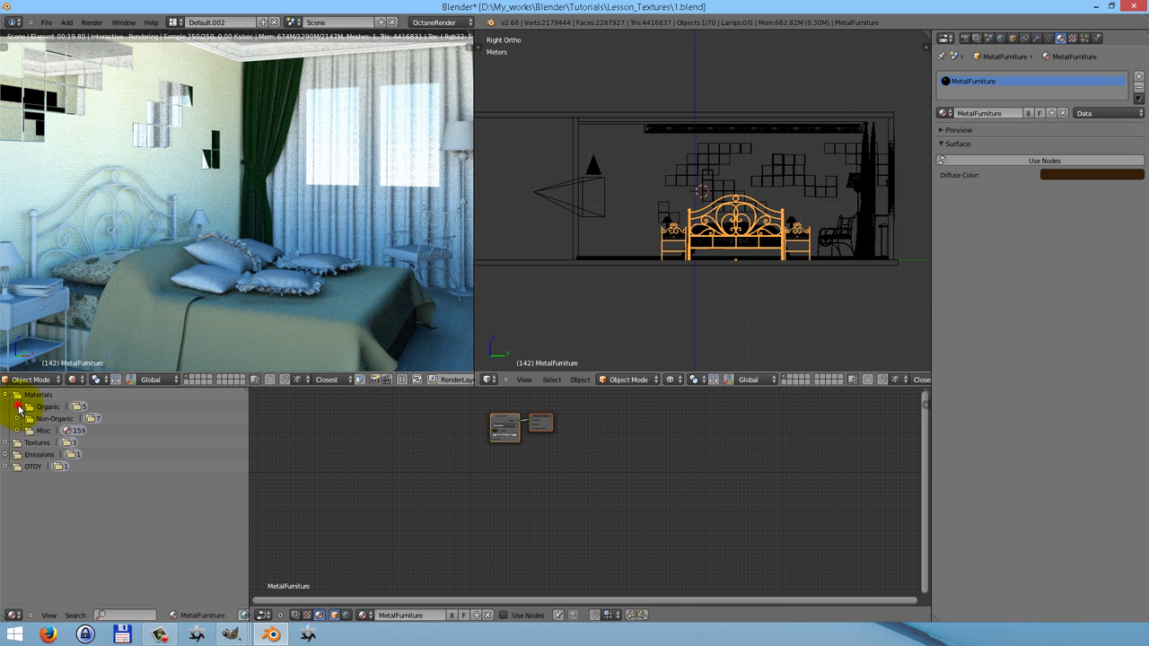
left_click(17, 406)
left_click(17, 407)
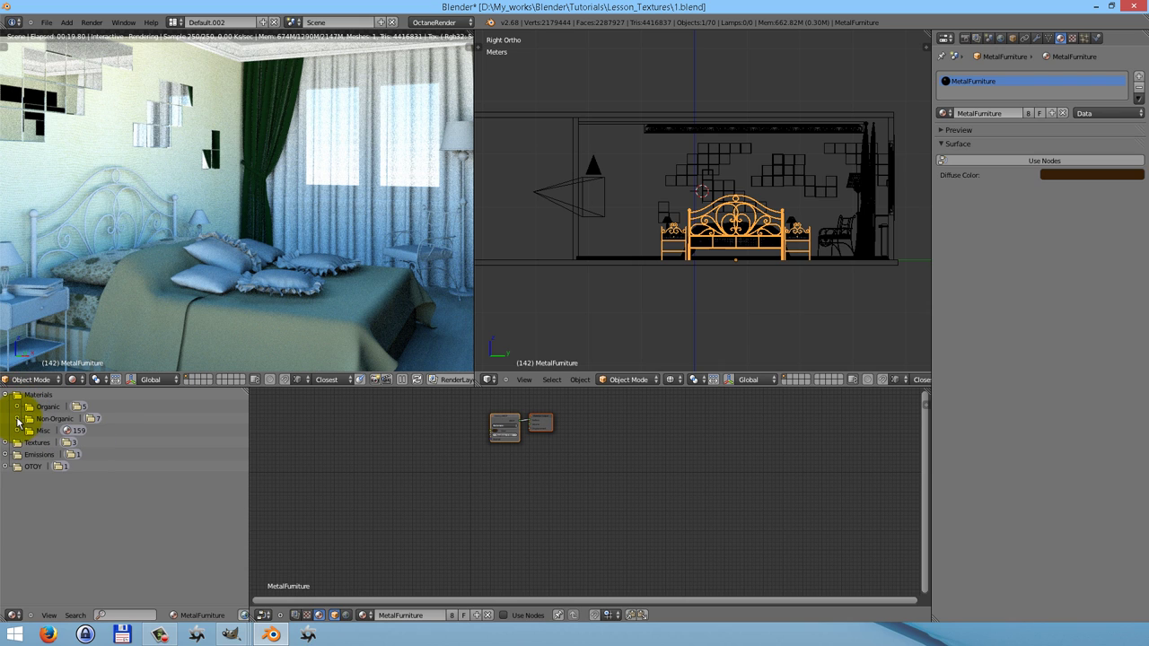
left_click(17, 418)
left_click(17, 418)
left_click(17, 431)
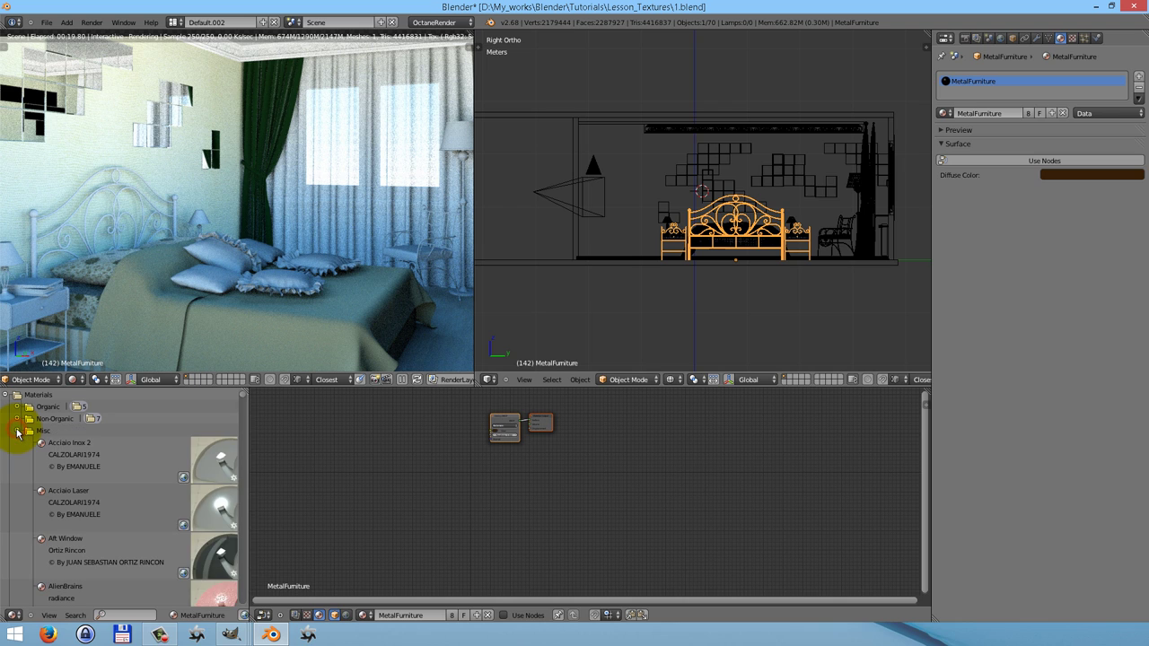
left_click(17, 431)
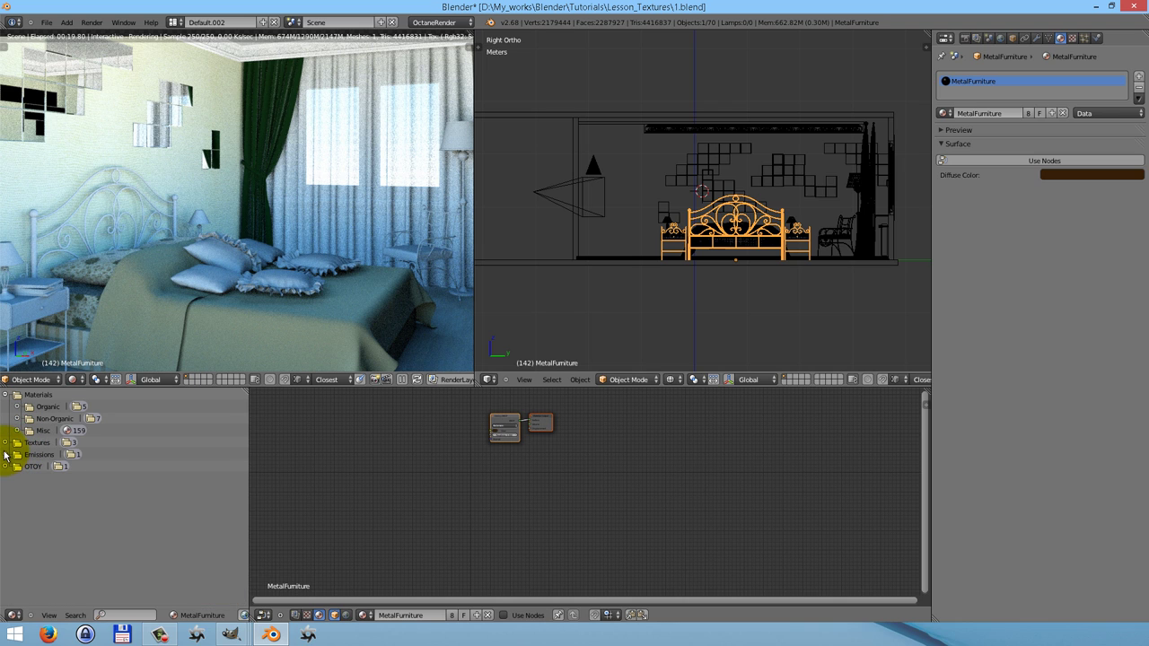
left_click(5, 455)
left_click(5, 455)
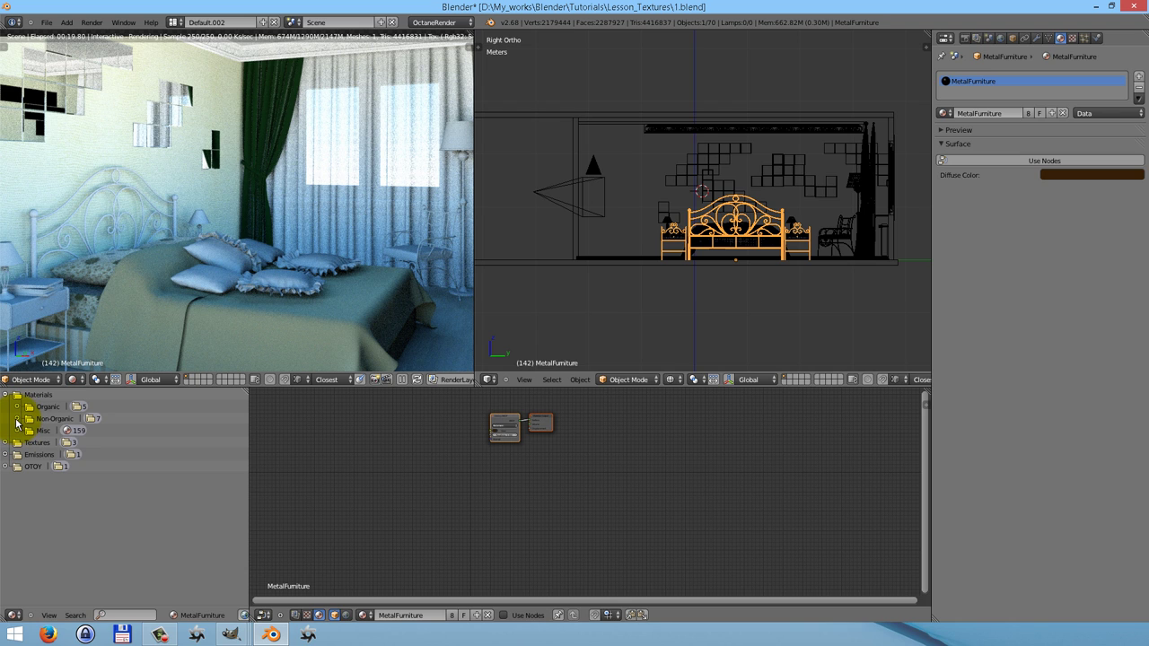
left_click(16, 419)
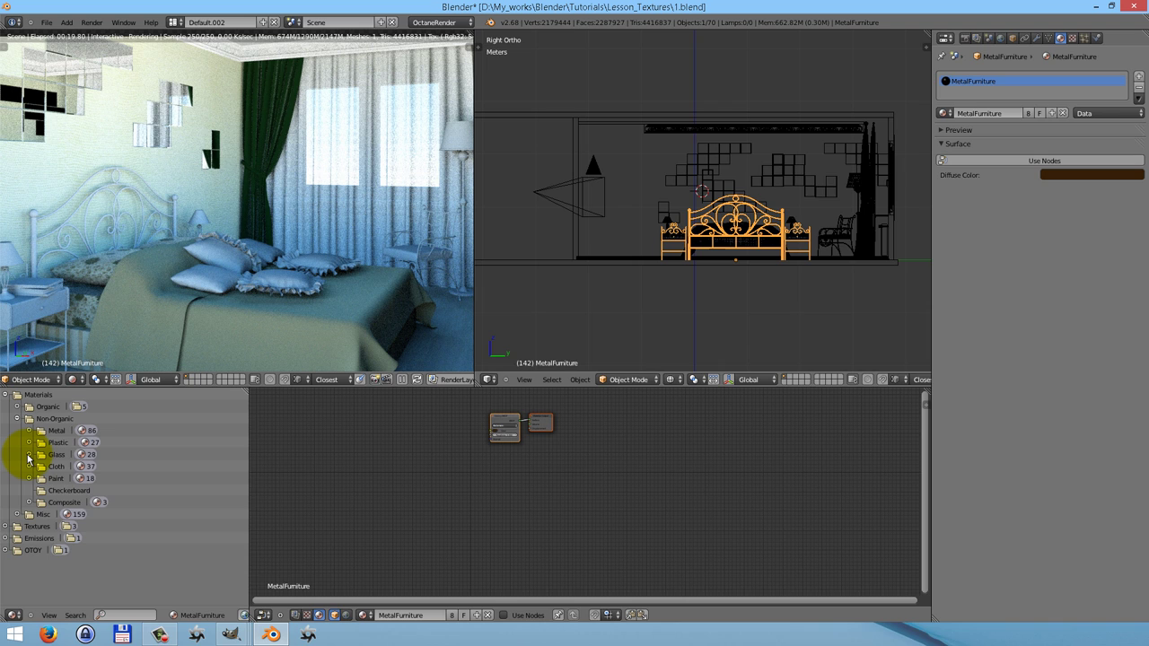
left_click(29, 455)
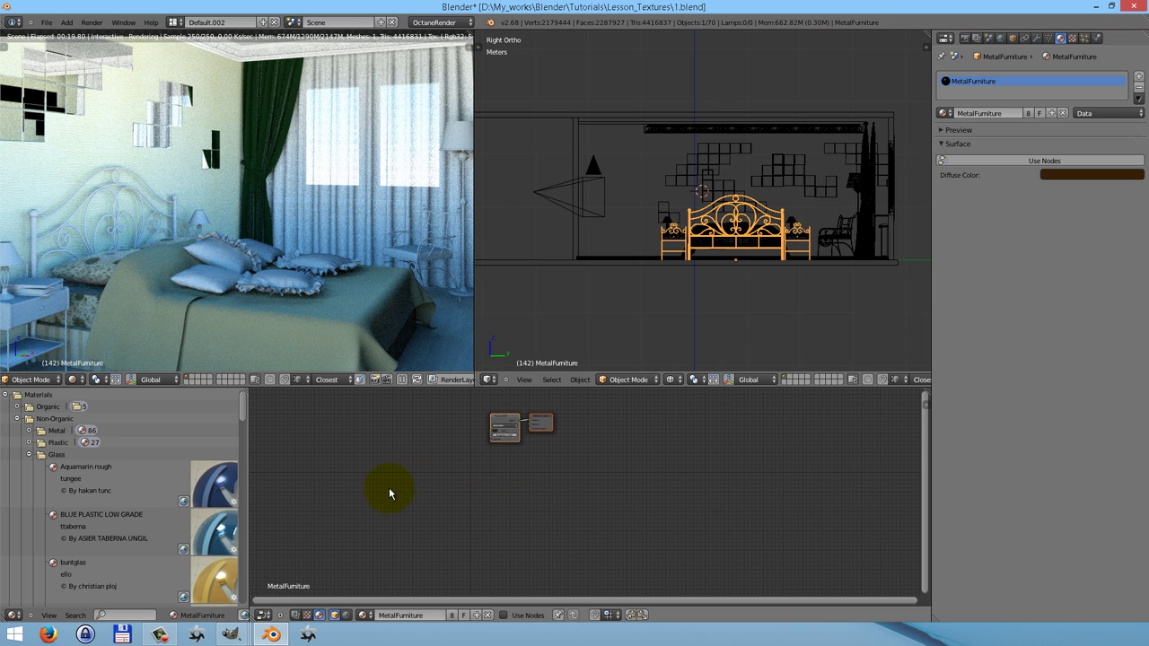
Search the LiveDB for glass materials and clear the search filter.
left_click(114, 617)
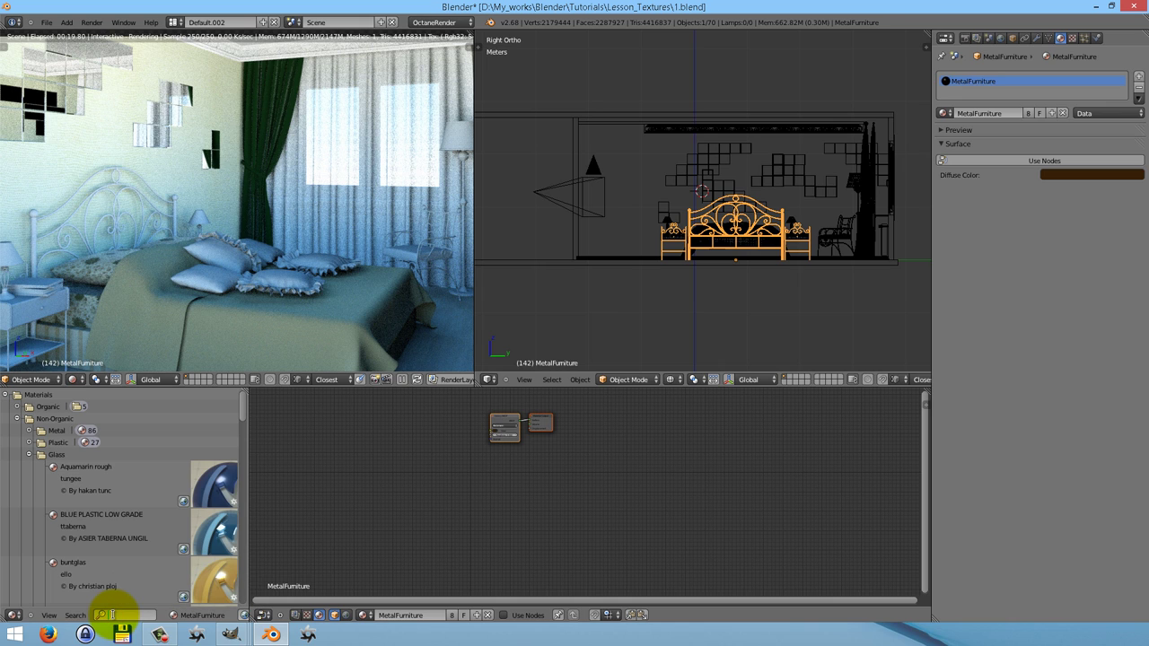
type("r")
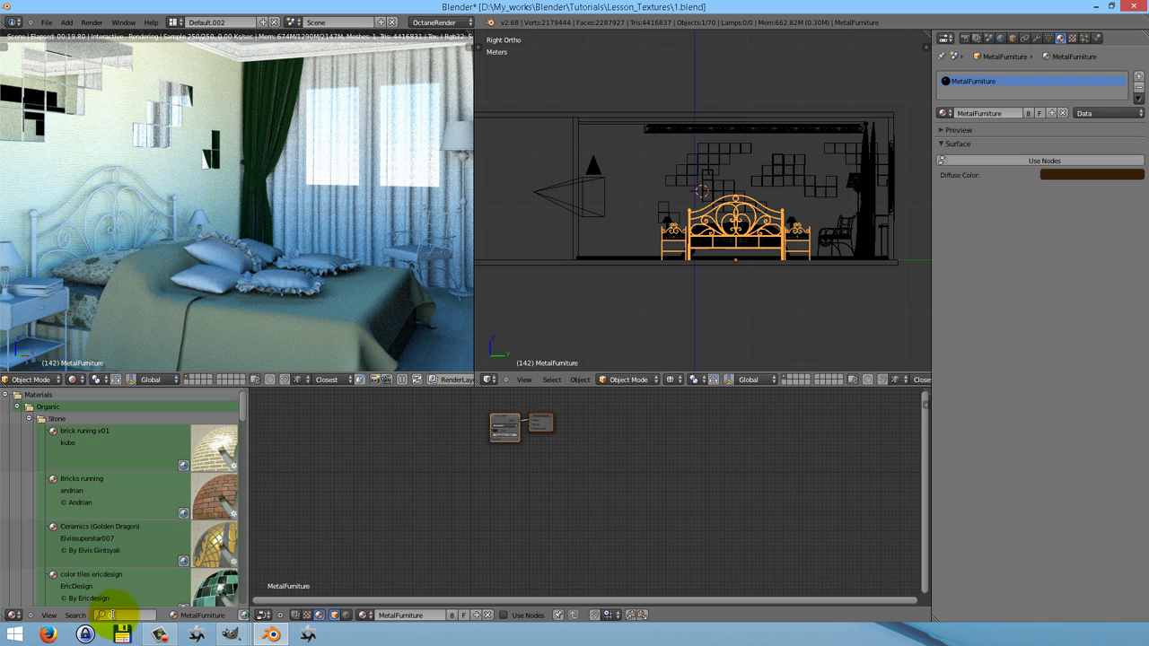
type("lass")
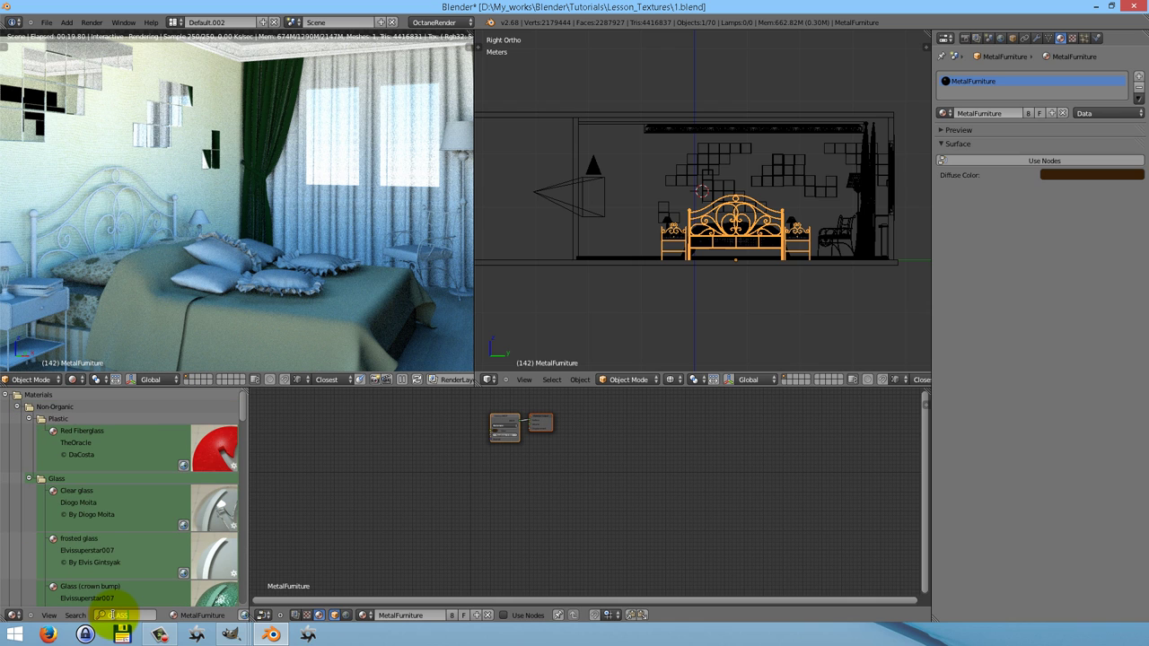
key("Return")
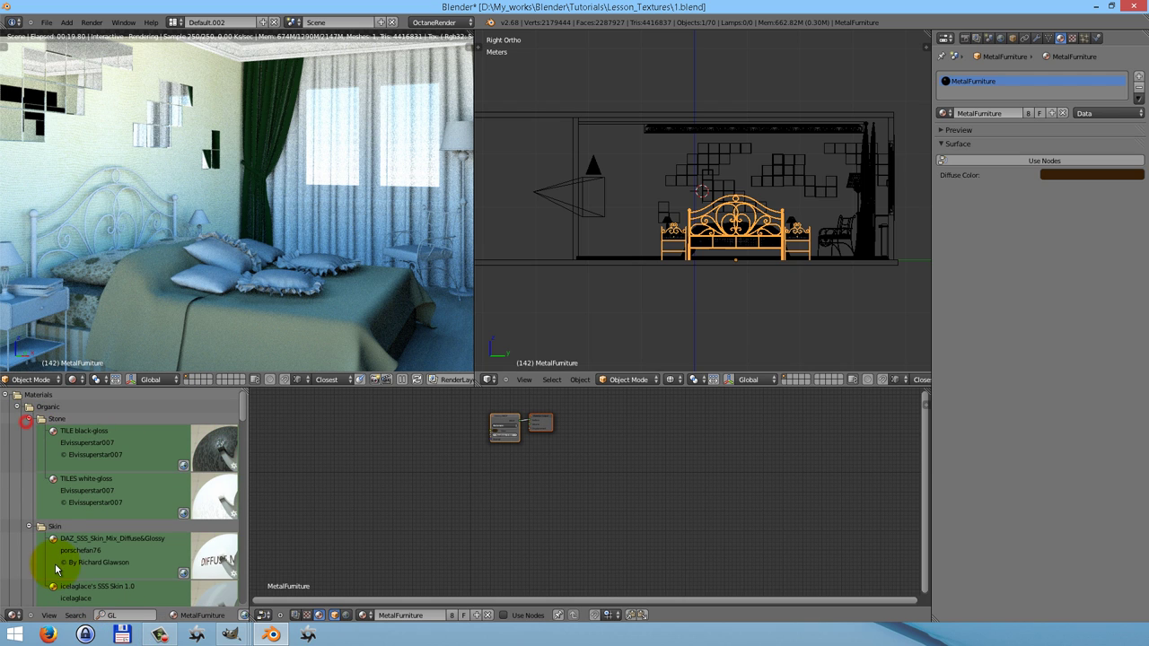
left_click(114, 616)
key("BackSpace")
key("Return")
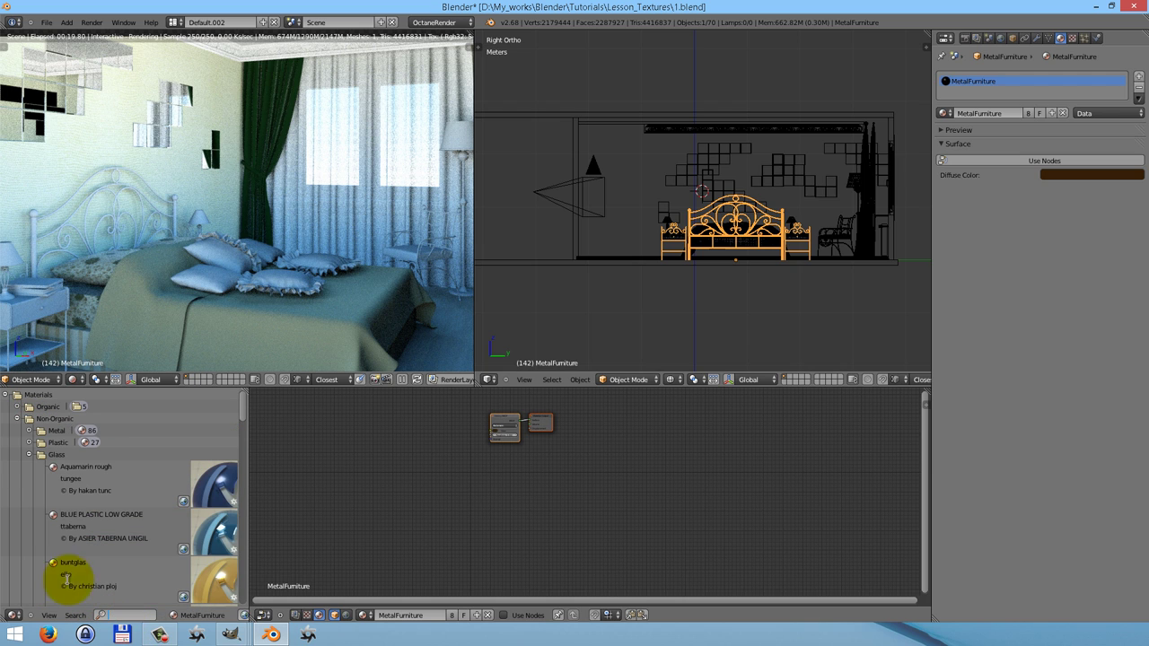
Browse the Metal category under Non-Organic in the LiveDB and apply the METAL_Brass material to the MetalFurniture bed frame.
left_click(29, 454)
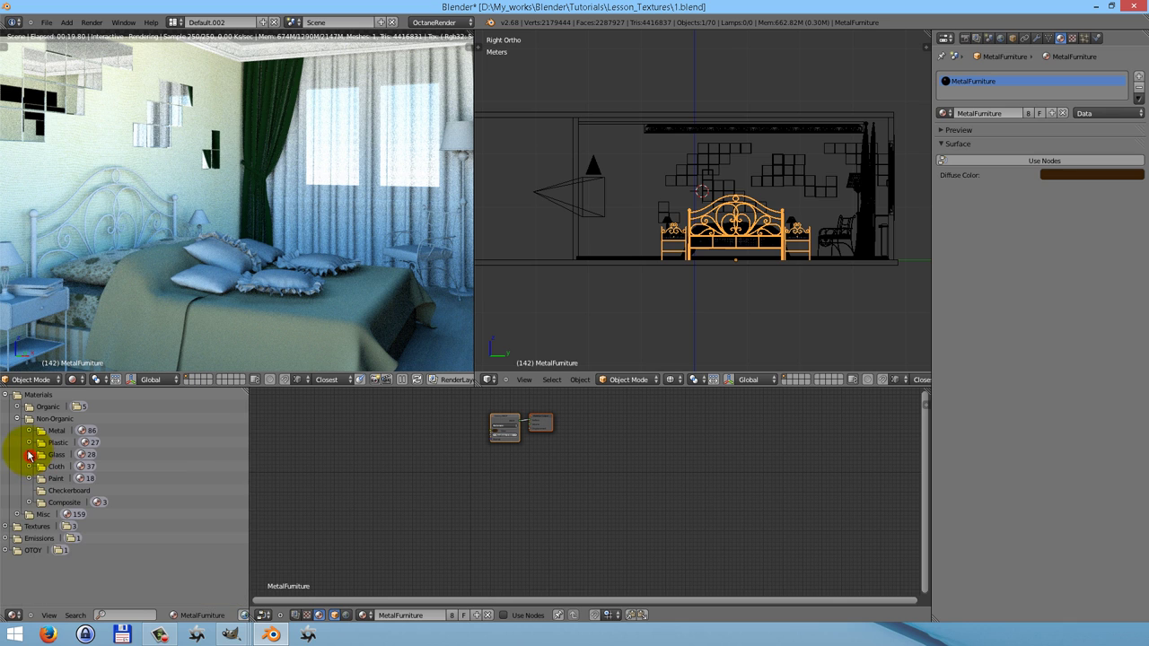
left_click(29, 434)
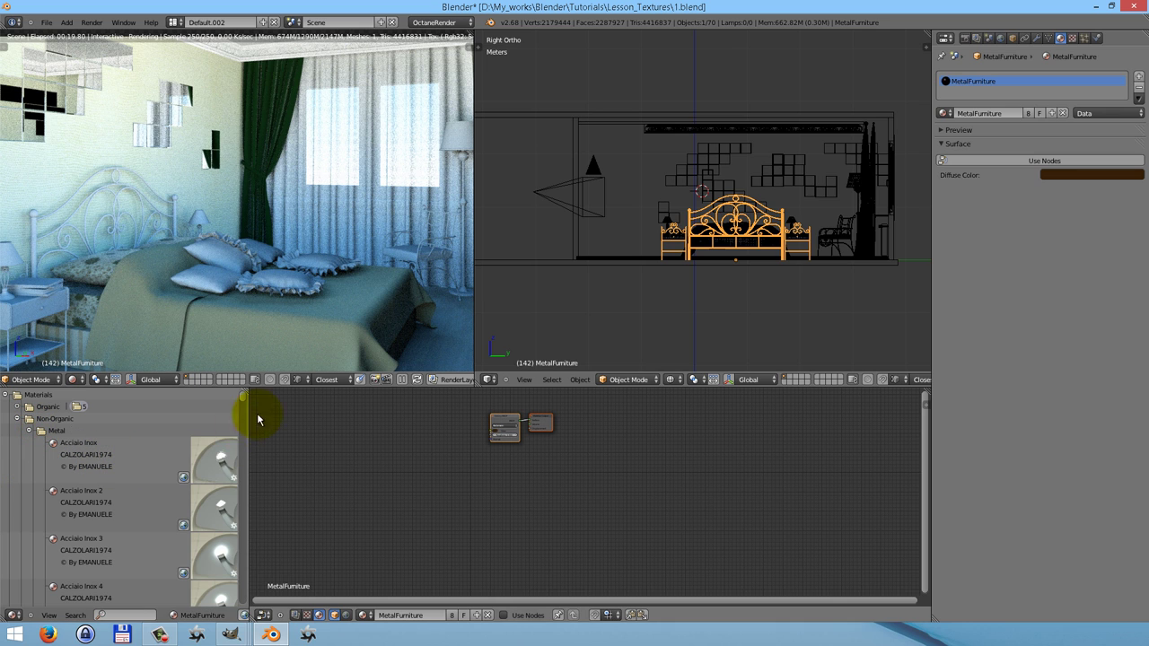
scroll(209, 463, "down", 2)
scroll(208, 462, "down", 5)
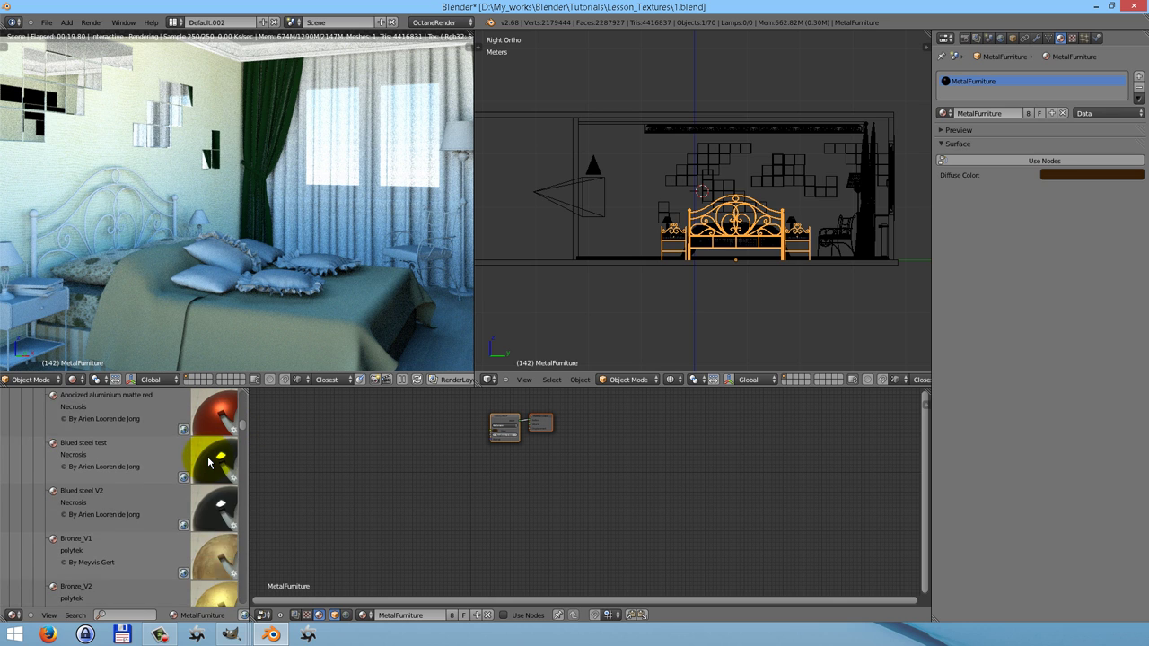
scroll(208, 461, "down", 5)
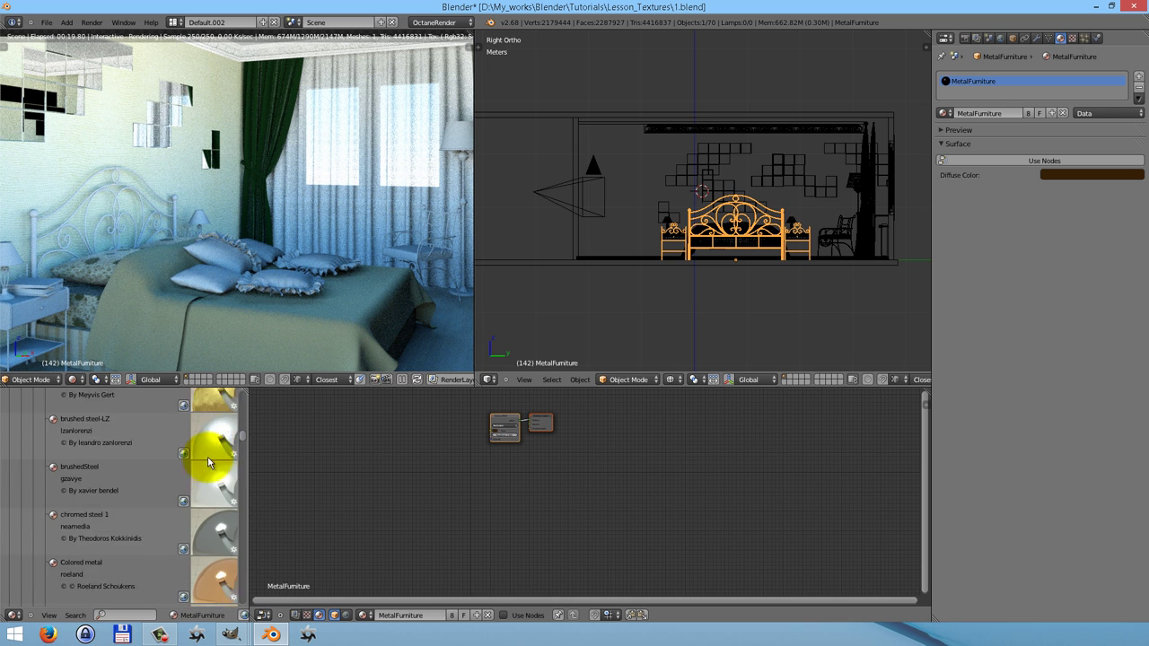
scroll(207, 461, "down", 5)
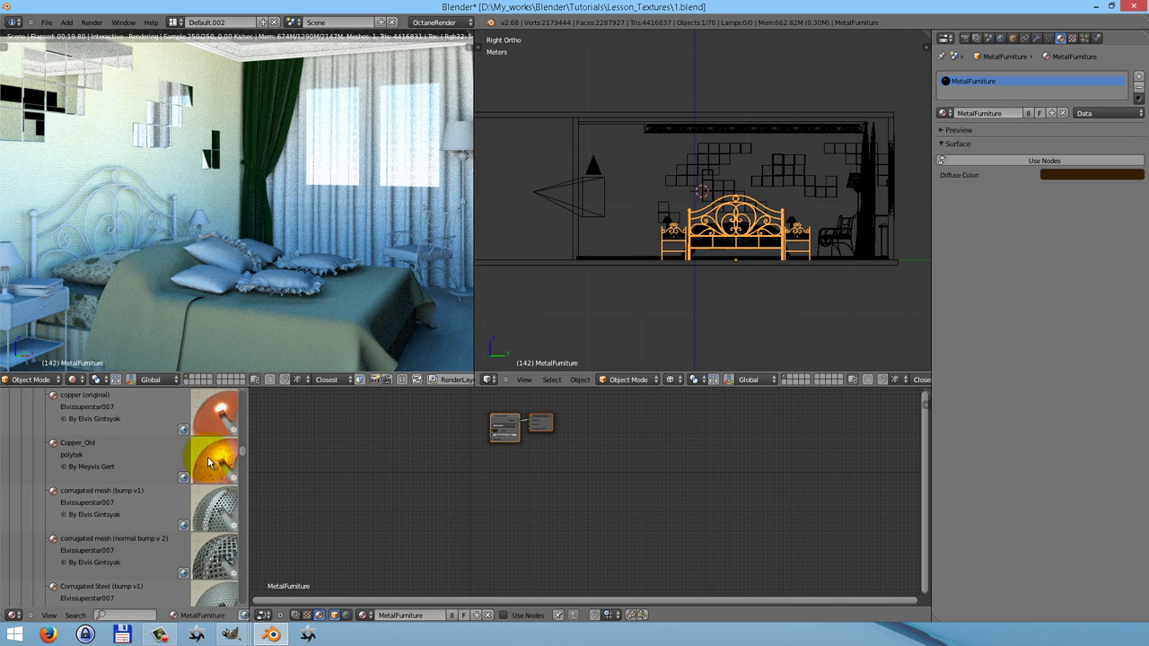
scroll(208, 462, "down", 5)
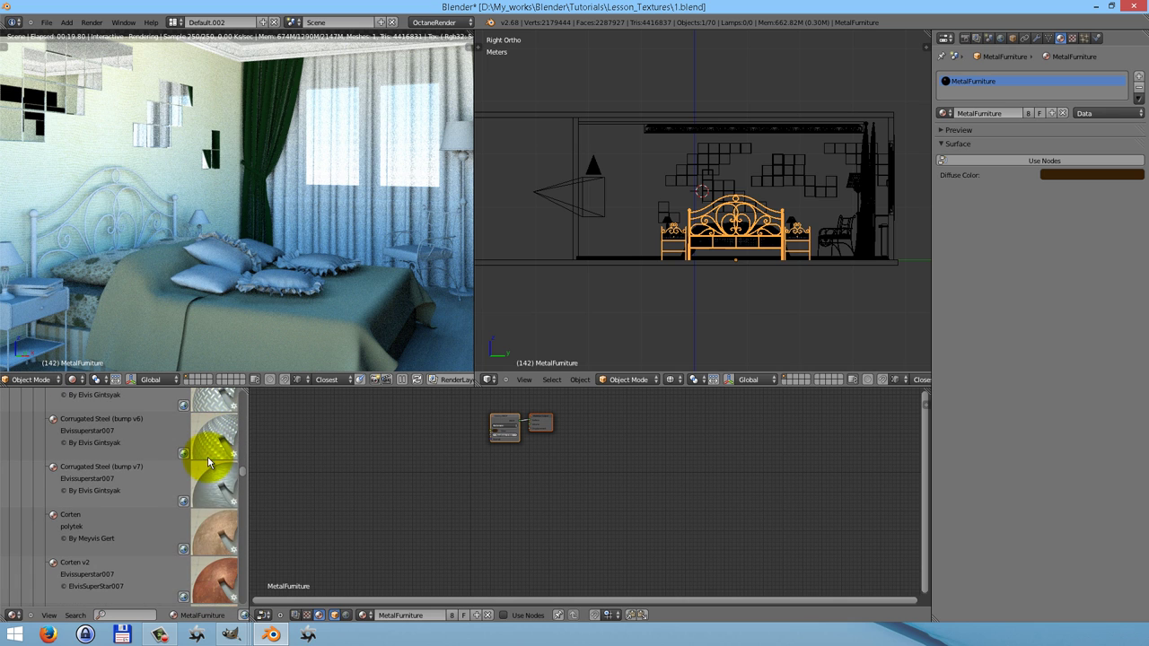
scroll(208, 461, "down", 5)
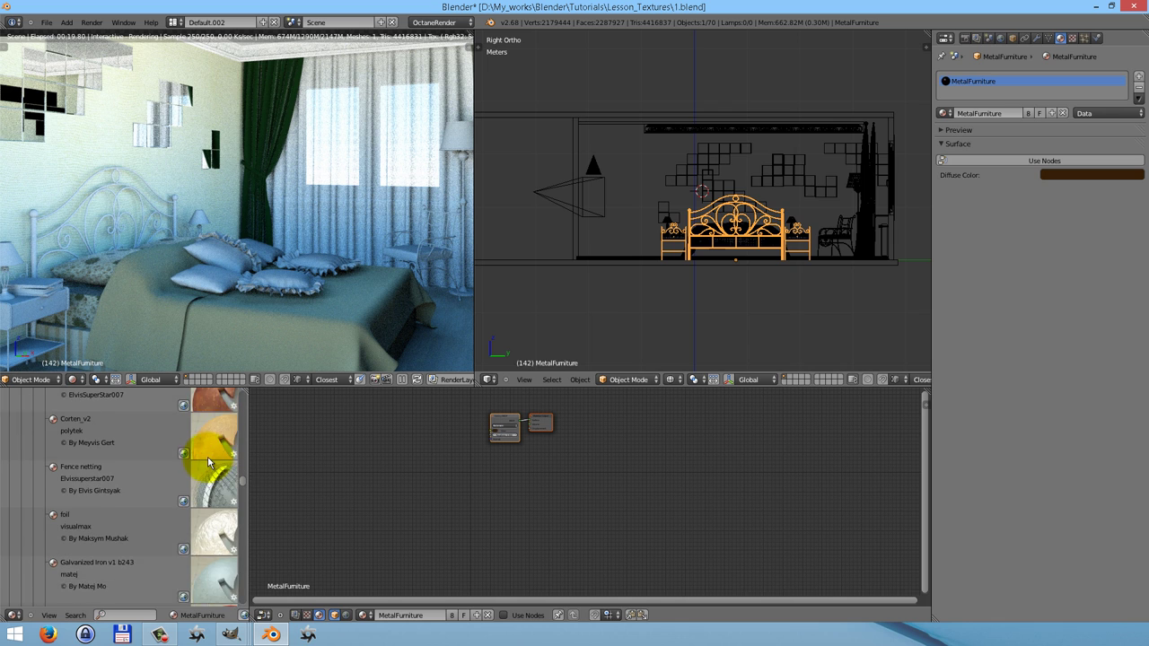
scroll(208, 461, "down", 5)
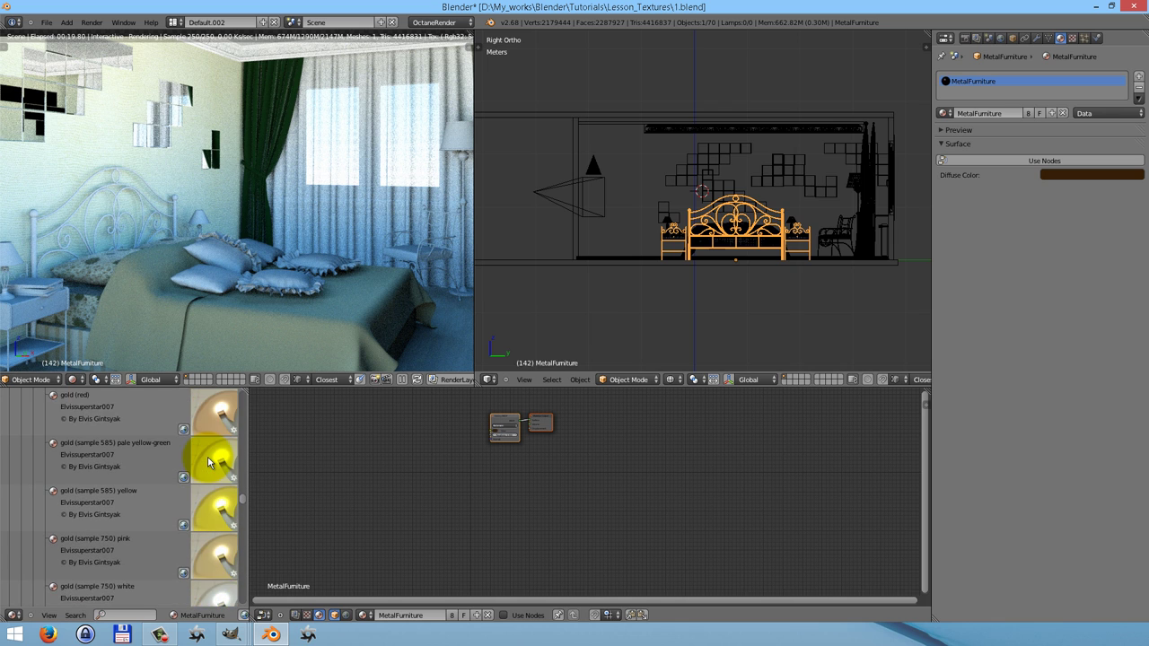
scroll(208, 462, "down", 5)
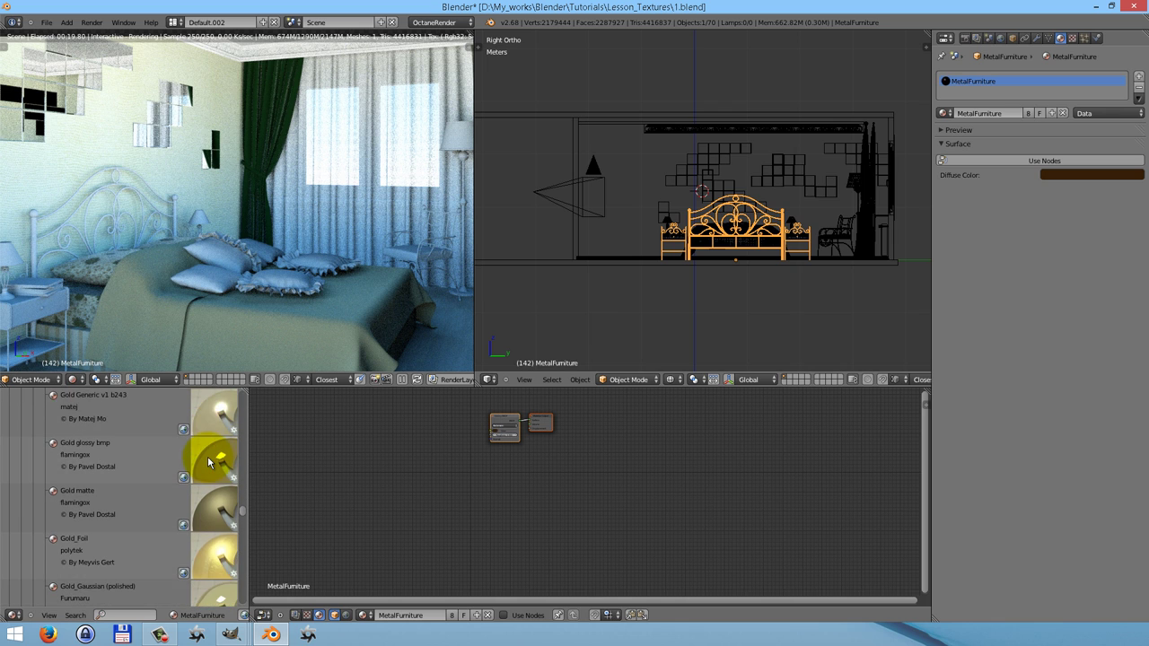
scroll(208, 461, "down", 5)
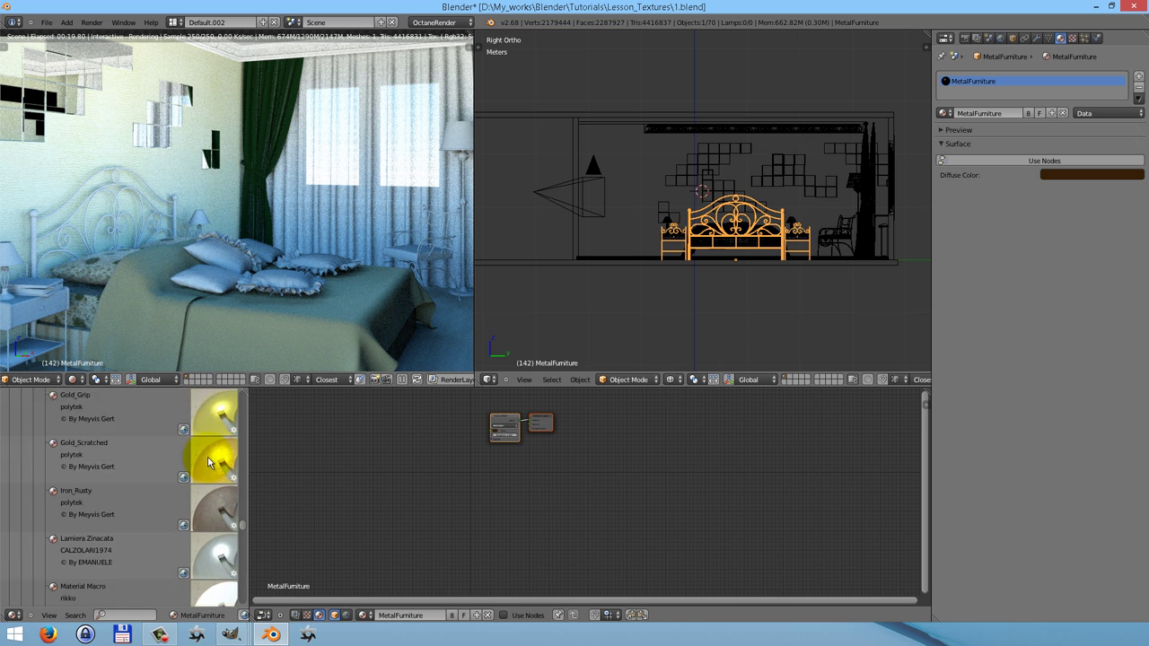
scroll(209, 461, "down", 5)
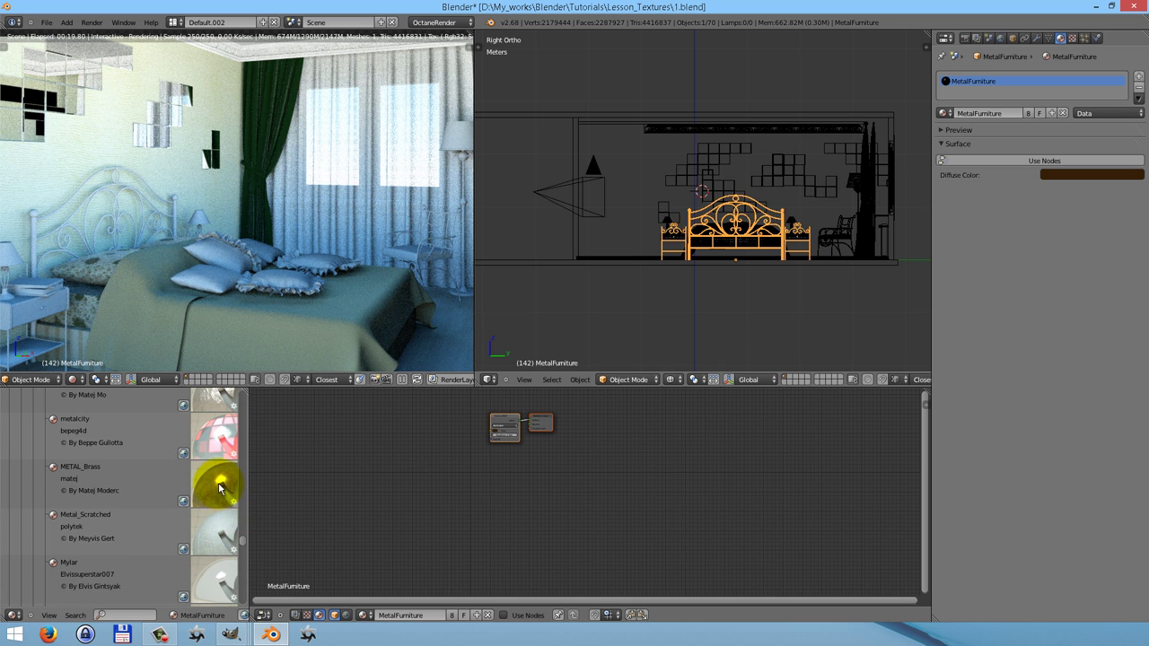
scroll(216, 485, "down", 4)
scroll(218, 487, "down", 1)
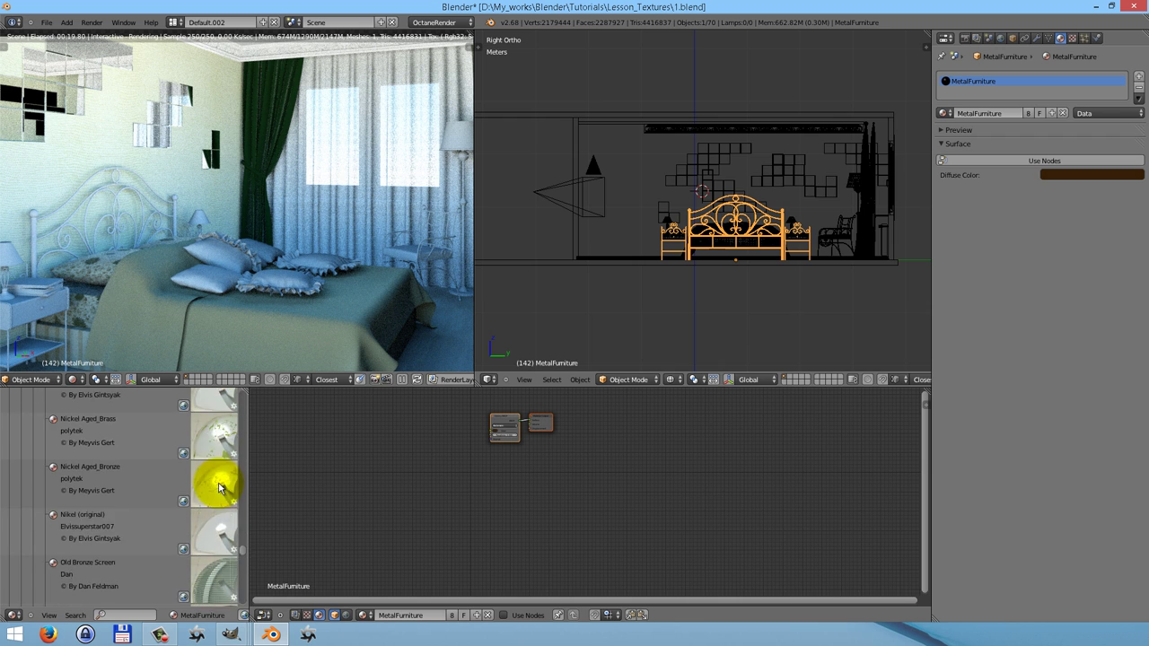
scroll(218, 487, "up", 5)
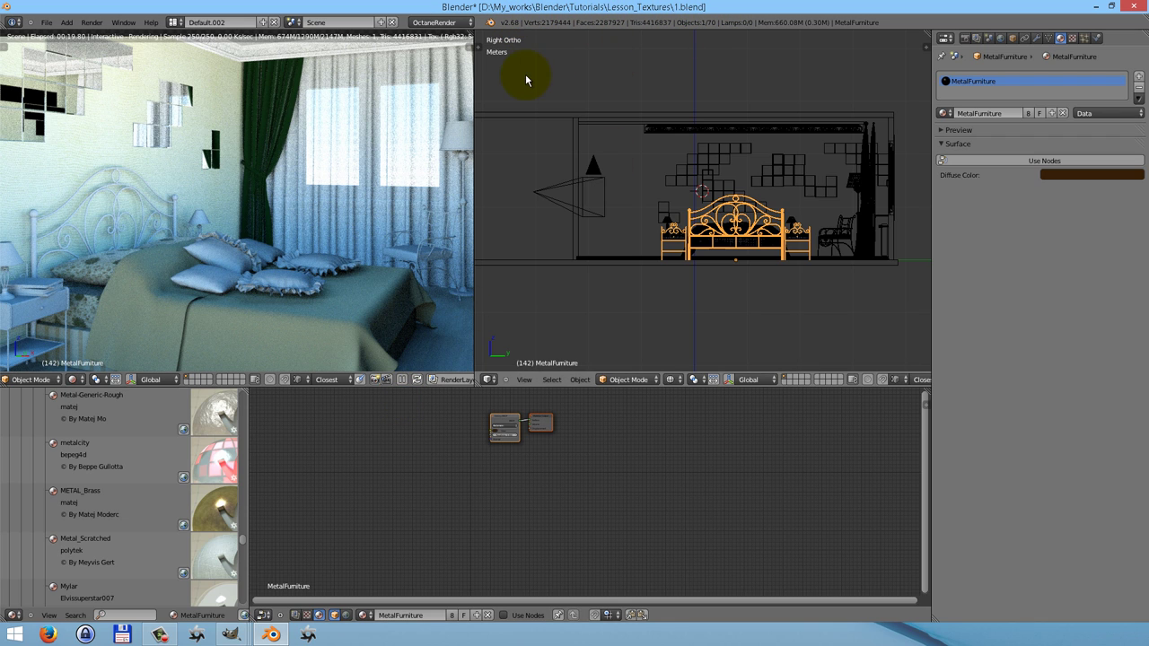
left_click(182, 527)
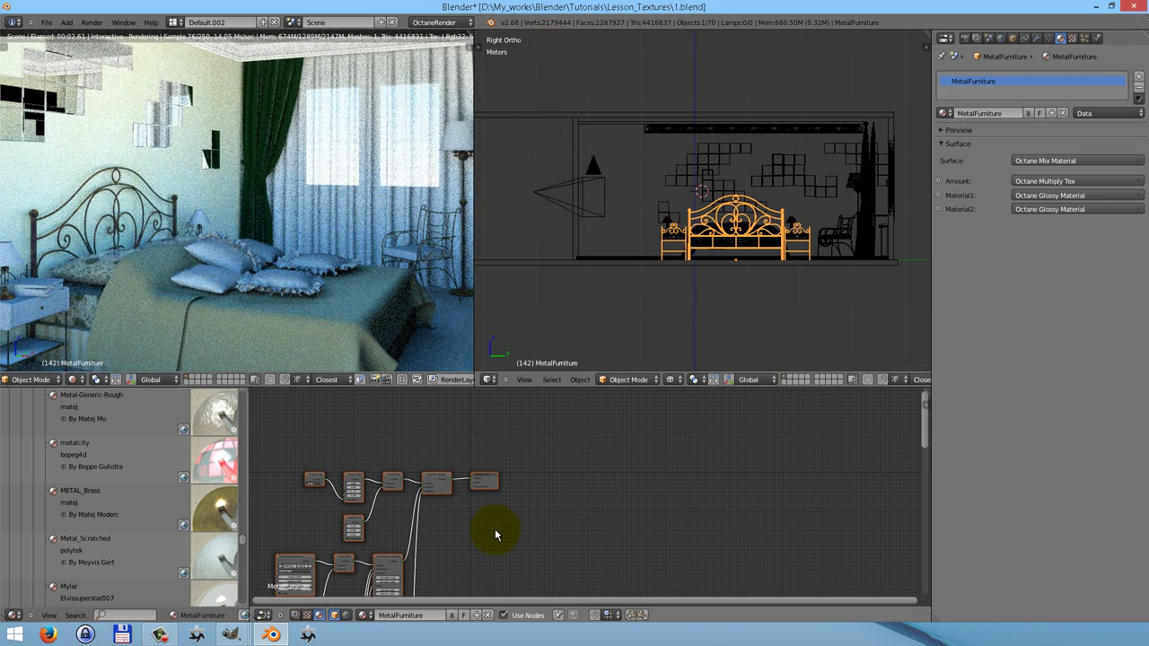
Fit the whole brass node tree in view and move the Material Output and Octane Mix Material nodes away from the texture nodes.
key("Home")
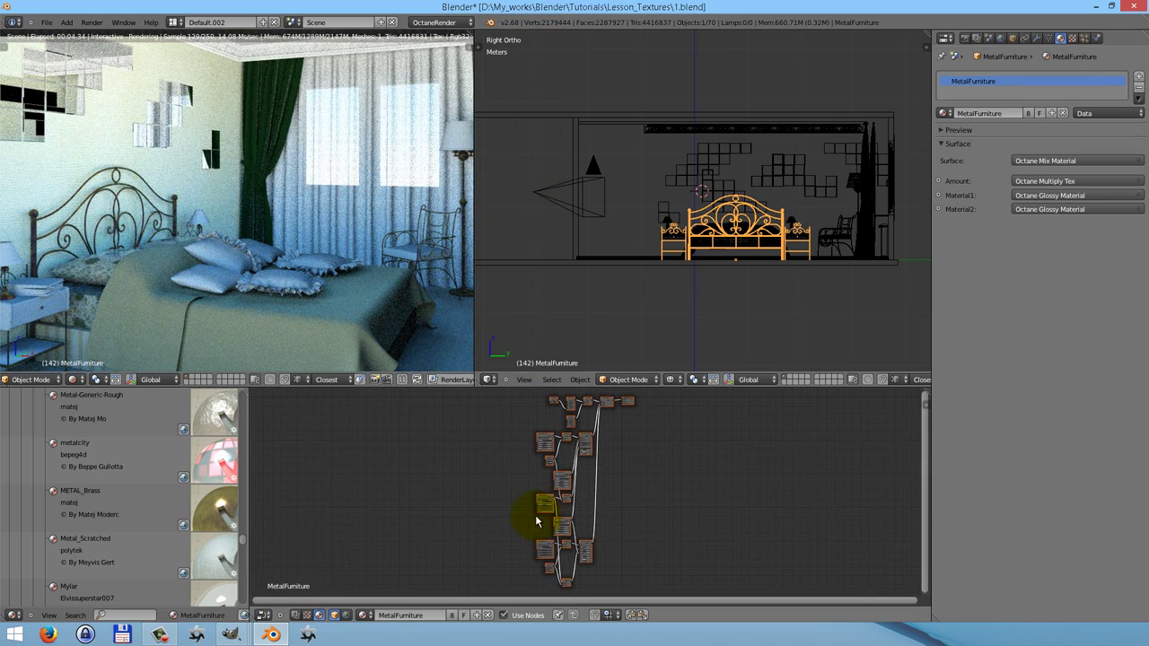
left_click(628, 403)
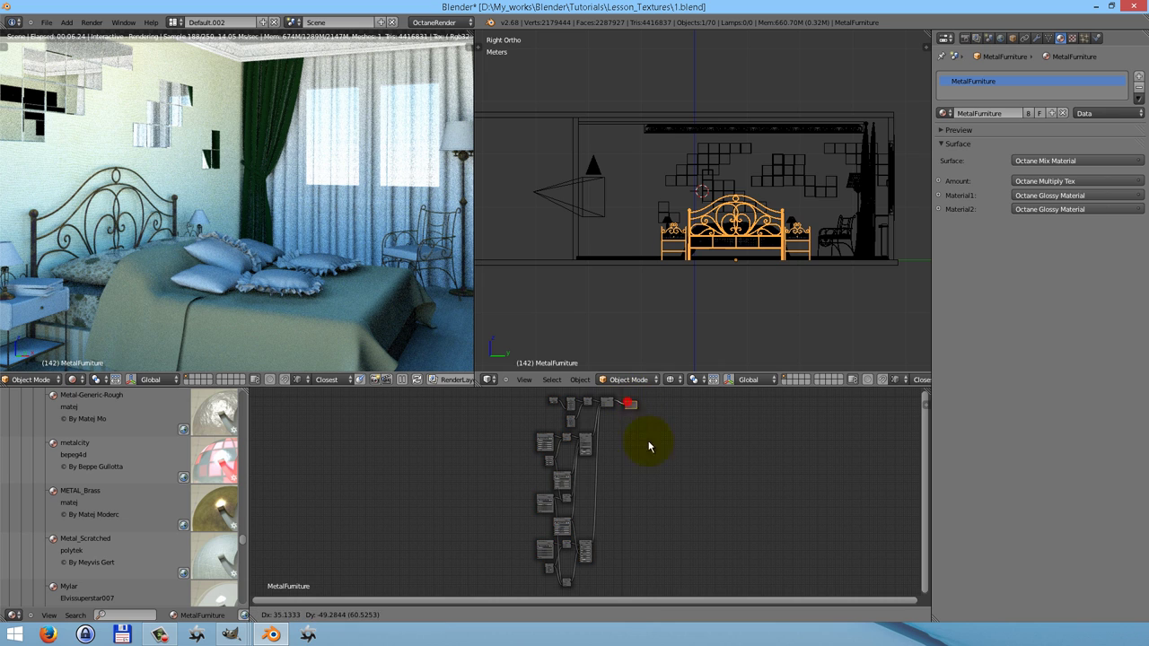
left_click_drag(637, 406, 784, 513)
left_click_drag(607, 410, 706, 510)
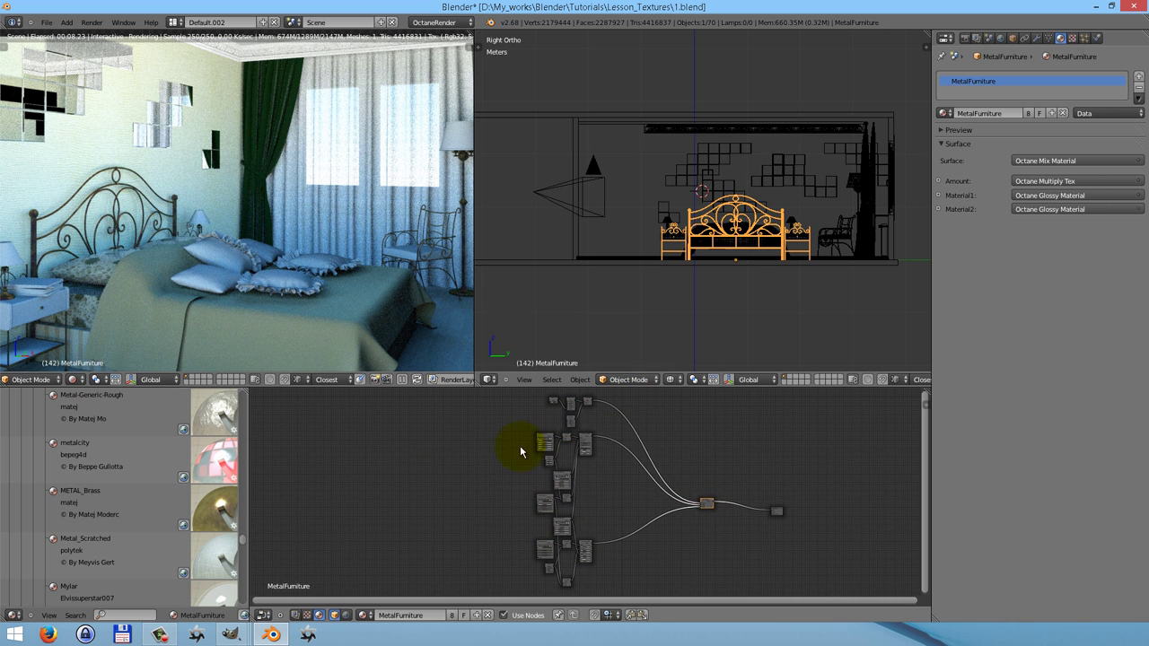
left_click(585, 446)
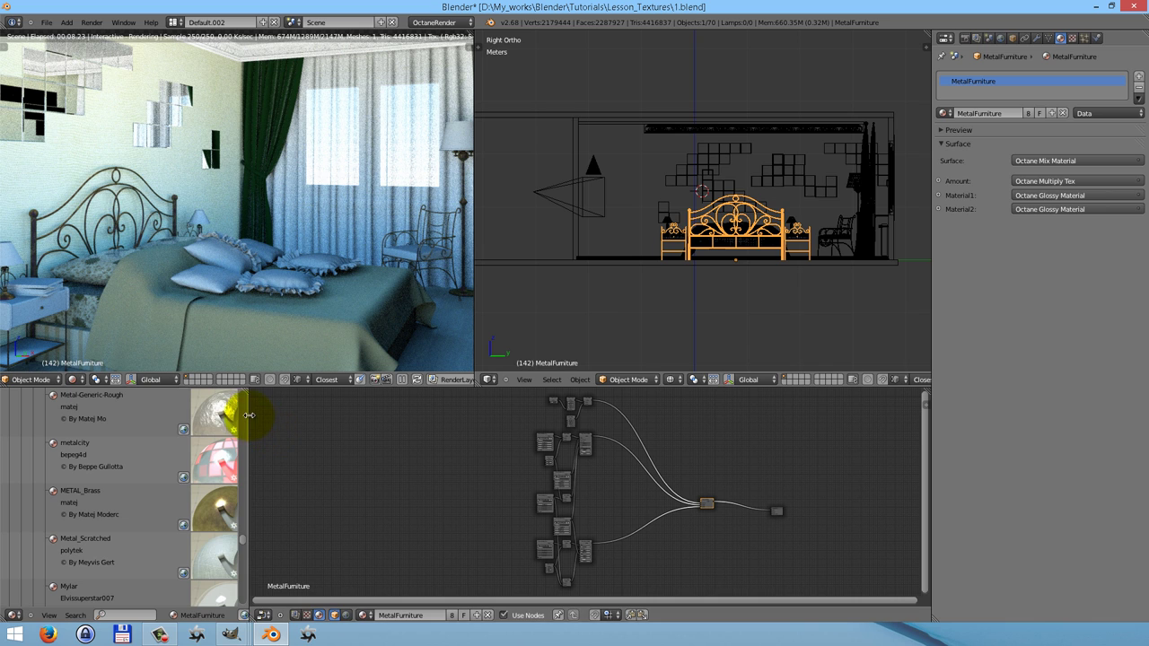
Widen the LiveDB editor to match the render view and extend the node editor over the Right Ortho 3D view.
left_click_drag(244, 411, 477, 417)
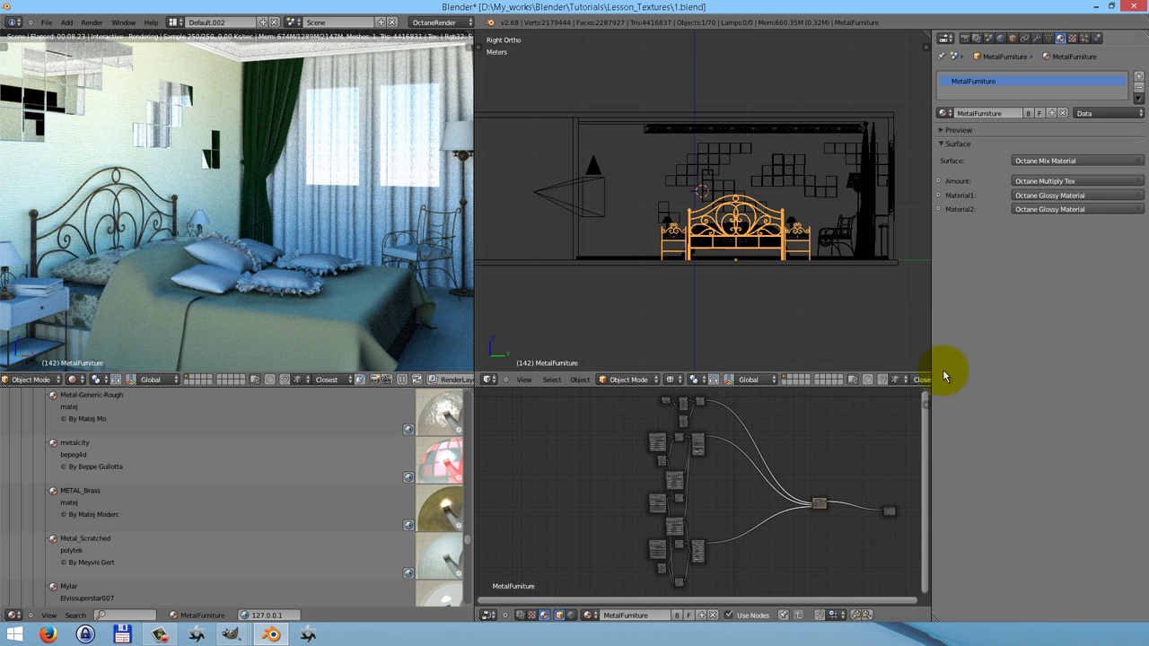
left_click_drag(928, 391, 930, 366)
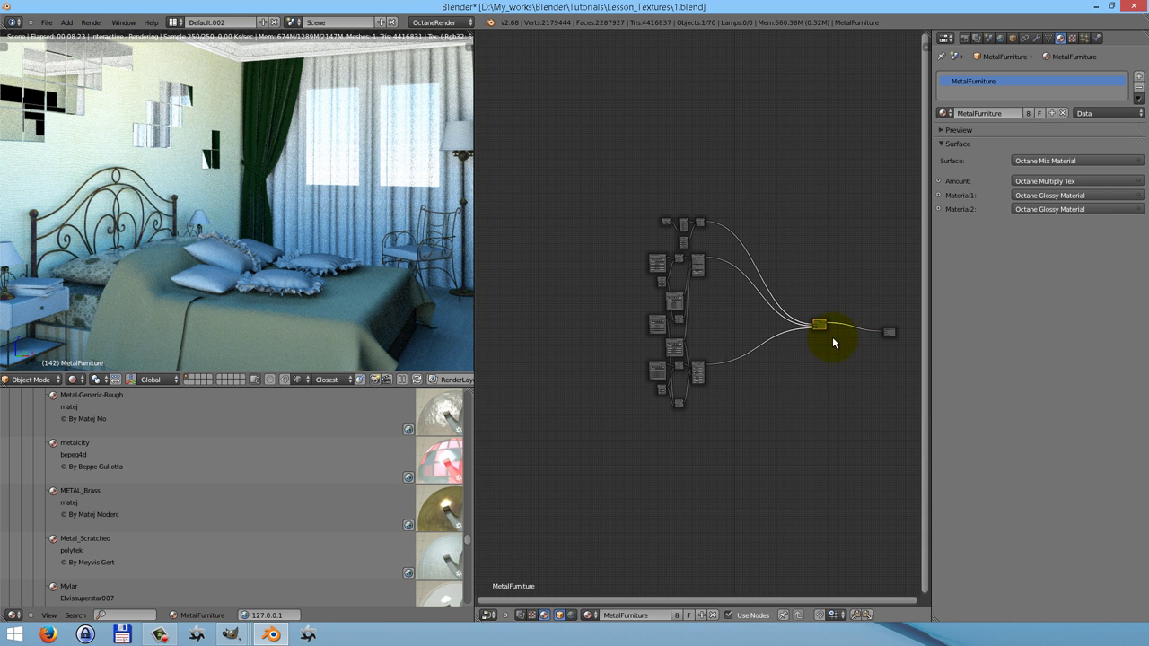
Examine the Octane Mix Material node, its three inputs and its link to the Material Output node.
scroll(833, 341, "up", 6)
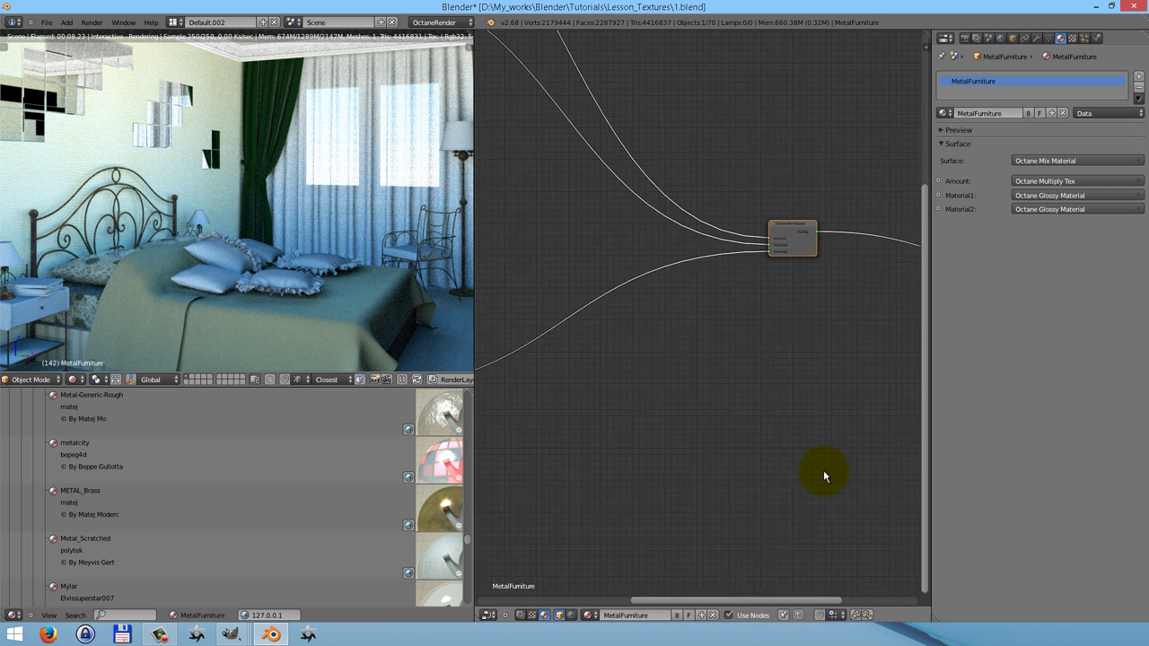
scroll(824, 476, "up", 1)
left_click_drag(765, 603, 867, 601)
scroll(833, 278, "up", 1)
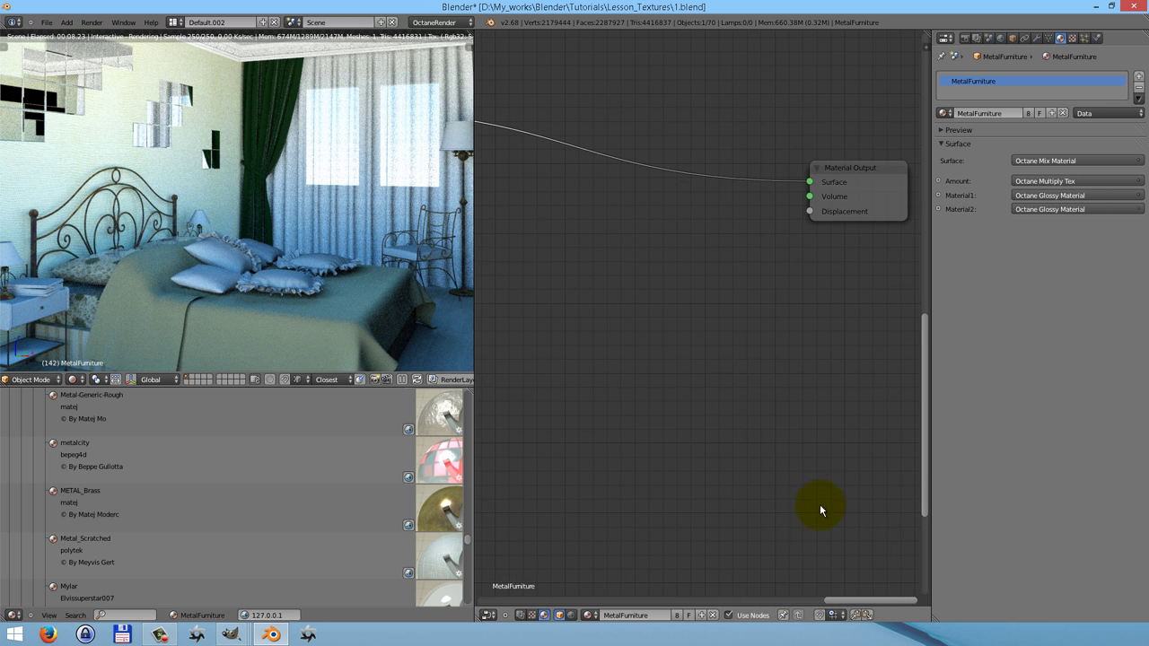
left_click_drag(871, 610, 774, 608)
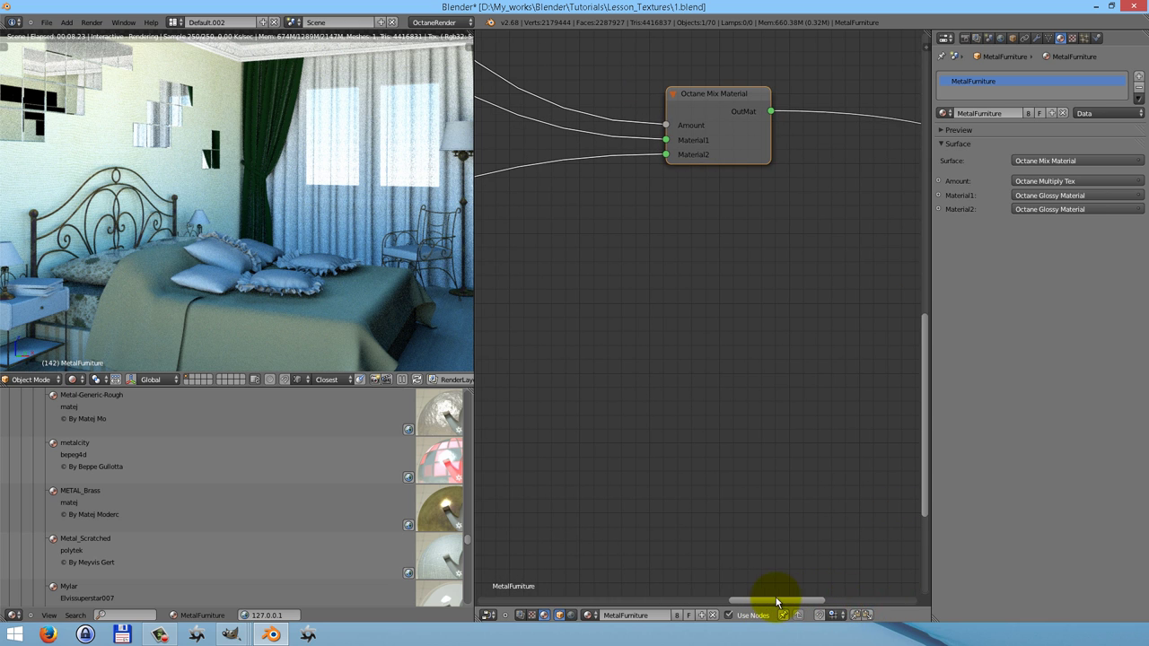
left_click_drag(925, 509, 919, 478)
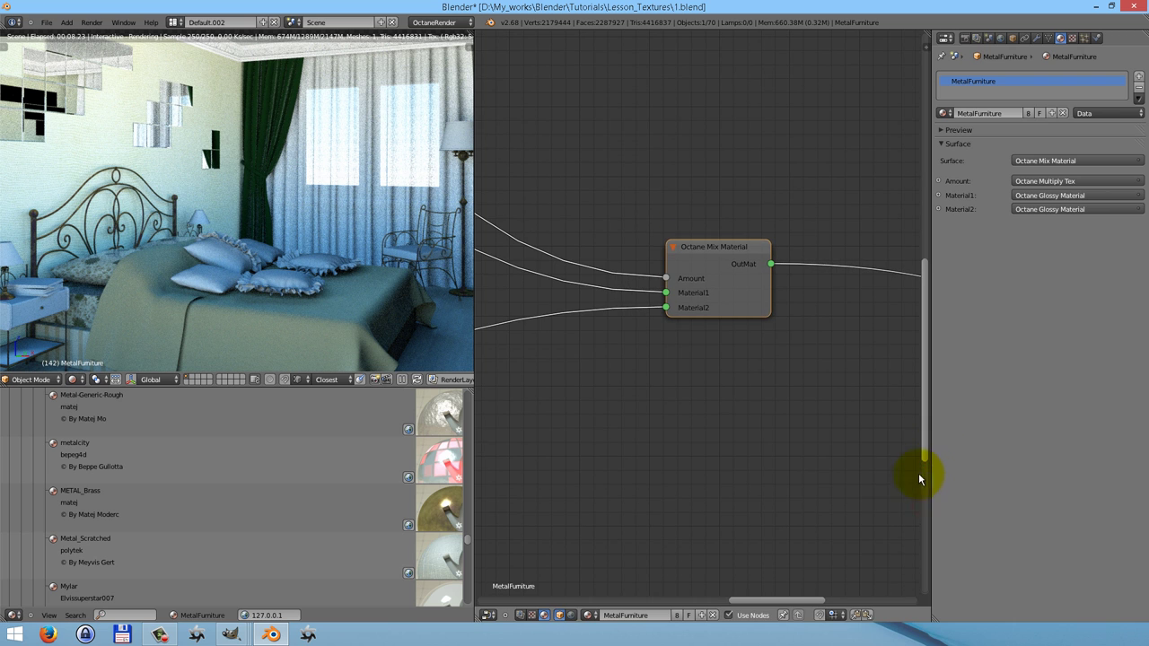
left_click_drag(790, 608, 703, 608)
left_click_drag(927, 458, 813, 334)
scroll(692, 308, "down", 5)
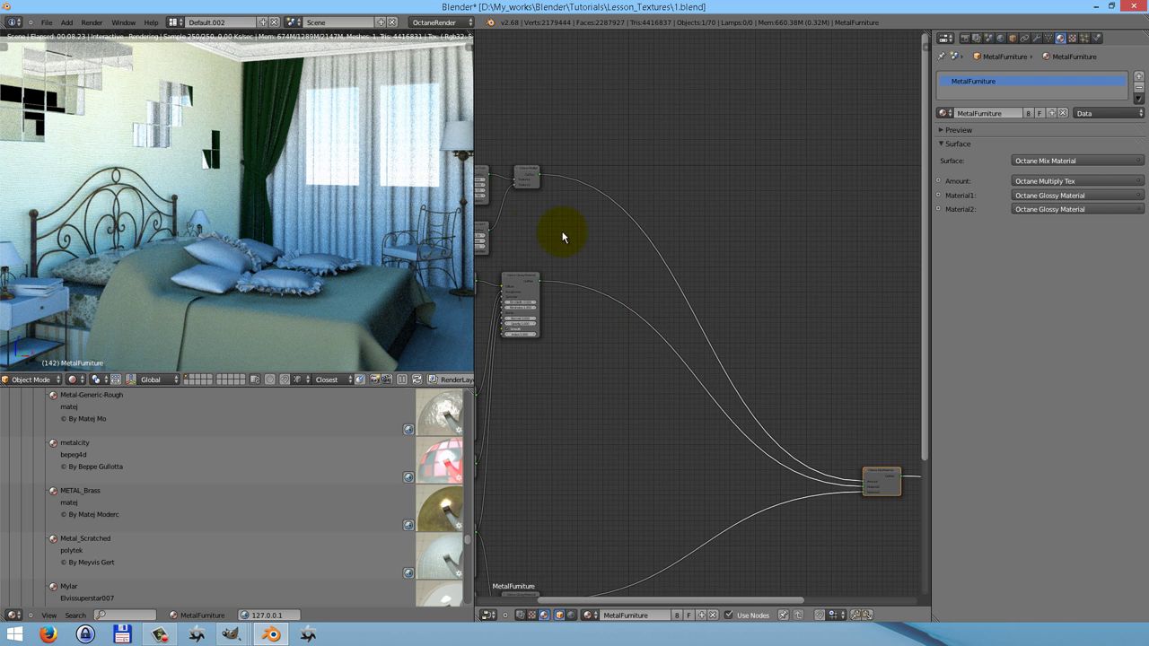
Widen the Octane Multiply Tex node that feeds the mix amount until its full title is readable.
scroll(516, 179, "up", 4)
scroll(516, 179, "up", 4)
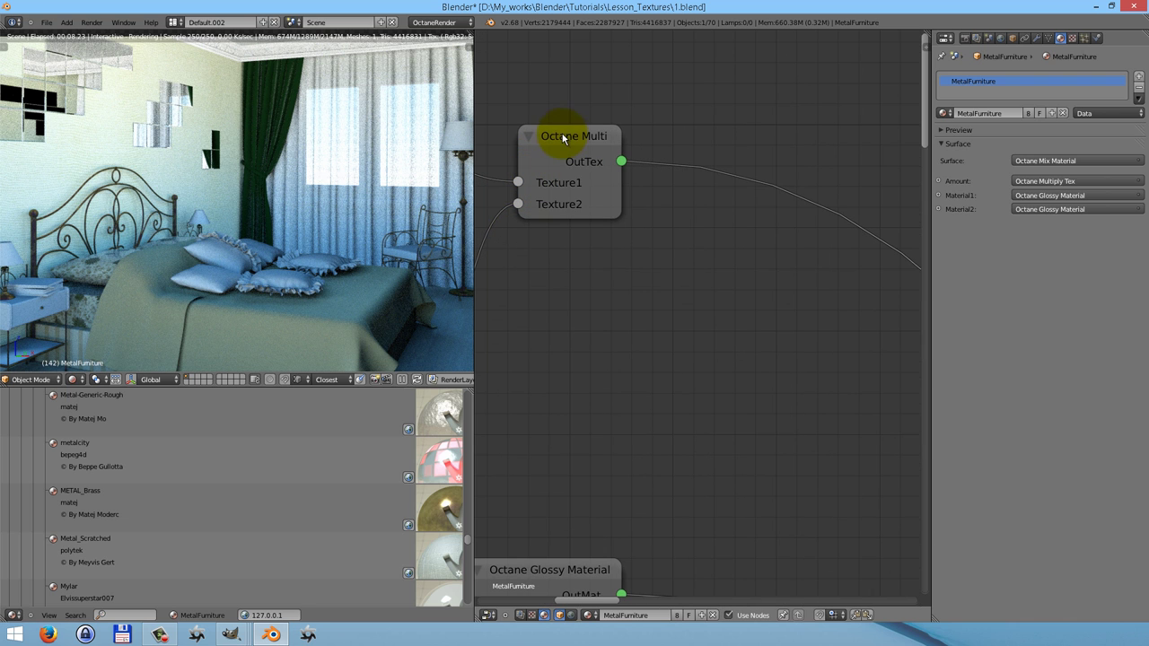
left_click(619, 188)
left_click_drag(619, 188, 725, 188)
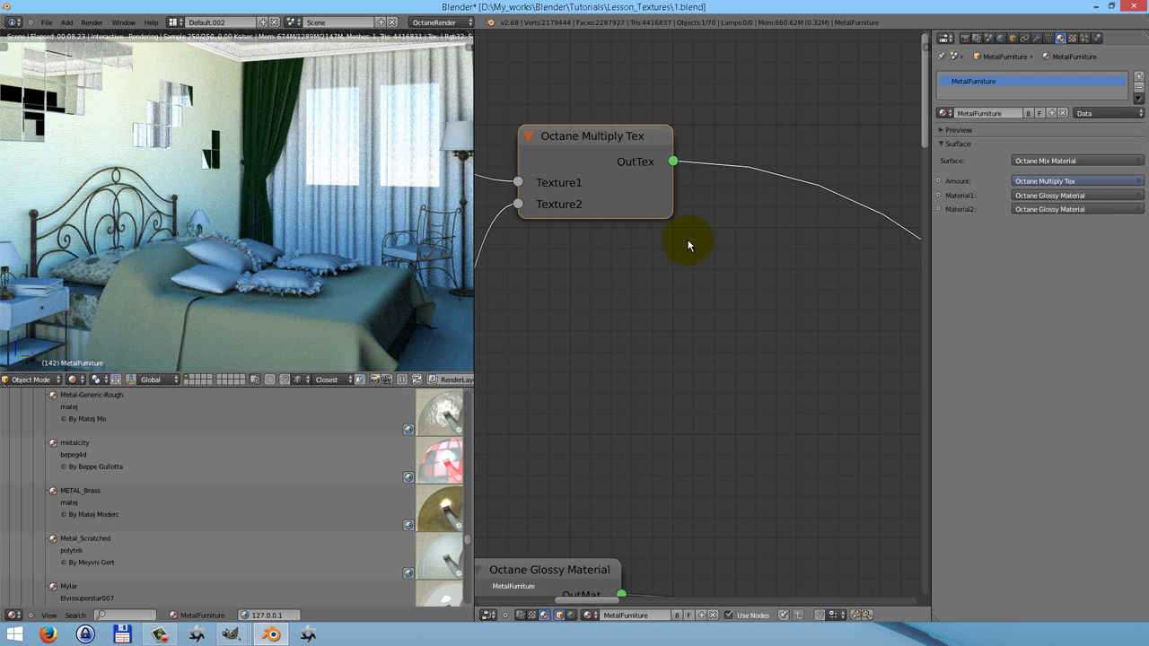
Examine the turbulence, dirt, float image and multiply texture nodes feeding the mix amount and the two Octane Glossy Material nodes.
scroll(688, 245, "down", 8)
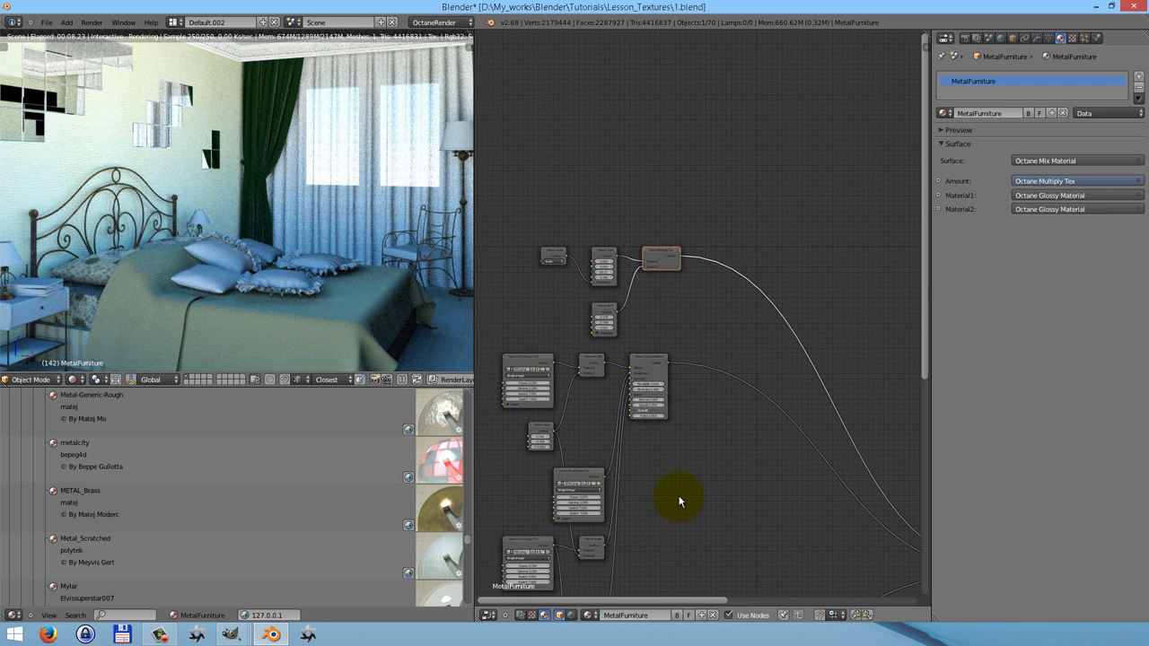
scroll(649, 395, "up", 4)
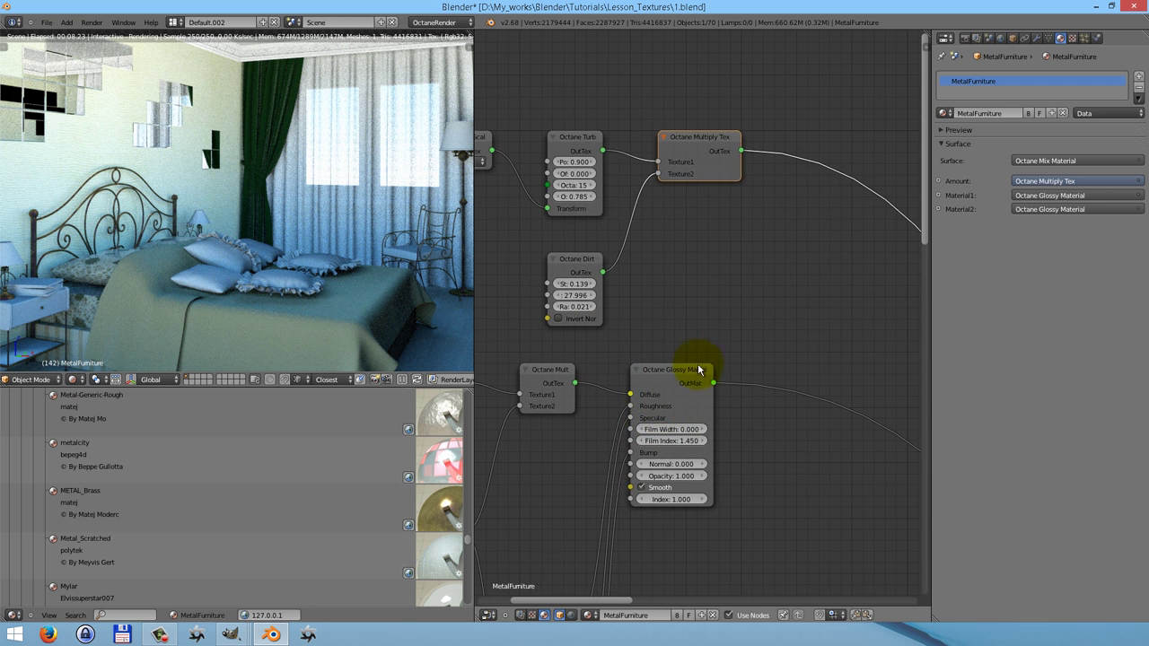
scroll(699, 370, "down", 7)
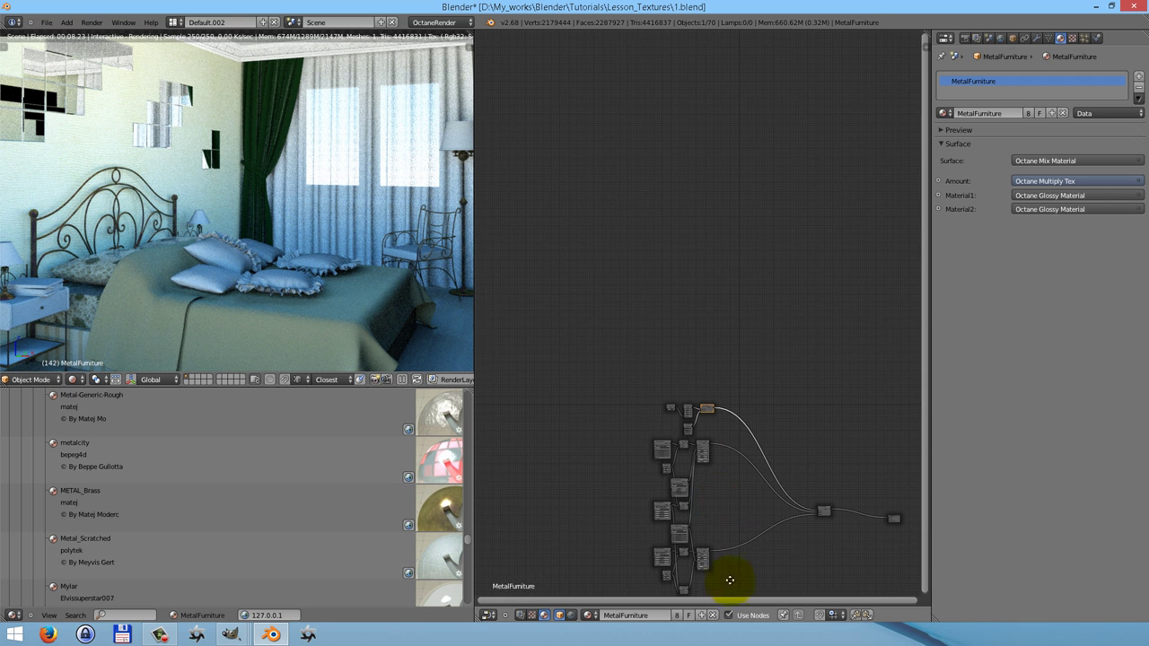
middle_click_drag(730, 580, 723, 391)
scroll(726, 391, "up", 5)
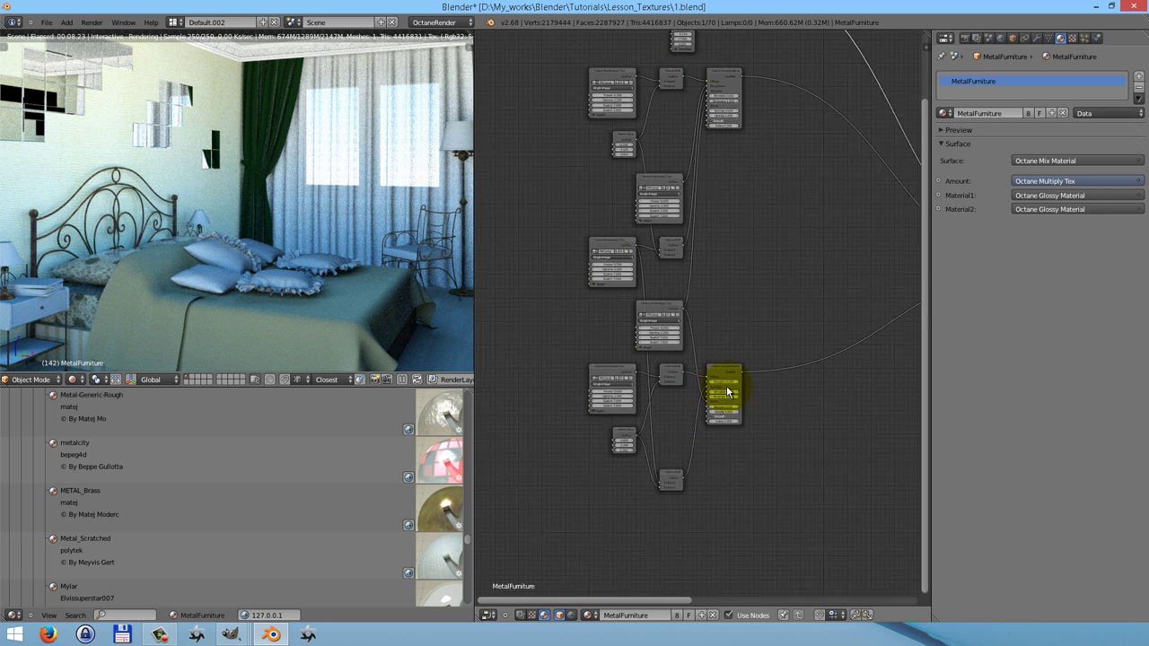
scroll(725, 386, "up", 5)
key("shift+a")
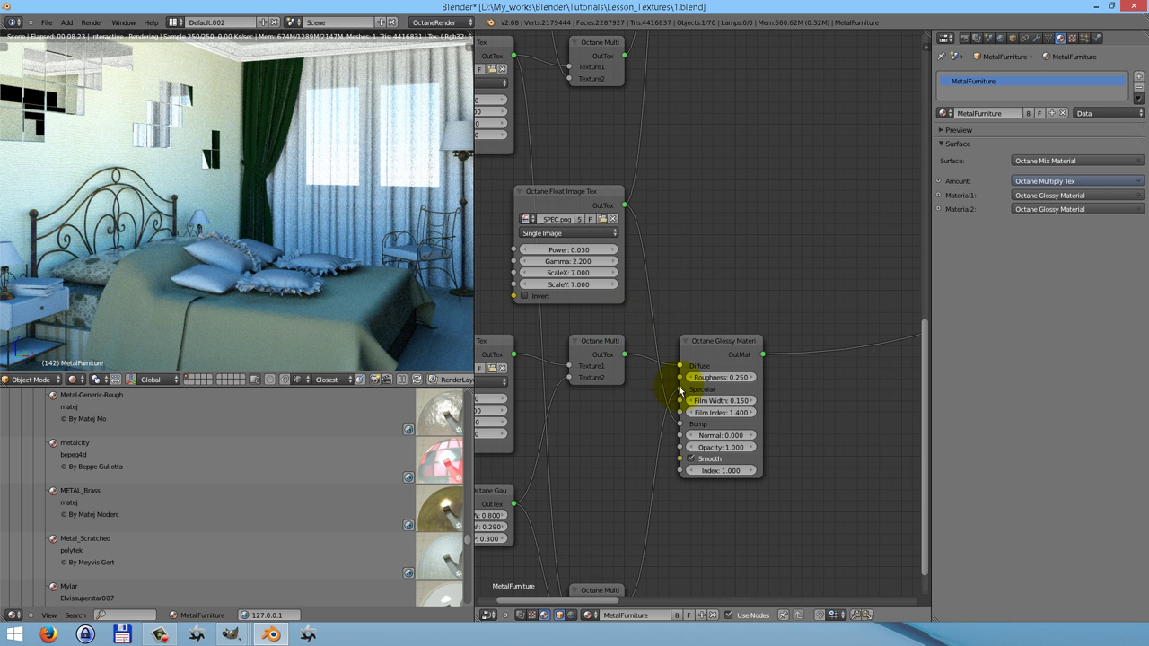
scroll(687, 379, "down", 2)
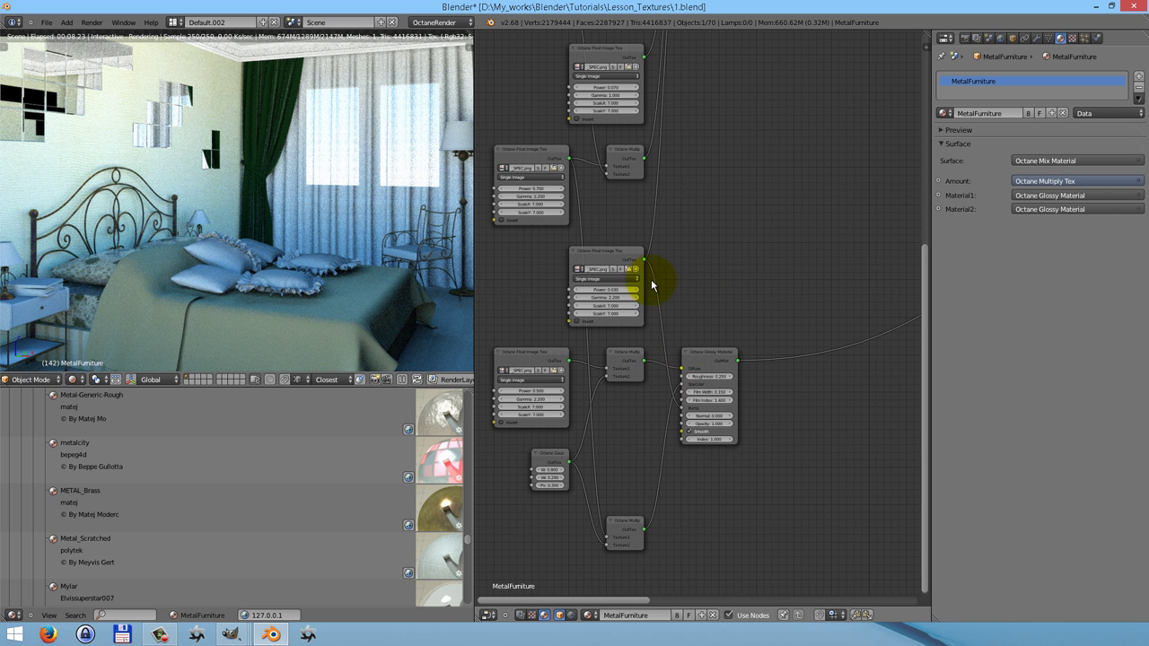
Expand Material1 and its Specular multiply texture in the material's Surface settings to inspect their inputs.
left_click(940, 197)
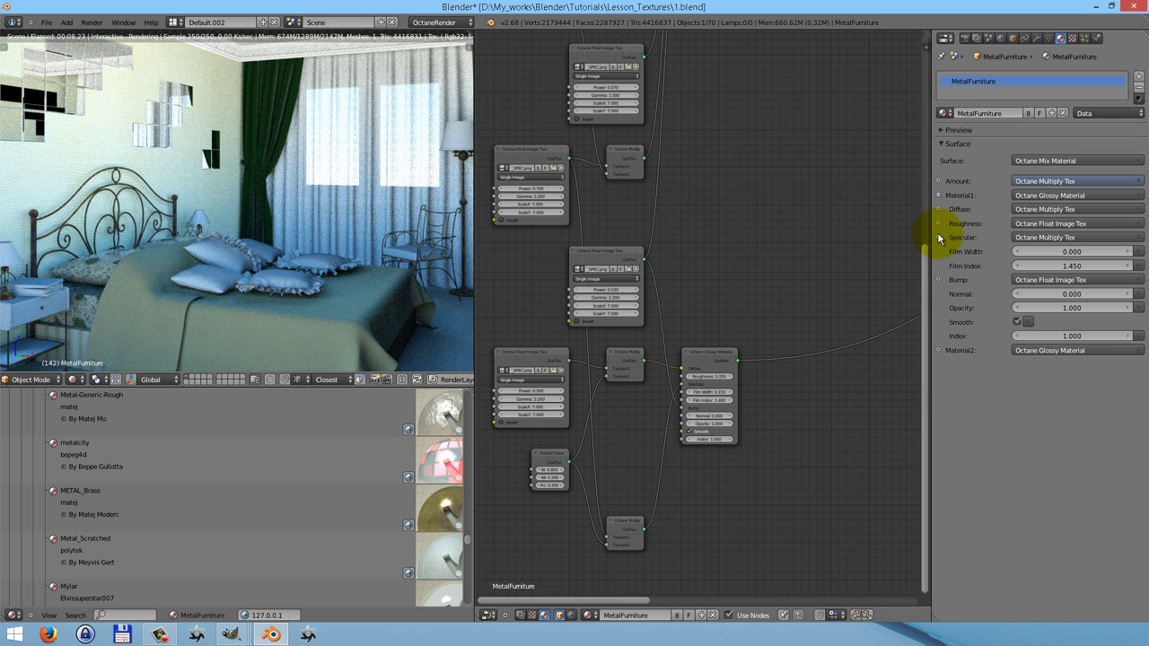
left_click(939, 237)
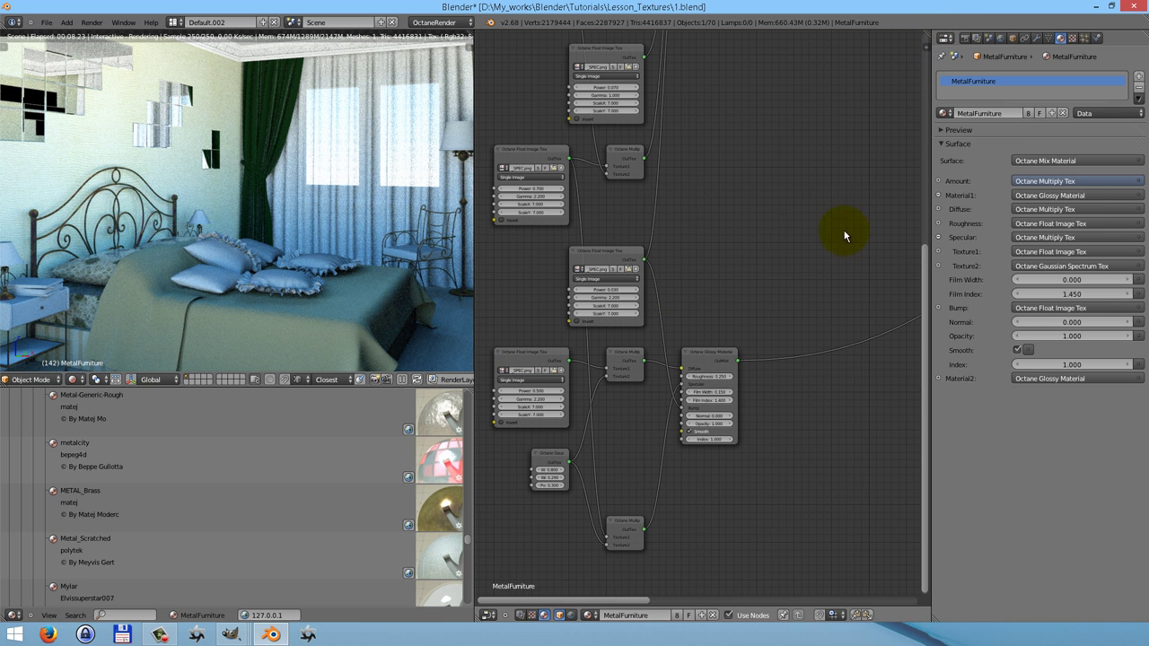
Split the node editor horizontally, extend its lower half beneath the render preview, and turn a narrow section of it into a Material LiveDB browser.
left_click_drag(926, 36, 893, 389)
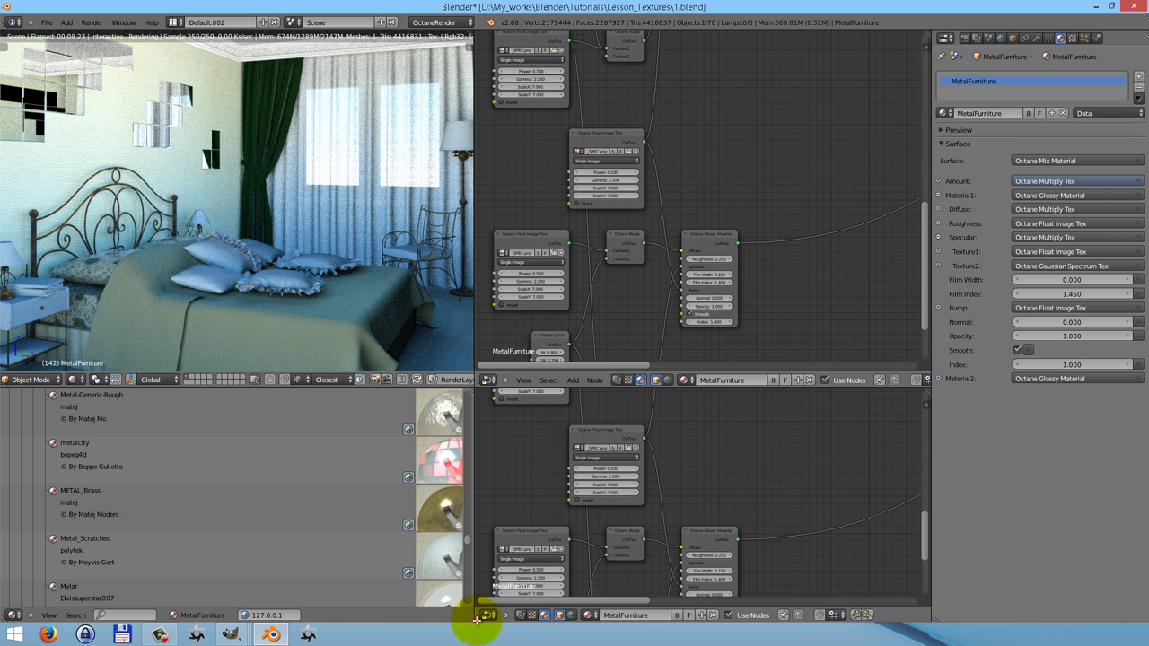
left_click_drag(477, 619, 445, 607)
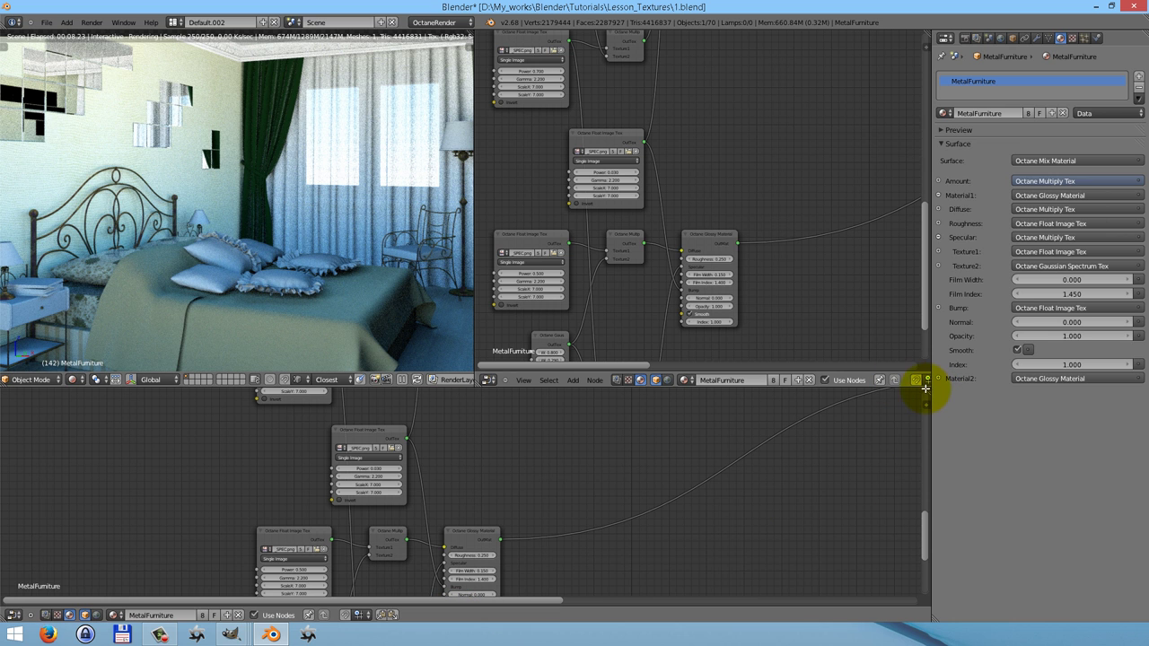
left_click_drag(928, 388, 154, 392)
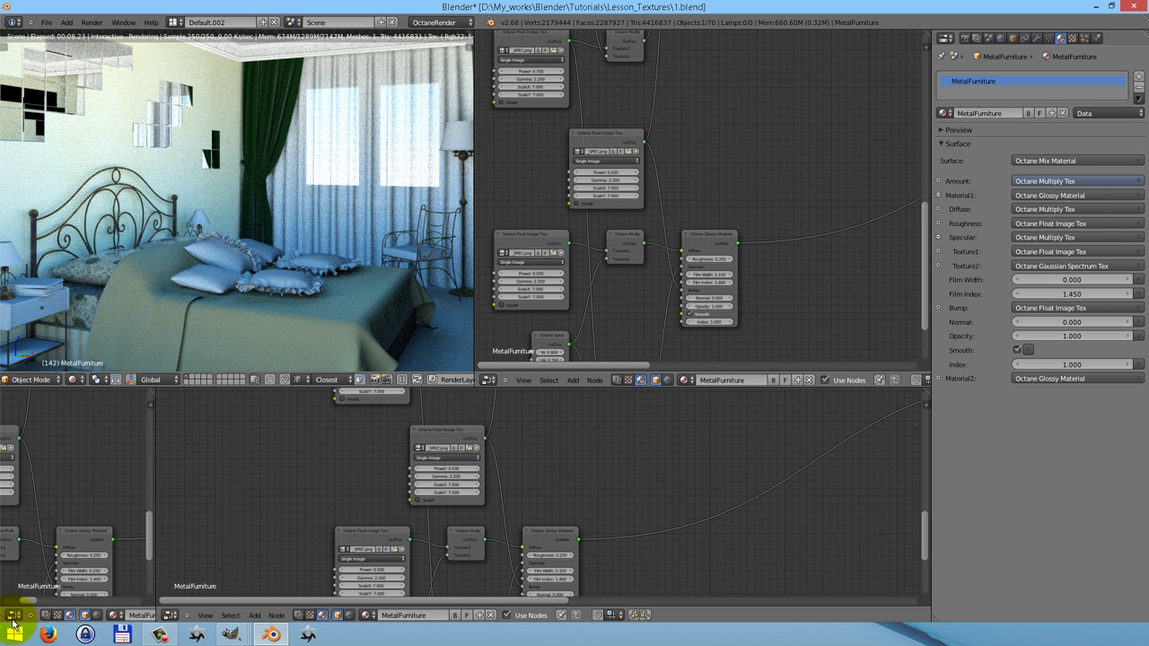
left_click(9, 618)
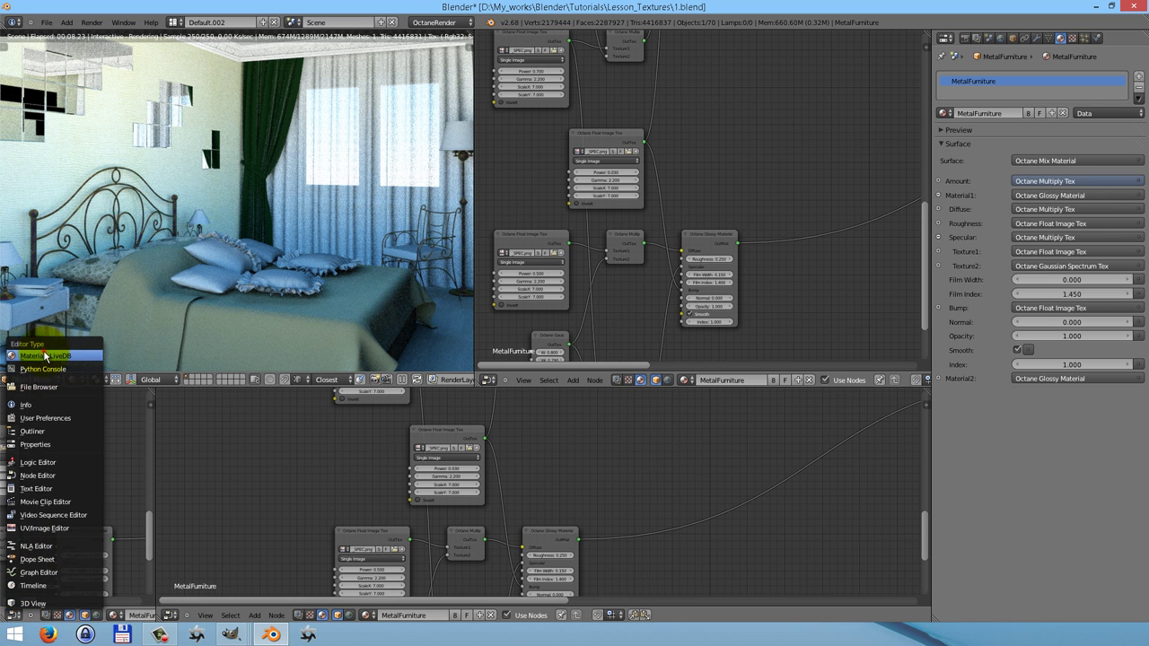
left_click(27, 358)
key("Home")
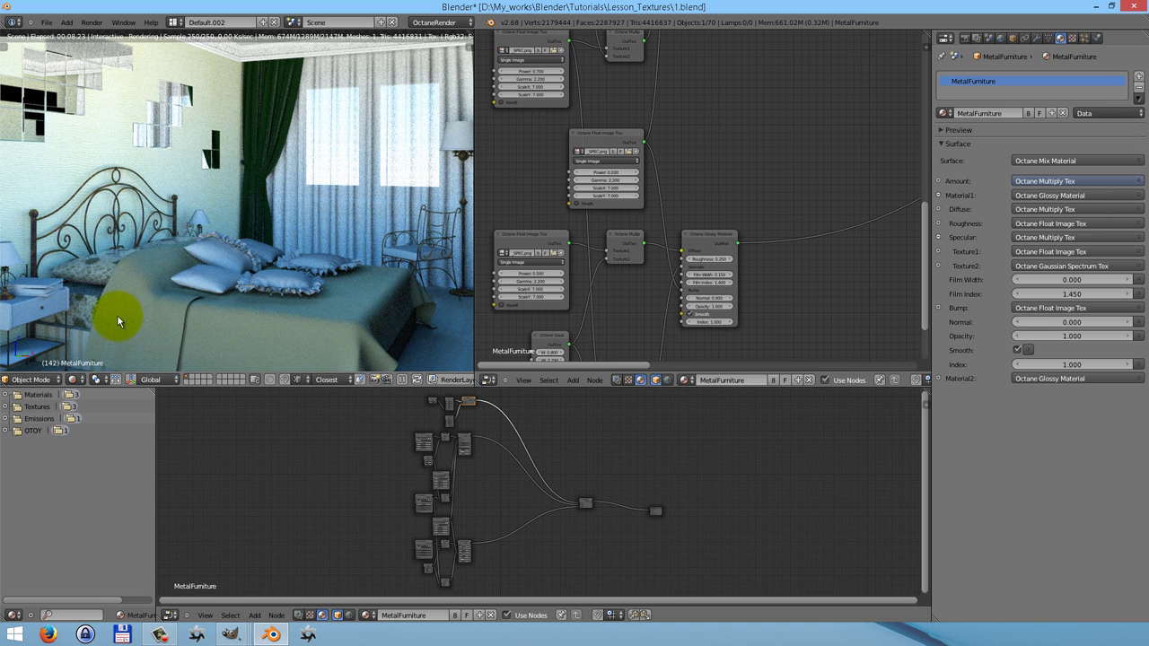
Select the bedside table's glass and change the node editor beside the render preview to a 3D View in right orthographic view.
right_click(39, 353)
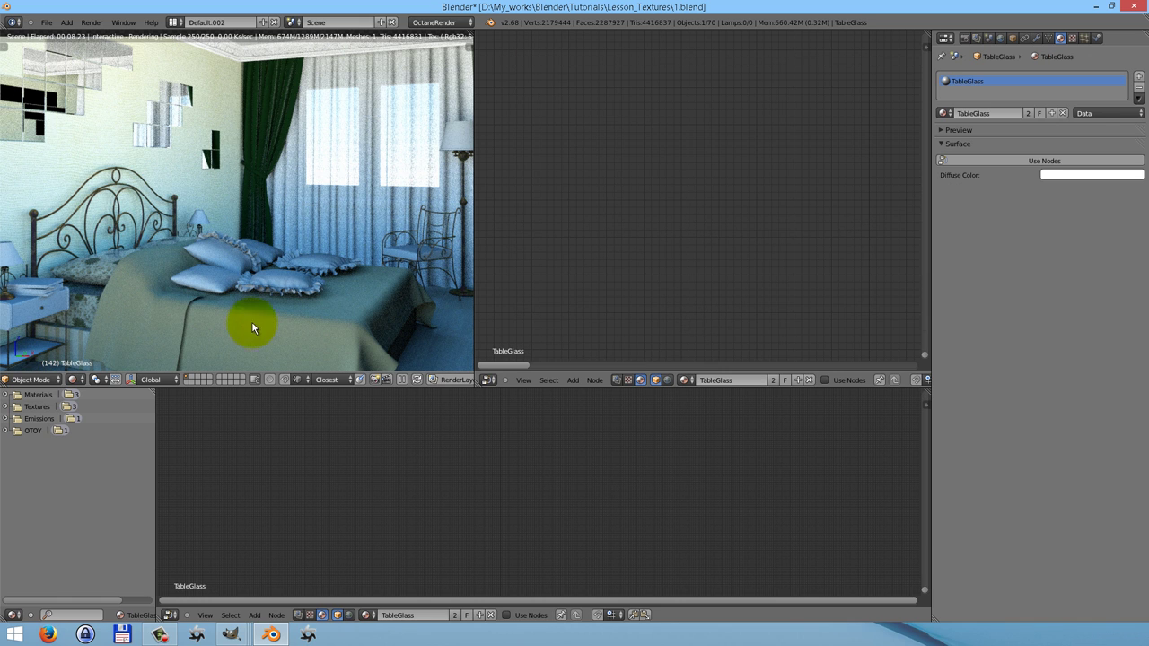
left_click(489, 380)
left_click(518, 364)
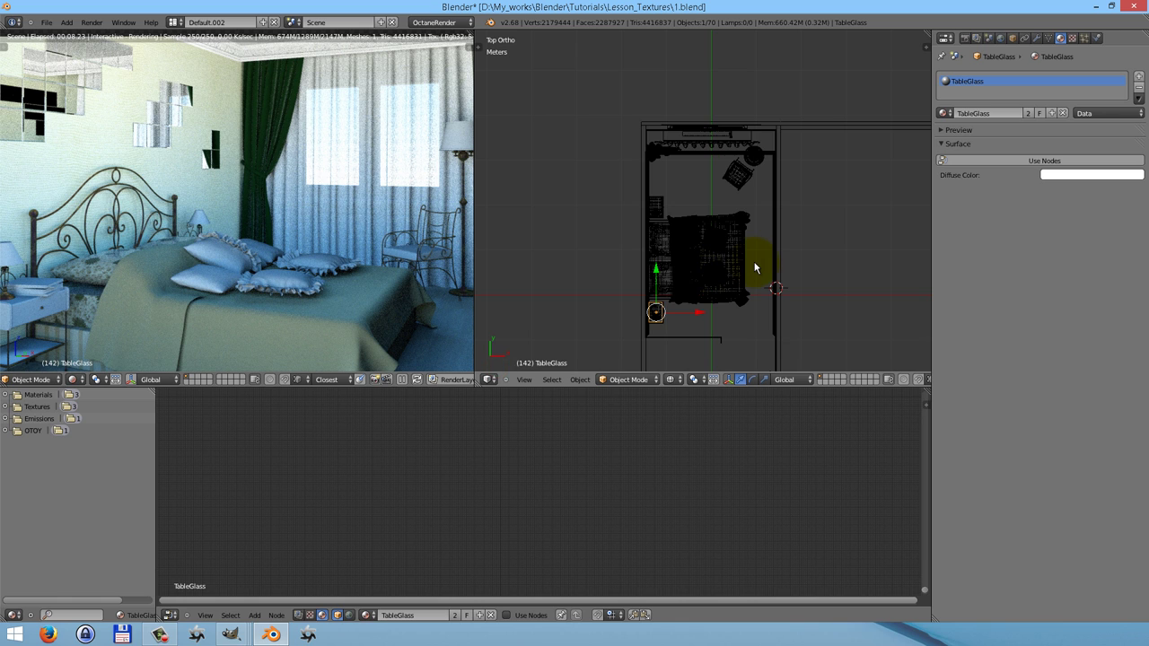
key("KP_3")
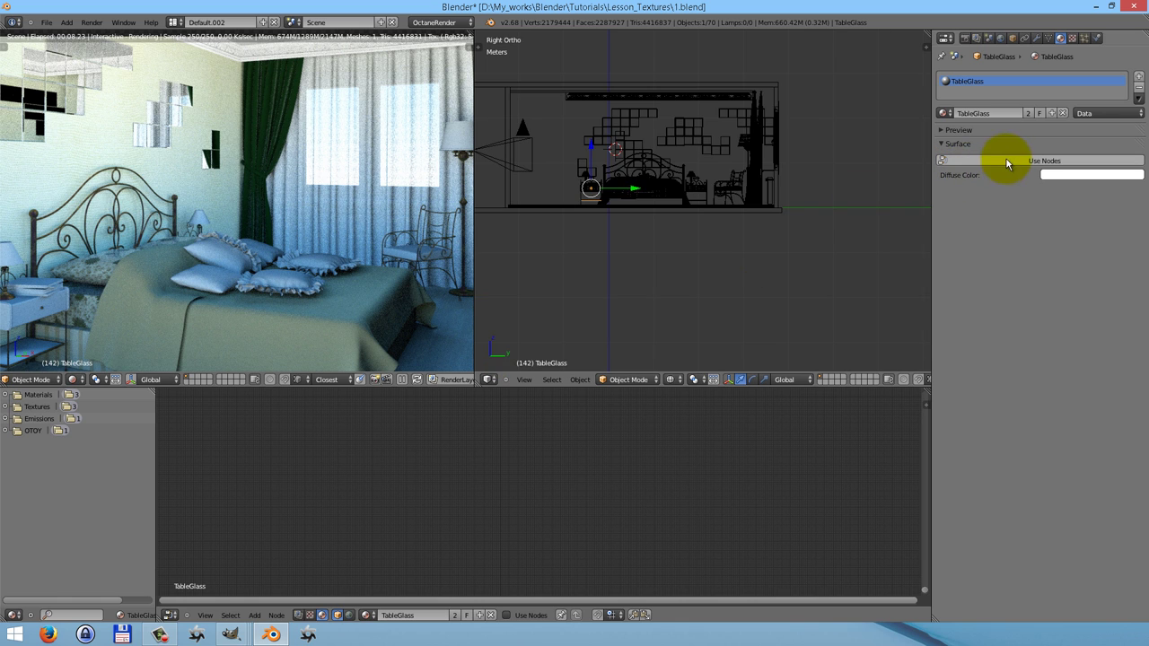
Enable nodes for the TableGlass material and change its surface to Octane Specular Material.
left_click(1043, 162)
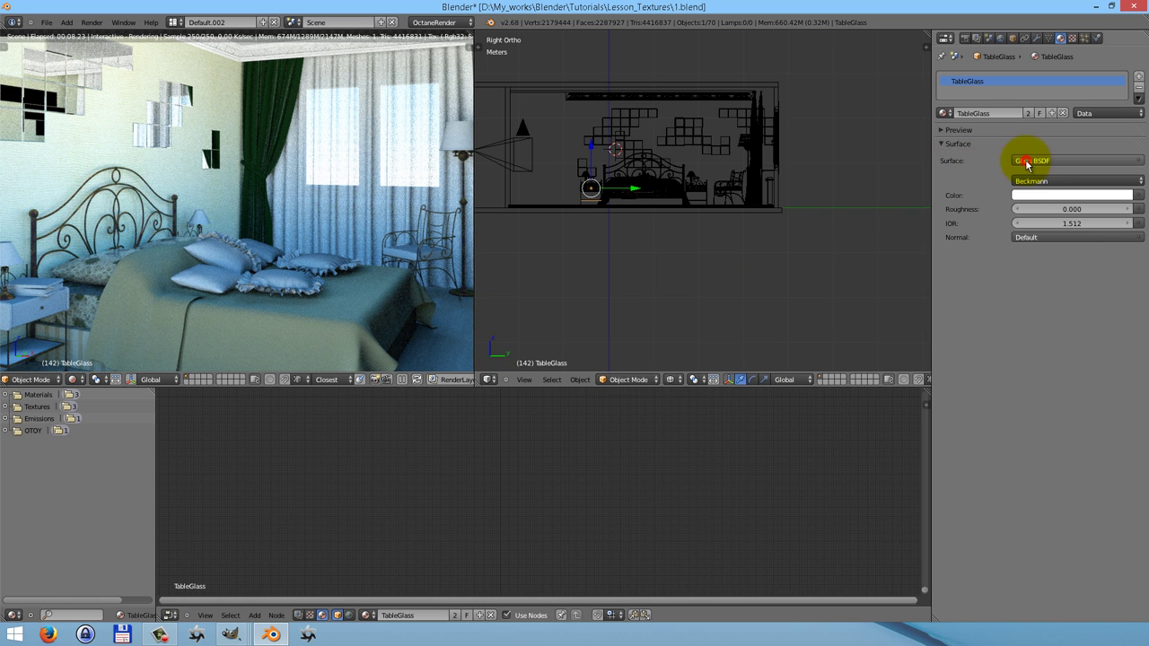
left_click(1037, 161)
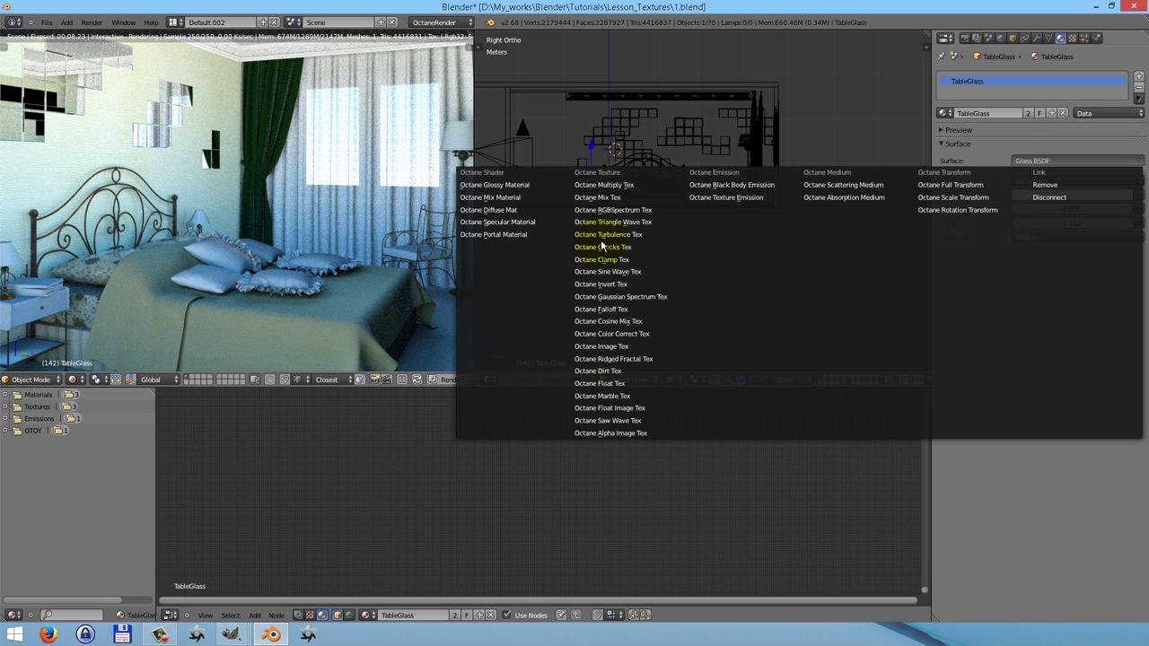
left_click(508, 221)
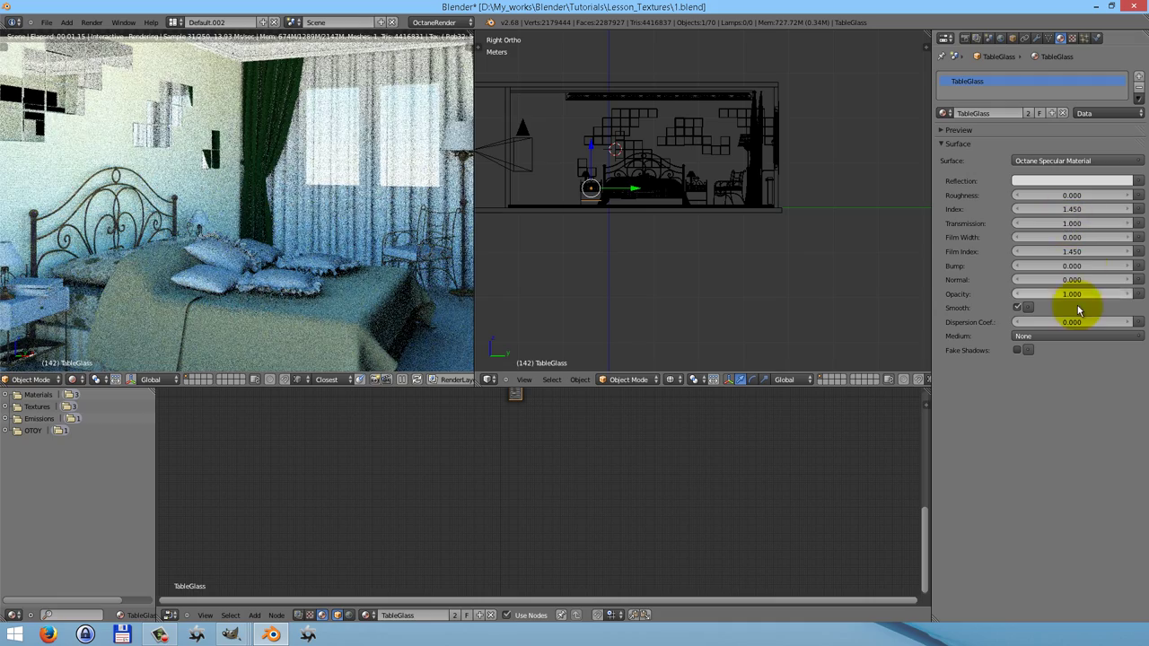
Turn off Smooth for the TableGlass material, set its Index to 1.512 and brighten its Reflection colour to white.
left_click(1018, 308)
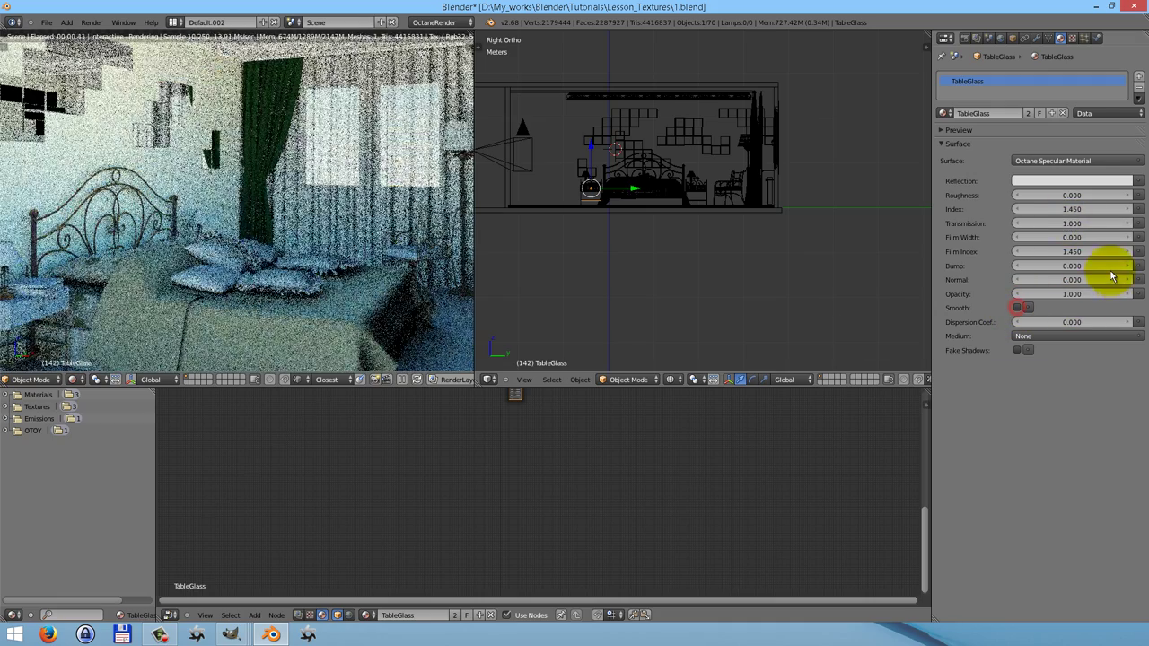
left_click(1068, 209)
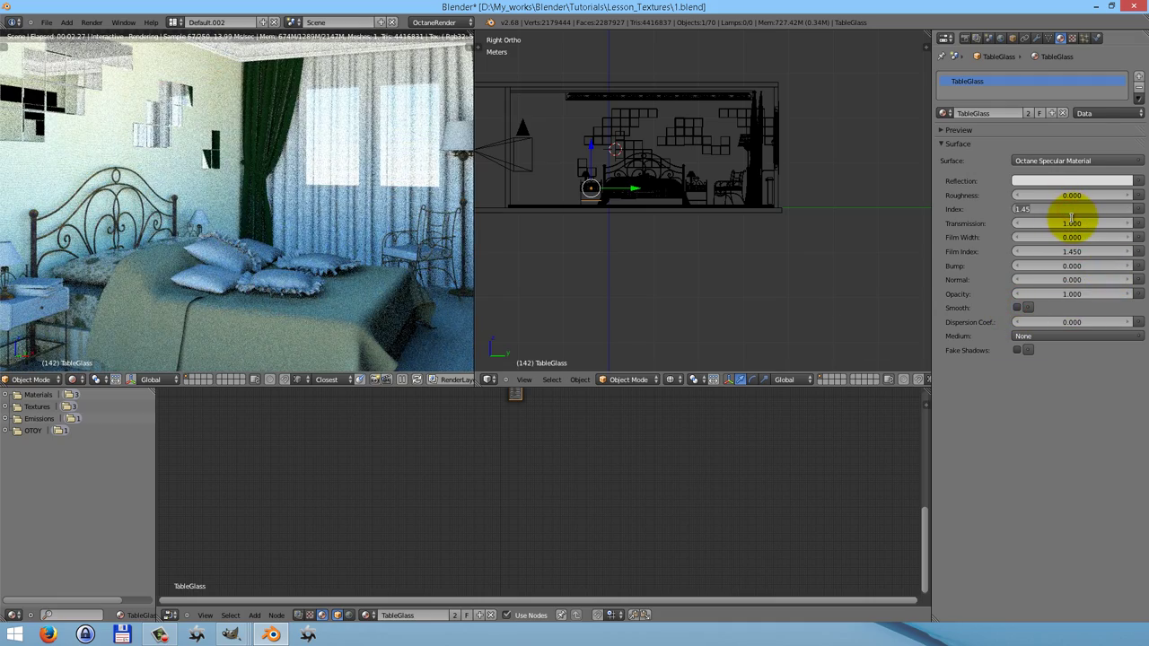
type(".512")
key("Return")
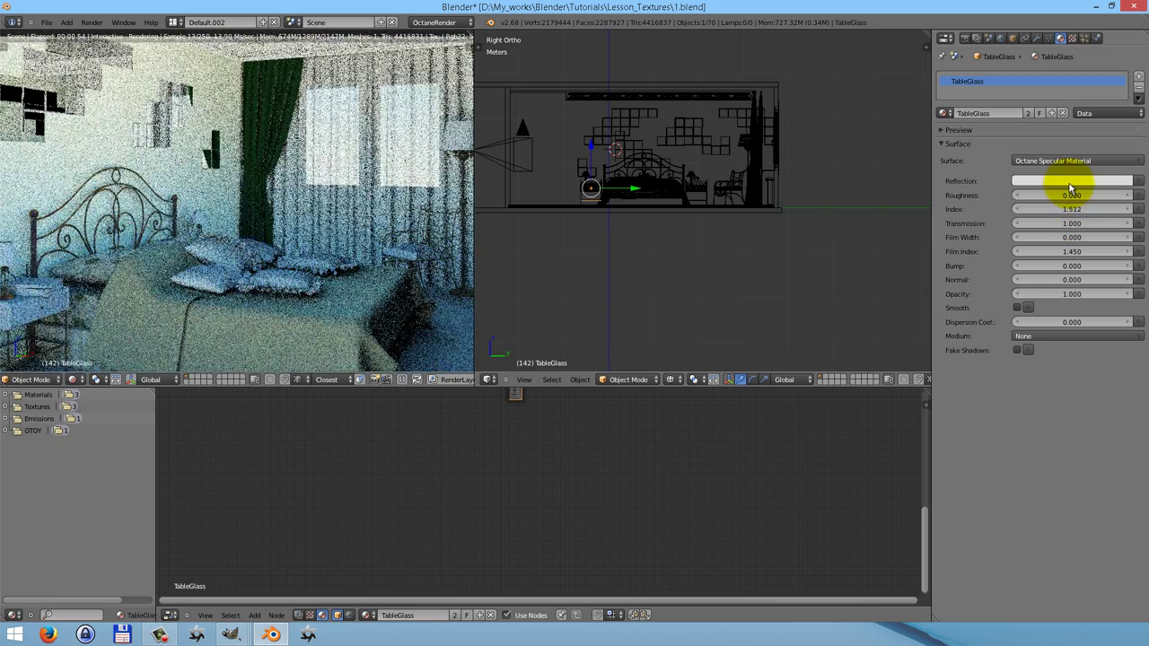
left_click(1070, 186)
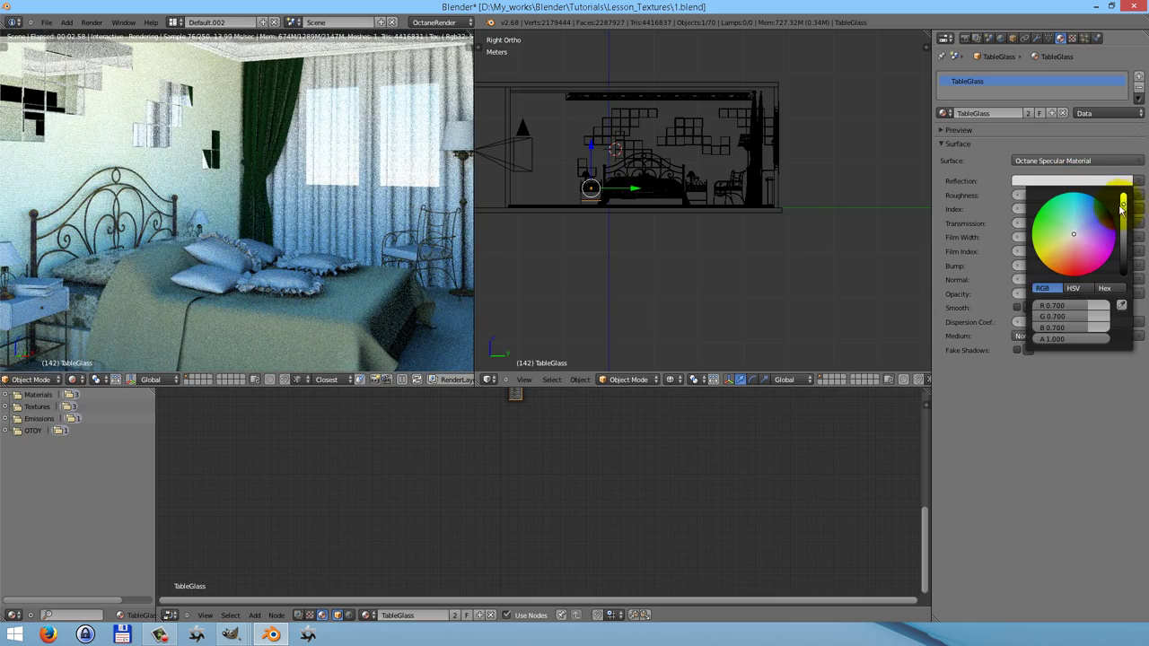
left_click_drag(1126, 206, 1124, 185)
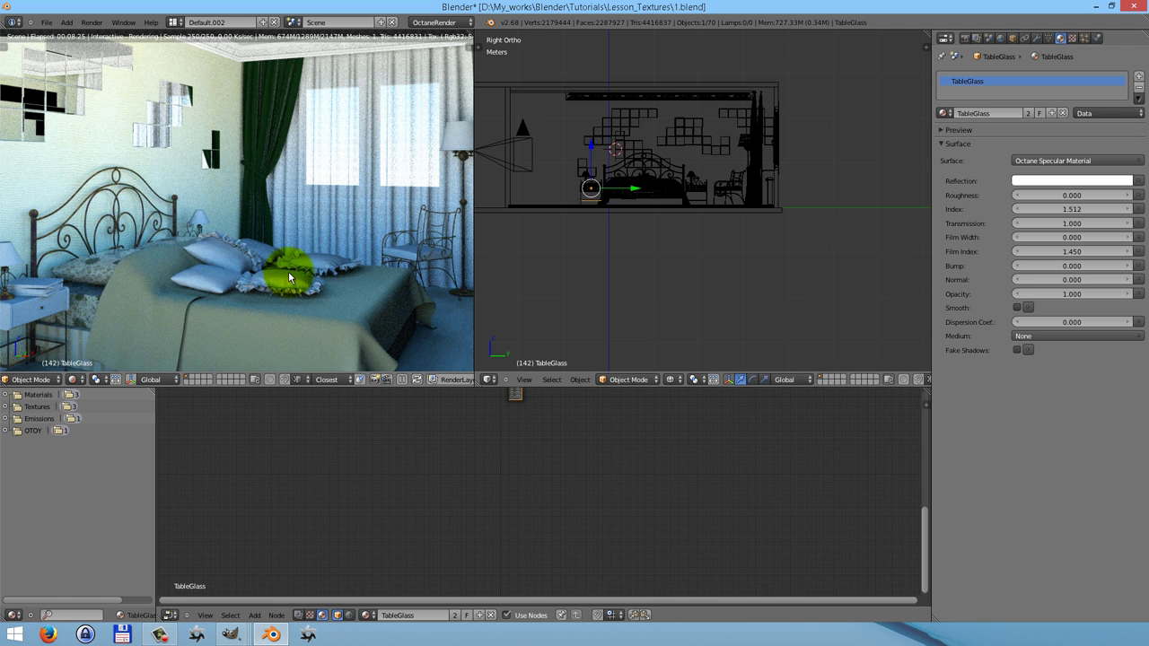
Convert the bedside table's FurnitureSoft material to an Octane Mix Material with Octane Diffuse Mat as Material1 and Octane Glossy Material as Material2.
right_click(28, 319)
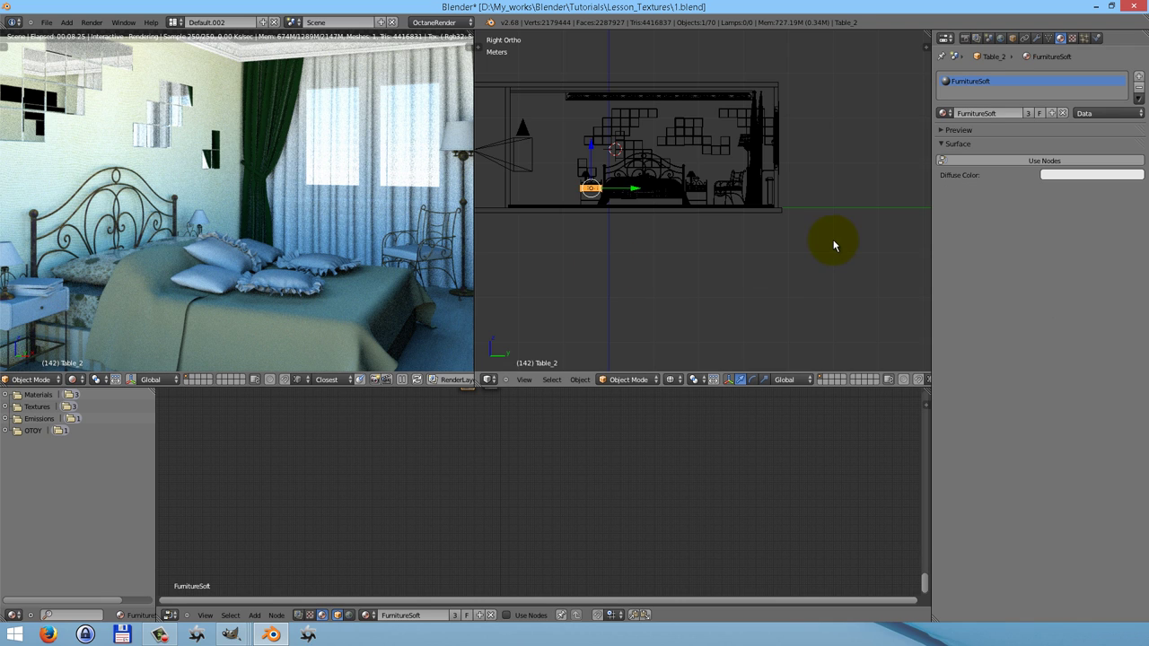
left_click(1037, 161)
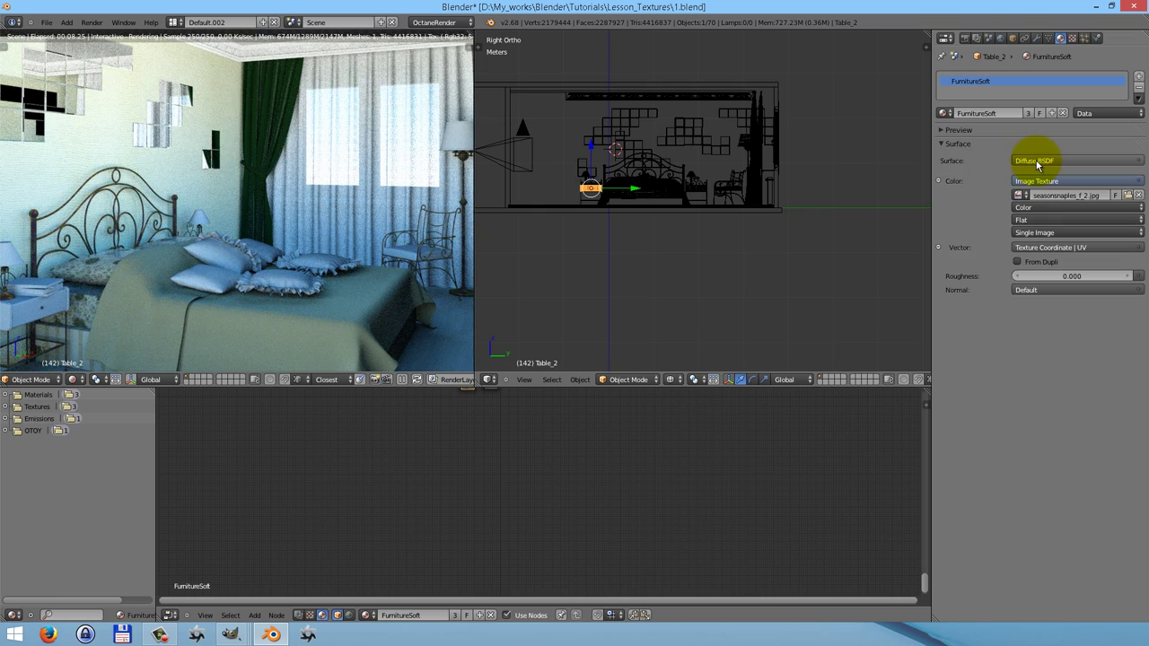
left_click(1037, 161)
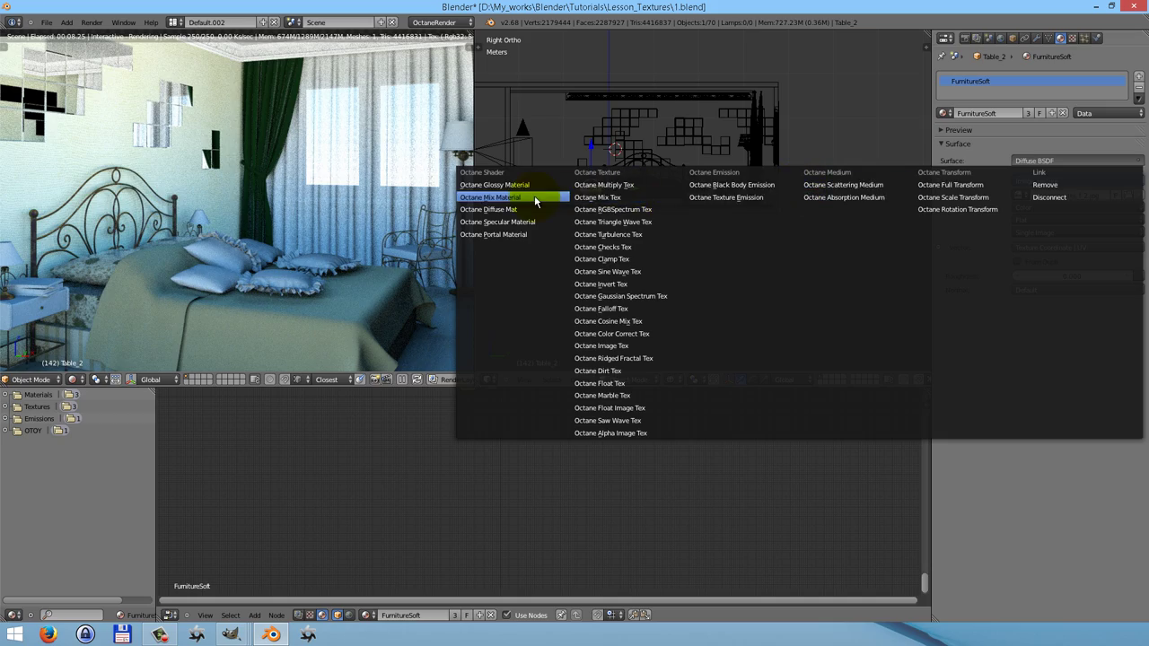
left_click(534, 194)
left_click(1025, 196)
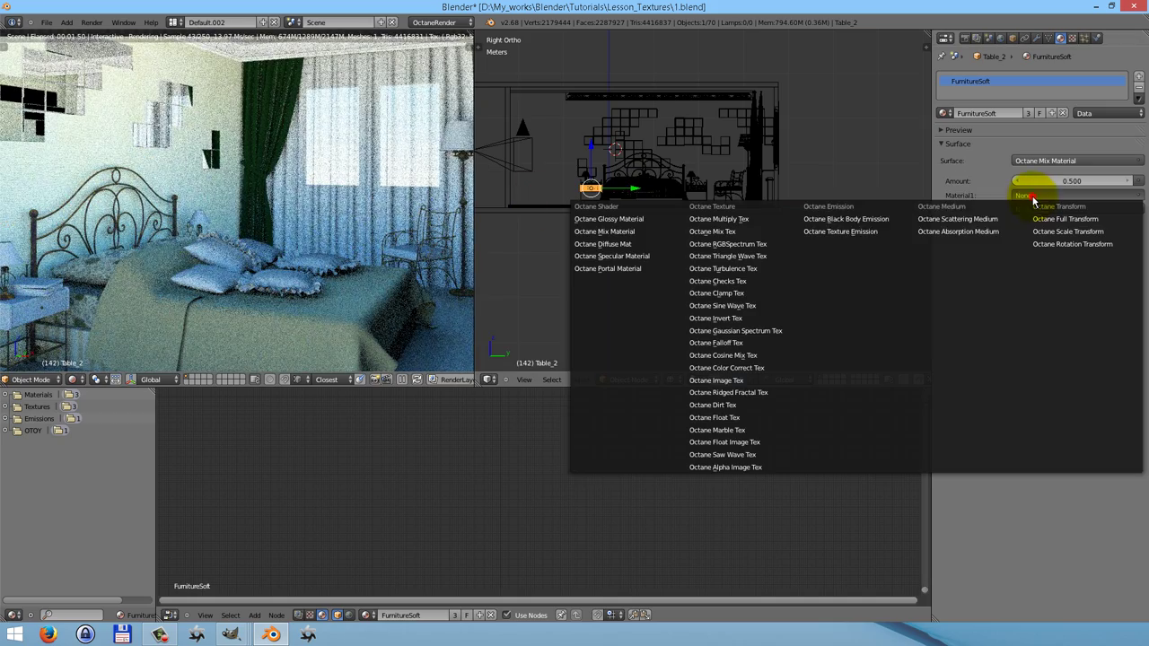
left_click(614, 244)
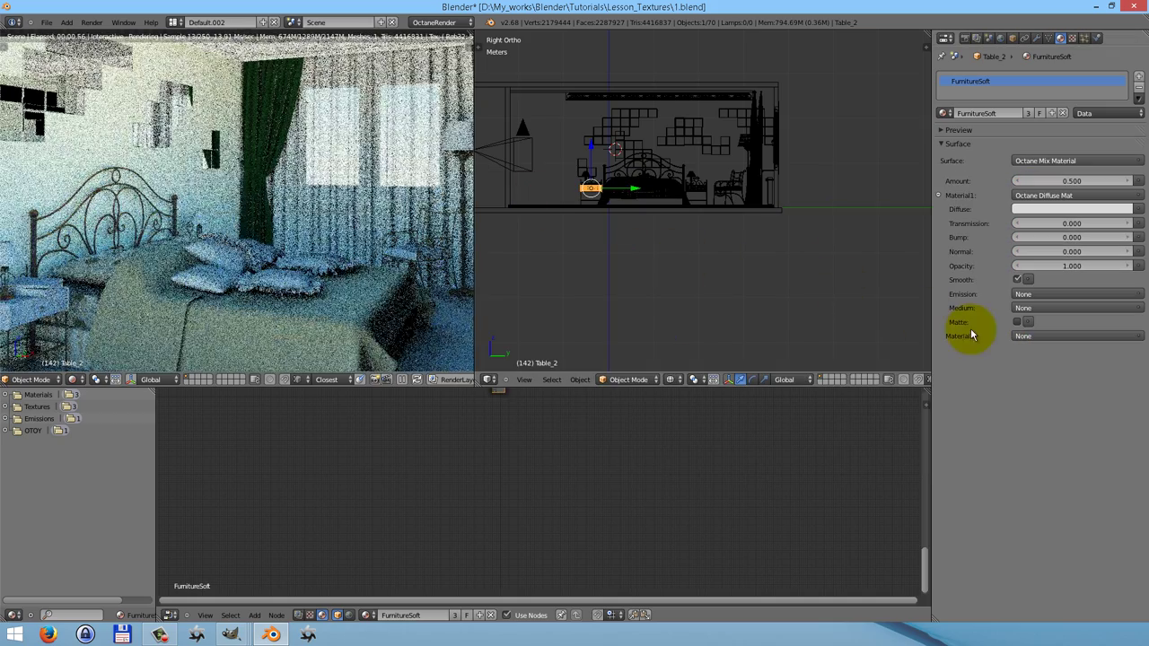
left_click(1028, 339)
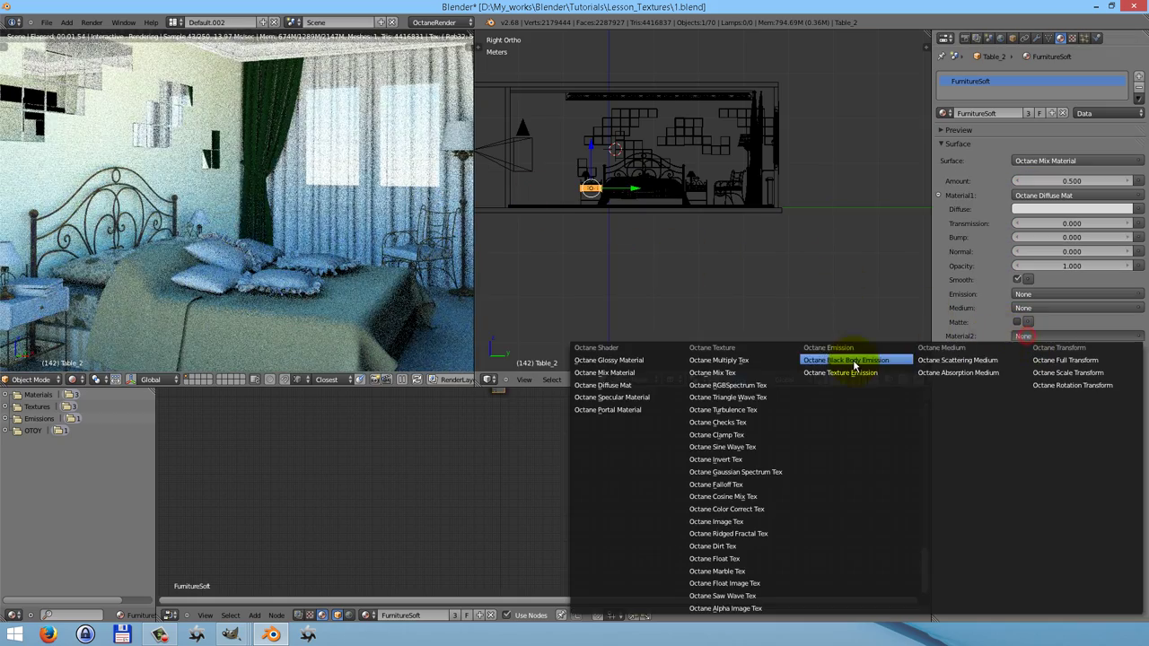
left_click(636, 363)
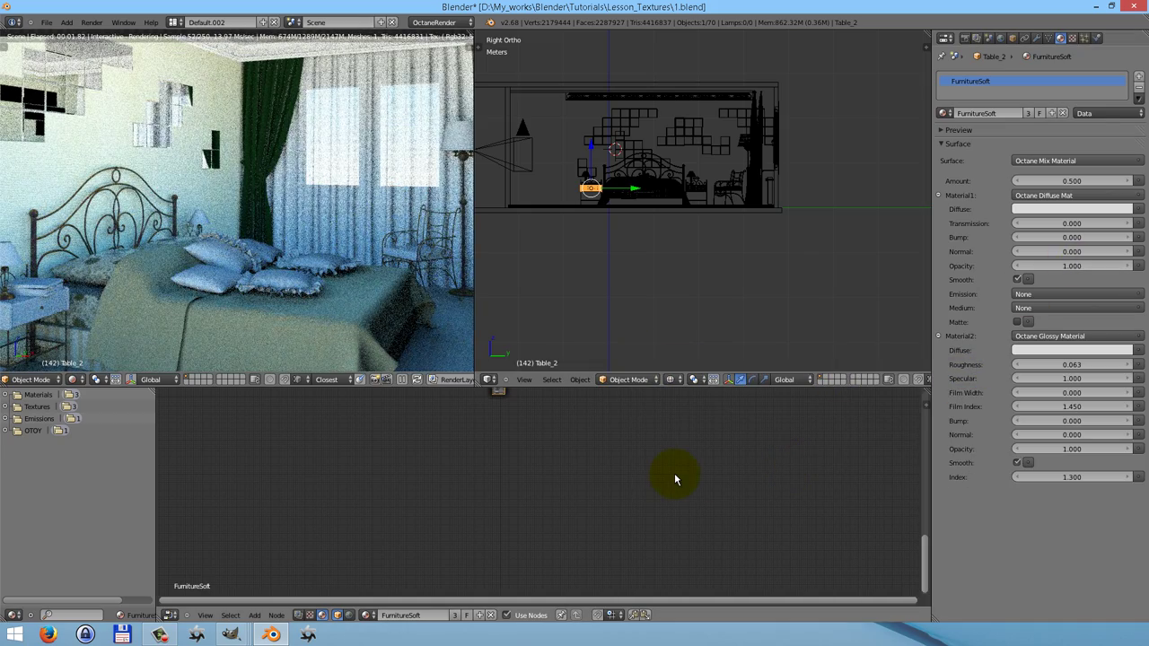
Spread out the FurnitureSoft nodes, placing the glossy node below the diffuse node and moving the mix and output nodes away from them.
key("Home")
scroll(497, 466, "down", 2)
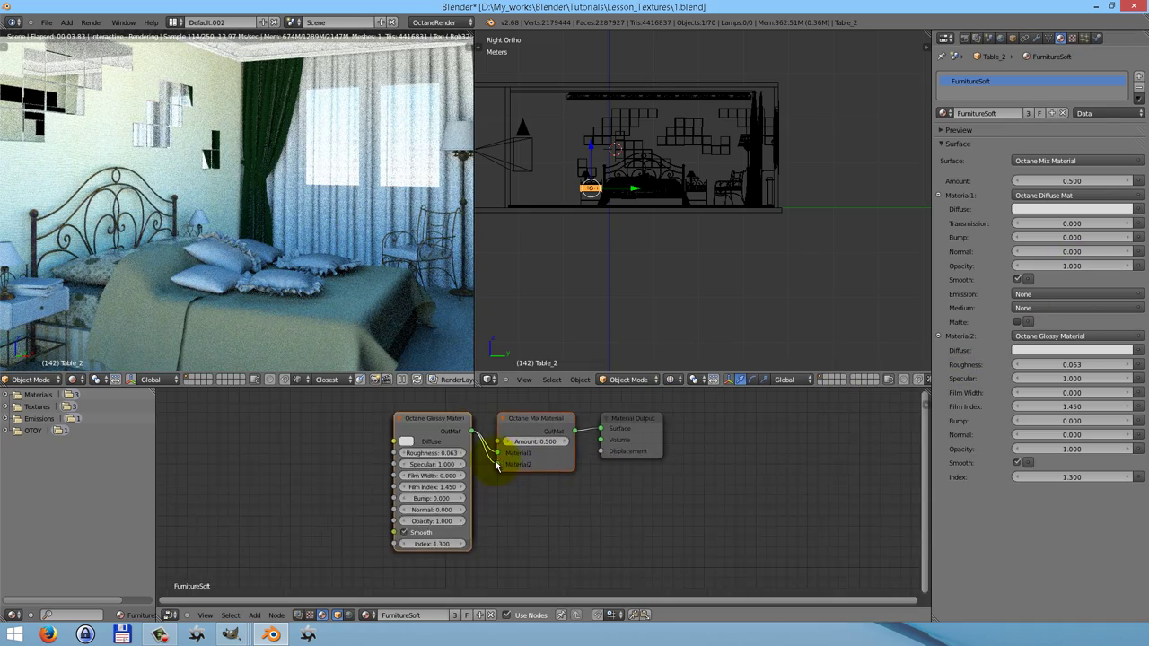
scroll(496, 466, "down", 1)
left_click_drag(448, 431, 447, 538)
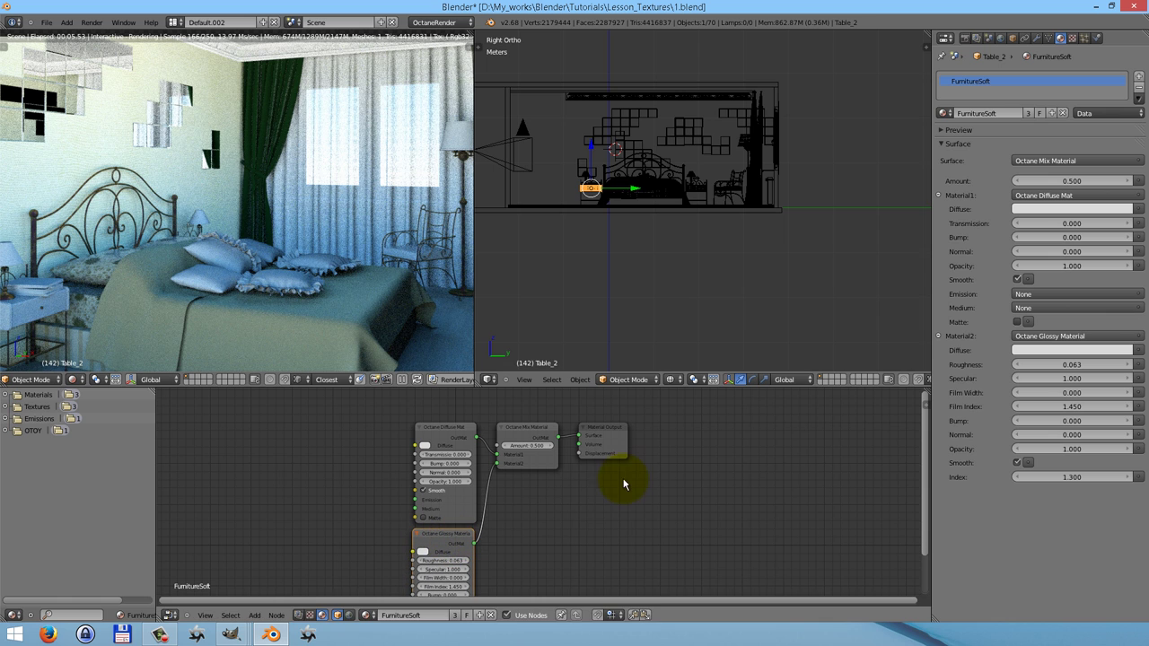
left_click_drag(619, 434, 765, 442)
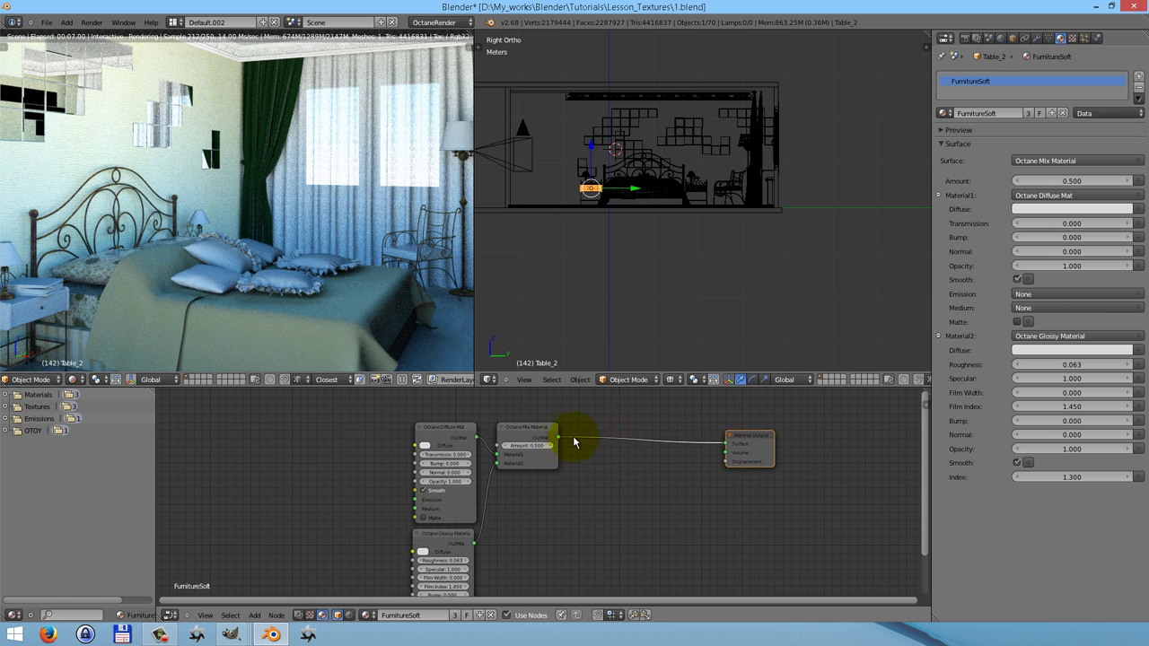
left_click_drag(536, 425, 668, 447)
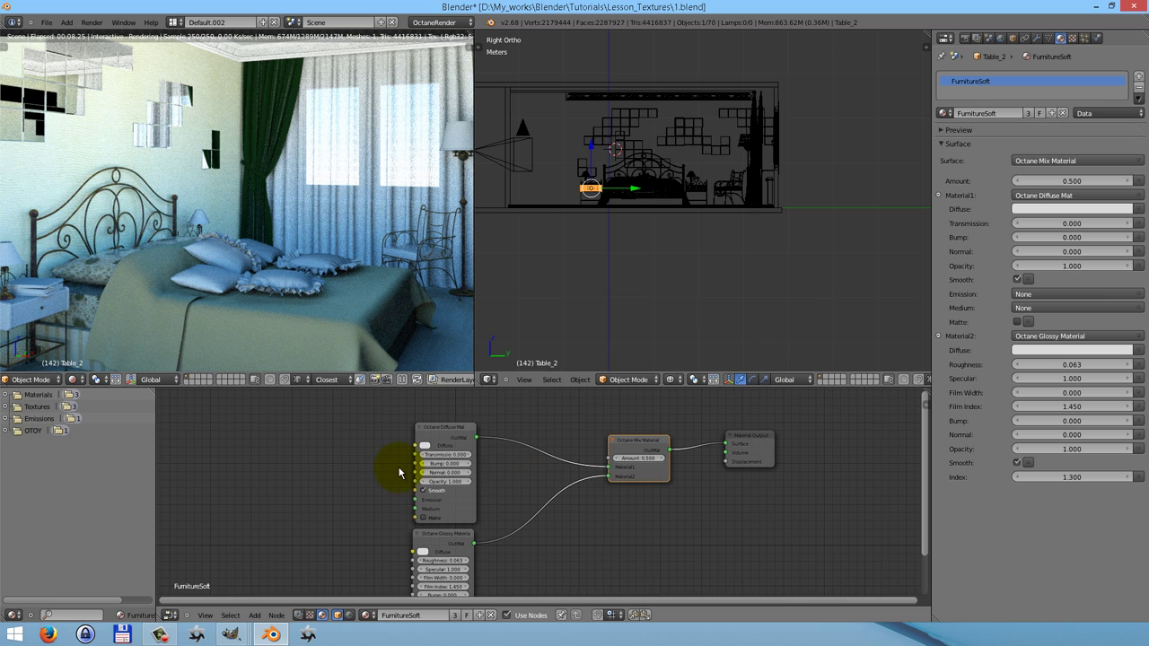
Add an Octane Image Tex node with FurnitureSoft.jpg and link it to the Diffuse inputs of both the diffuse and glossy materials.
key("shift+a")
mouse_move(341, 464)
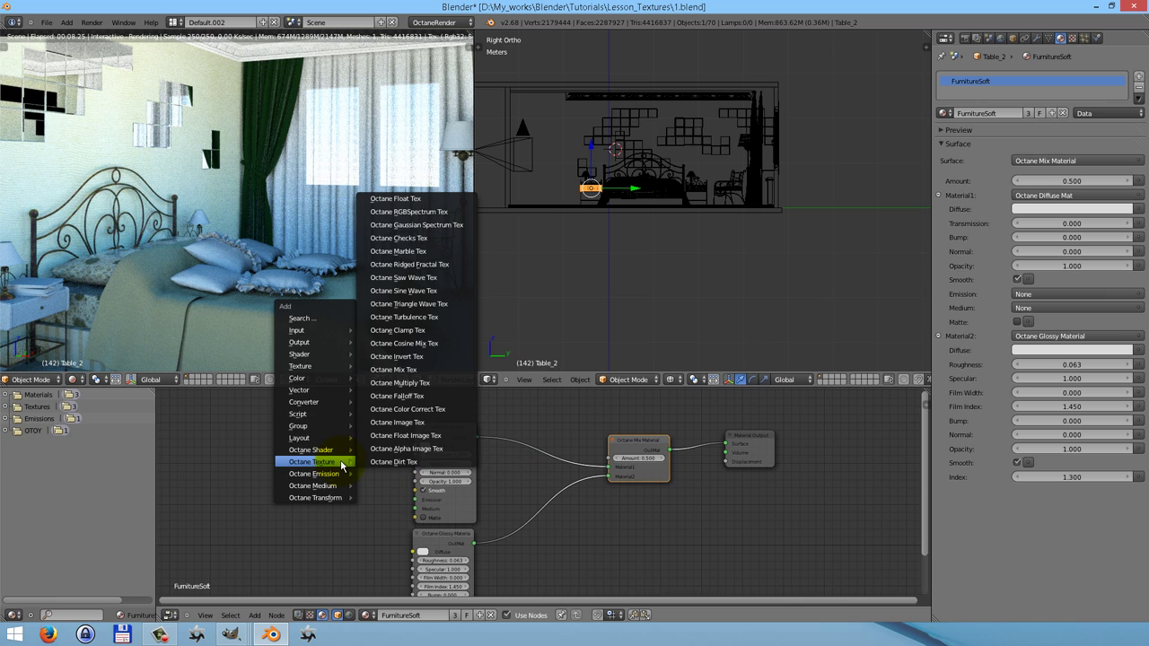
left_click(422, 418)
left_click(293, 444)
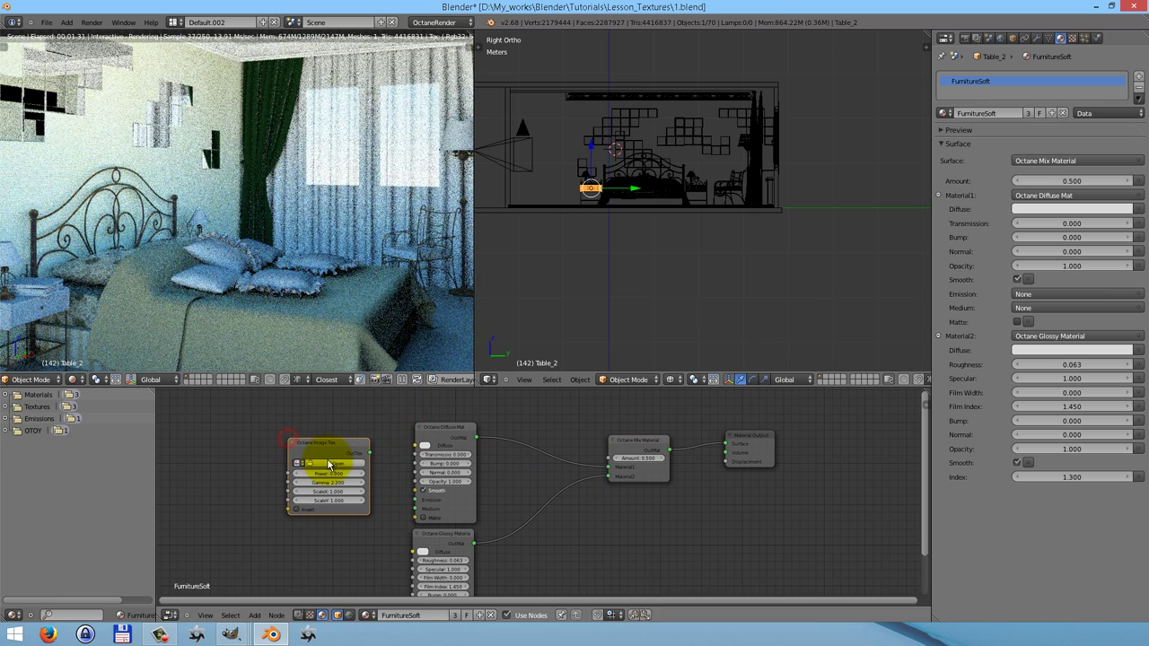
left_click(330, 466)
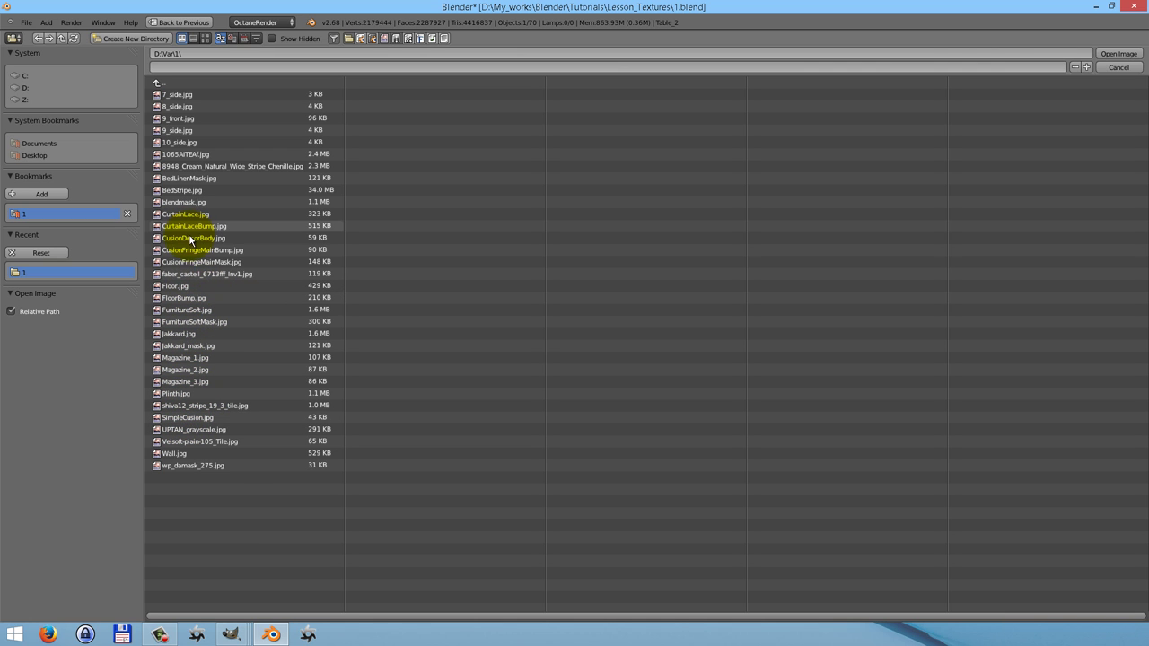
left_click(185, 311)
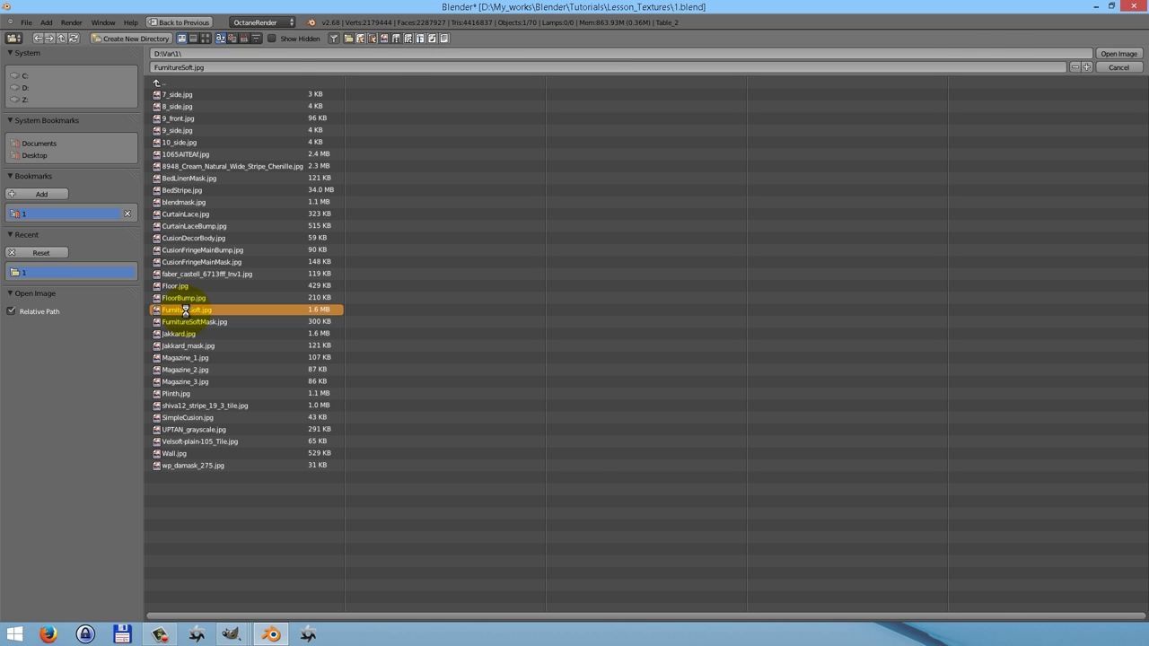
double_click(186, 309)
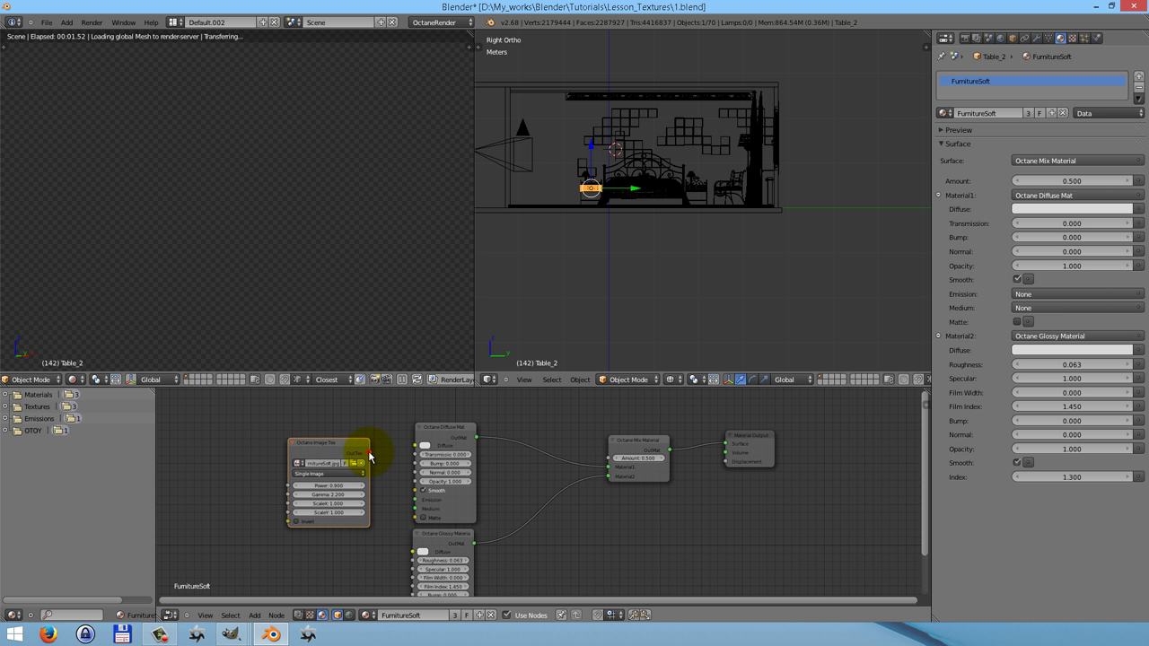
left_click_drag(370, 453, 415, 551)
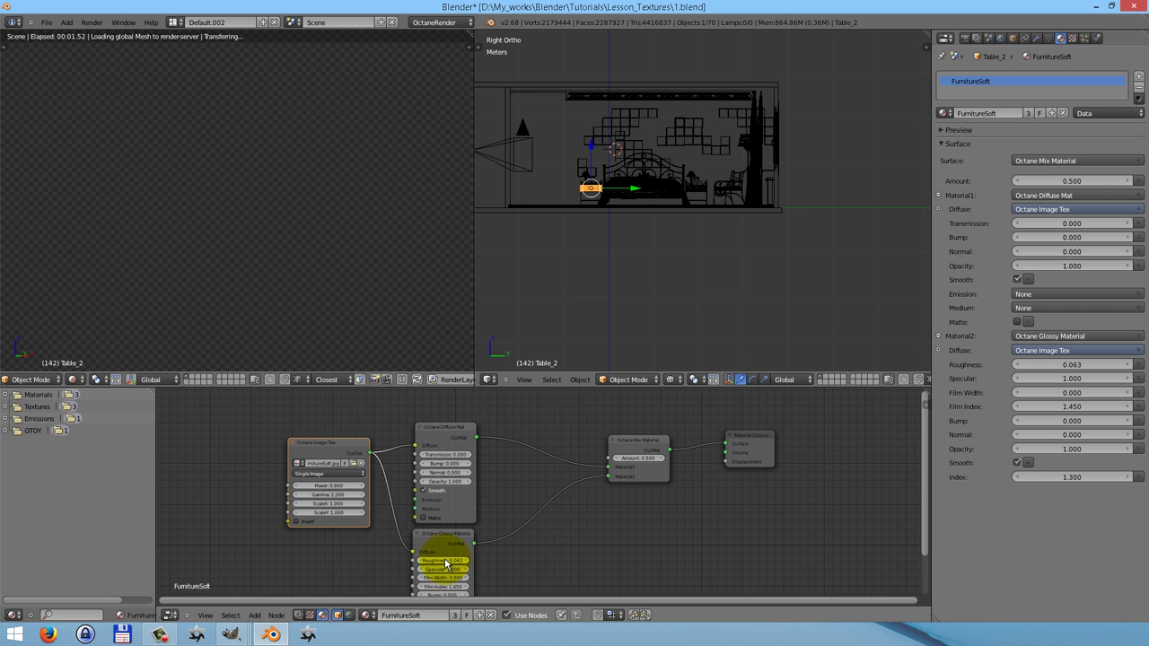
Set the FurnitureSoft glossy material's Roughness to 0.4 and Specular to 0.01.
scroll(446, 563, "up", 3)
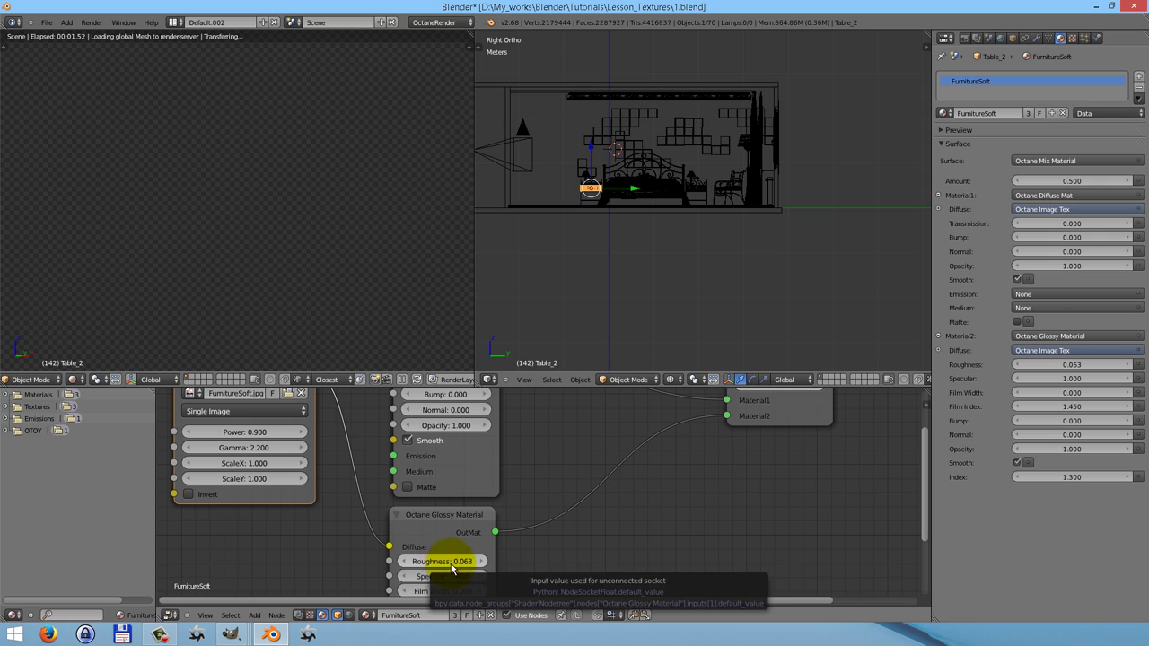
left_click(443, 562)
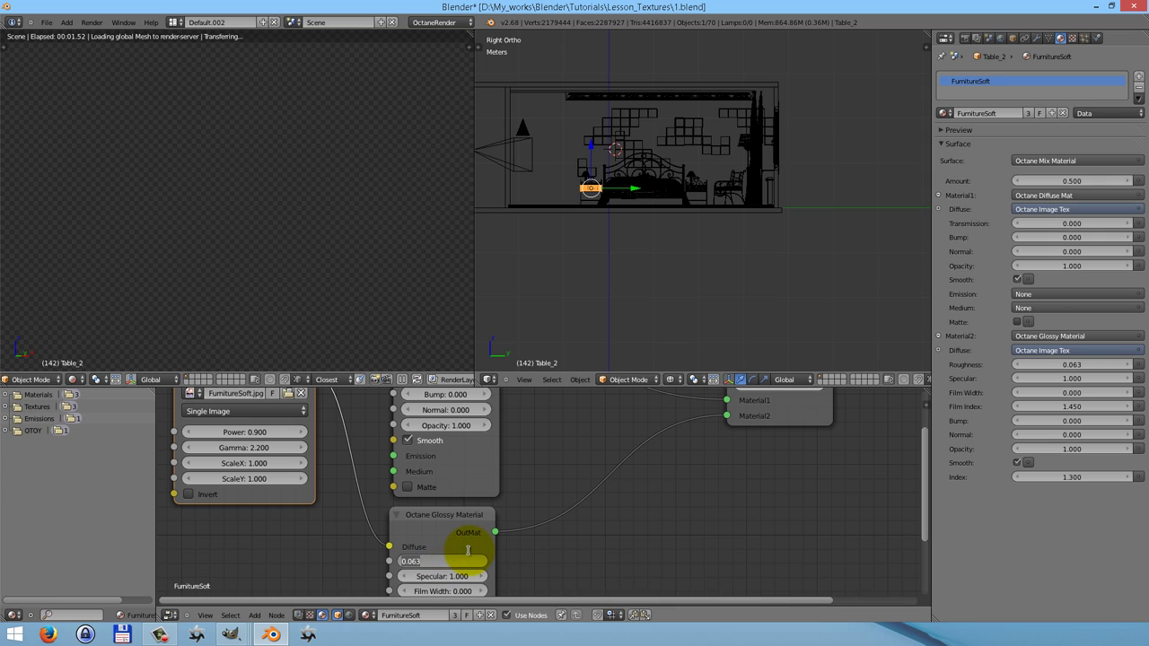
type(".4")
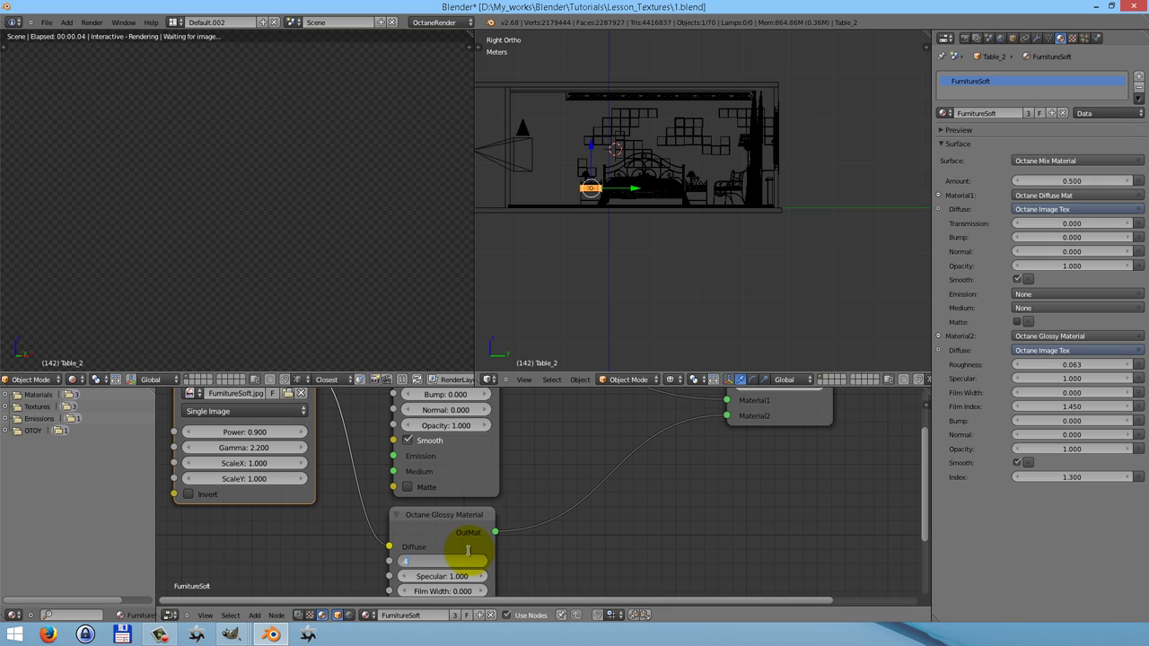
key("Tab")
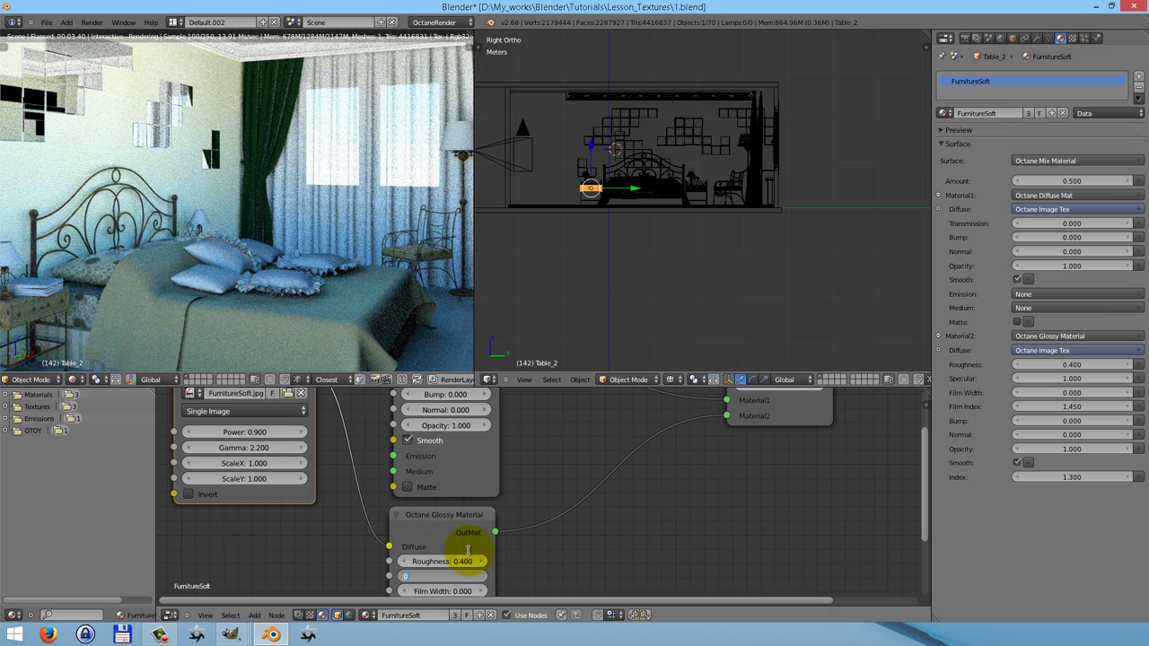
type(".01")
key("Return")
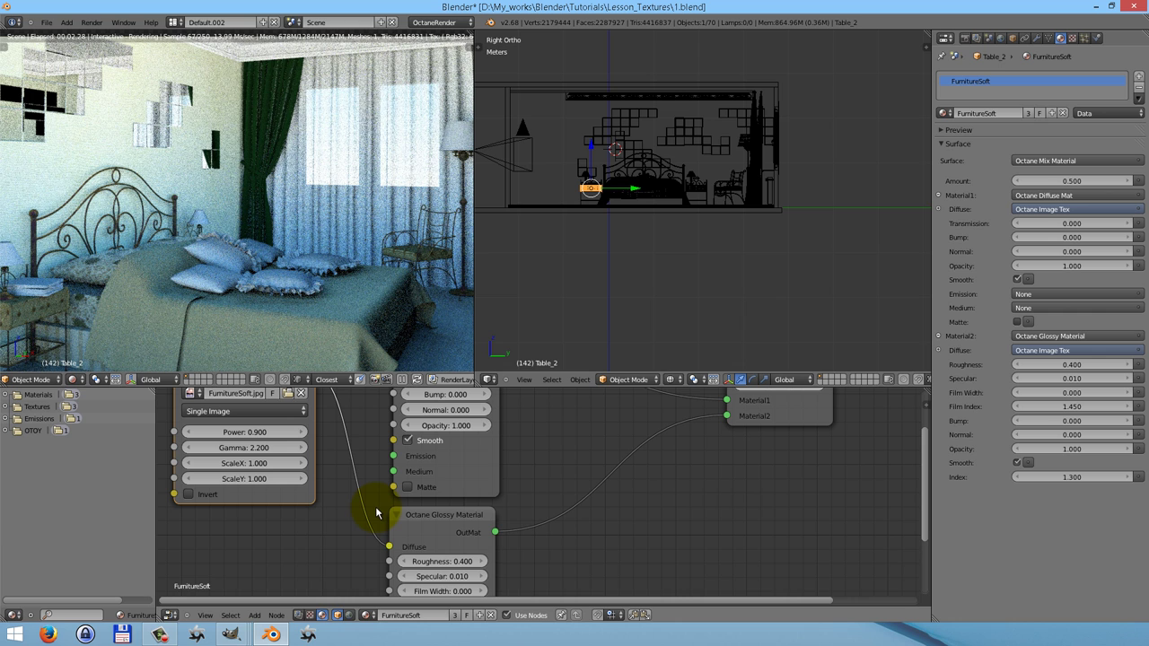
Add an Octane Float Image Tex node with FurnitureSoftMask.jpg and link it to the mix material's Amount input.
key("Home")
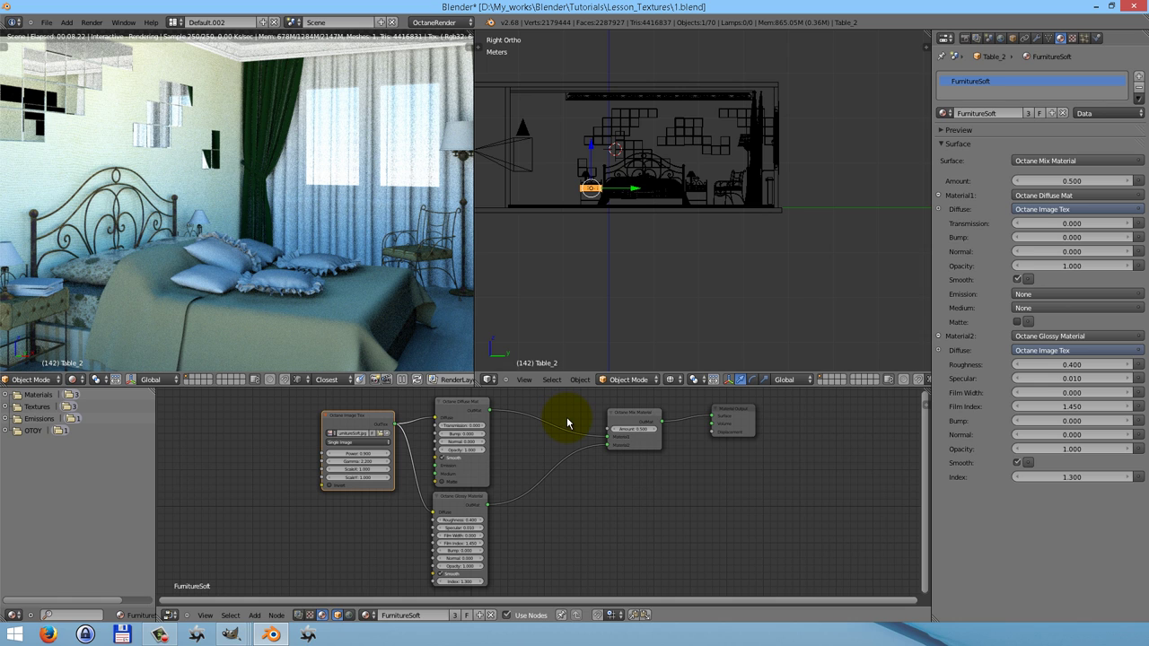
mouse_move(565, 419)
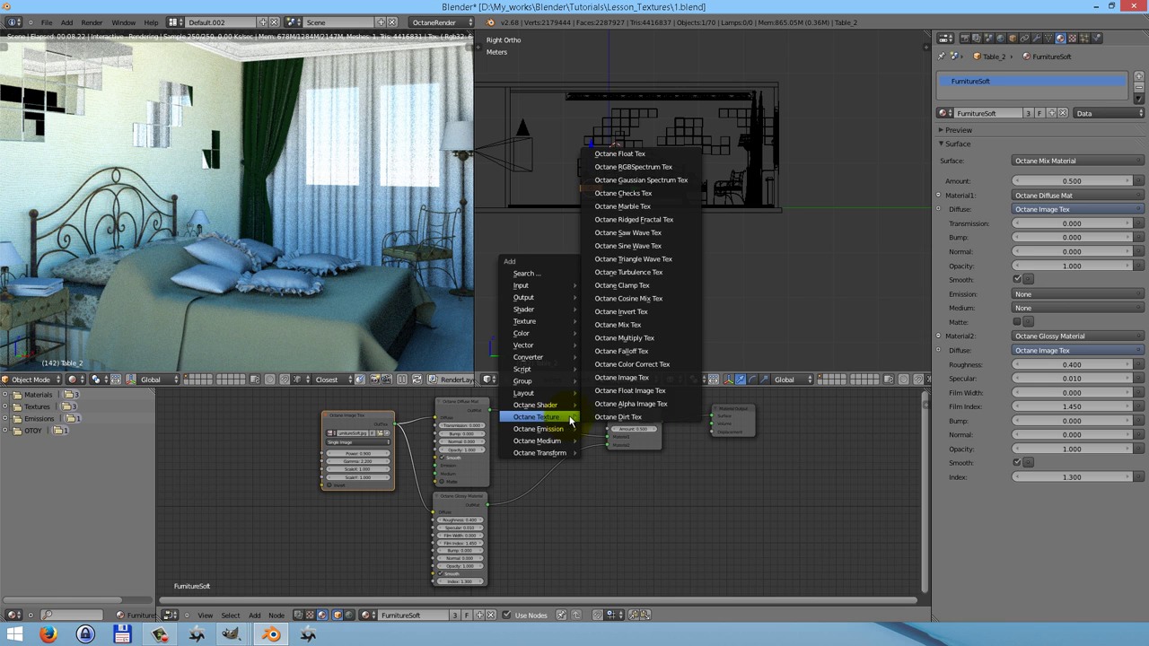
left_click(629, 392)
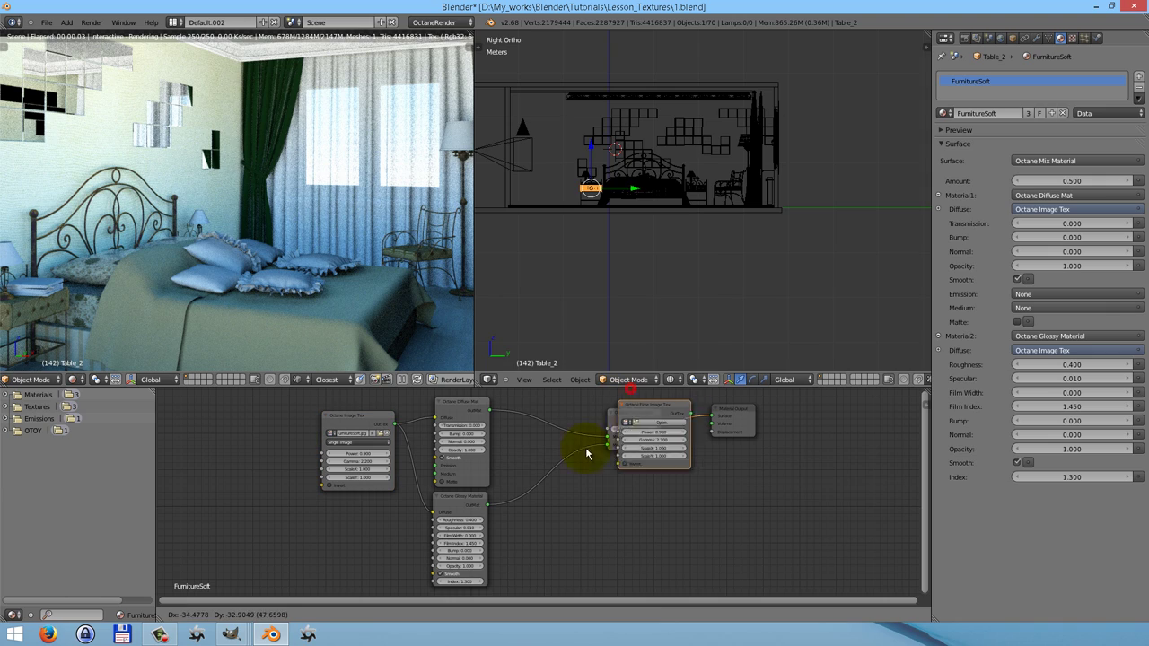
left_click(567, 519)
left_click(576, 522)
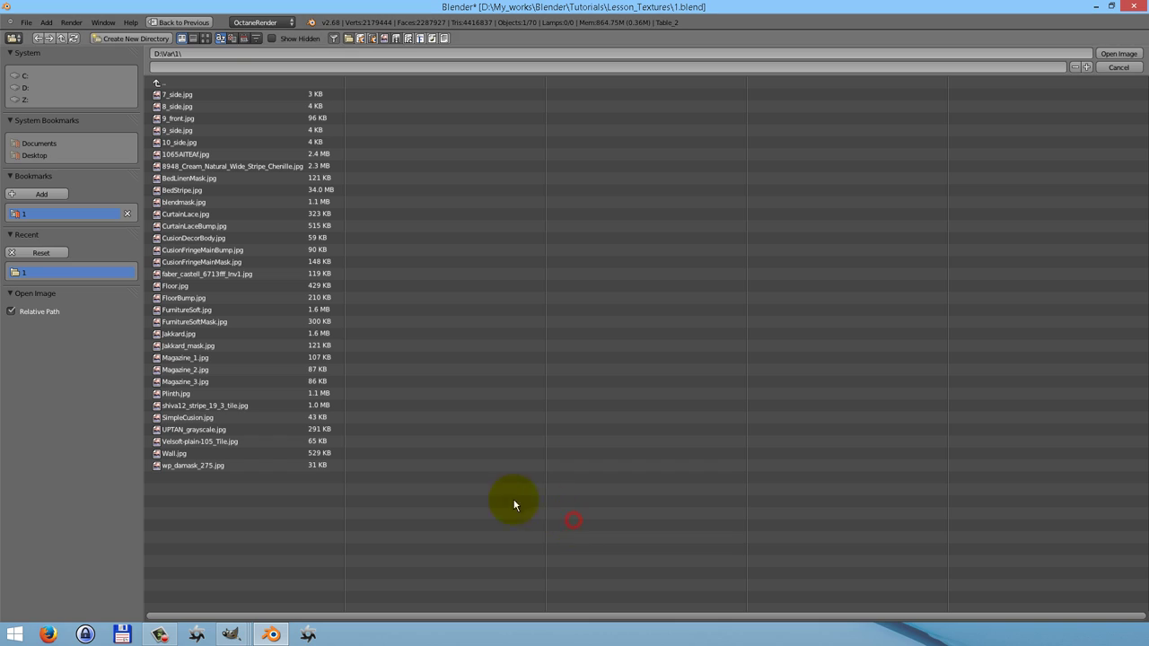
left_click(199, 322)
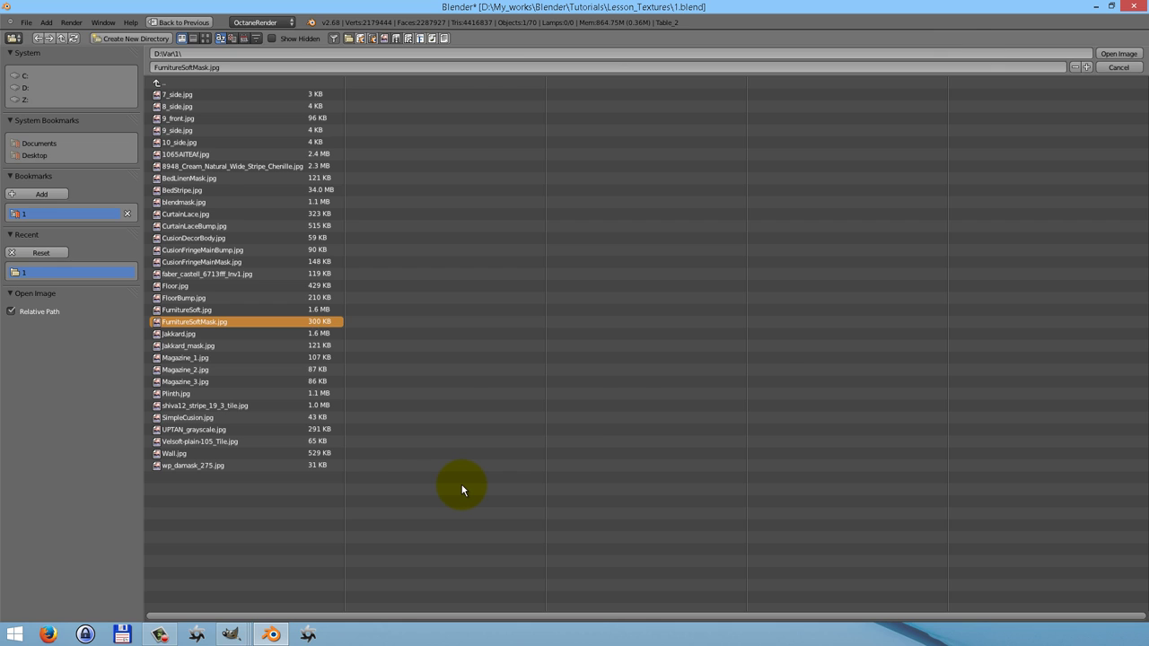
key("Return")
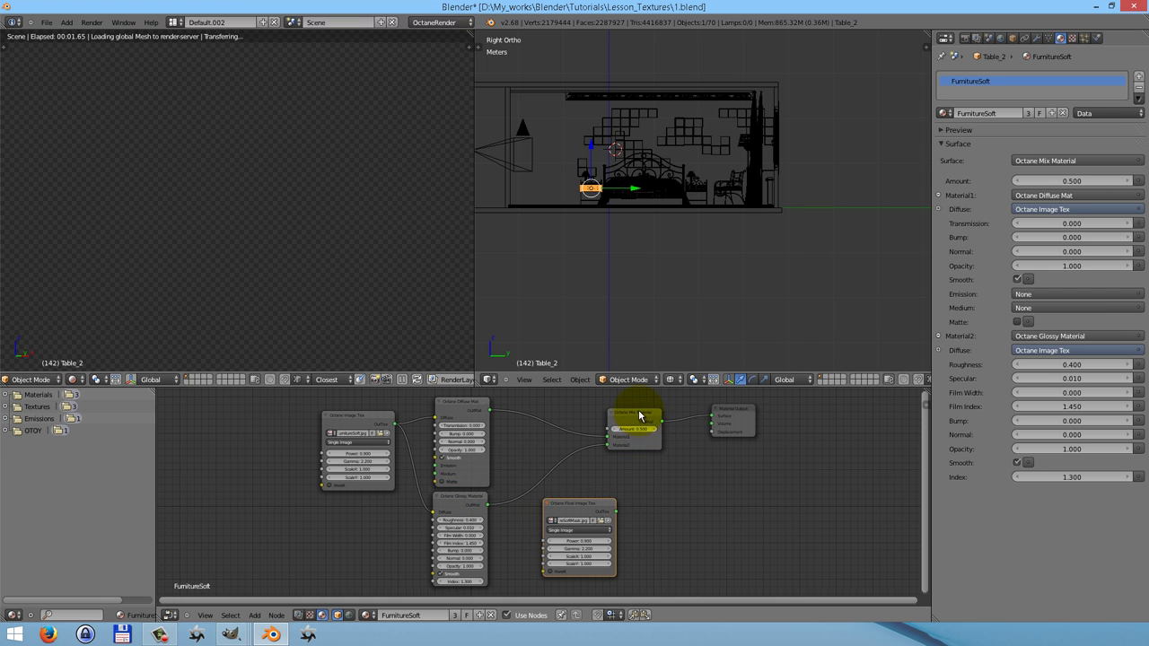
left_click_drag(640, 415, 616, 513)
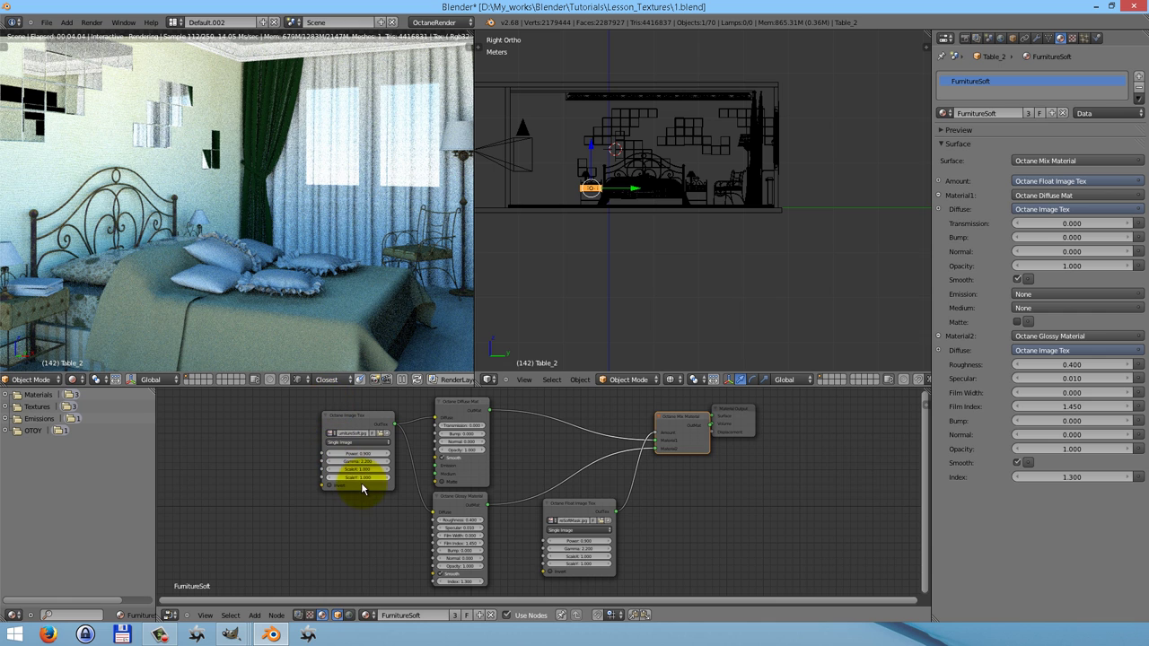
Set ScaleX and ScaleY of the FurnitureSoft.jpg image texture to 1.5.
scroll(361, 482, "up", 3)
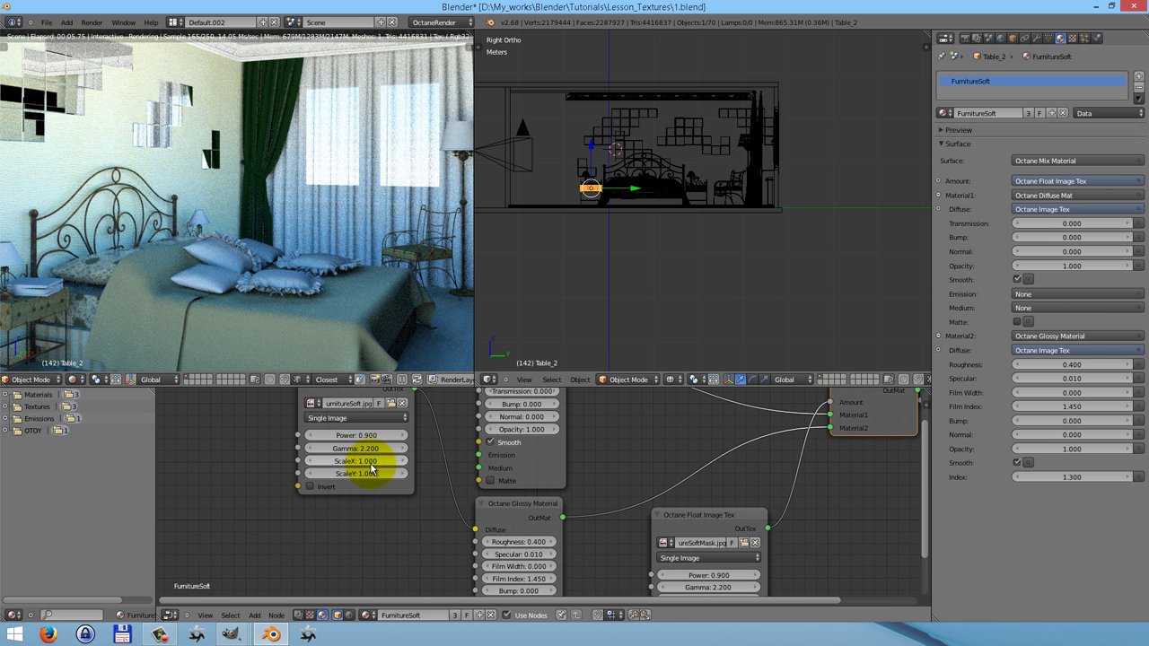
left_click(357, 461)
type("1.0")
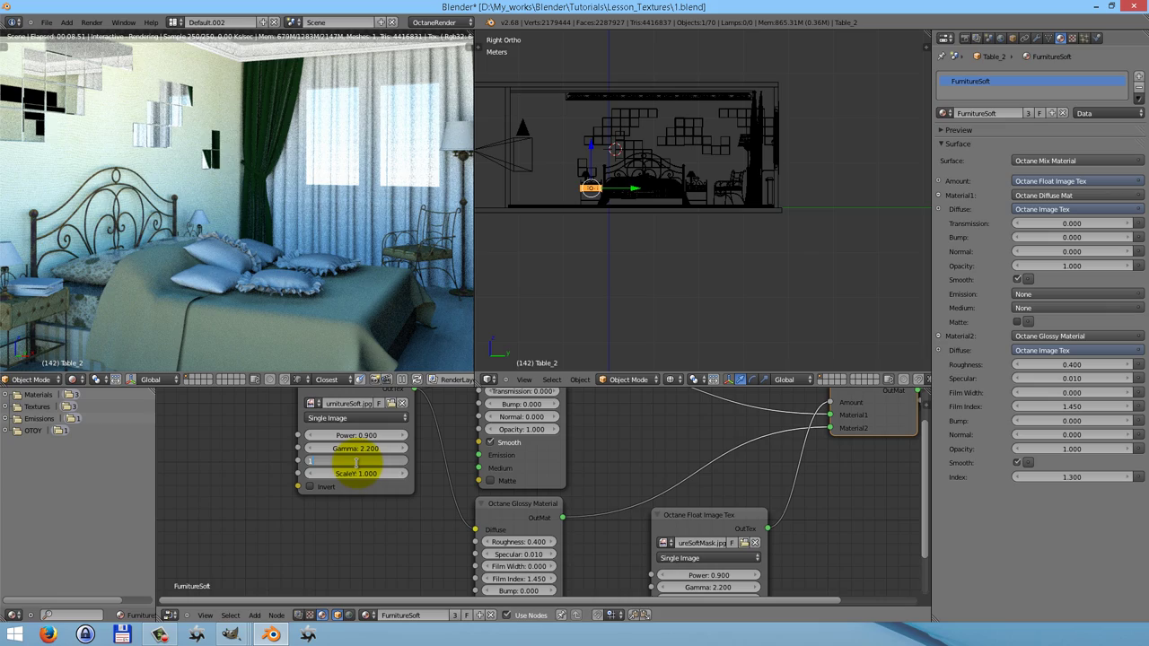
key("Return")
left_click(358, 473)
type("1.5")
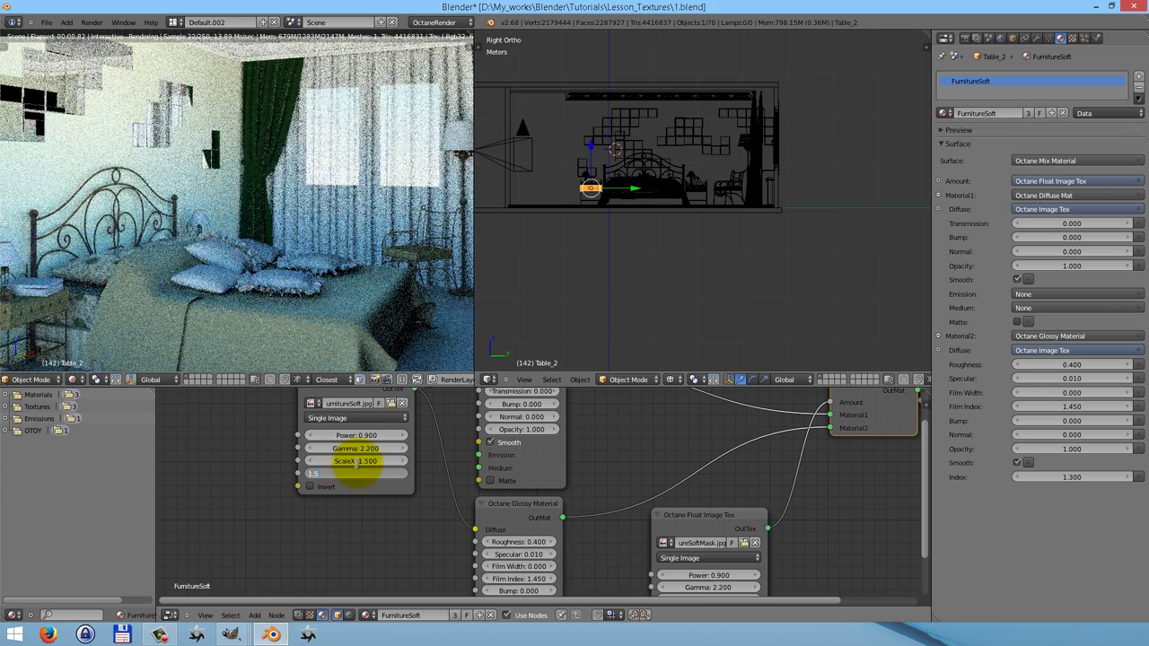
key("Return")
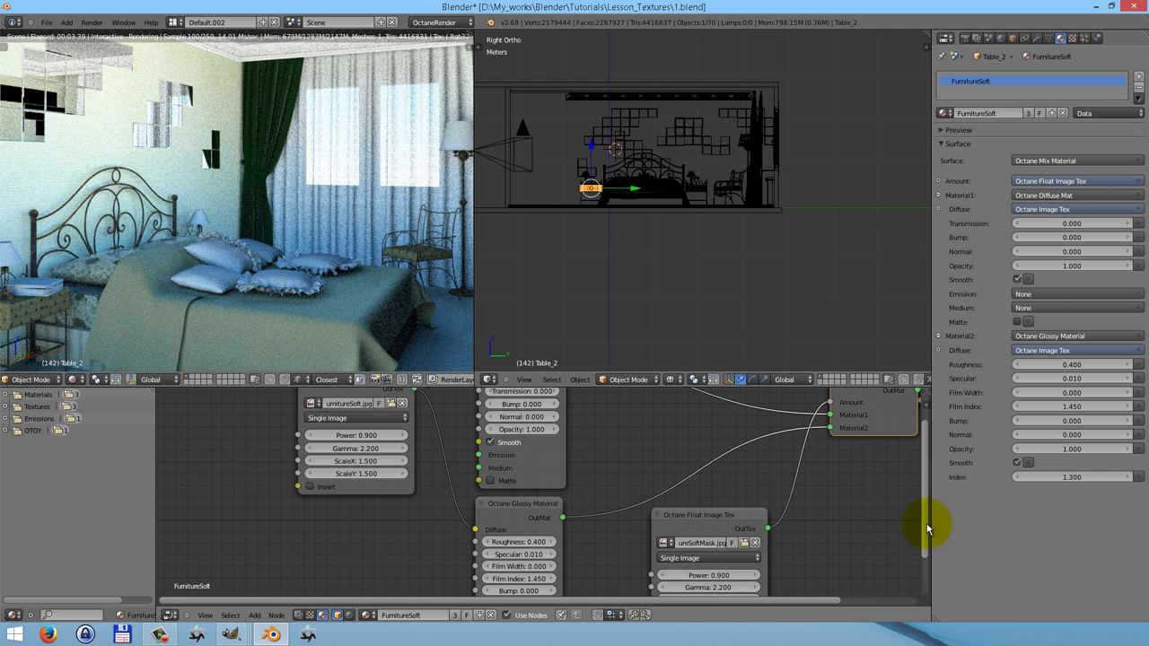
Set ScaleX and ScaleY of the FurnitureSoftMask.jpg float image texture to 1.5.
scroll(926, 543, "down", 3)
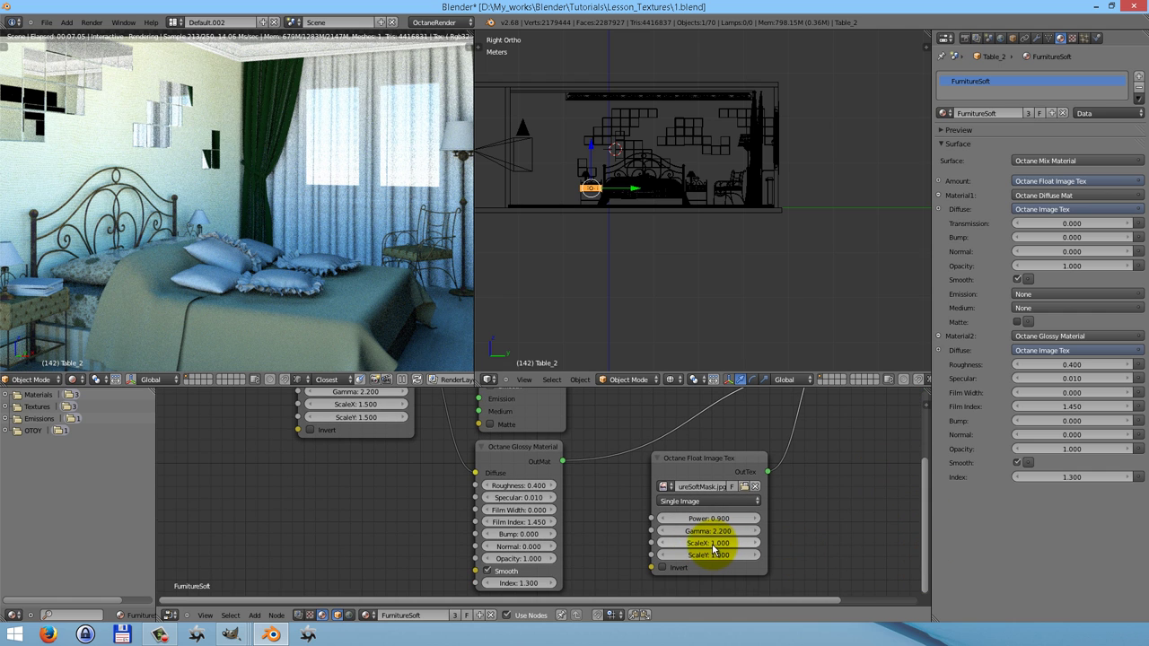
left_click(714, 545)
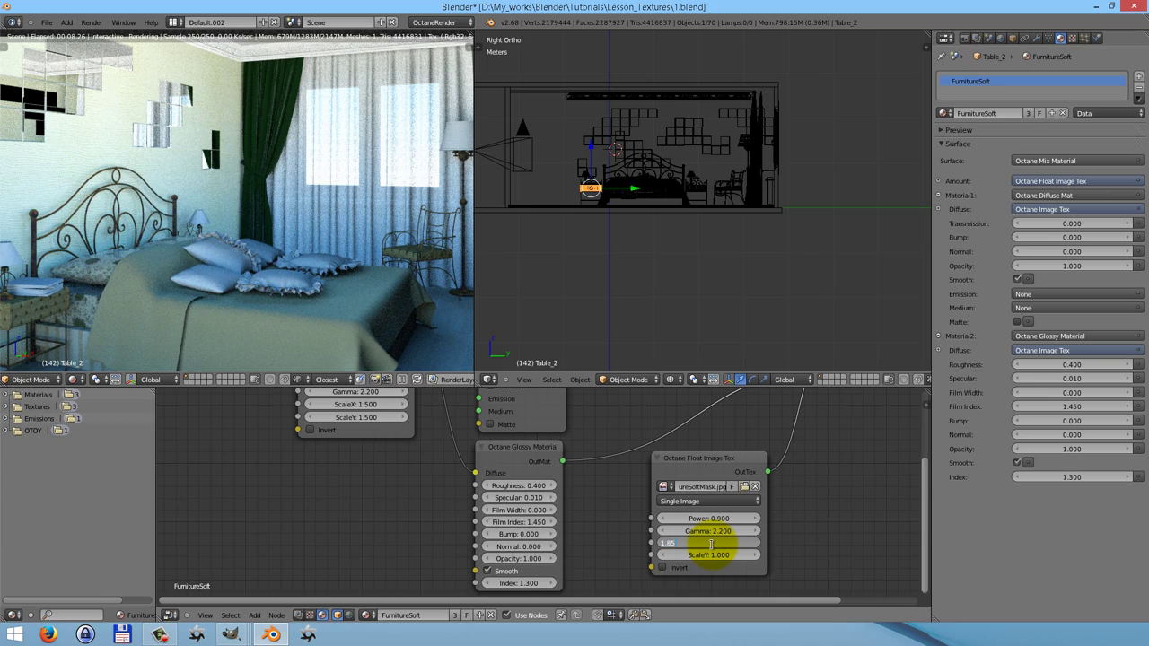
type("1.5")
key("Return")
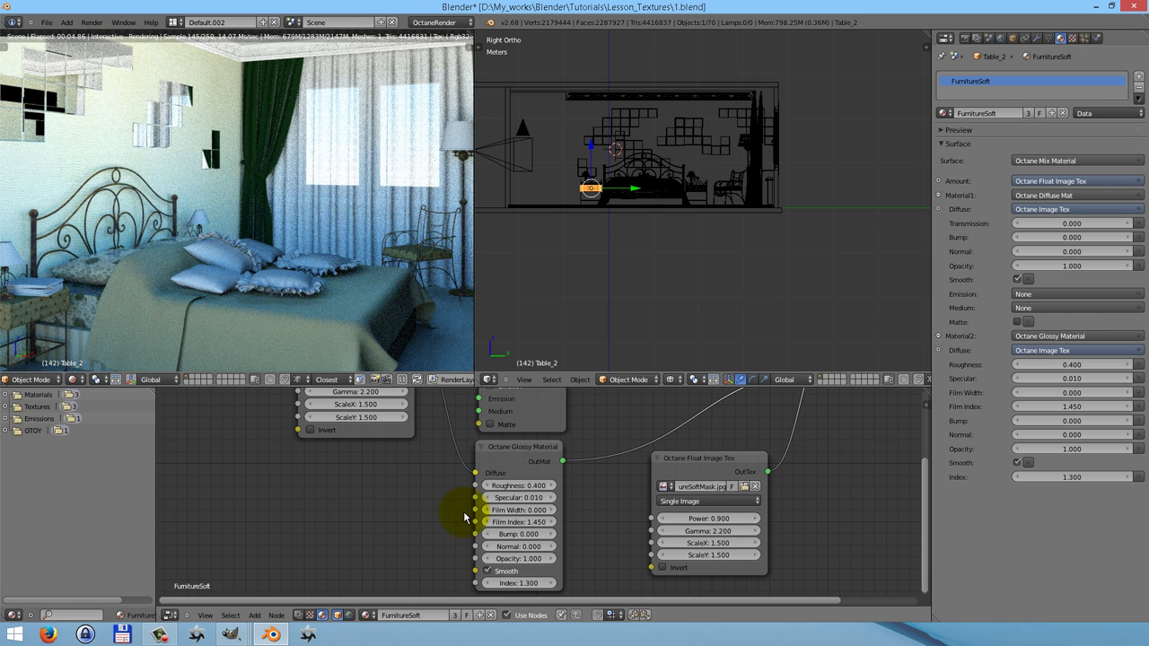
Add another Octane texture node beside the glossy material in the FurnitureSoft node tree.
key("shift+a")
mouse_move(318, 506)
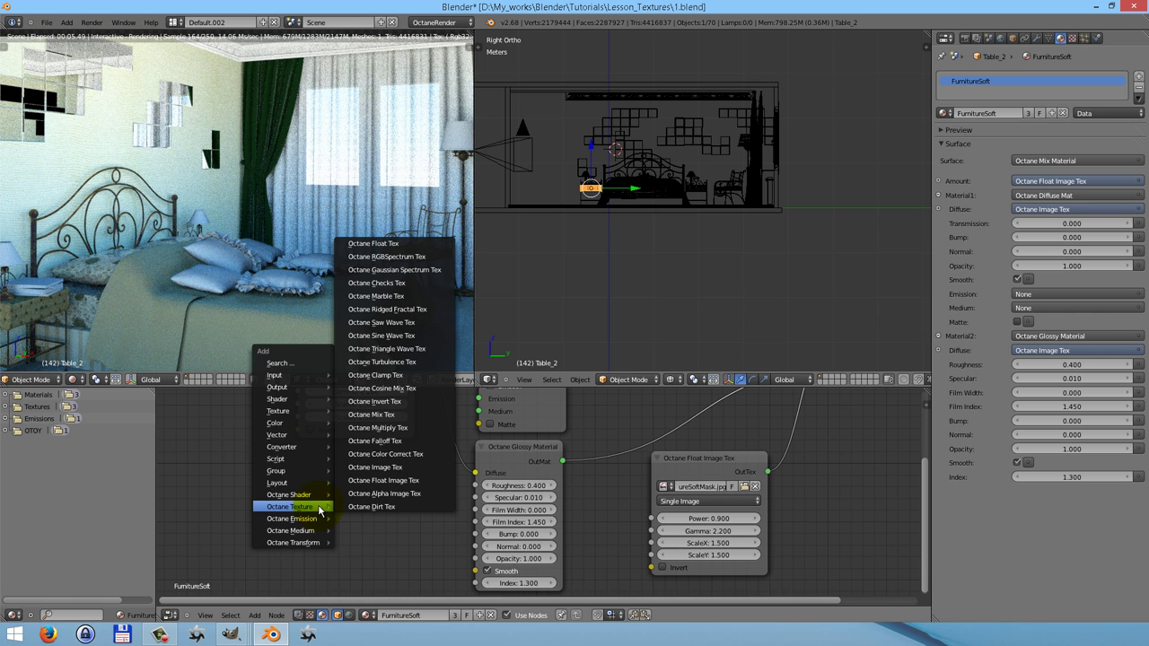
Add an Octane Float Image Tex node to the FurnitureSoft material and load FurnitureSoftMask.jpg into it.
left_click(377, 483)
left_click(295, 466)
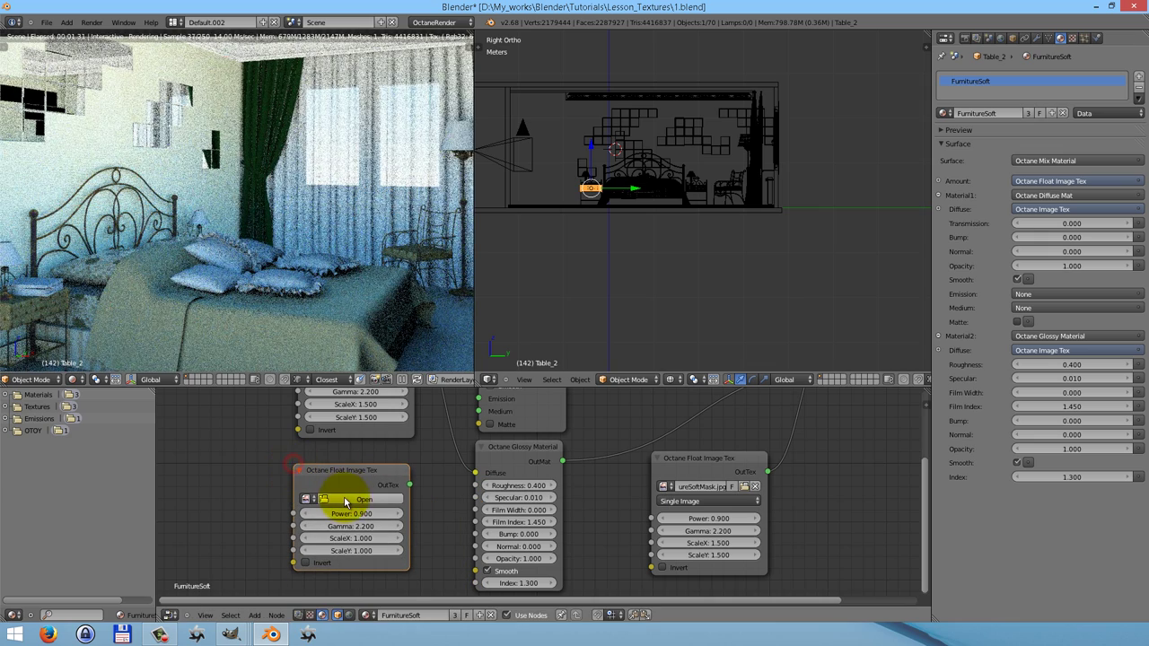
left_click(329, 498)
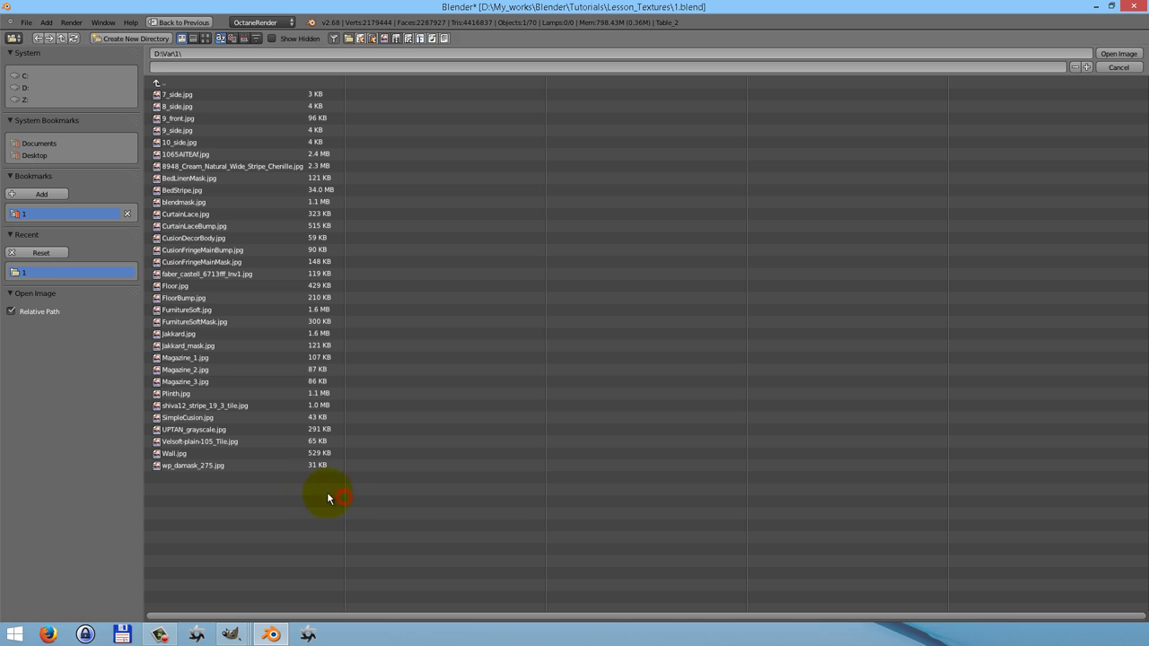
left_click(215, 321)
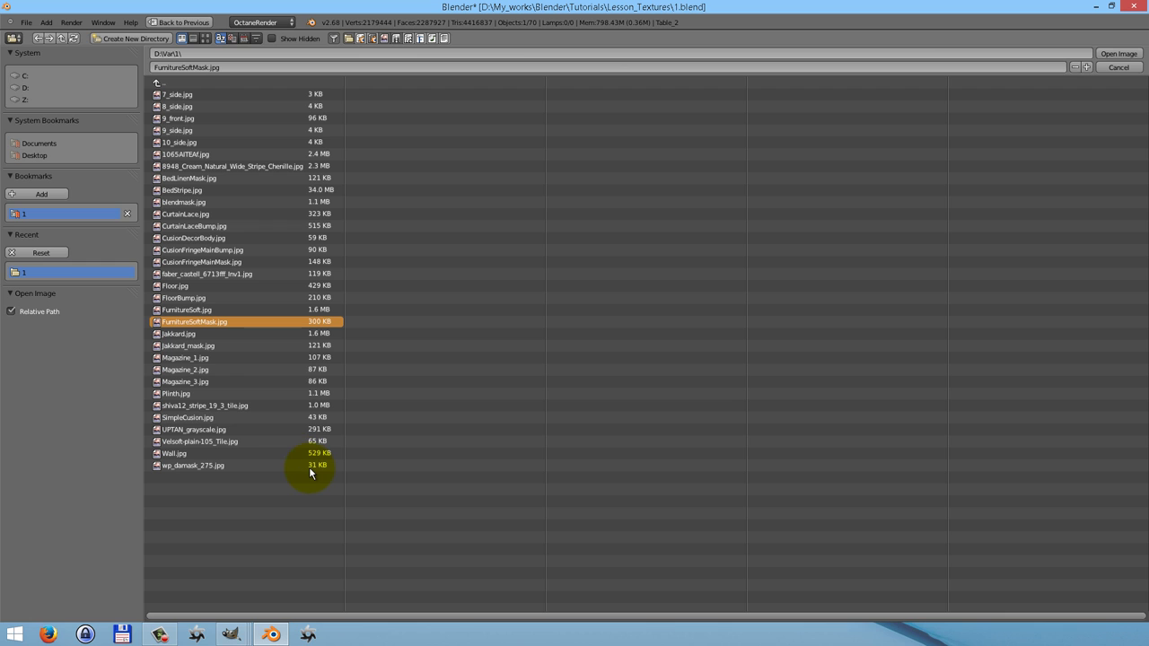
key("Return")
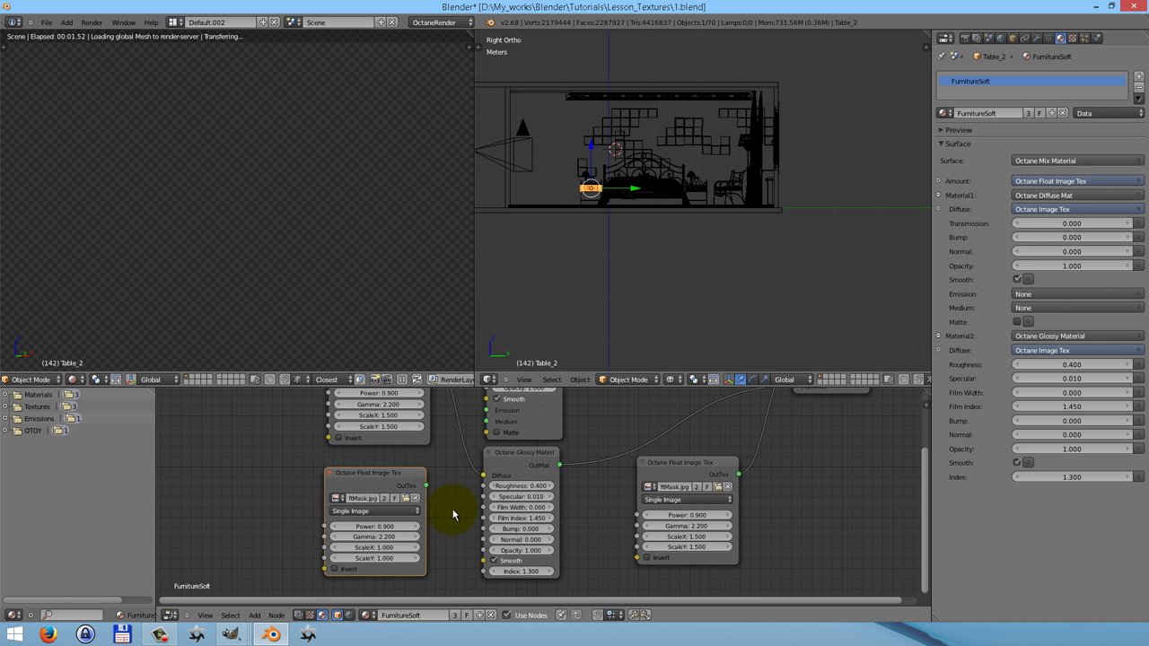
Connect the new float image texture to the Bump inputs of both the Octane Glossy Material and the Octane Diffuse Mat.
left_click_drag(428, 486, 489, 529)
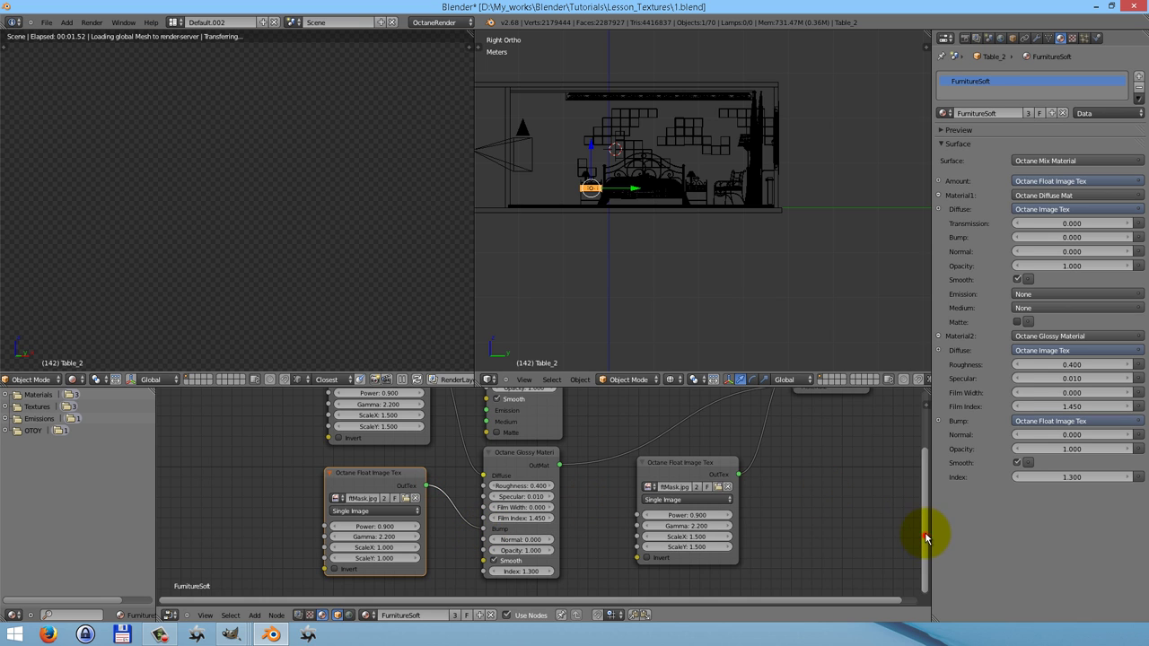
left_click_drag(929, 535, 931, 495)
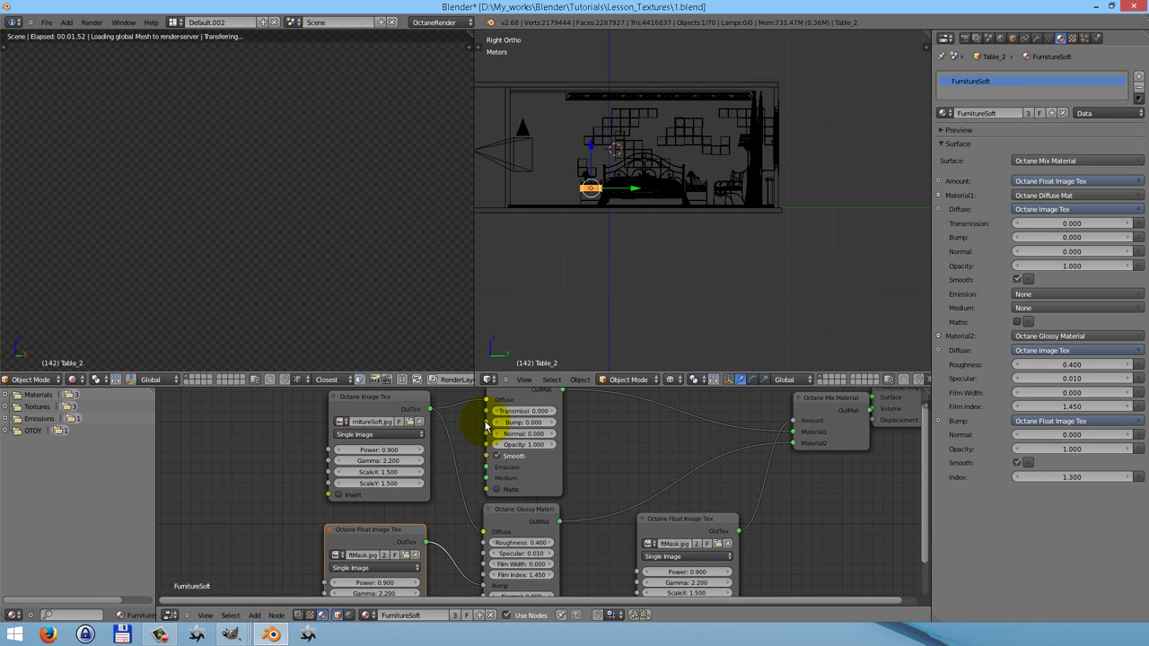
left_click_drag(486, 422, 427, 541)
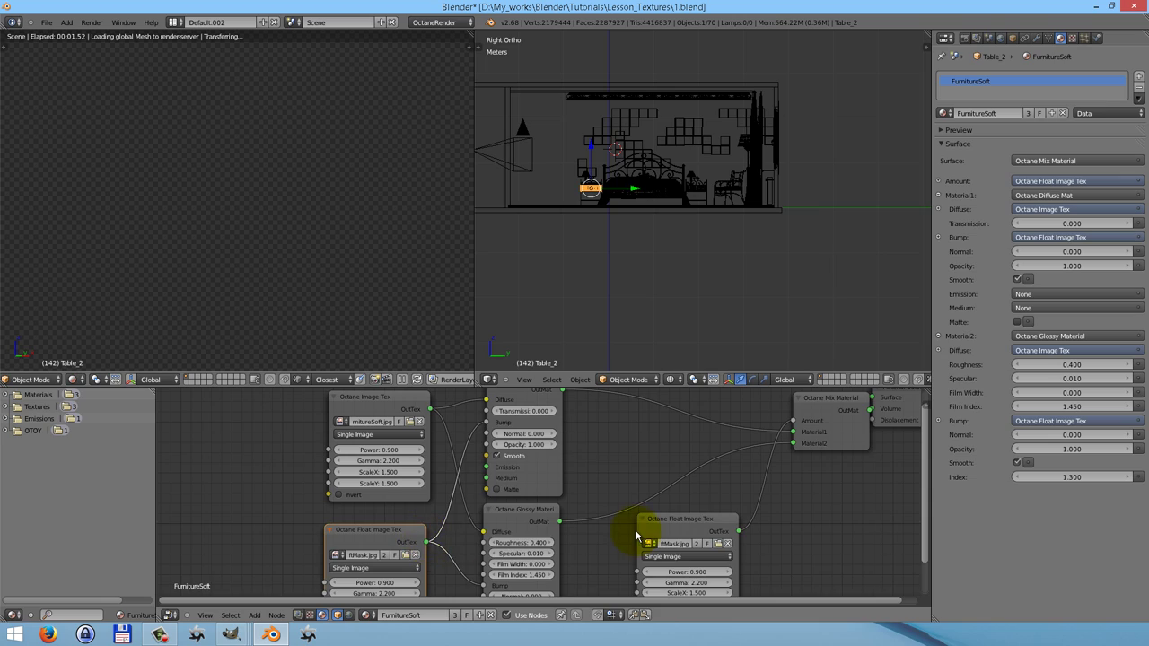
Set the Power of the float image texture that drives the bump to 0.1.
scroll(699, 544, "down", 2)
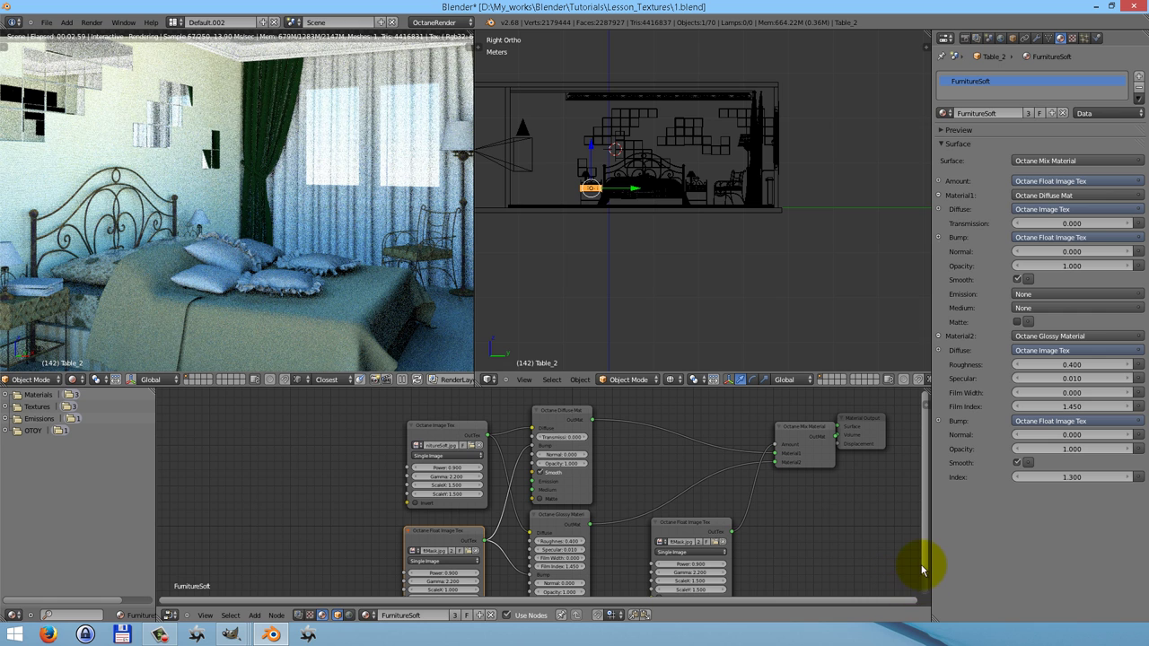
left_click_drag(926, 573, 924, 596)
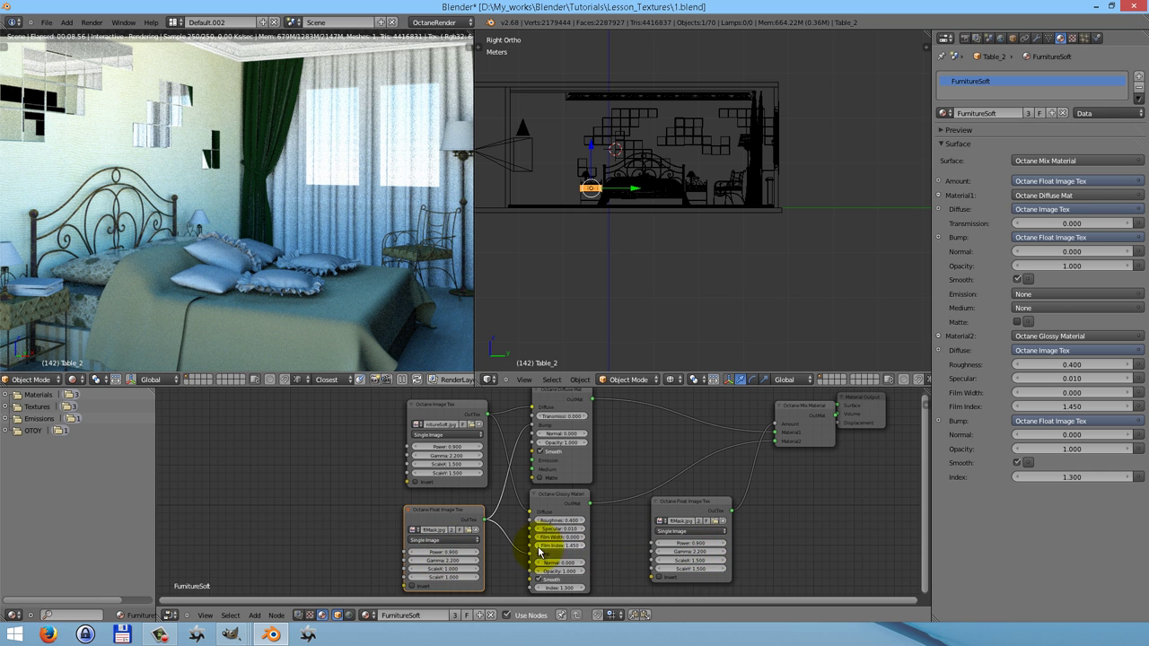
left_click(445, 552)
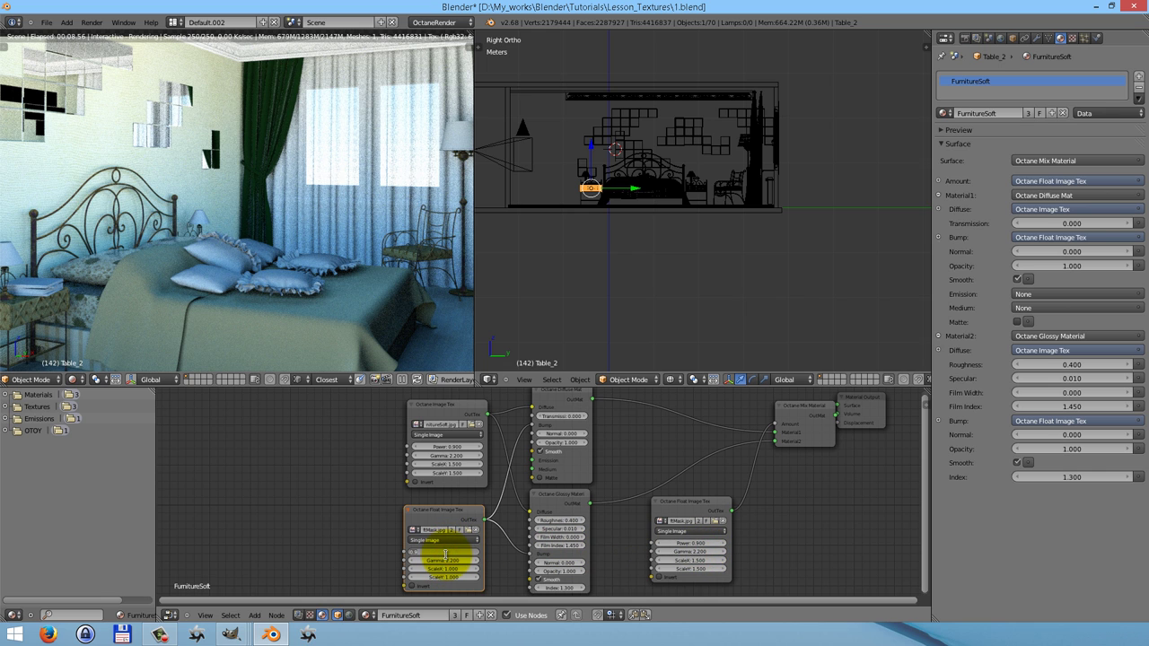
type("1.1")
key("Return")
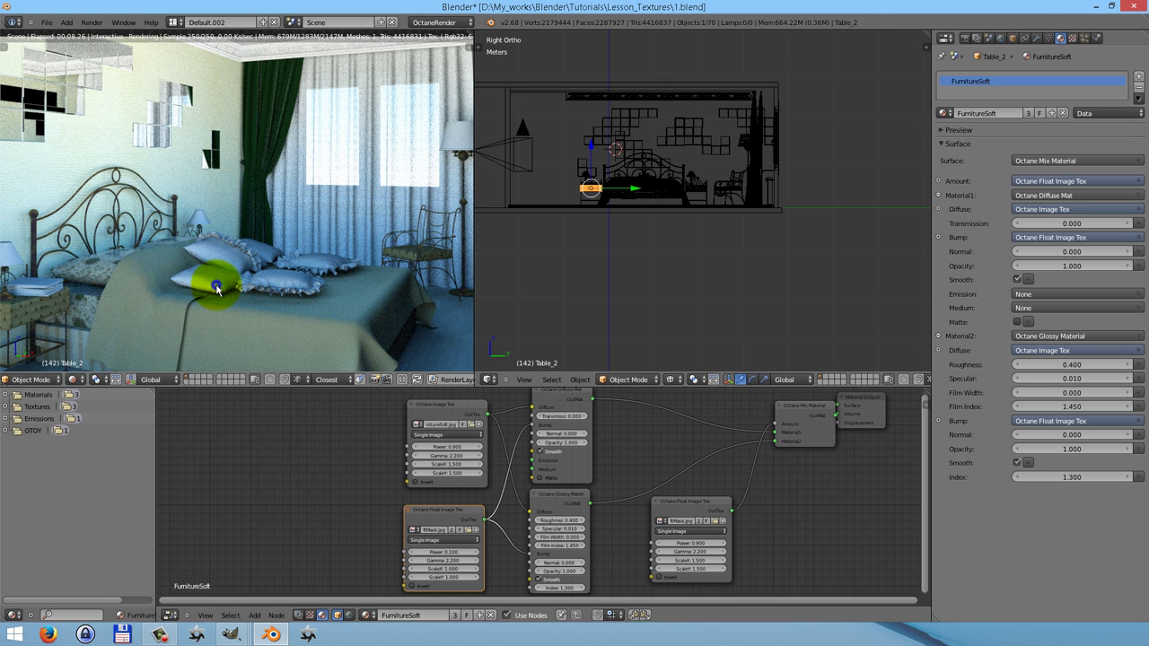
Select the plain cushion on the bed, enable nodes for its SimpleCusion_1 material and set the surface to Octane Diffuse Mat.
right_click(217, 287)
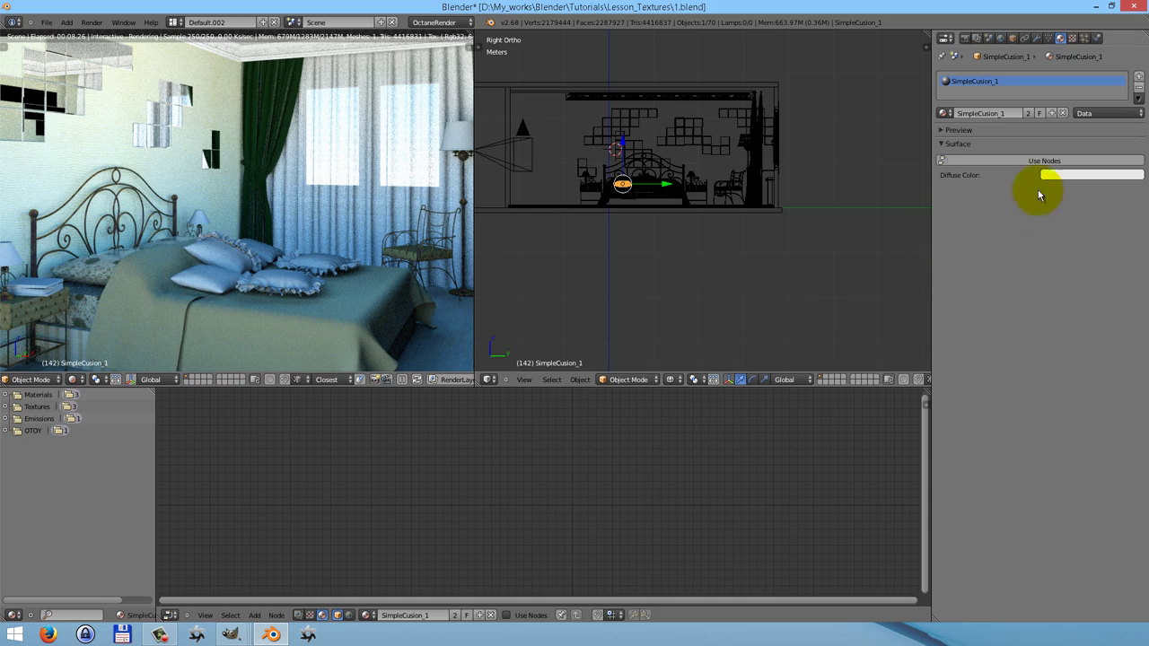
left_click(1046, 162)
left_click(1039, 163)
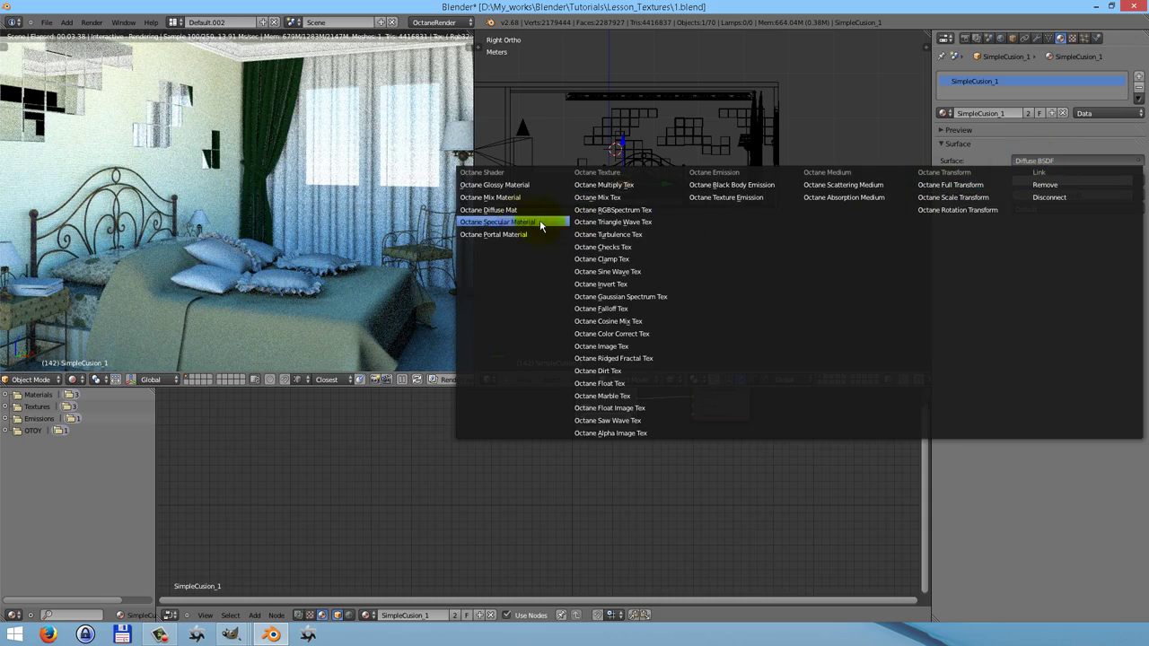
left_click(492, 210)
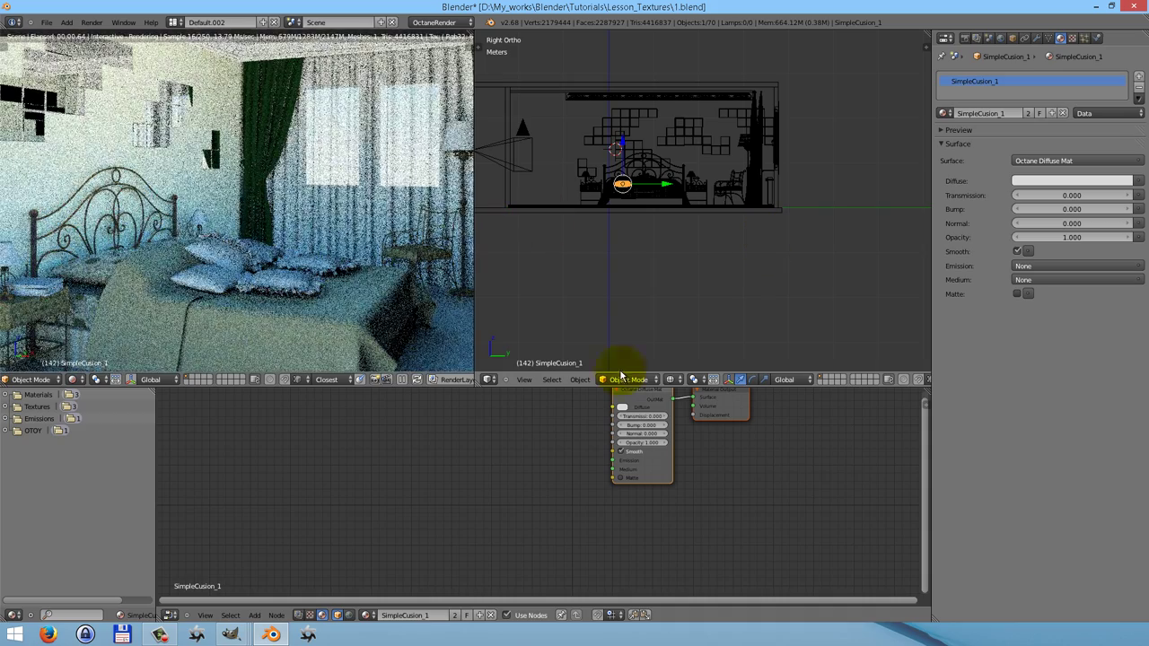
Add an Octane Image Tex node with SimpleCusion.jpg and connect it to the Diffuse input of the cushion's material.
key("shift+a")
mouse_move(516, 431)
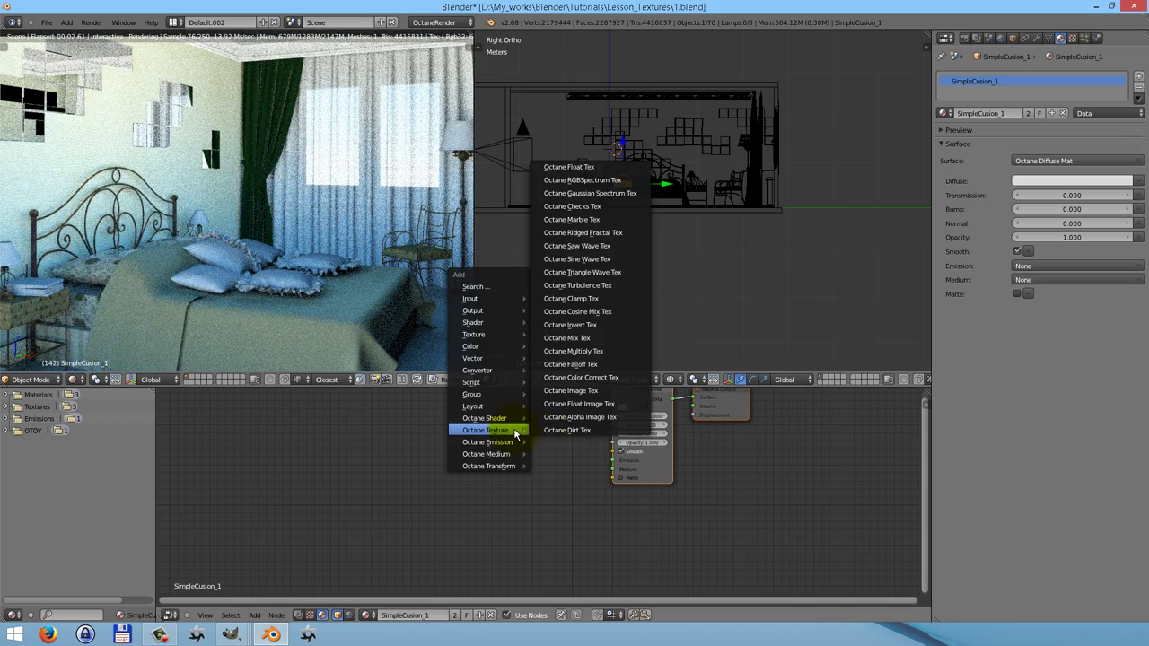
left_click(575, 396)
left_click(519, 429)
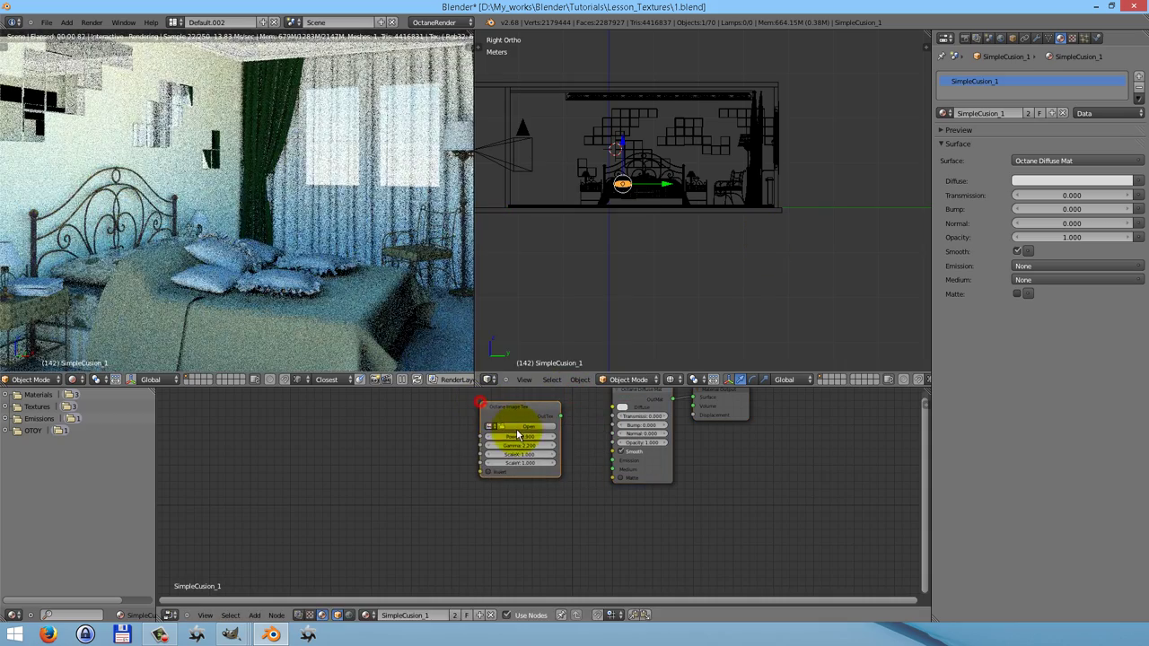
left_click(523, 424)
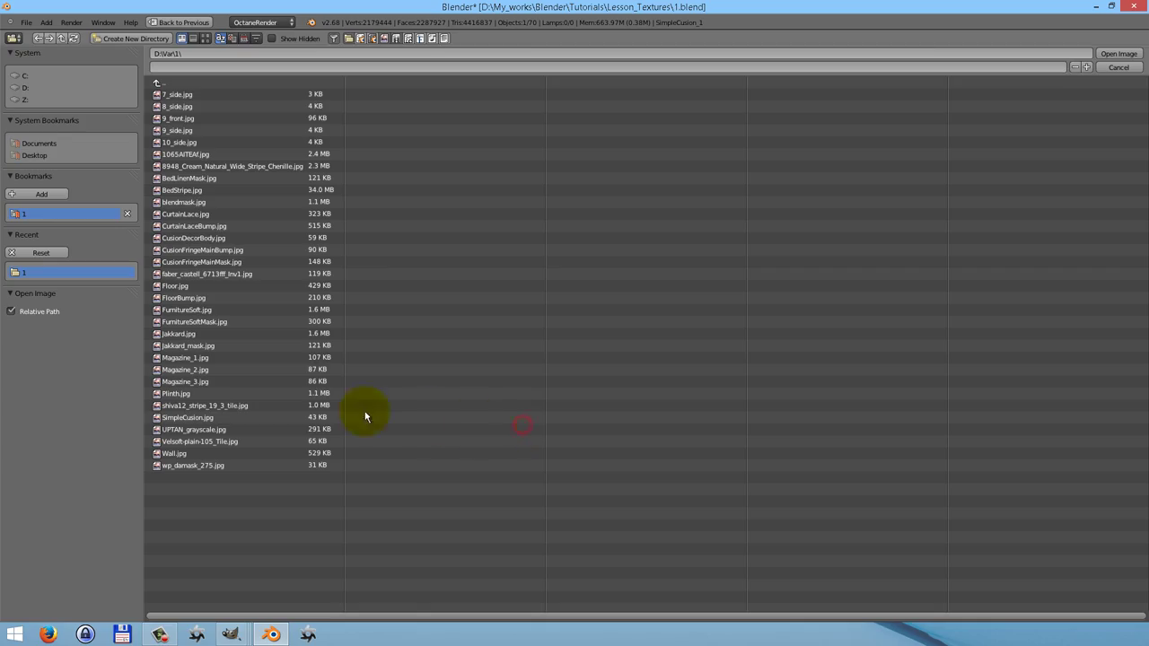
left_click(199, 419)
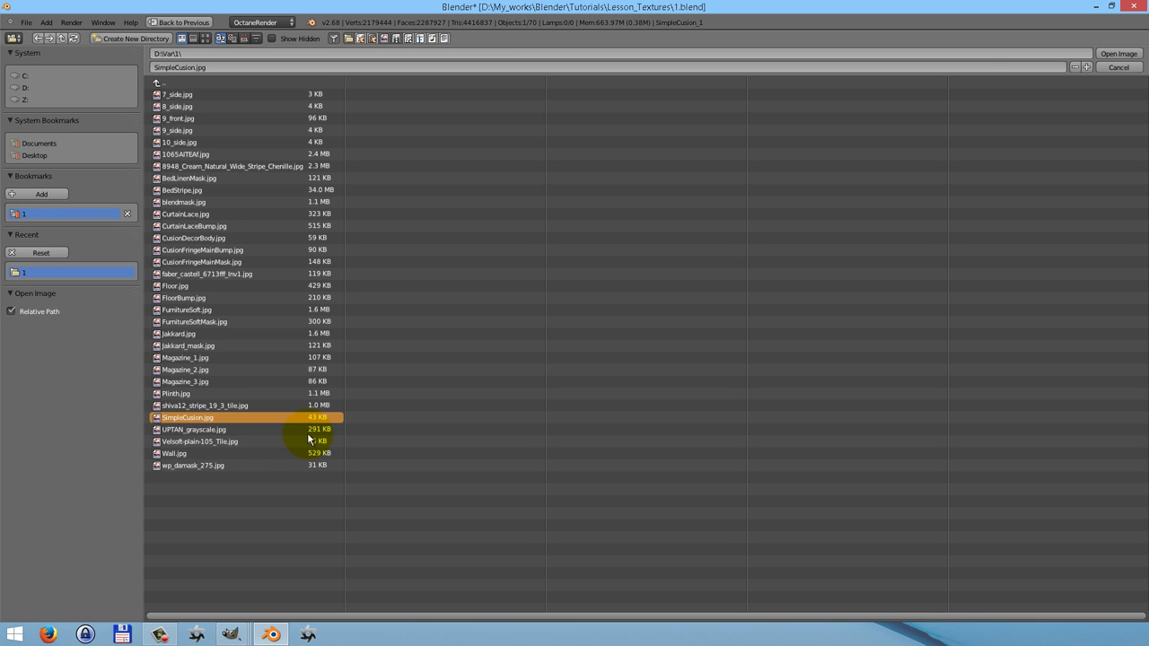
key("Return")
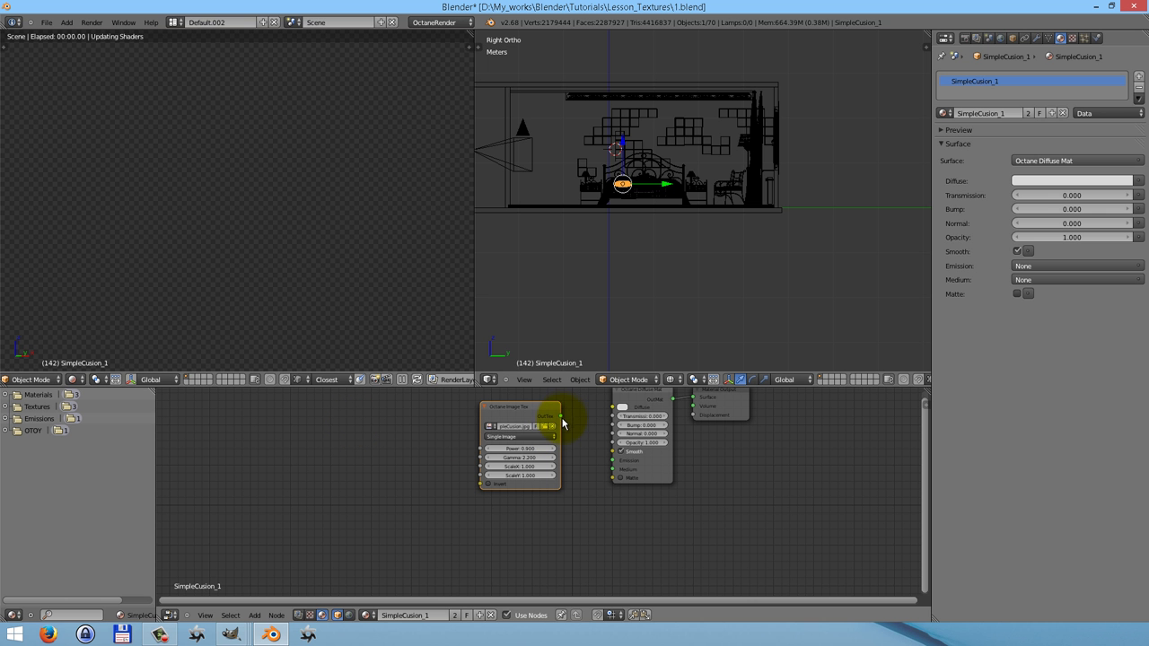
left_click_drag(560, 416, 613, 407)
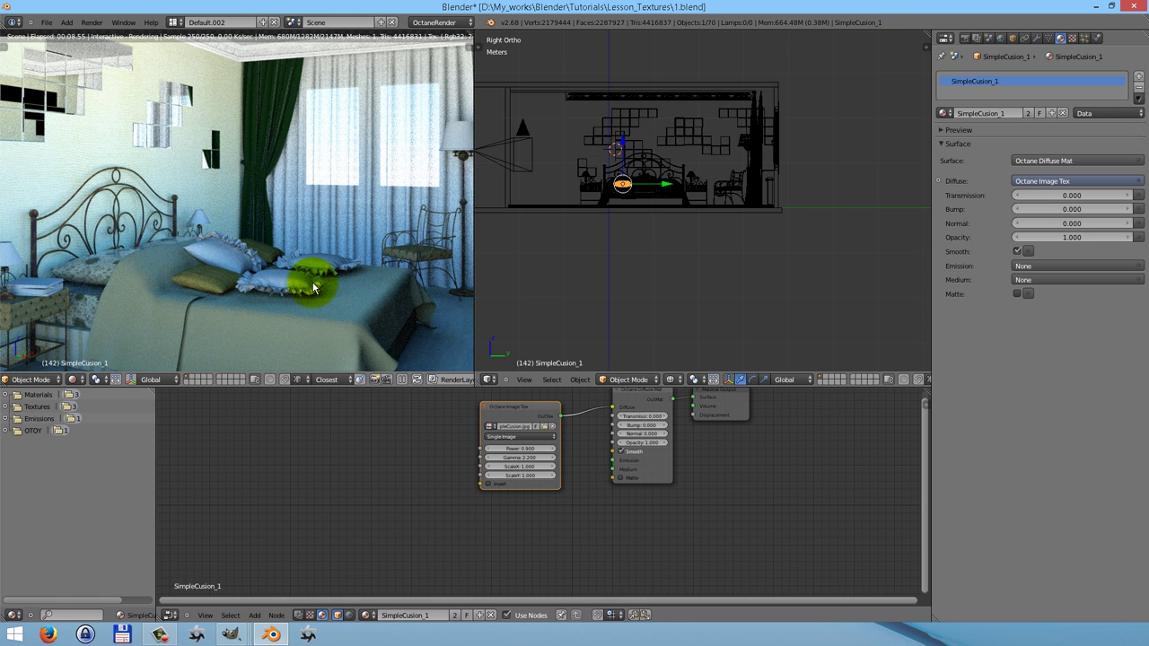
Pause the live render, then make the fringed cushion's CusionFringeMain material node-based with Octane Mix Material as its surface.
left_click(402, 380)
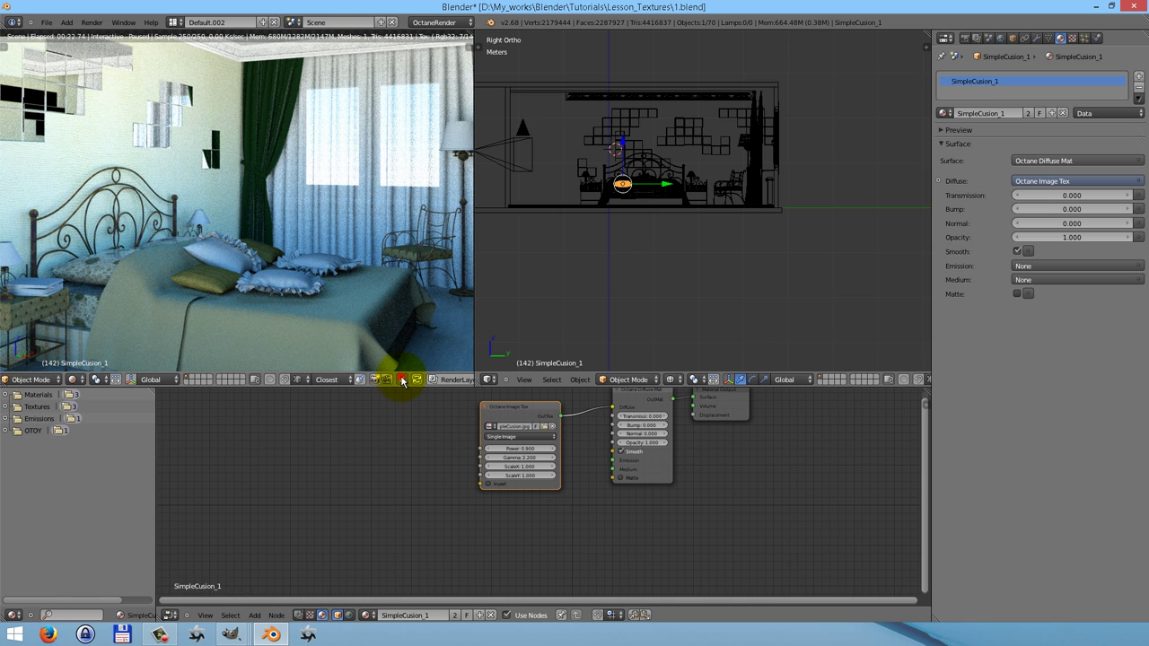
right_click(293, 283)
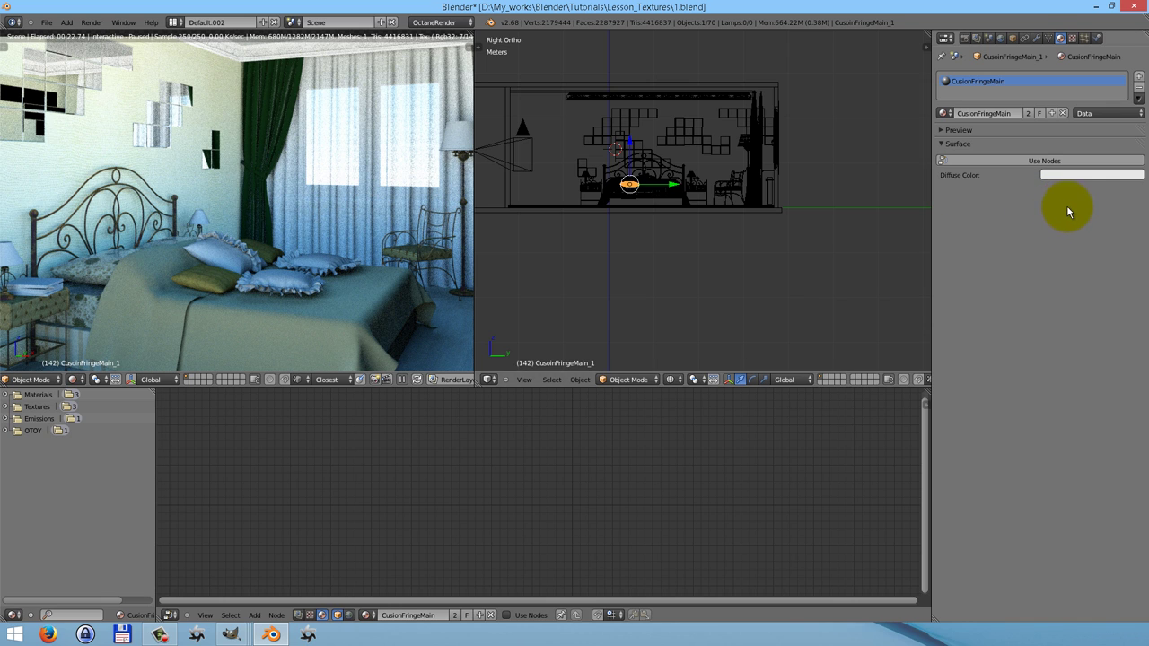
left_click(1029, 162)
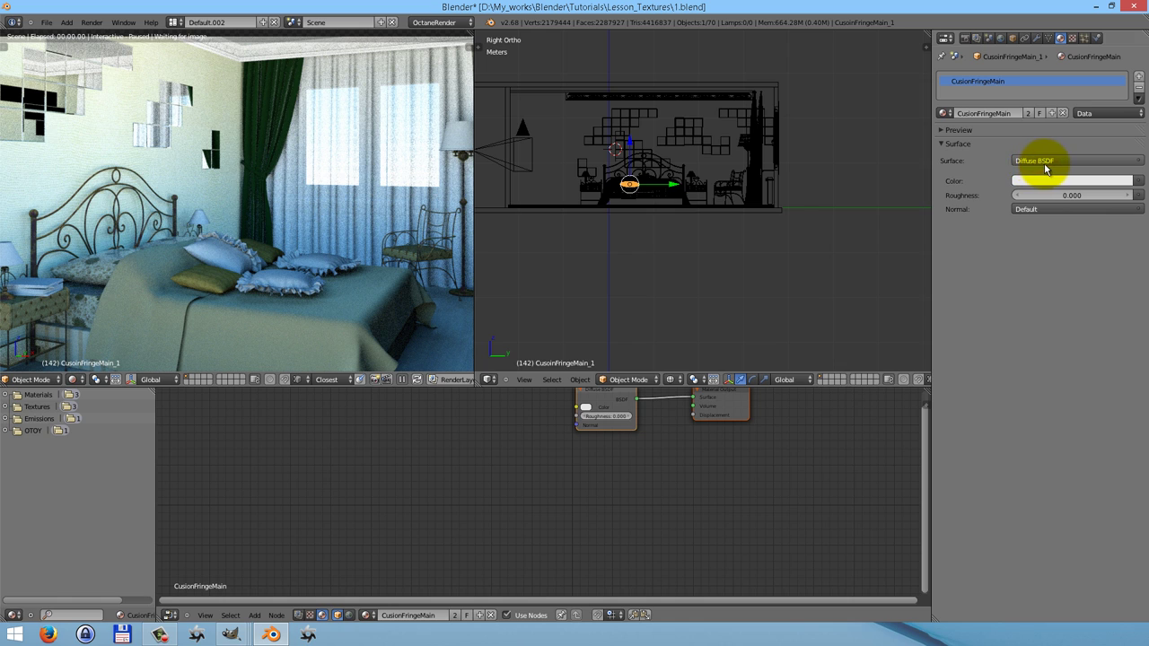
left_click(1034, 162)
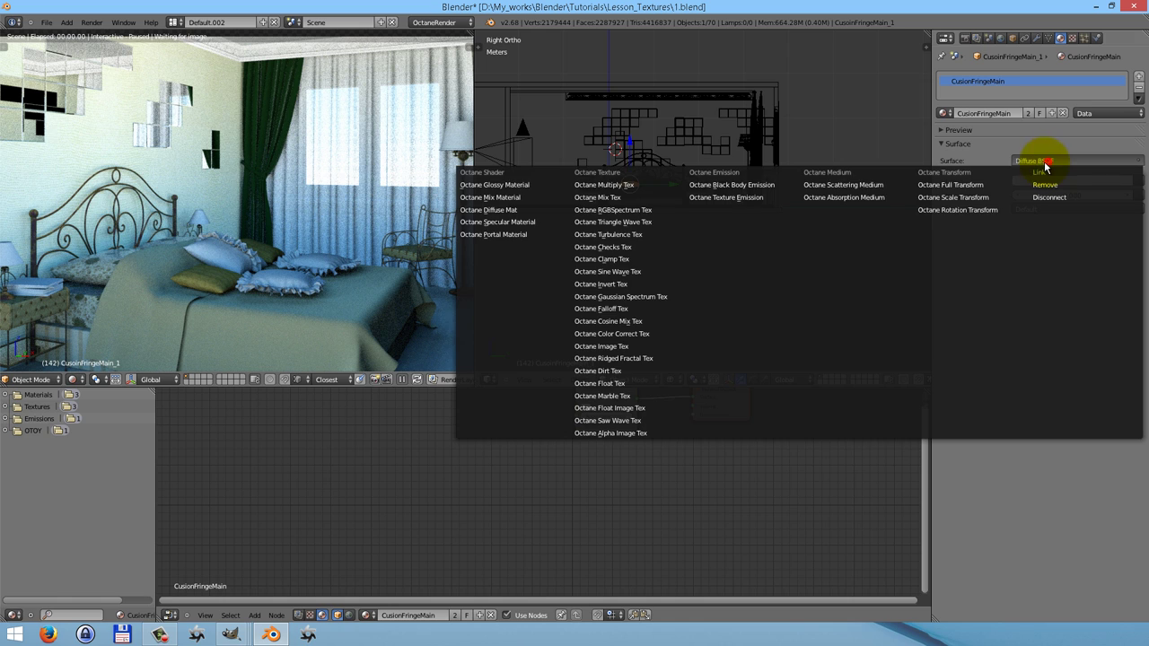
left_click(507, 197)
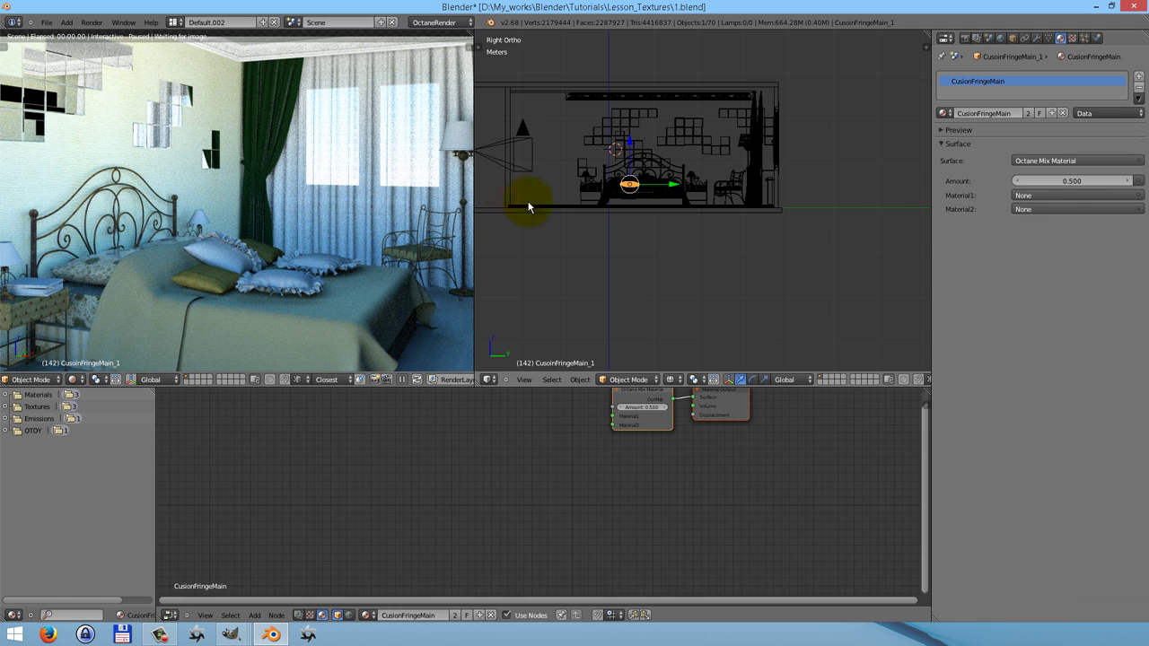
Assign an Octane Glossy Material to both Material1 and Material2 of the mix material.
left_click(1042, 198)
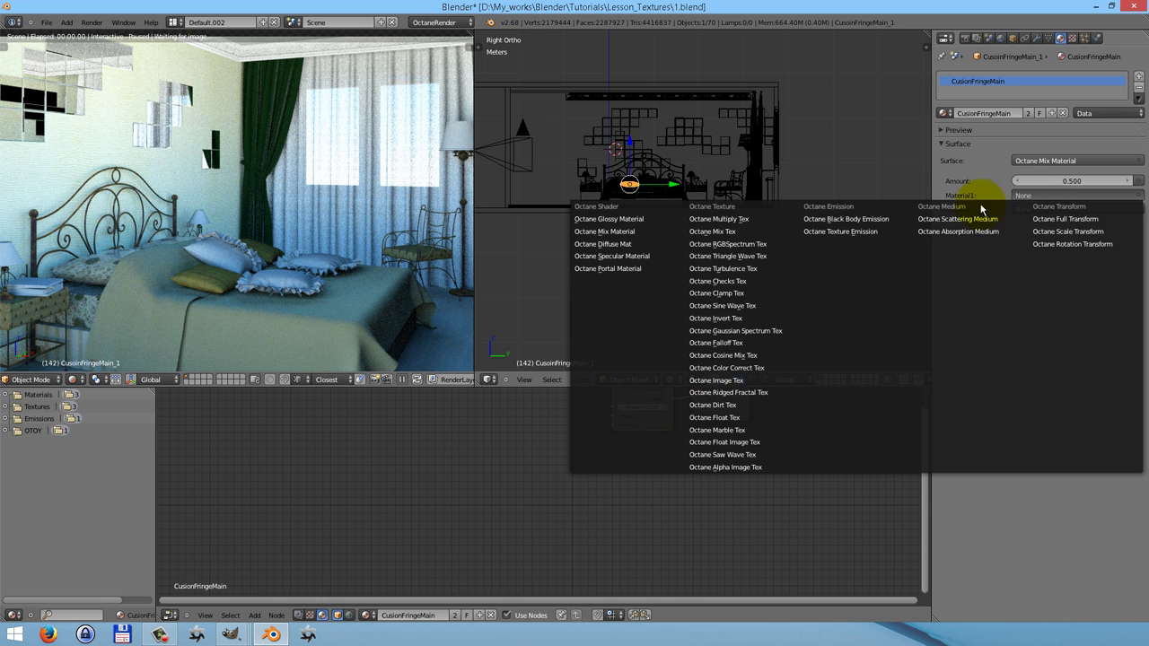
left_click(609, 219)
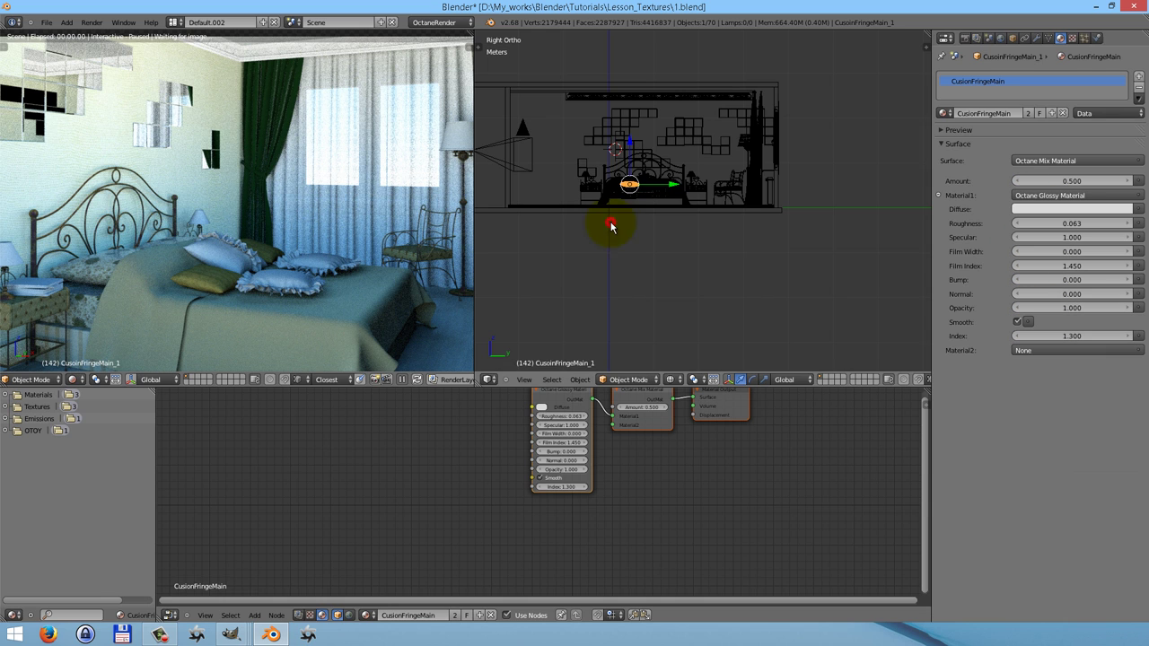
left_click(1033, 355)
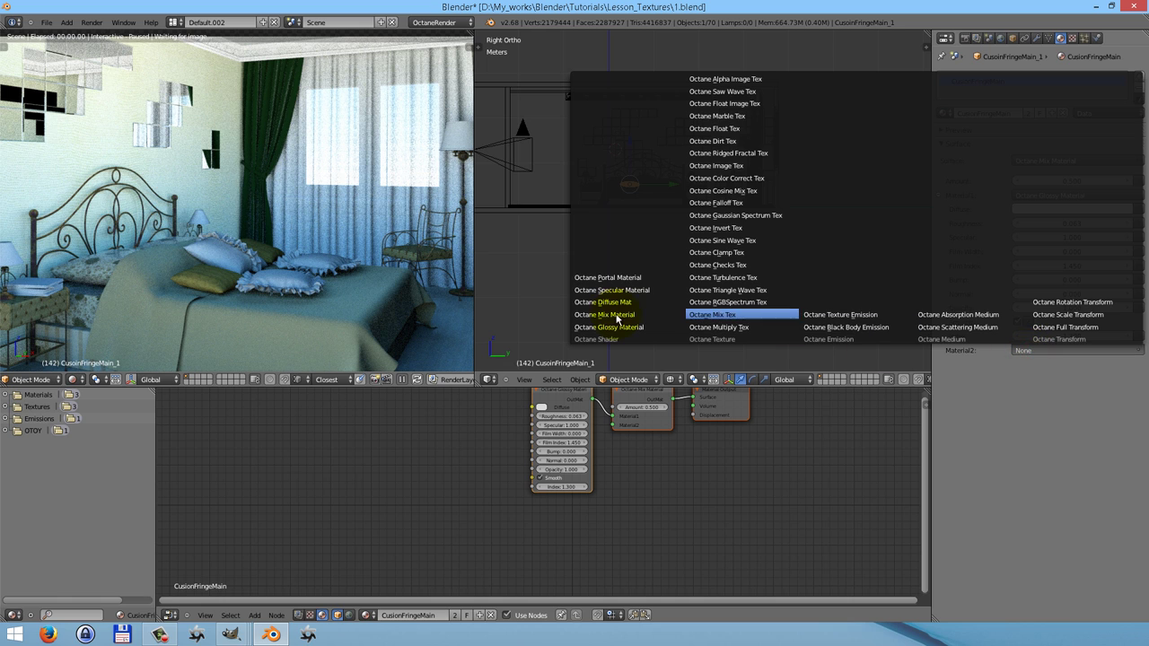
left_click(618, 326)
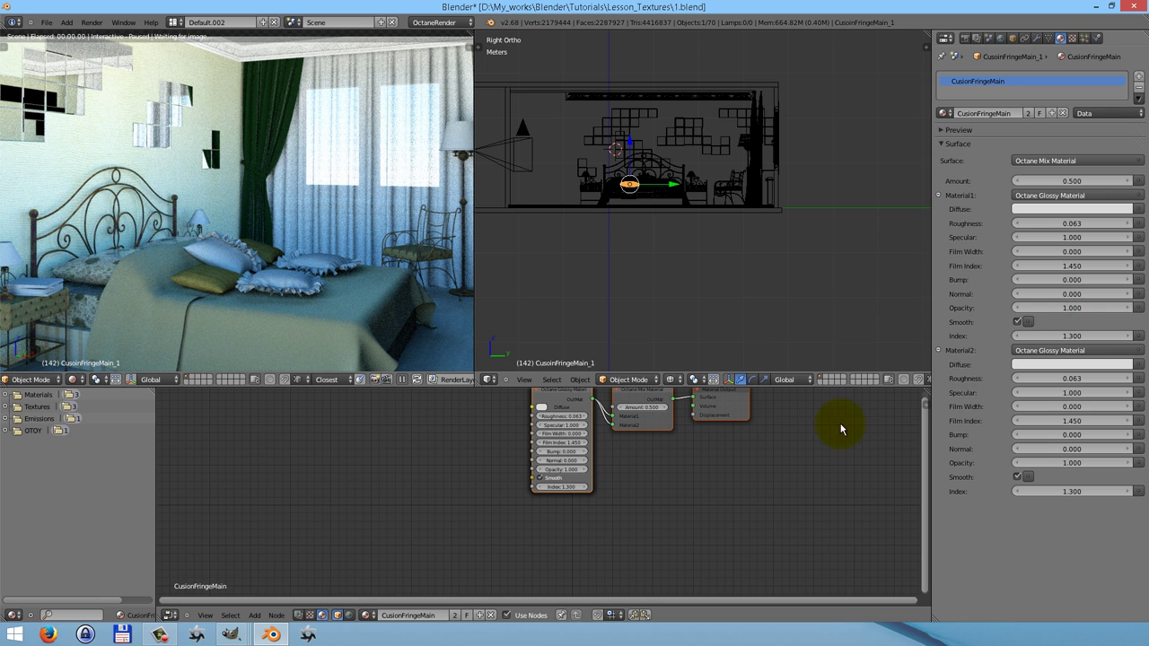
Spread out the overlapping glossy, mix and output nodes of the CusionFringeMain material so that each stands apart.
left_click_drag(928, 530, 936, 487)
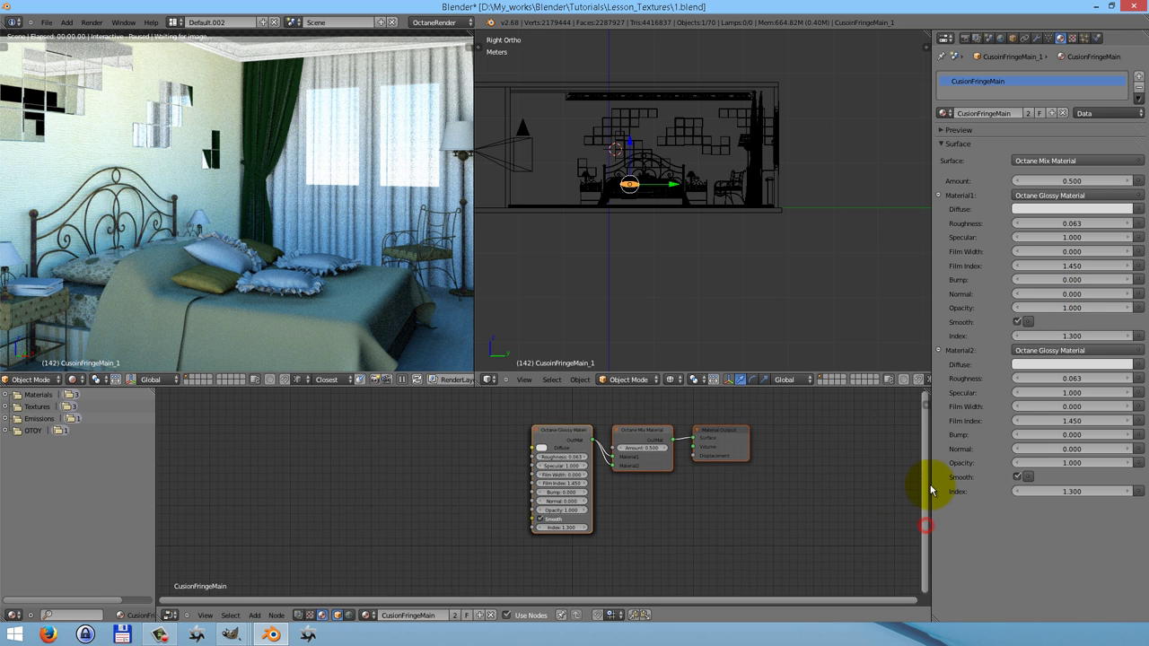
key("shift+d")
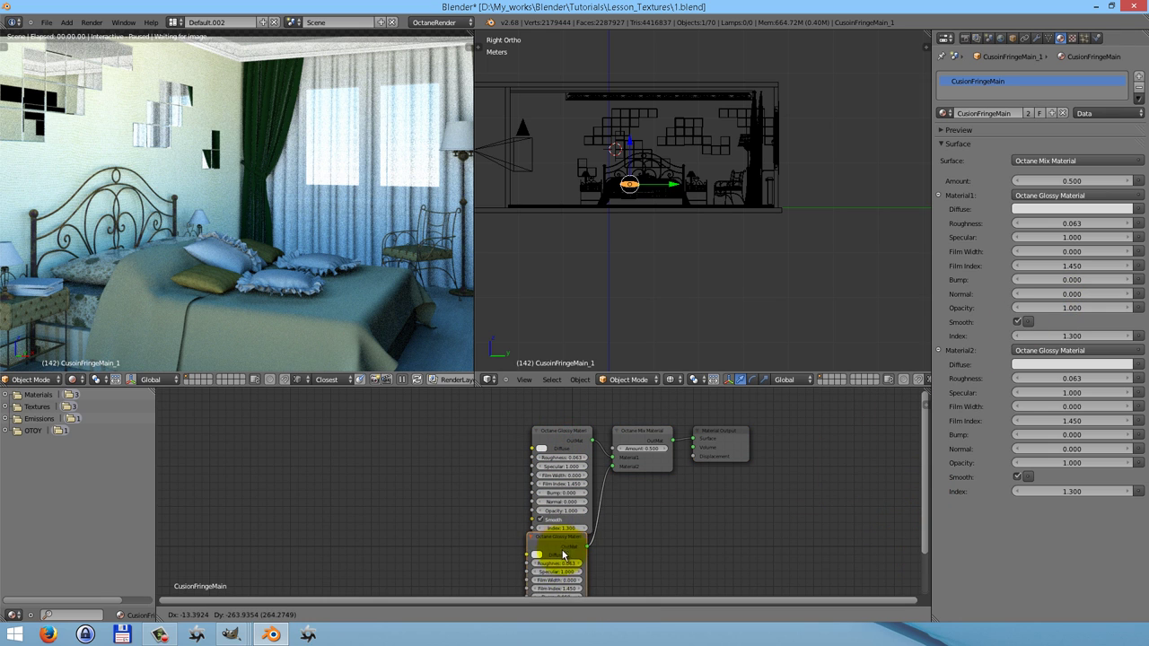
left_click(562, 546)
left_click_drag(721, 448, 844, 444)
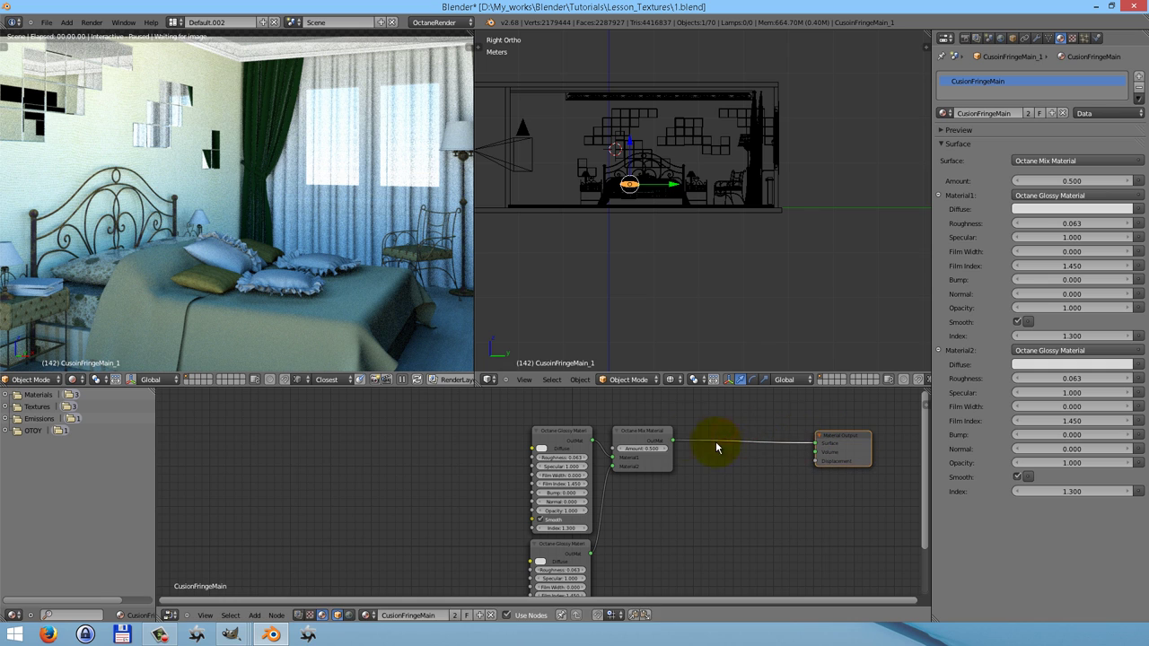
left_click_drag(652, 435, 735, 437)
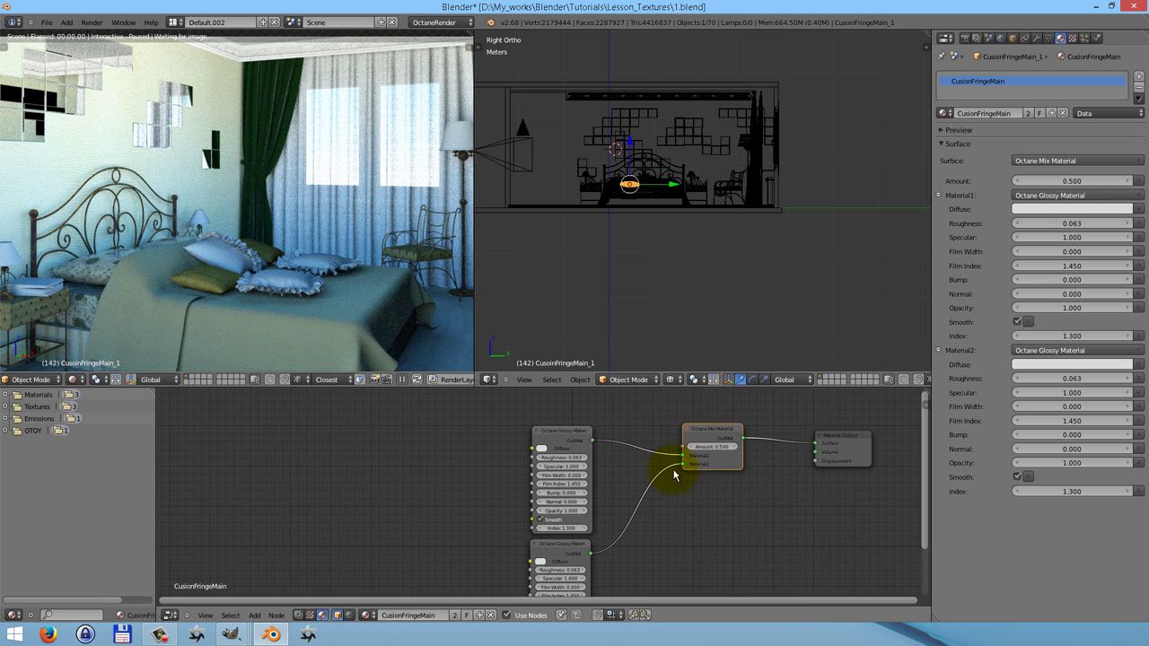
left_click(562, 434)
left_click_drag(564, 434, 540, 425)
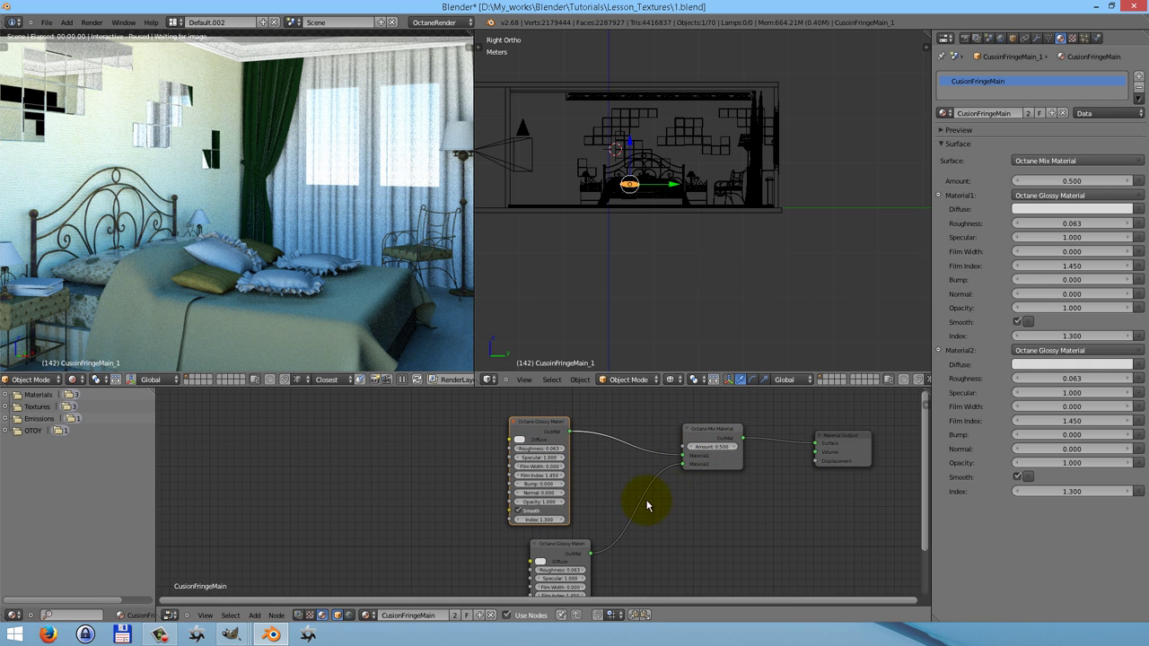
Disconnect both glossy materials from the Octane Mix Material node and move that node closer to the Material Output.
left_click_drag(686, 463, 648, 461)
left_click_drag(729, 435, 758, 439)
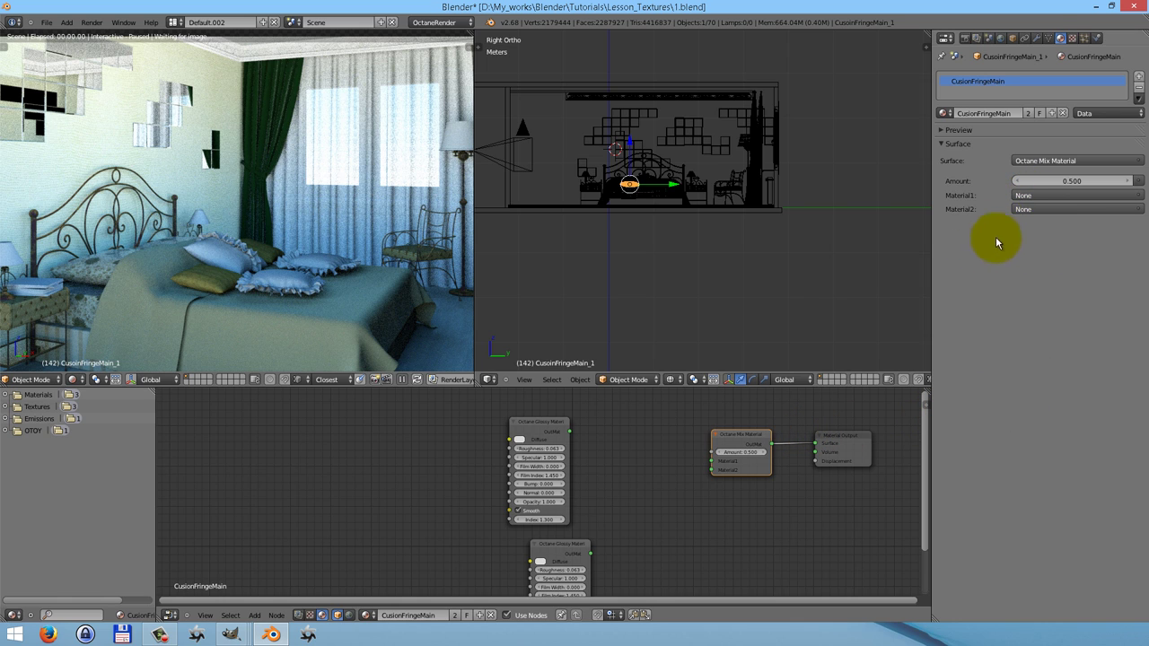
Fill Material1 with a nested Octane Mix Material of two Octane Glossy Materials, removing the old unlinked glossy nodes and separating the new ones.
left_click(1028, 196)
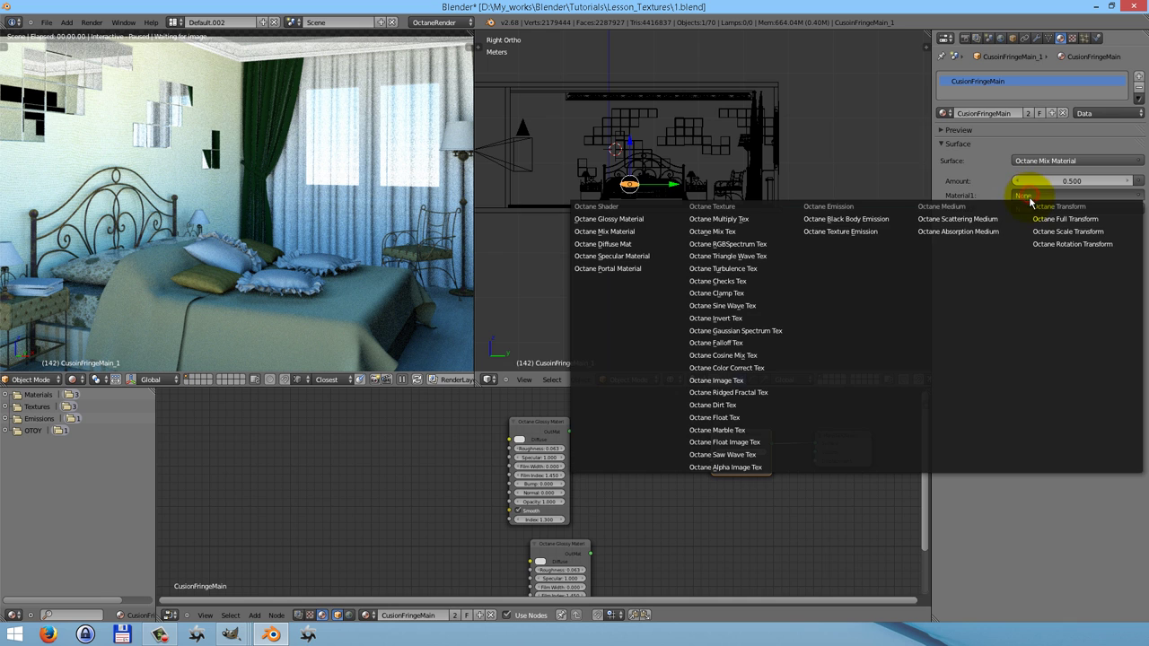
left_click(638, 233)
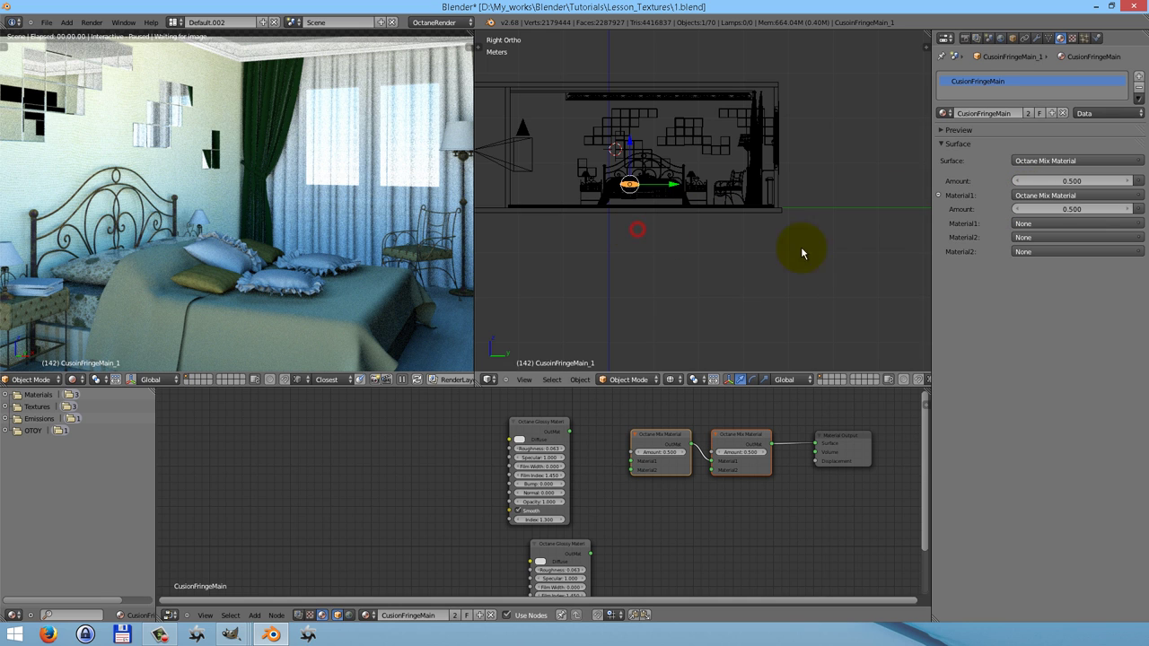
left_click(1054, 224)
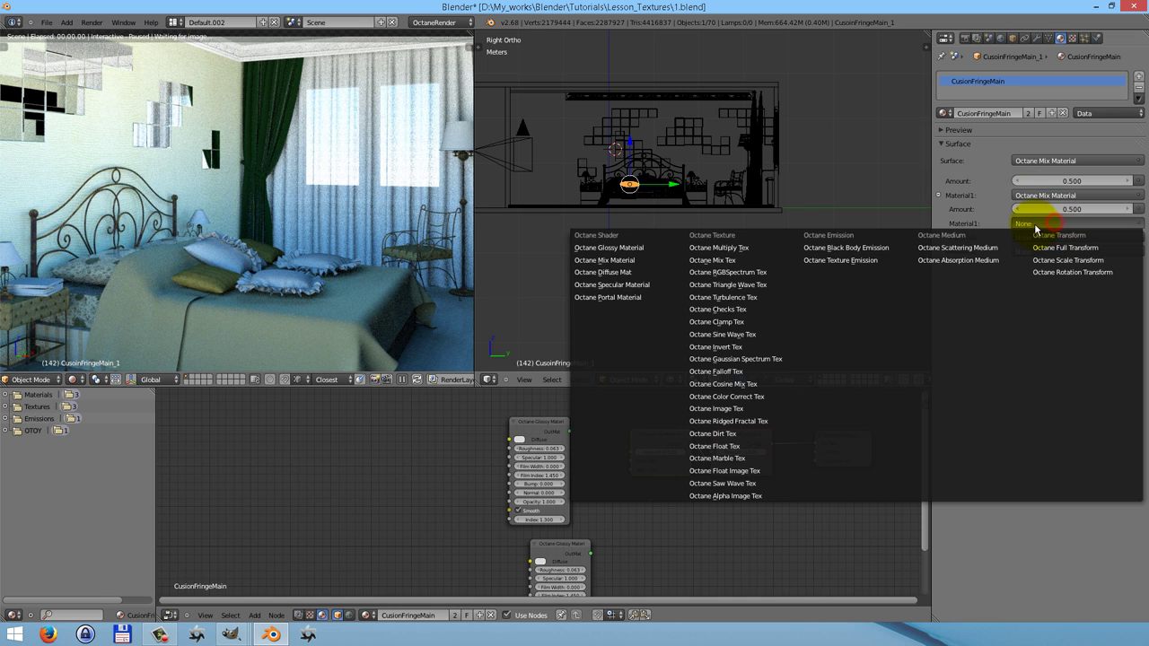
left_click(628, 260)
left_click(1046, 378)
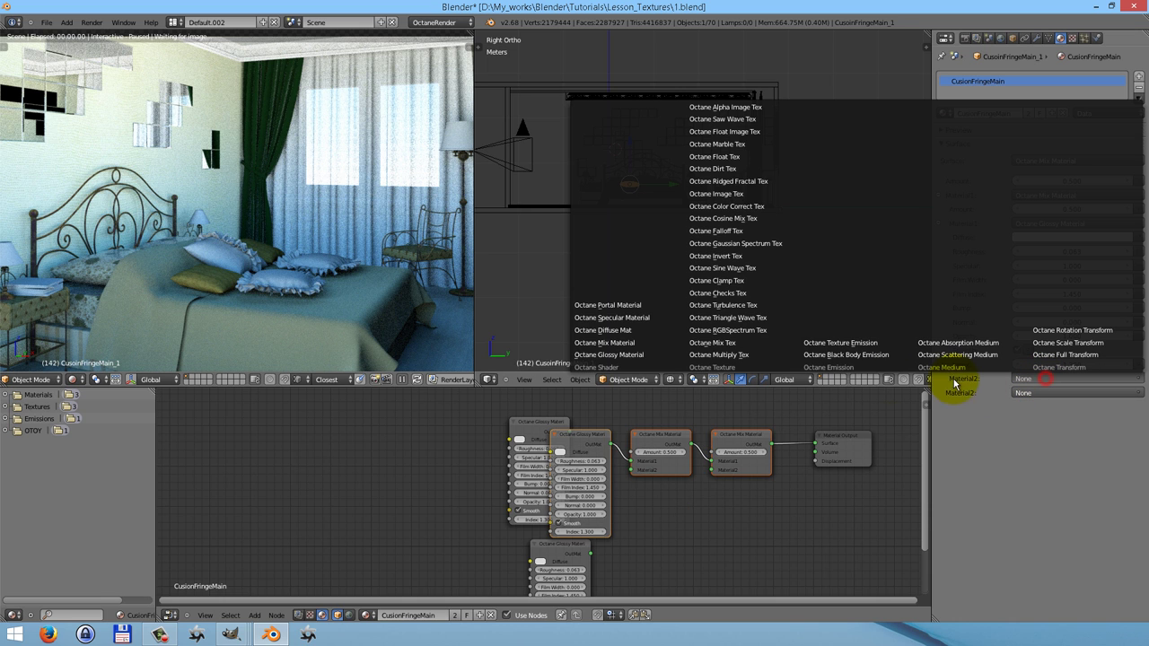
left_click(609, 354)
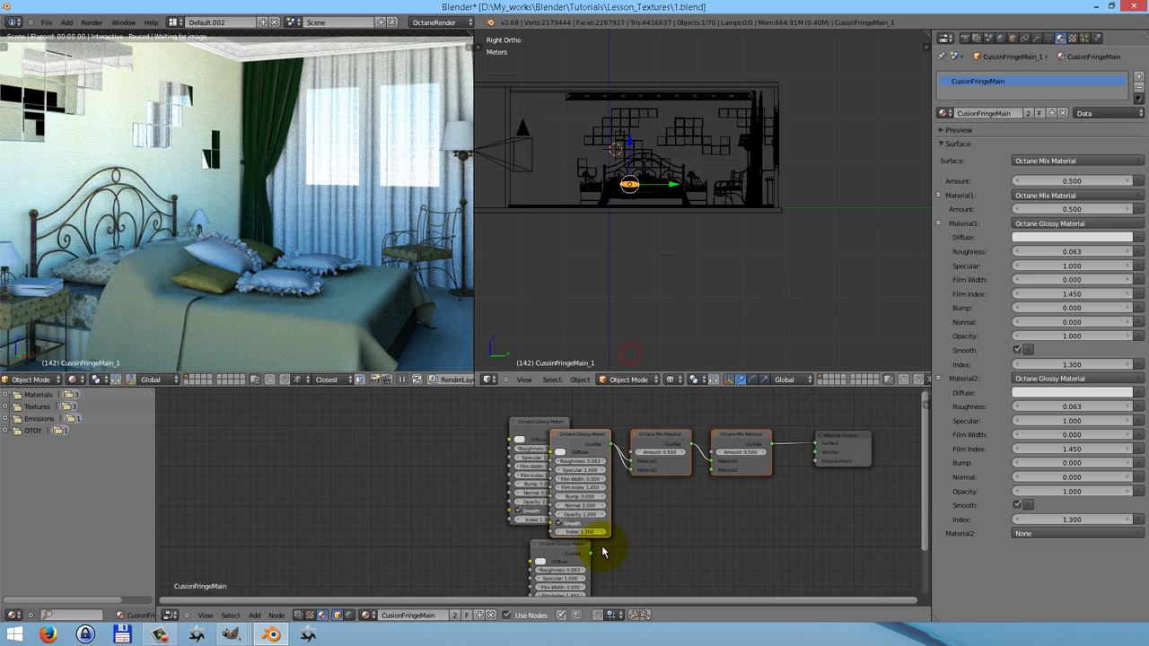
left_click_drag(544, 544, 593, 597)
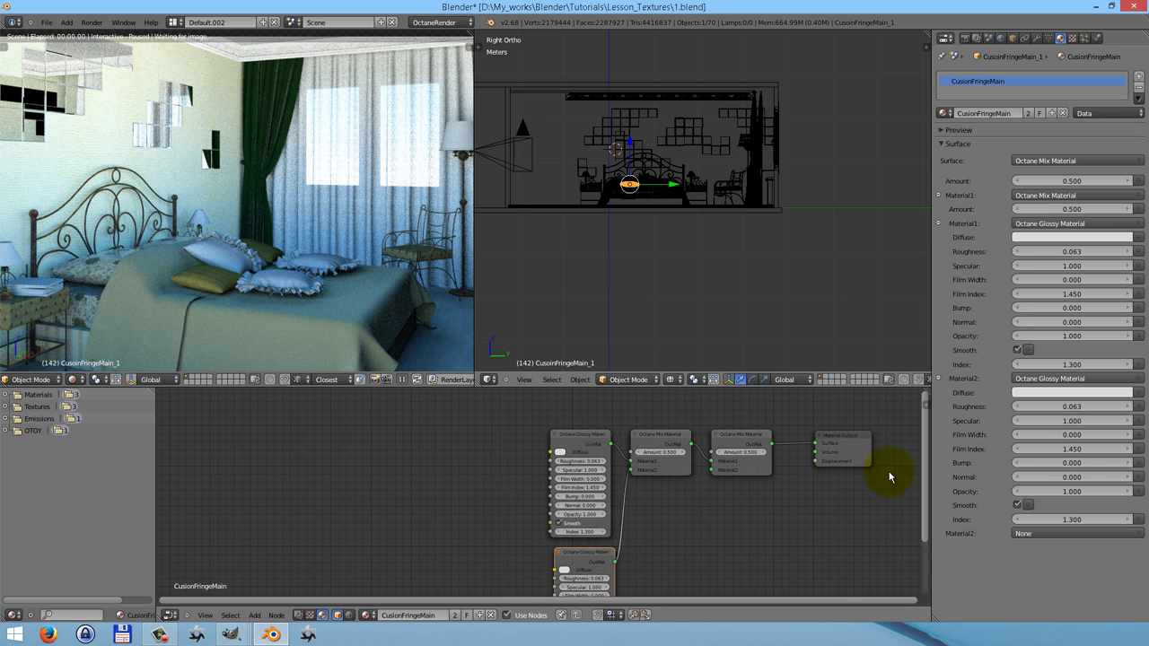
Fill the main mix's Material2 with a second nested Octane Mix Material that blends two Octane Diffuse Mat materials.
left_click(1032, 533)
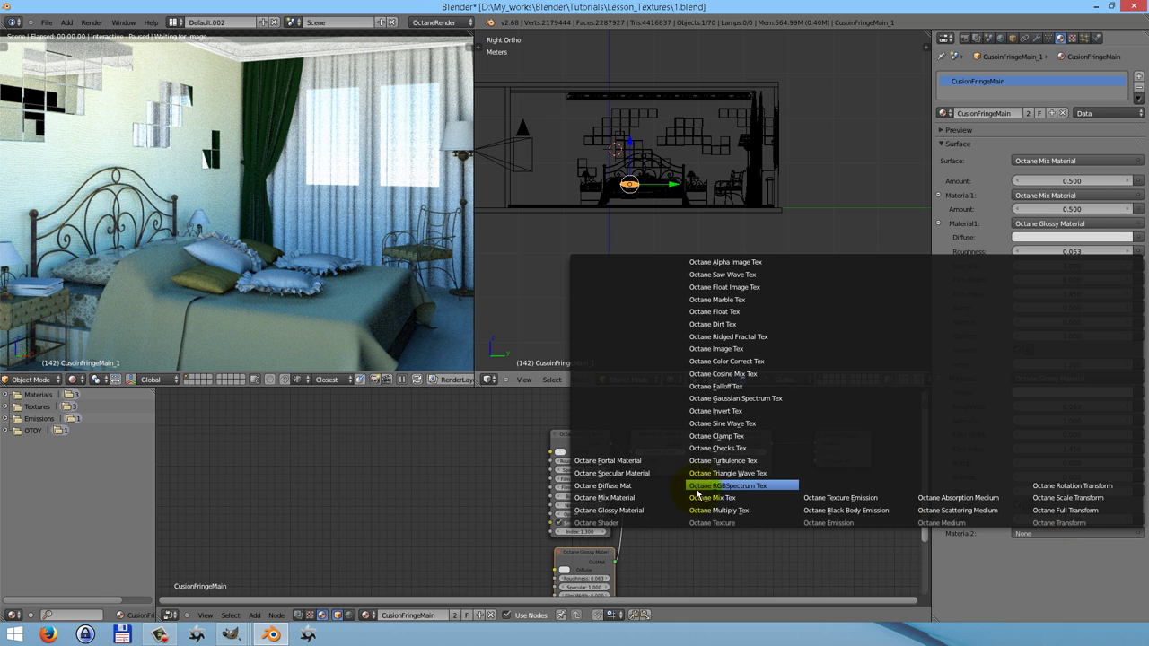
left_click(607, 497)
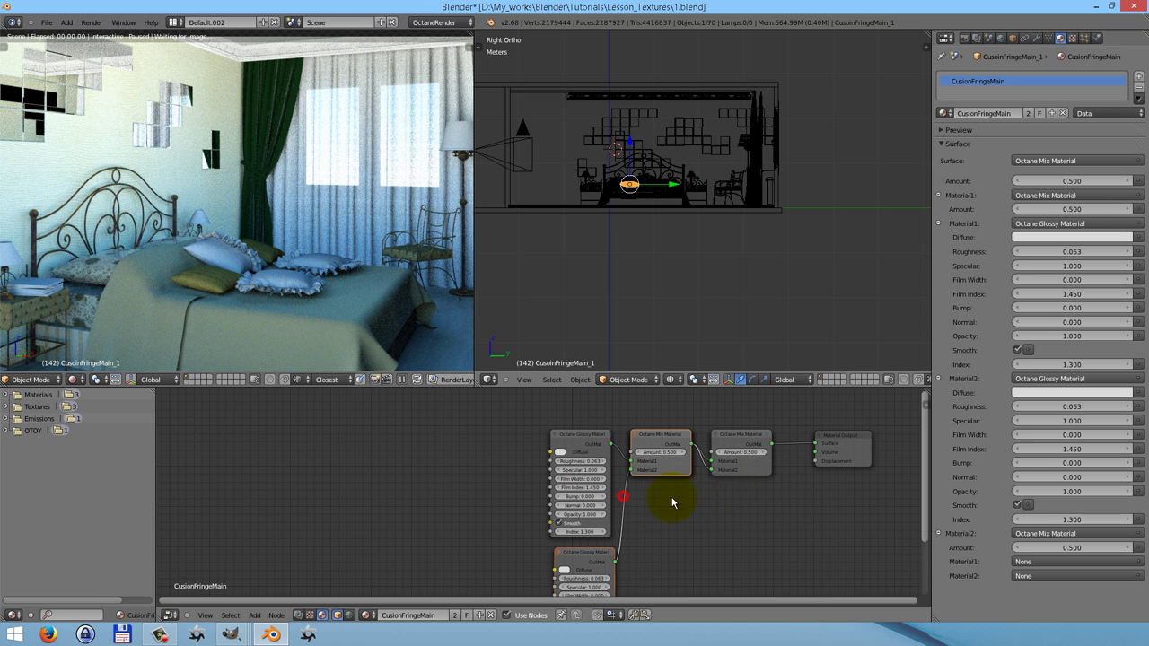
left_click(1023, 561)
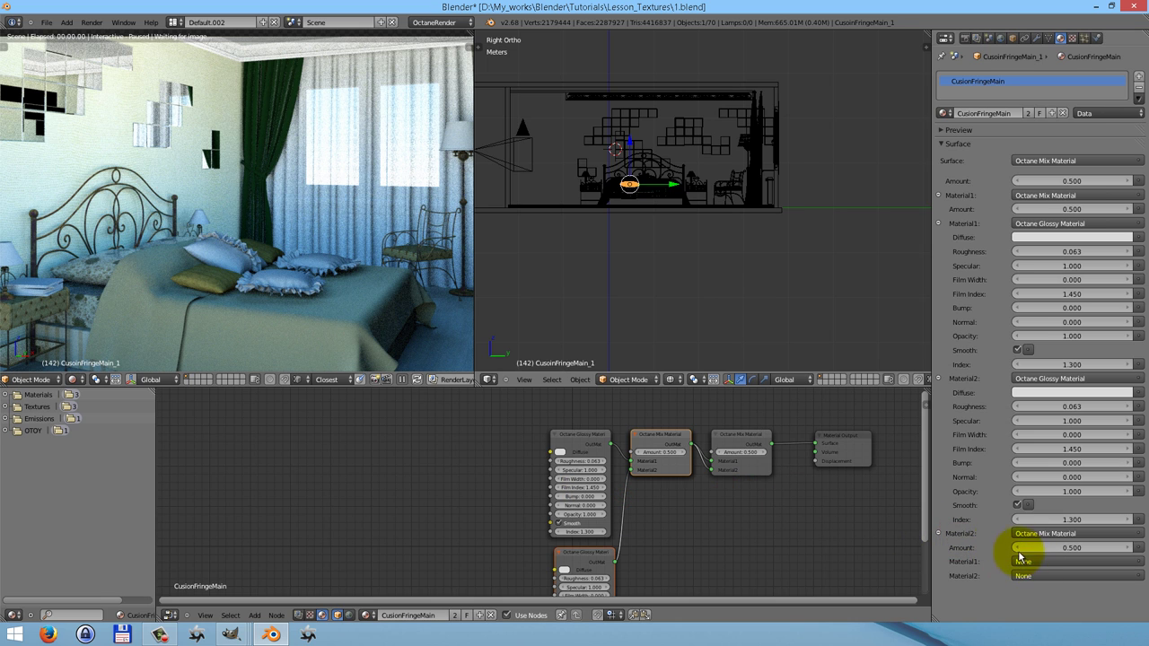
left_click(1018, 558)
left_click(617, 521)
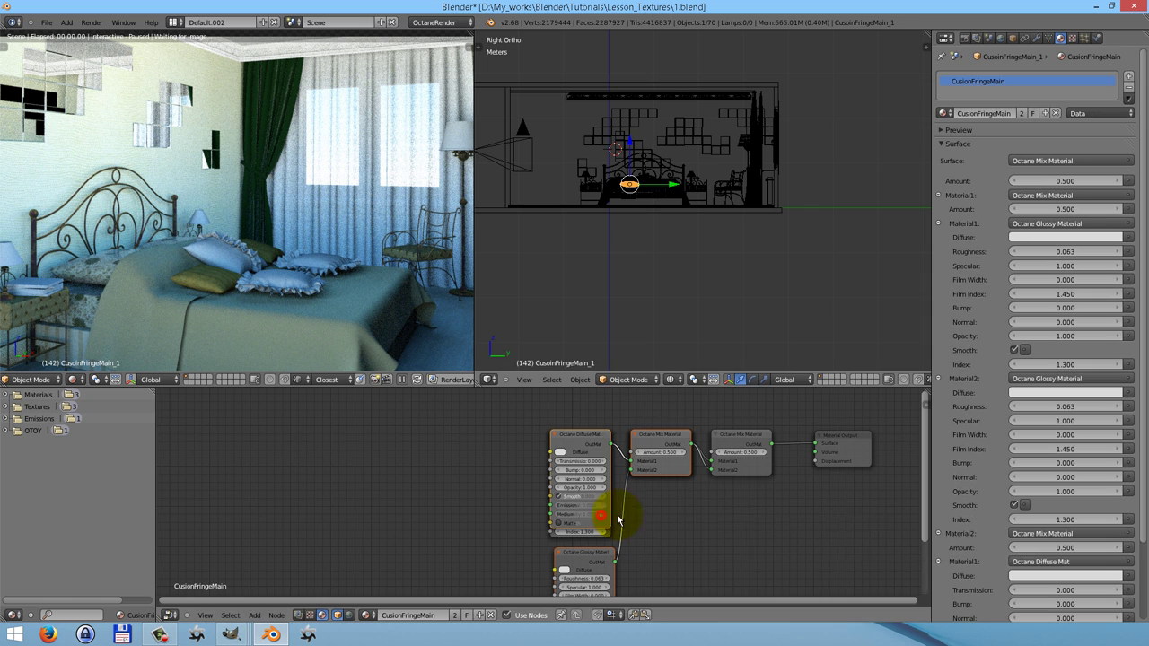
scroll(1146, 543, "down", 3)
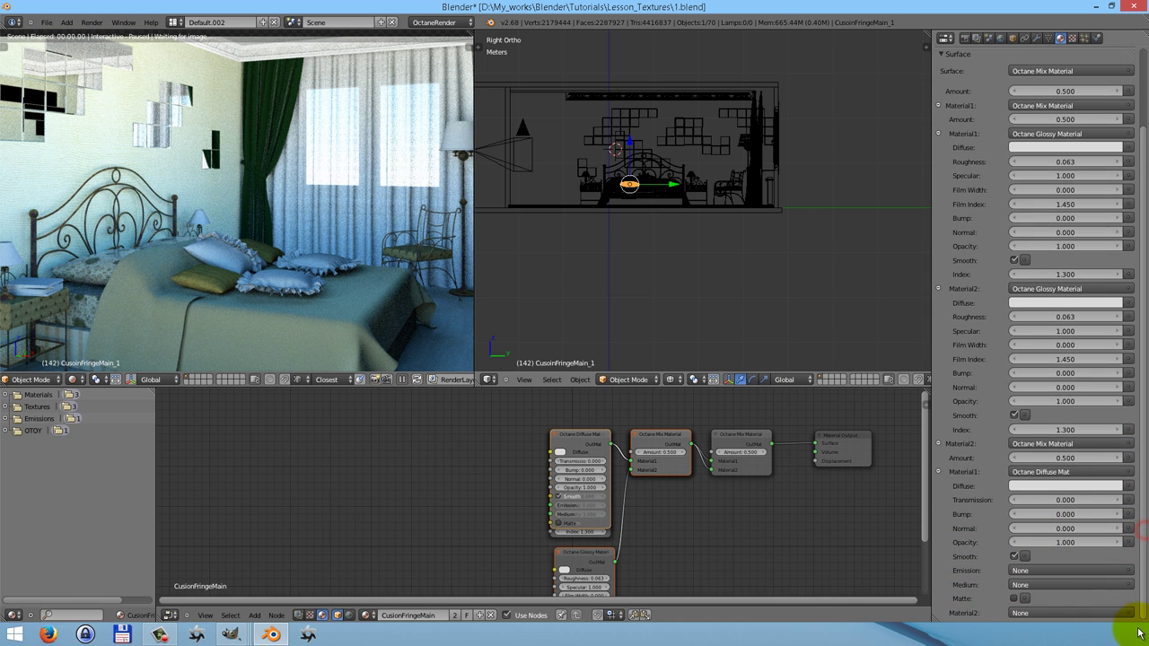
left_click(1021, 613)
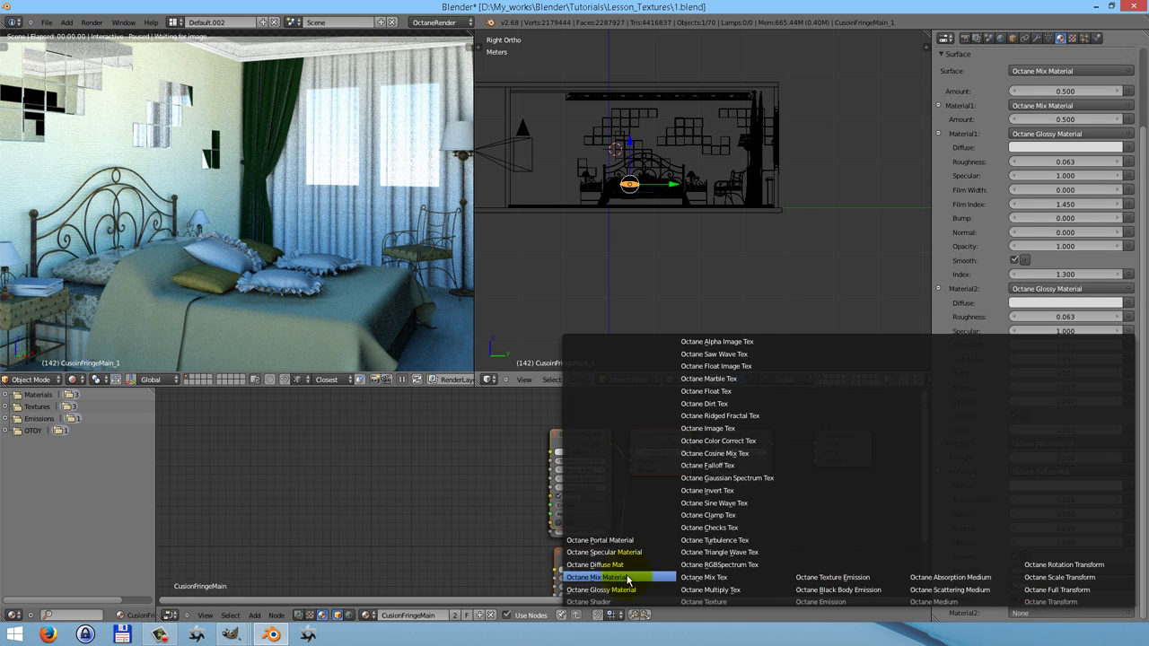
left_click(597, 577)
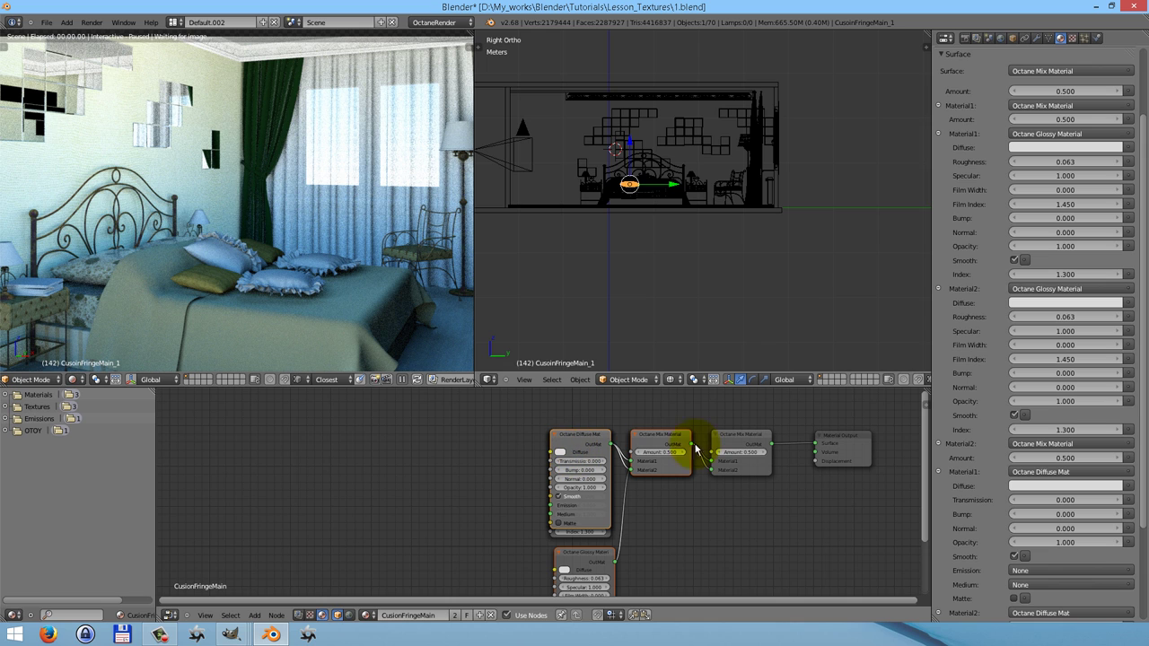
Move the second nested mix node and its two diffuse nodes below the glossy branch so they no longer overlap.
left_click_drag(672, 440, 691, 539)
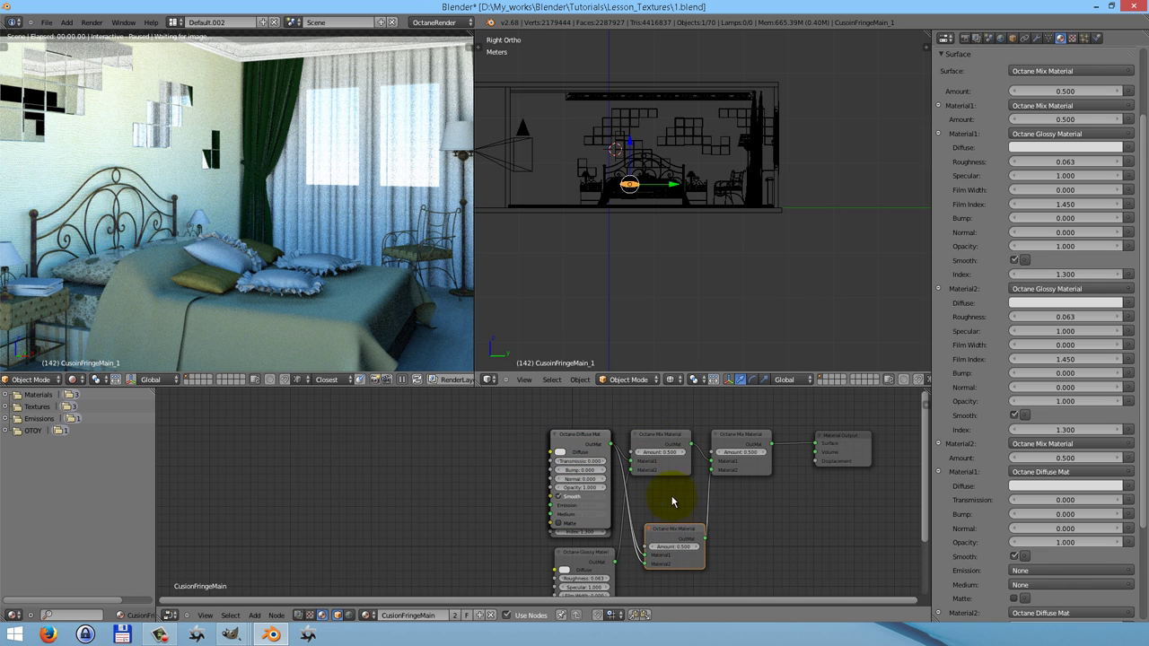
left_click_drag(584, 549, 476, 431)
left_click_drag(575, 435, 598, 620)
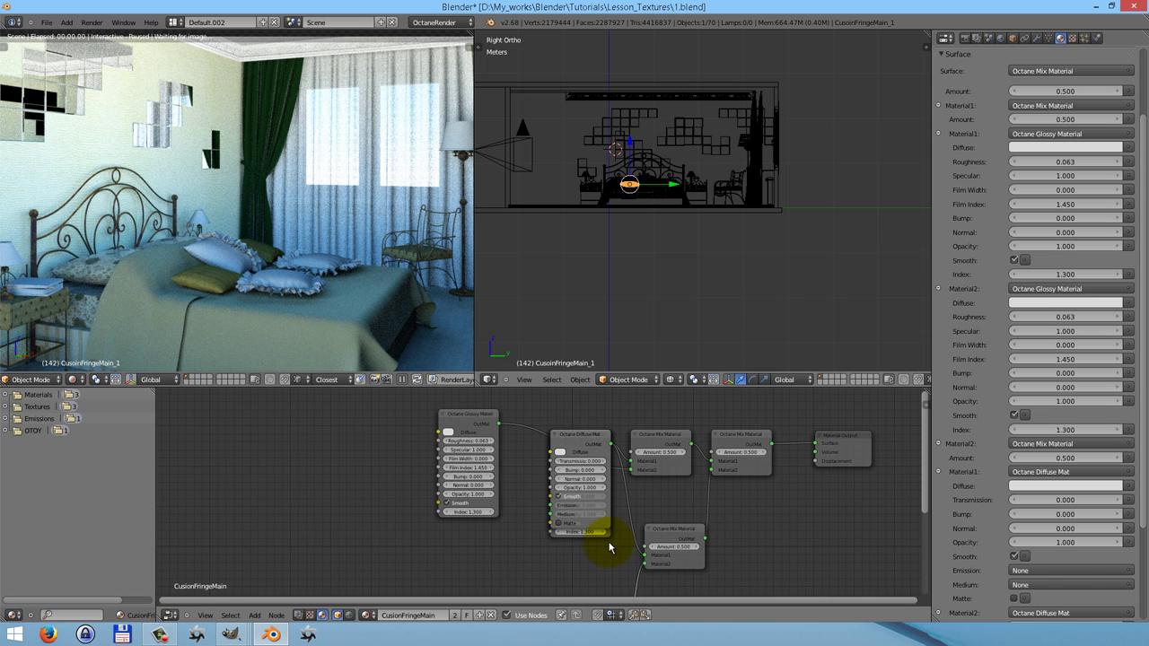
scroll(609, 548, "down", 3)
left_click(488, 416)
key("shift+d")
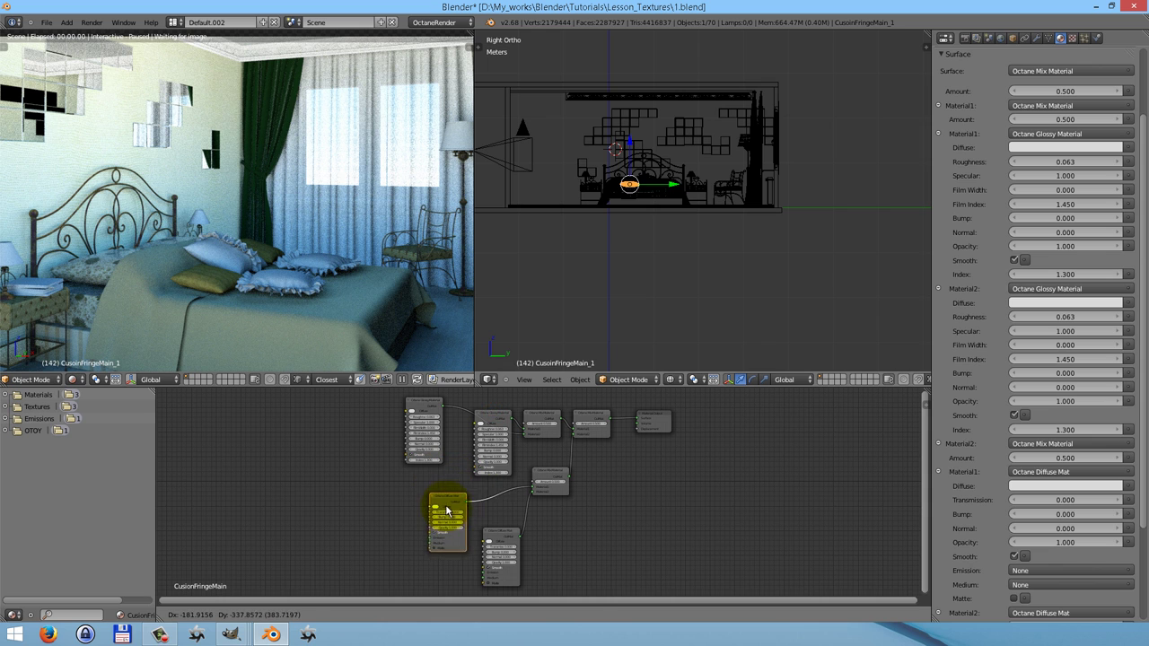
left_click(444, 520)
Arrange the two Octane Glossy Material nodes side by side, ahead of the upper nested mix node they feed.
left_click_drag(429, 400, 431, 440)
left_click_drag(495, 419, 391, 393)
left_click_drag(423, 449, 453, 442)
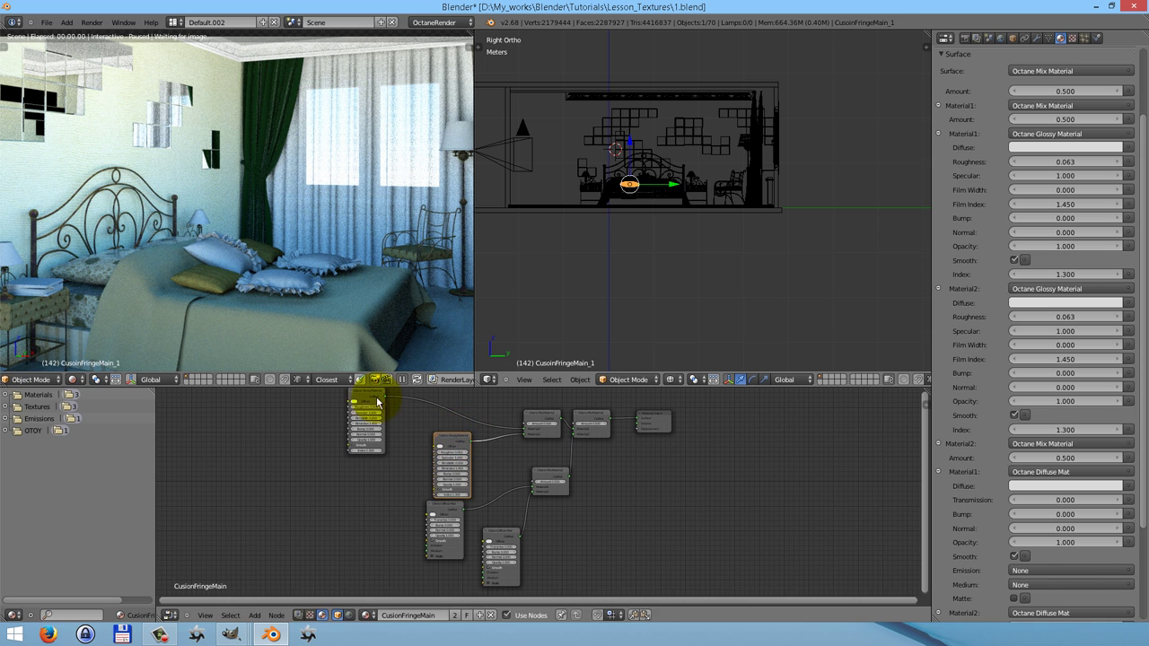
left_click_drag(377, 402, 423, 410)
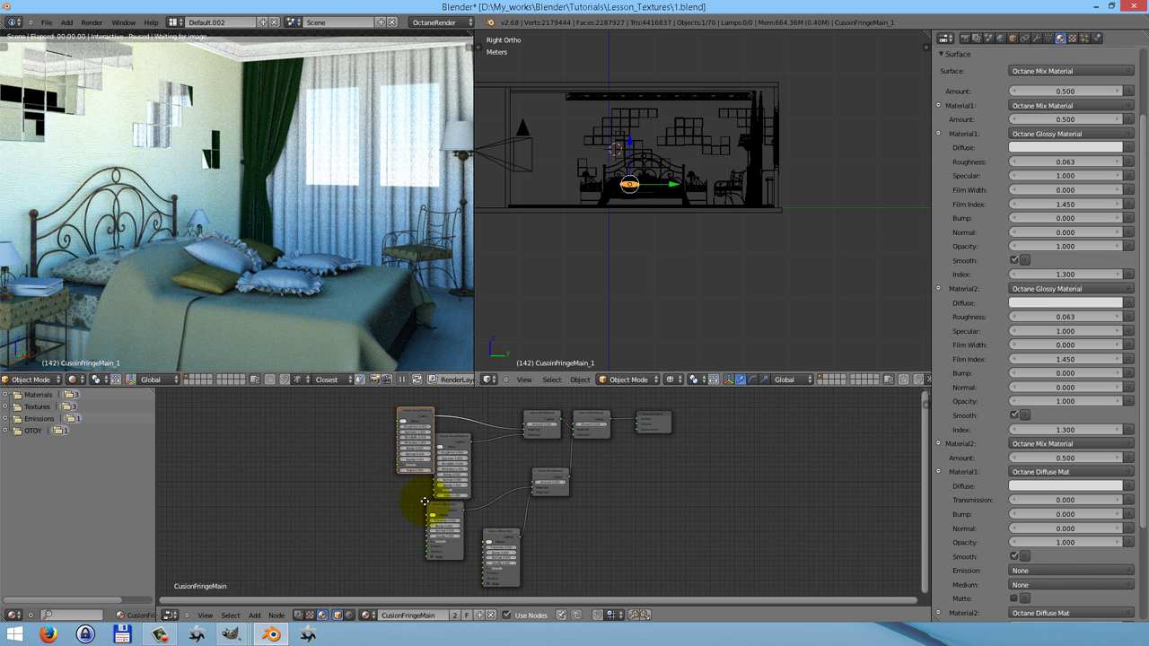
middle_click_drag(424, 501, 533, 512)
left_click(582, 437)
left_click_drag(582, 432, 569, 420)
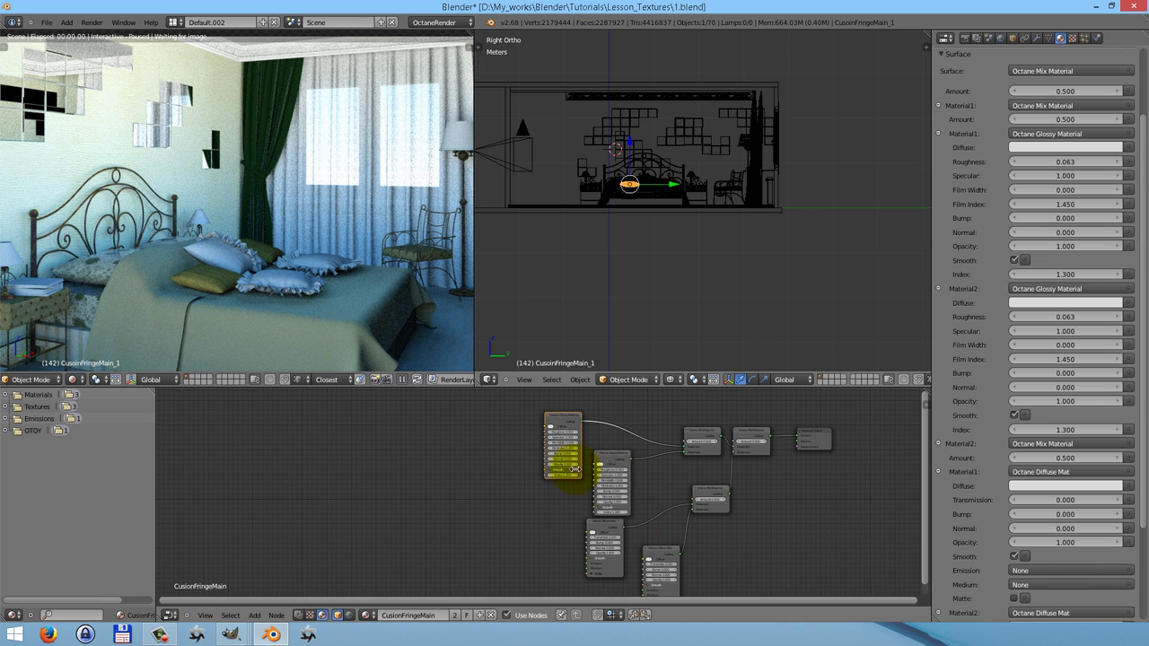
Add an Octane Falloff Tex node and connect it to the Amount of the nested mix that blends the glossy materials.
scroll(575, 468, "up", 2)
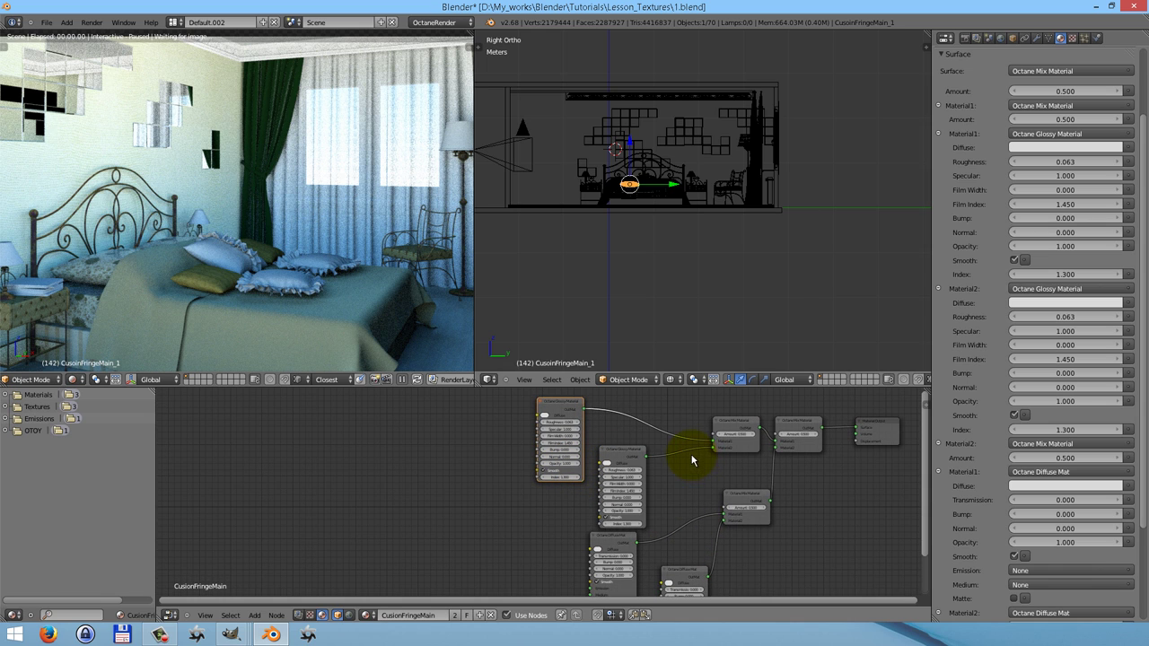
key("shift+a")
mouse_move(683, 428)
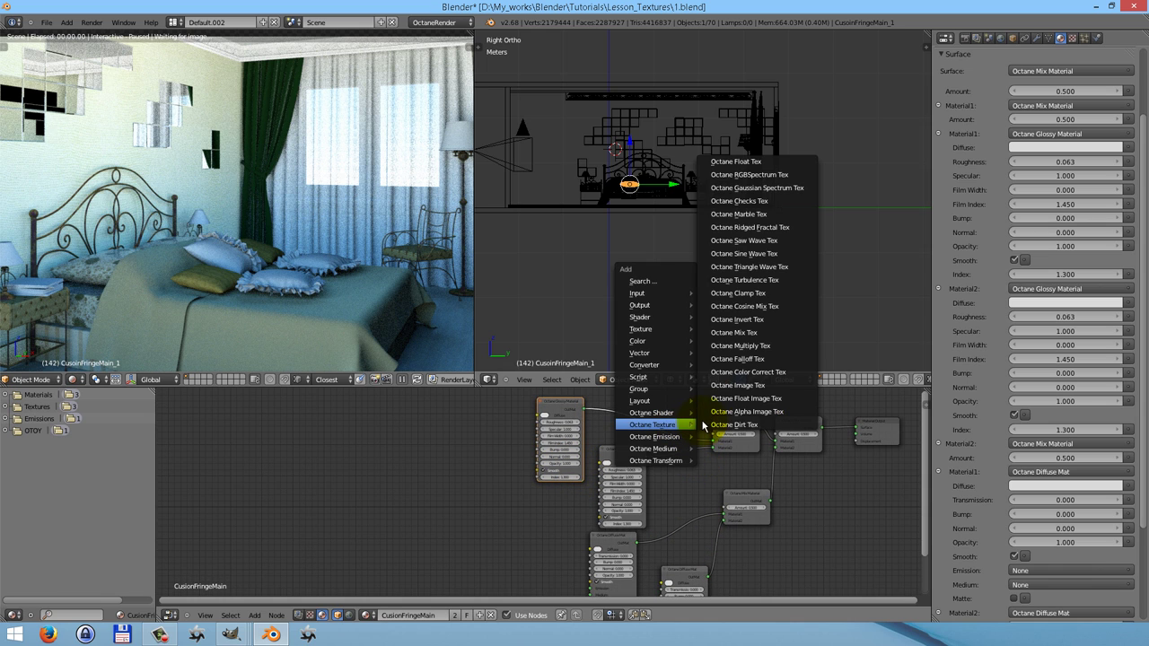
left_click(740, 357)
left_click(675, 413)
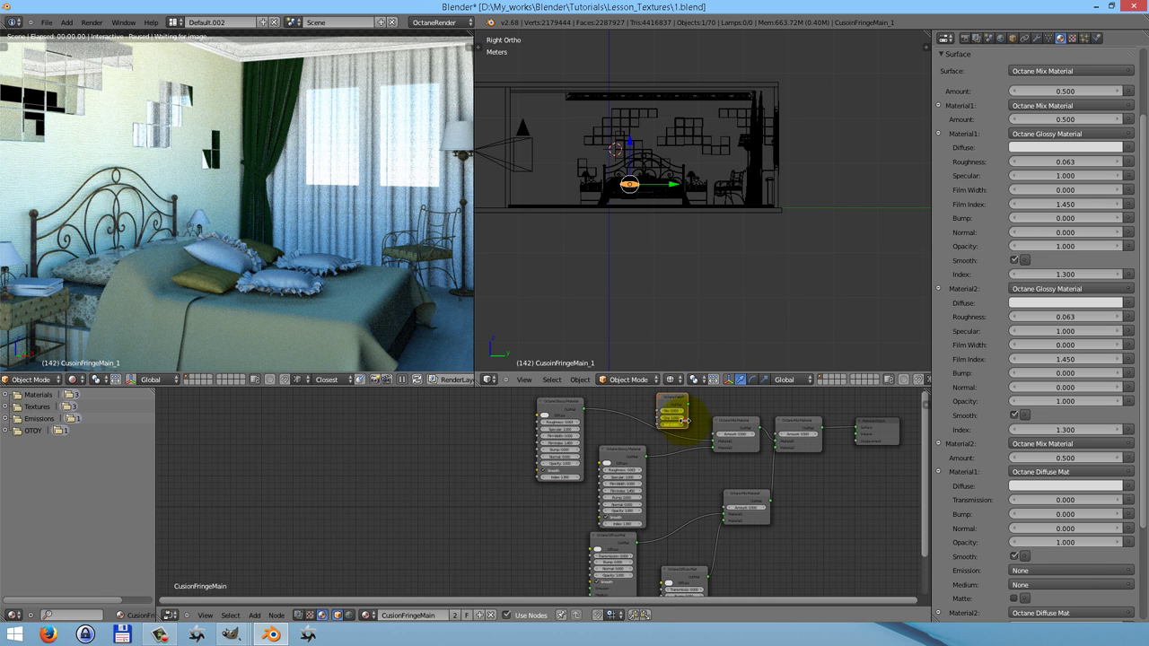
left_click_drag(688, 412, 724, 435)
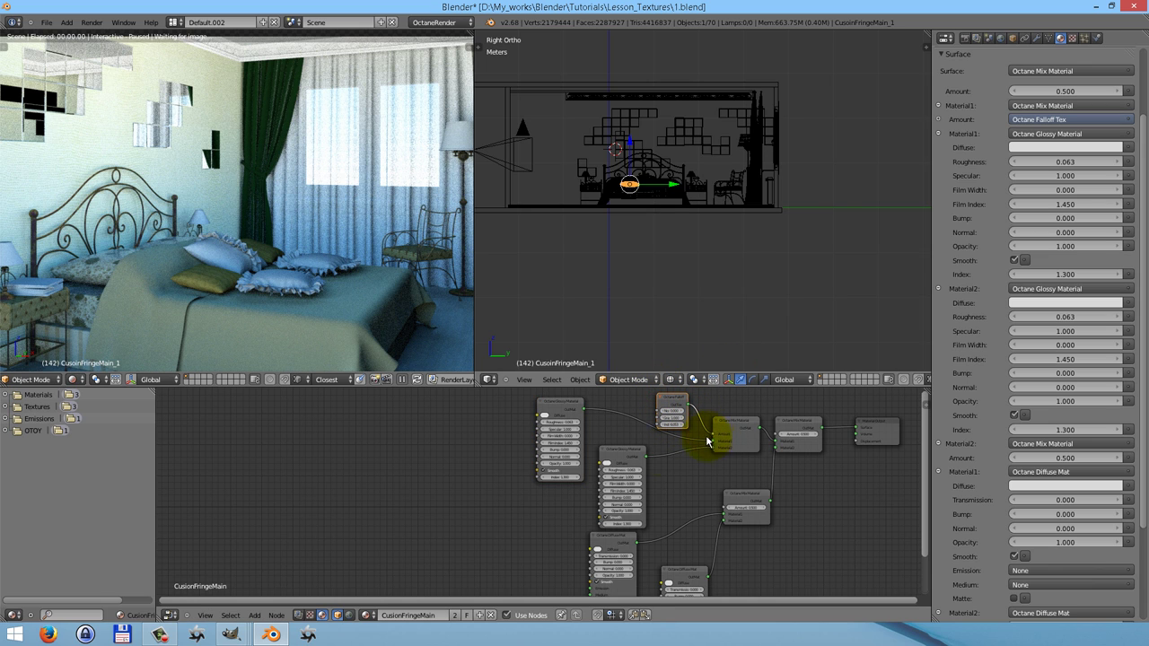
Color the first glossy material's diffuse dark green (R 0.116, G 0.230, B 0.117) and the second's pale yellow-green.
scroll(540, 422, "up", 3)
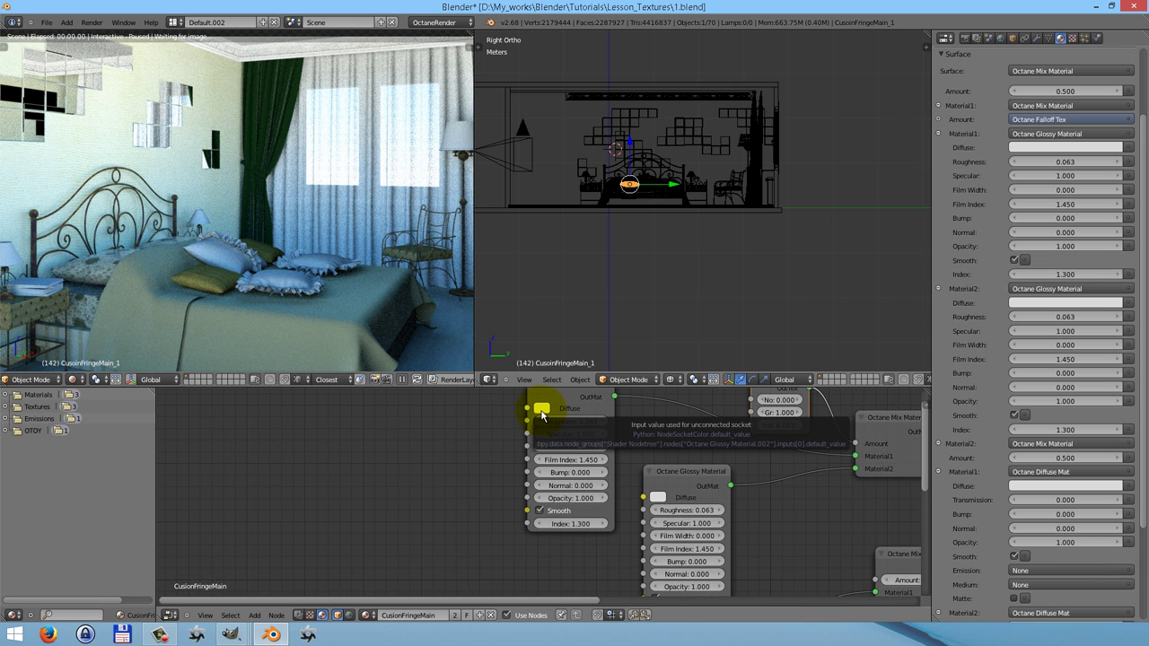
left_click(542, 410)
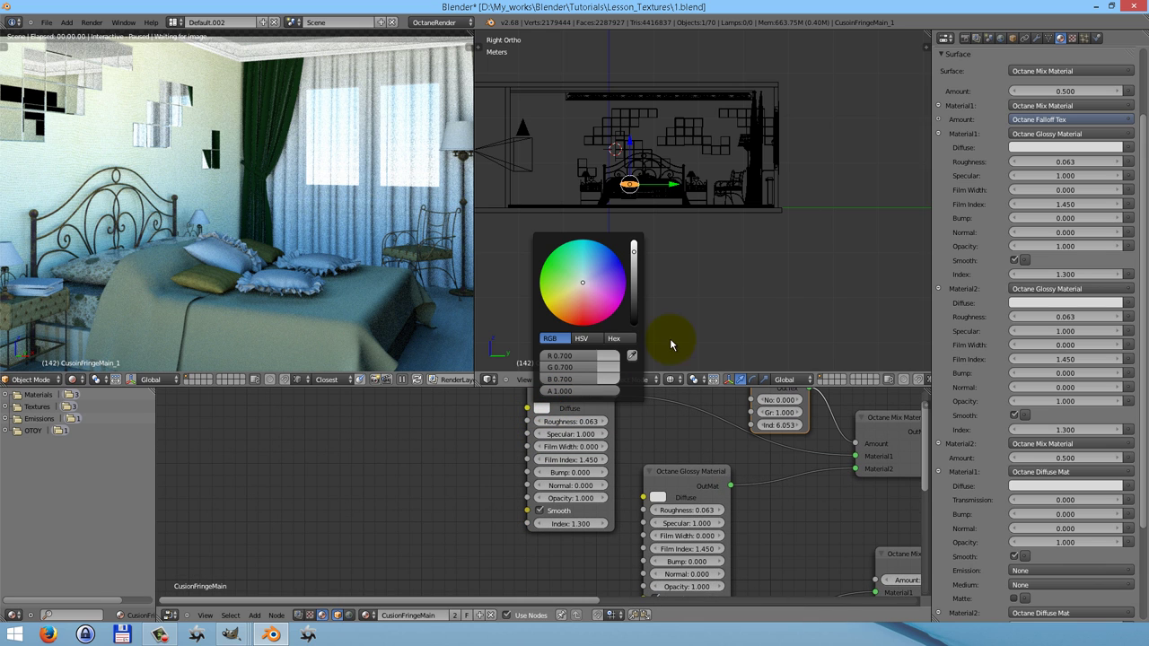
left_click_drag(581, 282, 564, 276)
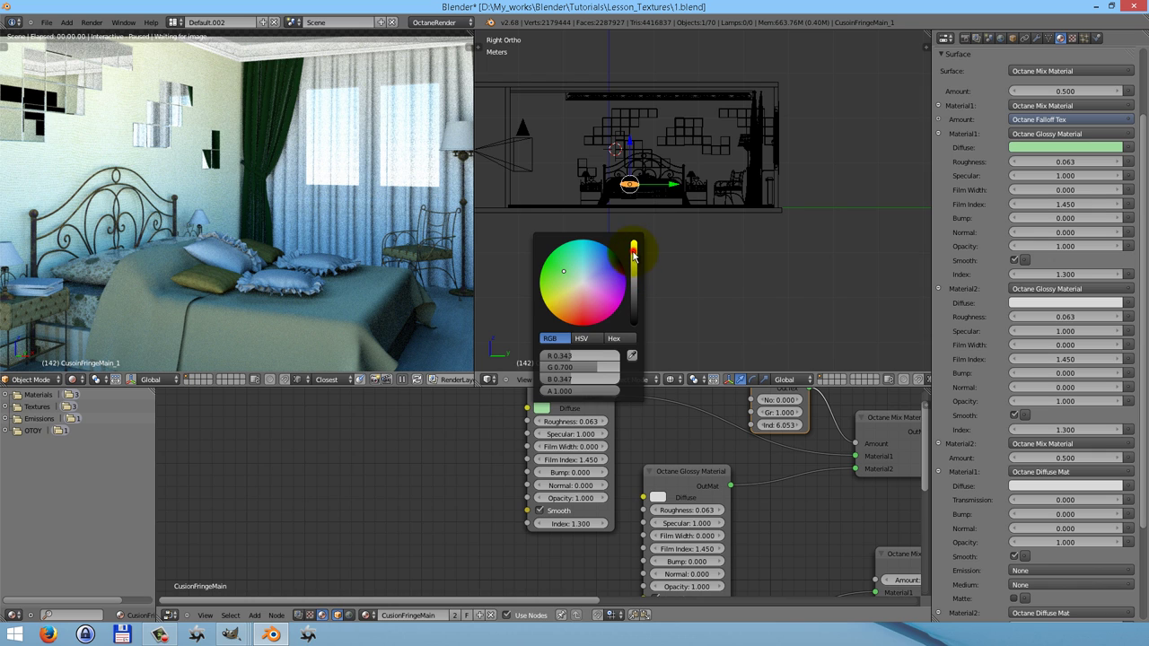
left_click_drag(633, 256, 634, 272)
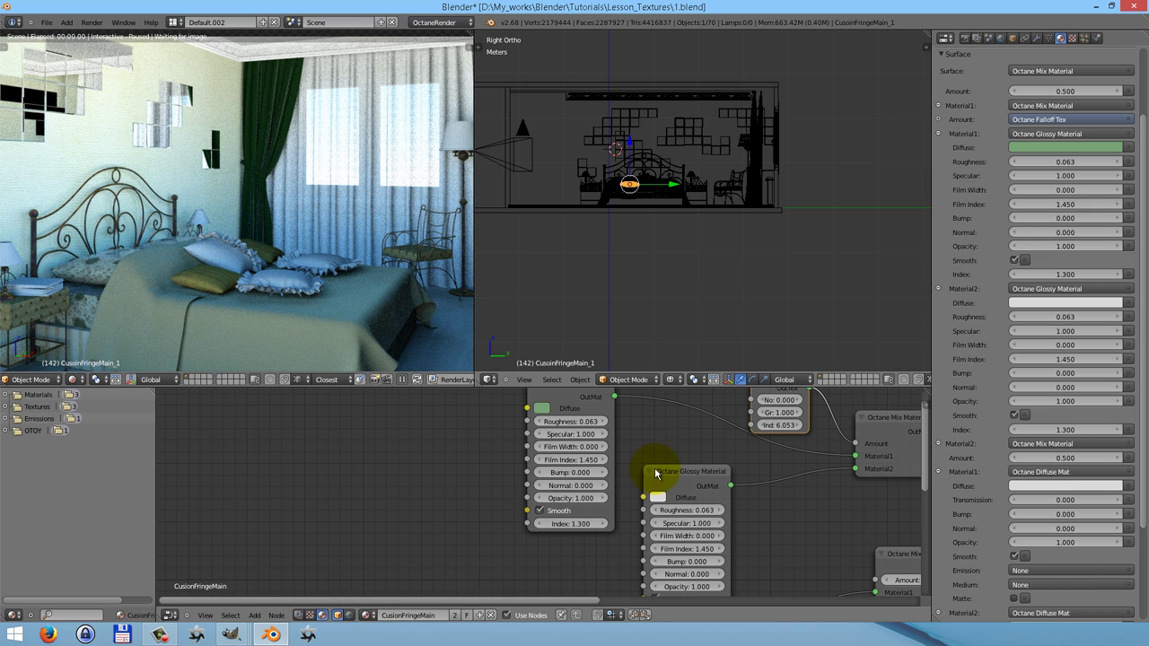
left_click(658, 497)
left_click(698, 371)
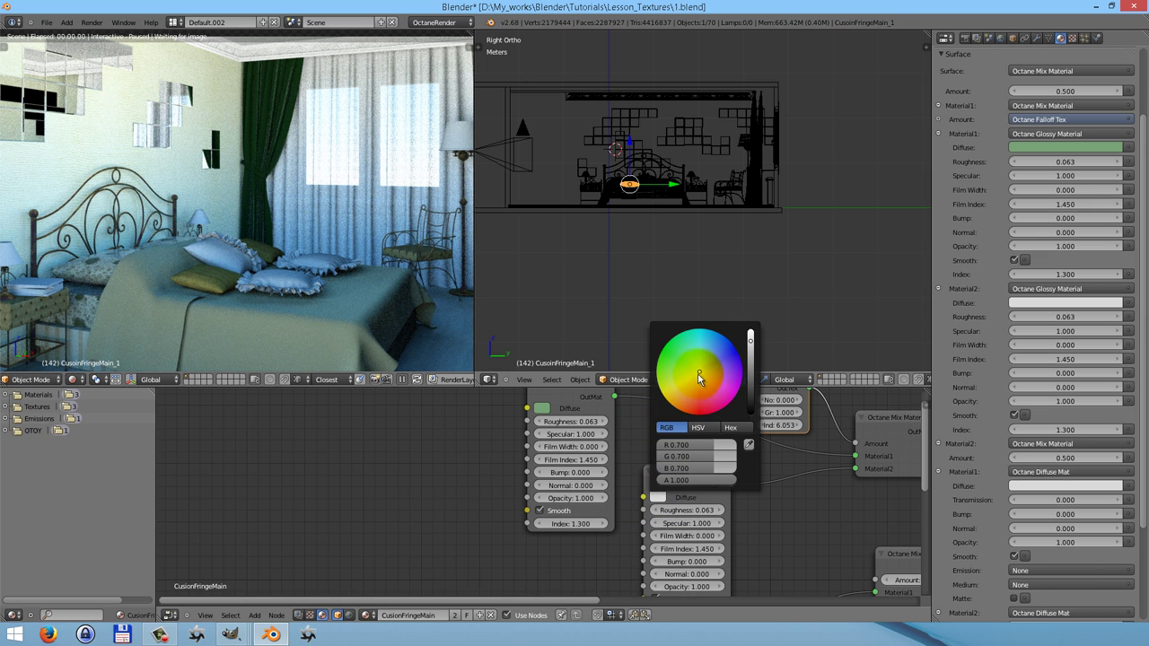
left_click_drag(697, 371, 689, 371)
left_click(541, 408)
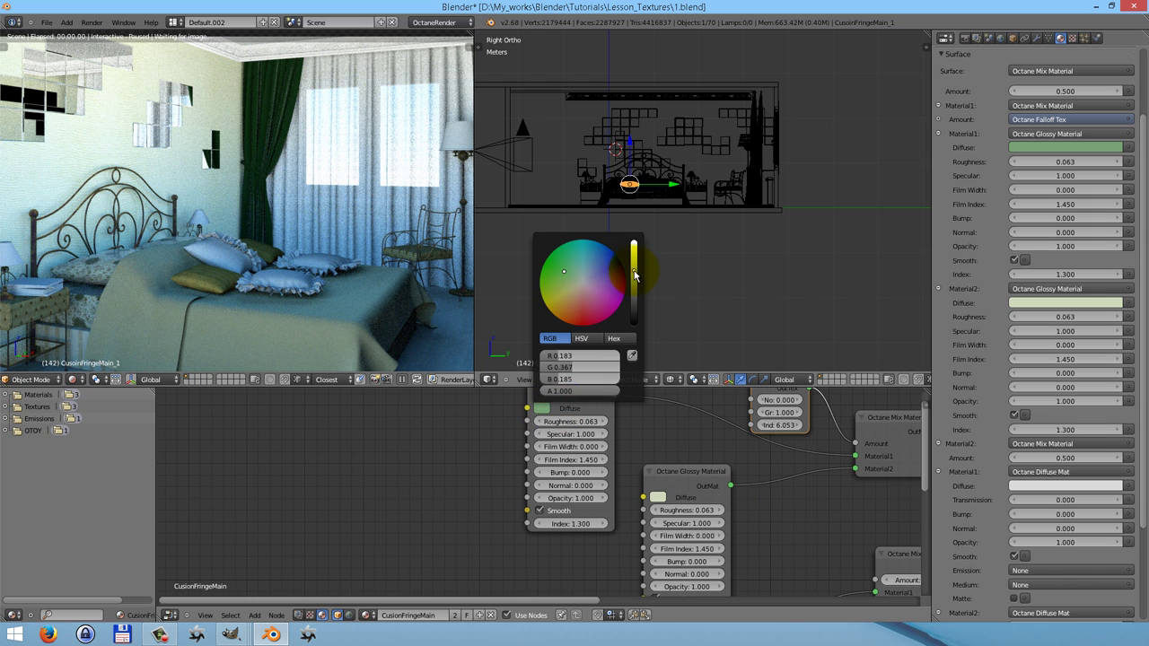
left_click_drag(634, 275, 634, 285)
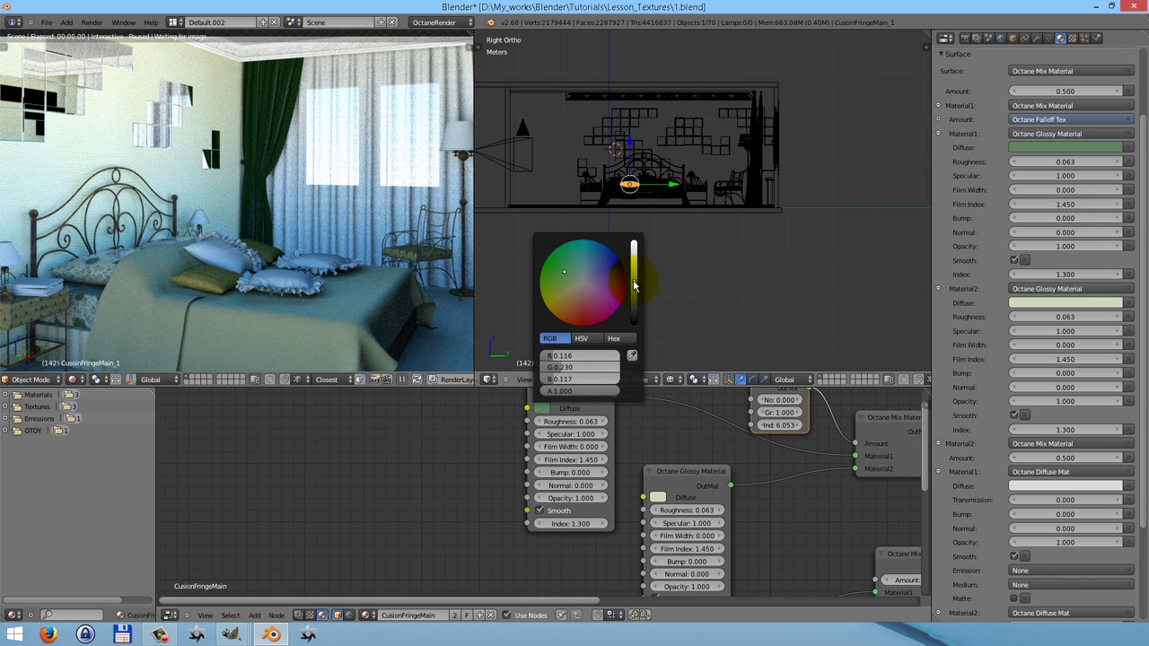
Set the index of the Octane Falloff Tex node to 6.
left_click(777, 425)
type("6")
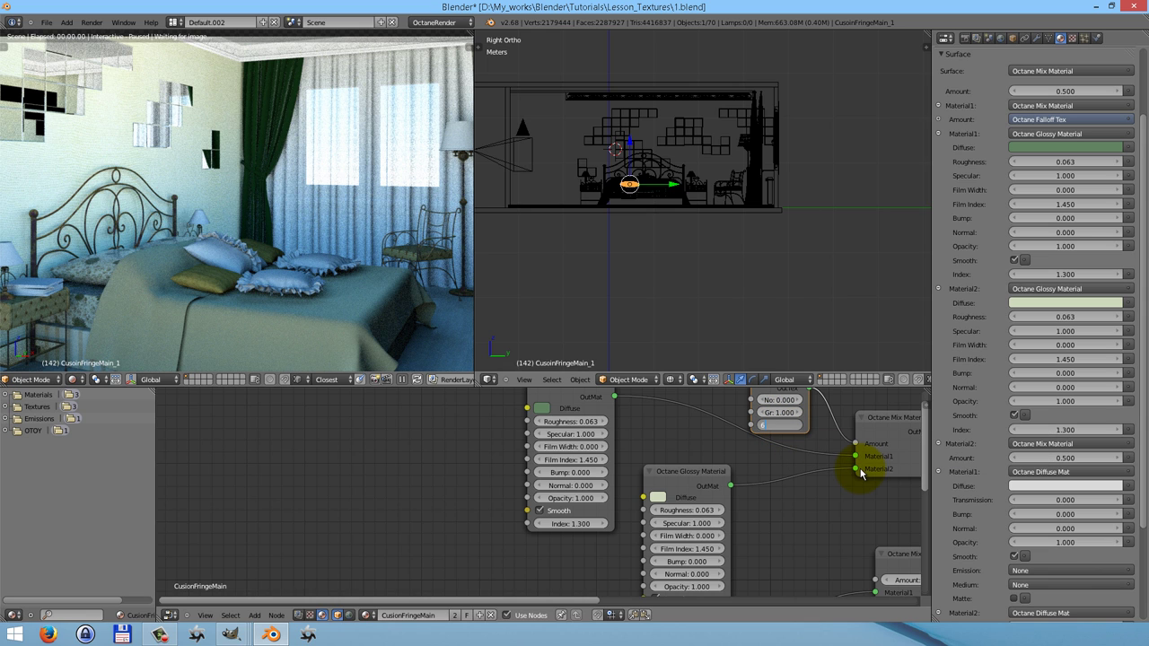
Color the diffuse of the first Octane Diffuse Mat in the lower nested mix dark green.
left_click_drag(925, 493, 903, 564)
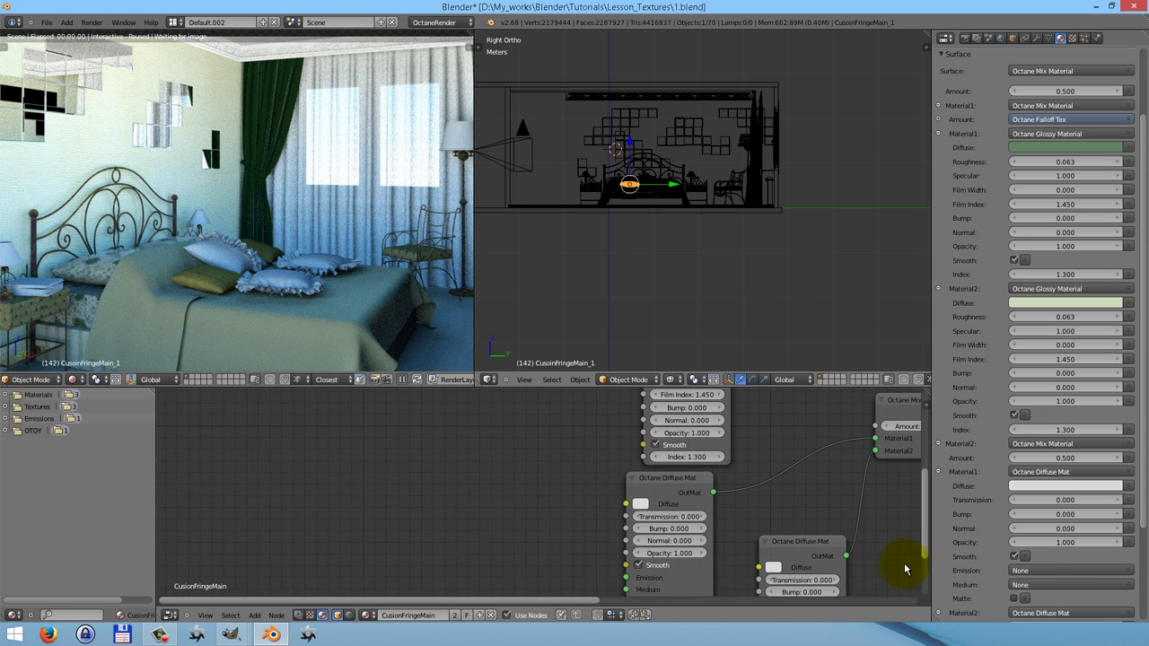
key("Home")
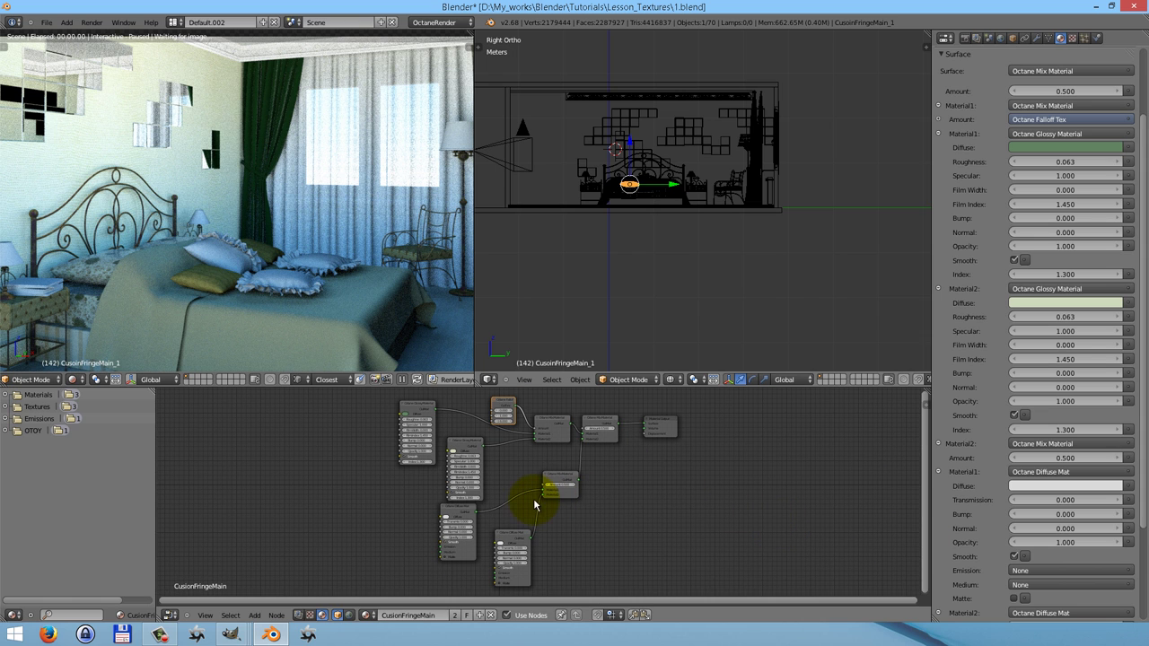
scroll(455, 518, "up", 3)
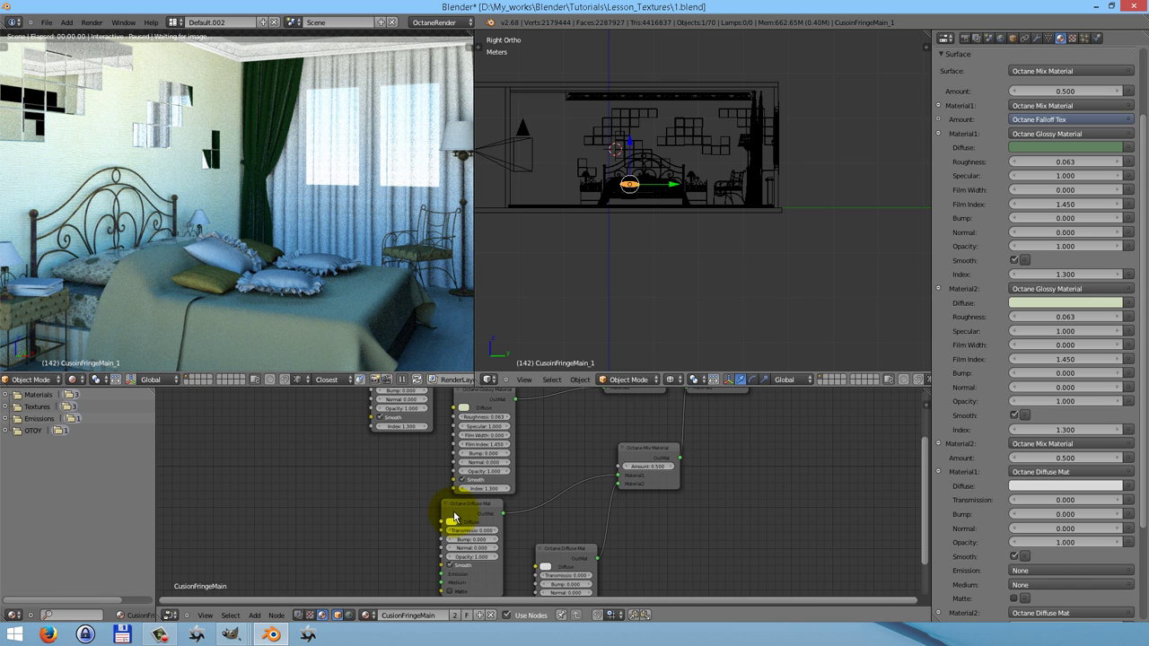
scroll(455, 521, "up", 2)
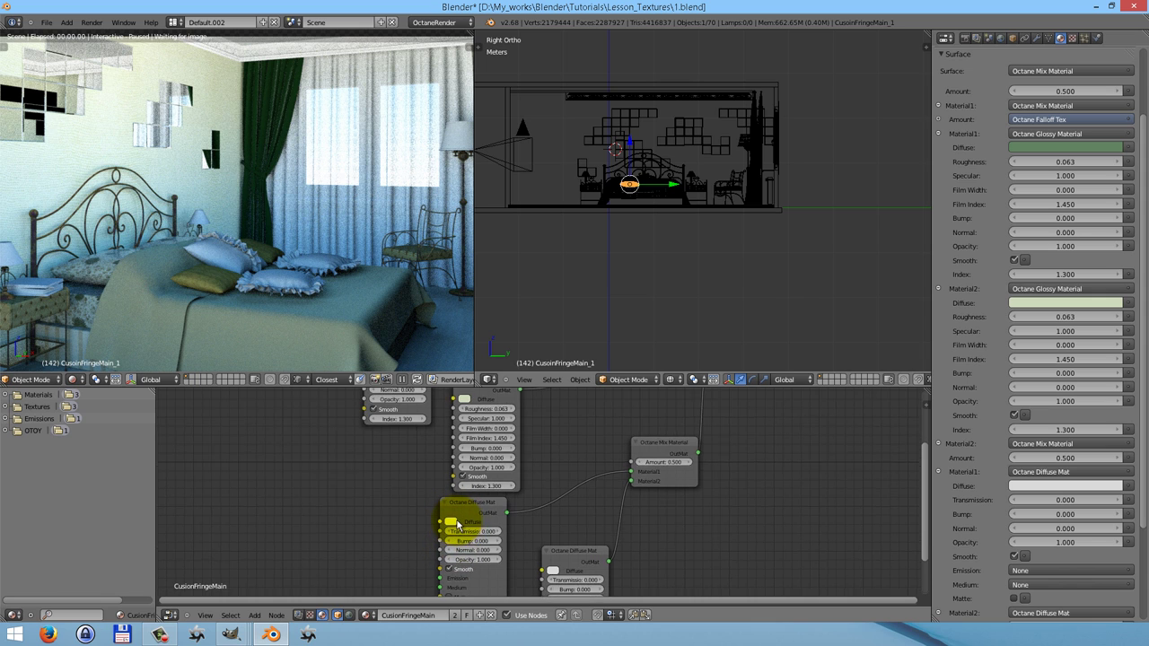
left_click(449, 522)
mouse_move(502, 429)
left_mouse_down()
mouse_move(482, 393)
mouse_move(455, 381)
left_mouse_up()
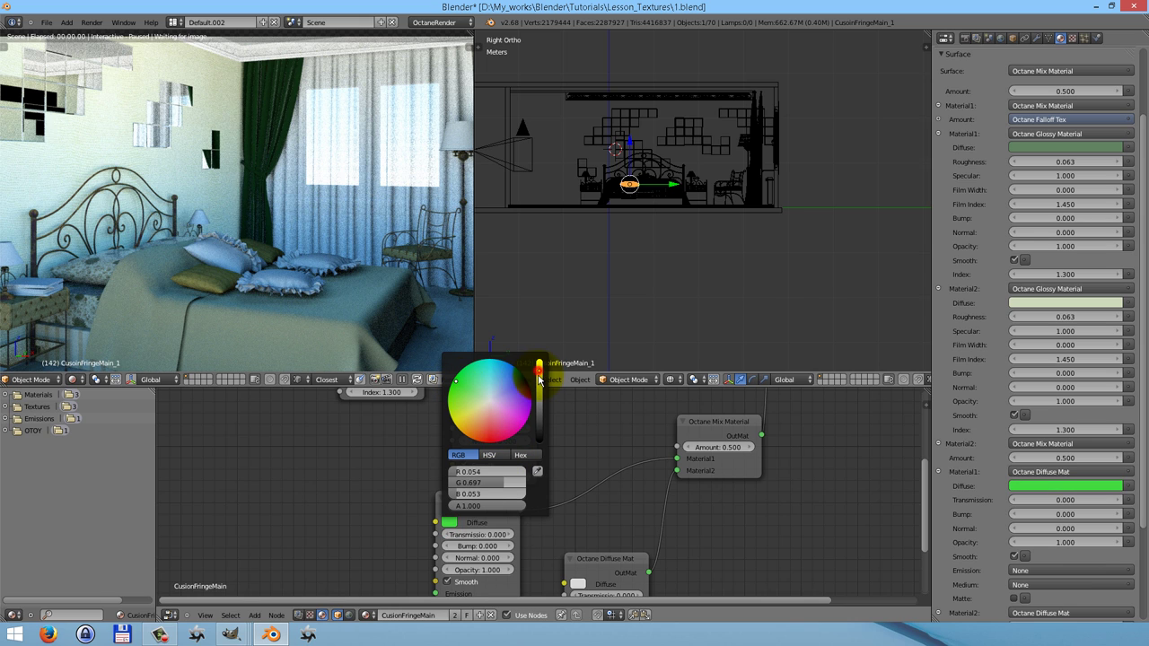
left_click_drag(538, 376, 536, 417)
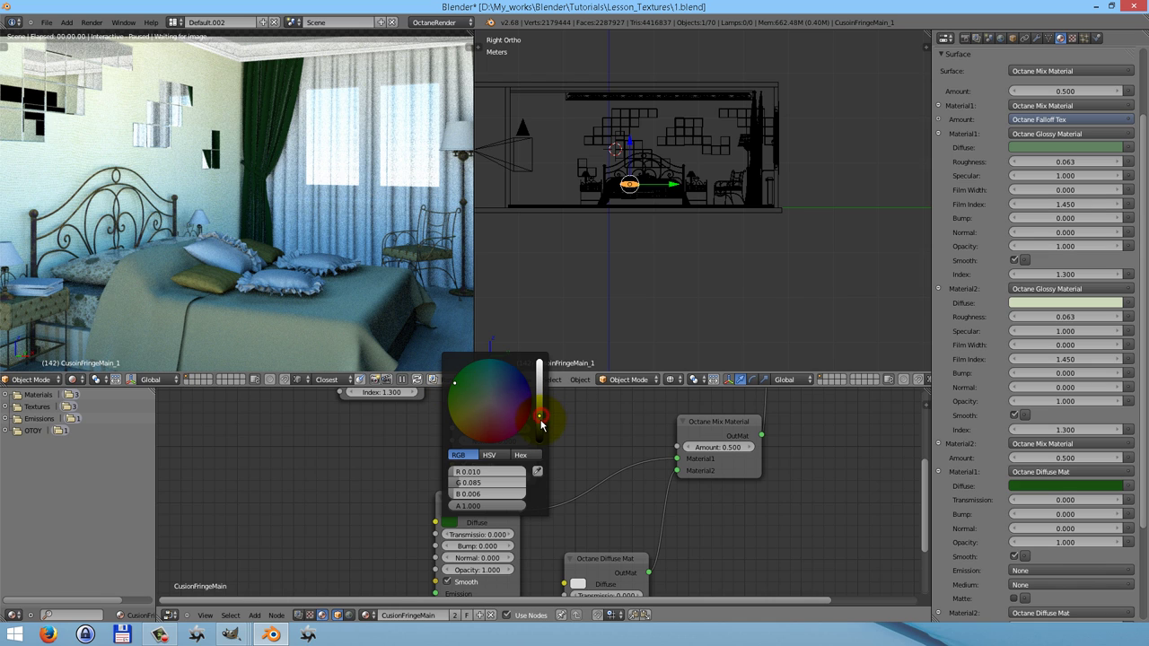
left_click_drag(542, 426, 541, 420)
Color the diffuse of the second Octane Diffuse Mat in the lower nested mix light green.
left_click(577, 584)
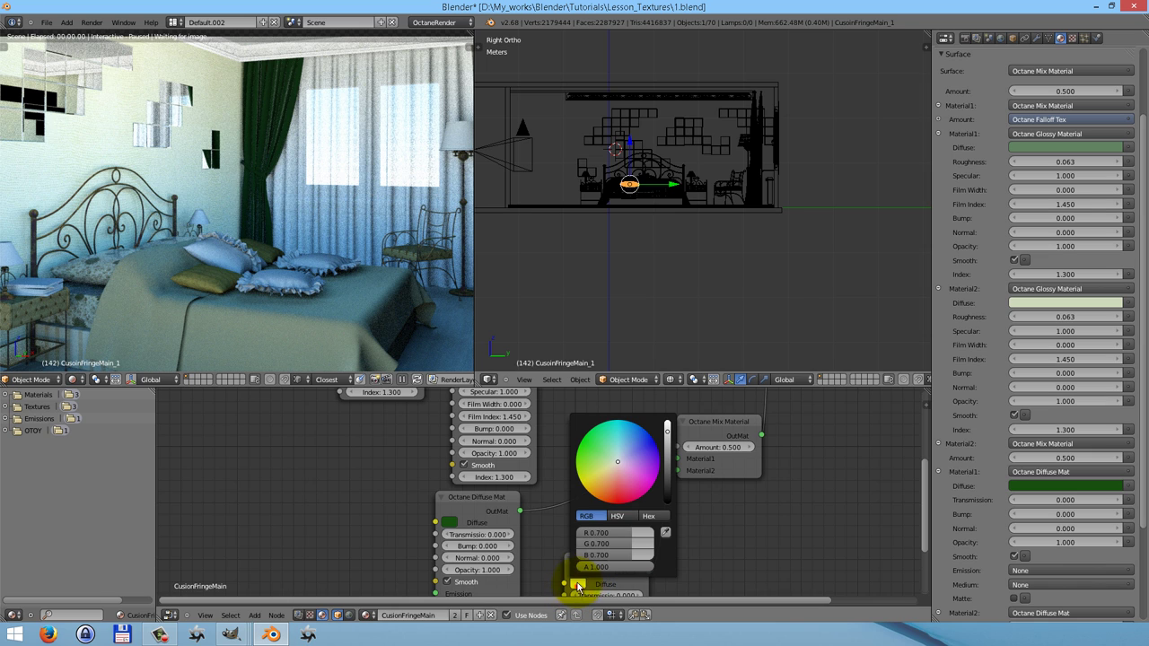
left_click(616, 459)
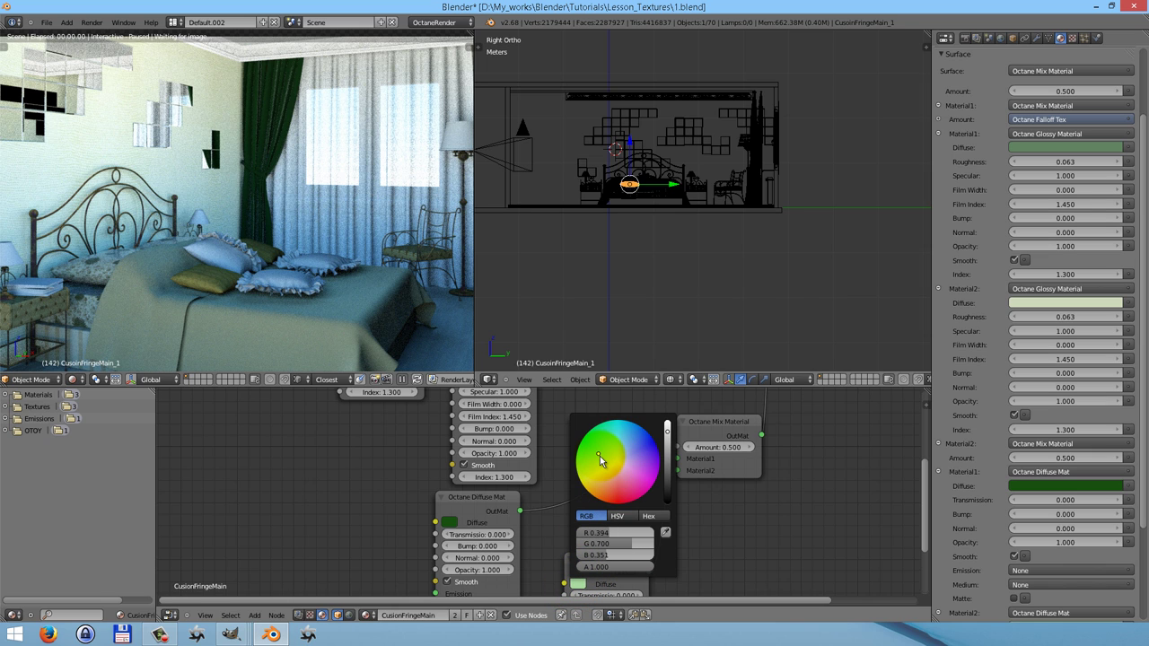
left_click(599, 456)
left_click(596, 454)
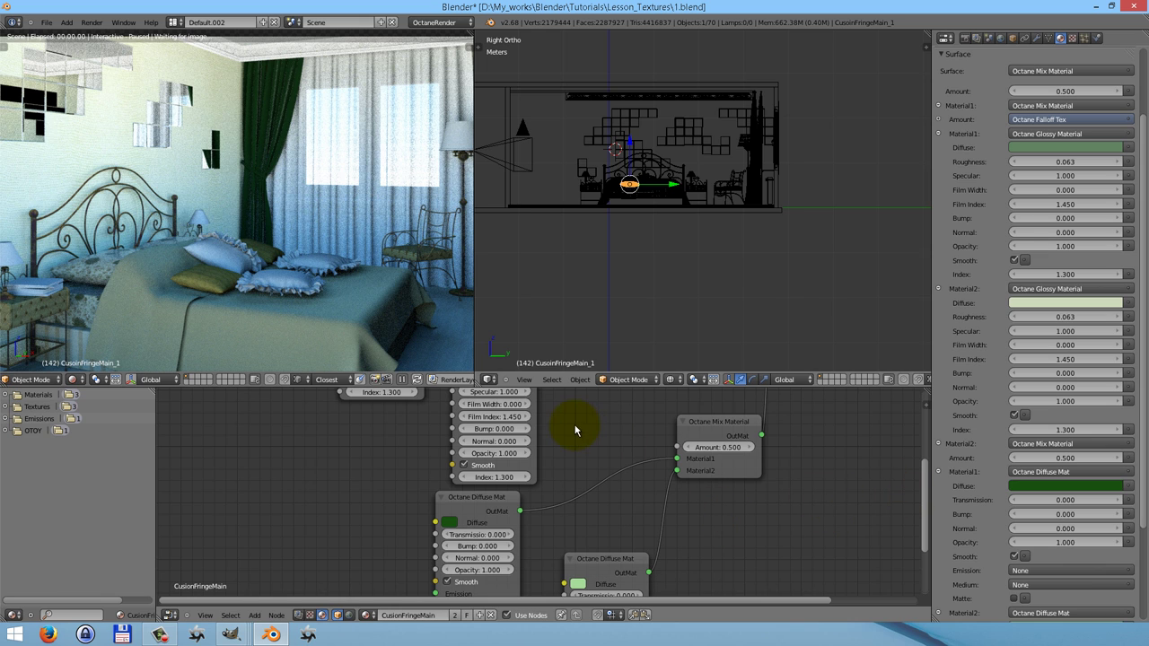
Add an Octane Falloff Tex node and connect it to the Amount of the nested mix that blends the diffuse materials.
key("shift+a")
mouse_move(574, 429)
left_click(627, 360)
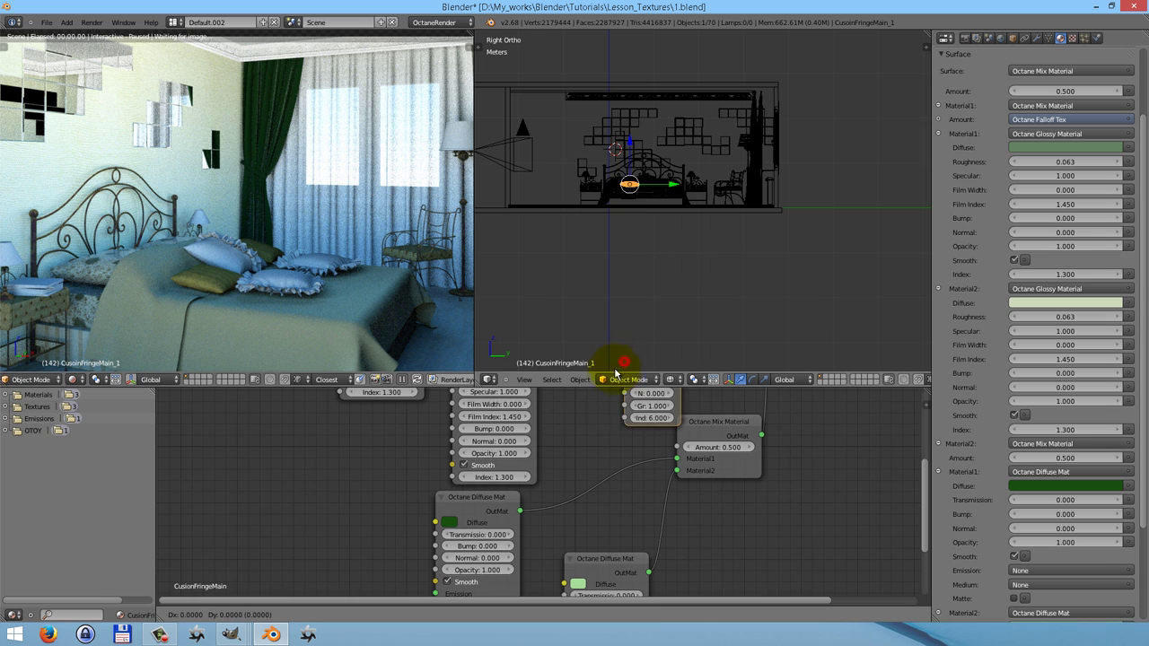
left_click(579, 398)
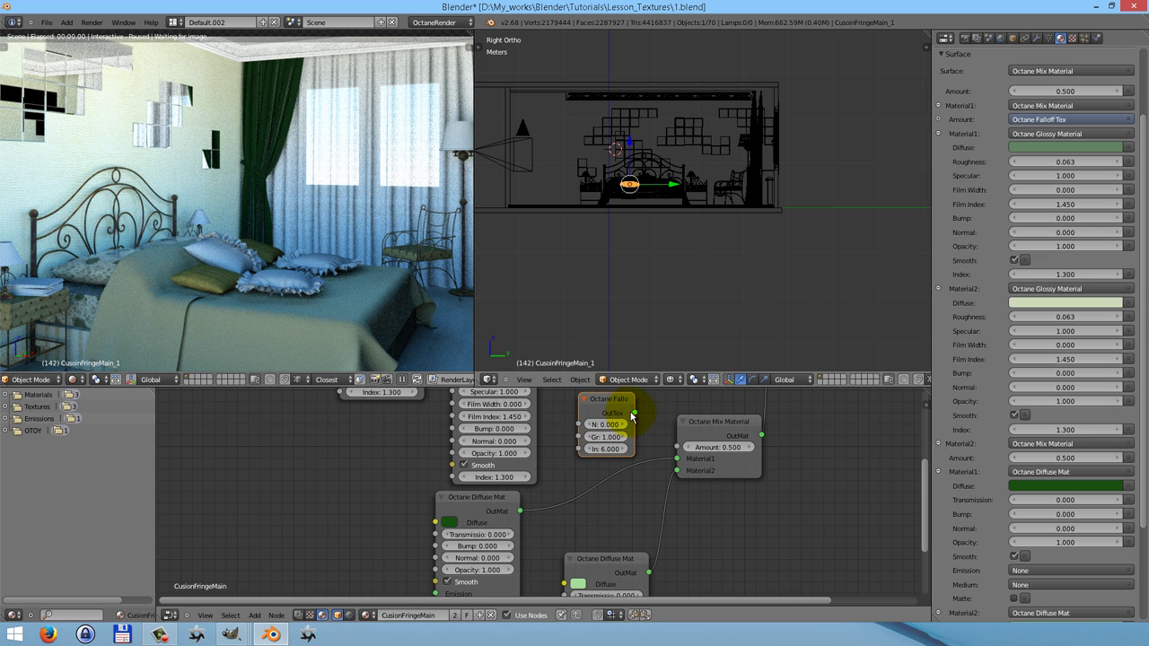
left_click_drag(635, 414, 677, 447)
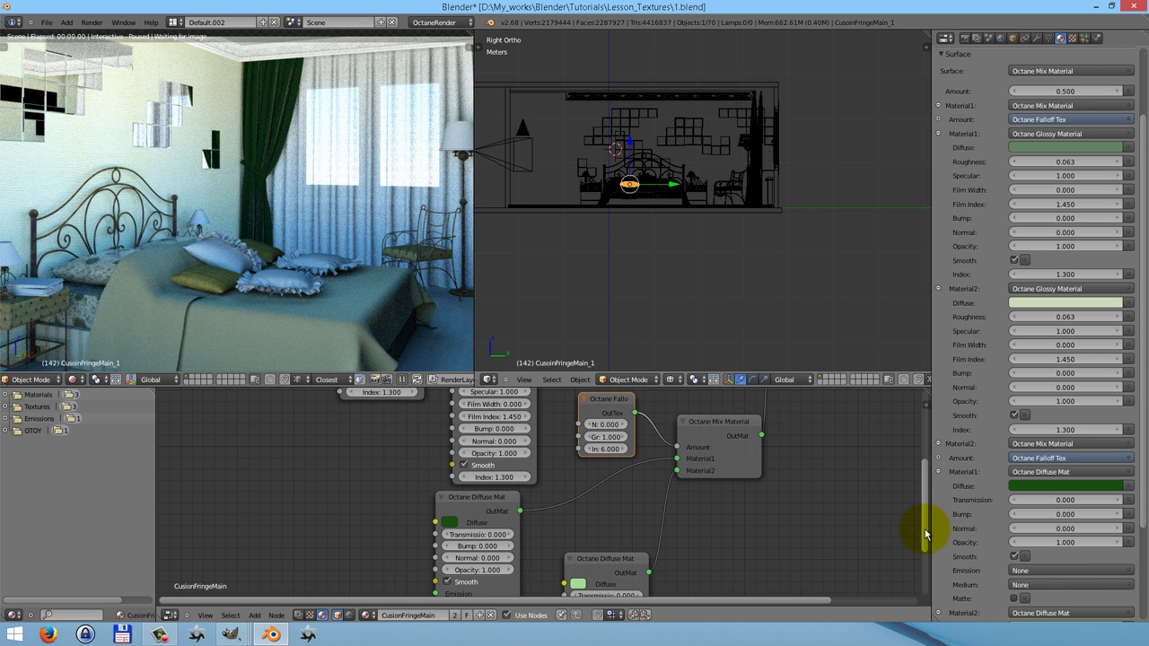
Move the Material Output and the outer Octane Mix Material farther from the nested mixes to make room in the node tree.
left_click_drag(924, 531, 927, 519)
scroll(781, 505, "down", 4)
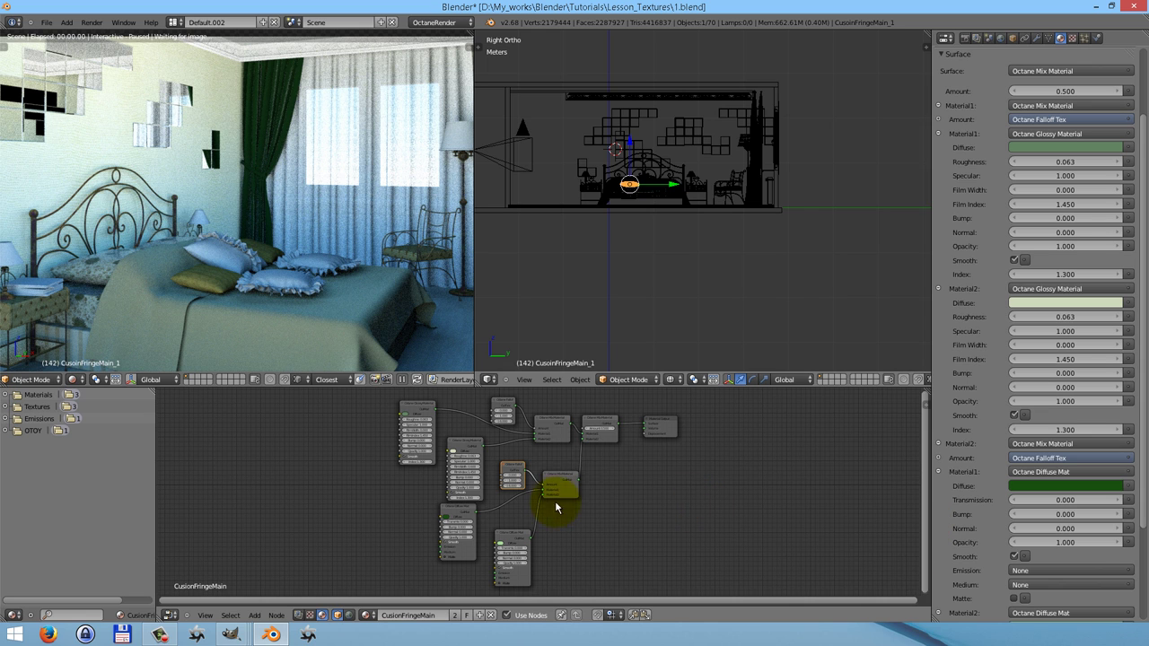
left_click_drag(677, 440, 755, 499)
left_click(608, 433)
right_click_drag(668, 489, 669, 466)
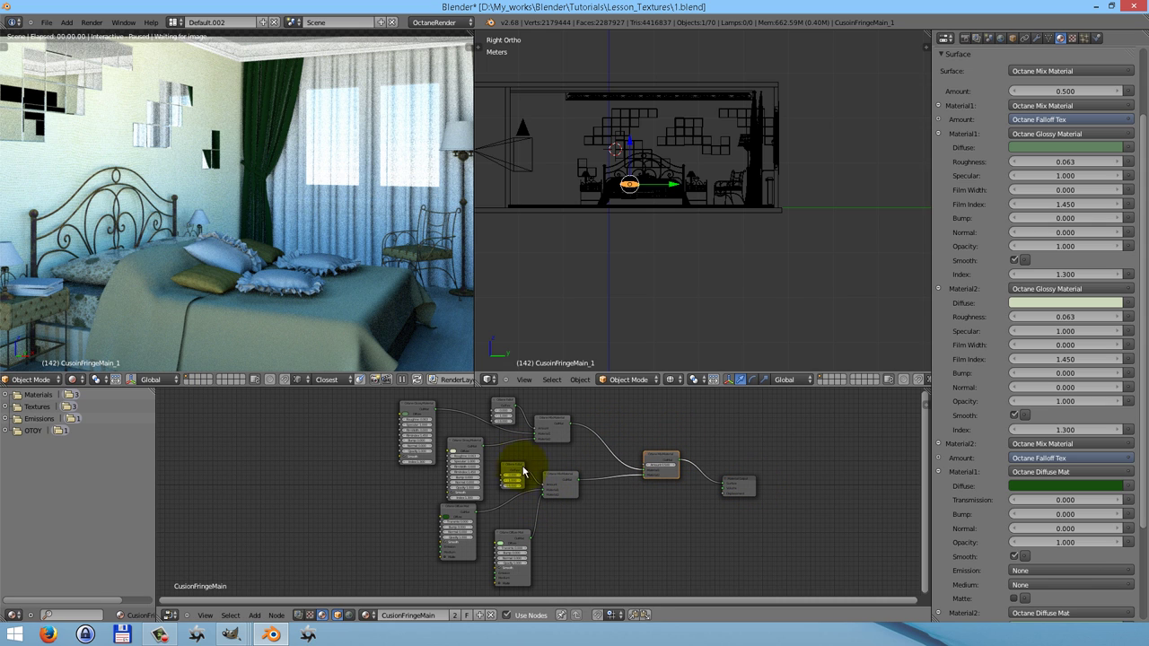
right_click(568, 490)
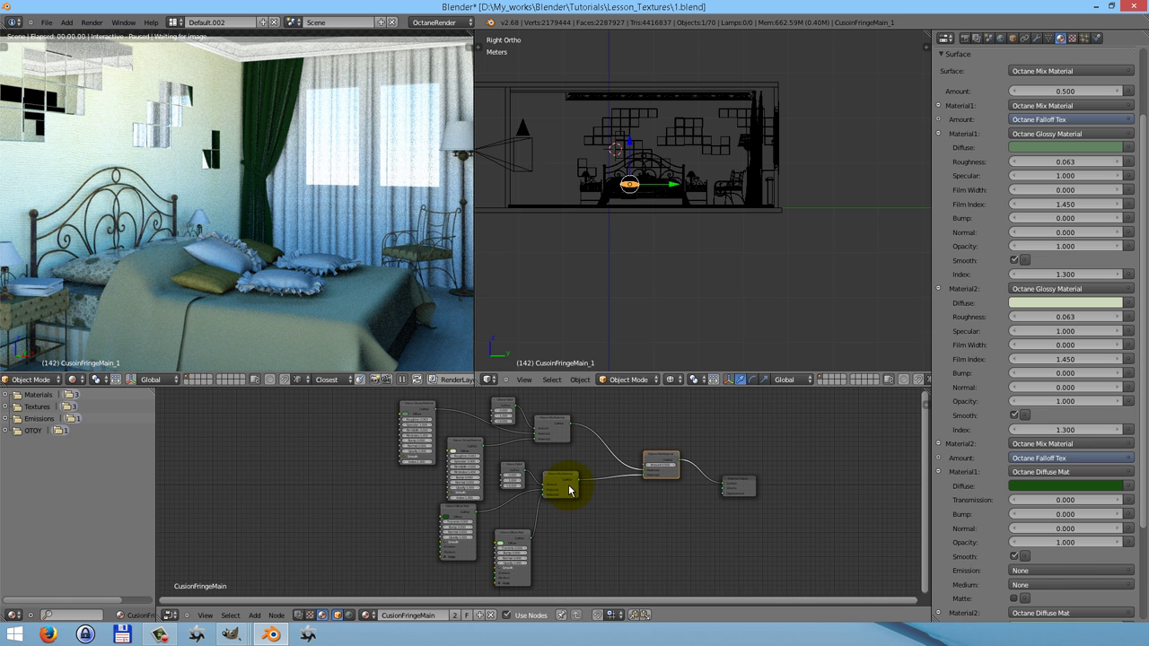
Add an Octane Float Image Tex node, connect it to the outer mix's Amount and load CusionFringeMainMask.jpg into it.
scroll(606, 441, "up", 4)
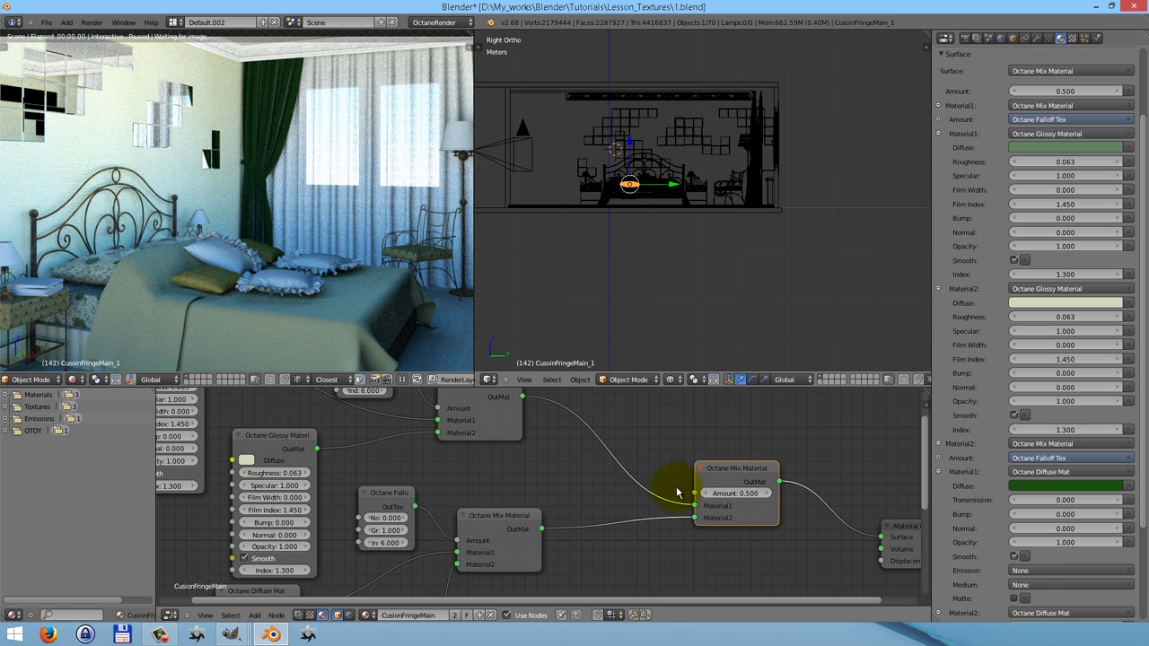
key("shift+a")
mouse_move(667, 465)
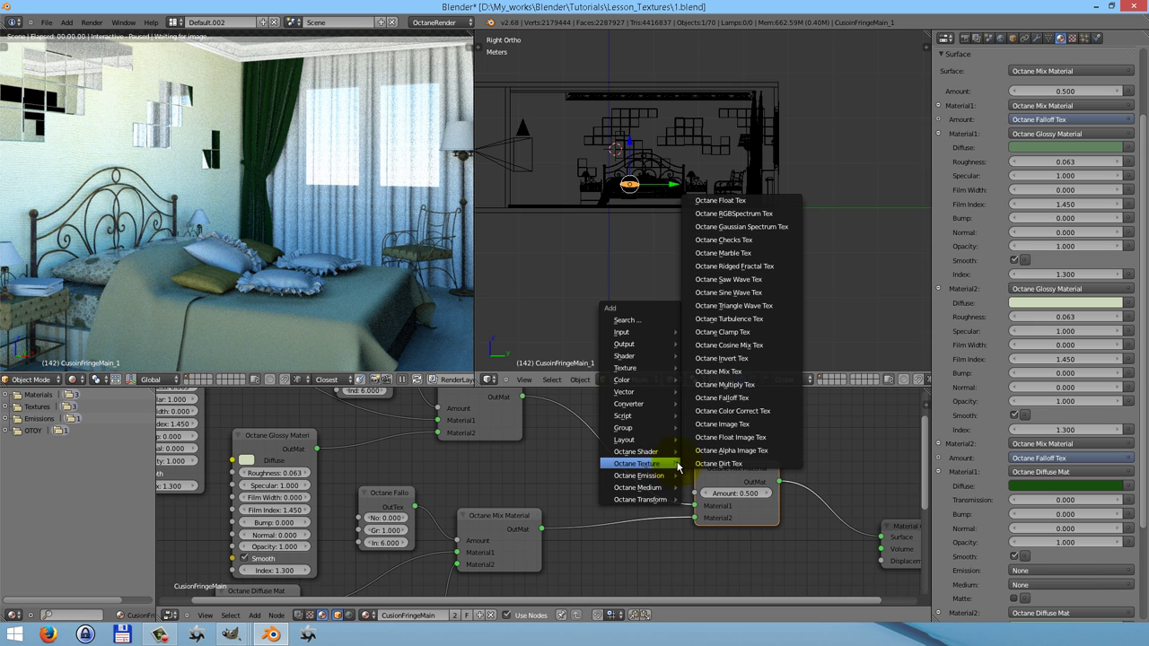
left_click(727, 437)
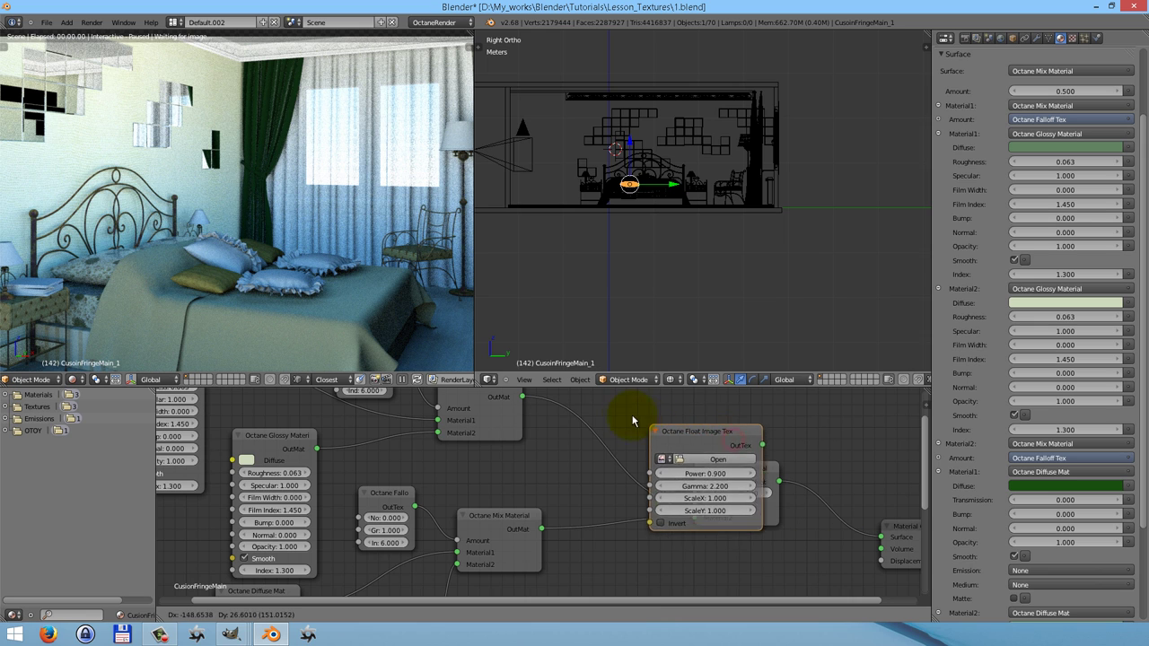
left_click(579, 558)
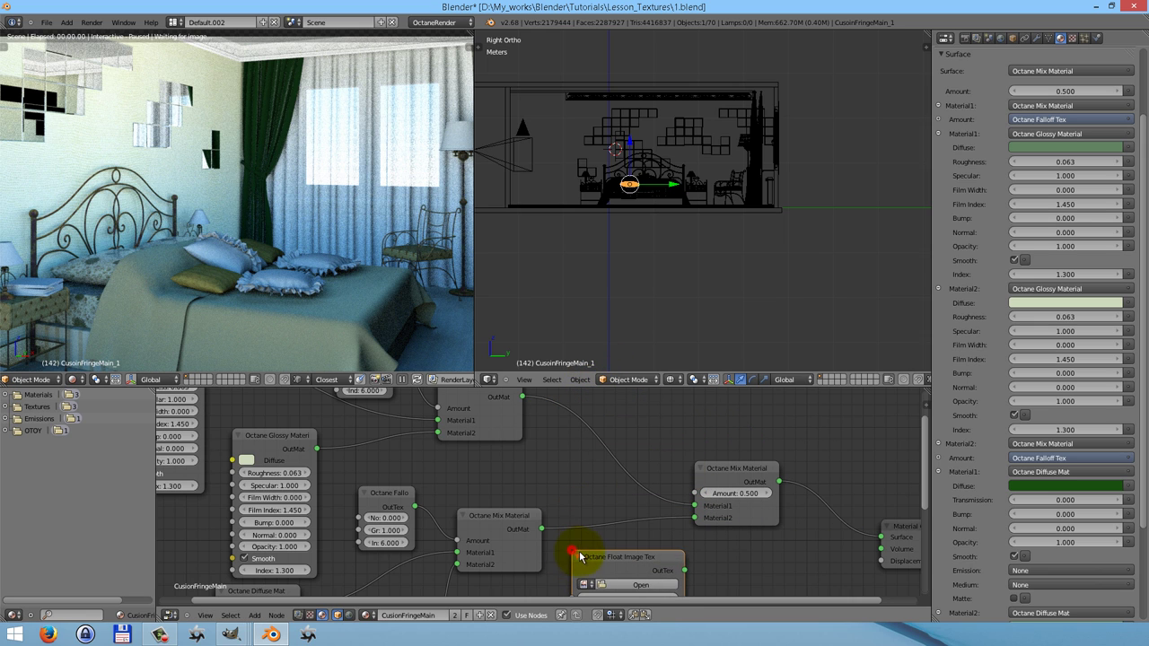
left_click_drag(684, 571, 693, 493)
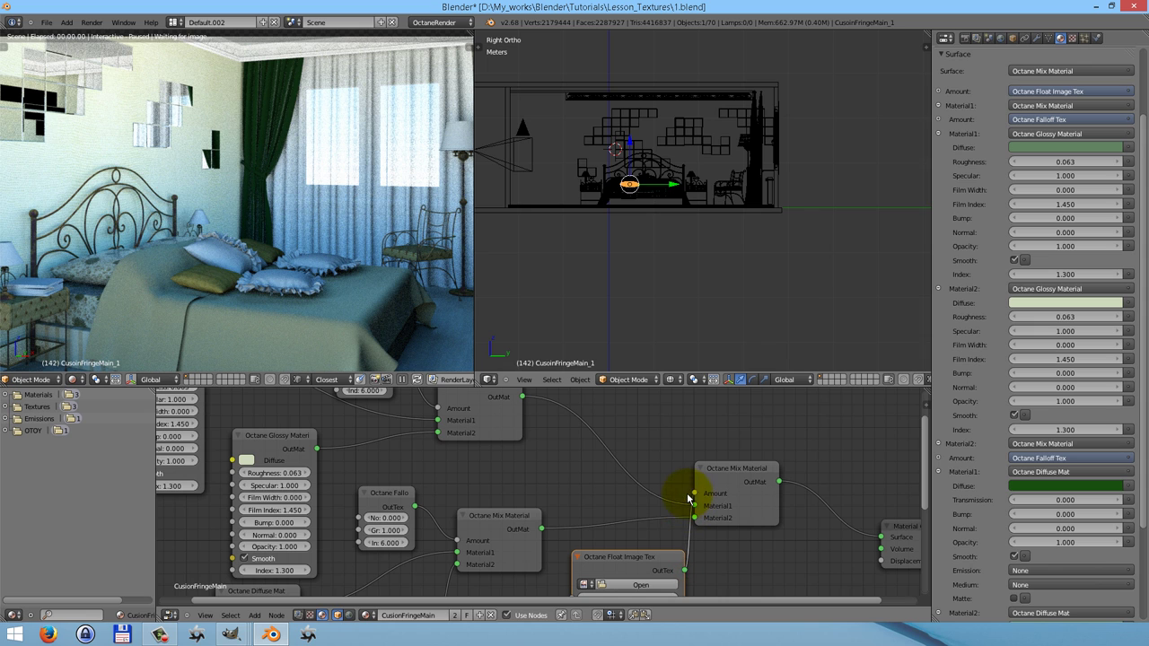
left_click(643, 584)
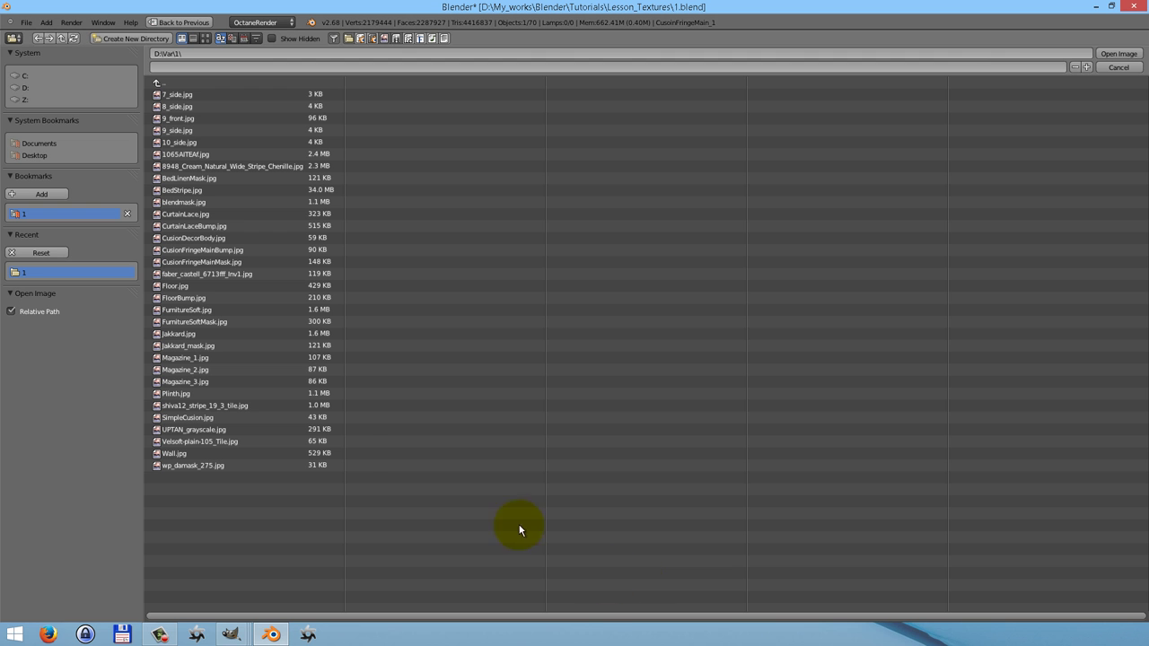
left_click(204, 262)
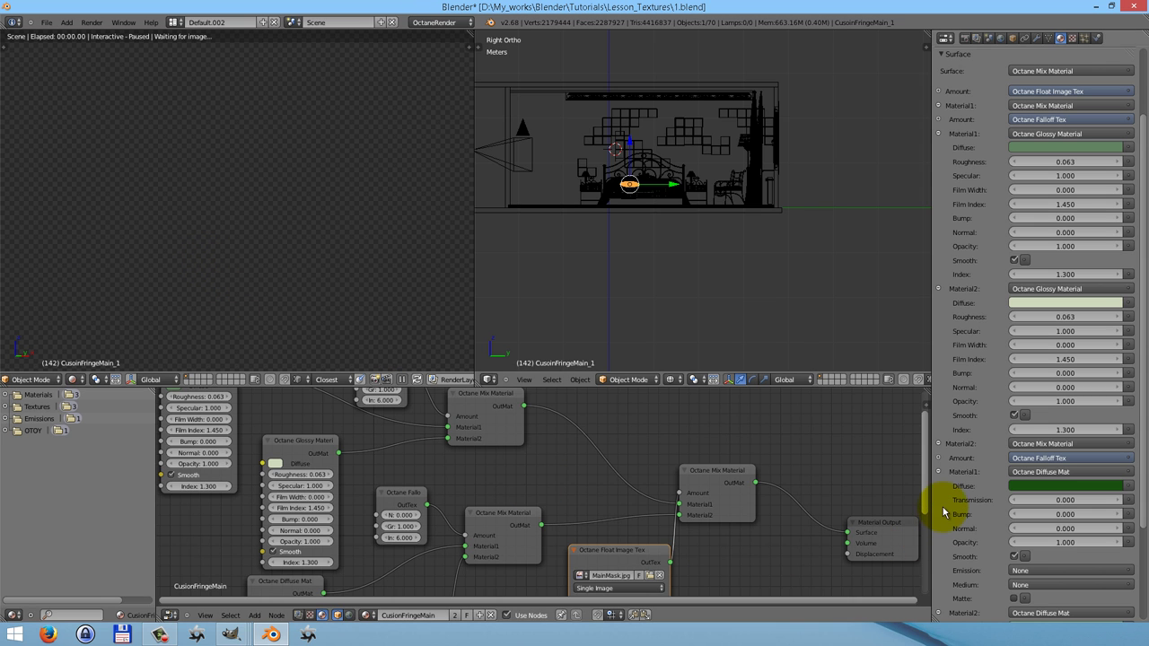
Add another Octane Float Image Tex node ahead of the materials, load CusionFringeMainBump.jpg and set its power to 0.2.
left_click_drag(928, 500, 924, 578)
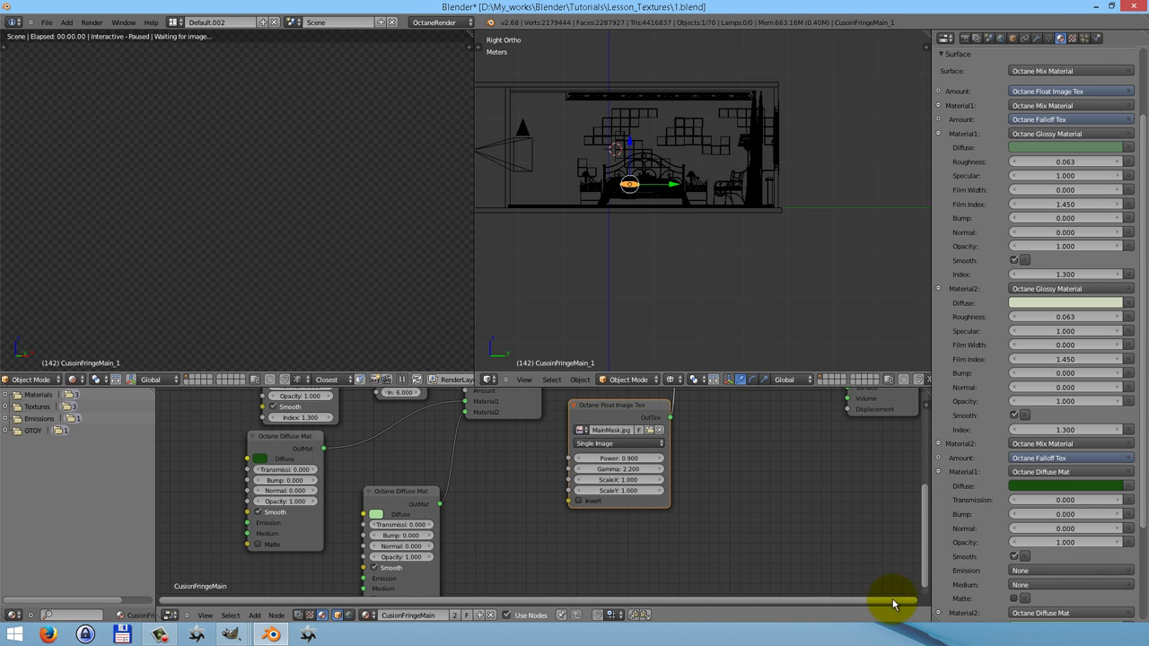
key("Home")
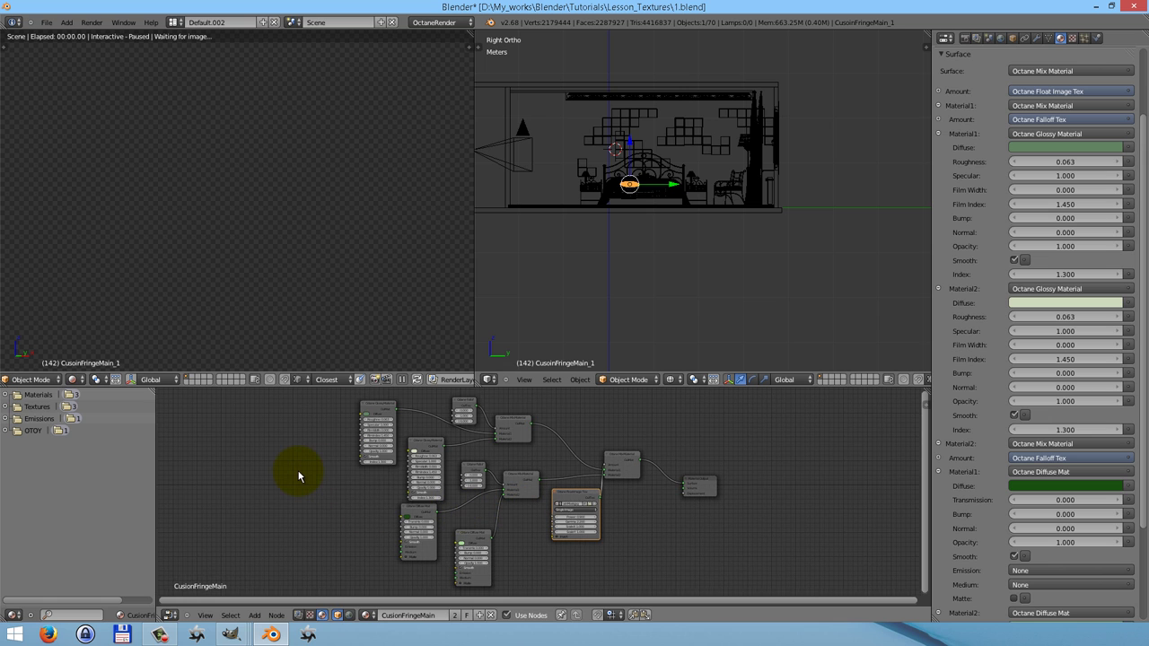
key("shift+a")
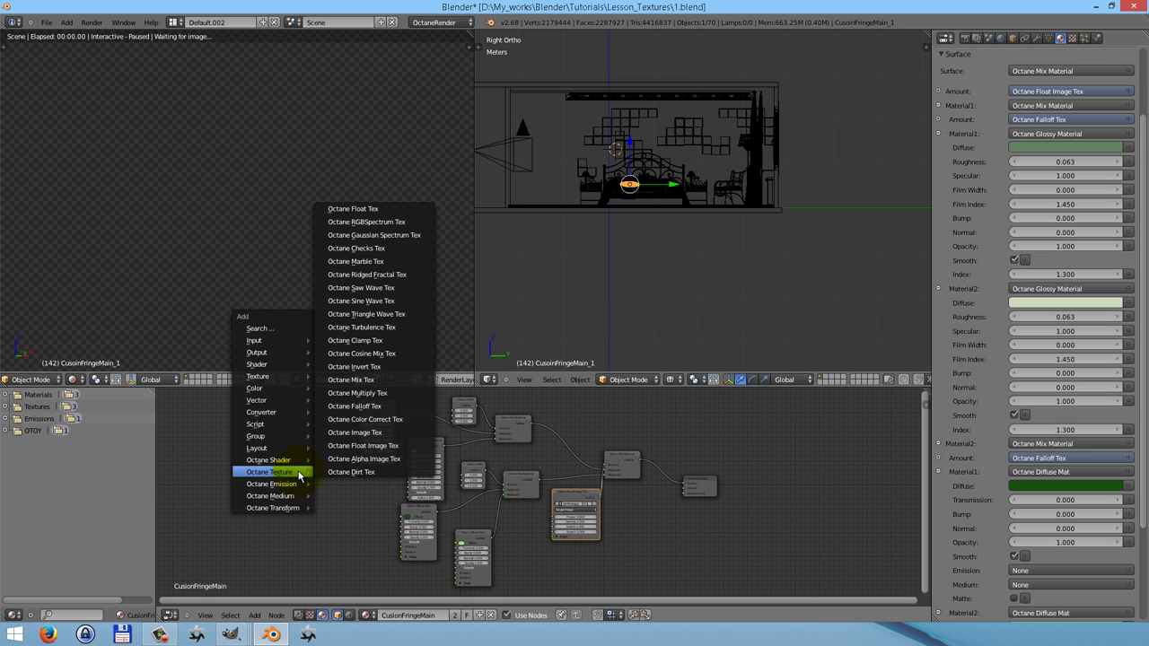
left_click(359, 446)
left_click(270, 460)
scroll(294, 469, "up", 5)
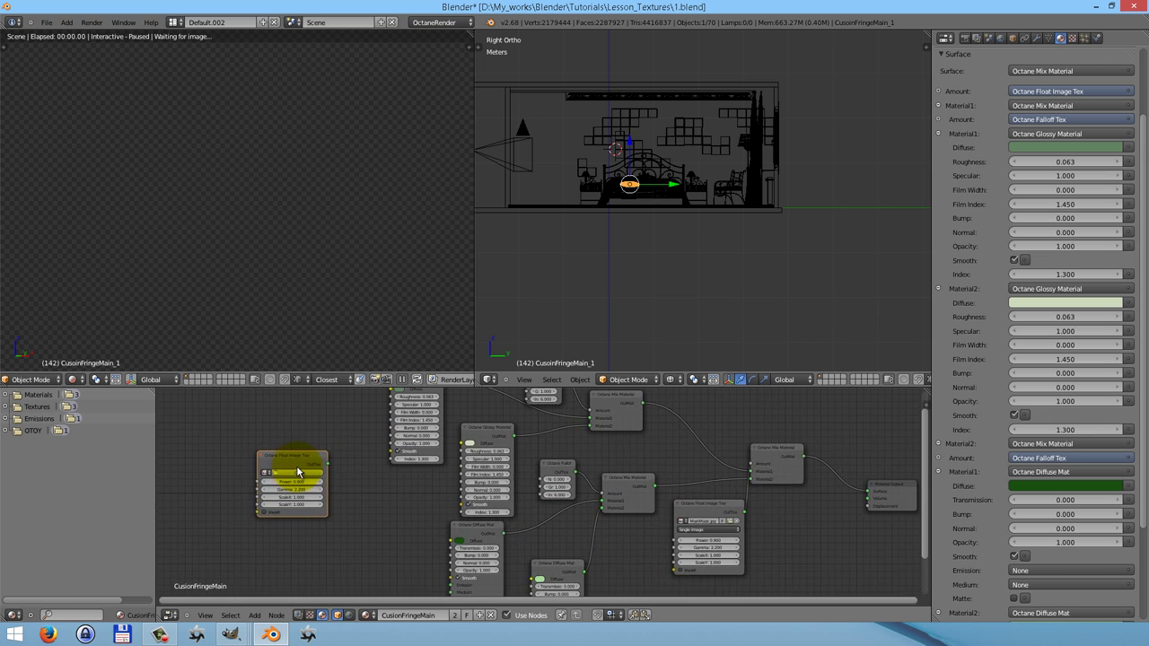
left_click(300, 476)
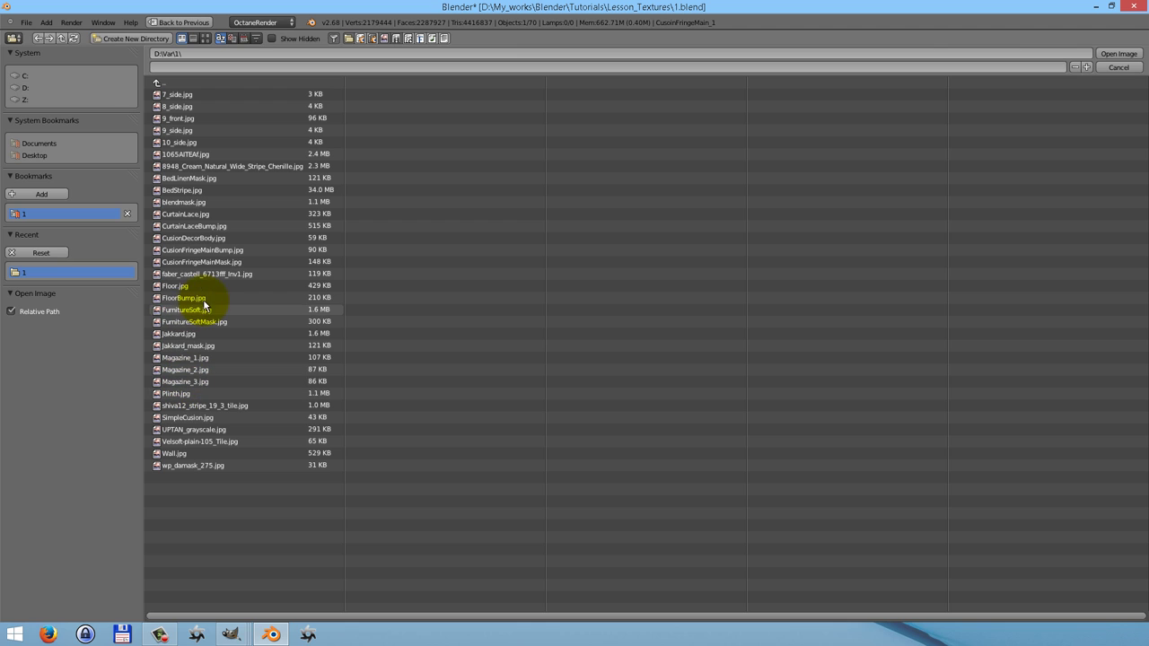
left_click(214, 251)
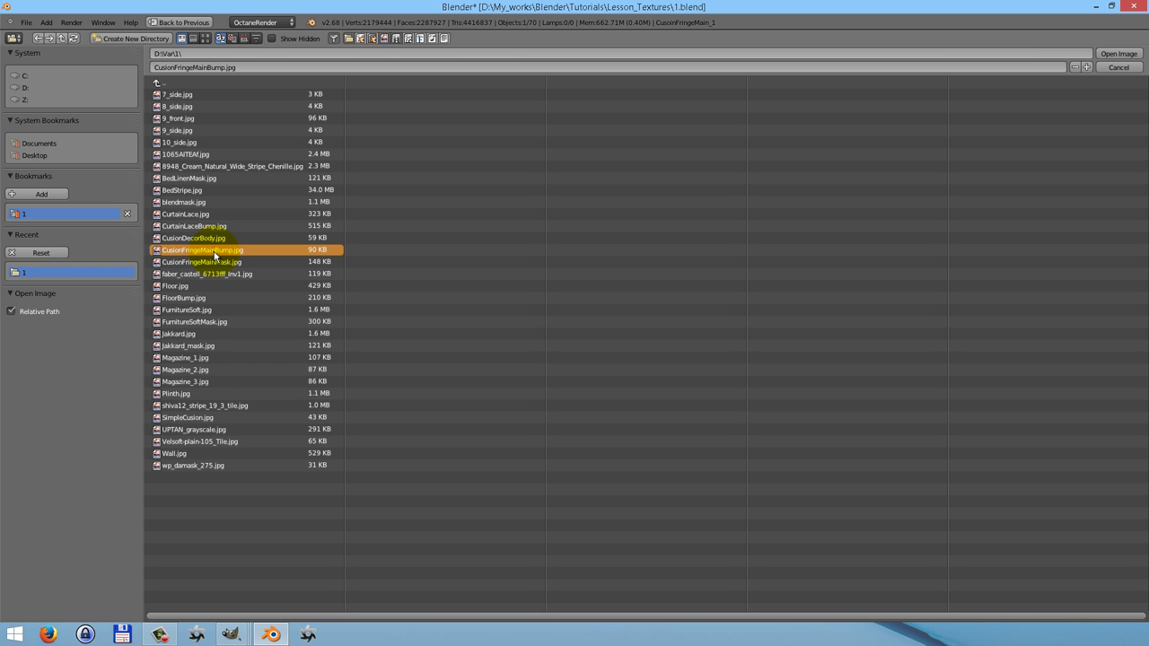
key("Return")
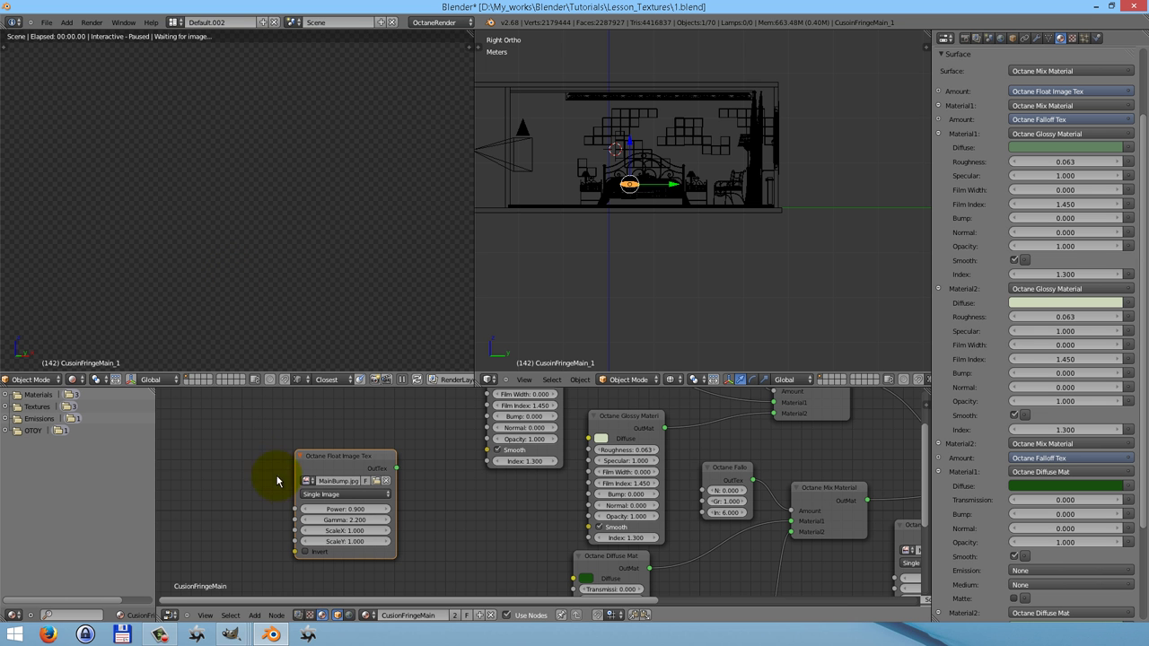
left_click(354, 510)
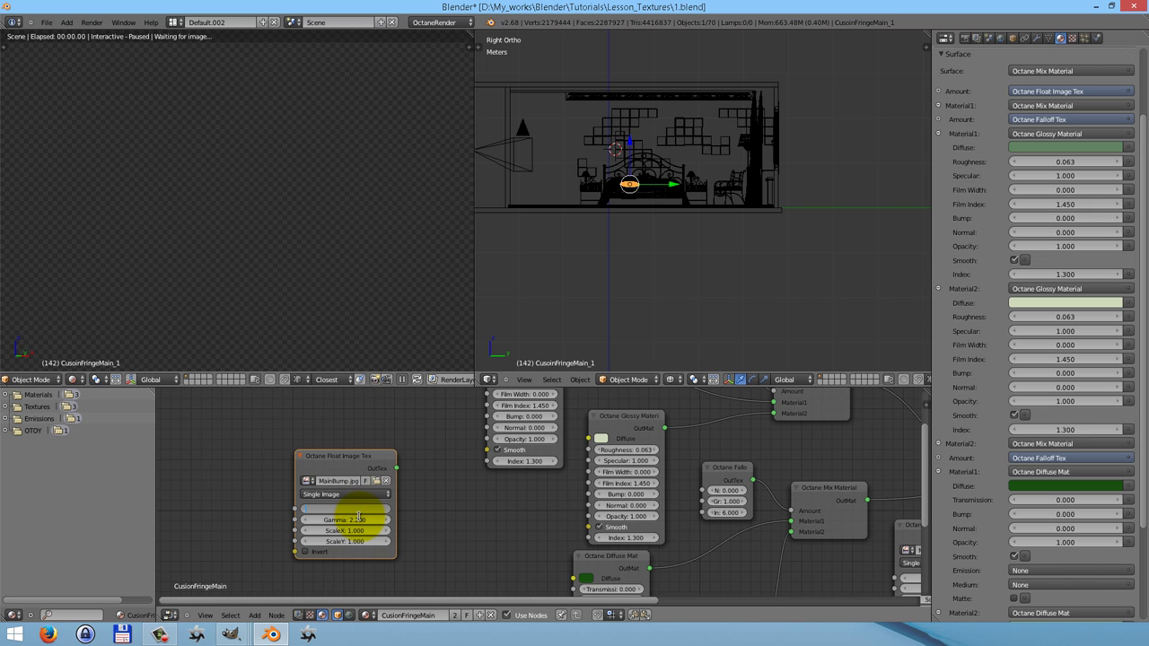
key("Return")
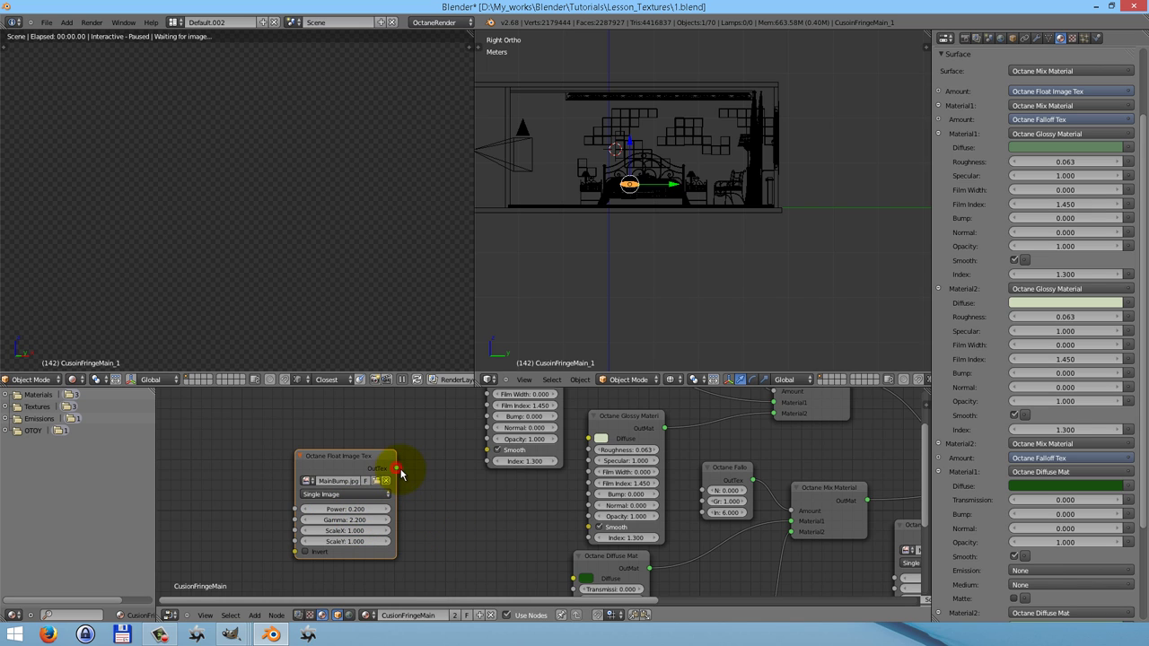
Connect the CusionFringeMainBump.jpg image texture to the Bump inputs of both glossy materials and both diffuse materials.
left_click_drag(397, 469, 588, 494)
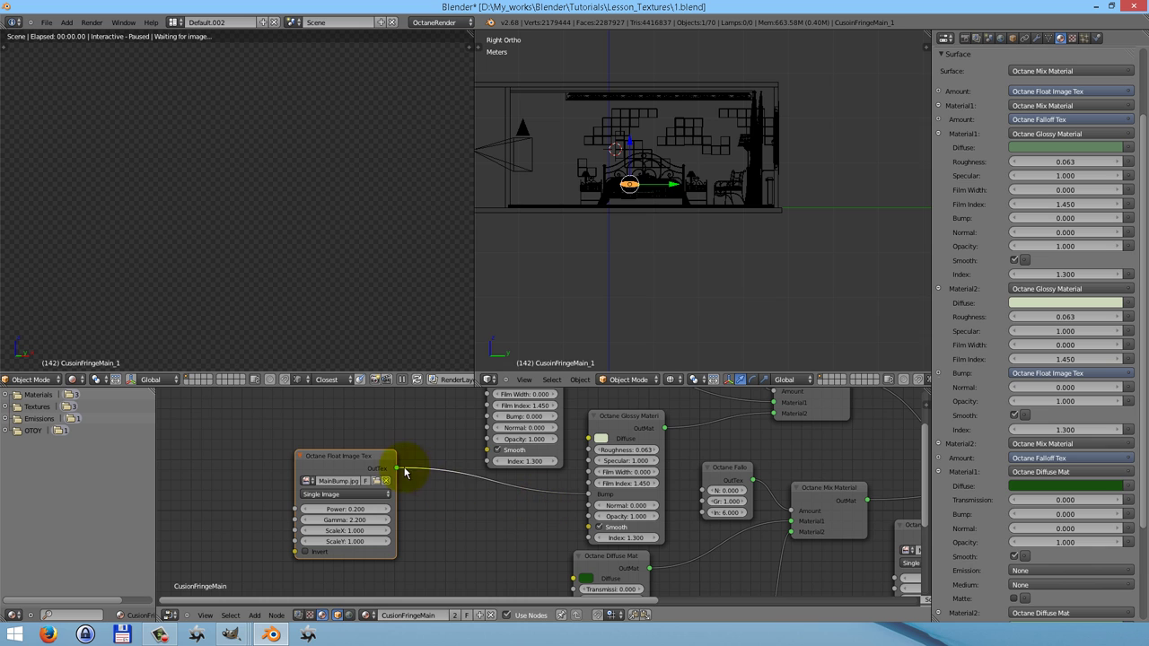
left_click_drag(926, 500, 928, 533)
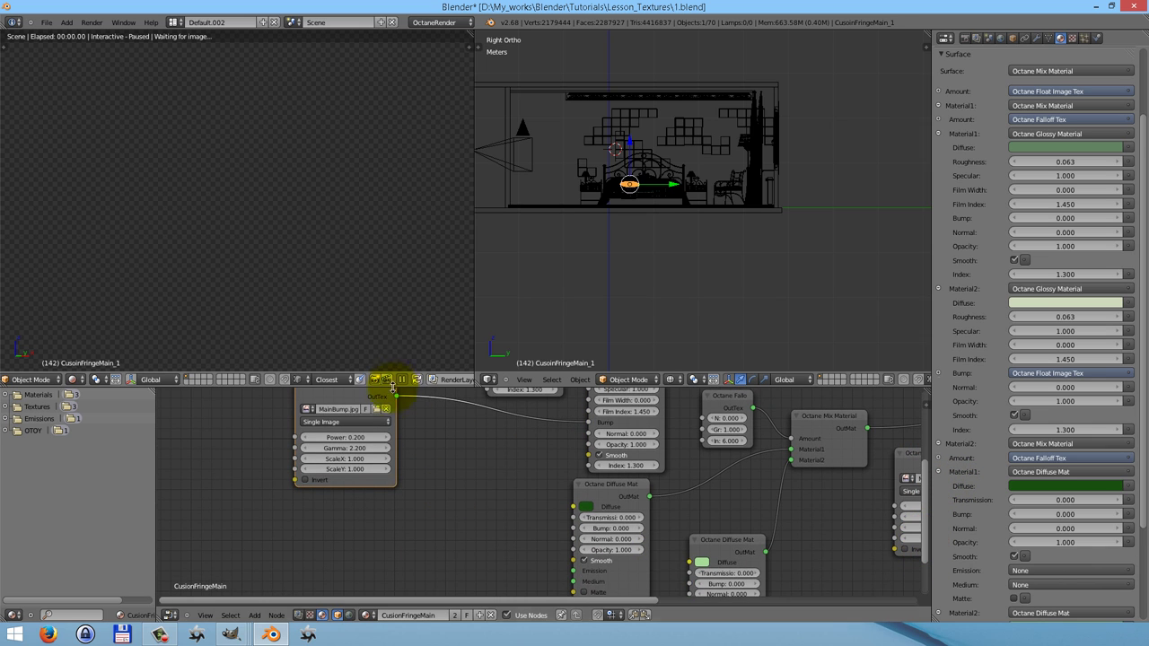
left_click_drag(396, 397, 574, 529)
left_click_drag(689, 575, 397, 397)
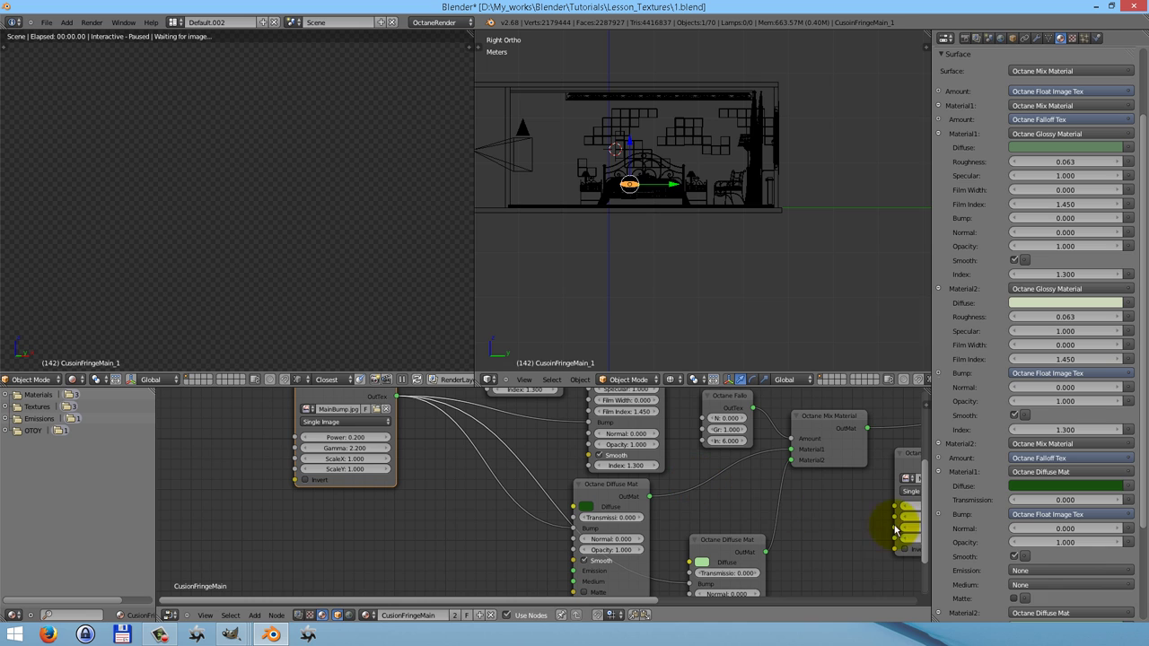
left_click_drag(925, 533, 925, 447)
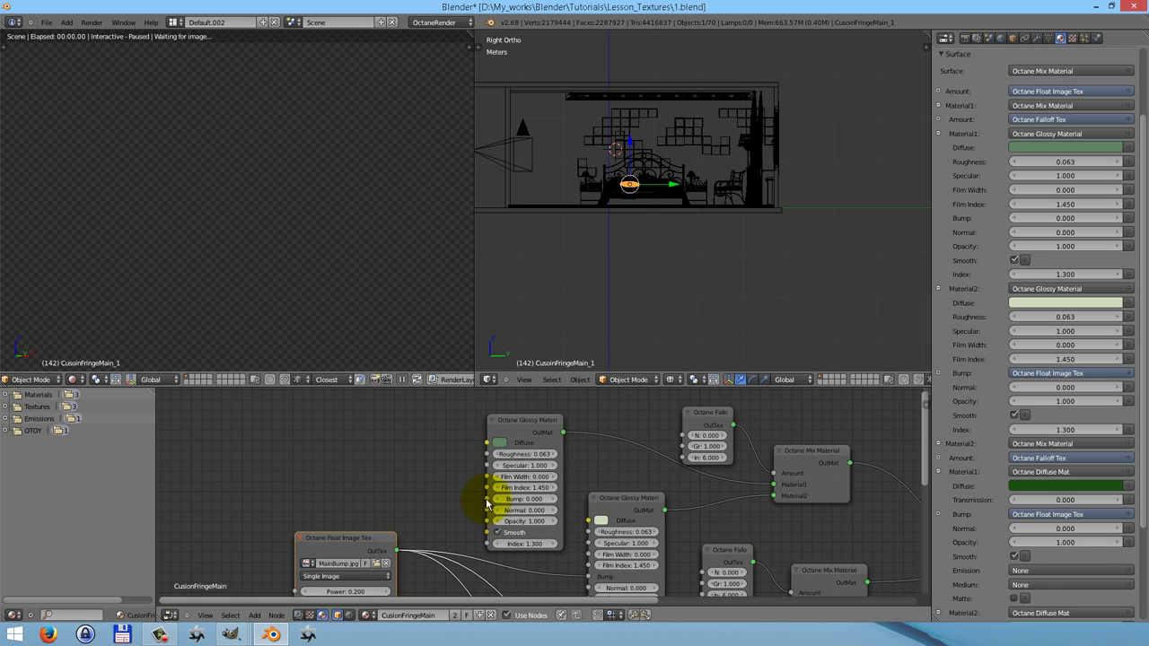
left_click_drag(486, 501, 401, 551)
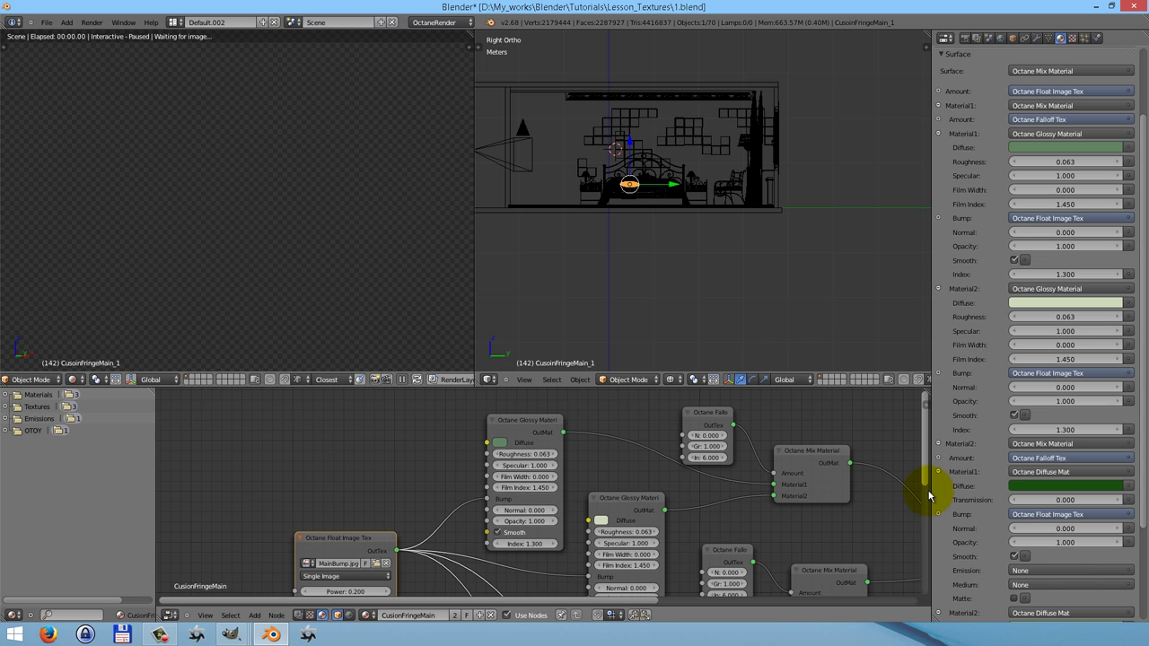
Set the green glossy material's roughness to 0.3 and its specular to 0.2.
left_click(528, 454)
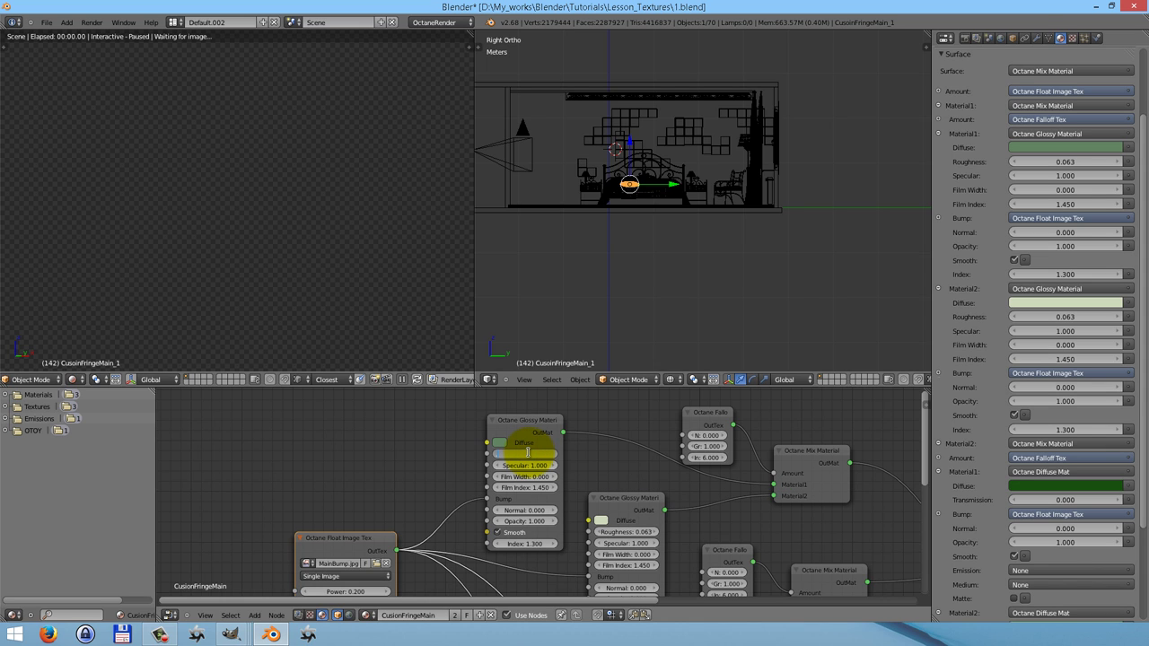
type(".3")
key("Tab")
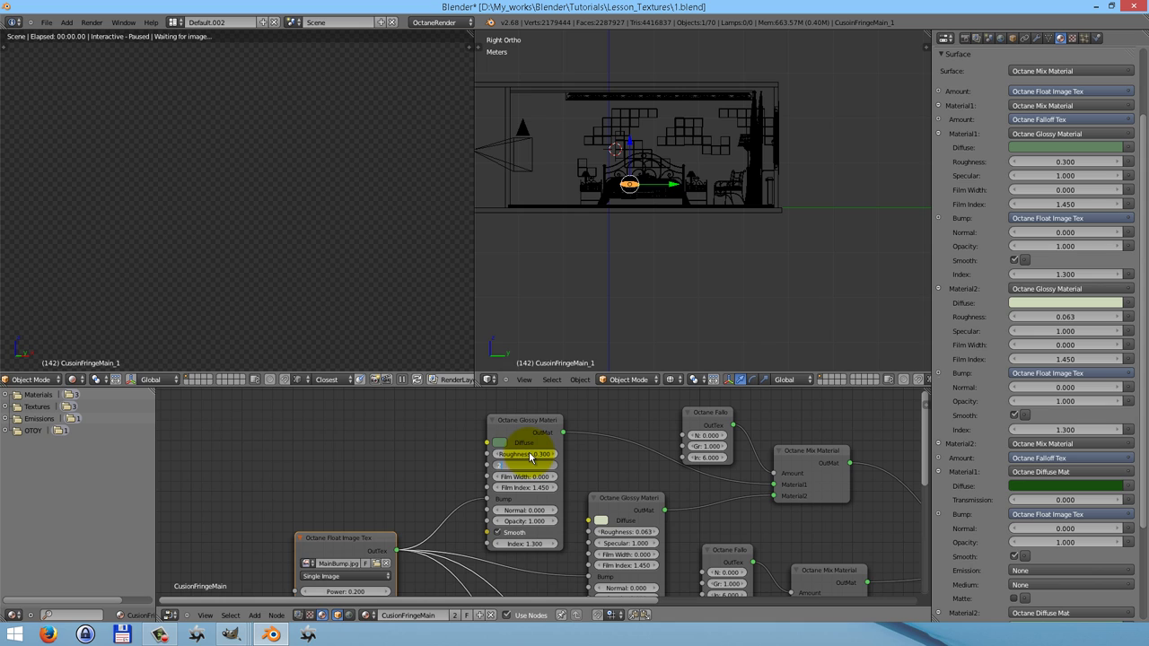
type(".2")
key("Return")
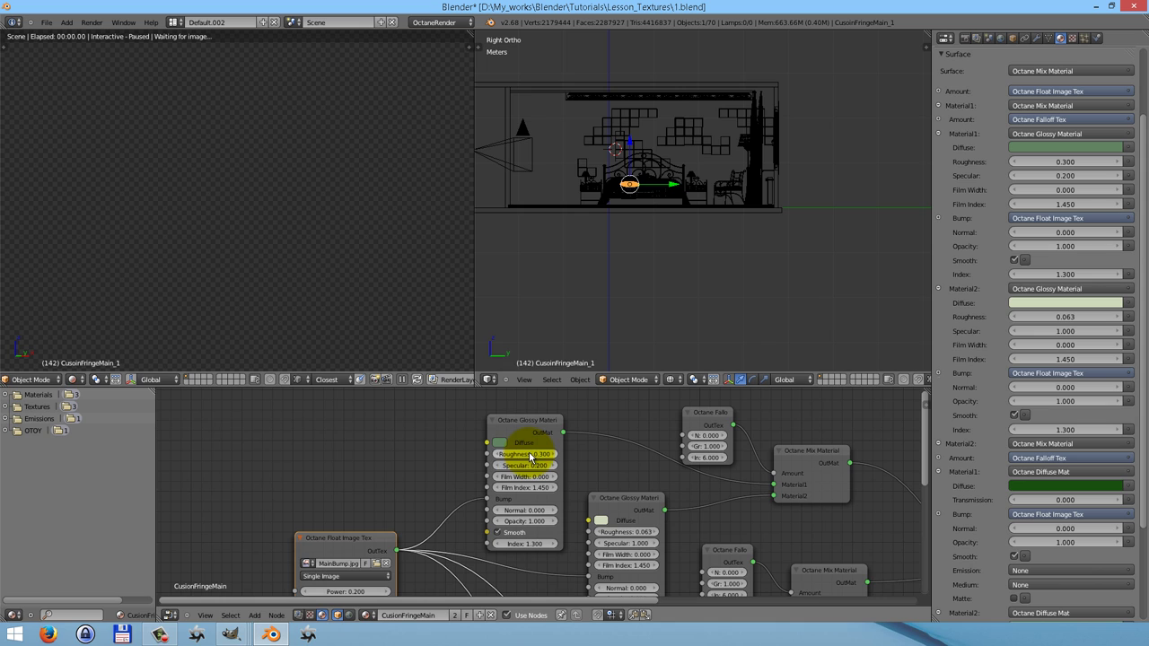
Brighten the second glossy material's diffuse color to about RGB 0.80, 0.91, 0.67, and set its roughness to 0.03 and specular to 0.2.
left_click(599, 521)
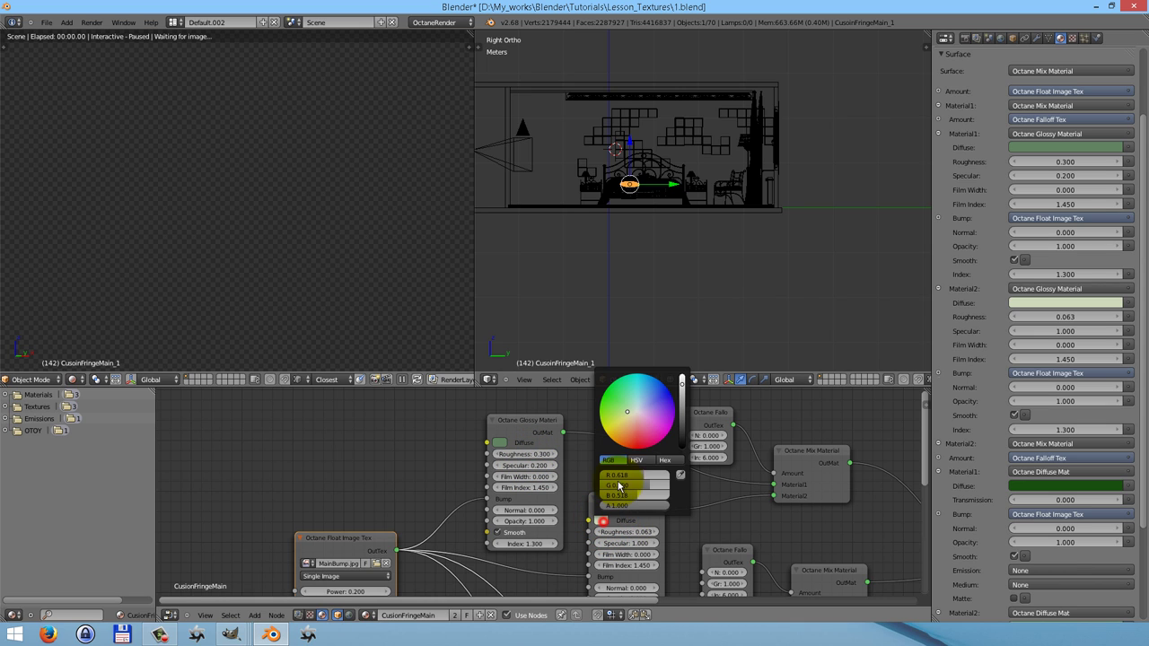
left_click_drag(684, 382, 682, 377)
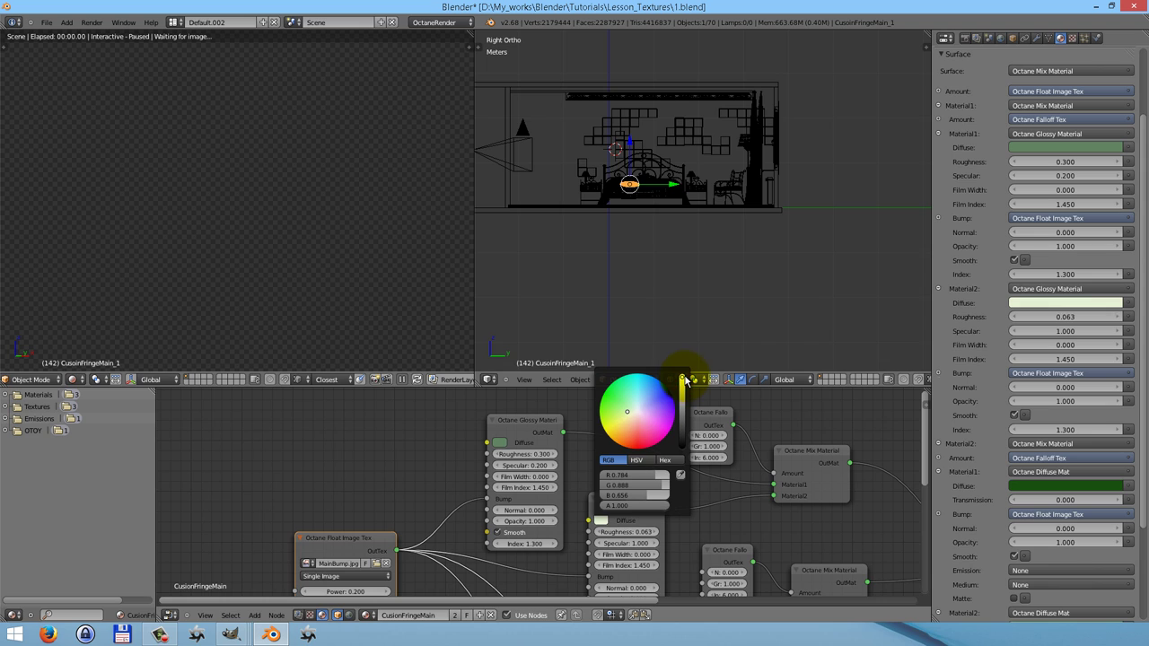
left_click(627, 532)
type("0.03")
key("Return")
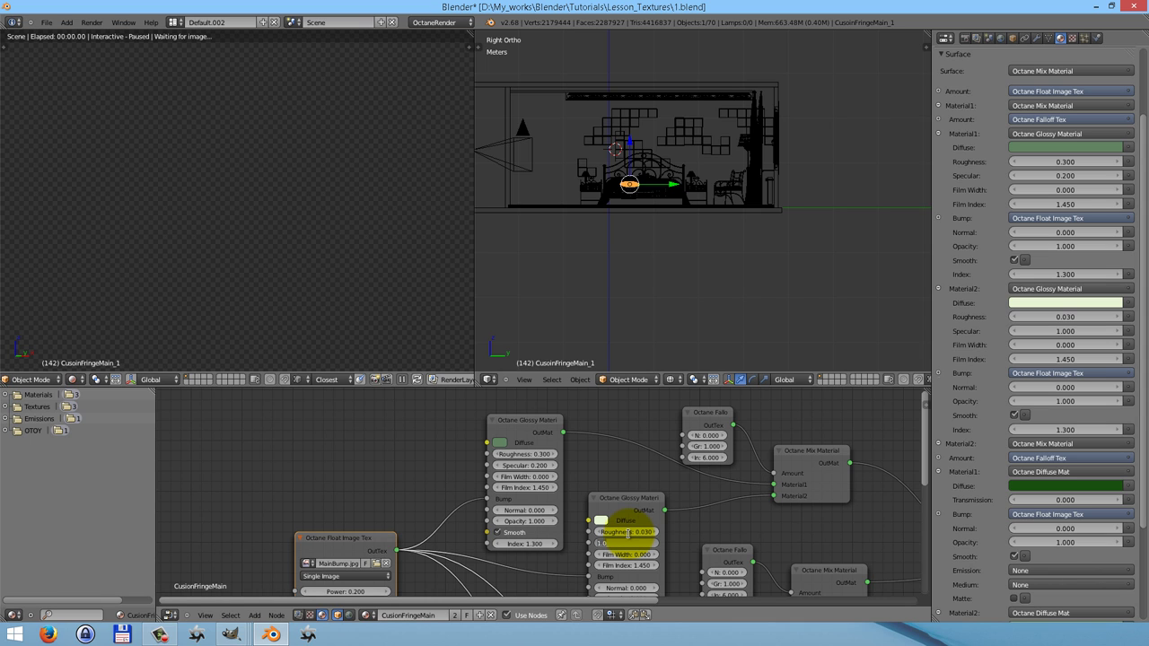
key("Return")
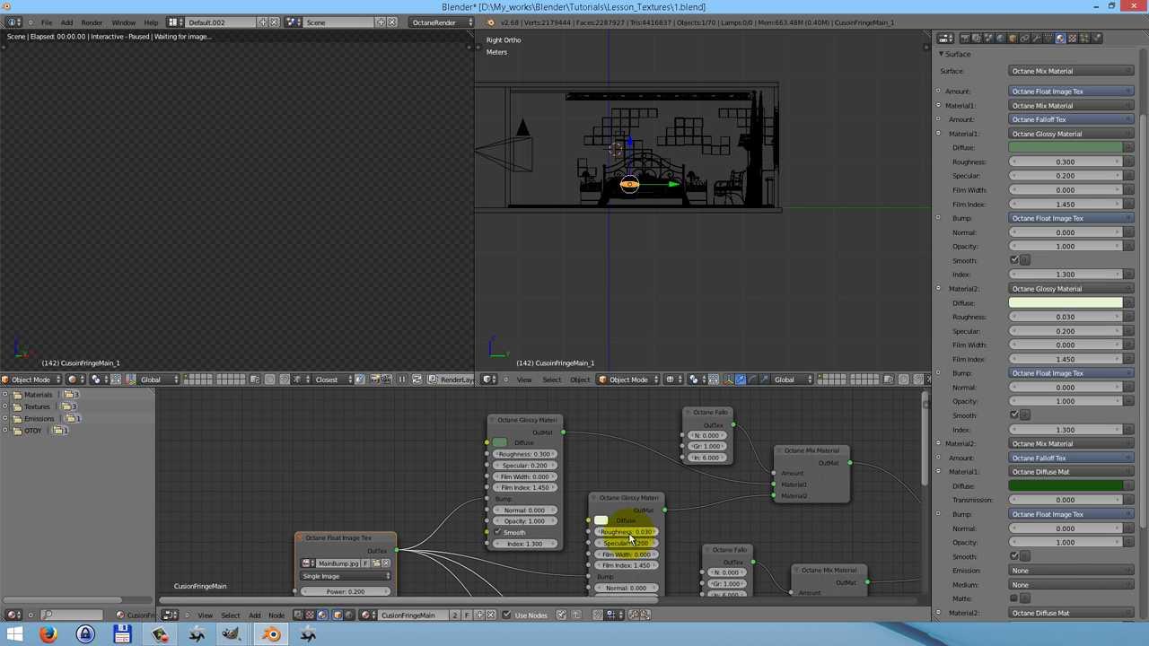
Fit the whole node tree in view and resume the paused Octane preview render of the bedroom.
key("Home")
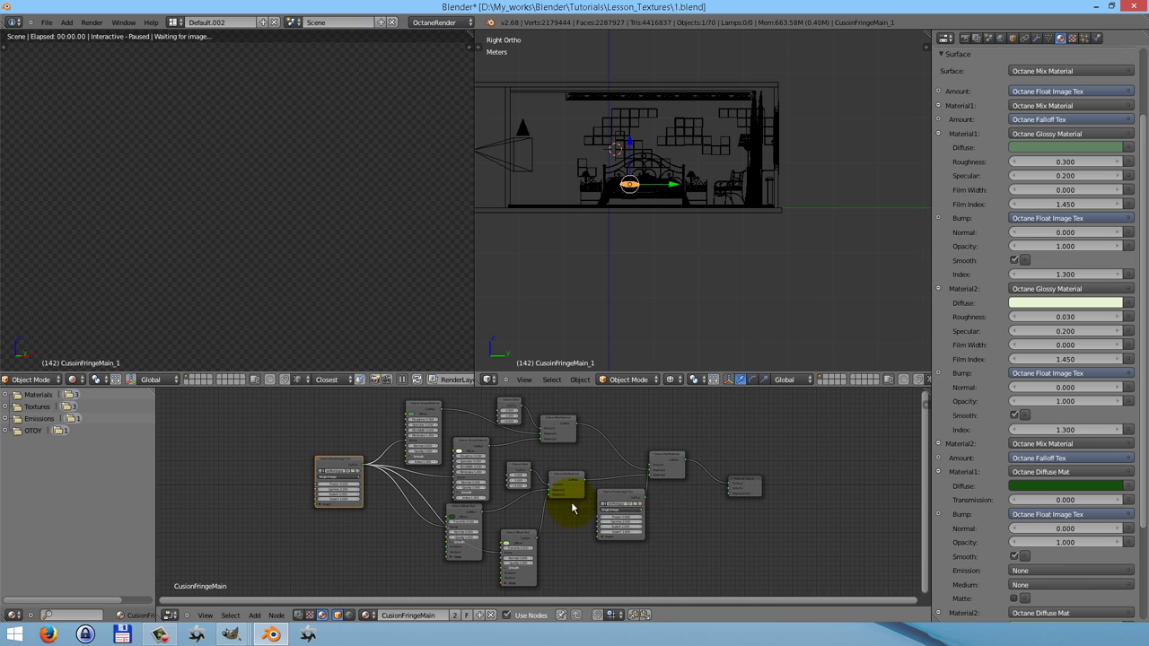
left_click(423, 409)
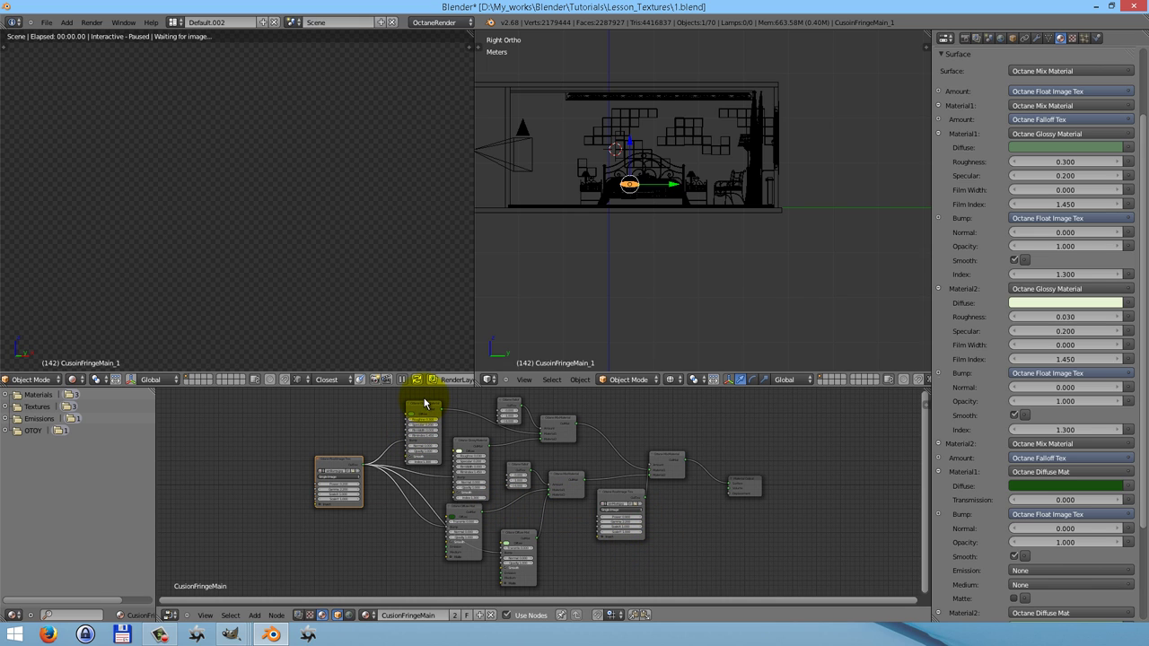
left_click(403, 380)
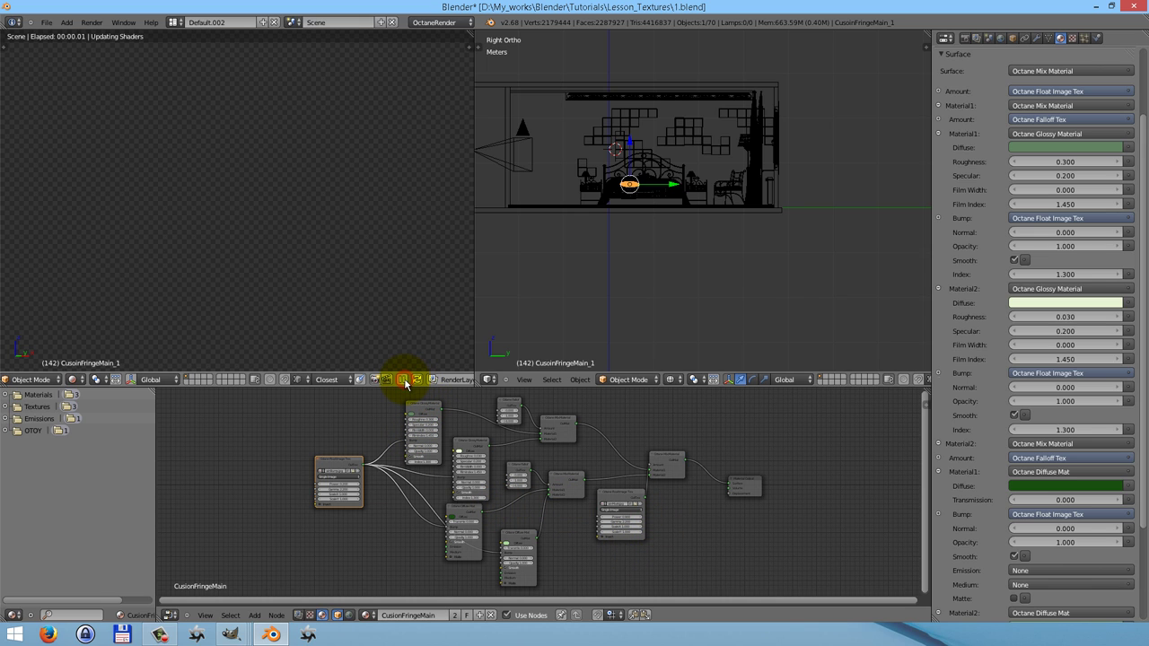
left_click(418, 380)
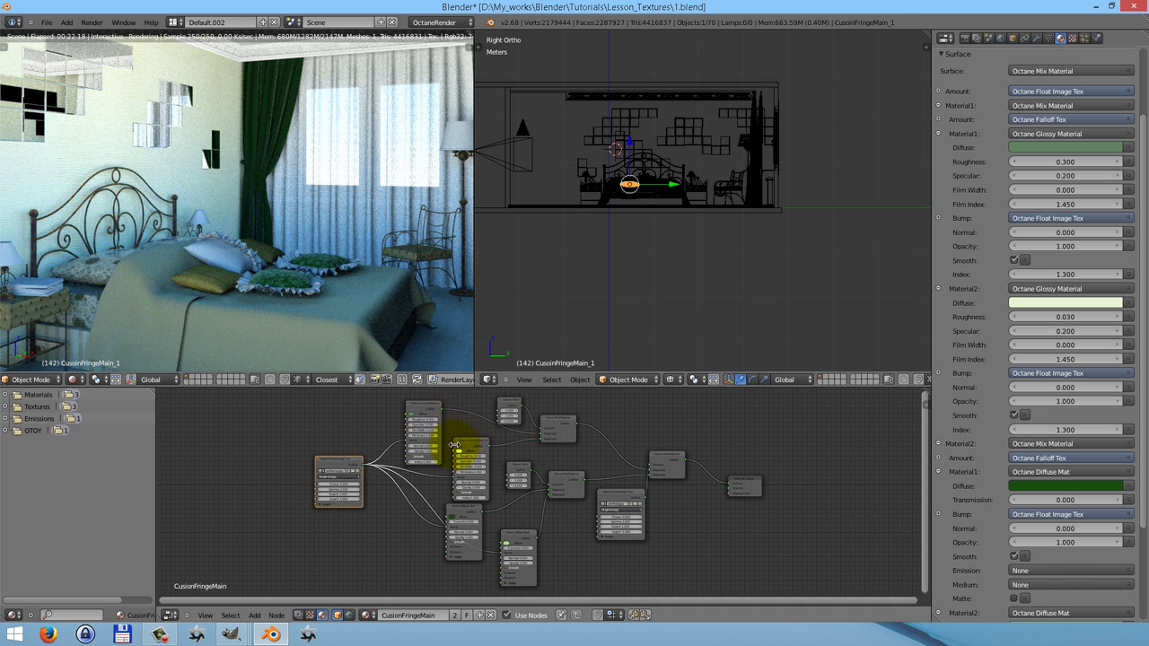
Shift the second glossy material's diffuse color to a less saturated, nearly white tone.
scroll(439, 414, "up", 3)
scroll(439, 414, "up", 1)
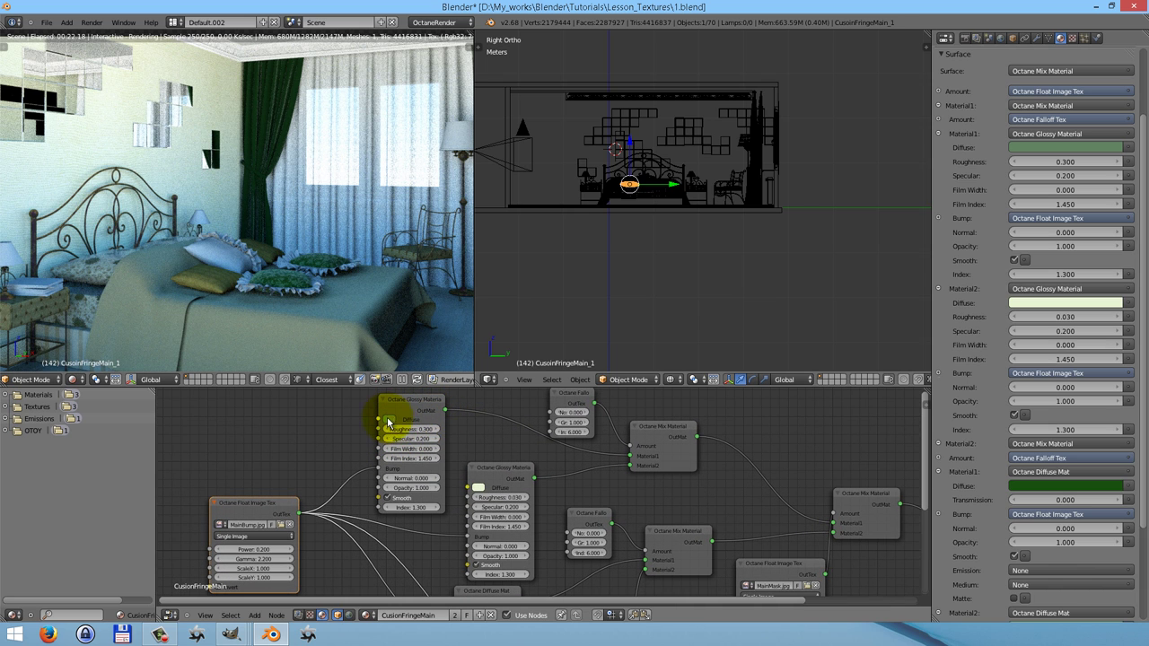
left_click(479, 489)
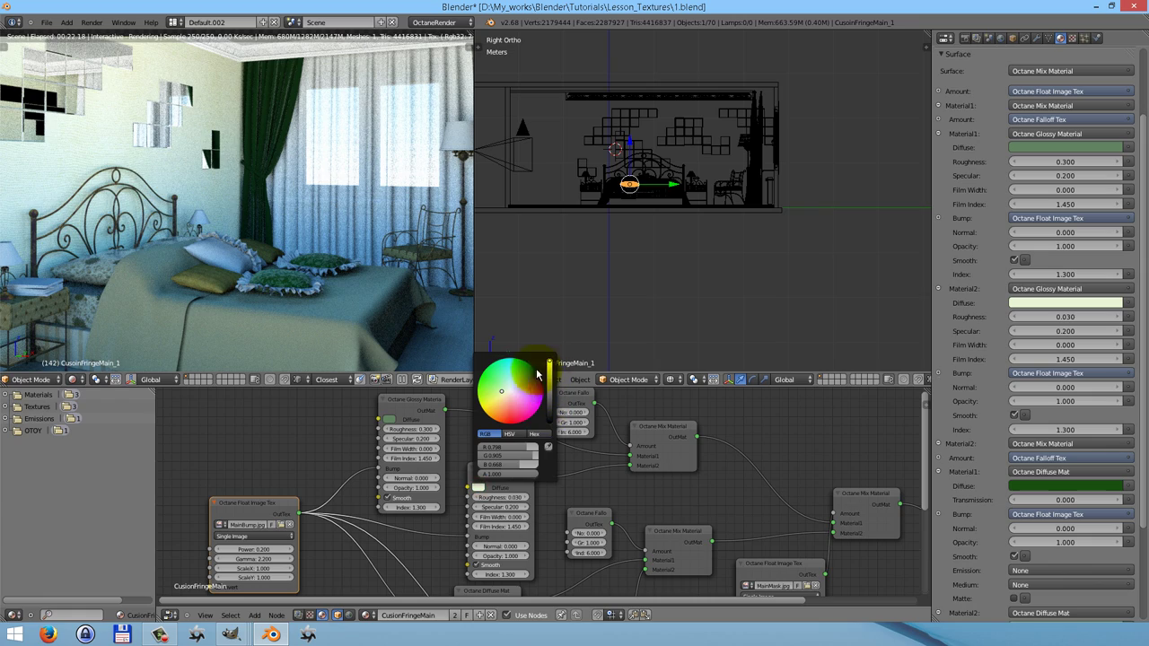
left_click(506, 392)
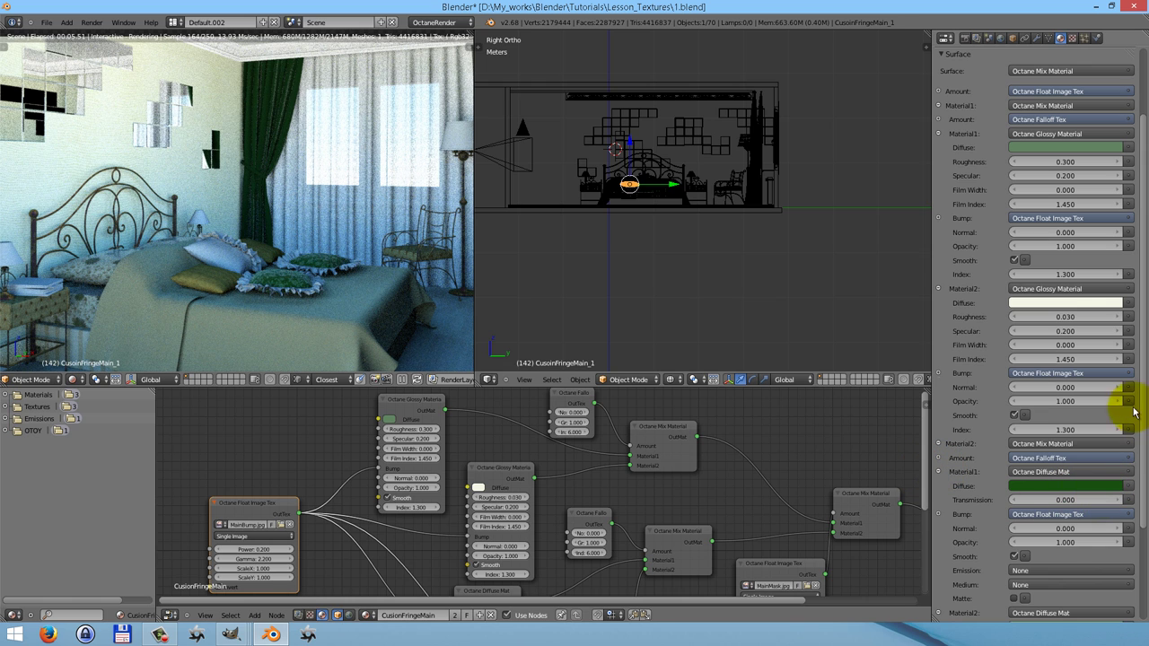
Lighten and desaturate the light green diffuse material's color to a very pale green, raising its green value to 0.950.
scroll(1146, 235, "up", 3)
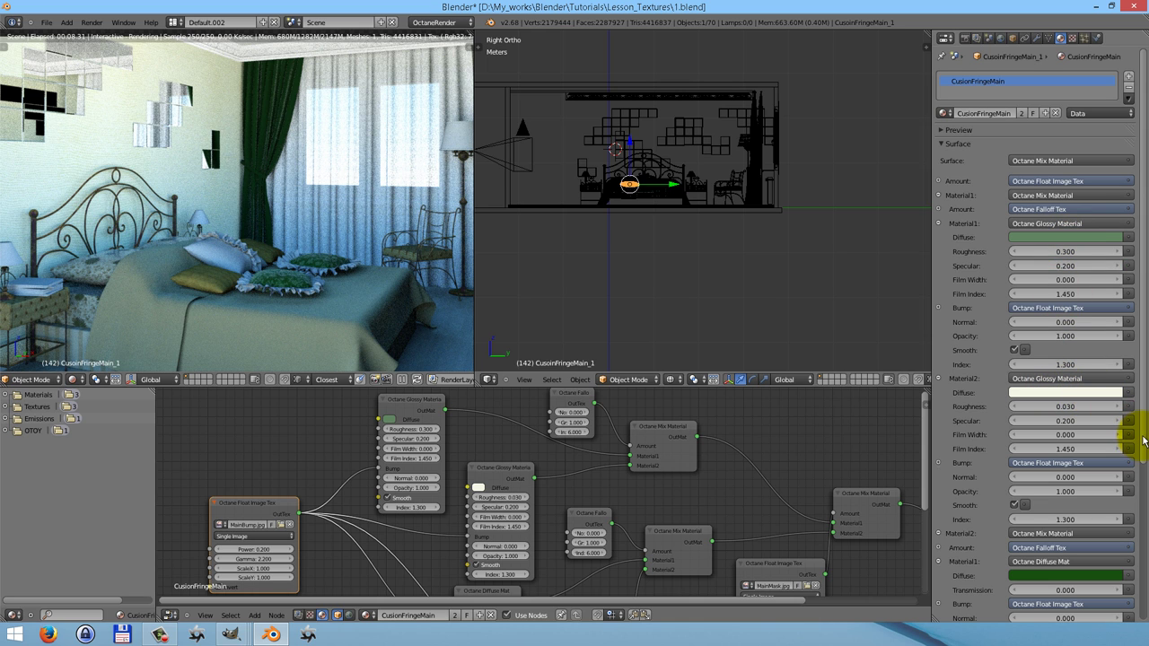
scroll(1140, 485, "down", 4)
scroll(1144, 548, "down", 1)
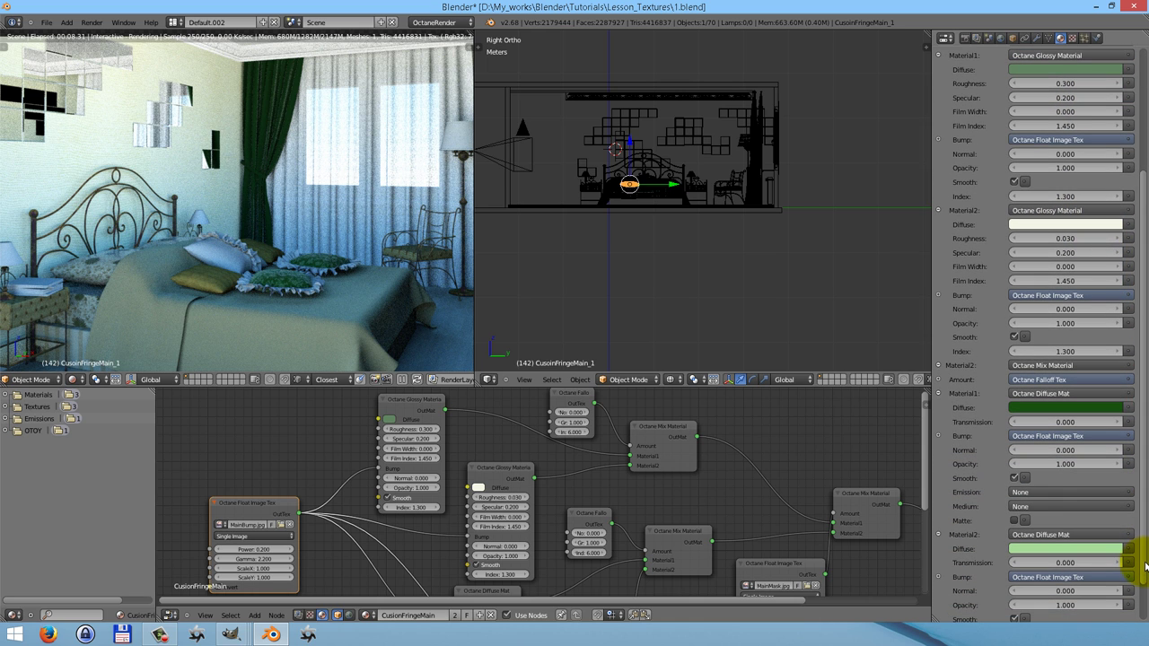
left_click(1062, 548)
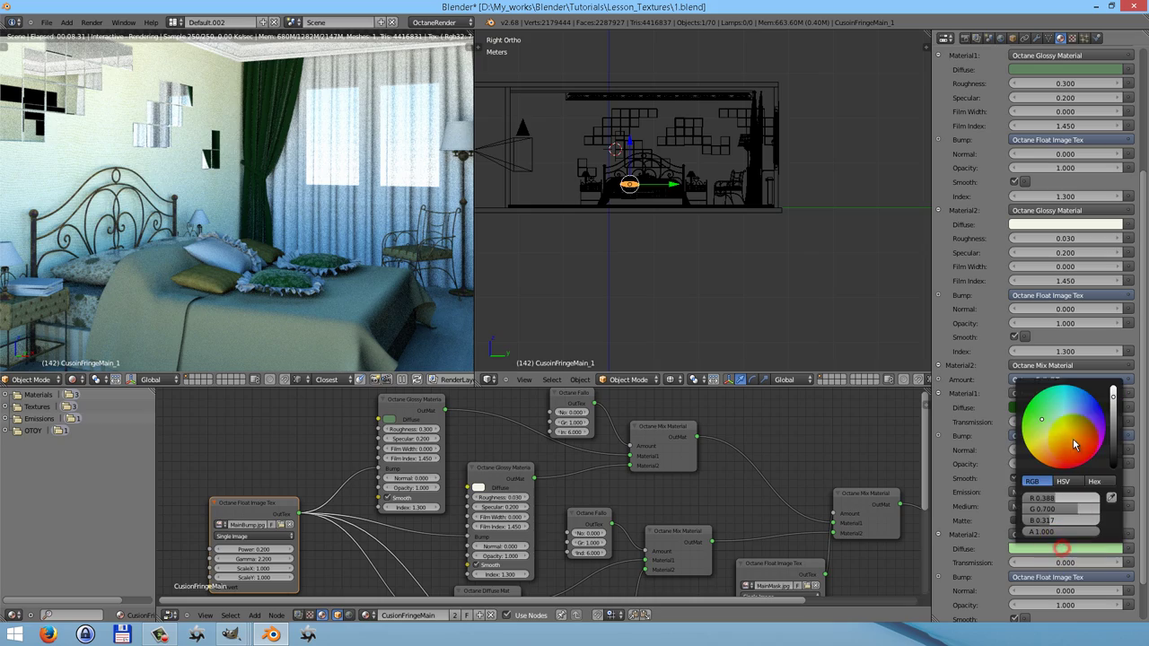
left_click(1048, 425)
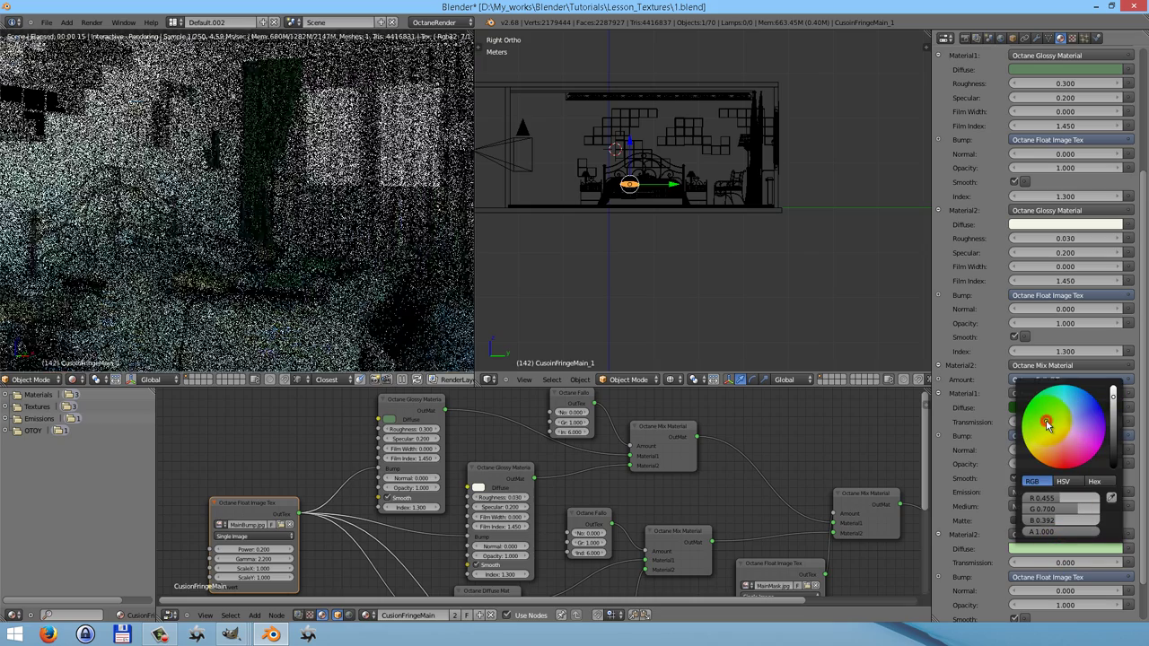
left_click_drag(1113, 406, 1113, 389)
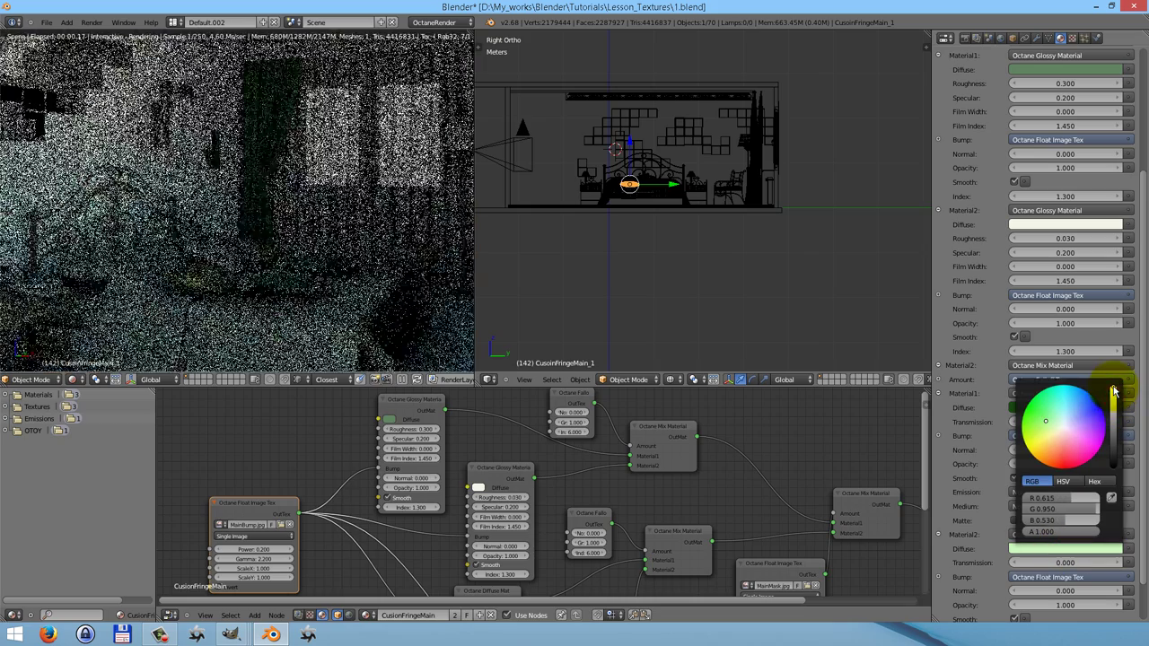
left_click(1050, 424)
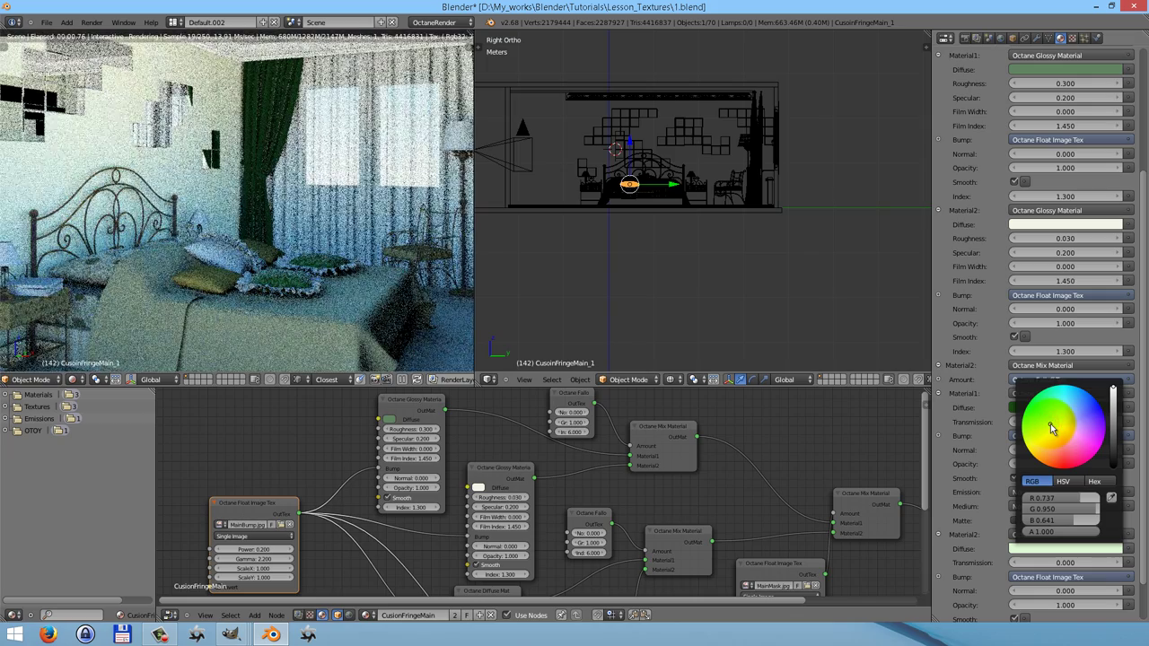
left_click(1054, 424)
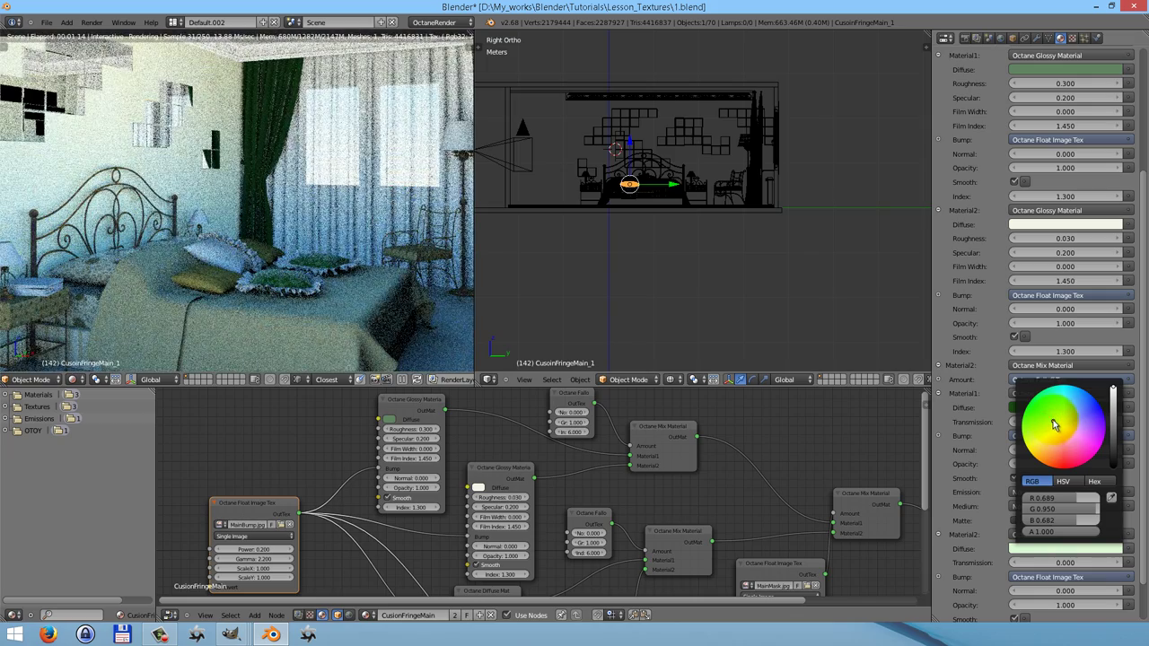
left_click(954, 425)
left_click(565, 416)
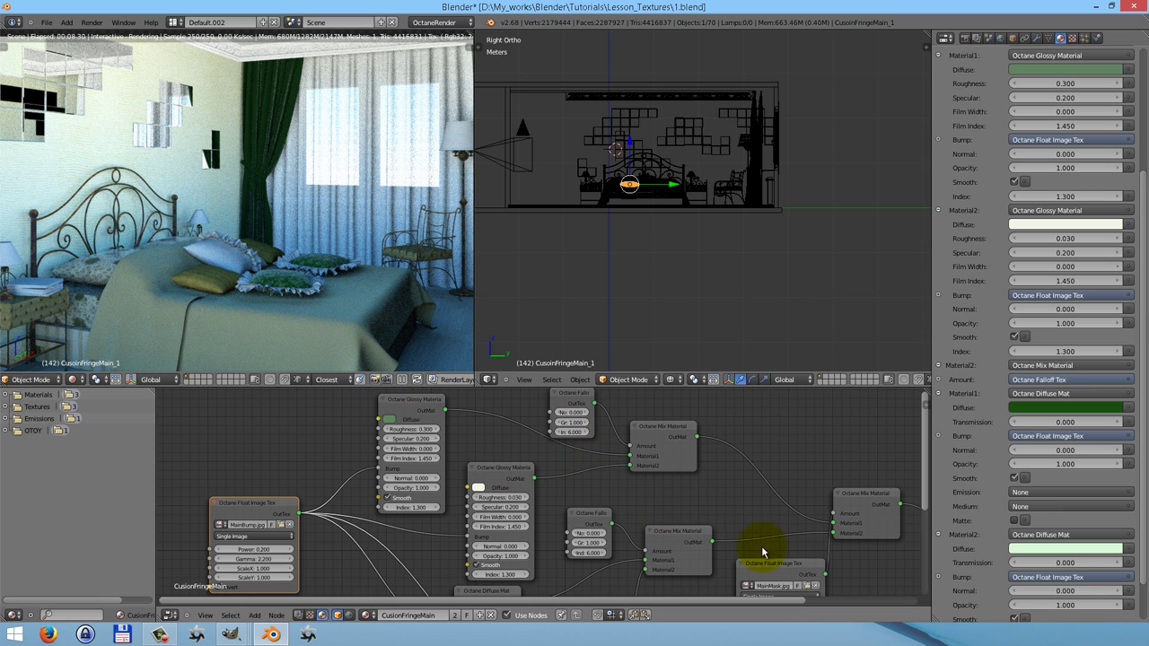
left_click(1056, 550)
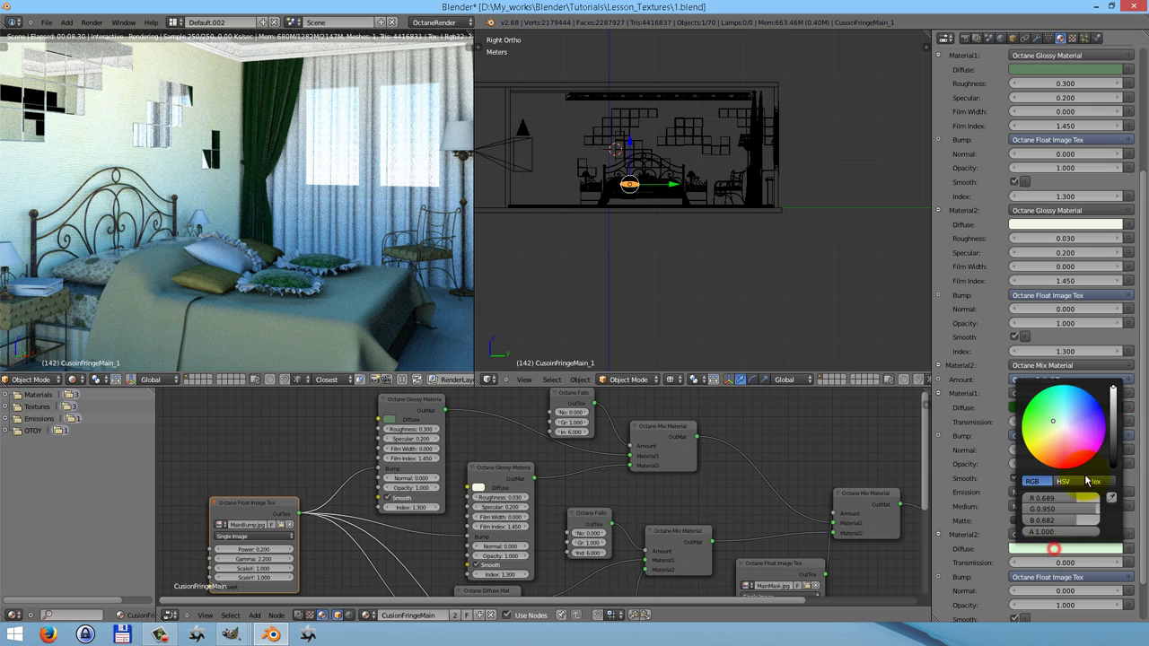
left_click(1057, 429)
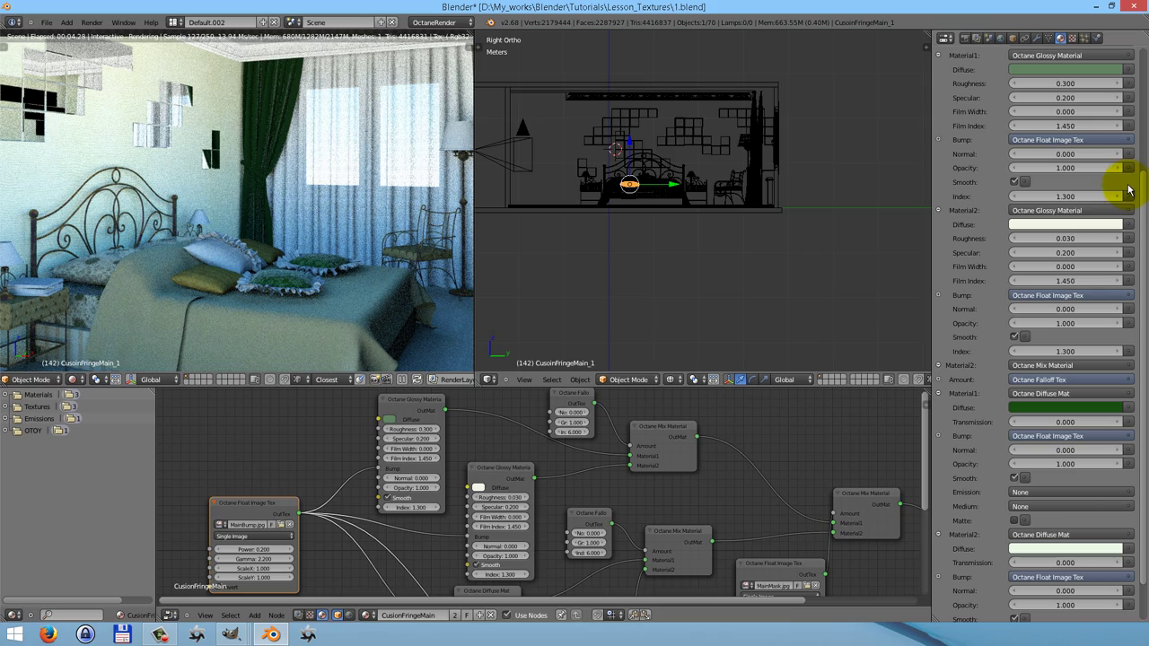
Brighten the first glossy material's green diffuse color to RGB 0.259, 0.525, 0.262.
left_click(1073, 70)
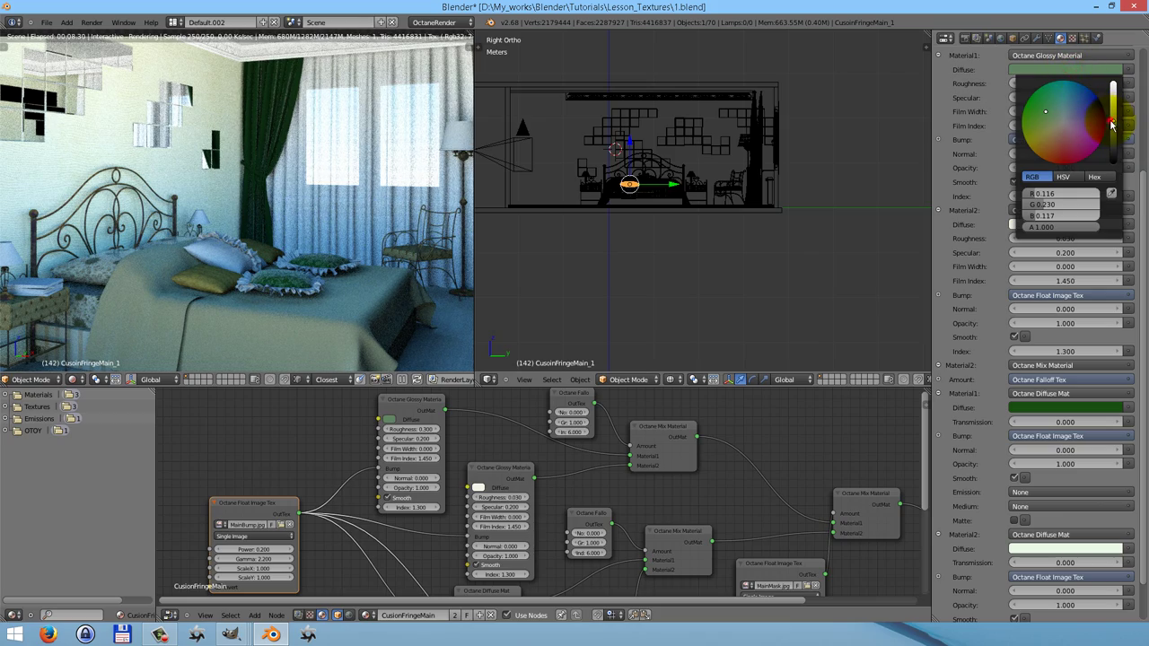
left_click_drag(1111, 124, 1114, 110)
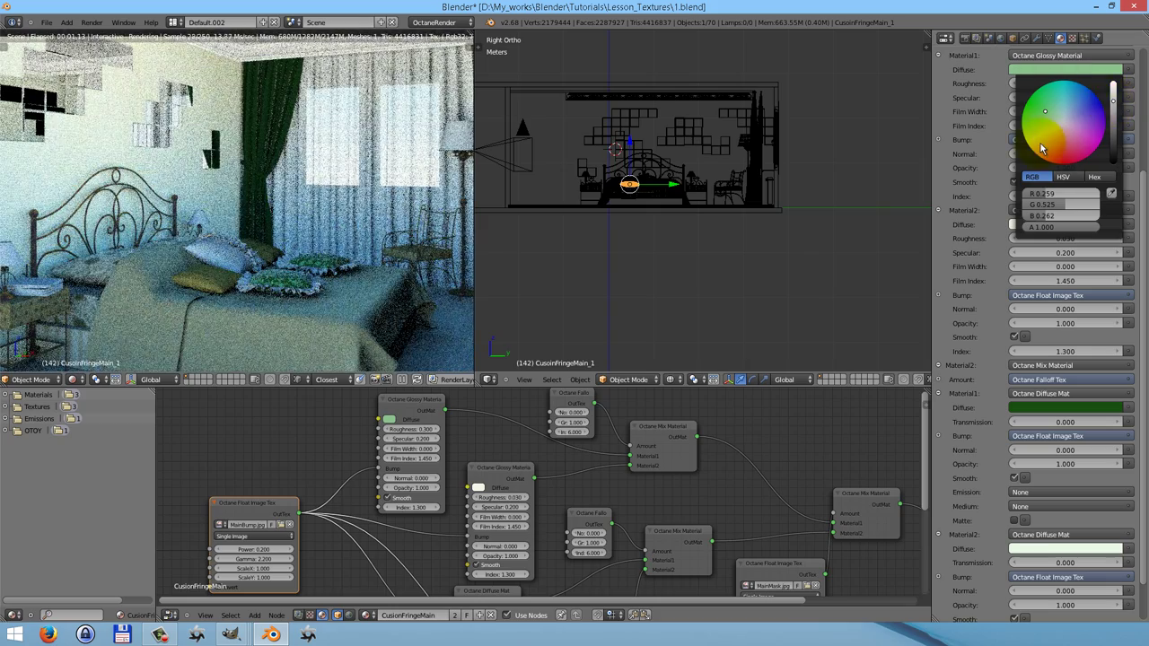
left_click(835, 227)
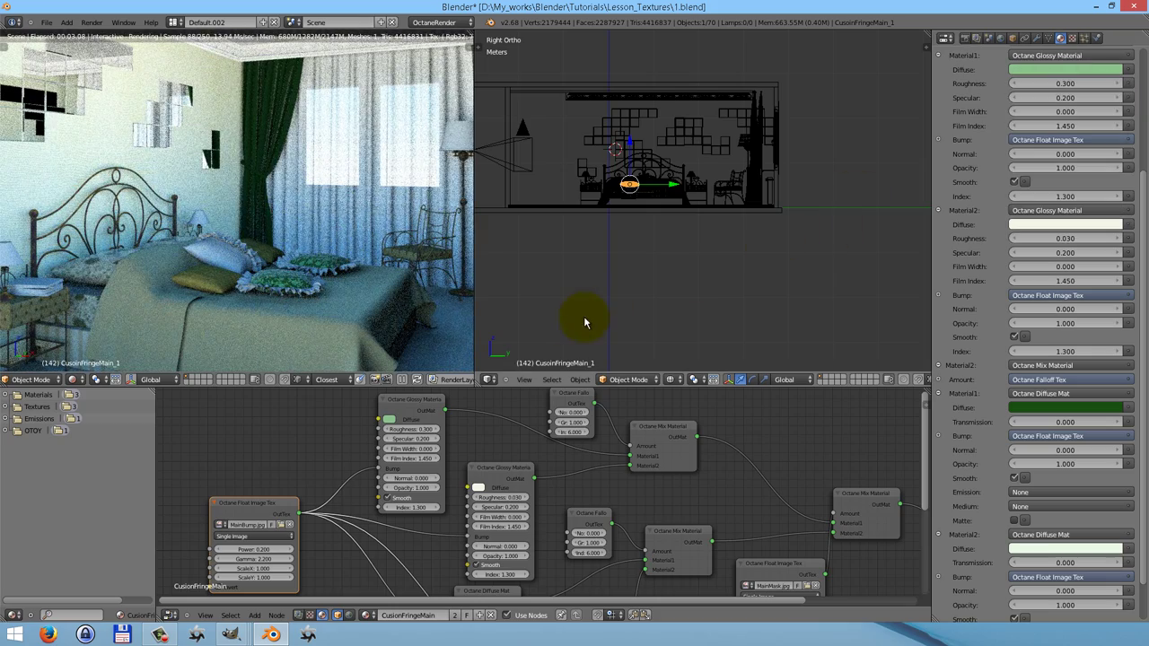
Enable Invert on the CusionFringeMainMask.jpg image texture that drives the outer mix.
left_click_drag(924, 481, 922, 564)
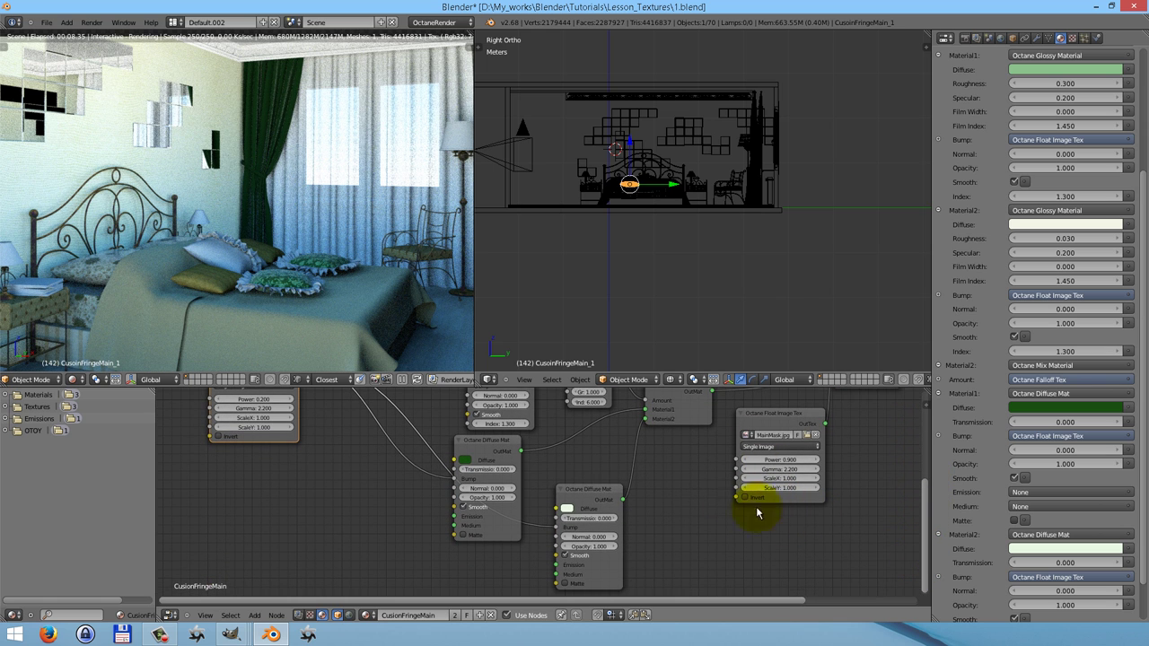
scroll(759, 508, "up", 3)
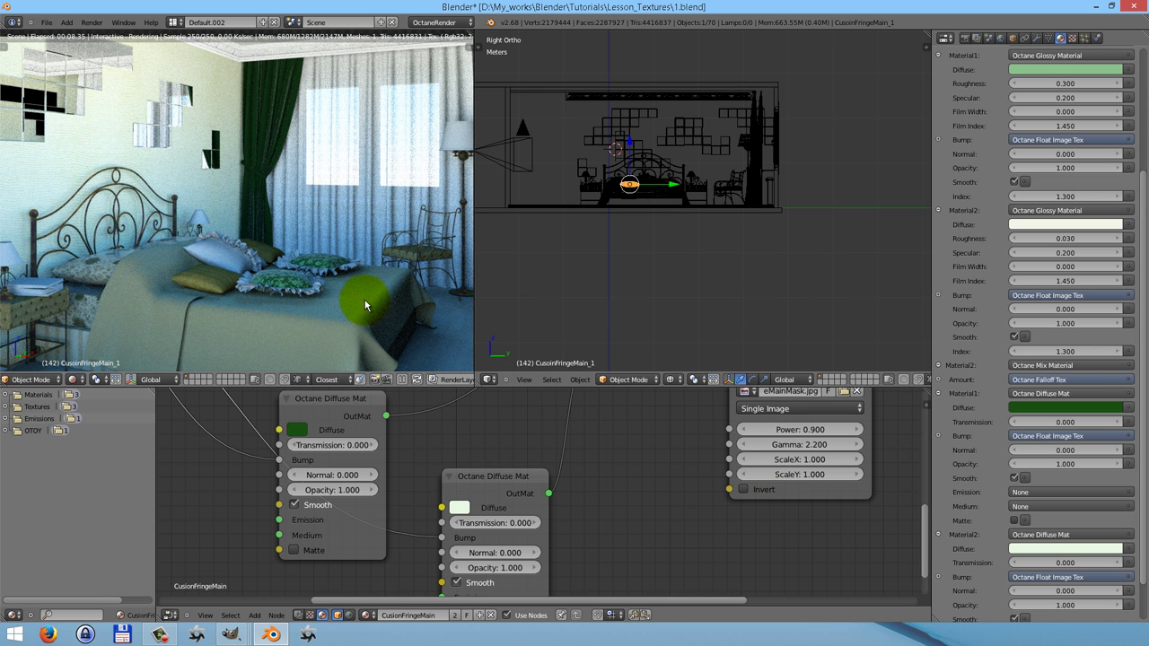
left_click(744, 490)
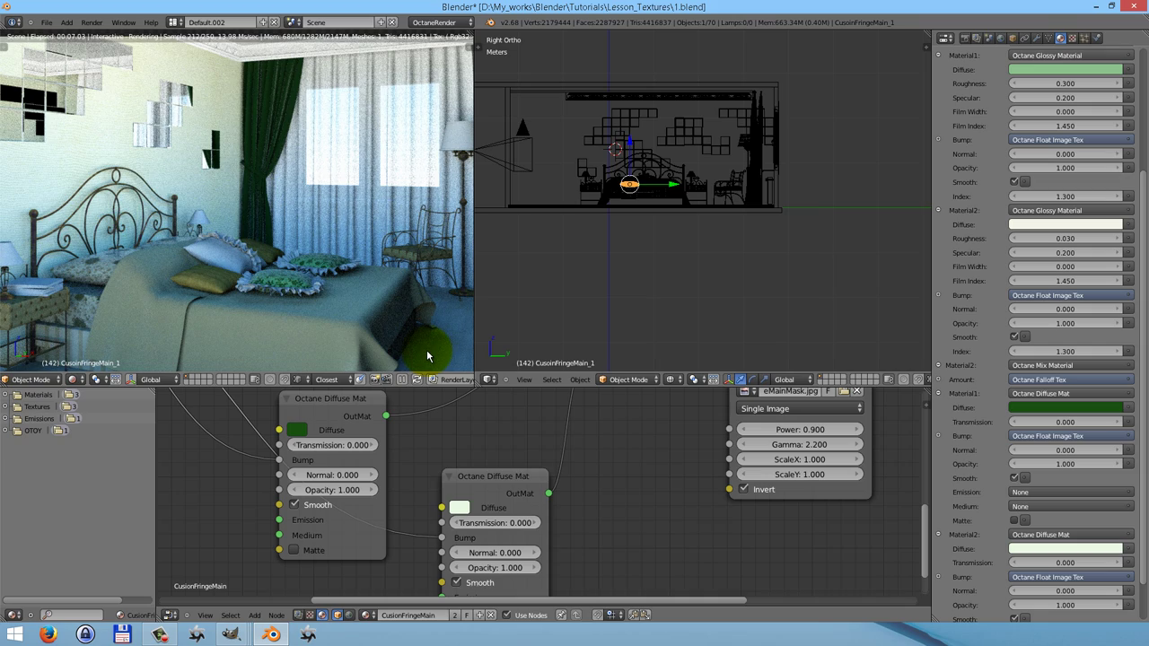
Turn off Invert on the CusionFringeMainMask.jpg image texture.
left_click(742, 490)
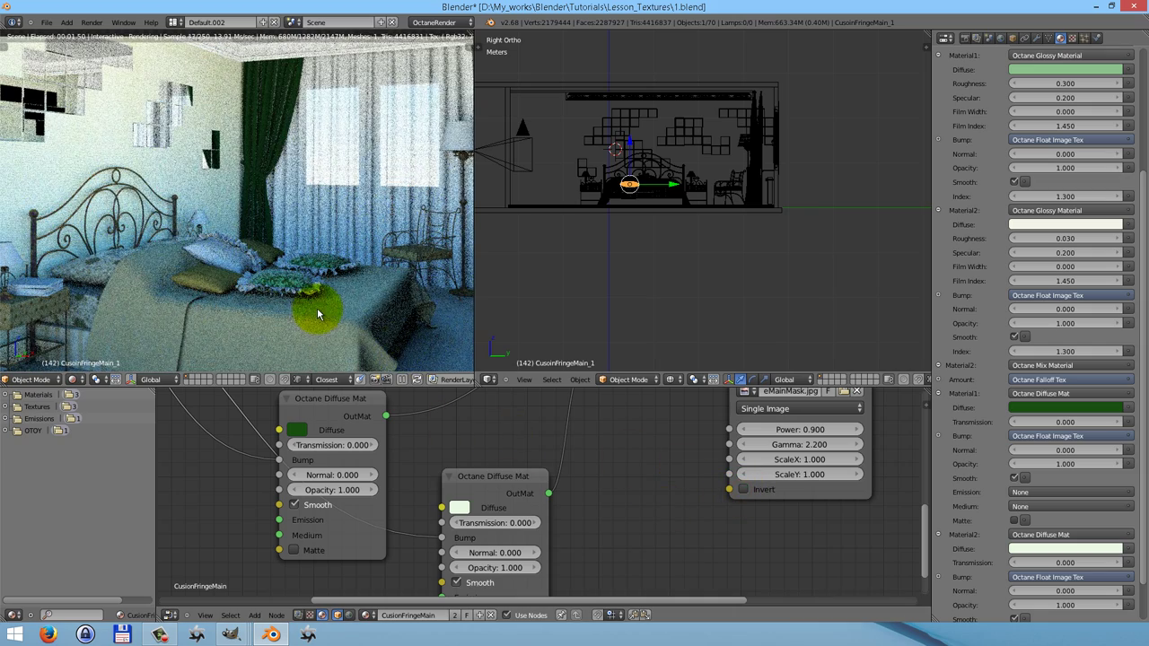
Enable nodes on the cushion's CusionFringe1 material and make its surface an Octane Mix Material of two Octane Diffuse Mats.
right_click(245, 282)
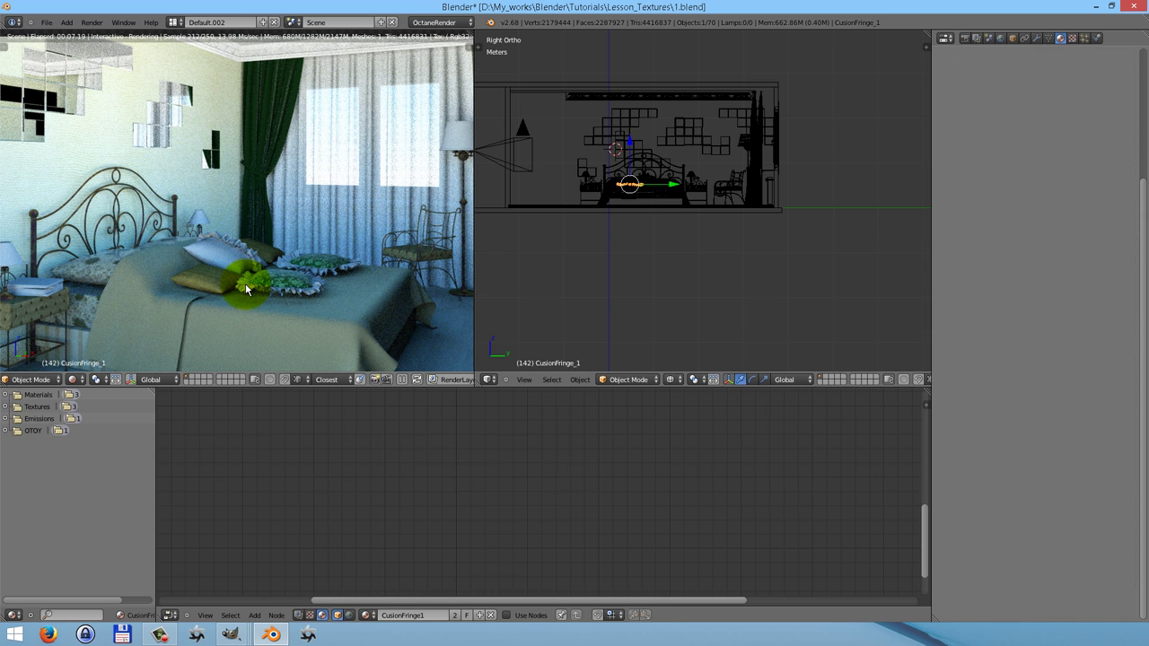
left_click(1099, 158)
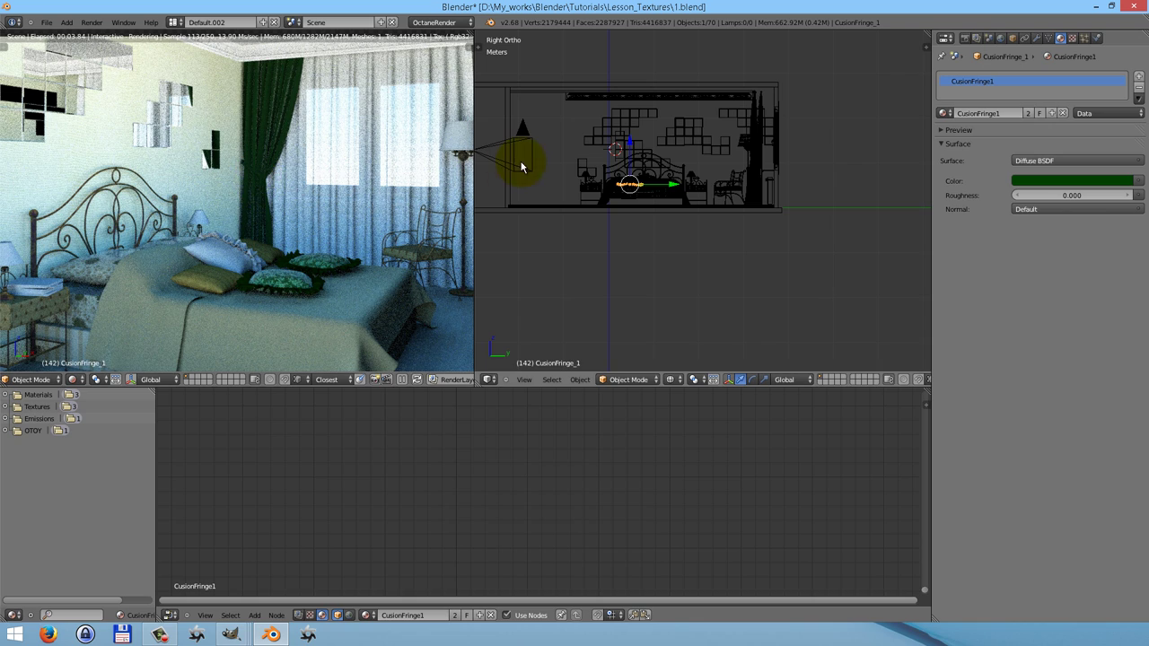
left_click(1057, 160)
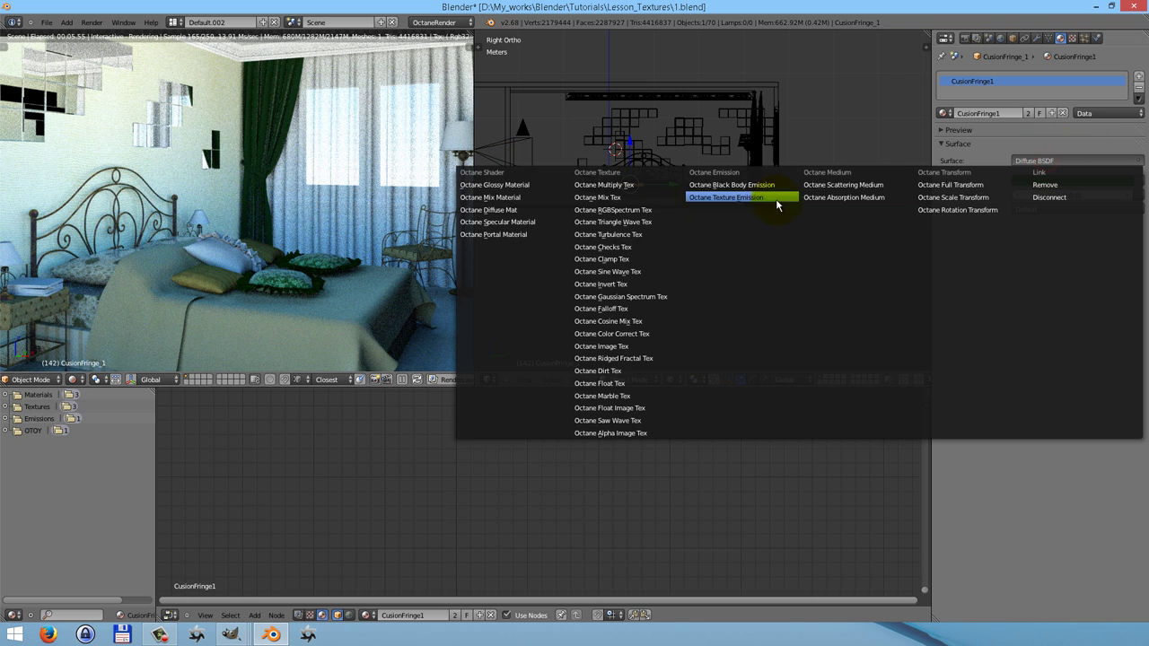
left_click(496, 199)
left_click(1039, 196)
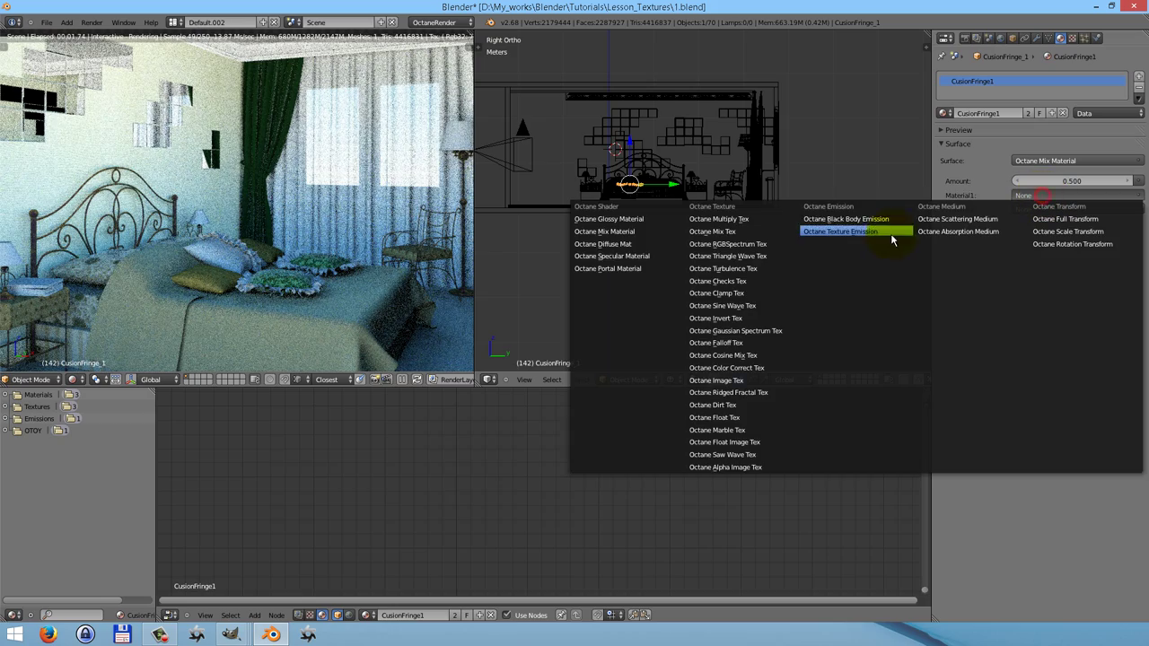
left_click(598, 245)
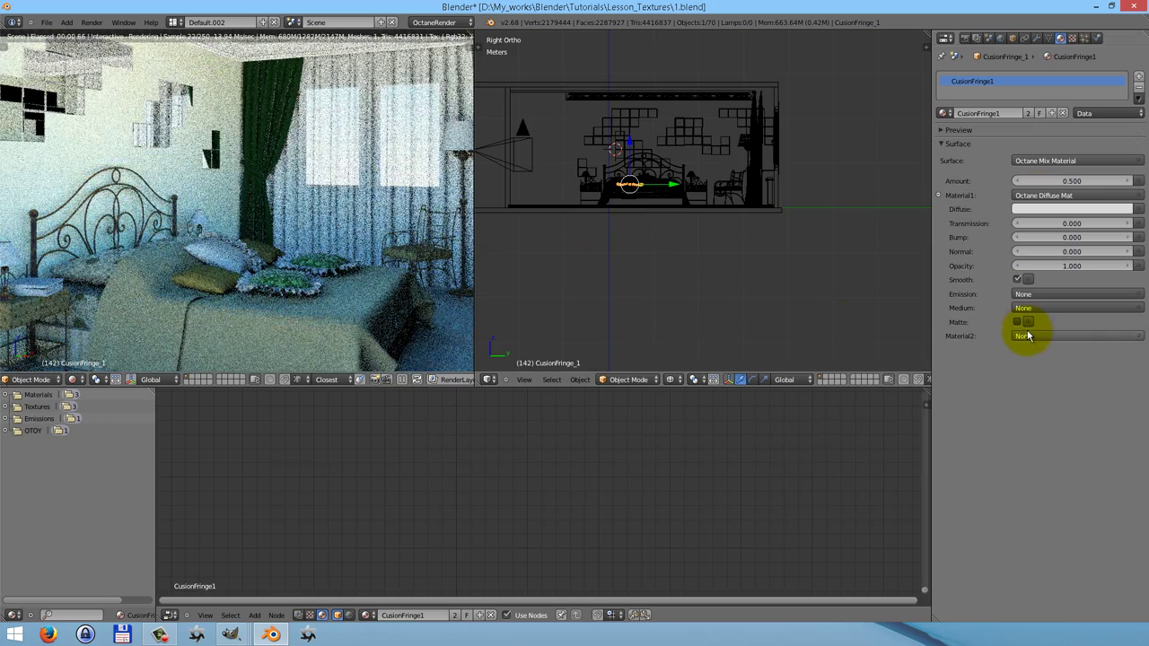
left_click(1026, 335)
left_click(606, 385)
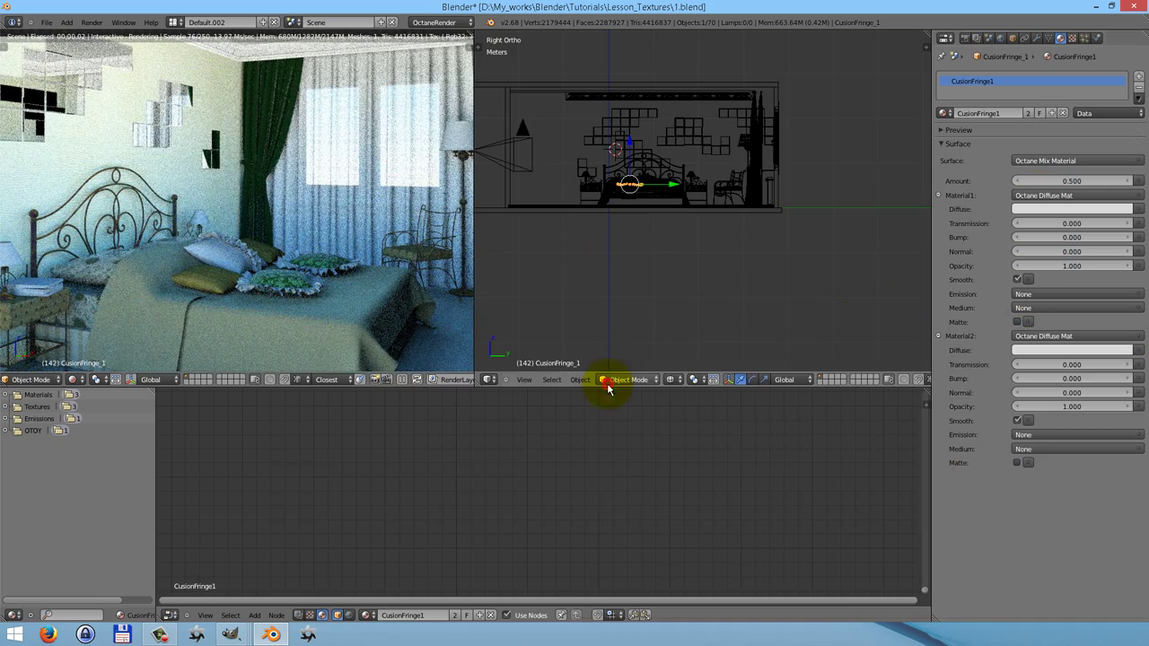
Separate the two overlapping diffuse nodes by placing the Material2 node below the Material1 node.
key("Home")
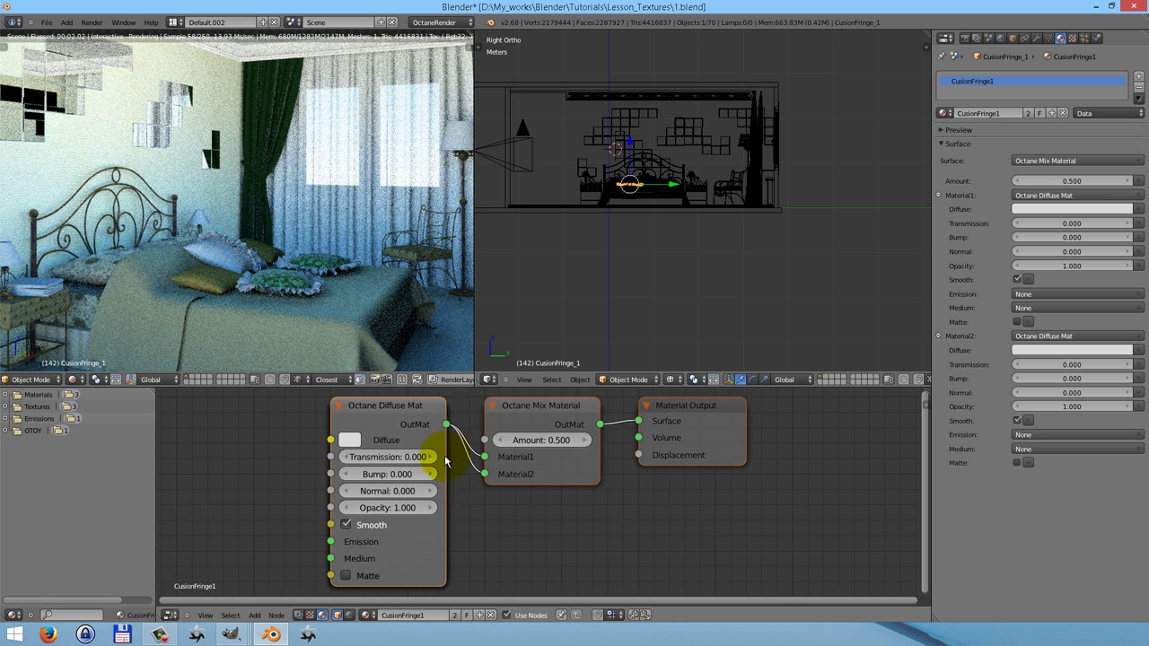
scroll(424, 424, "down", 2)
left_click_drag(422, 425, 418, 544)
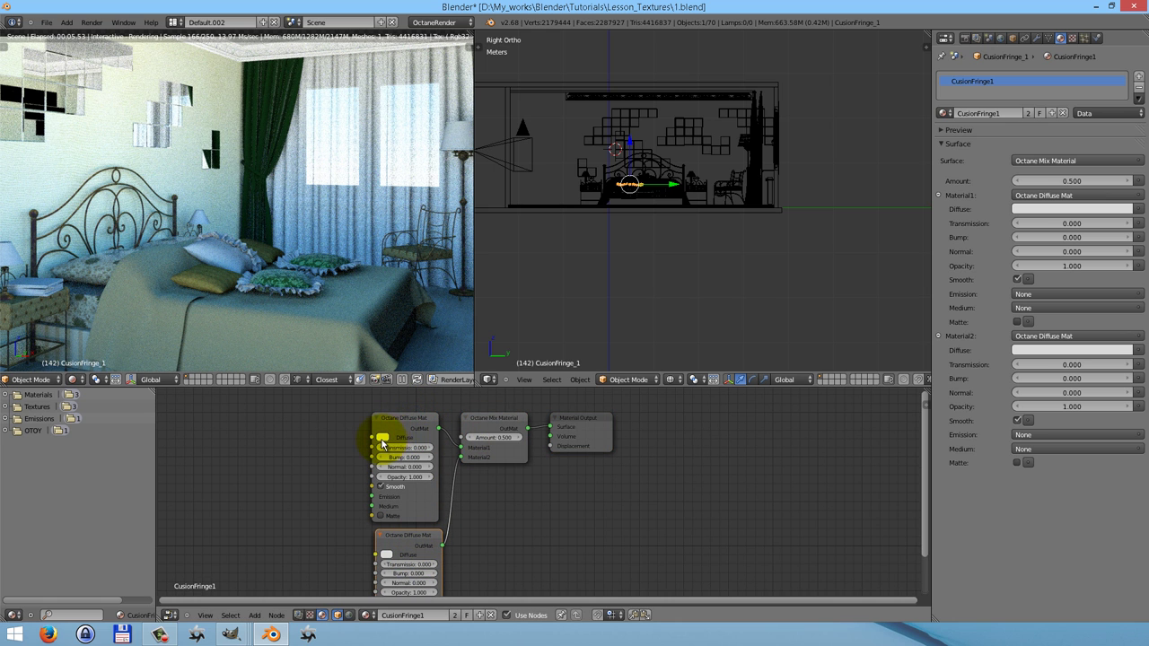
Color the fringe's first diffuse material a saturated dark green and its second diffuse material a pale green.
left_click(383, 438)
left_click(392, 329)
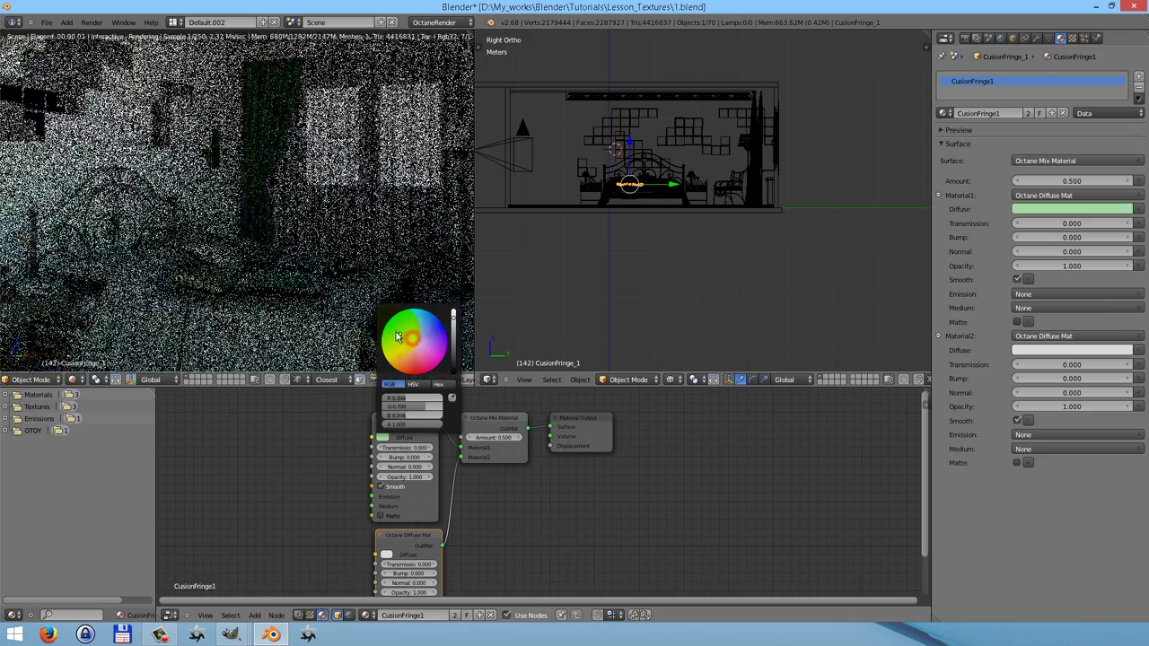
left_click_drag(454, 325, 453, 366)
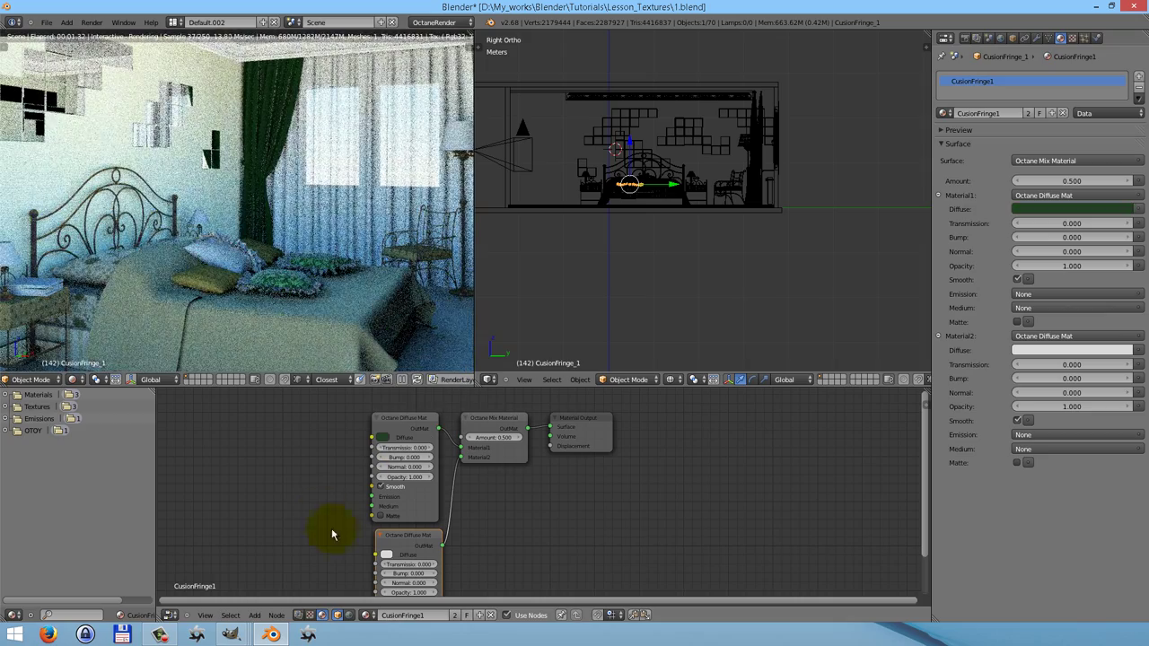
left_click(387, 558)
left_click(410, 455)
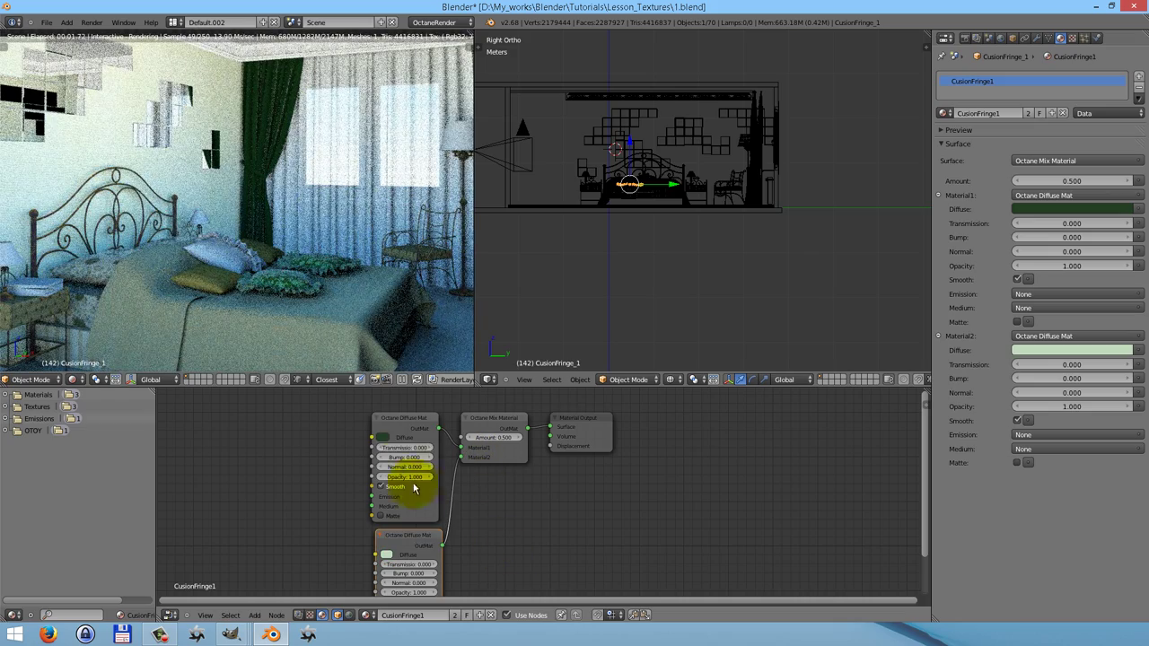
left_click(383, 438)
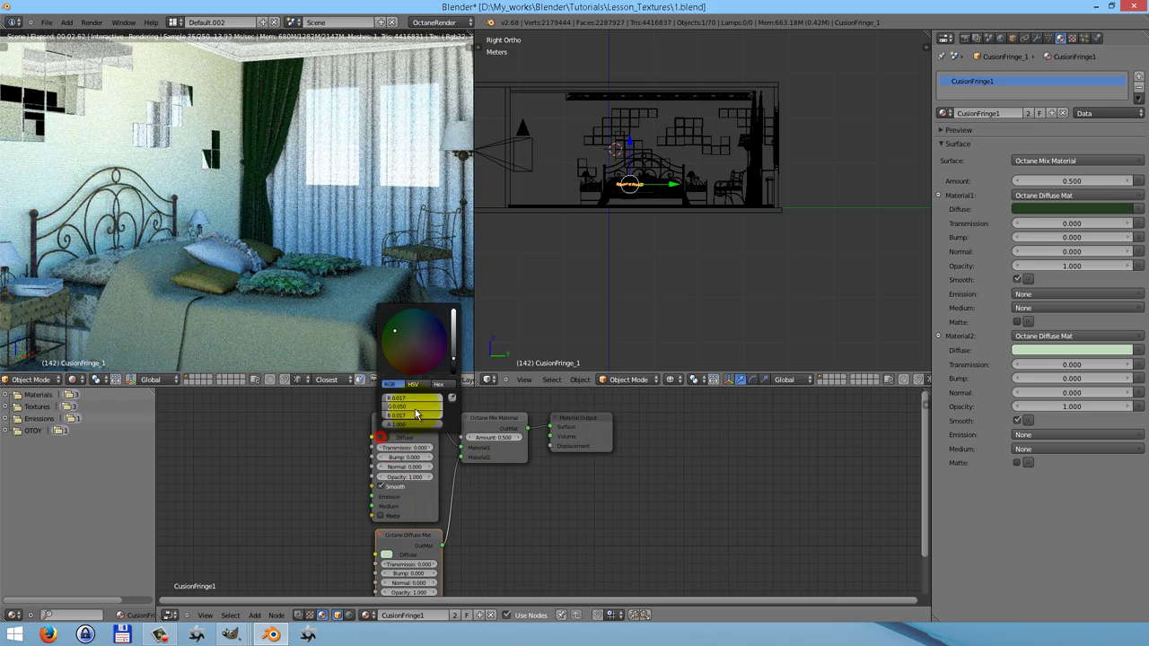
left_click(390, 332)
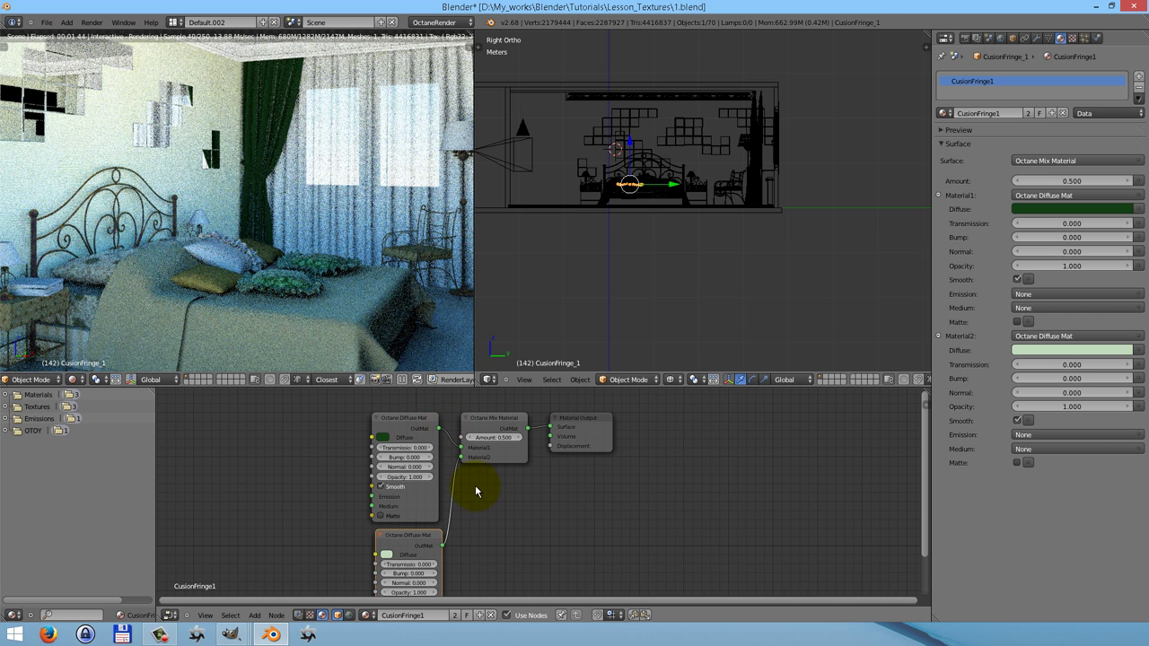
Space out the mix and output nodes, and connect a new Octane Falloff Tex to the fringe mix's Amount.
left_click_drag(586, 418, 731, 449)
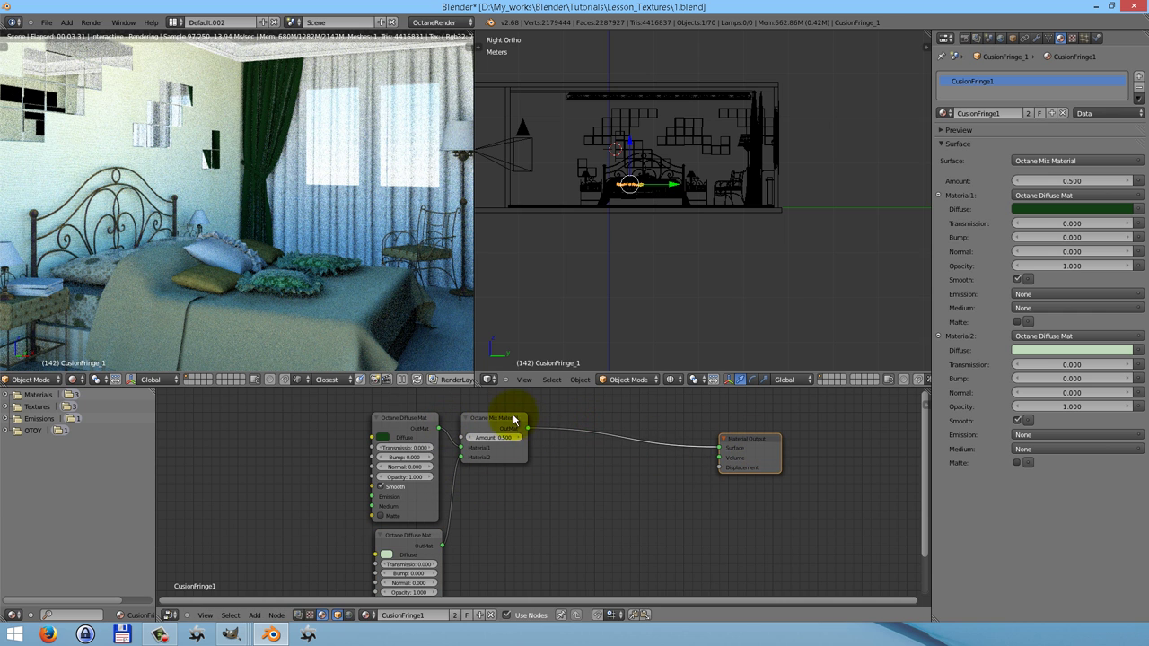
left_click_drag(512, 418, 689, 472)
key("shift+a")
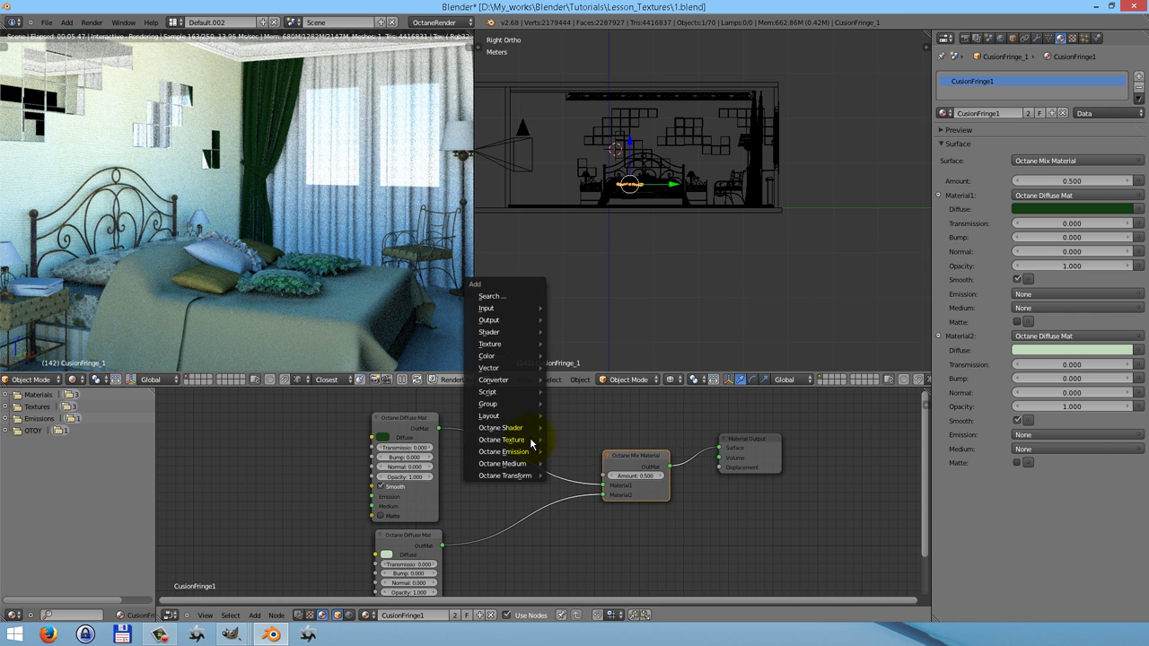
mouse_move(512, 439)
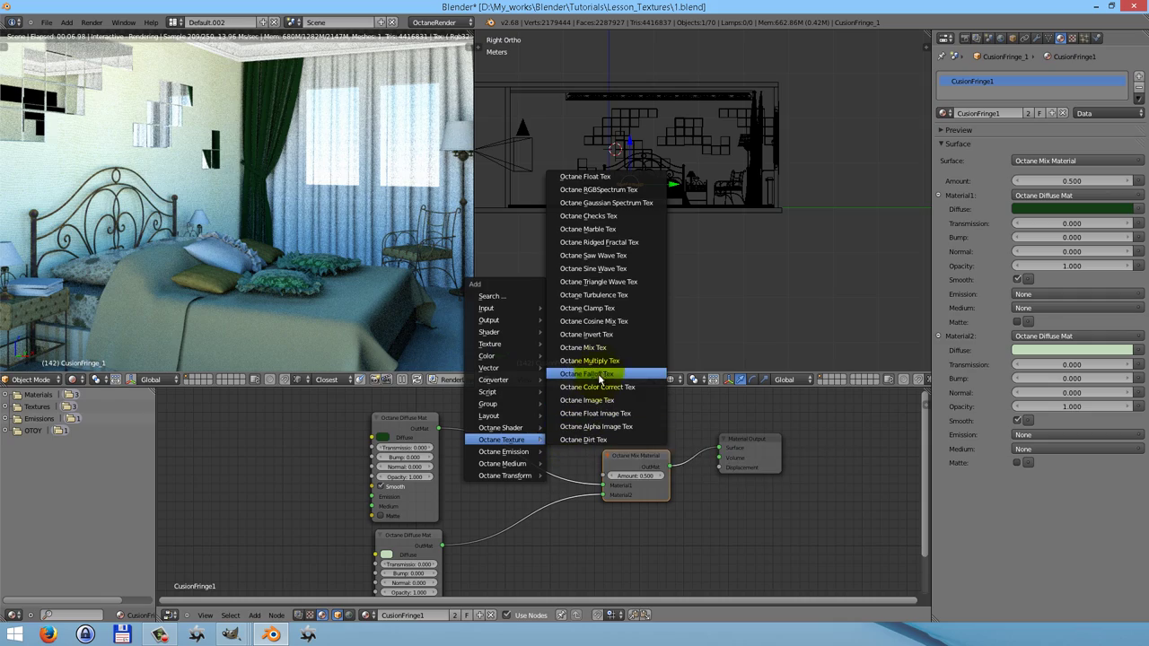
left_click(598, 375)
left_click(531, 413)
left_click_drag(563, 417, 602, 476)
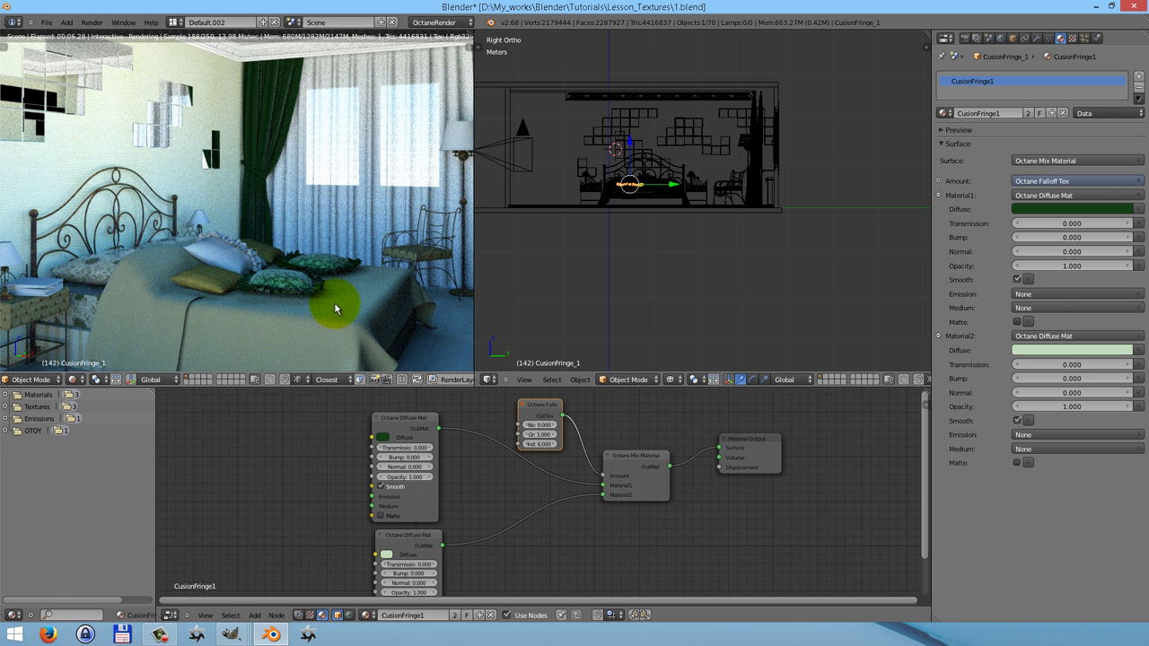
Enable nodes on the white cushion's CusionDecorMain material and make its surface an Octane Mix Material of two Octane Diffuse Mats.
right_click(234, 258)
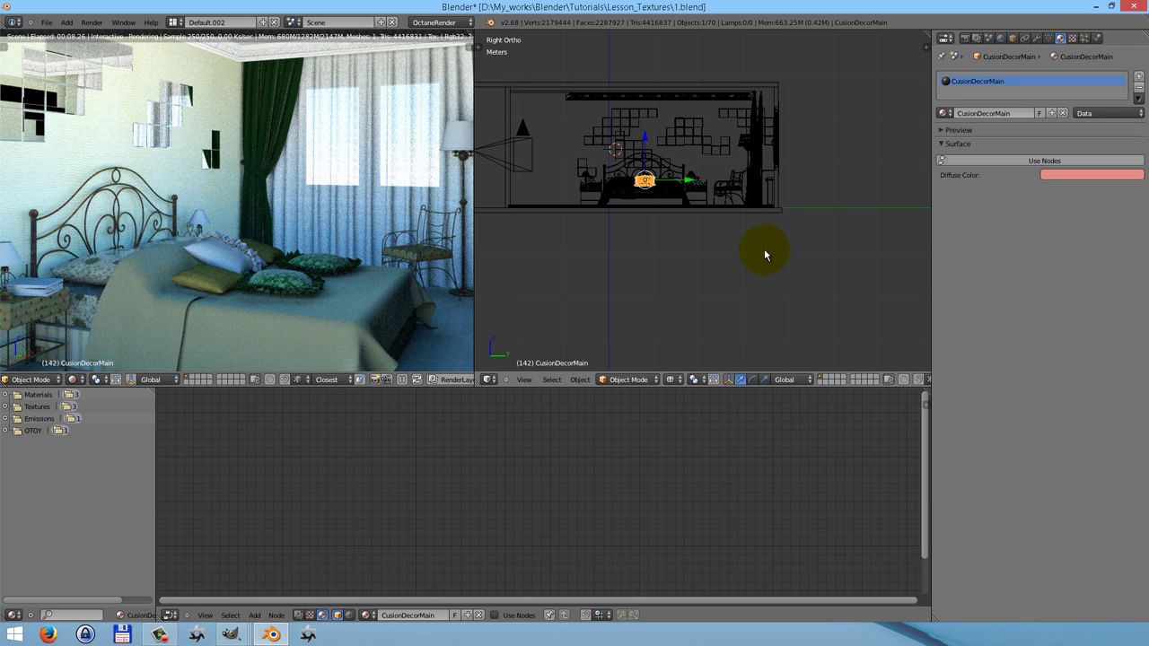
left_click(1003, 165)
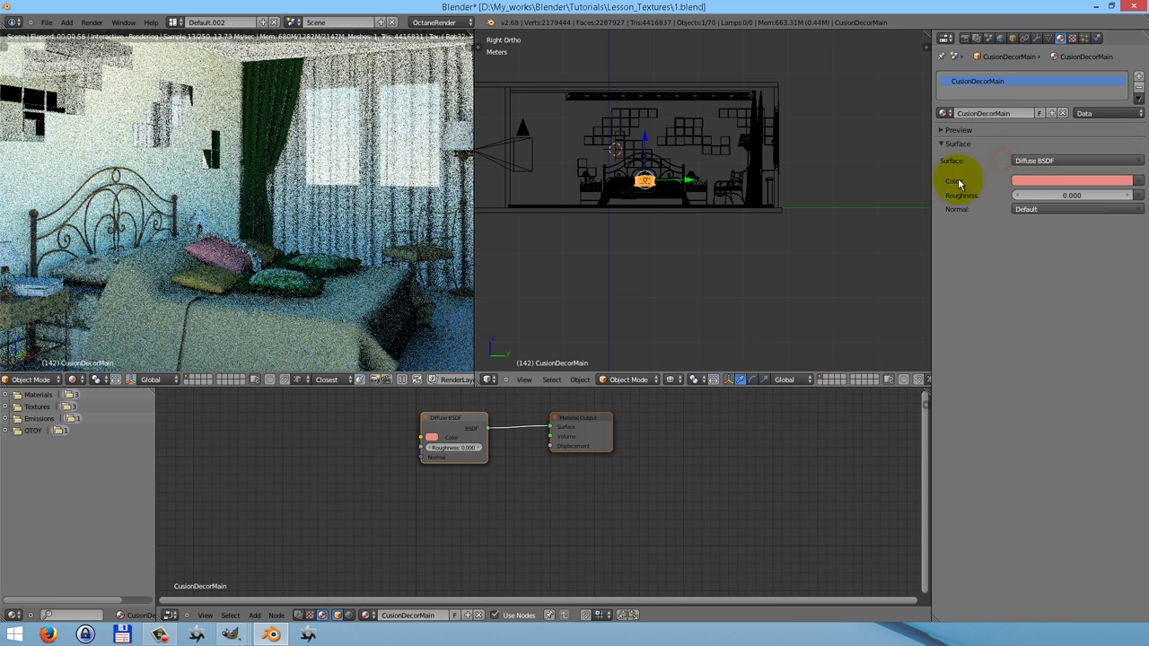
left_click(1031, 159)
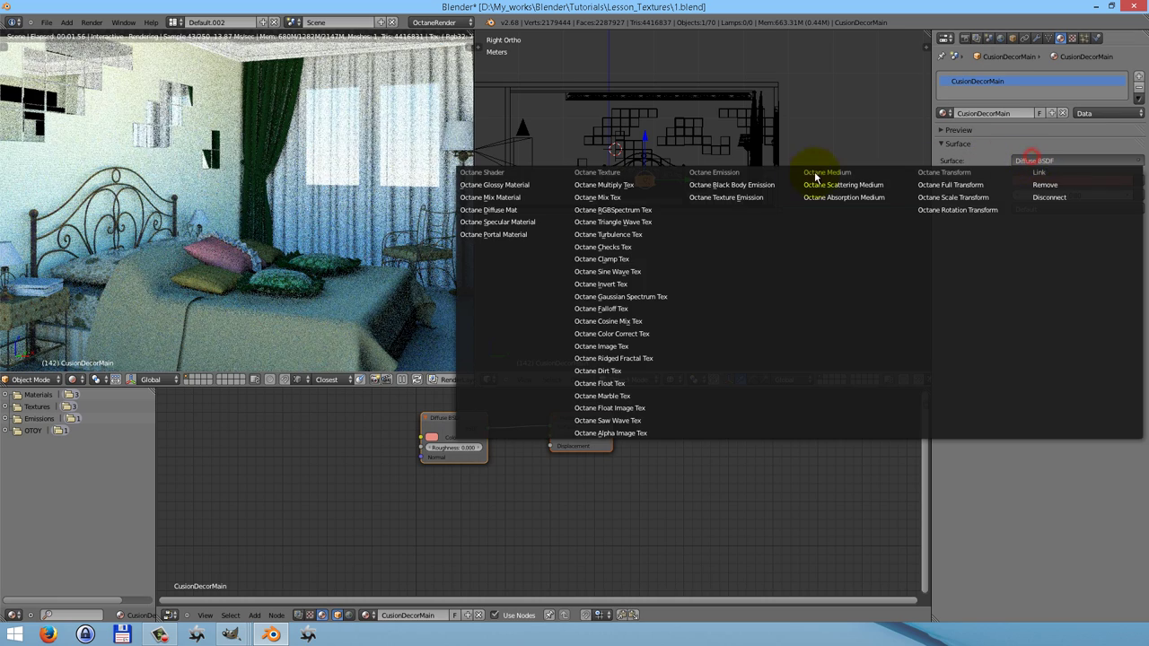
left_click(503, 196)
left_click(1022, 195)
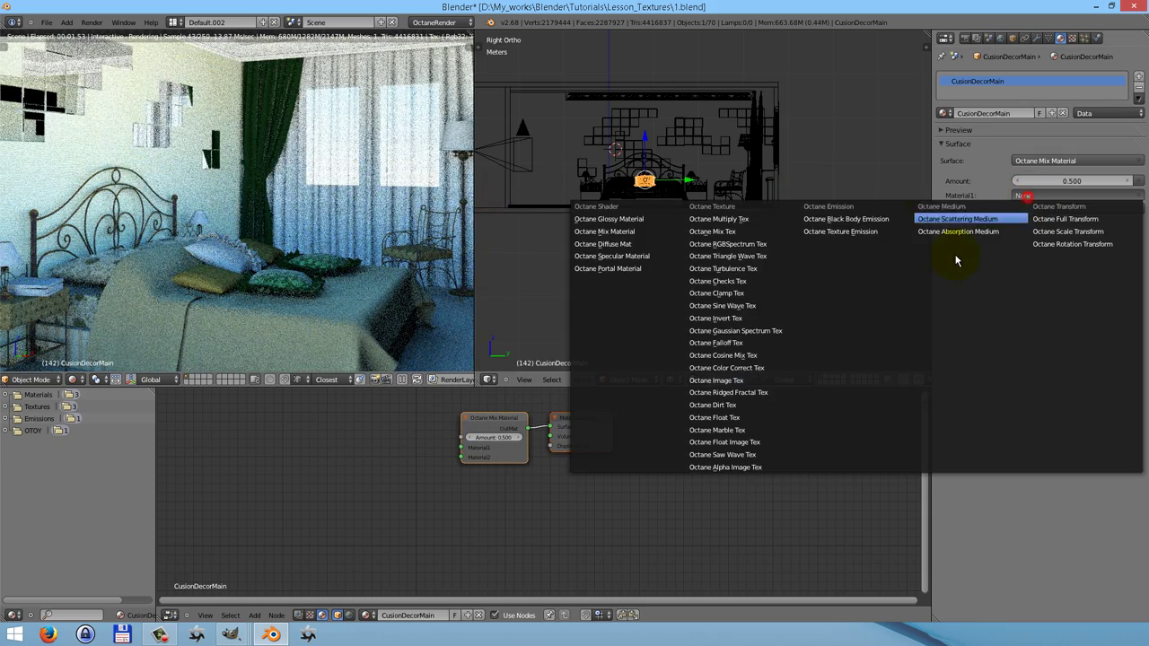
left_click(608, 243)
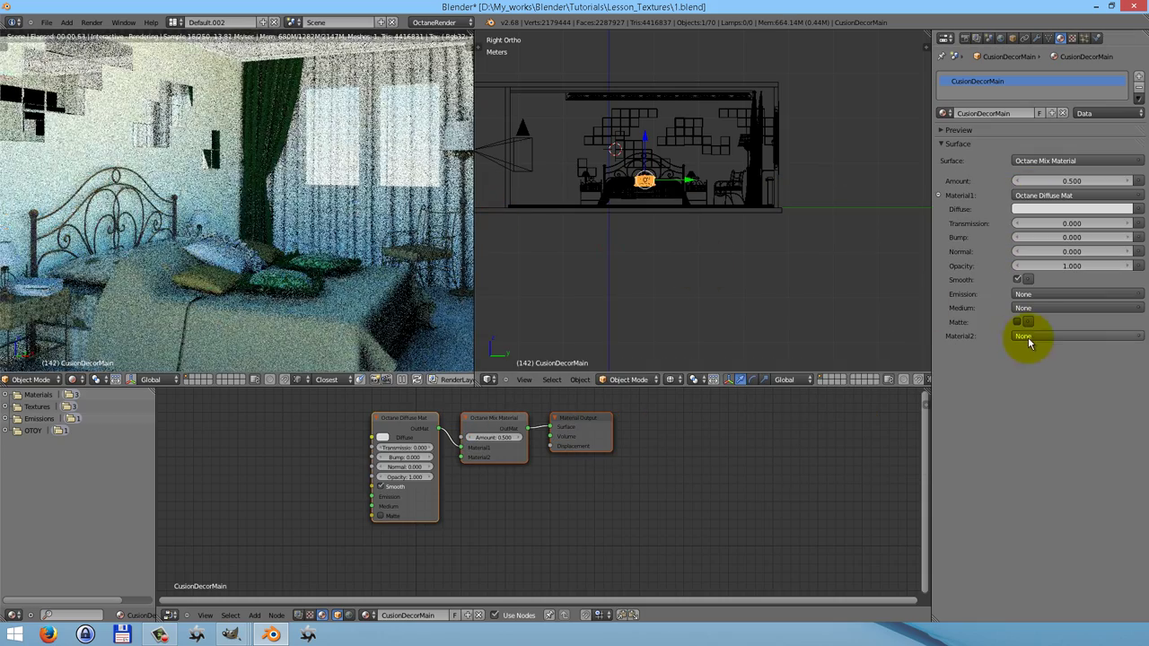
left_click(1034, 336)
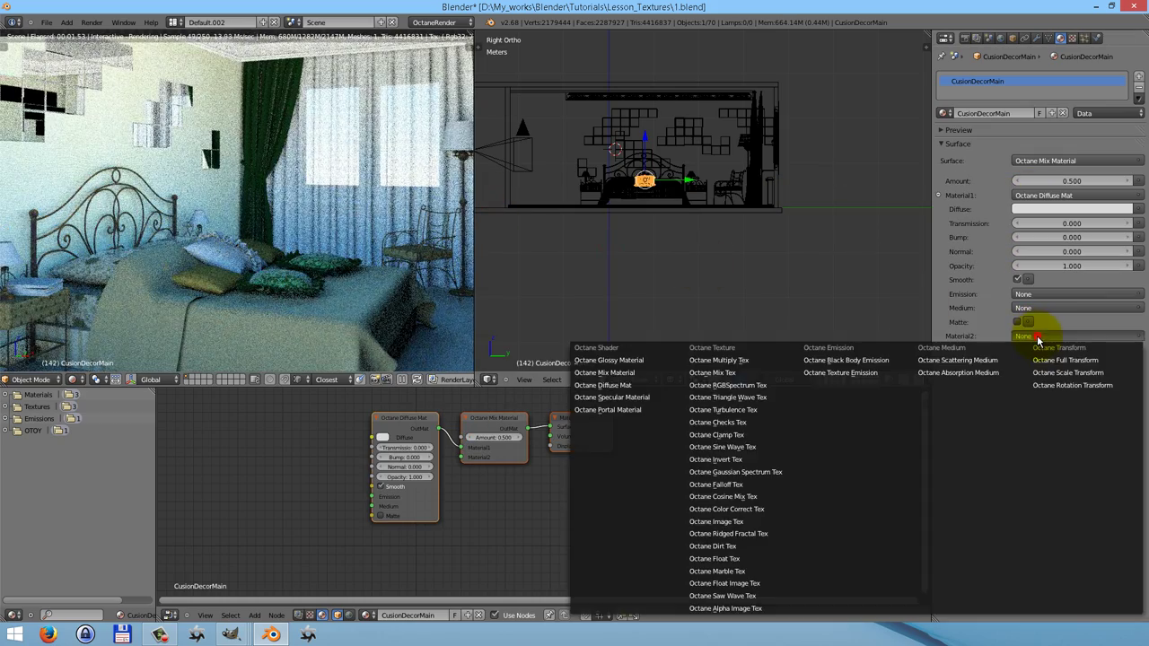
left_click(614, 385)
Spread out the CusionDecorMain nodes, with the second diffuse below the first and the mix and output farther along.
left_click_drag(422, 436, 417, 559)
left_click_drag(592, 430, 780, 460)
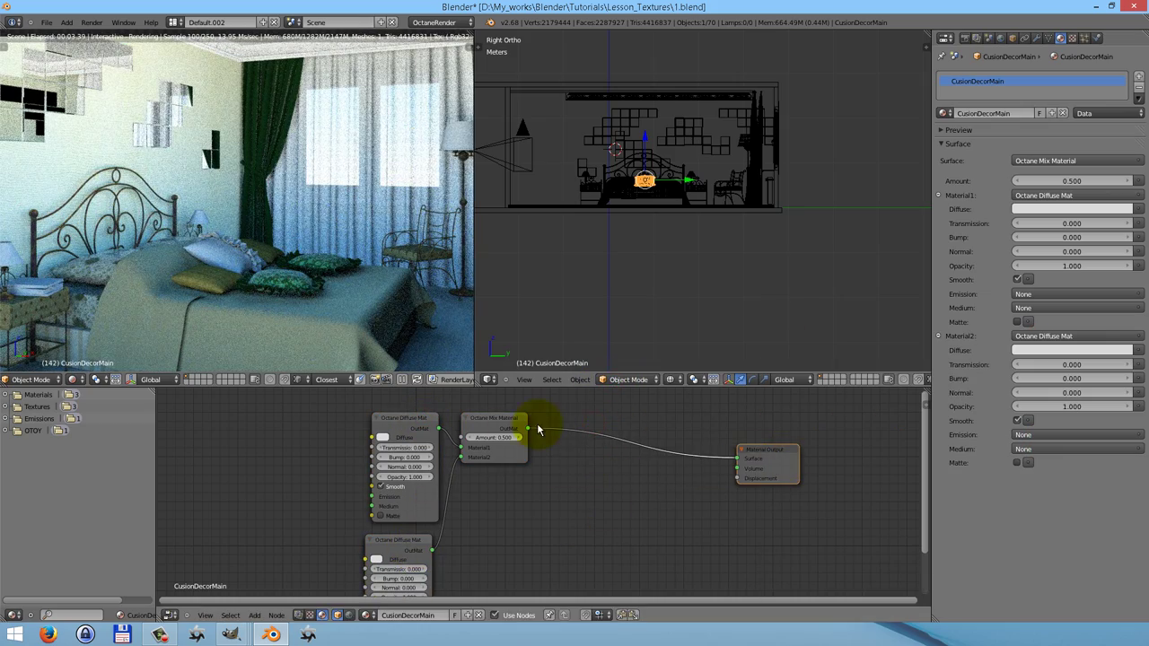
left_click_drag(488, 422, 615, 478)
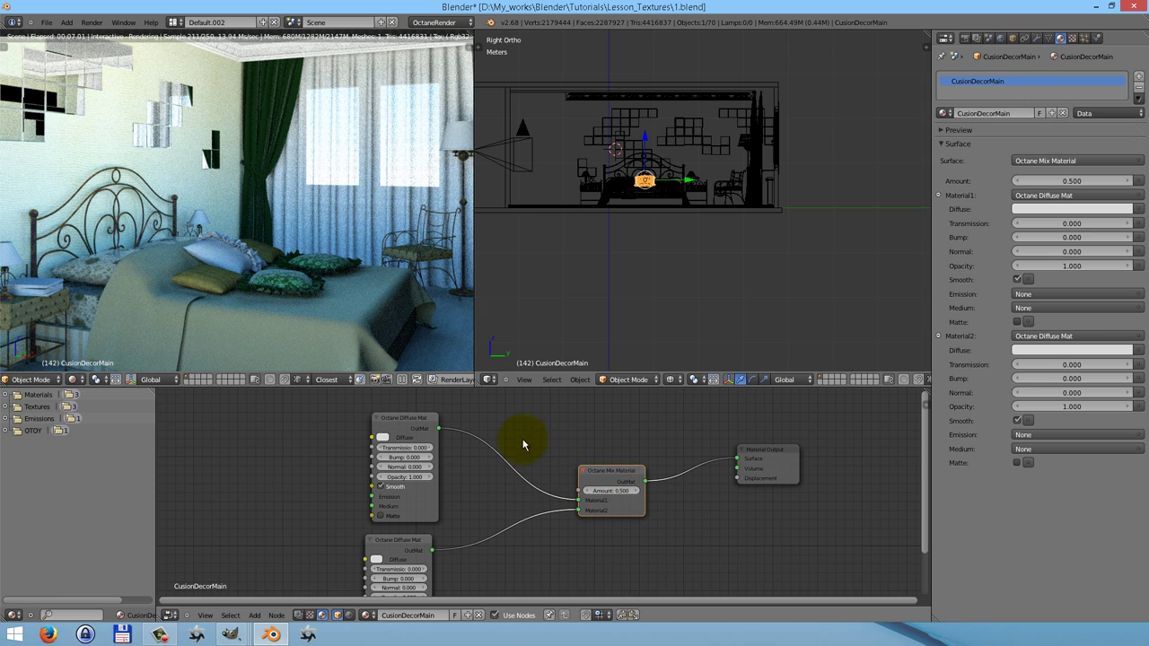
Drive the CusionDecorMain mix's Amount with a new Octane Falloff Tex whose index is set to 5.000.
key("shift+a")
mouse_move(507, 436)
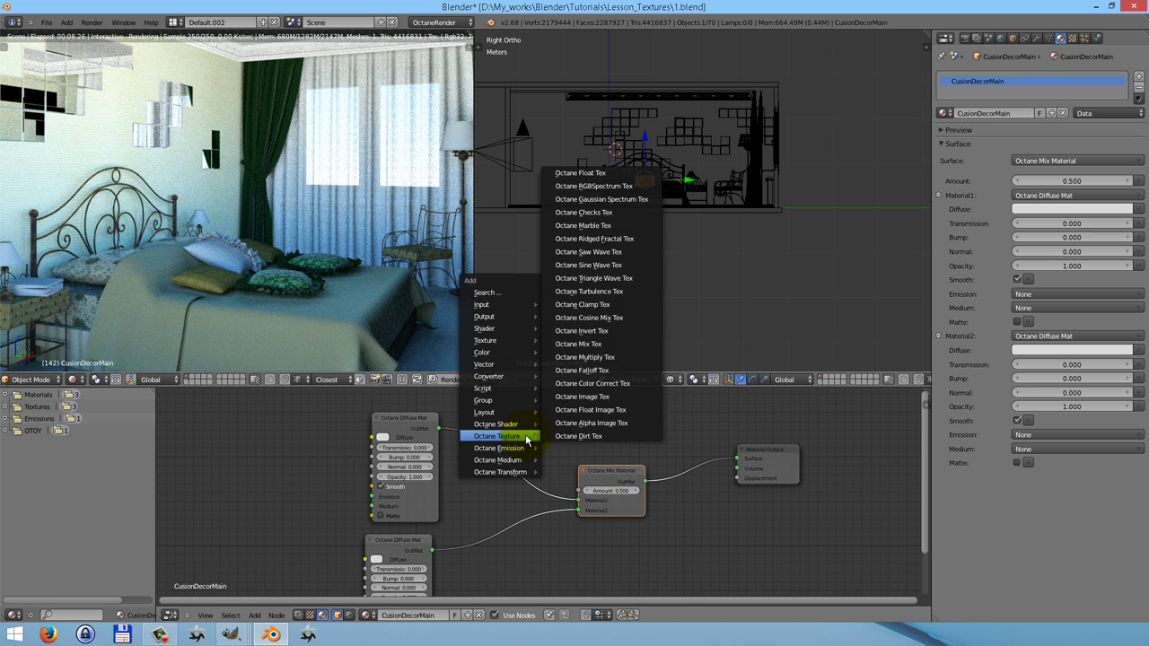
left_click(590, 371)
left_click(512, 388)
left_click_drag(555, 407, 580, 491)
left_click_drag(641, 469, 698, 465)
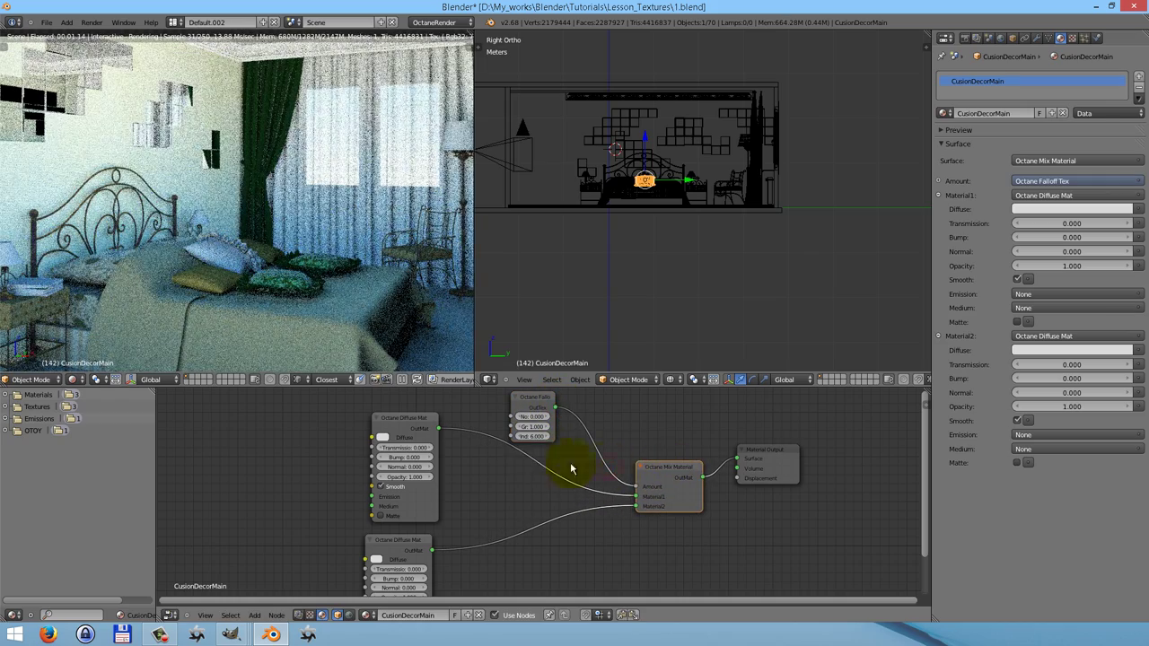
left_click(530, 437)
type("5")
key("Return")
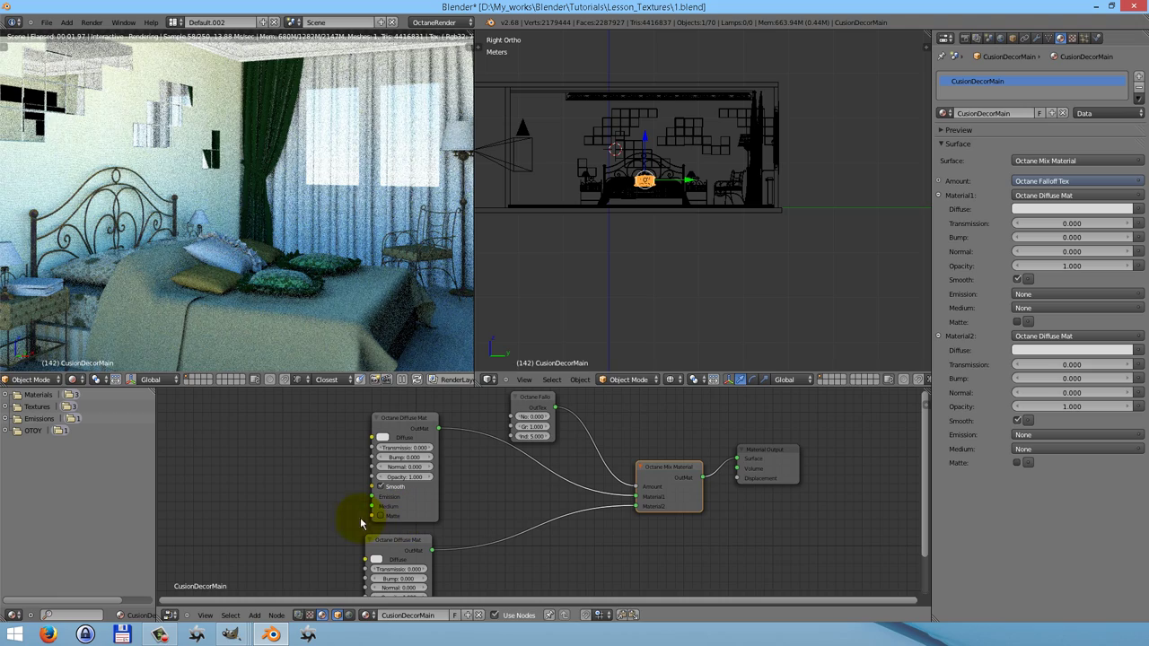
Add an Octane Image Tex beside the first diffuse node and load CusionDecorBody.jpg into it.
key("shift+a")
mouse_move(204, 476)
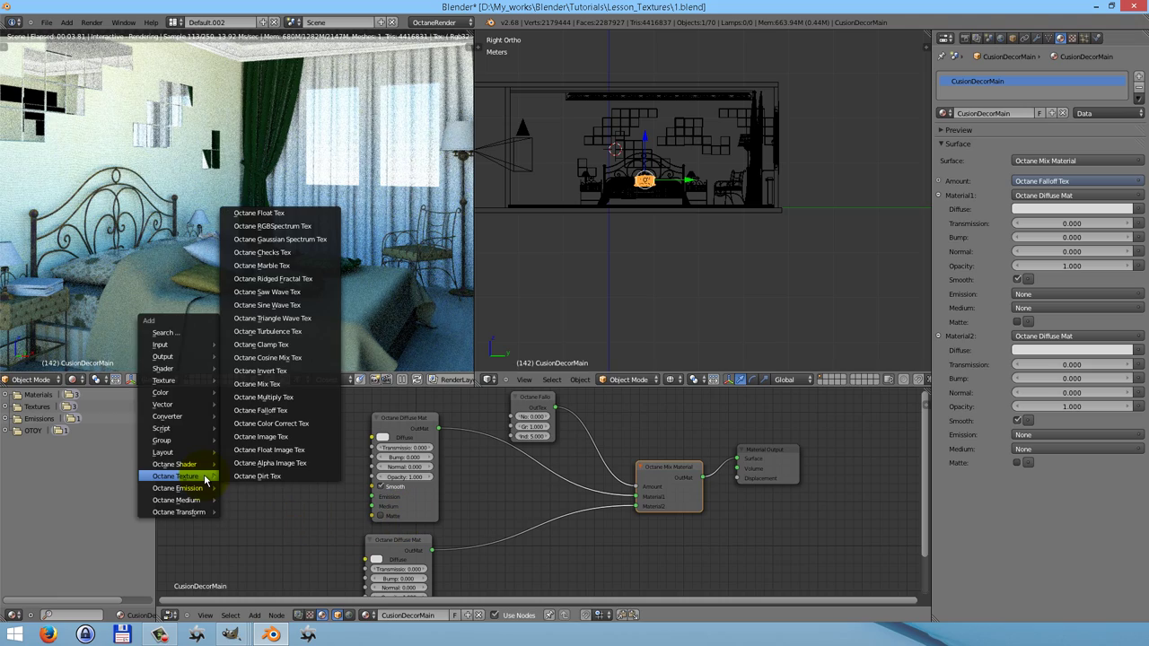
left_click(287, 437)
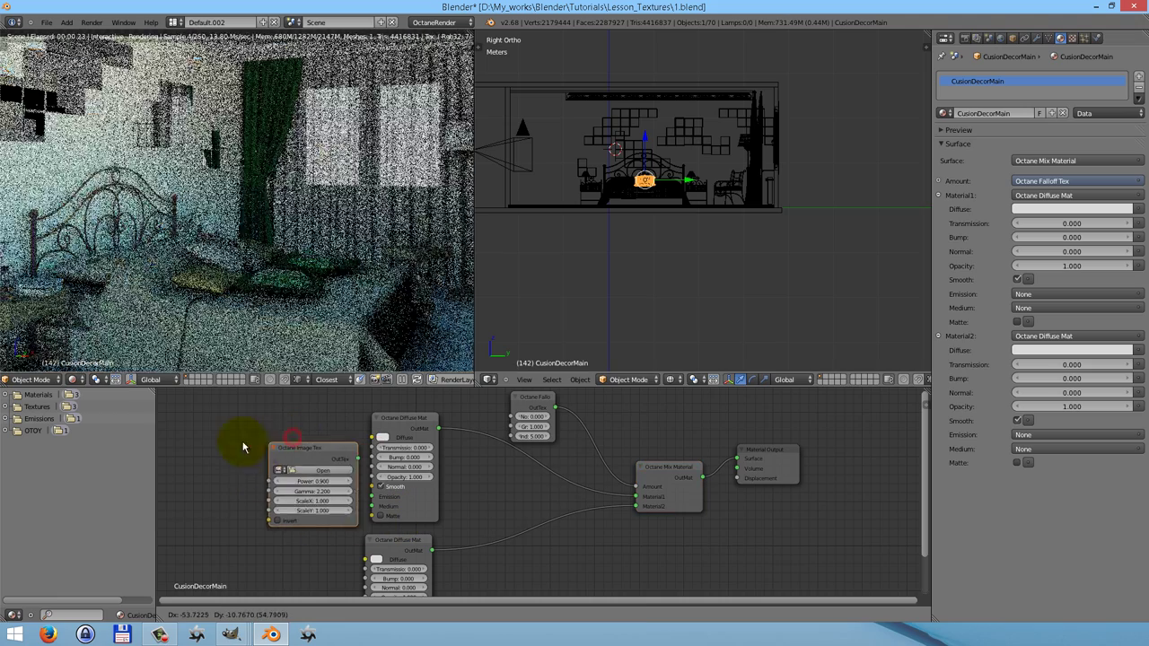
left_click(255, 419)
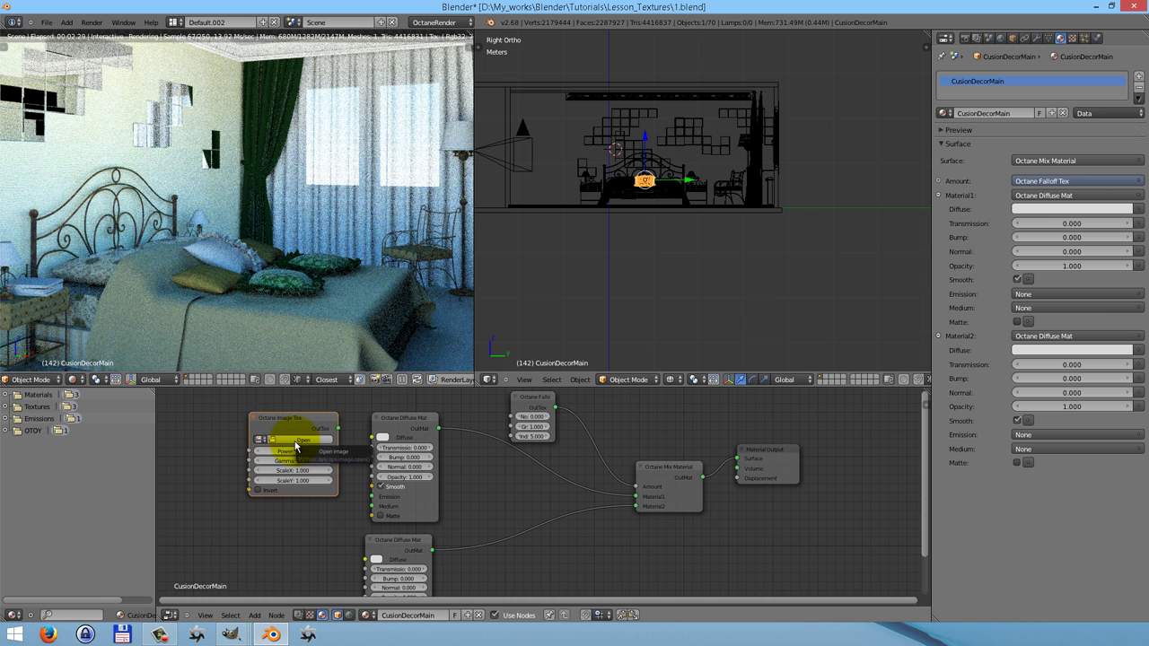
left_click(296, 446)
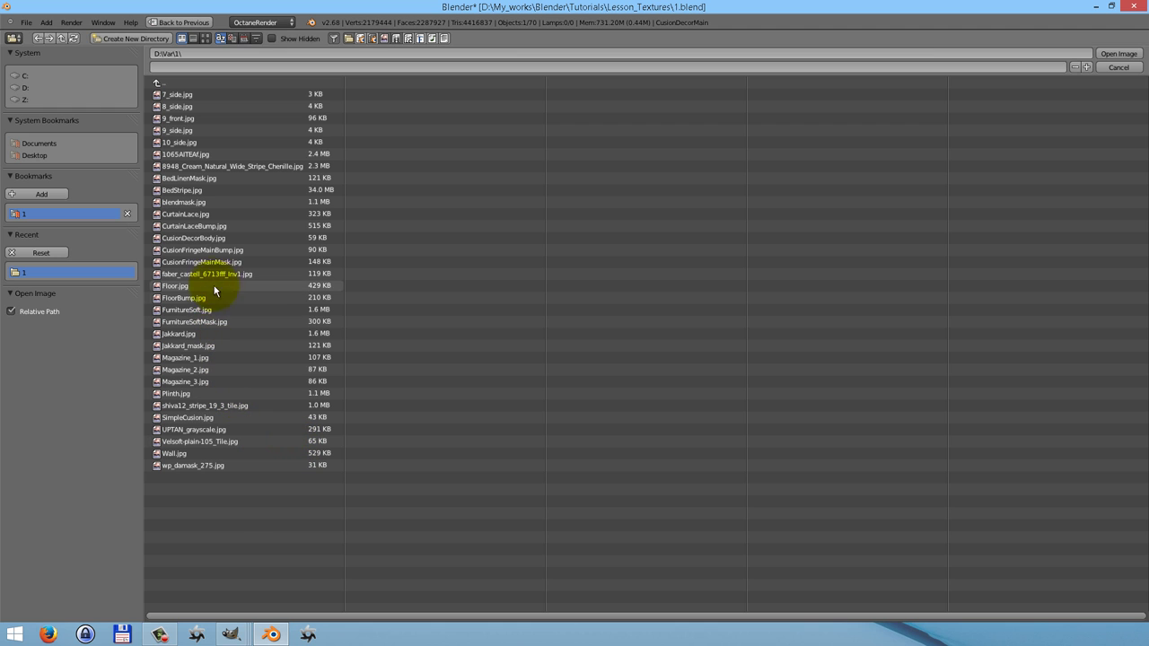
left_click(199, 238)
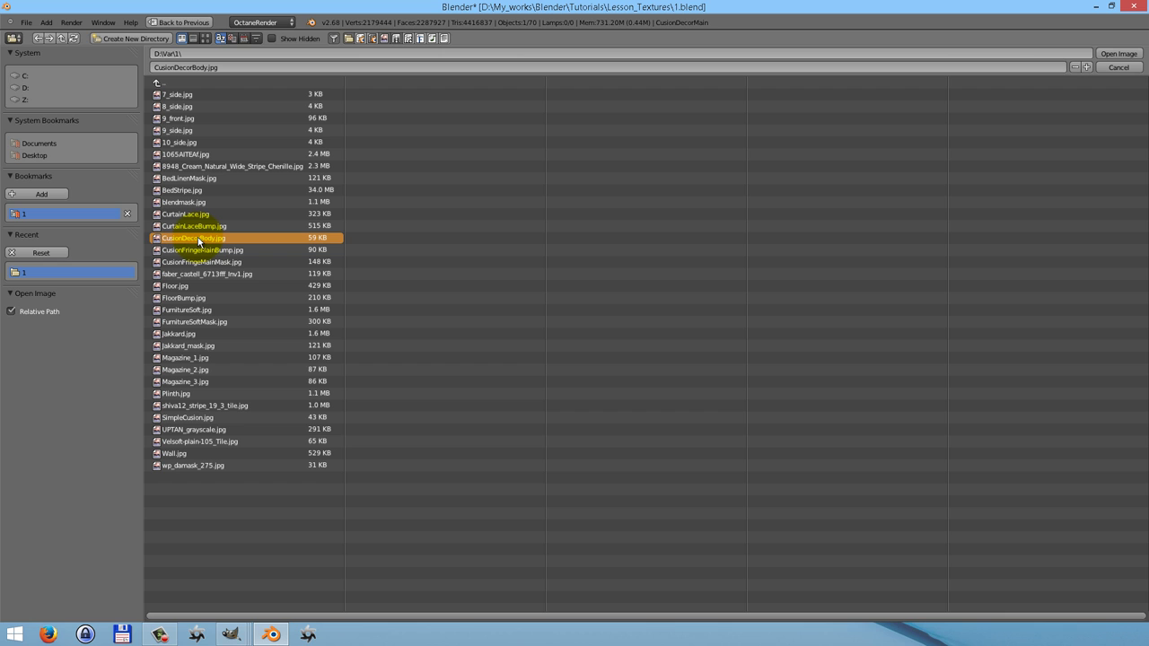
double_click(197, 238)
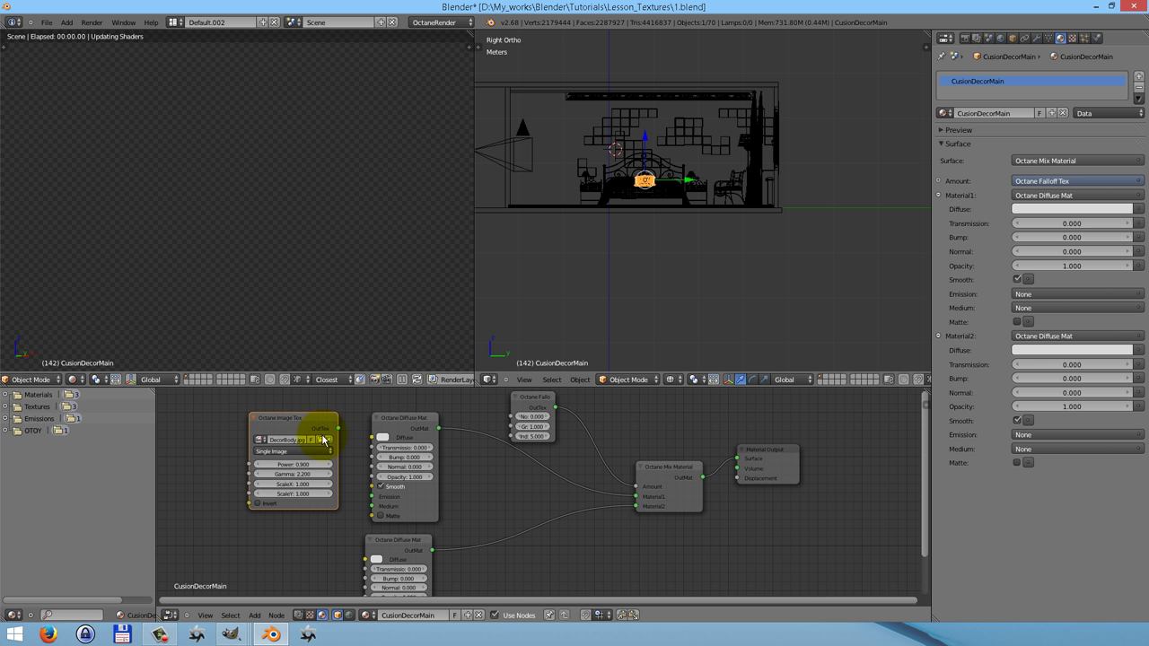
Feed the CusionDecorBody.jpg texture into the first diffuse node, and a duplicate of it with gamma 0.800 into the second.
left_click_drag(340, 435, 372, 438)
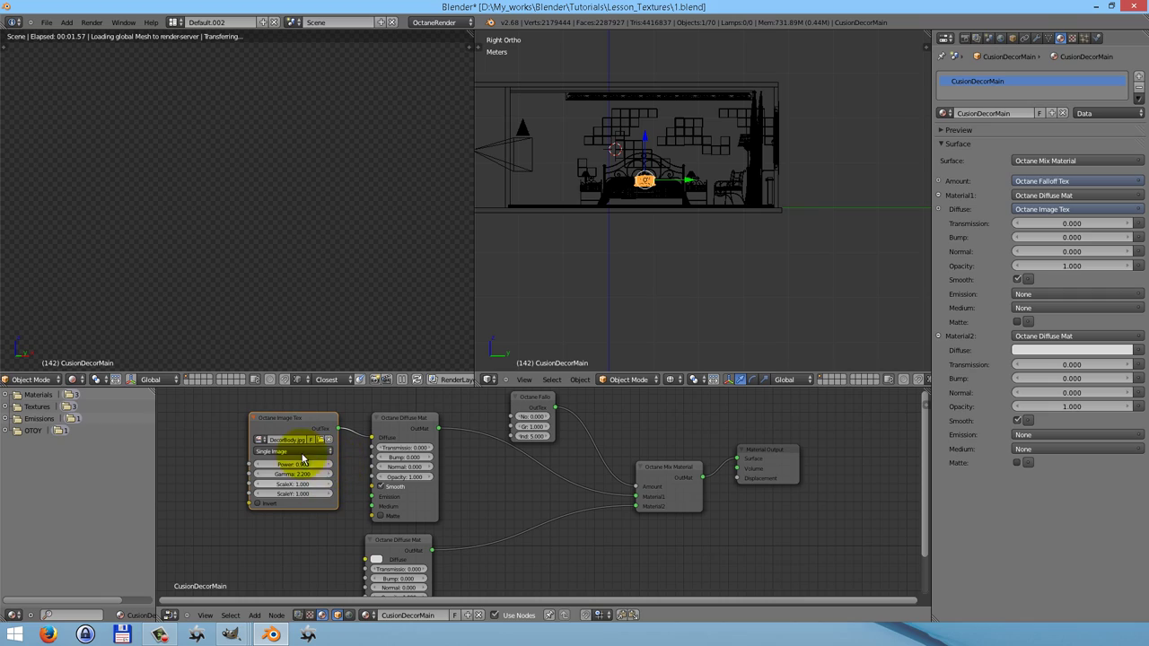
left_click(292, 423)
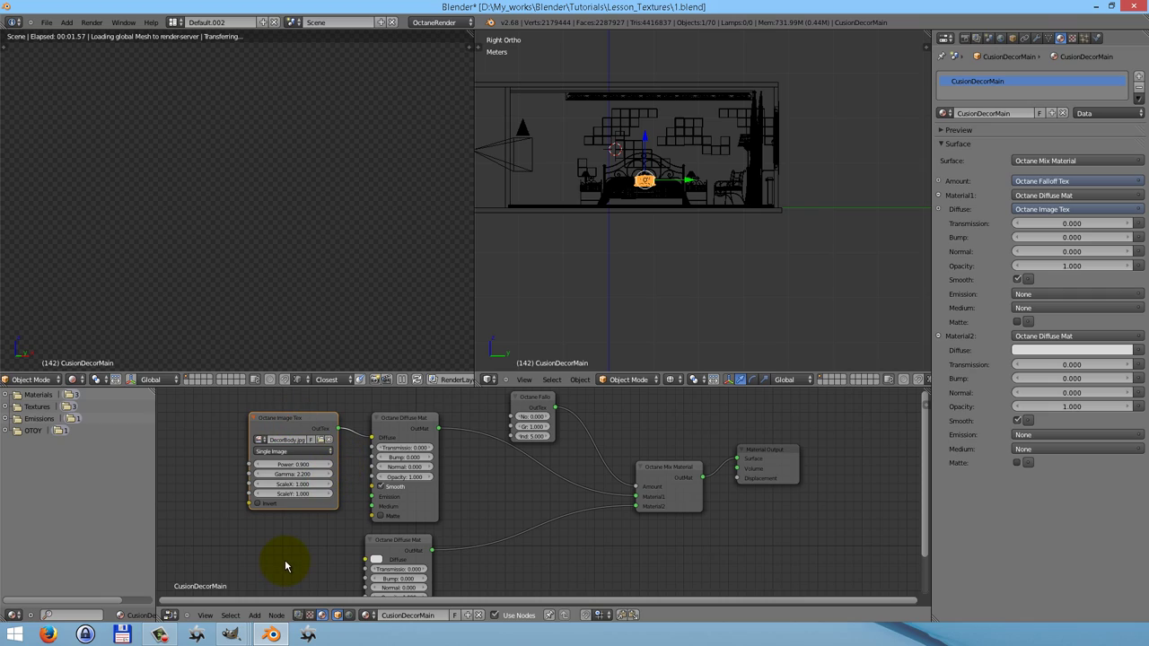
key("shift+d")
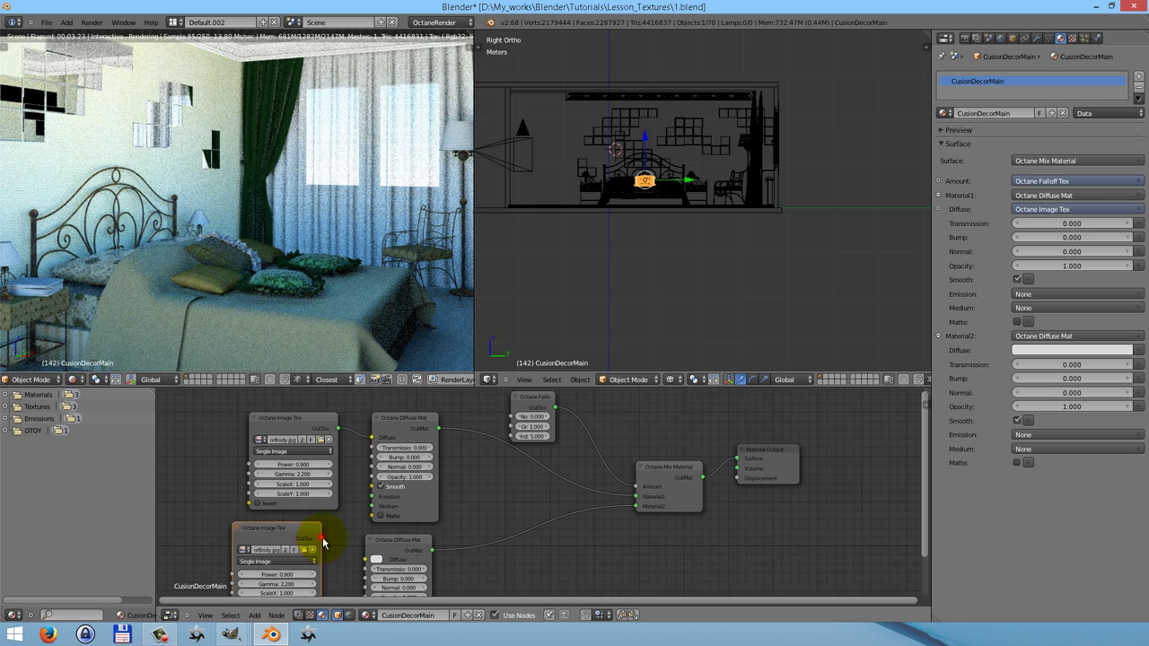
left_click_drag(362, 568, 370, 559)
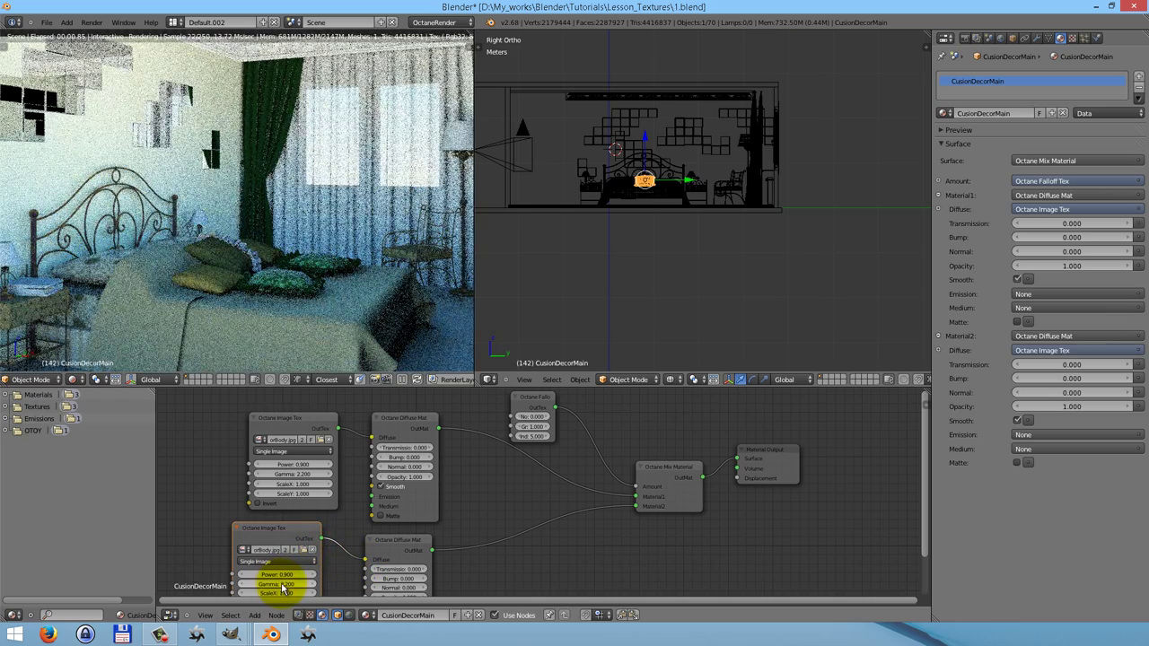
left_click(281, 583)
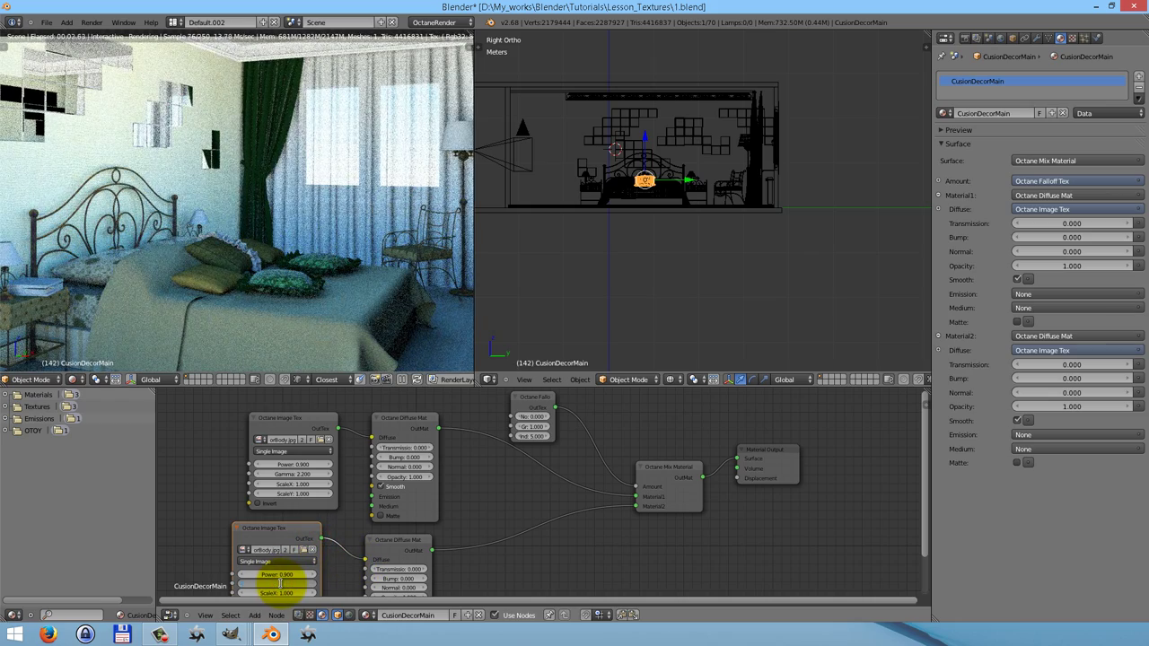
key("Return")
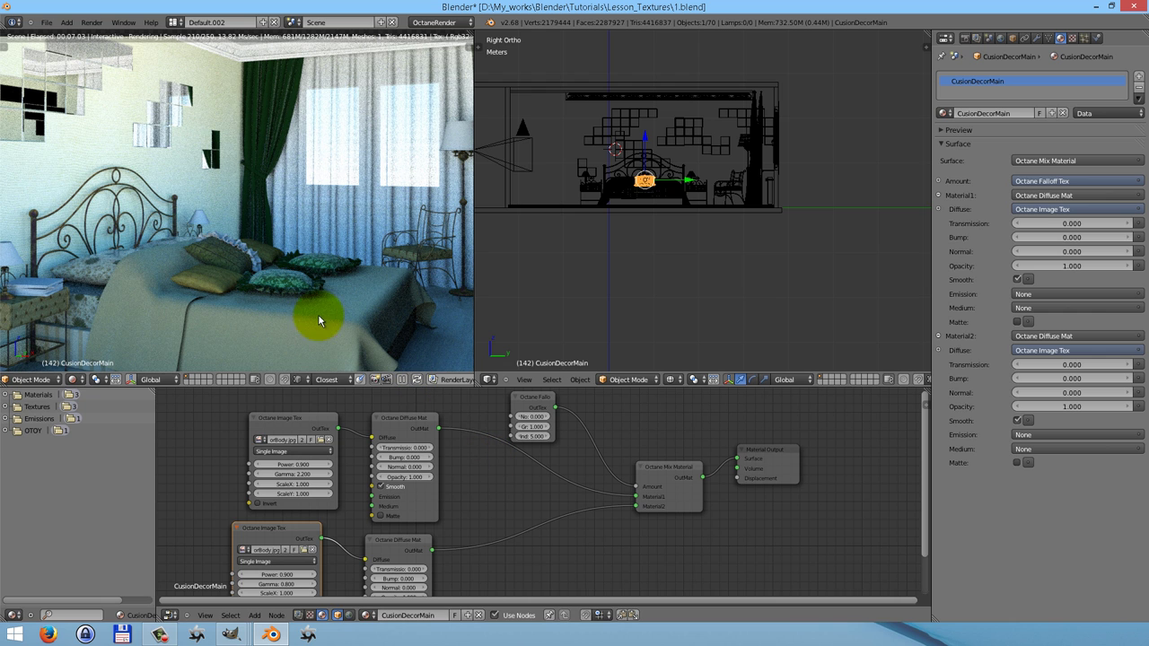
Select the decorative CusionDecor trim around the cushion, enable nodes on its material and make its surface an Octane Diffuse Mat.
scroll(634, 176, "up", 12)
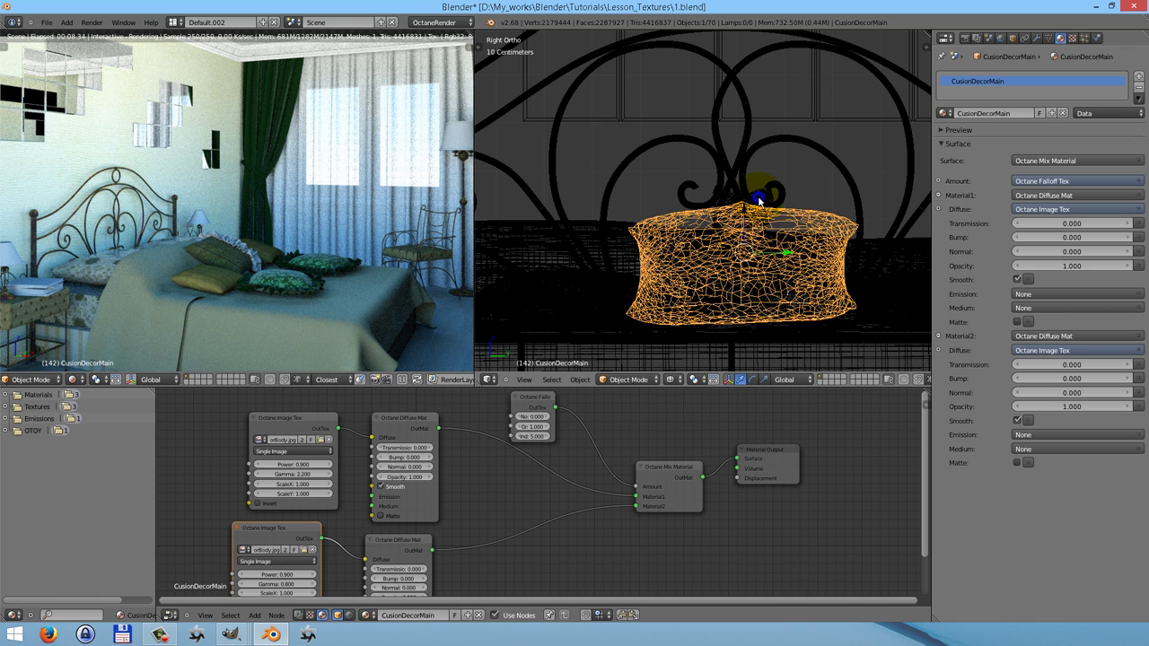
right_click(759, 201)
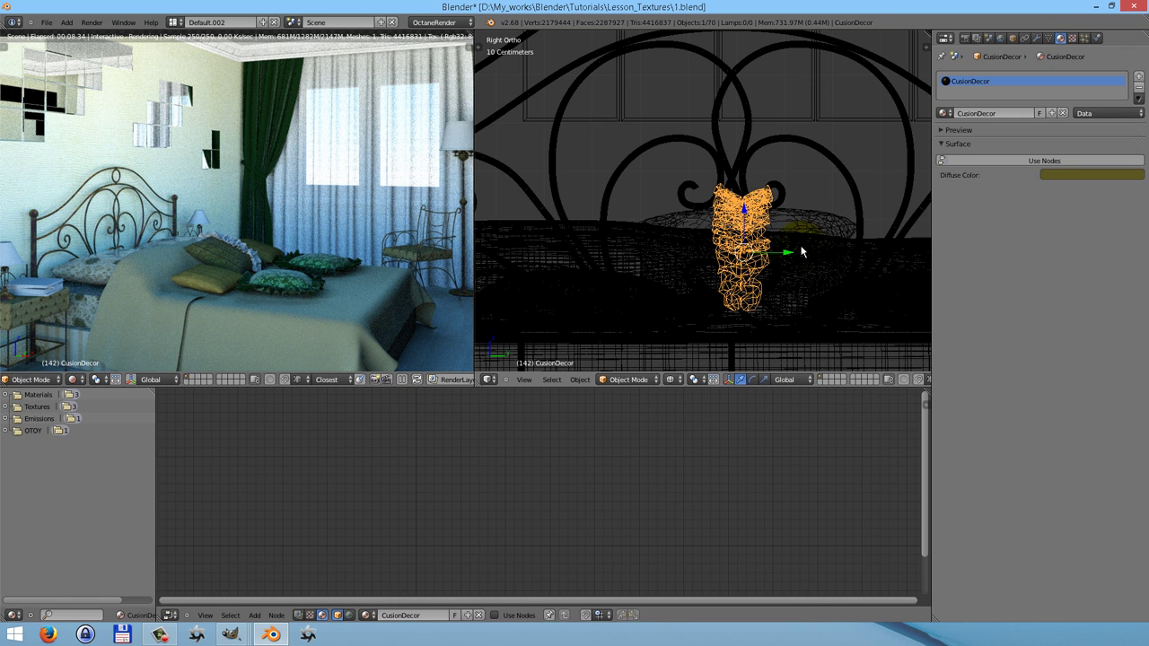
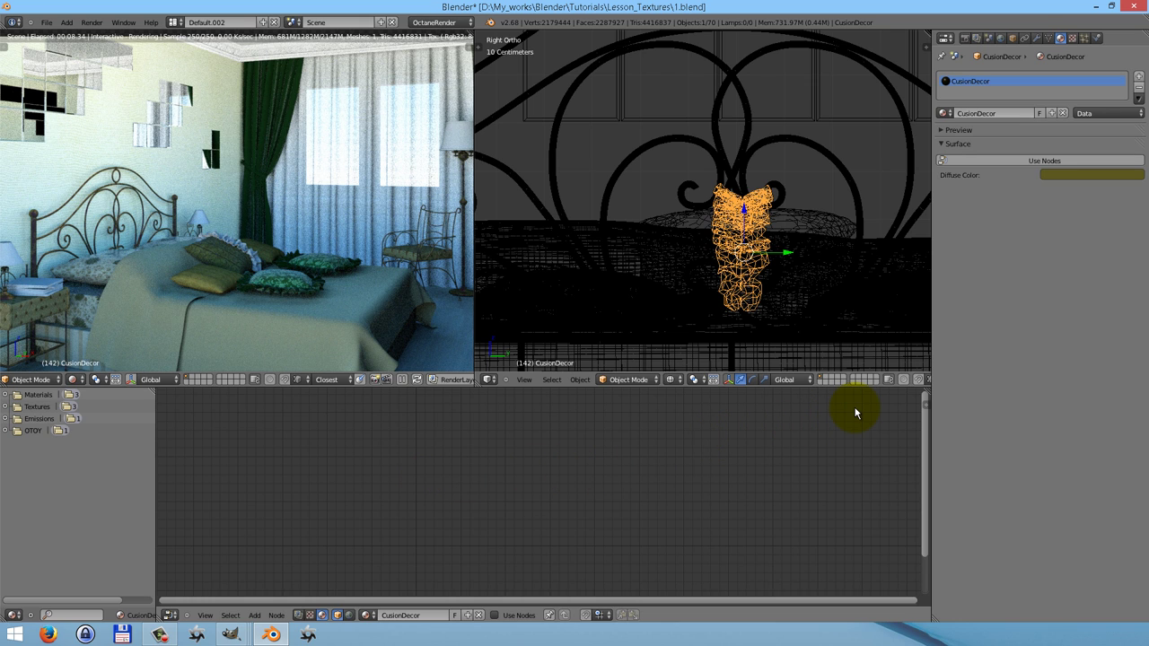
left_click(1042, 162)
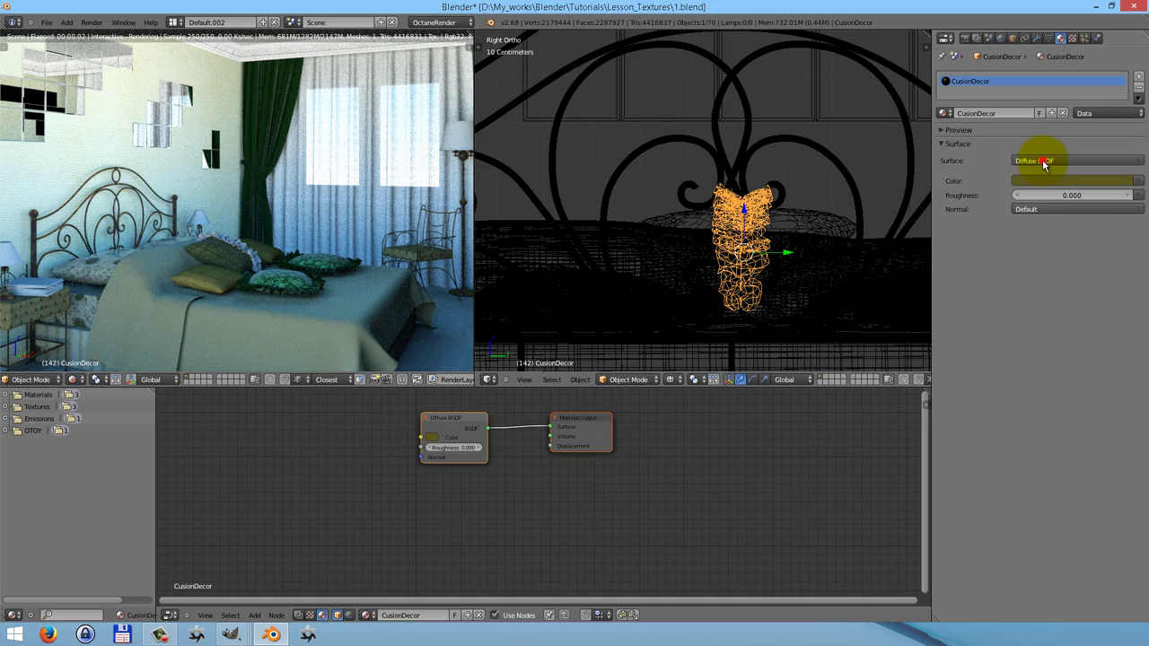
left_click(1051, 160)
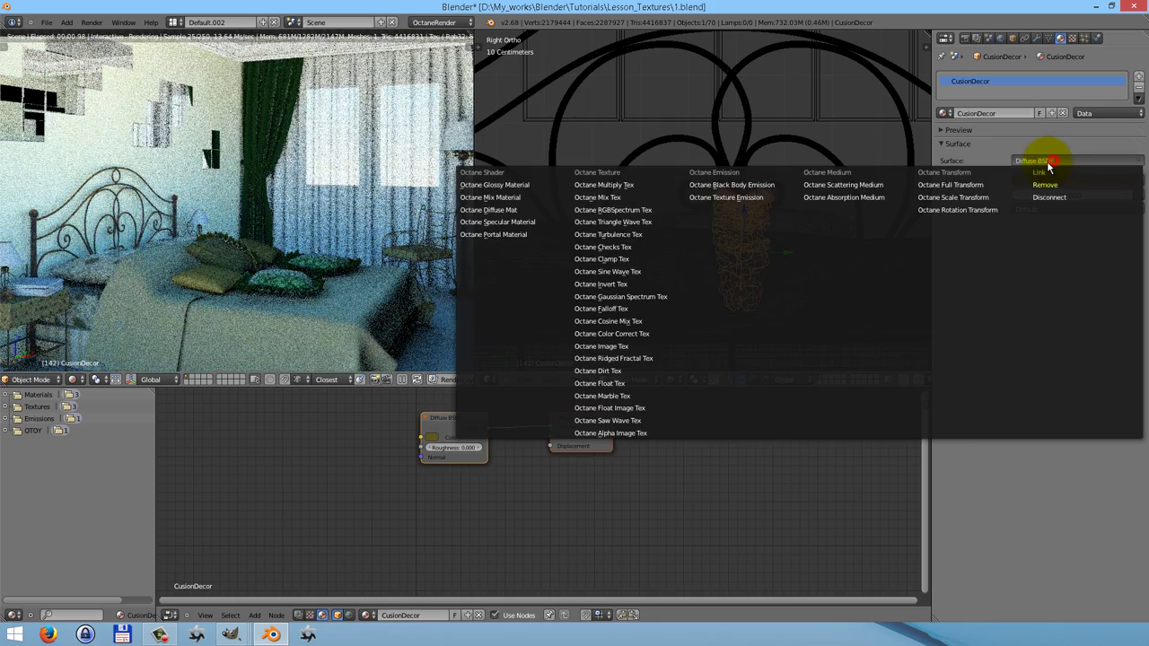
left_click(507, 210)
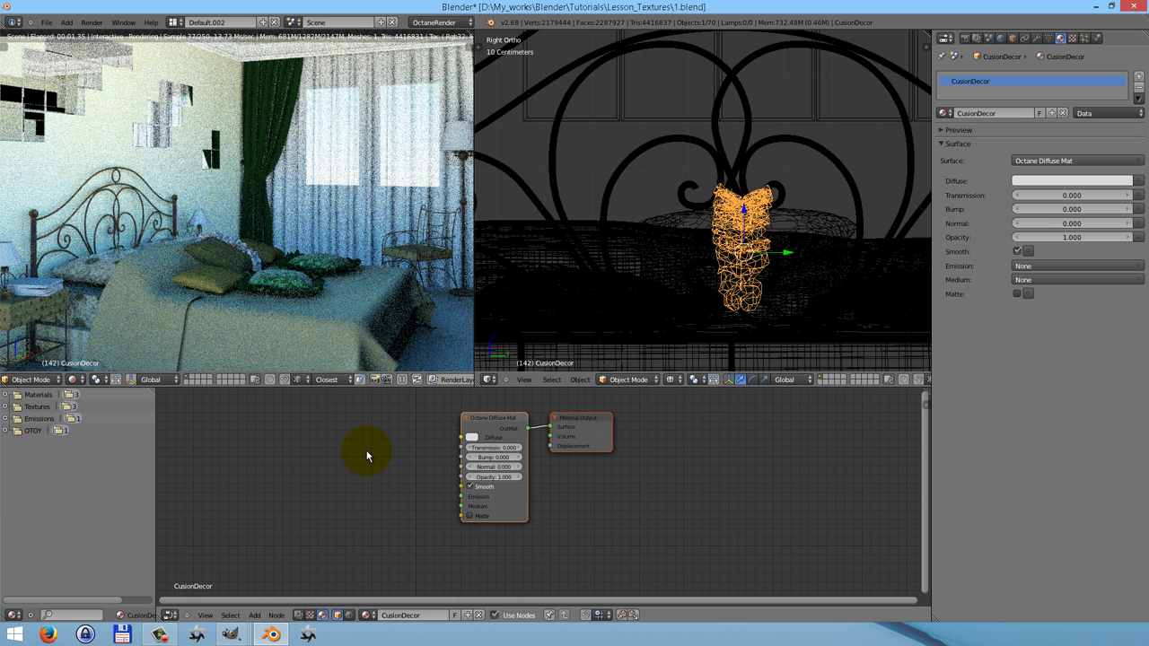
Move the CusionDecor diffuse and output nodes farther along and paste the material's original olive colour into Diffuse.
key("shift+a")
mouse_move(367, 456)
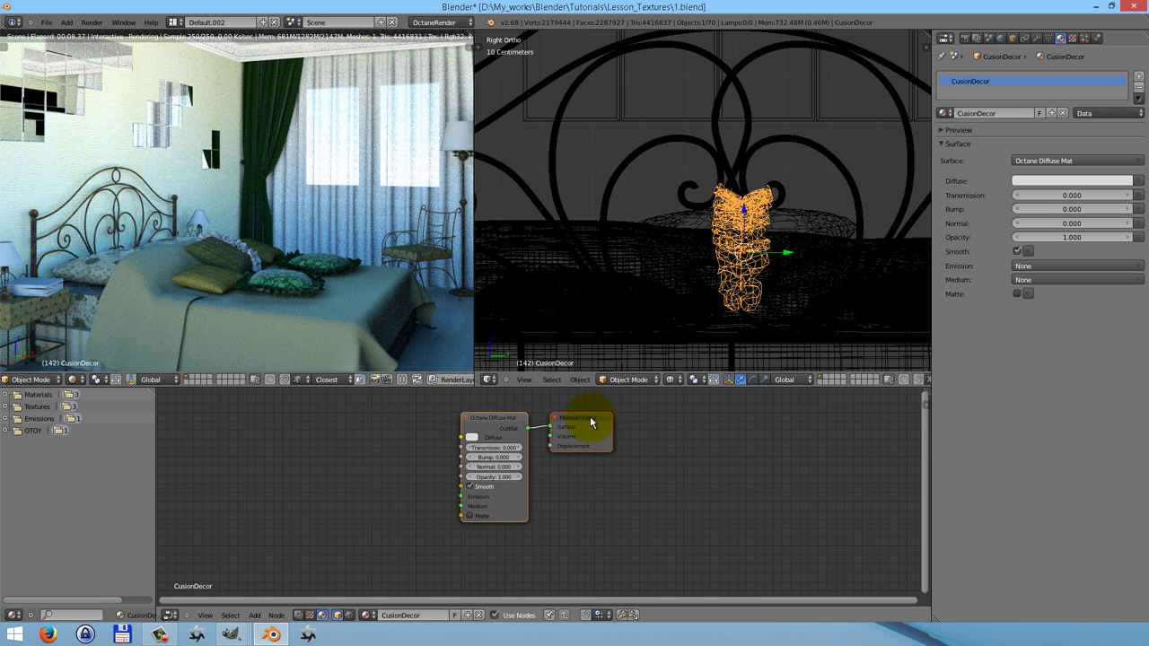
left_click_drag(588, 417, 751, 439)
left_click_drag(528, 434, 711, 449)
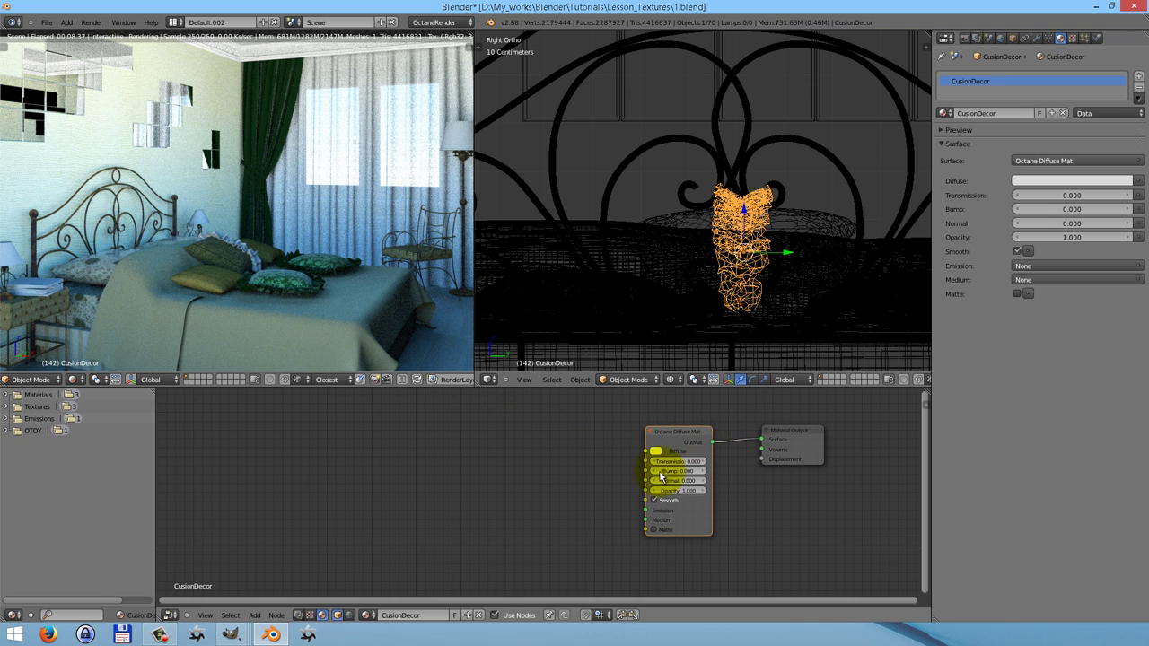
key("ctrl+v")
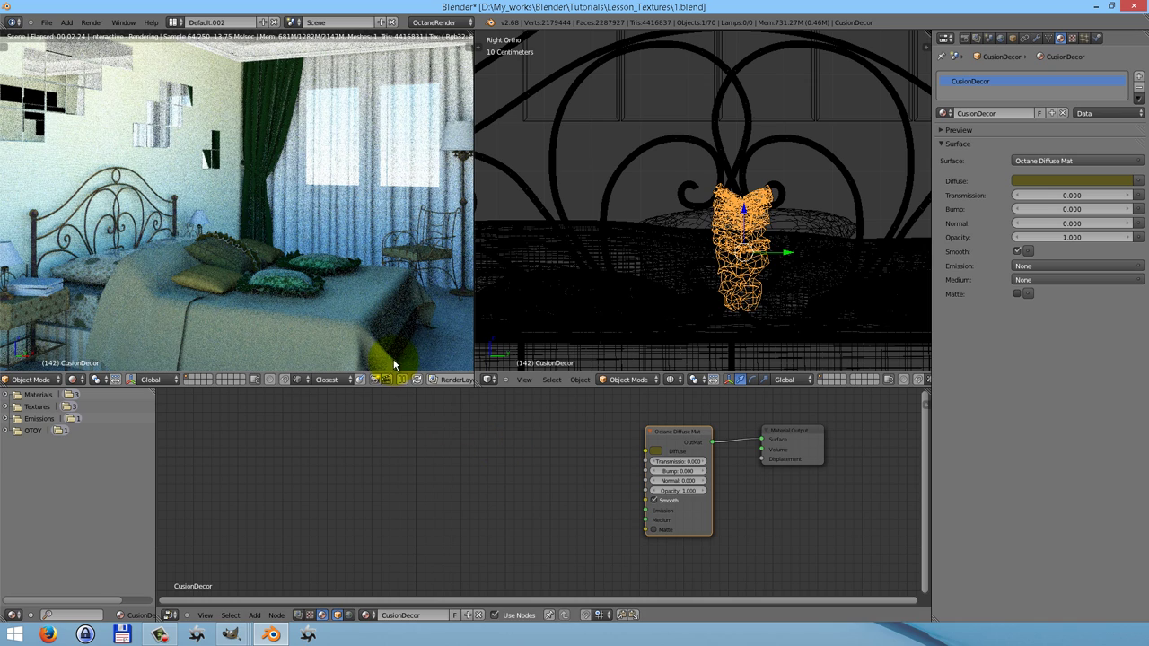
Enable nodes on the cushion's CusionPiping material, make it an Octane Diffuse Mat and paste its original dark purple as the diffuse colour.
scroll(788, 209, "up", 10)
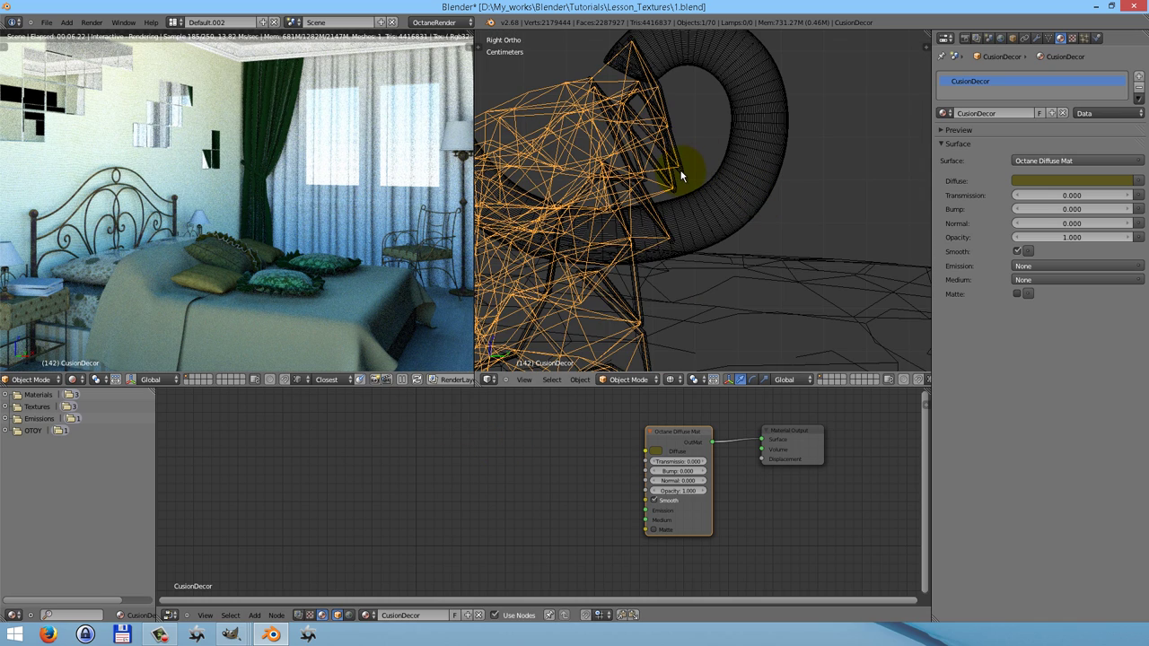
right_click(681, 175)
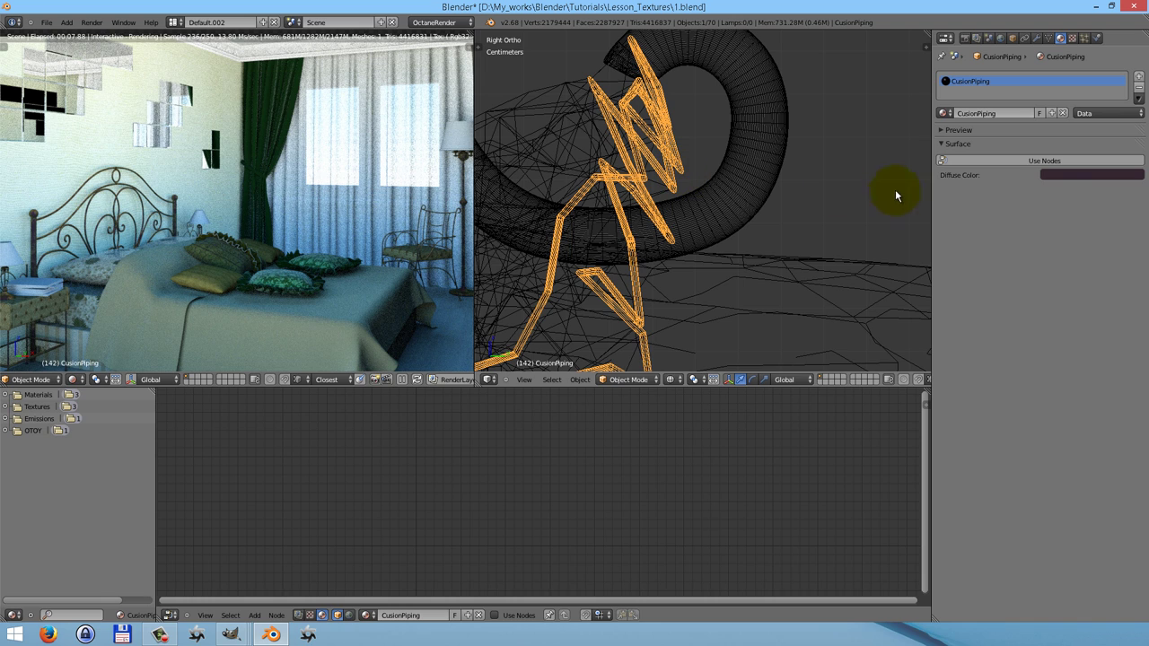
left_click(1054, 162)
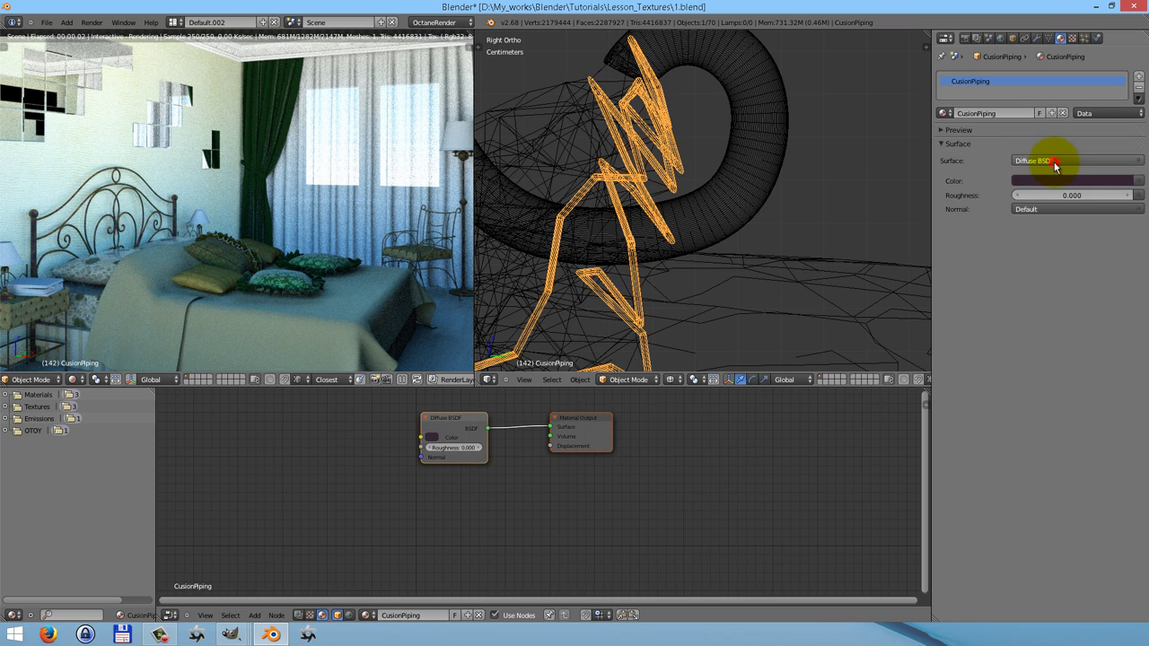
left_click(1042, 162)
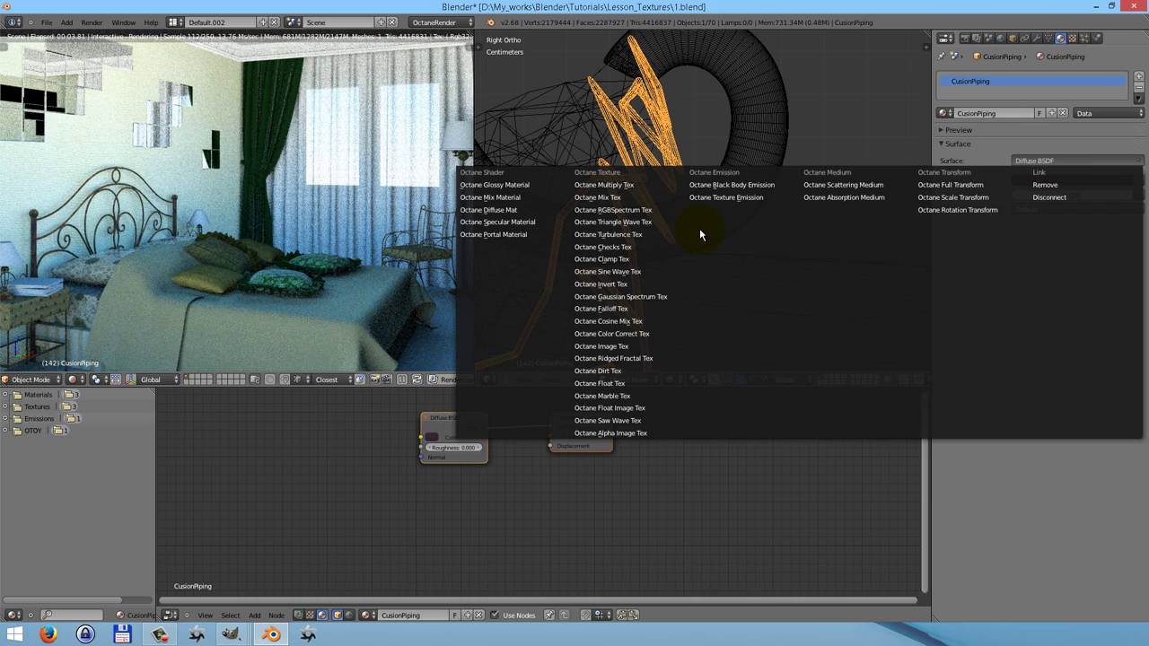
left_click(509, 213)
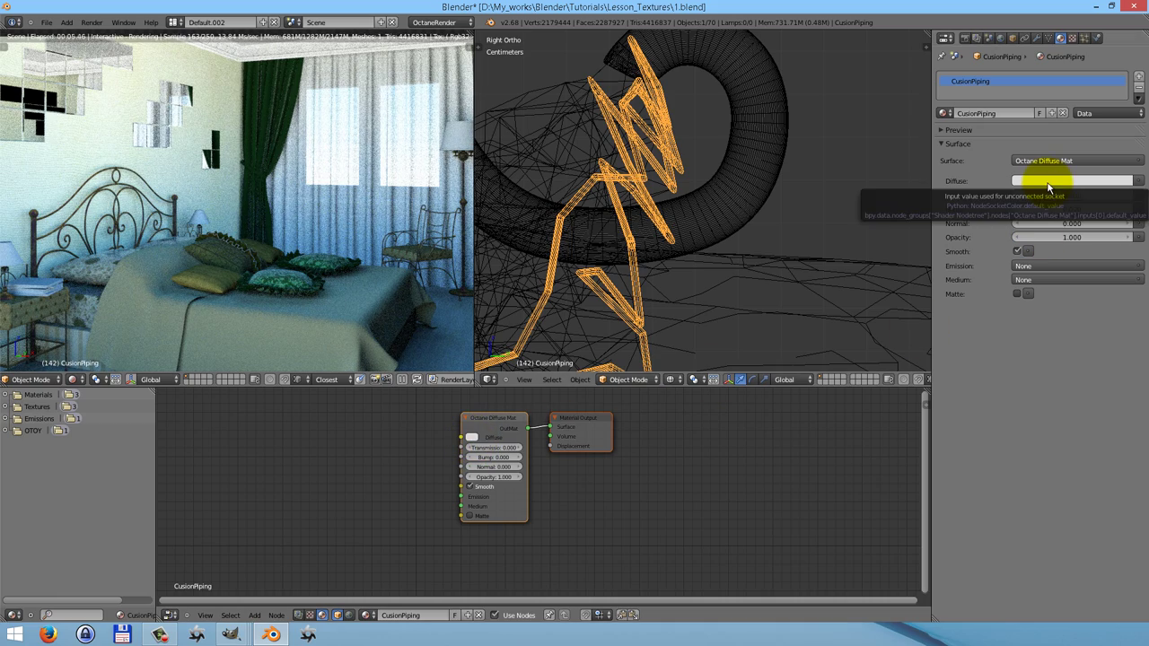
key("ctrl+v")
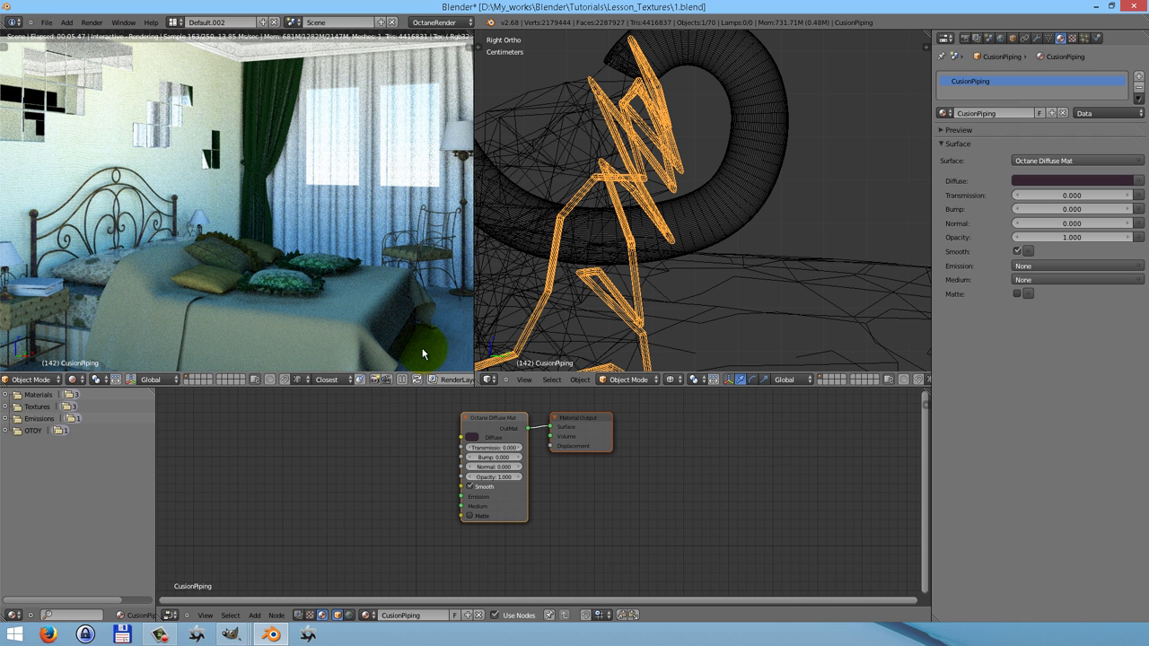
scroll(592, 319, "down", 8)
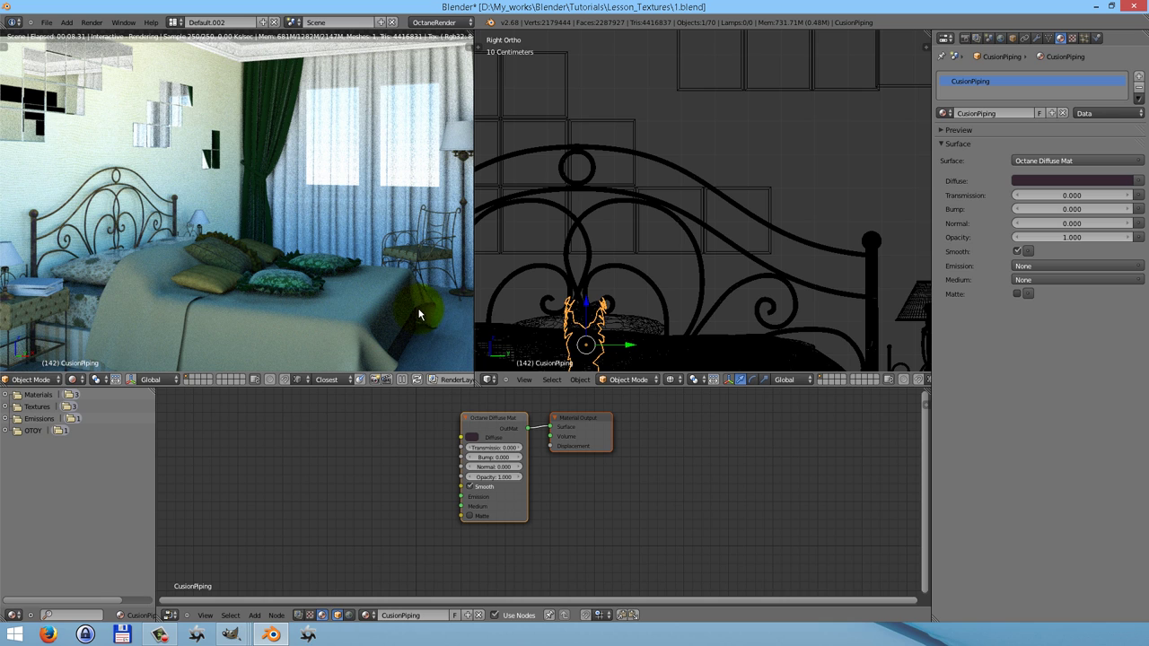
left_click(94, 272)
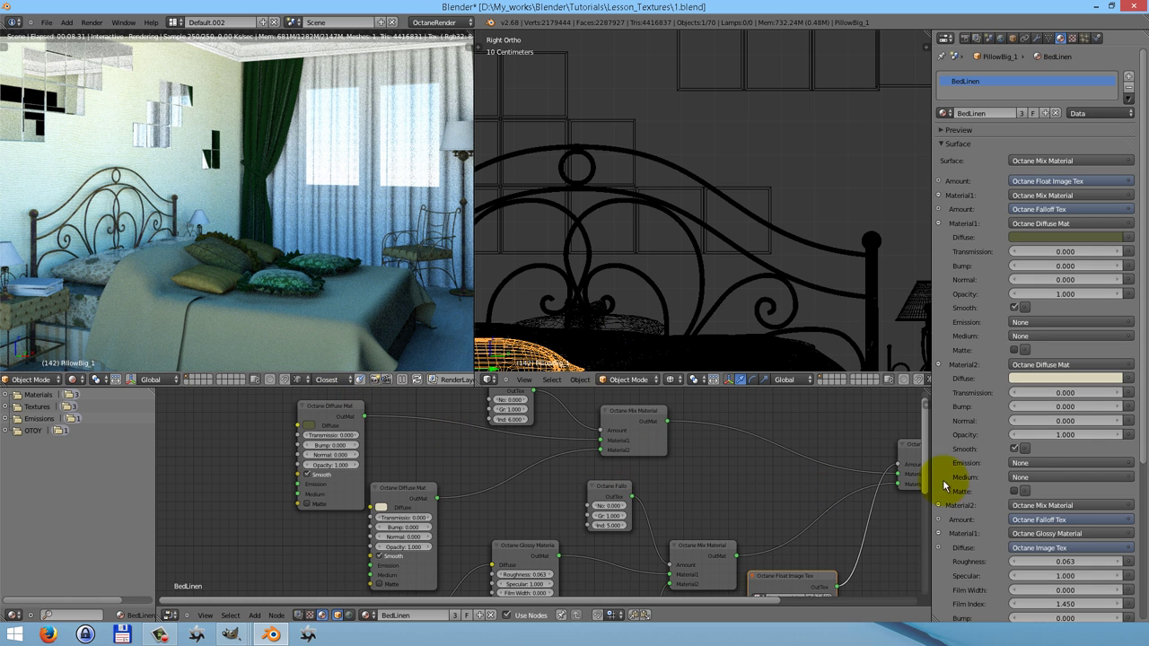
scroll(1066, 526, "down", 5)
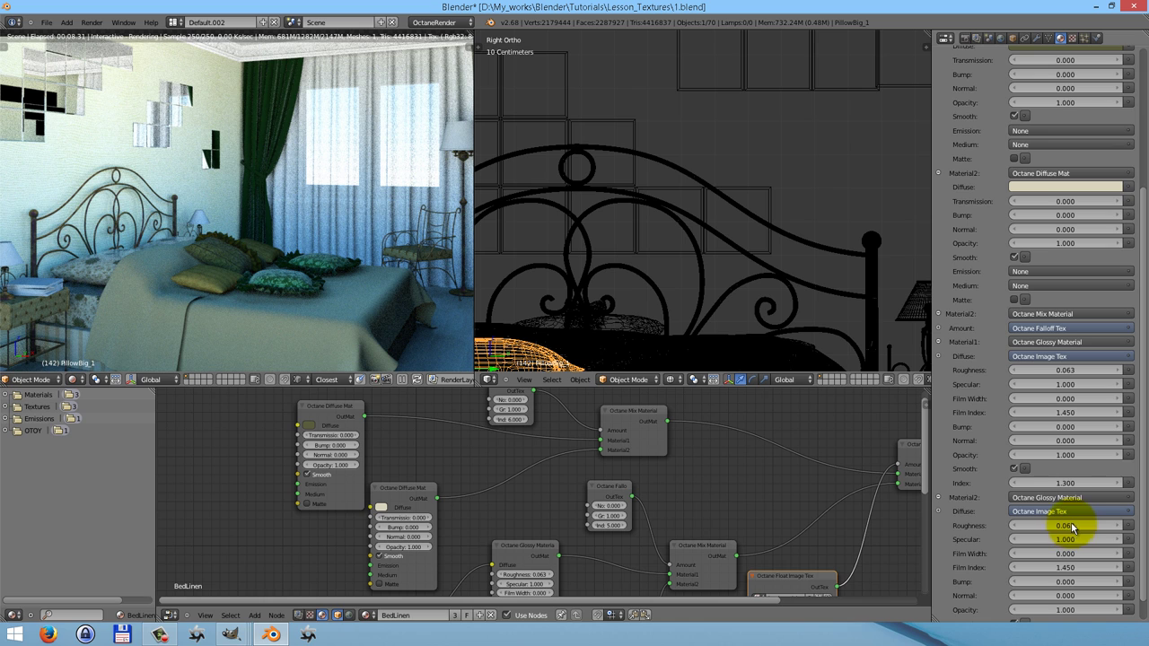
scroll(1111, 292, "up", 2)
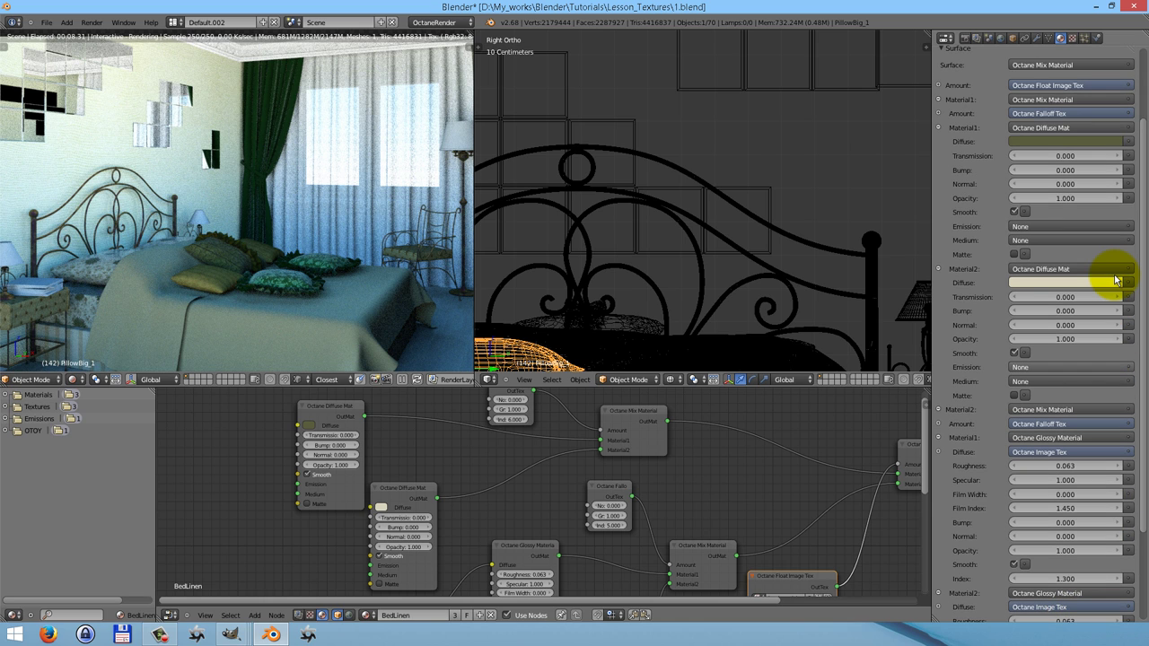
Select the bed cover and slightly darken the tan diffuse colour of its mix's first material.
right_click(386, 364)
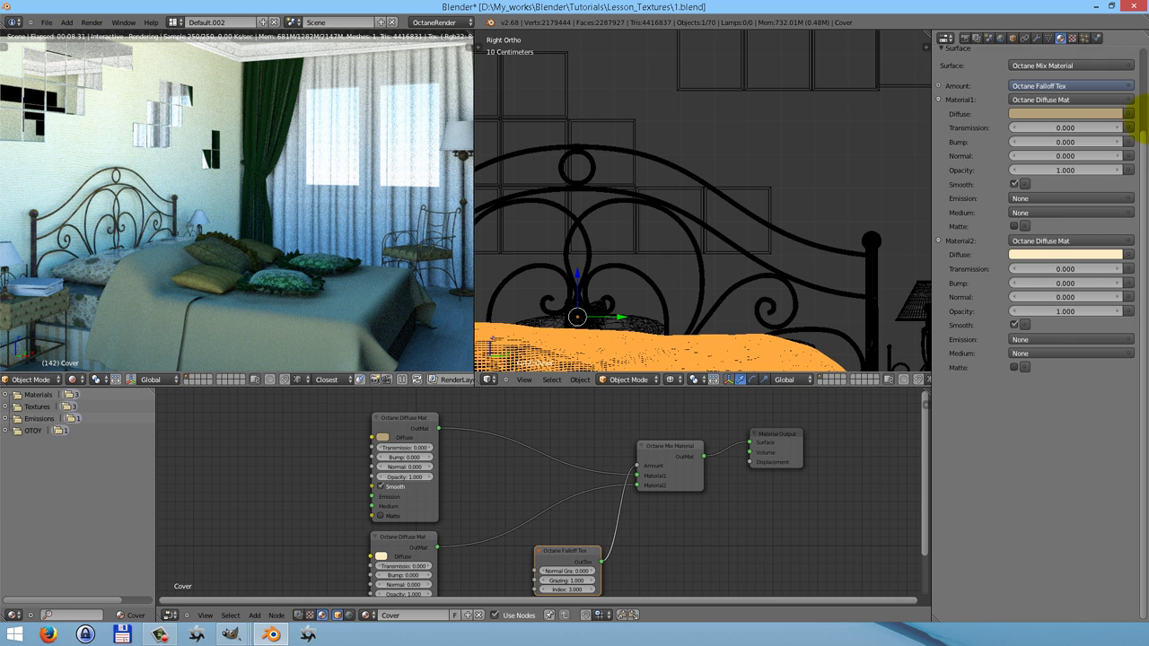
left_click_drag(1134, 153, 1137, 90)
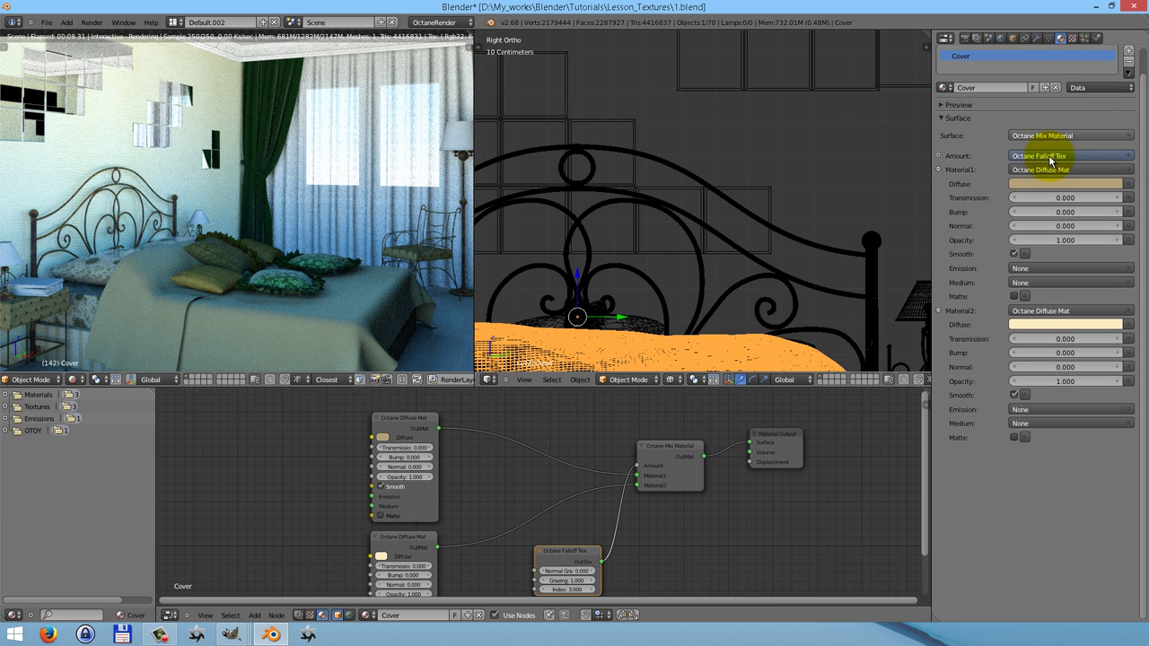
left_click(1047, 184)
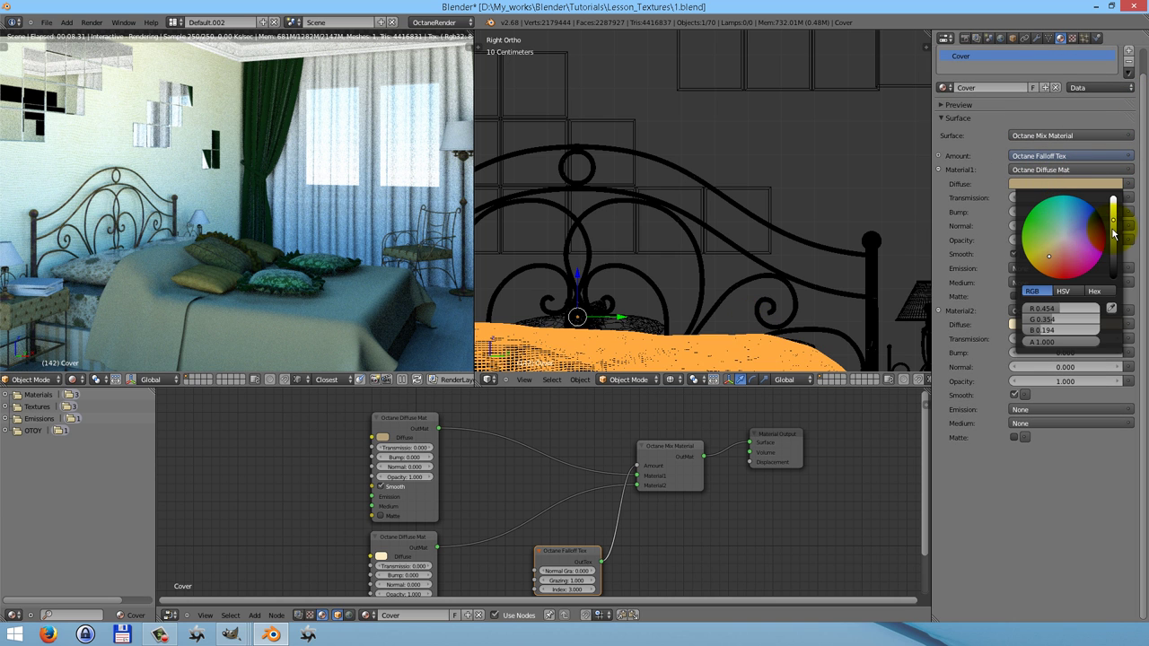
left_click_drag(1116, 226, 1116, 231)
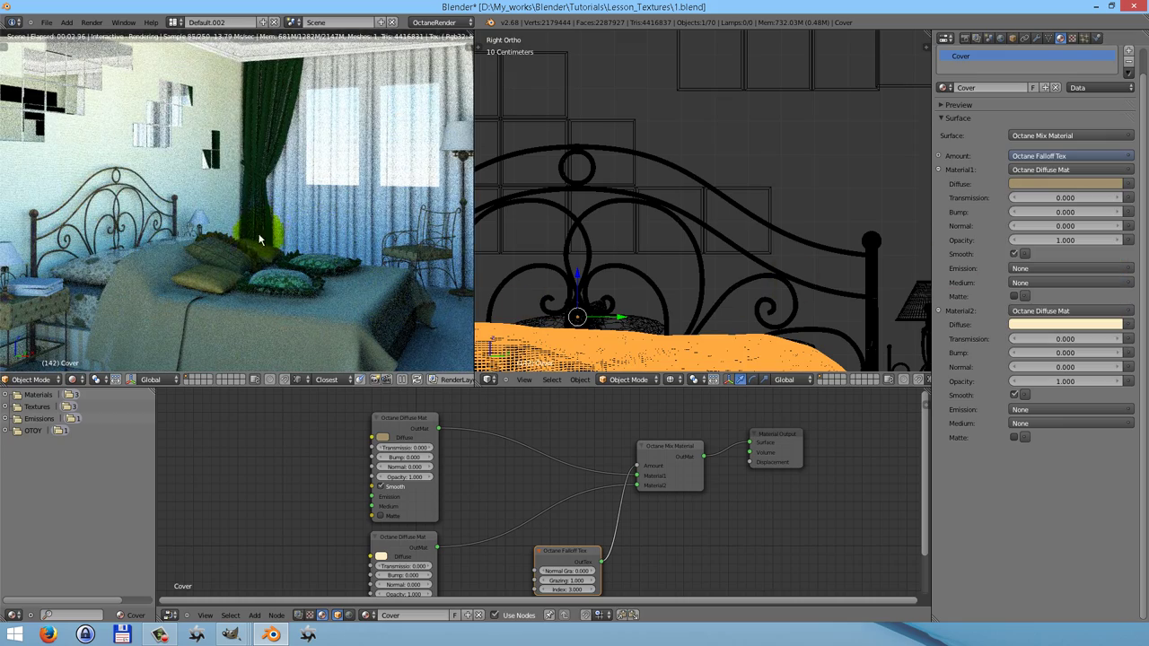
Select the LampLightOn bulb inside the shade of the bedside lamp next to the bed.
right_click(205, 218)
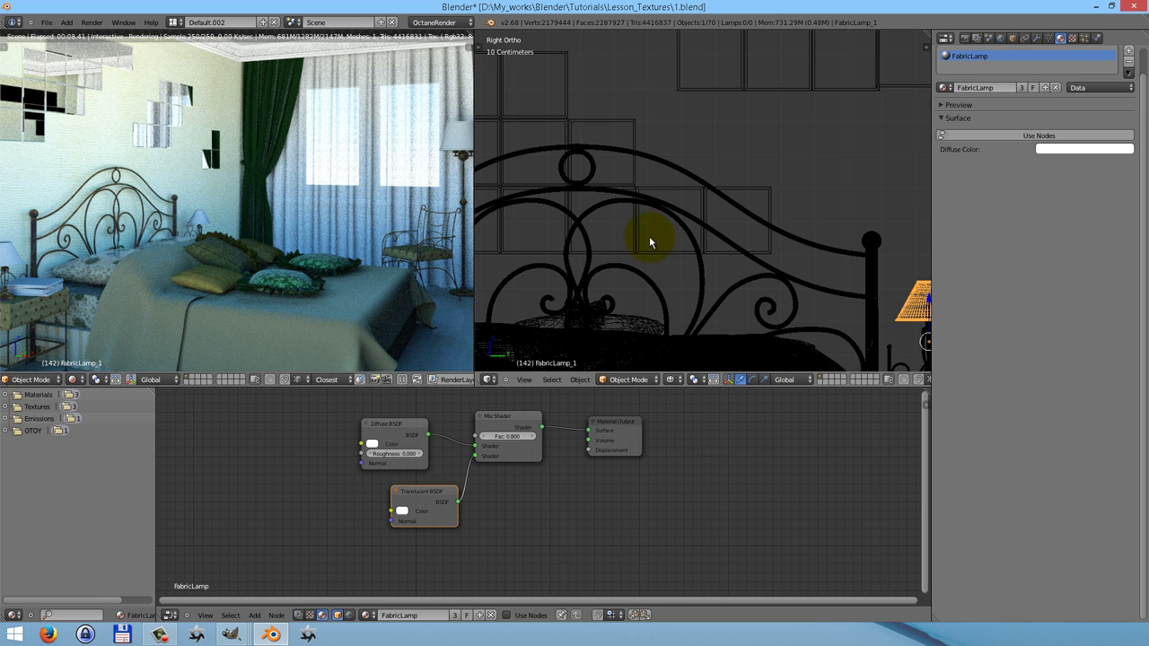
scroll(649, 236, "down", 5)
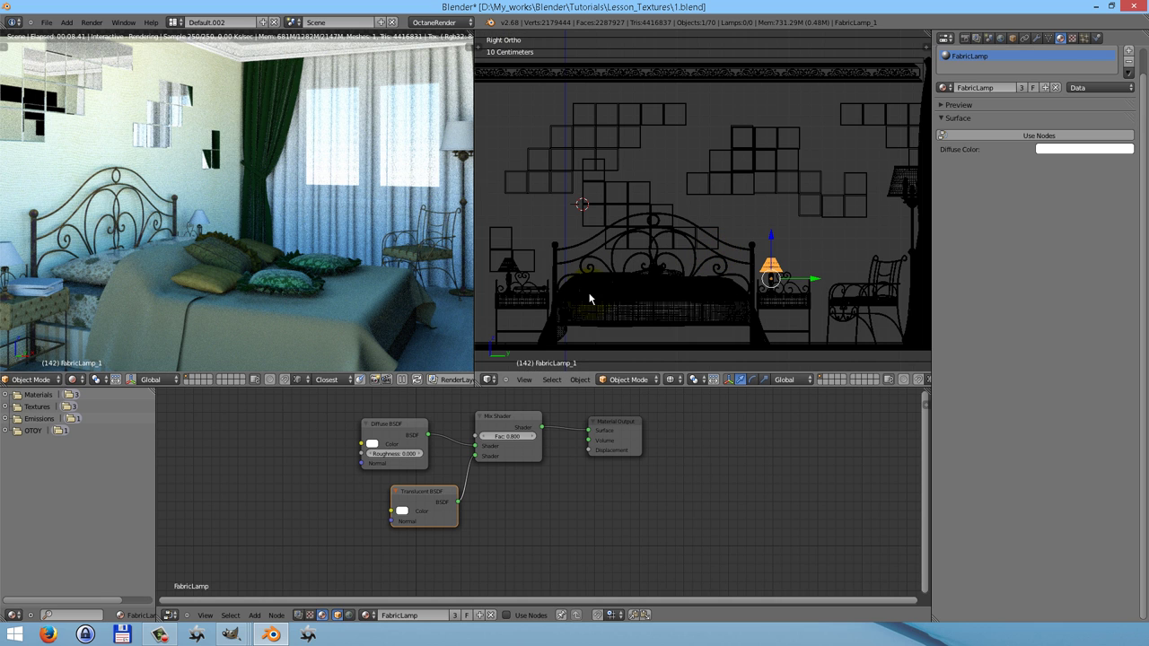
right_click(508, 276)
key("KP_Decimal")
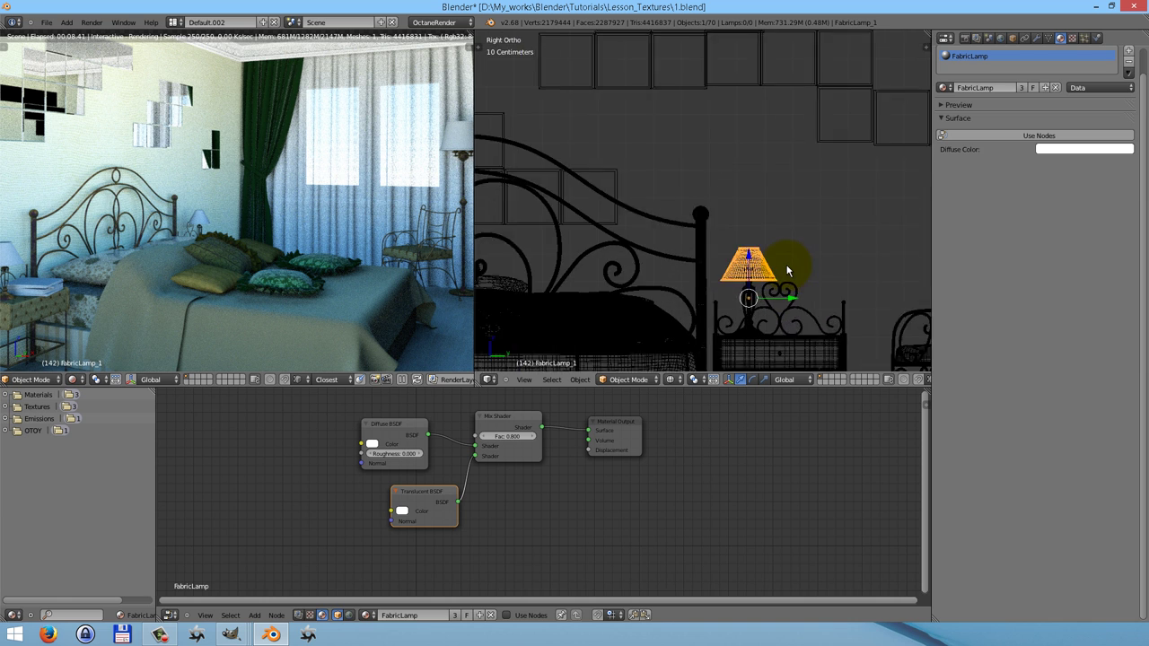
scroll(781, 271, "up", 3)
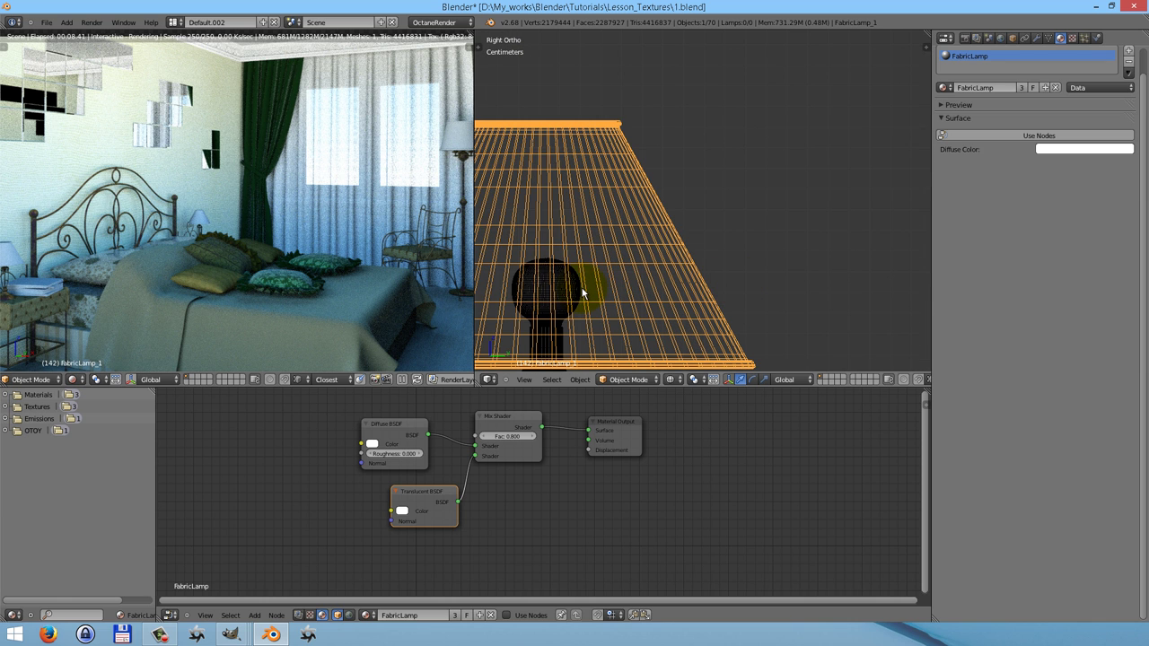
right_click(573, 288)
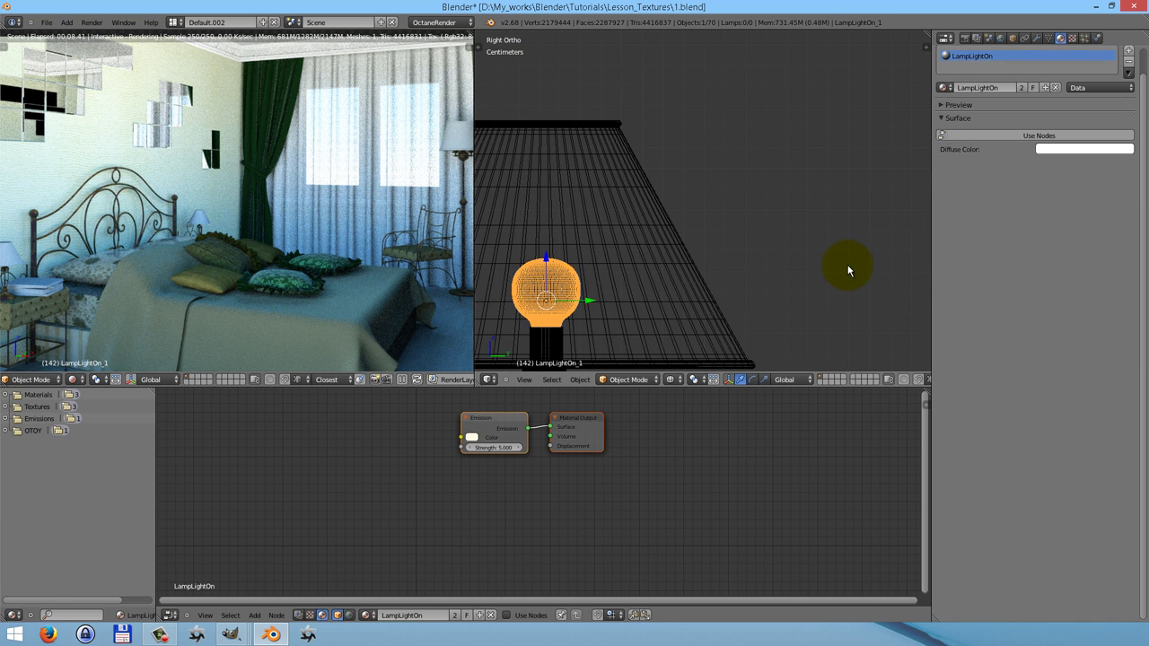
Enable nodes on the bulb's LampLightOn material, make its surface an Octane Diffuse Mat and set Emission to Octane Texture Emission.
left_click(1038, 136)
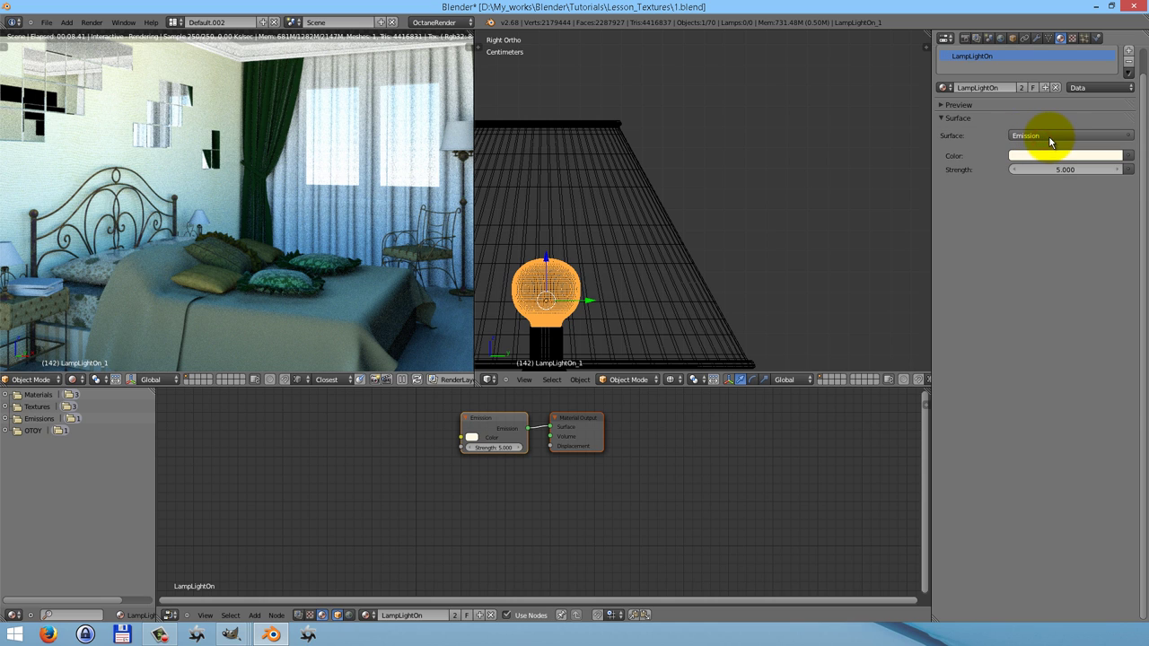
left_click(1046, 137)
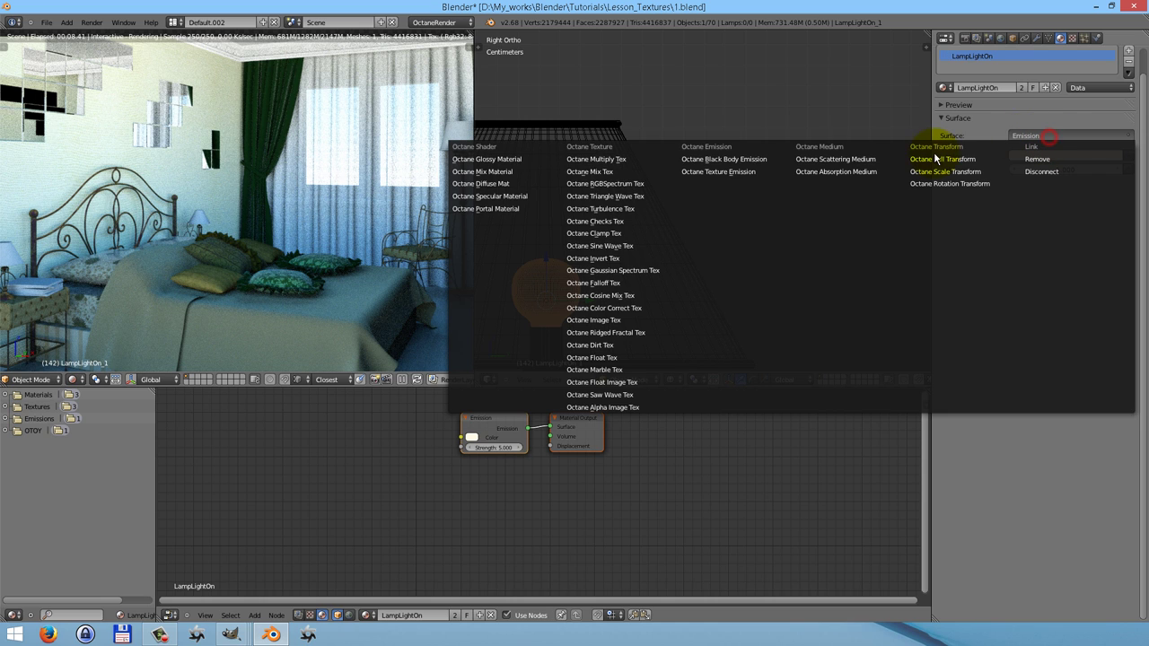
left_click(498, 183)
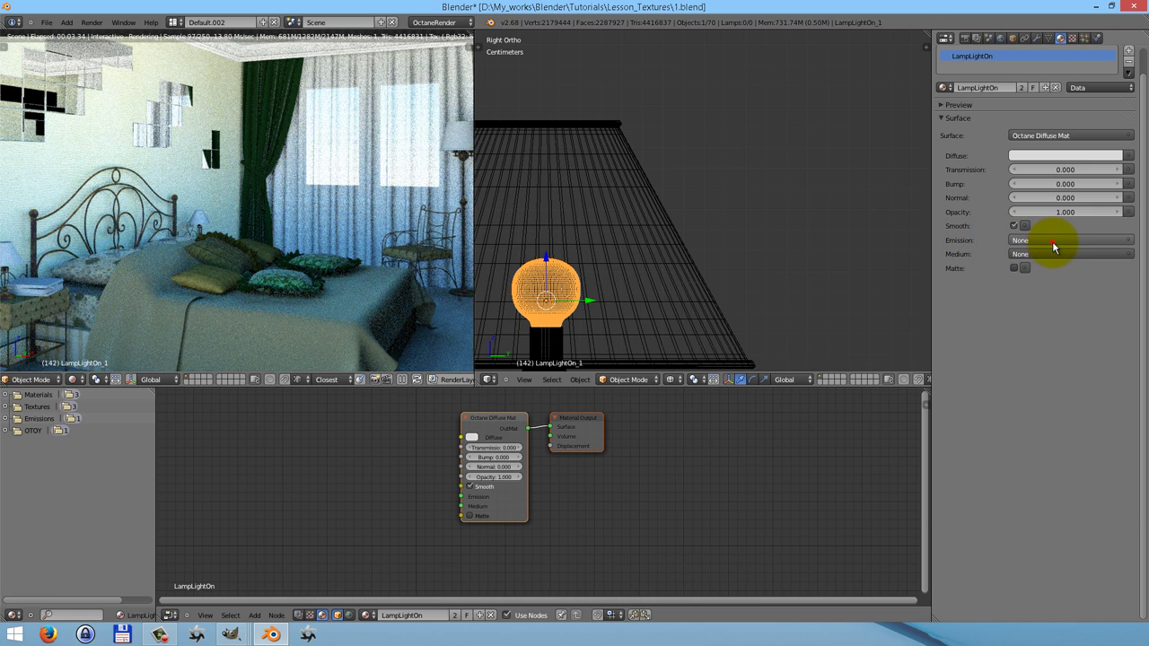
left_click(1054, 242)
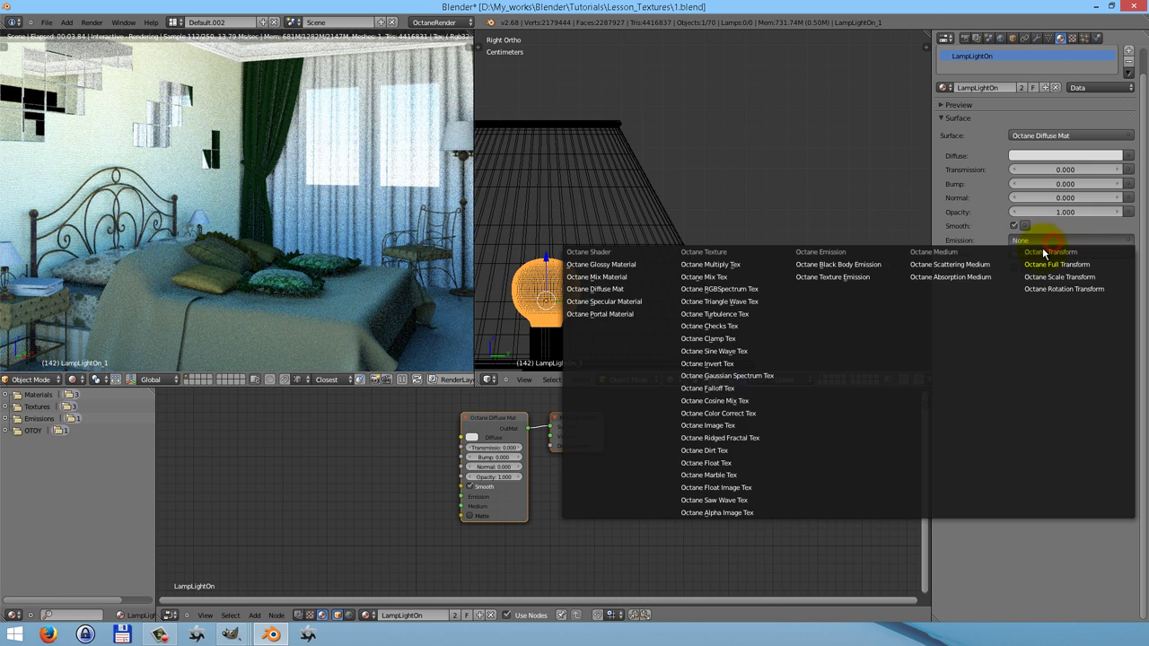
left_click(835, 279)
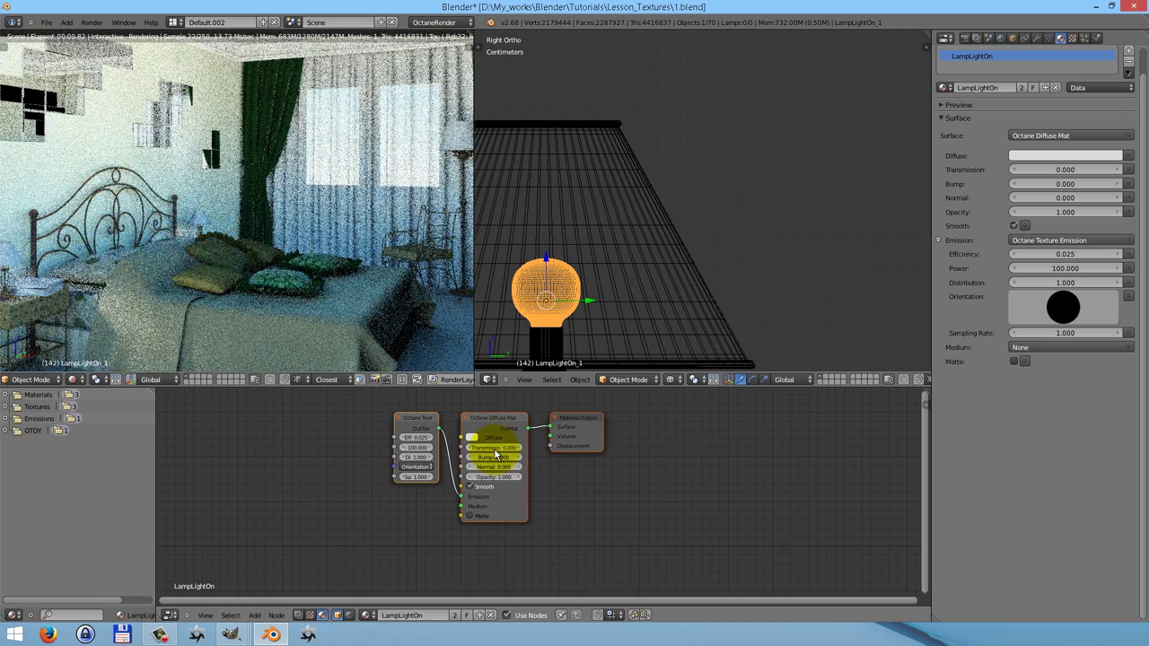
Widen the bulb's texture emission node and spread the emission, diffuse and output nodes apart.
left_click_drag(417, 420, 396, 436)
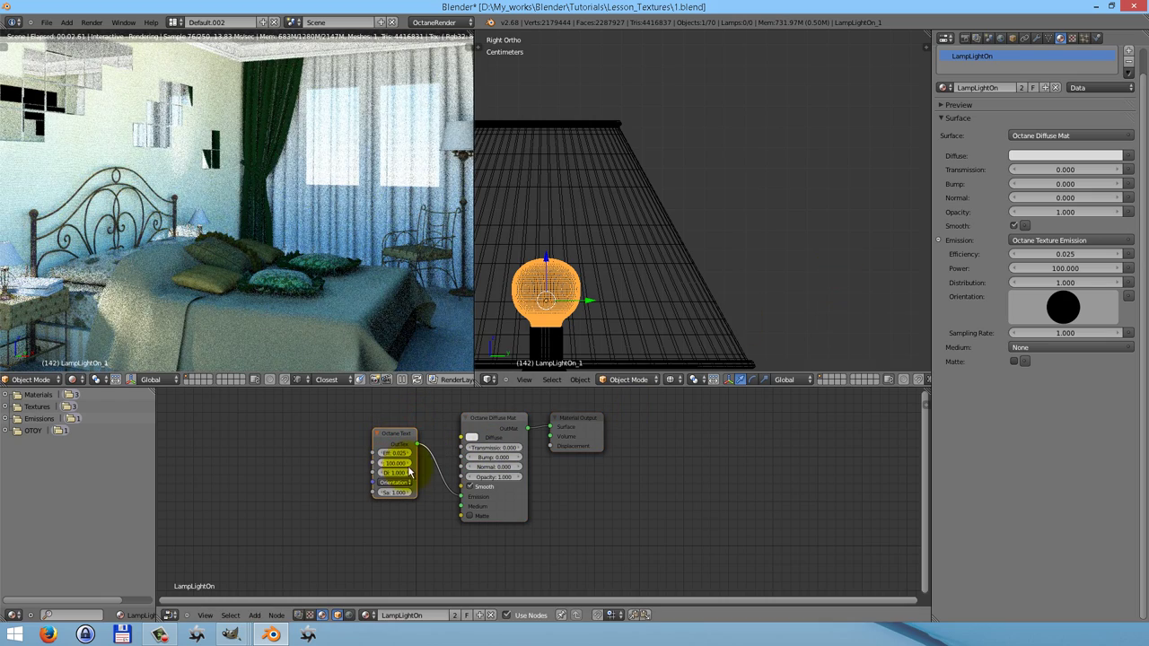
left_click_drag(416, 475, 444, 477)
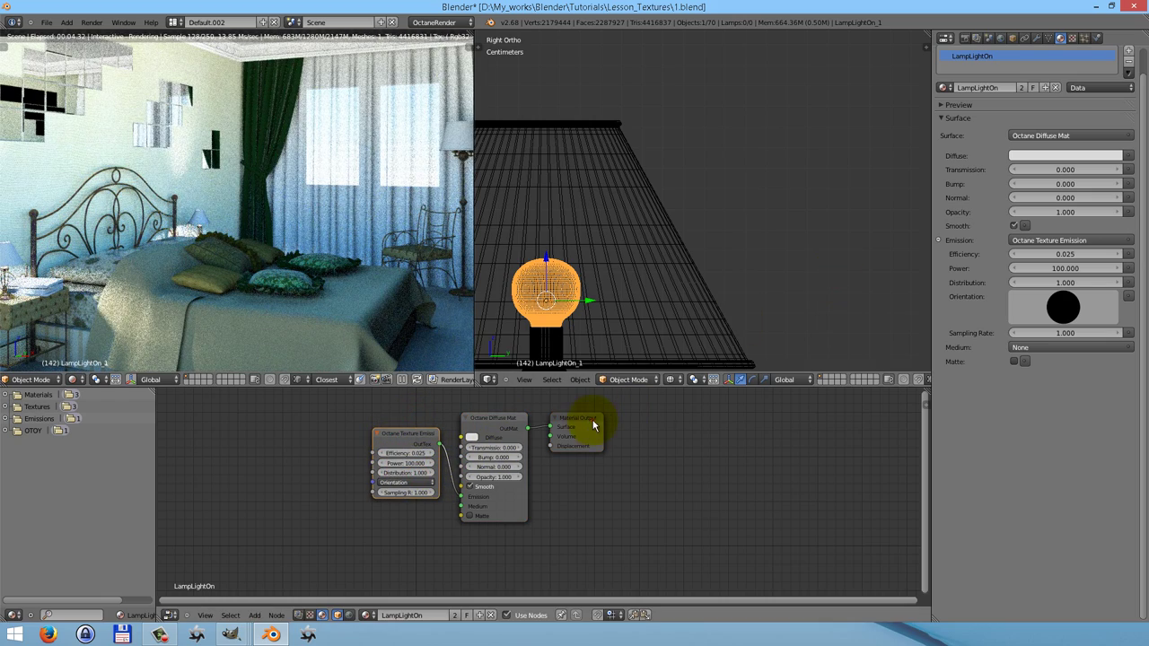
left_click_drag(590, 423, 709, 434)
left_click_drag(506, 419, 636, 437)
left_click_drag(422, 433, 511, 446)
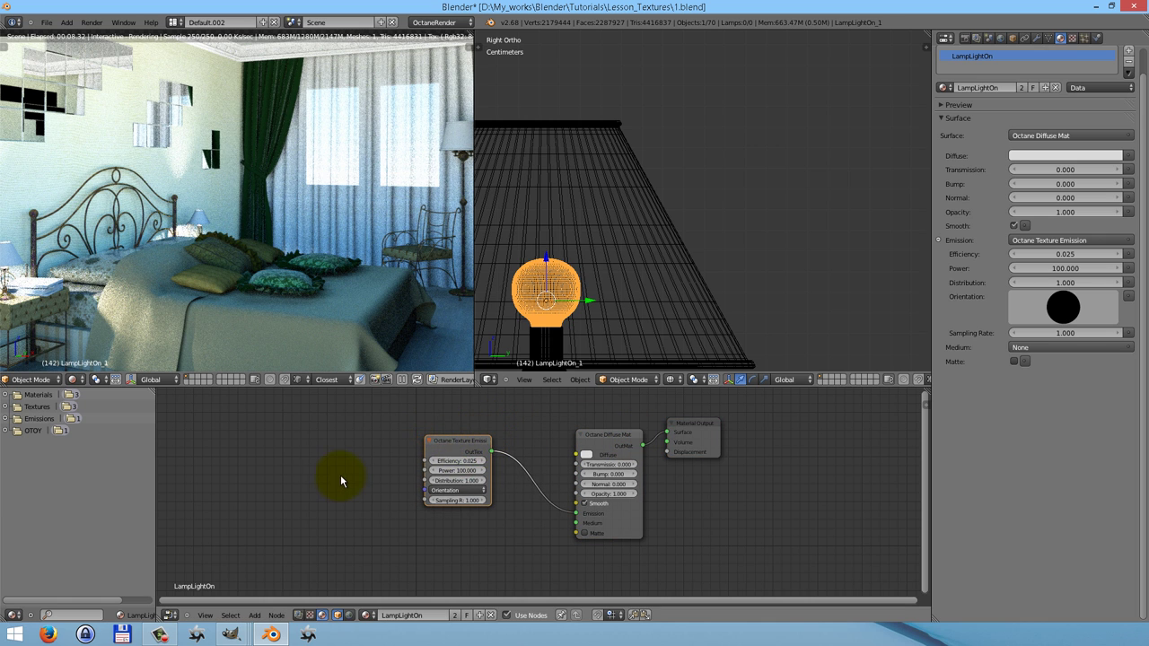
Add an Octane RGBSpectrum Tex node before the bulb's texture emission node and connect it to Efficiency.
scroll(341, 476, "up", 2)
scroll(490, 465, "up", 2)
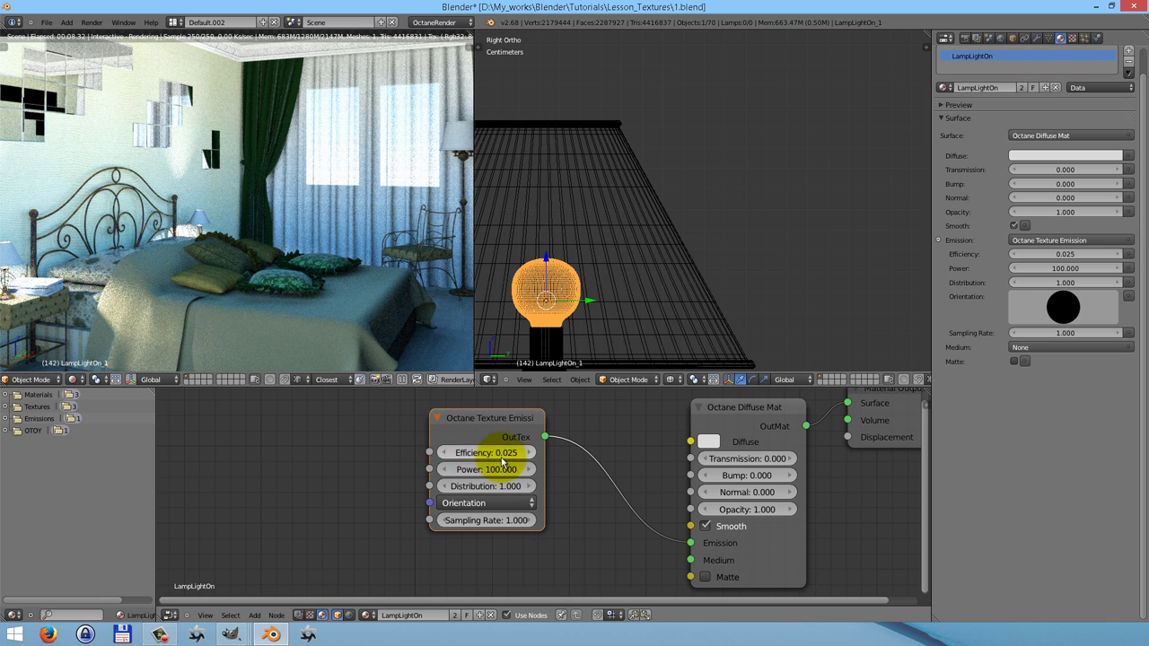
scroll(386, 473, "down", 1)
scroll(386, 473, "down", 1)
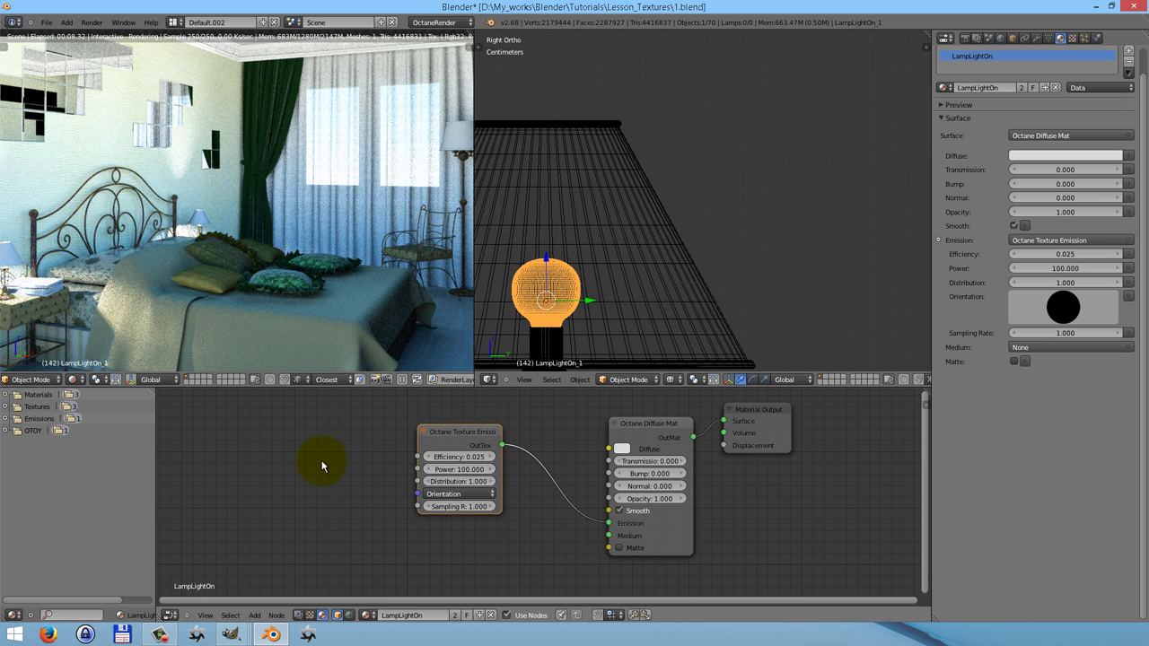
key("shift+a")
mouse_move(322, 464)
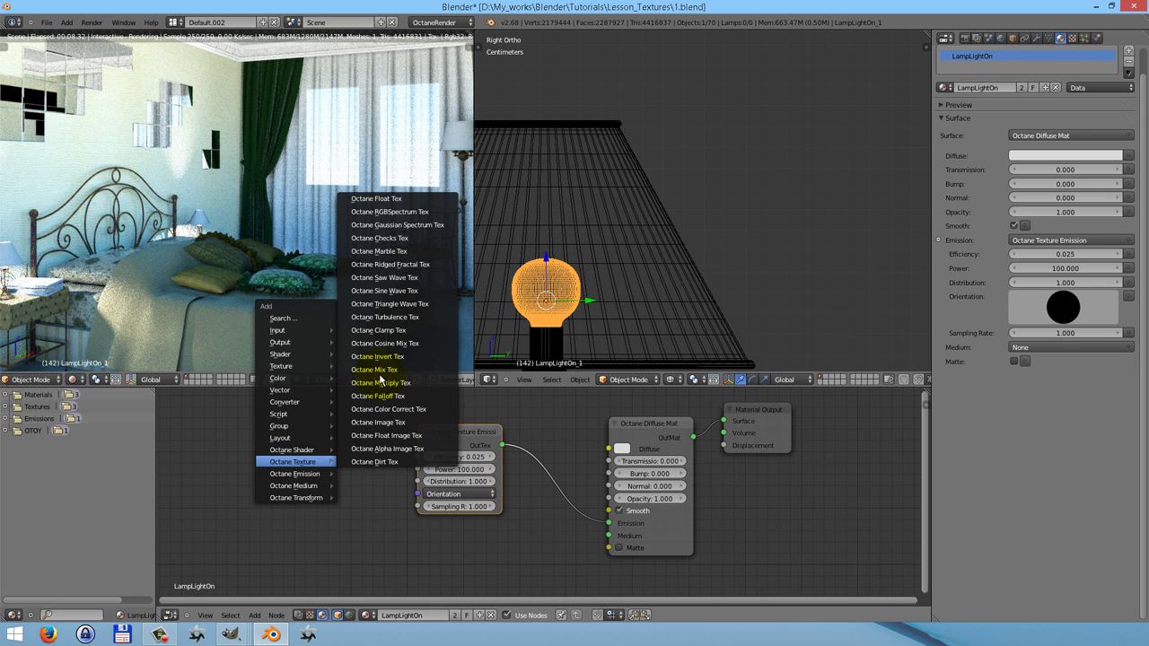
left_click(420, 216)
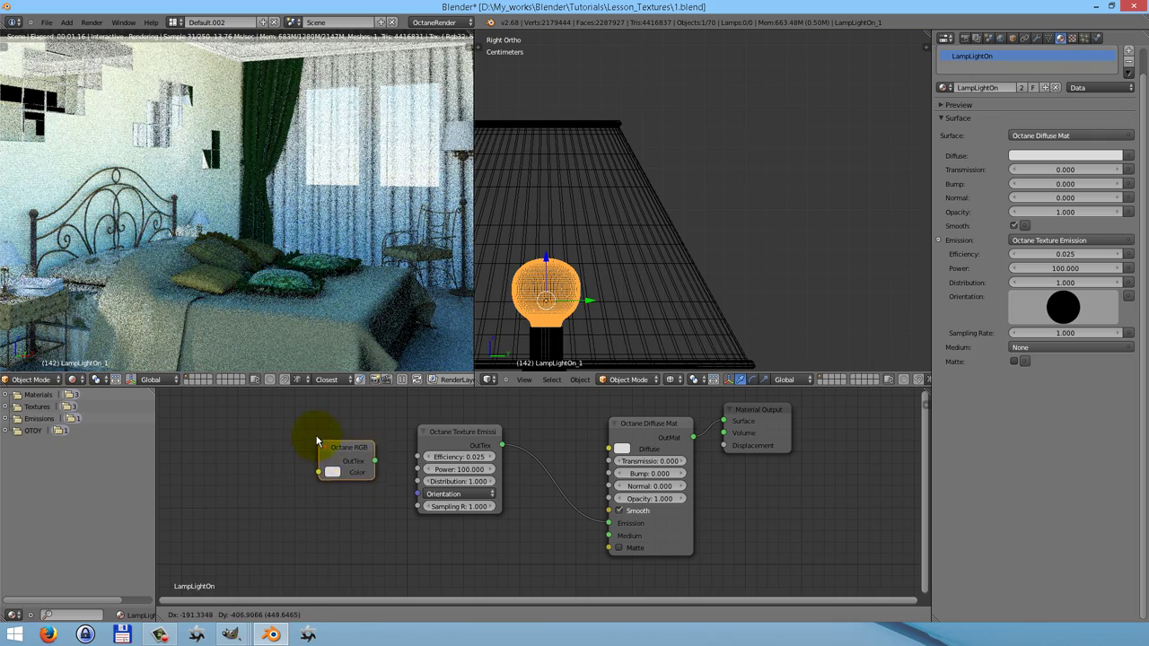
left_click(310, 424)
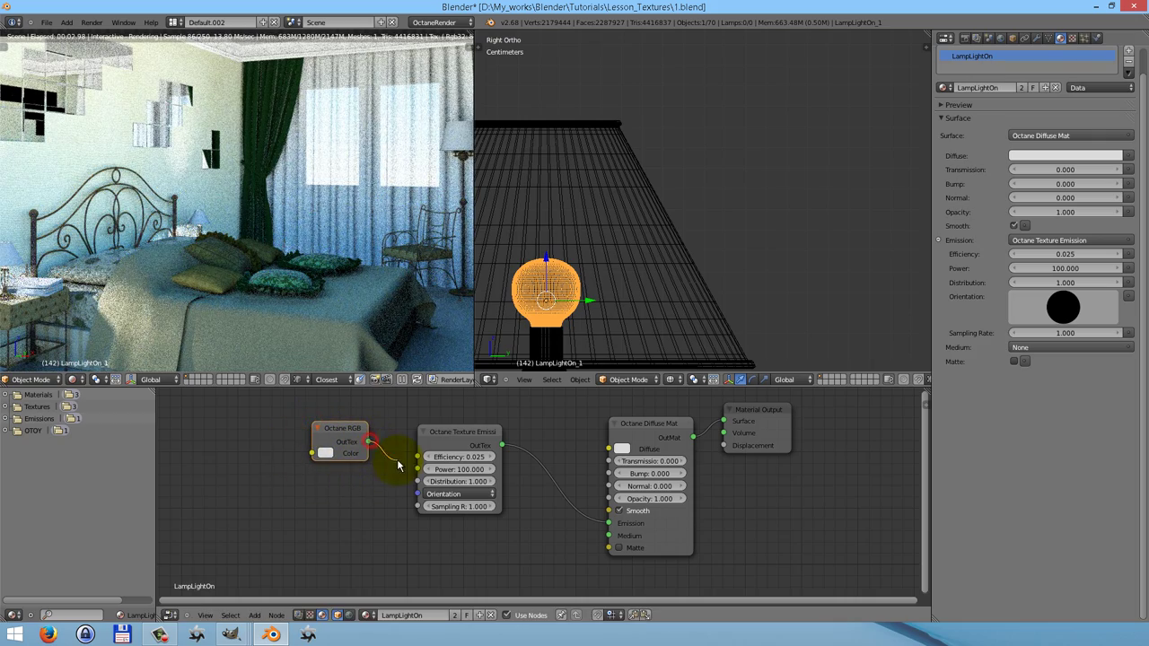
left_click_drag(399, 465, 417, 458)
Set the bulb's RGB spectrum colour to pure white (1.000 per channel) and the texture emission's Power to 0.25.
left_click(324, 452)
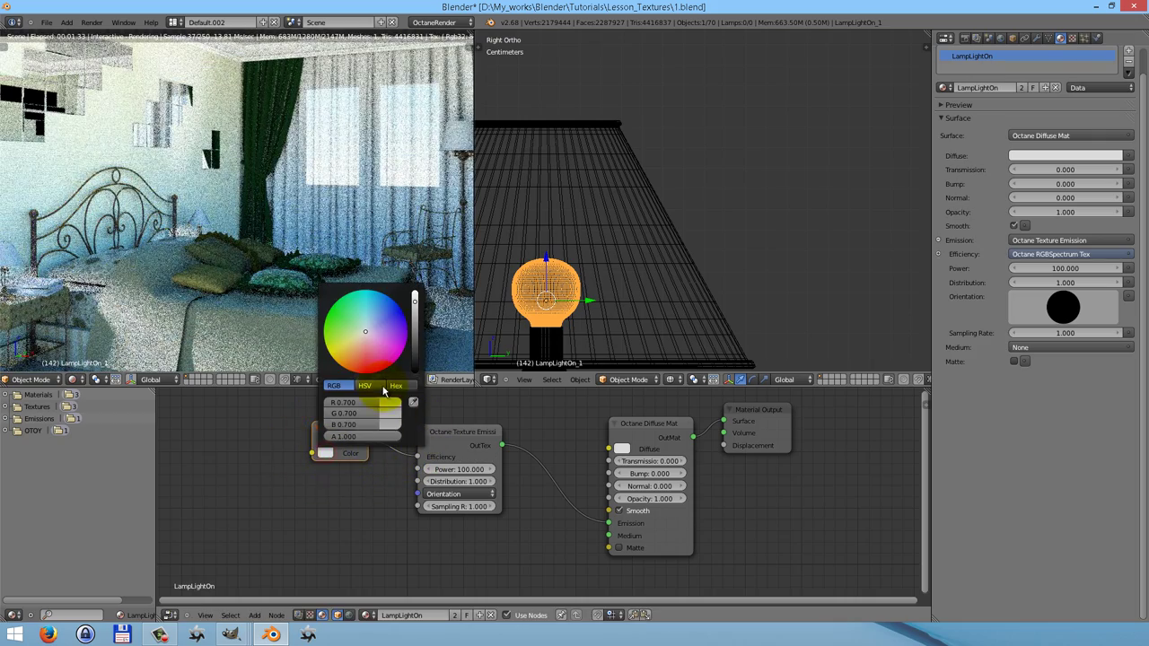
left_click(416, 296)
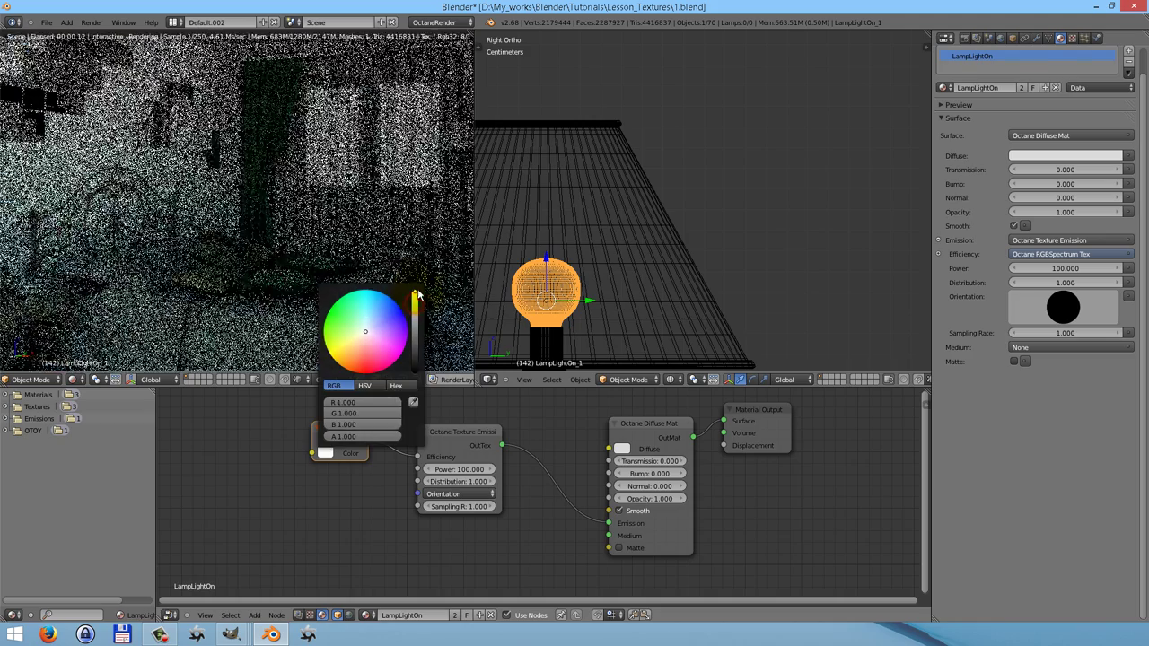
left_click(460, 470)
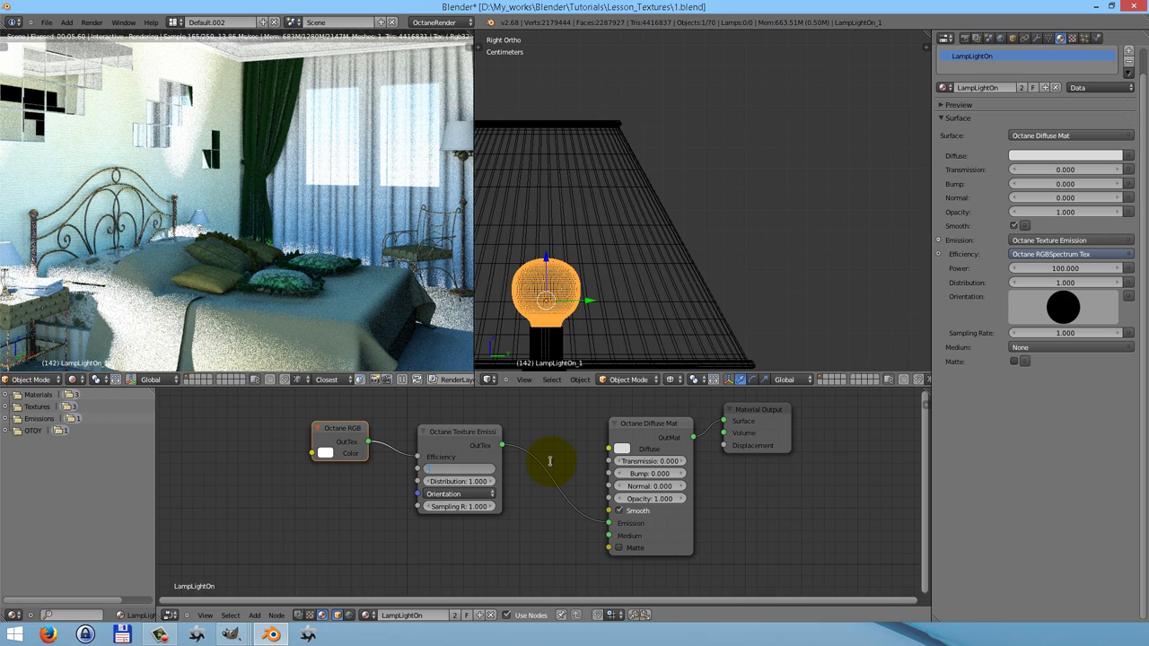
type(".25")
key("Return")
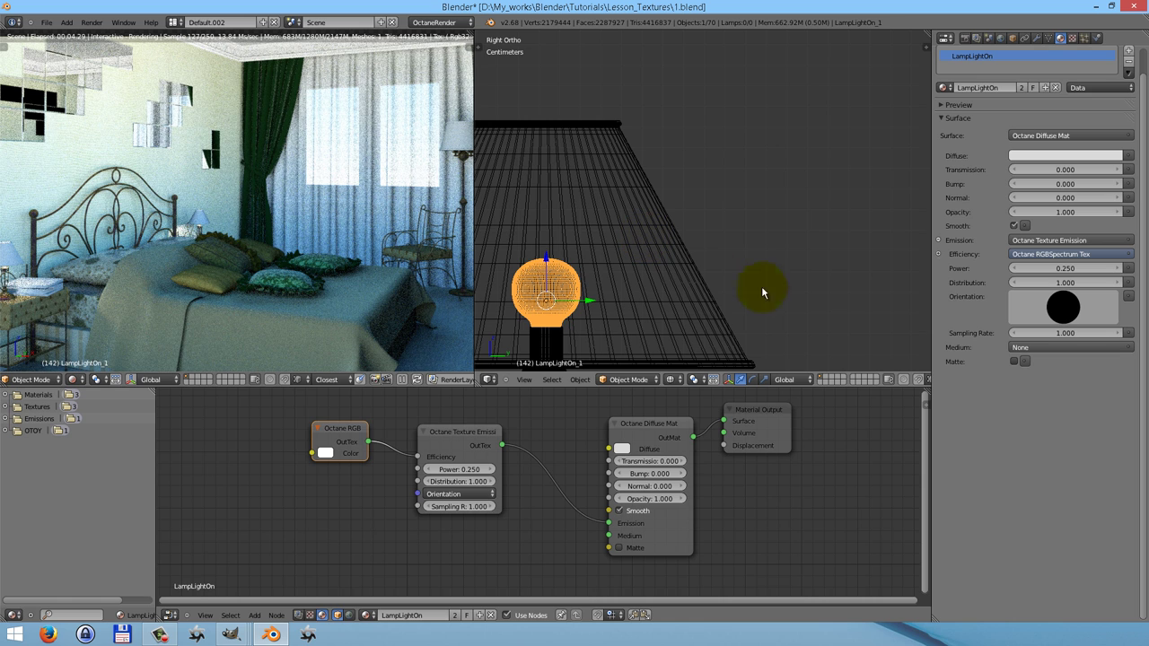
Select the bedside lampshade, enable nodes on its FabricLamp material and make its surface an Octane Mix Material.
right_click(707, 300)
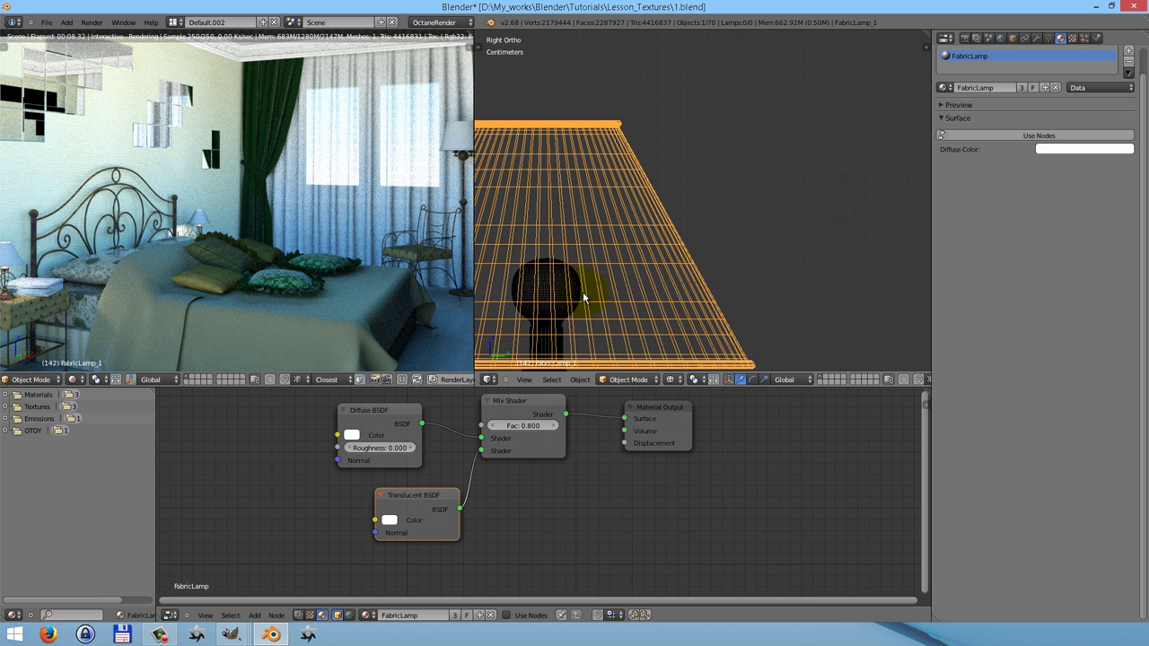
left_click(1039, 135)
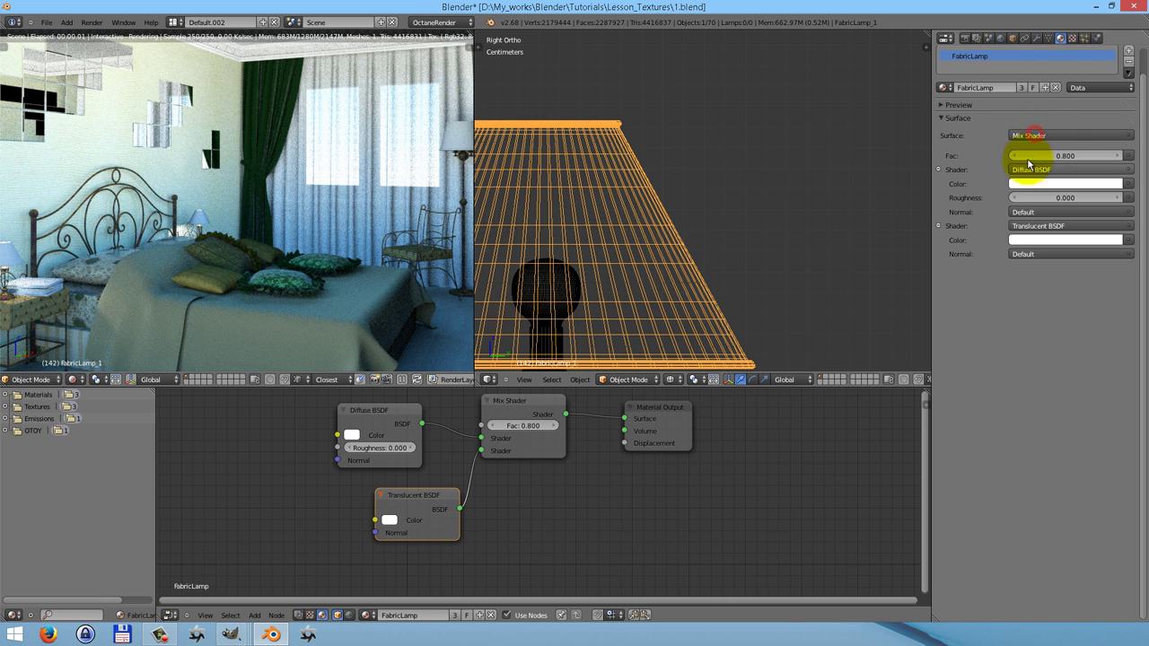
left_click(1043, 135)
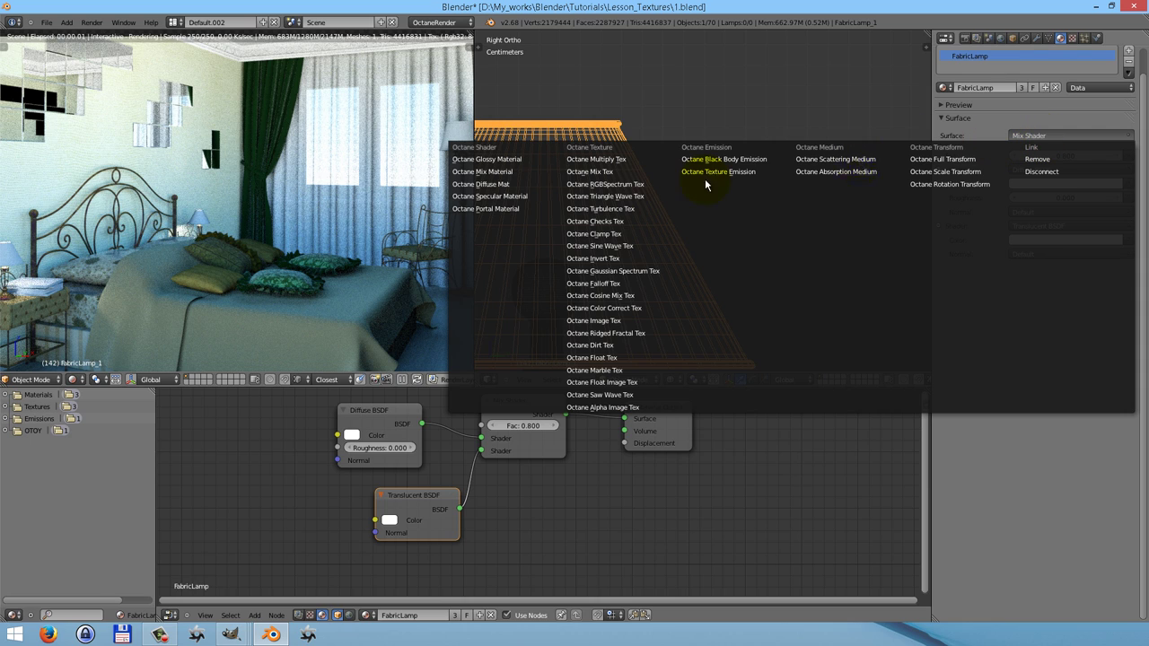
left_click(491, 174)
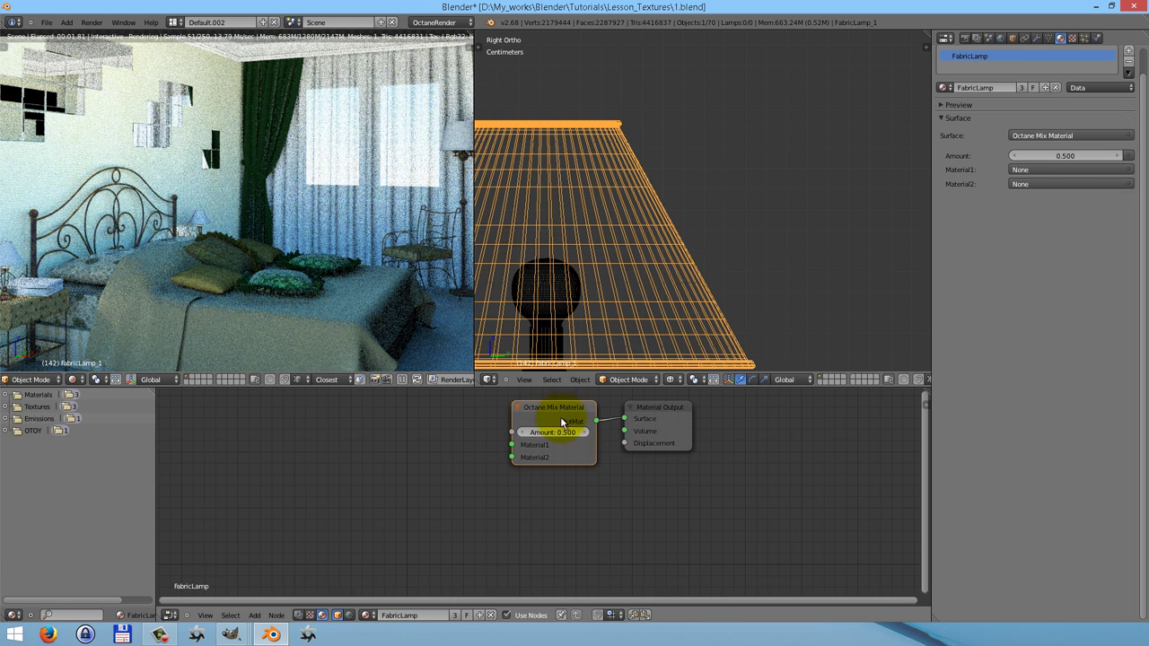
Assign an Octane Diffuse Mat to both Material1 and Material2 of the lampshade's mix.
left_click(1043, 171)
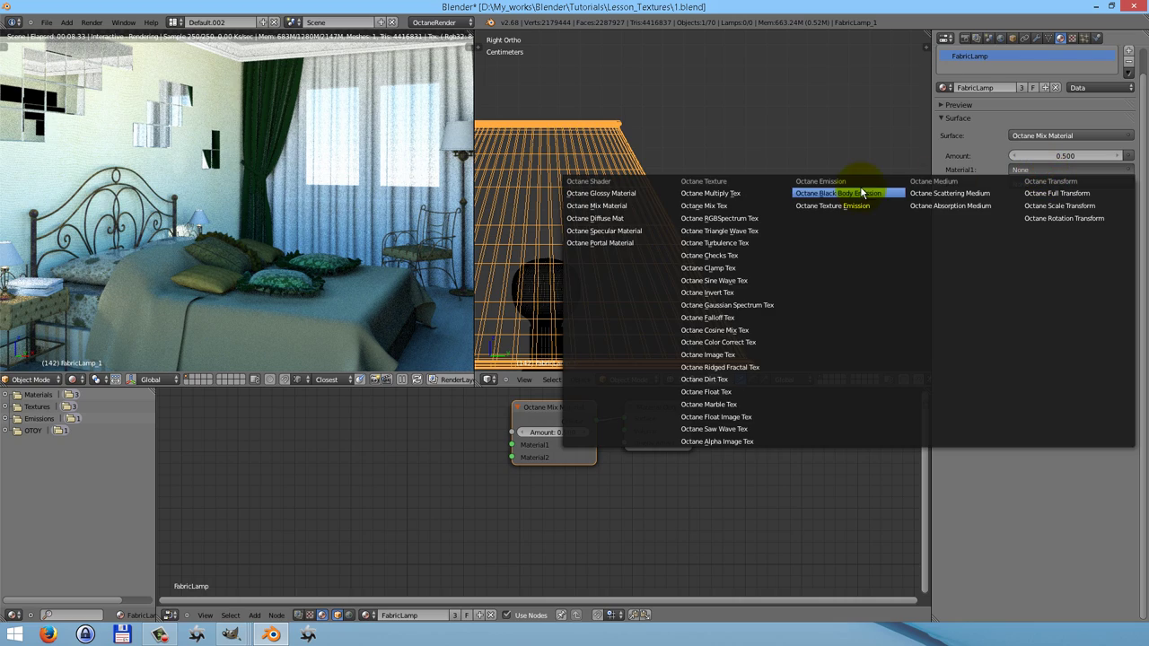
left_click(605, 217)
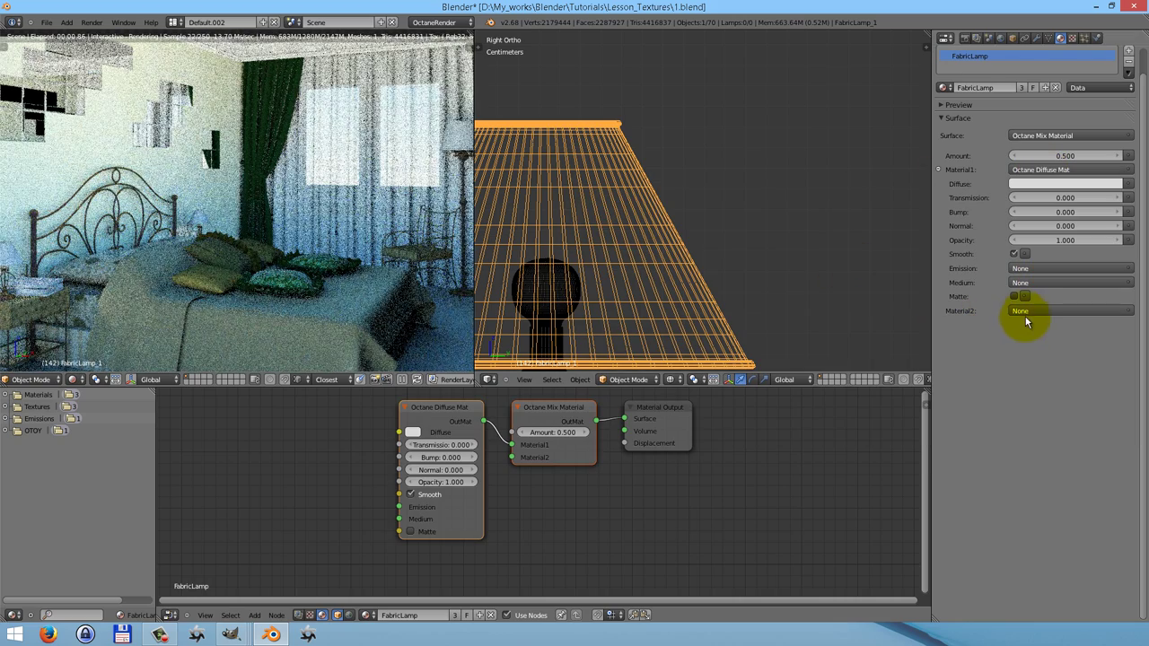
left_click(1023, 310)
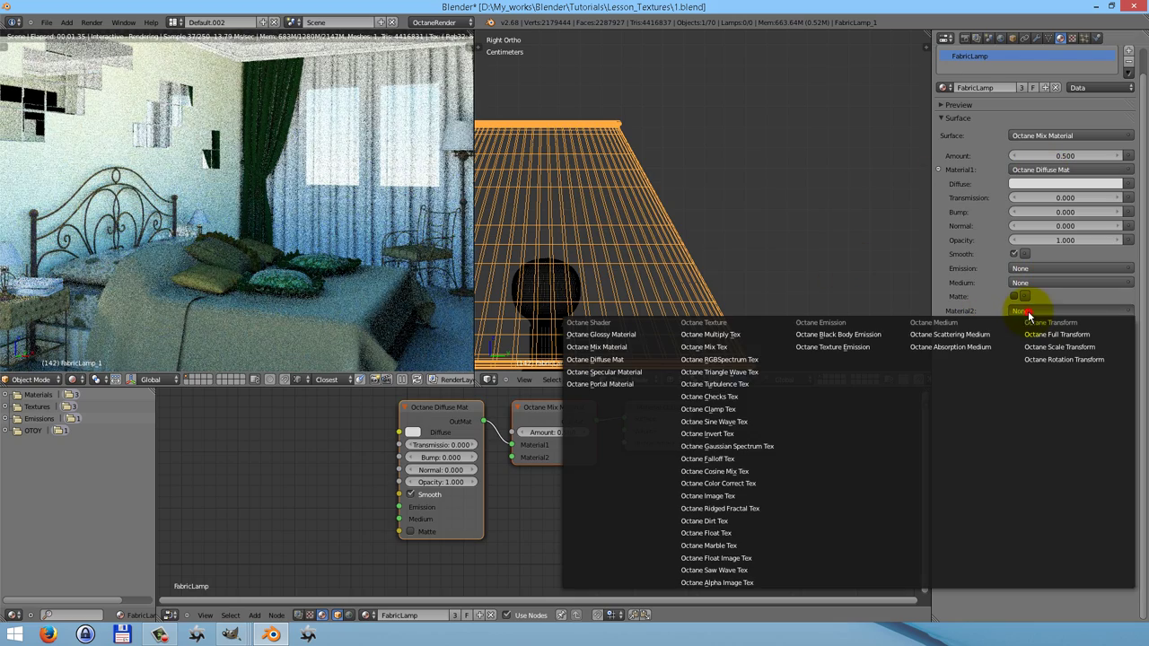
left_click(600, 359)
Move the lampshade's second diffuse node below the first and shift the mix and output nodes farther along.
left_click_drag(451, 412, 441, 561)
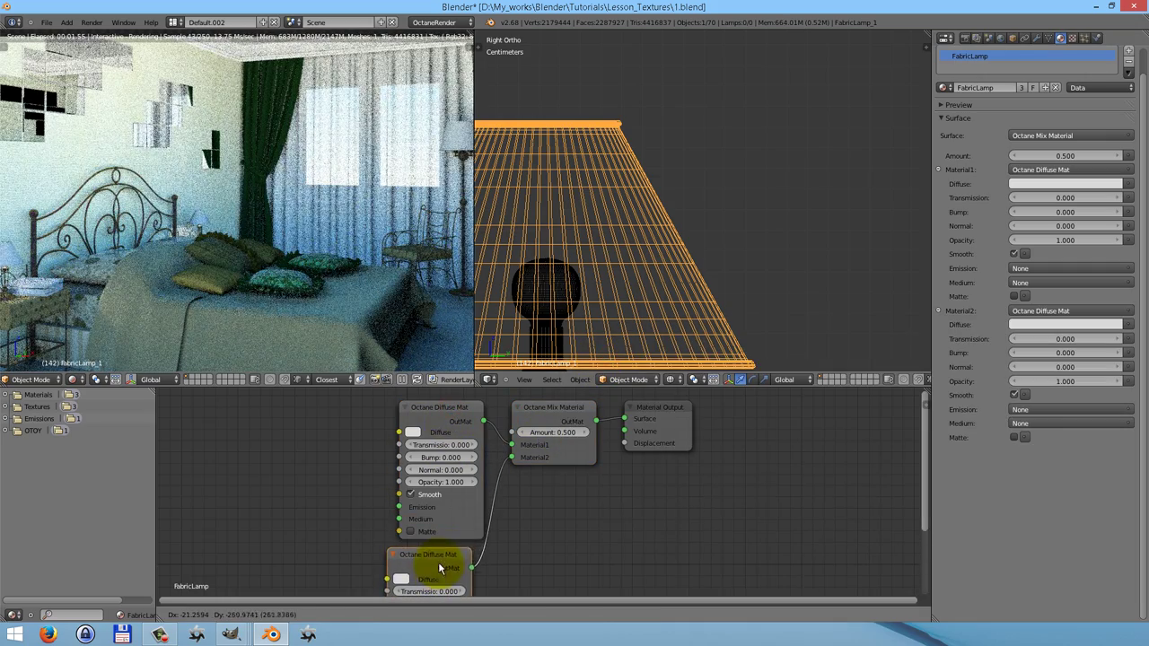
left_click(679, 418)
left_click_drag(702, 418, 893, 442)
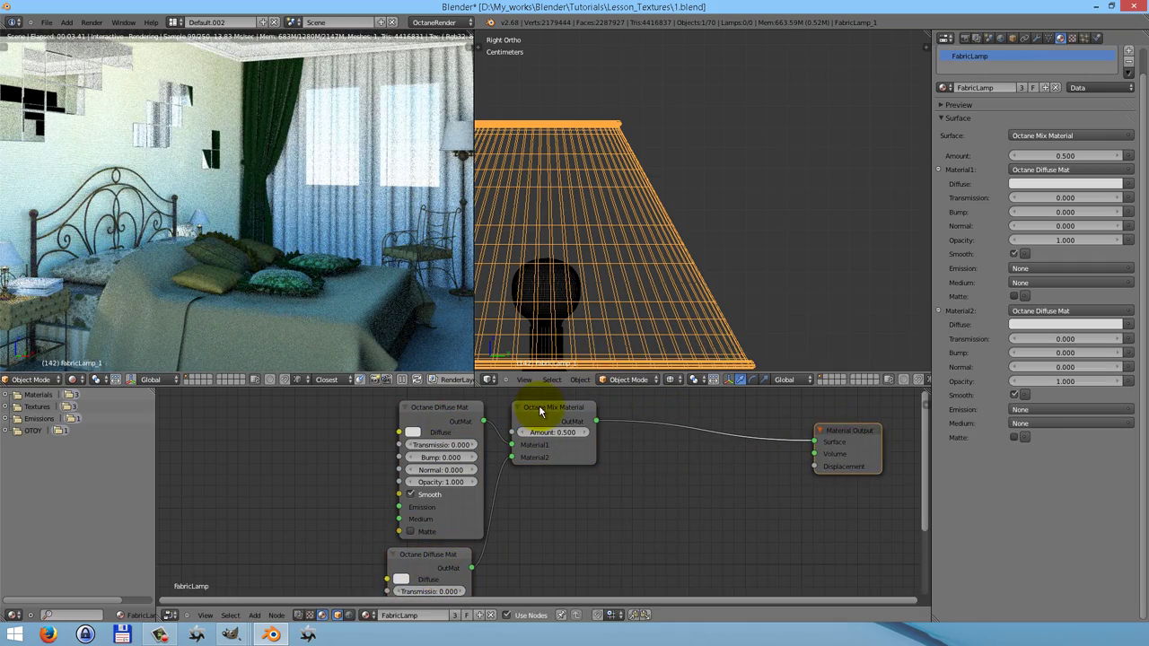
left_click_drag(543, 411, 724, 468)
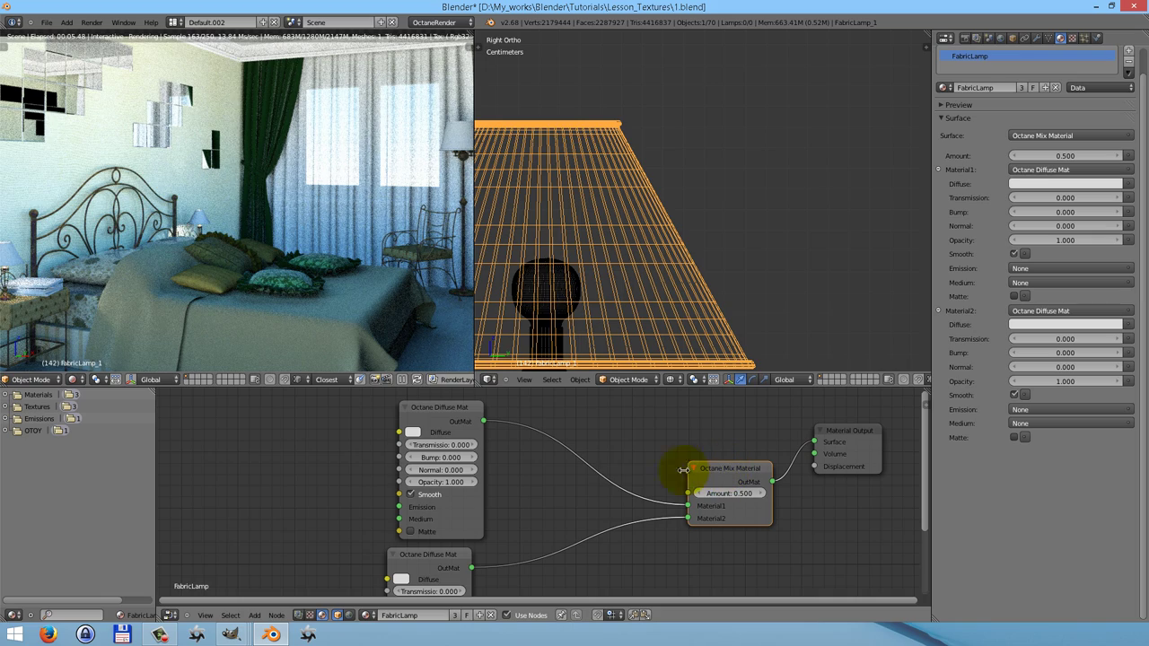
Add an Octane Falloff Tex node to the FabricLamp material and connect it to the mix's Amount.
key("shift+a")
mouse_move(593, 425)
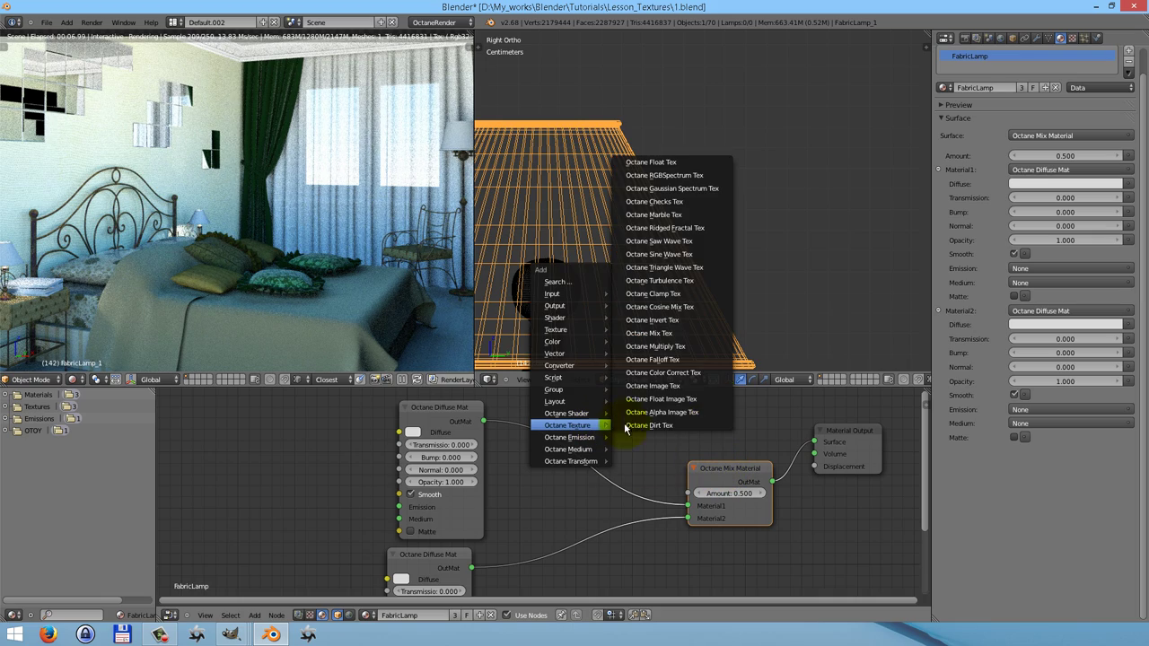
left_click(669, 362)
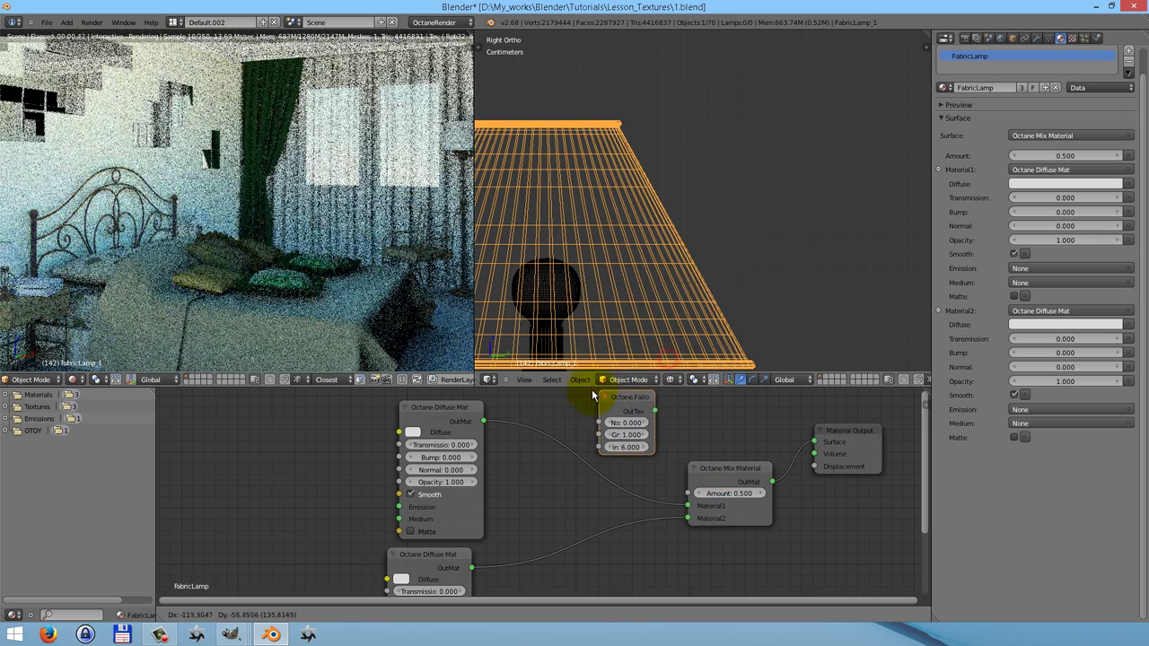
left_click(645, 413)
left_click_drag(666, 464, 688, 493)
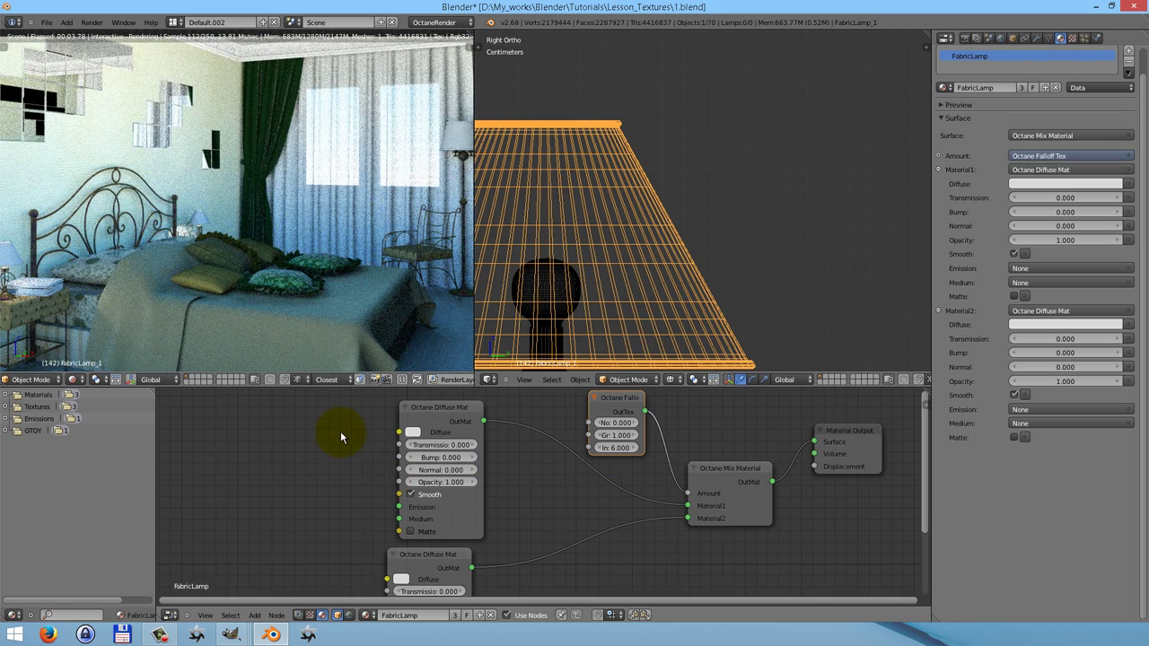
Set the first diffuse node's Diffuse colour to a pale cream and copy it to the second diffuse node.
left_click(412, 434)
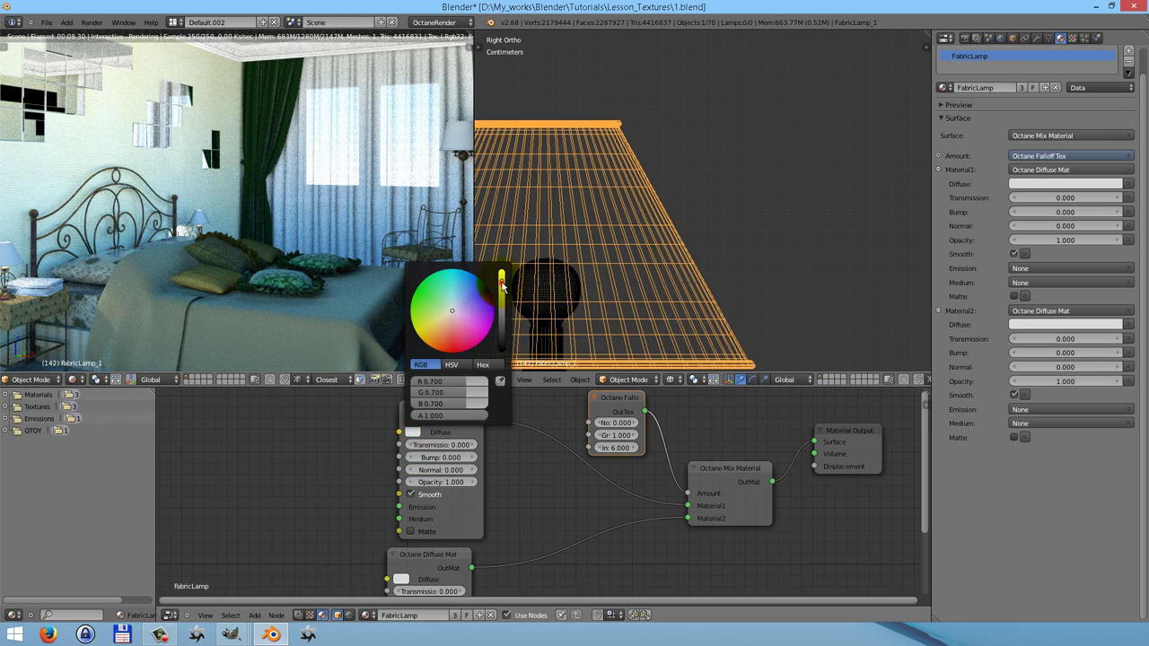
left_click_drag(502, 285, 503, 277)
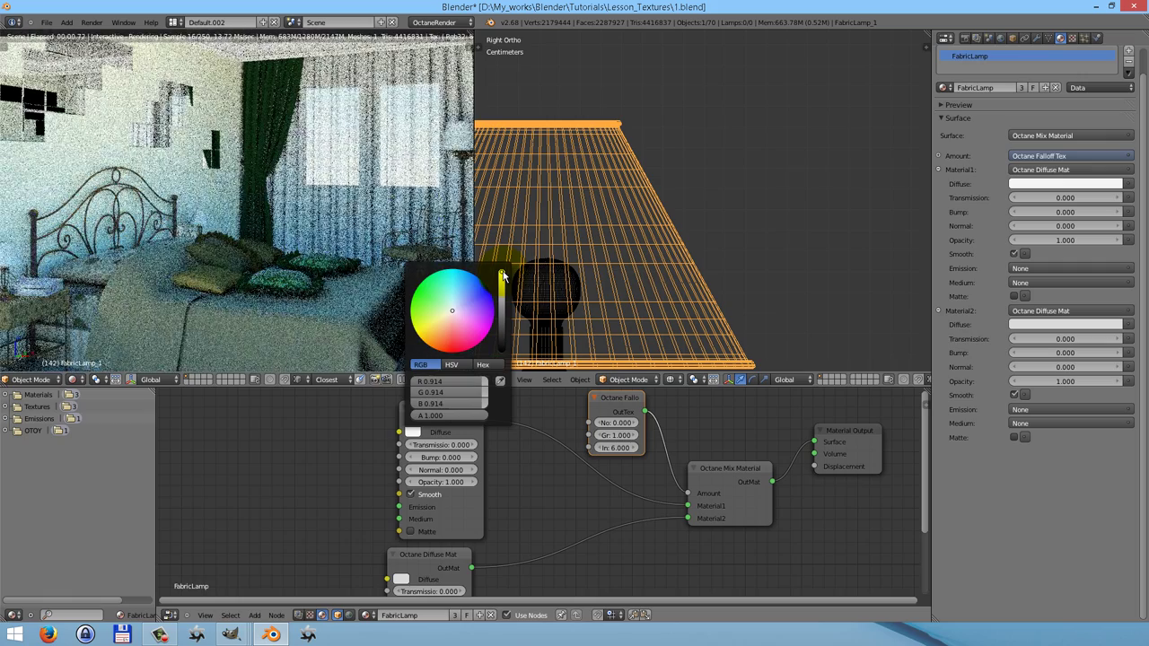
left_click(447, 314)
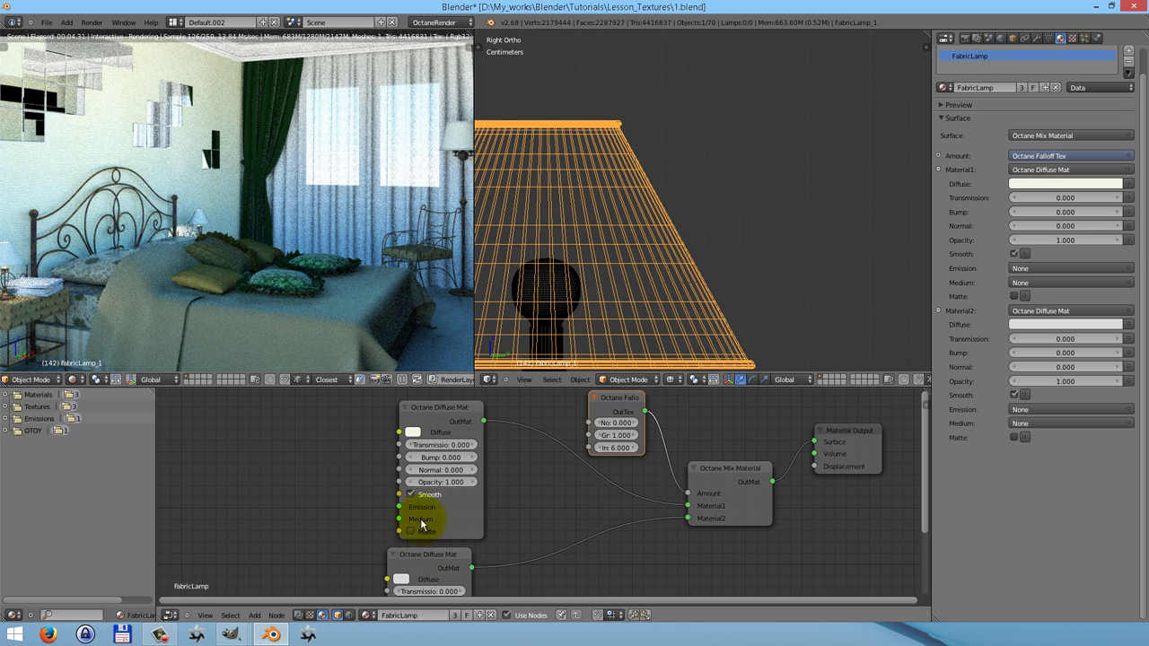
left_click(415, 436)
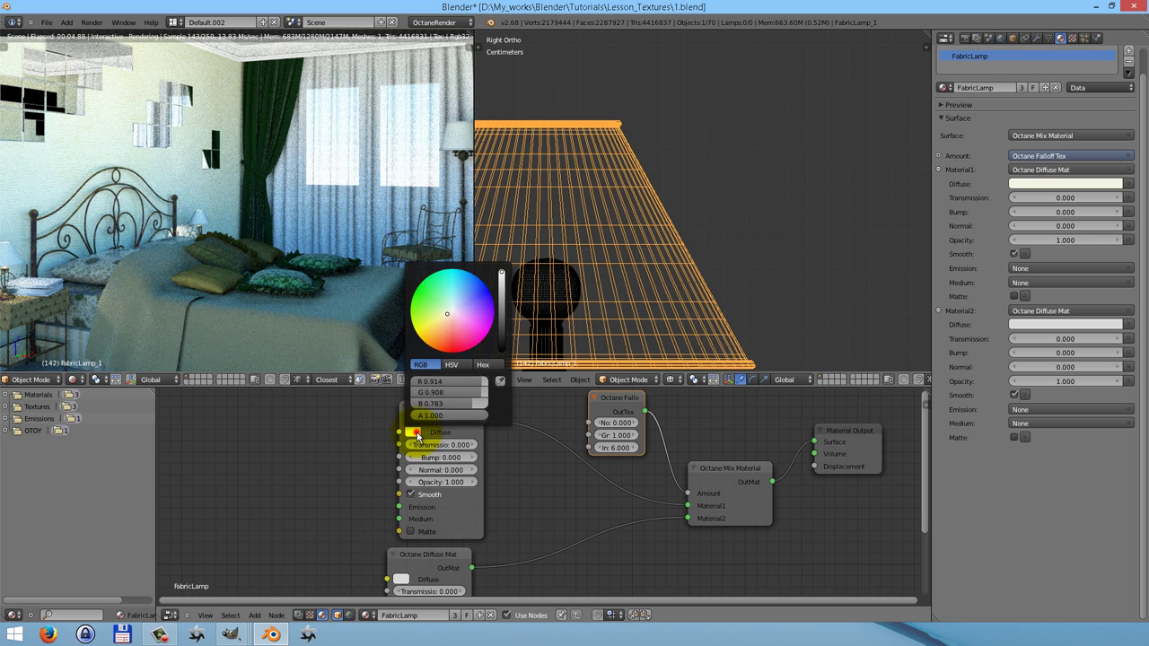
left_click(447, 317)
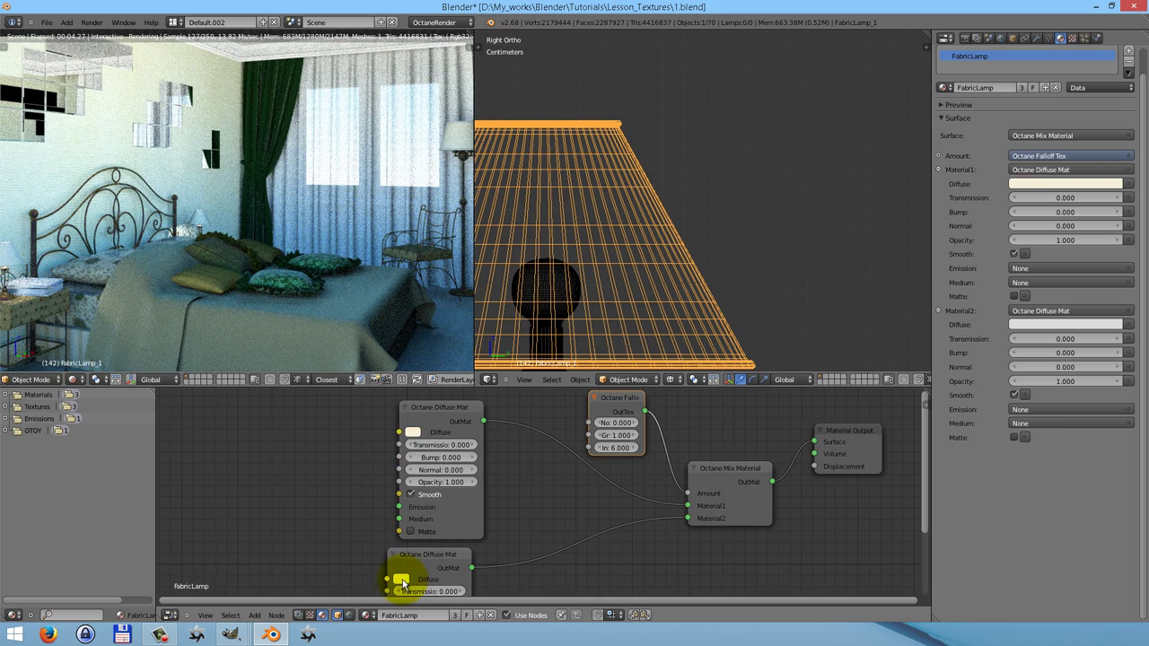
key("ctrl+v")
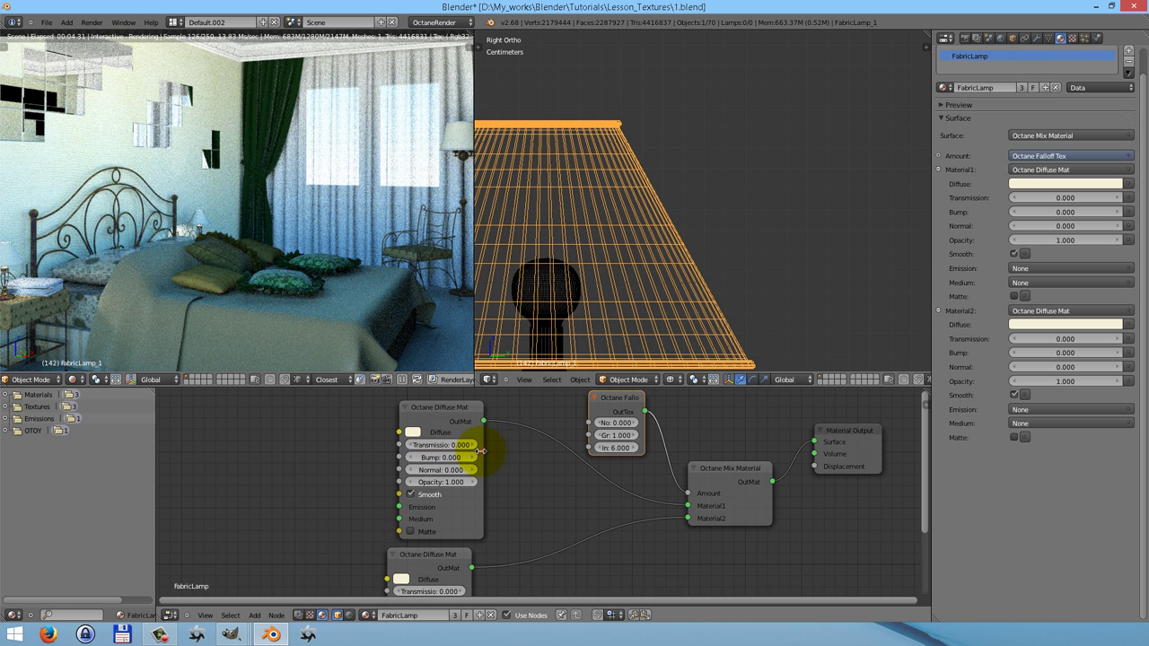
Widen the first diffuse node, add an Octane RGBSpectrum Tex node beside it and connect it to that node's Transmission.
left_click_drag(485, 456, 538, 456)
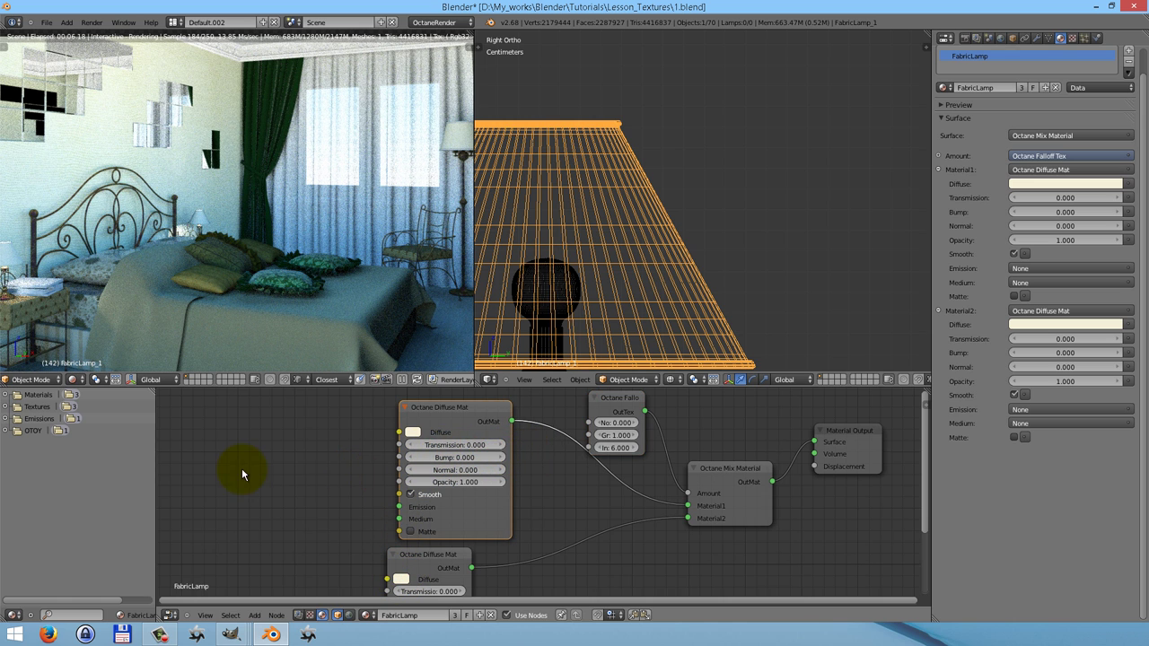
key("shift+a")
mouse_move(225, 471)
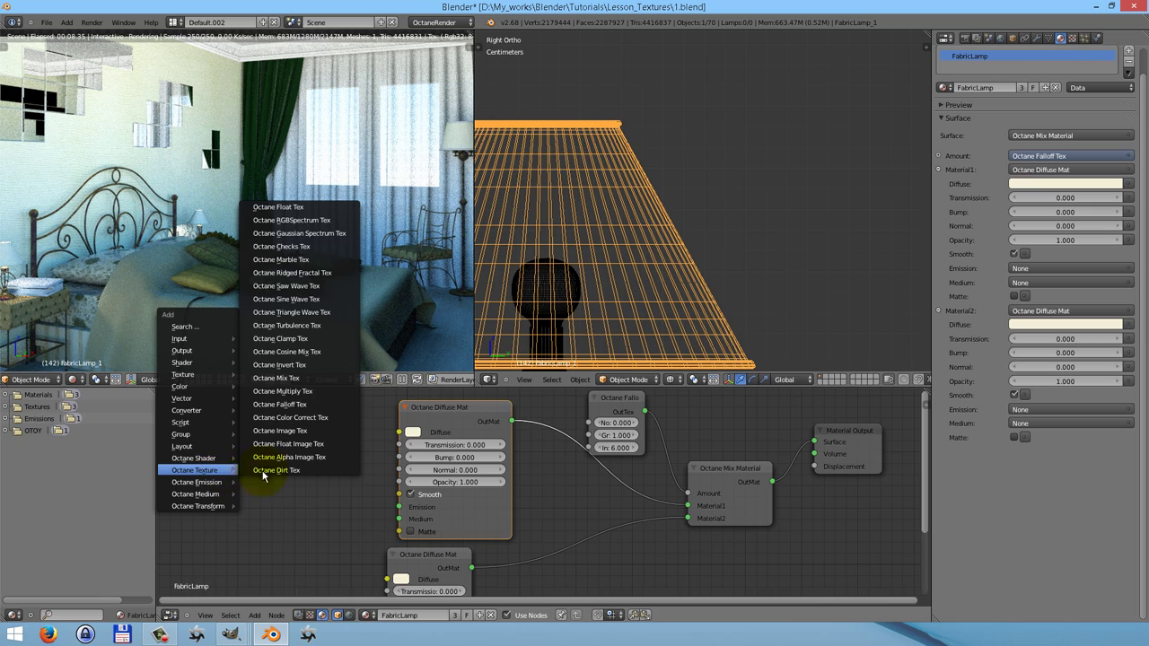
left_click(307, 224)
left_click(289, 429)
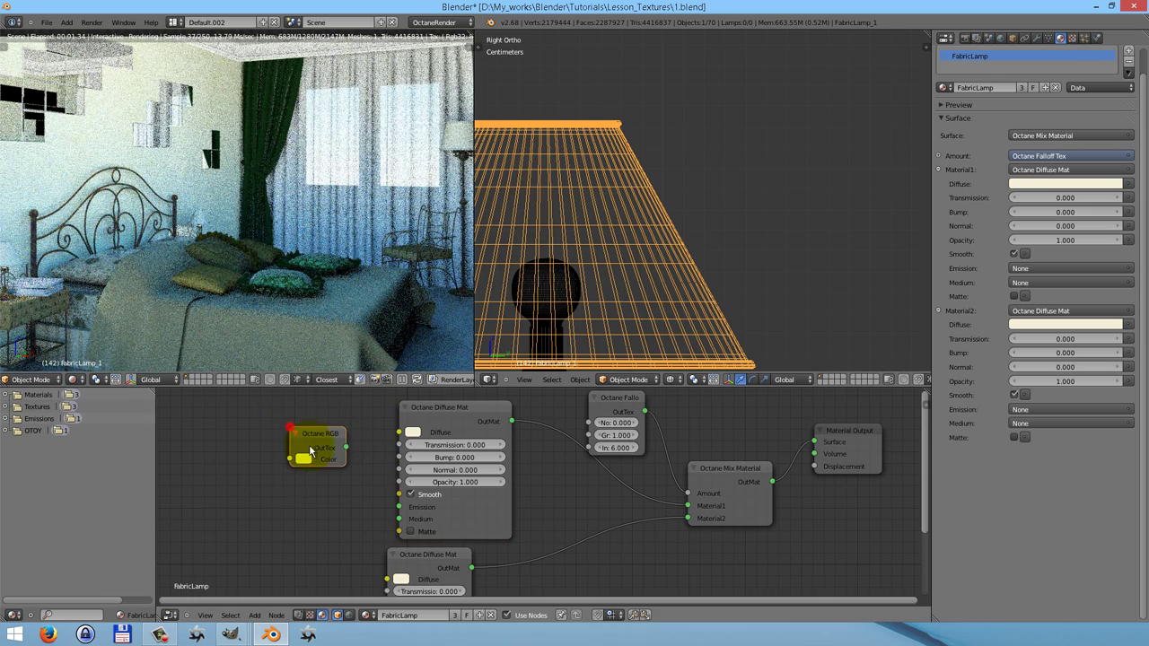
left_click_drag(347, 448, 399, 445)
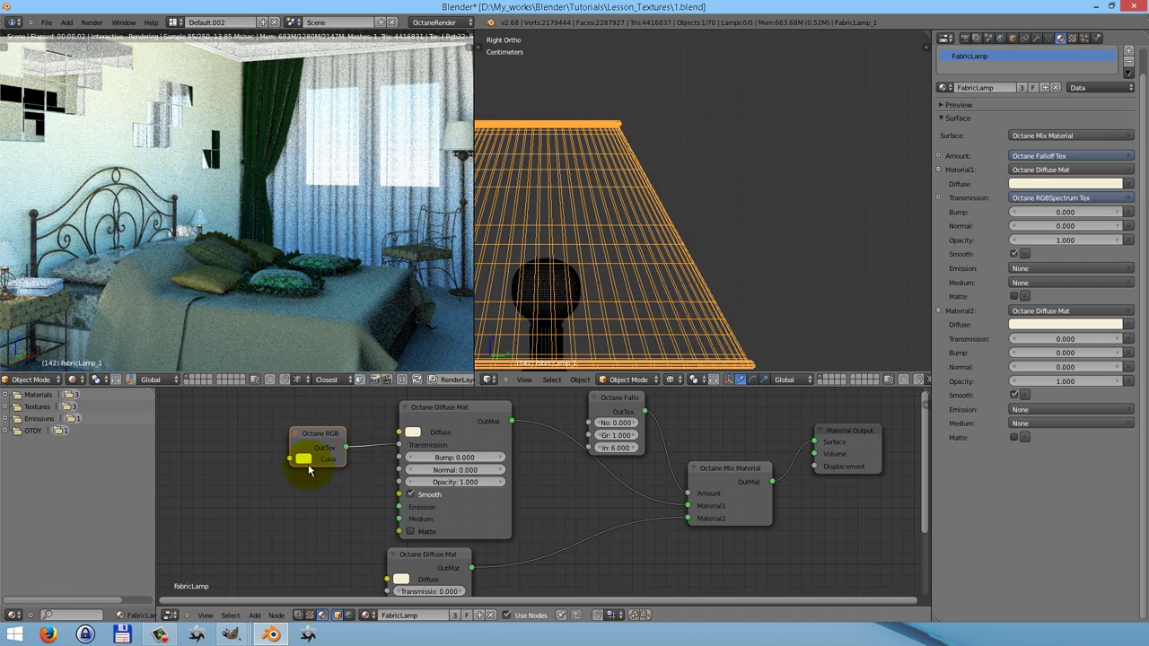
Set the first RGBSpectrum texture's colour to a bright, warm pale yellow.
left_click(305, 459)
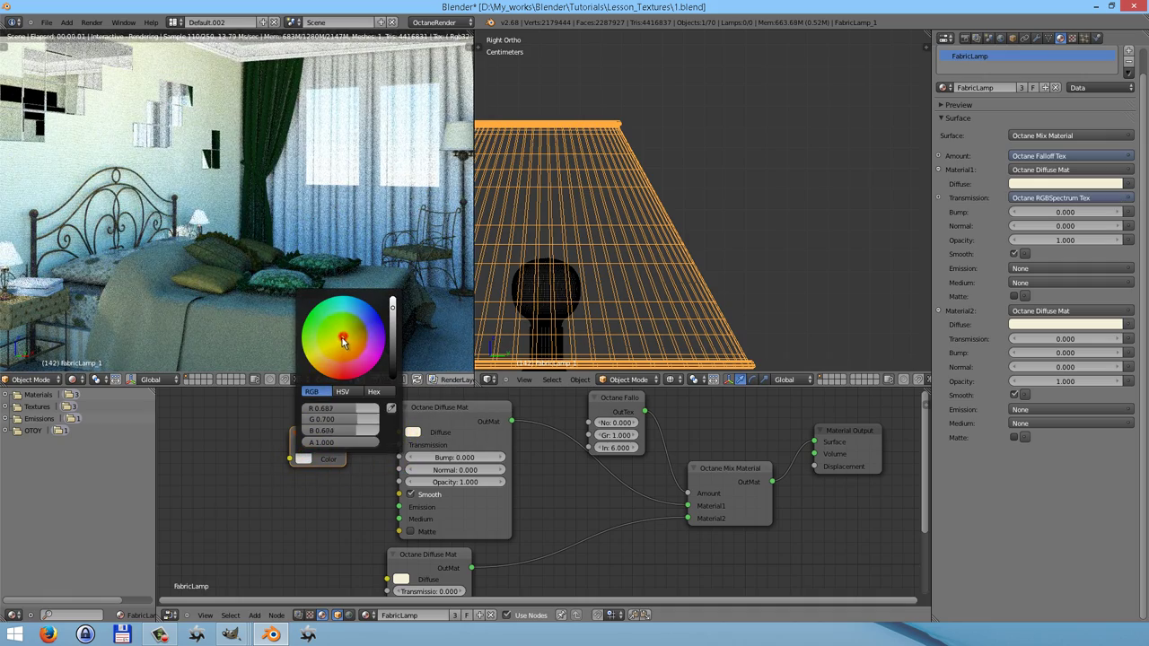
left_click(331, 350)
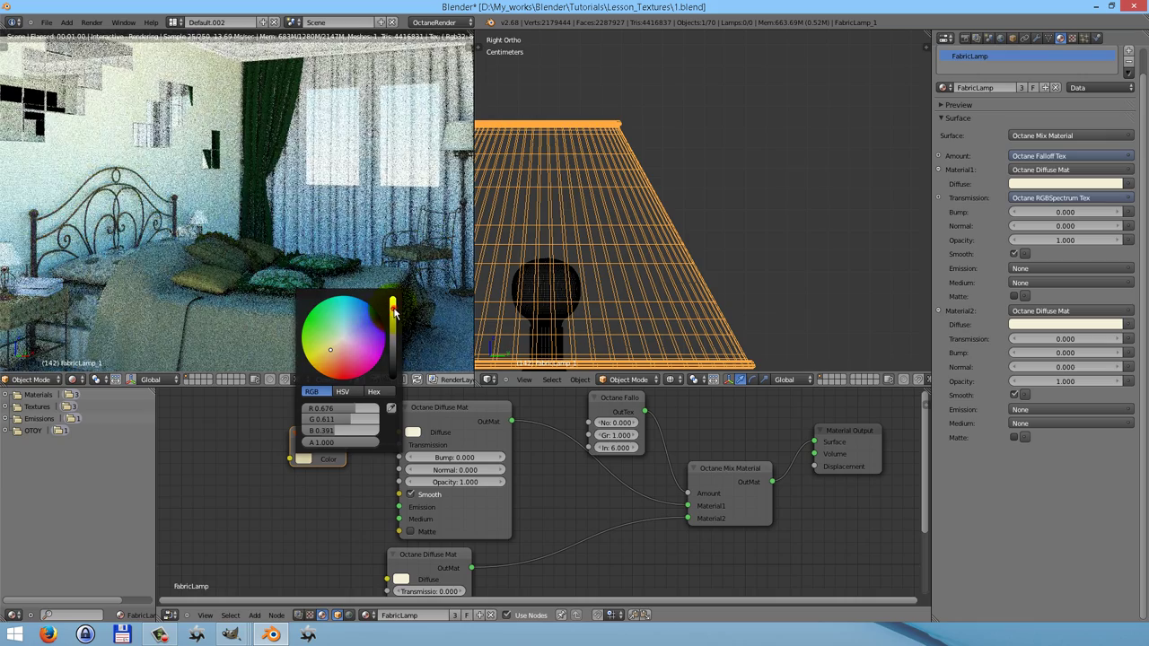
left_click_drag(392, 316, 392, 299)
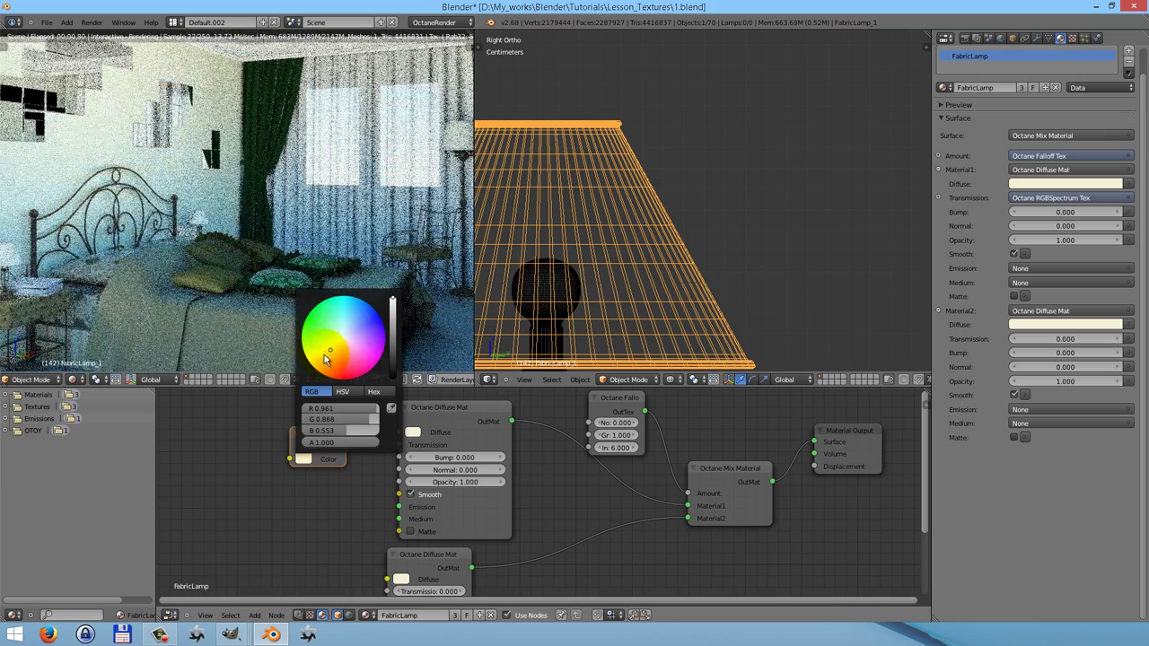
left_click(321, 352)
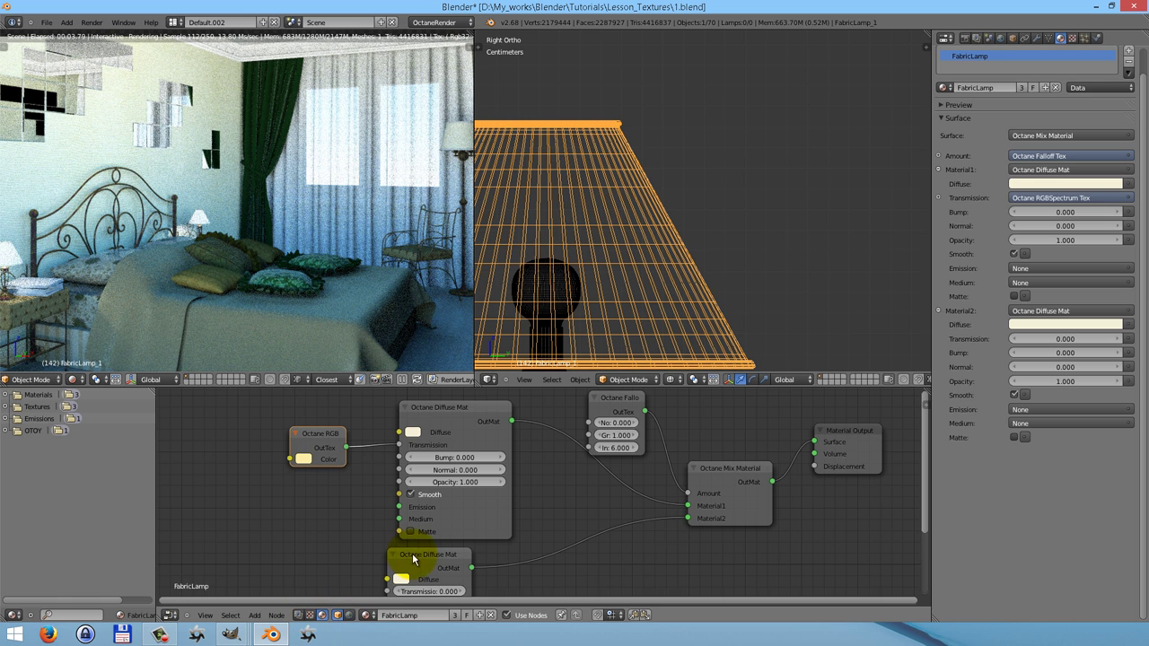
Add another Octane RGBSpectrum Tex node beside the second diffuse node.
left_click_drag(926, 527, 795, 549)
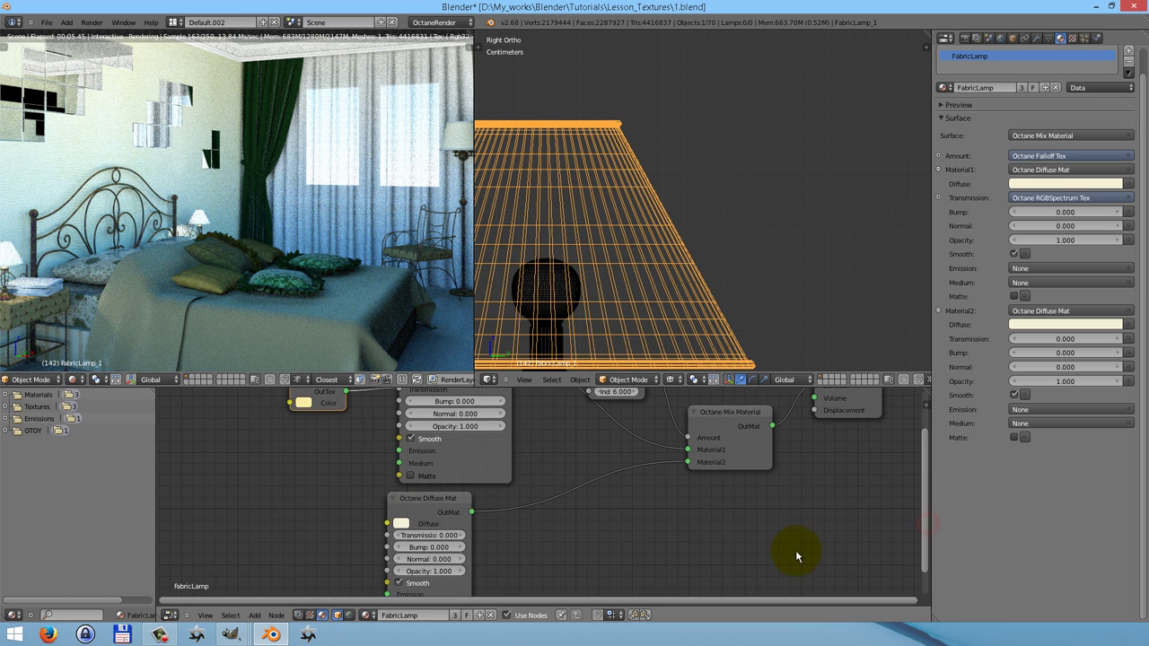
key("shift+a")
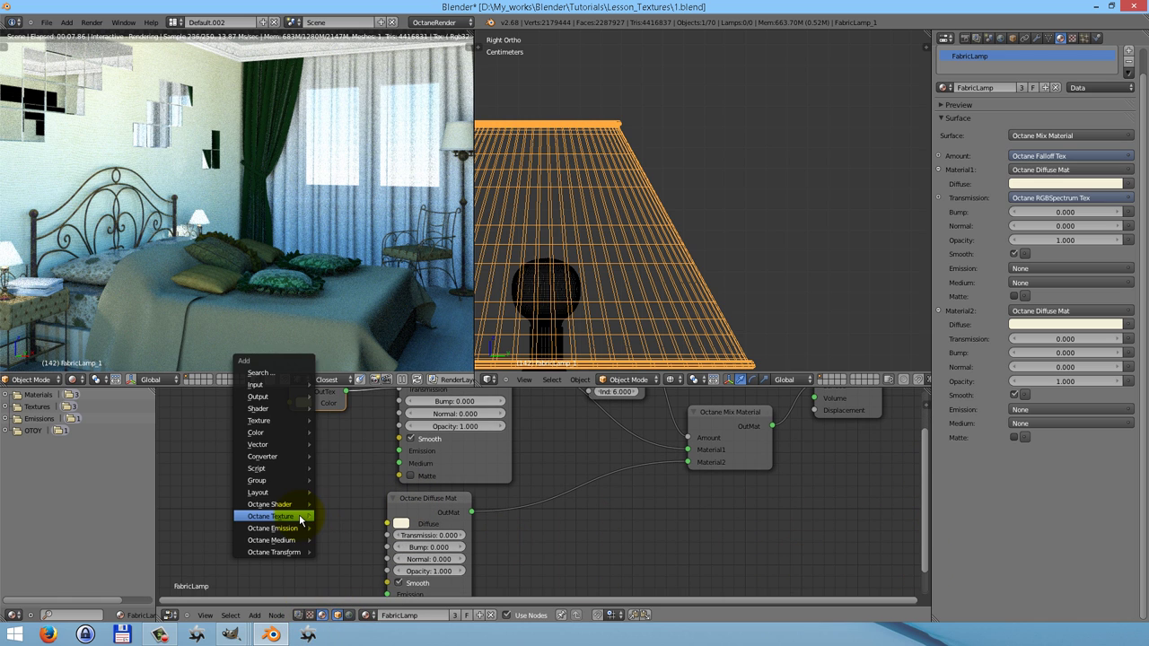
mouse_move(305, 518)
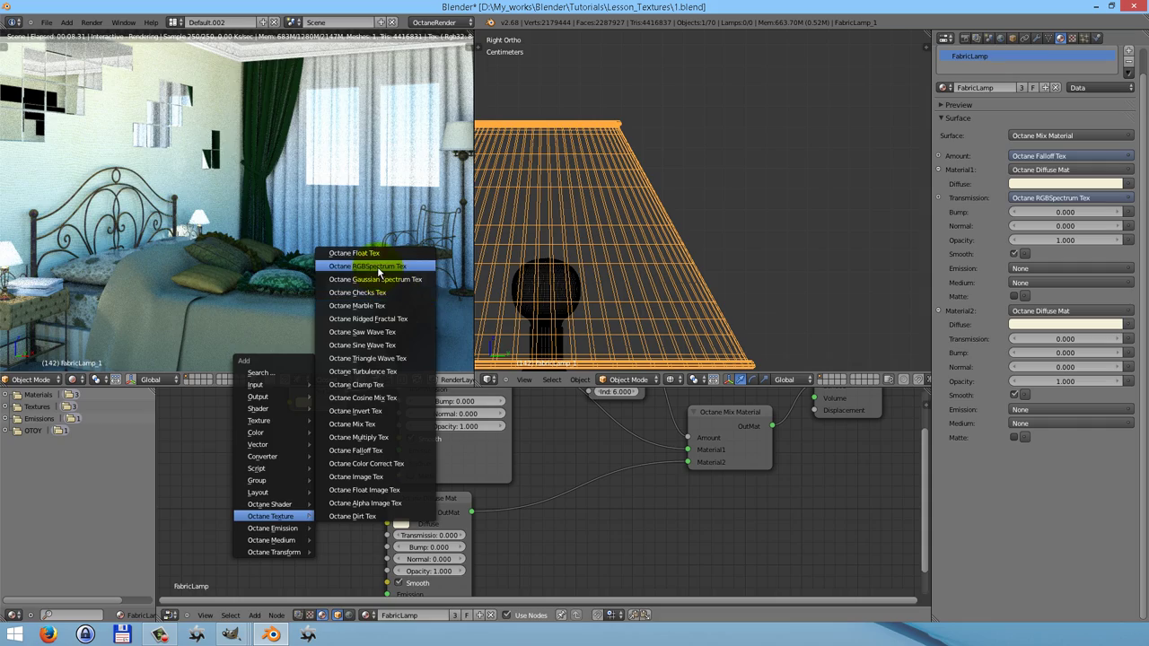
left_click(368, 266)
left_click(298, 514)
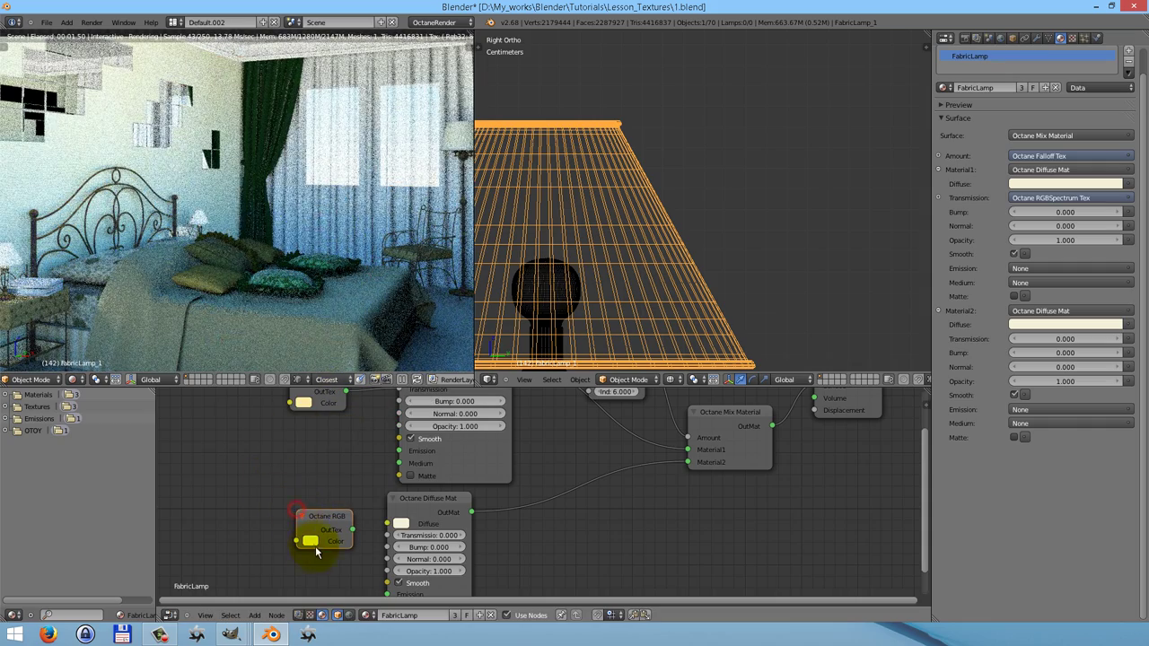
Colour the new RGBSpectrum texture dark green, about R 0.043, G 0.117, B 0.044, and connect it to the second diffuse node's Transmission.
left_click(310, 540)
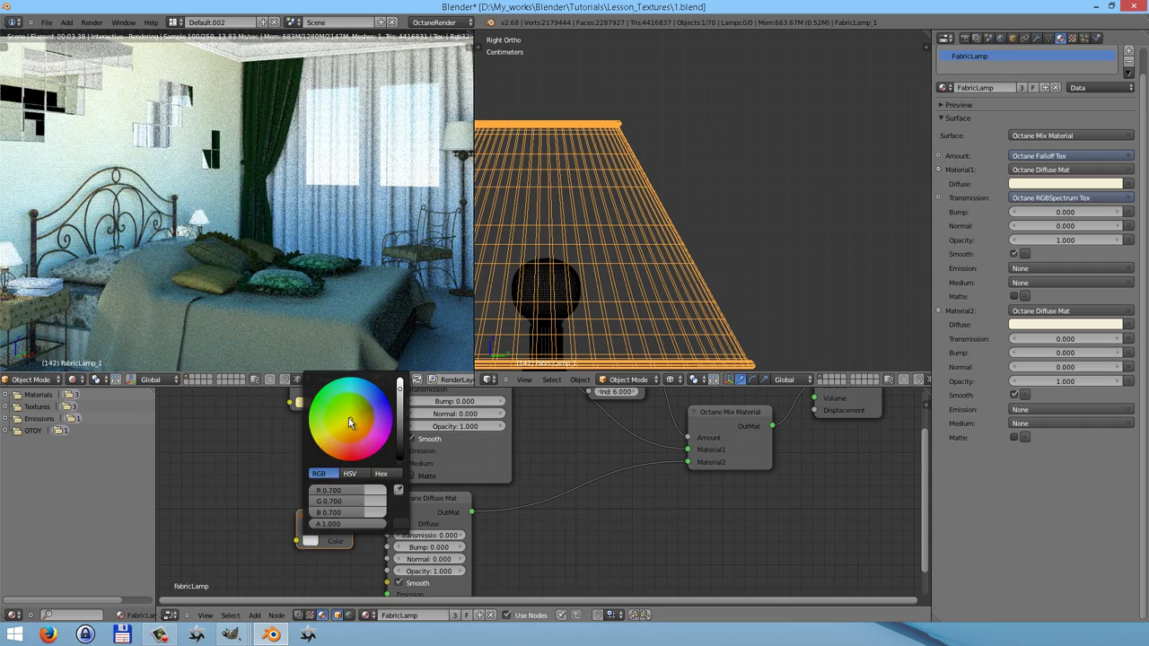
left_click_drag(348, 418, 325, 403)
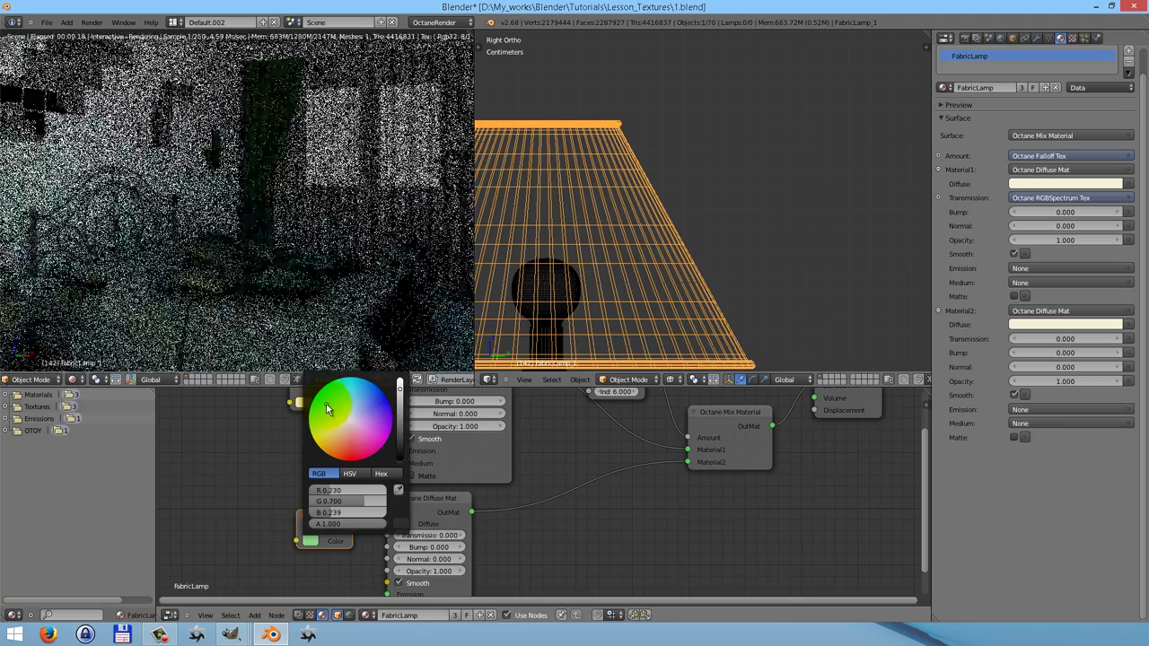
left_click_drag(400, 395, 402, 438)
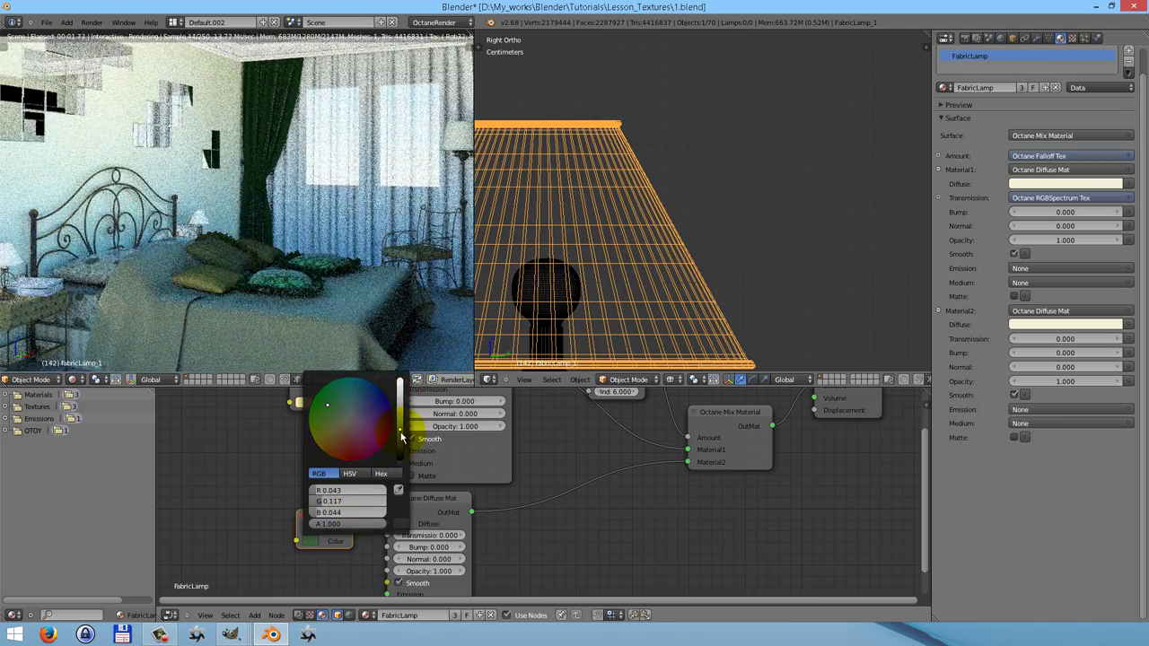
left_click_drag(352, 530, 387, 536)
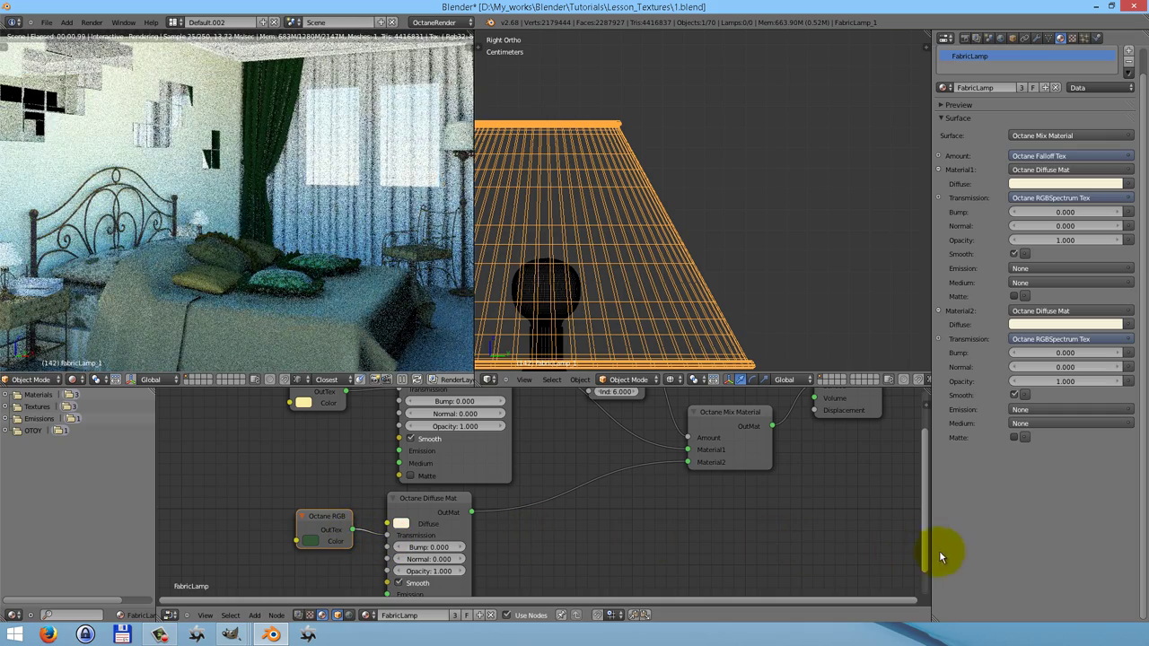
Move the second diffuse node and its green RGBSpectrum node closer to the mix node, then fit the whole node tree in view.
mouse_move(922, 558)
left_mouse_down()
mouse_move(929, 517)
mouse_move(935, 544)
left_mouse_up()
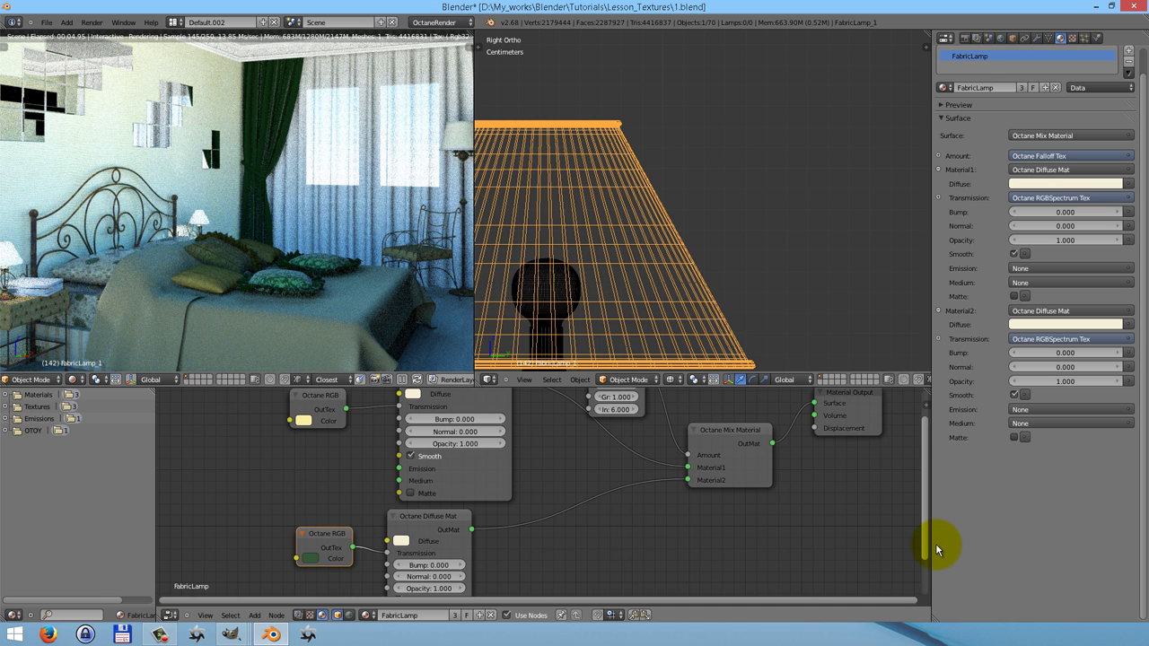
left_click_drag(935, 543, 928, 551)
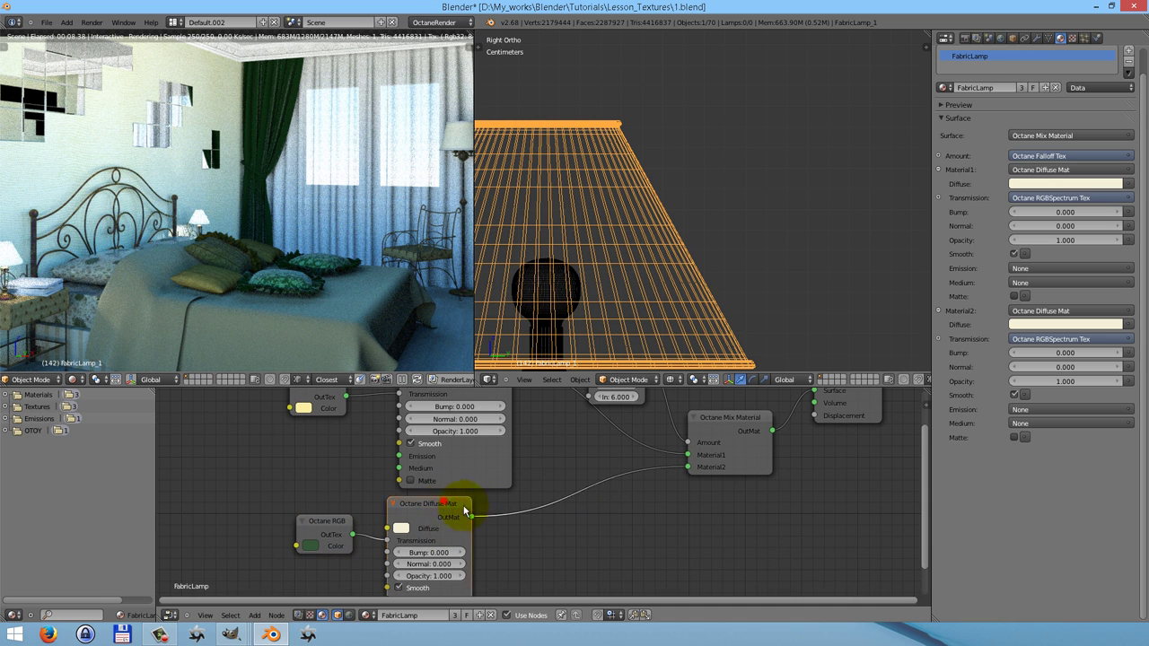
left_click_drag(429, 508, 598, 520)
left_click_drag(350, 520, 500, 559)
key("Home")
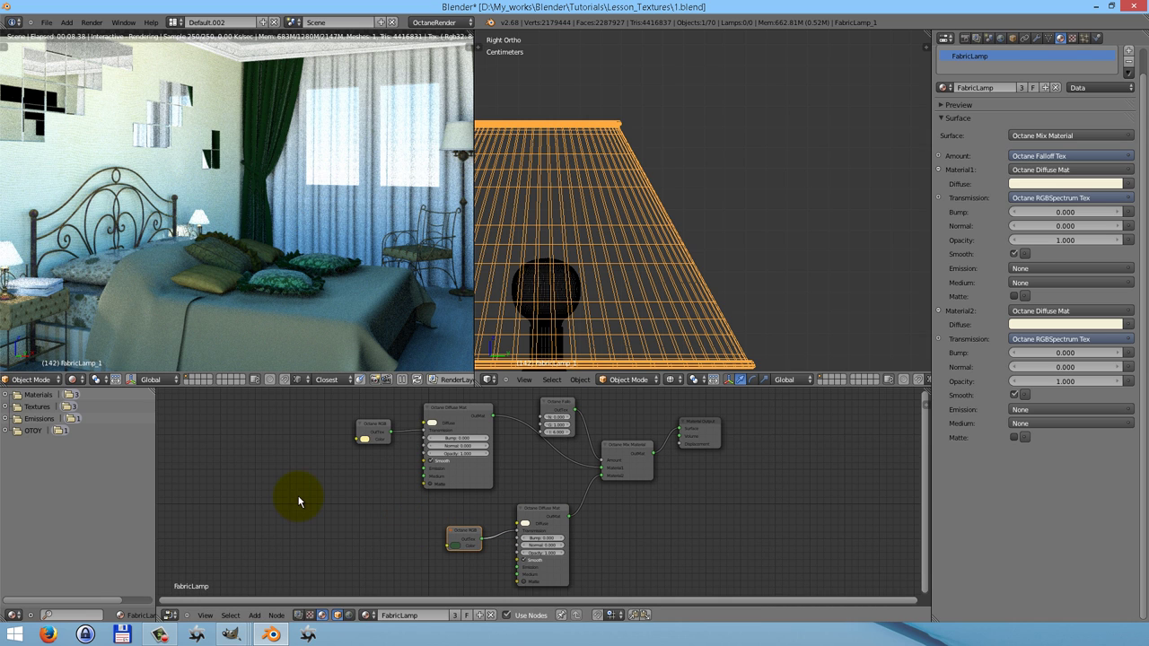
Add an Octane Scatter Medium node below the first RGBSpectrum node and widen it.
key("shift+a")
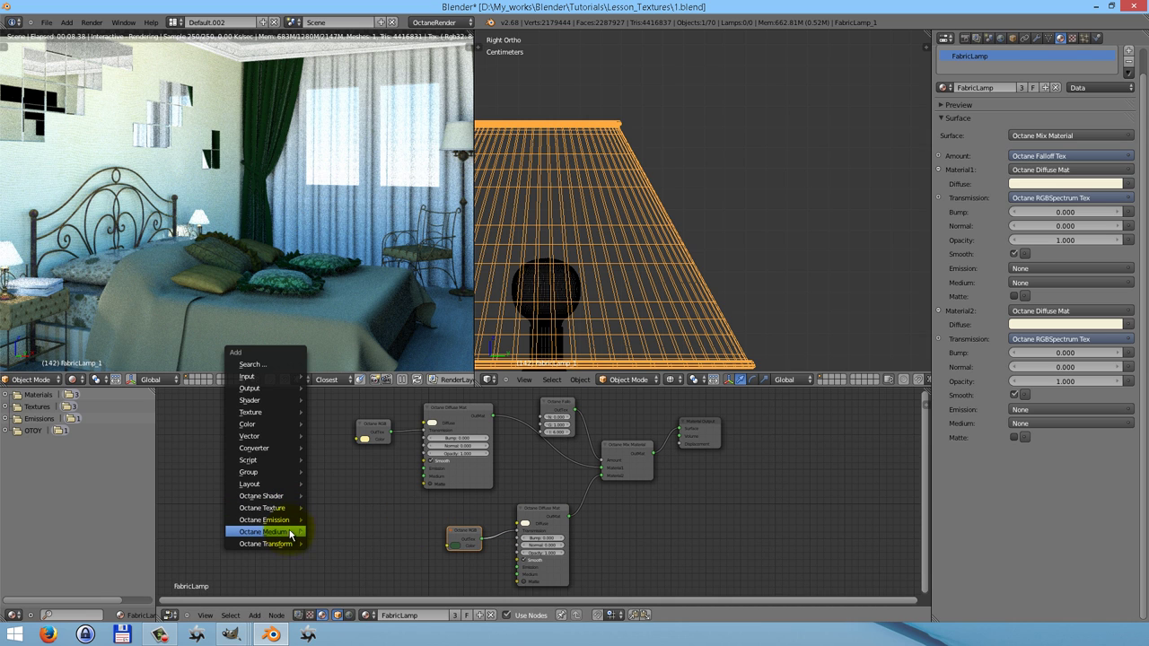
mouse_move(270, 532)
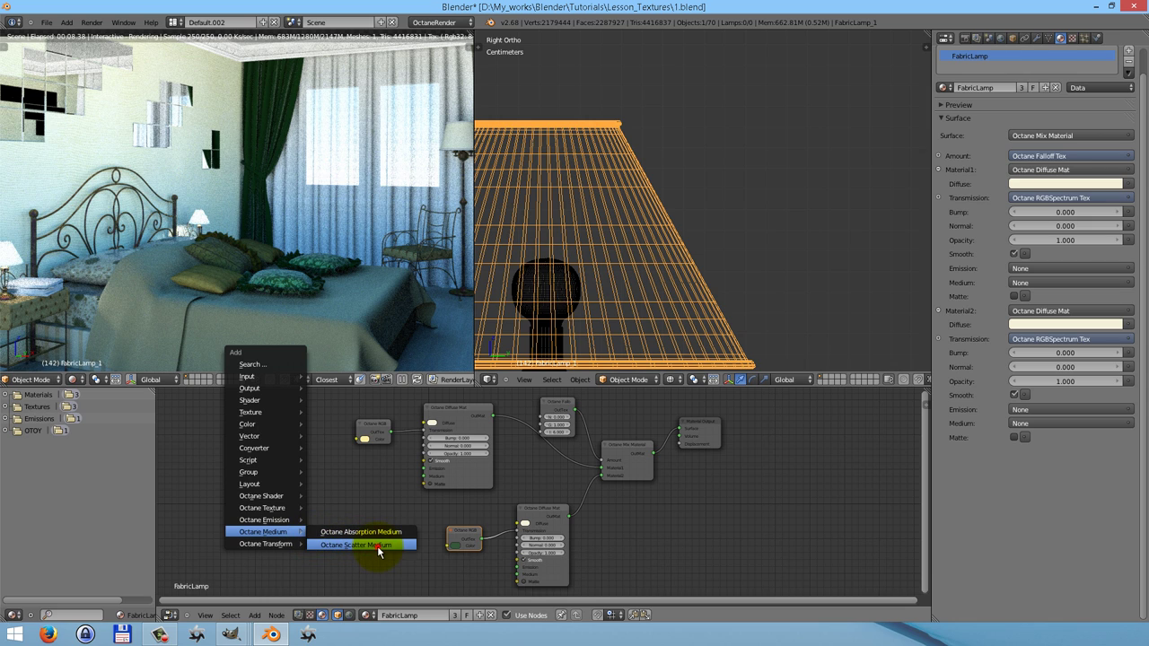
left_click(377, 546)
left_click(329, 478)
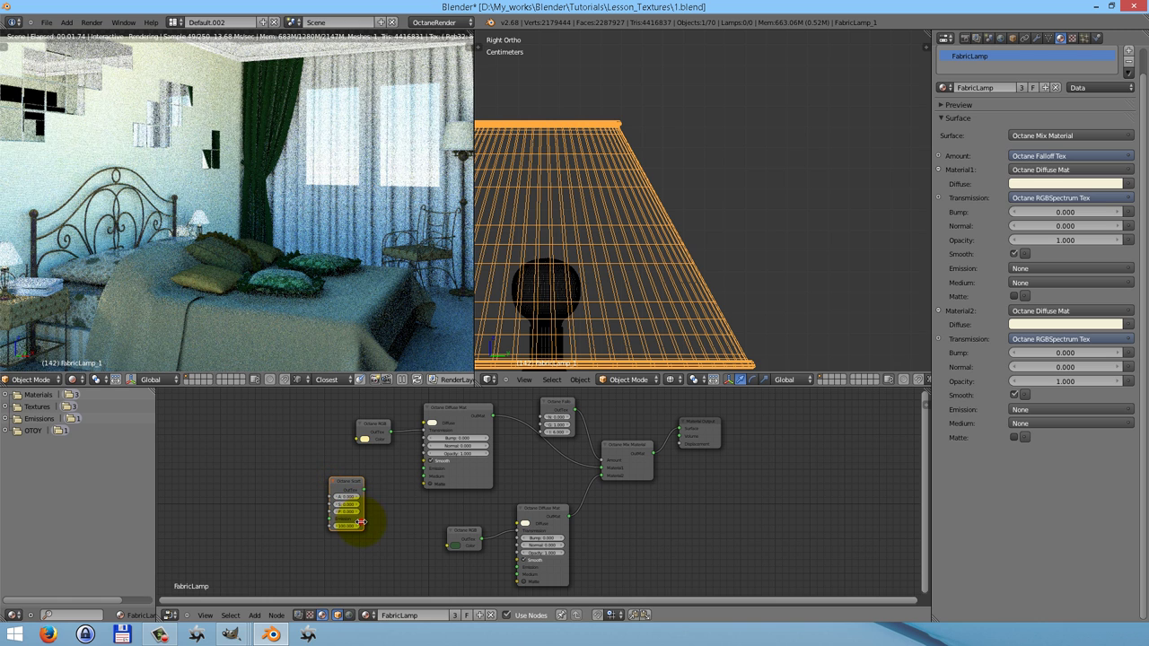
left_click_drag(360, 521, 379, 524)
Connect the scattering medium node to the Medium inputs of both diffuse nodes.
scroll(389, 485, "up", 1)
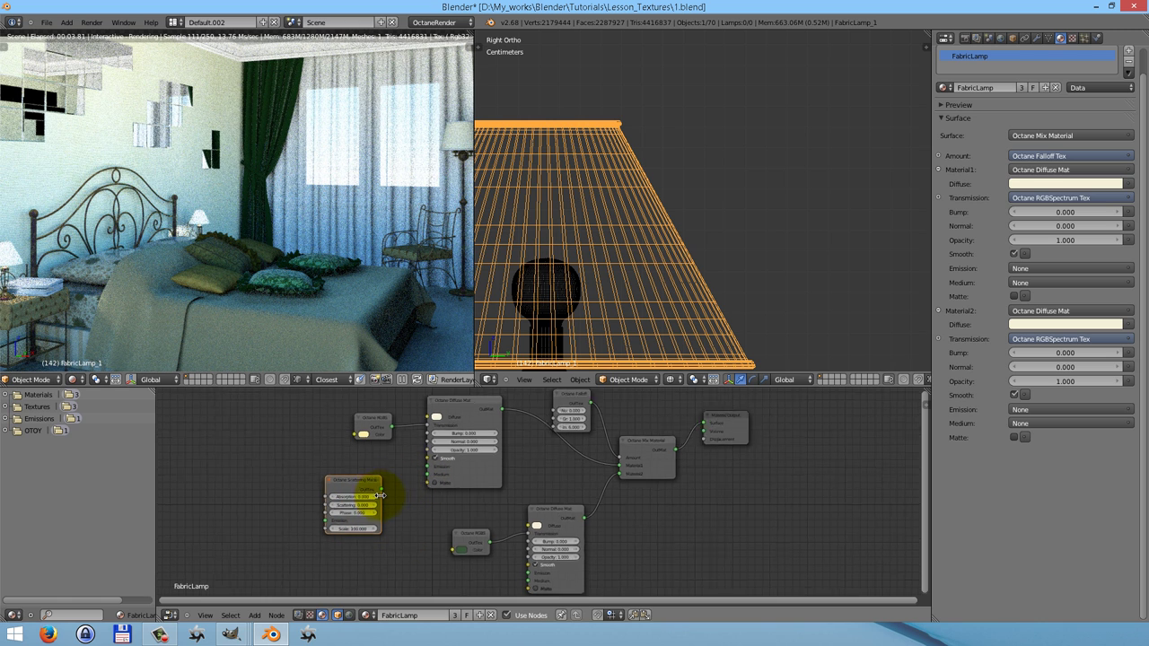
scroll(381, 494, "up", 1)
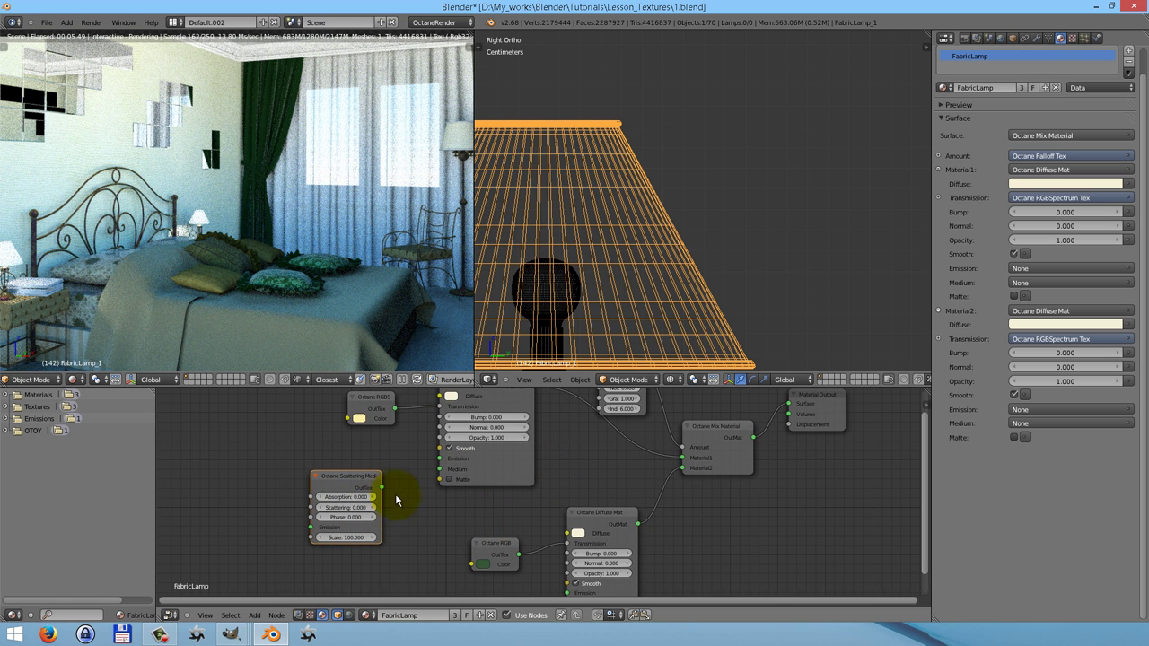
left_click_drag(381, 489, 439, 469)
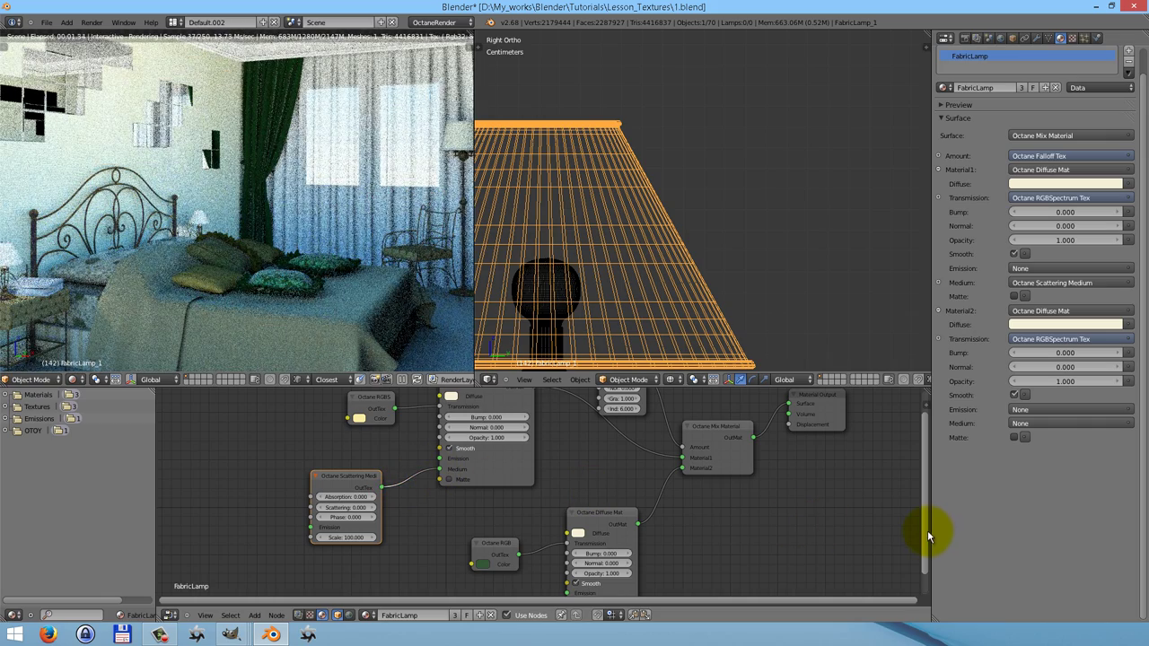
left_click_drag(927, 530, 666, 586)
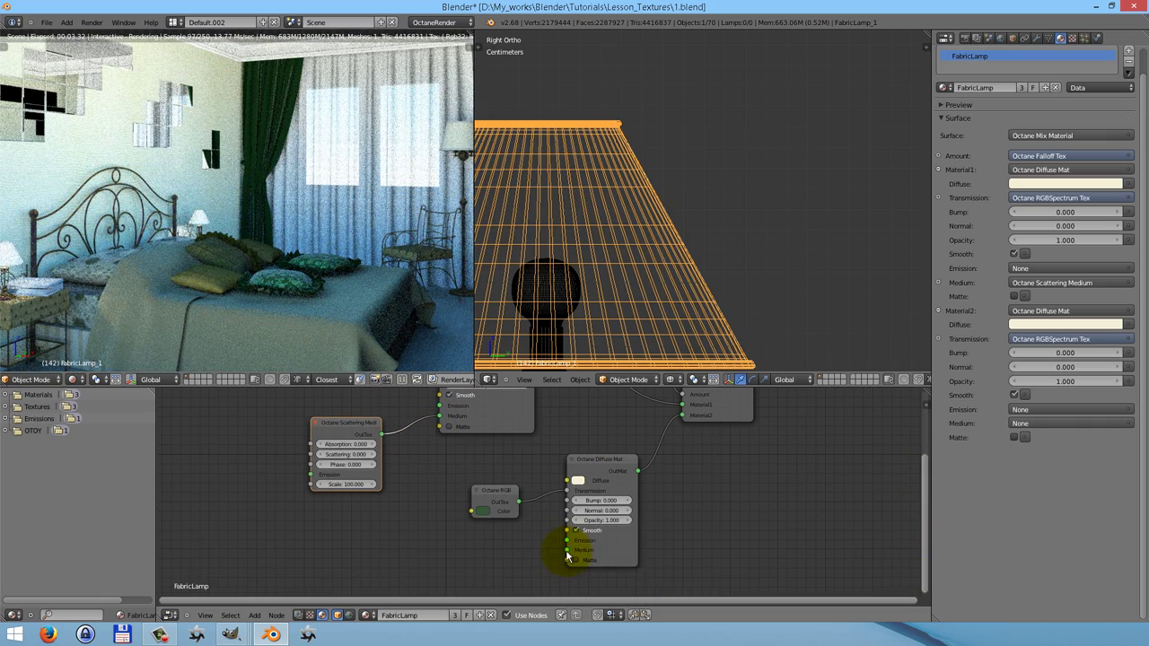
left_click_drag(566, 555, 384, 440)
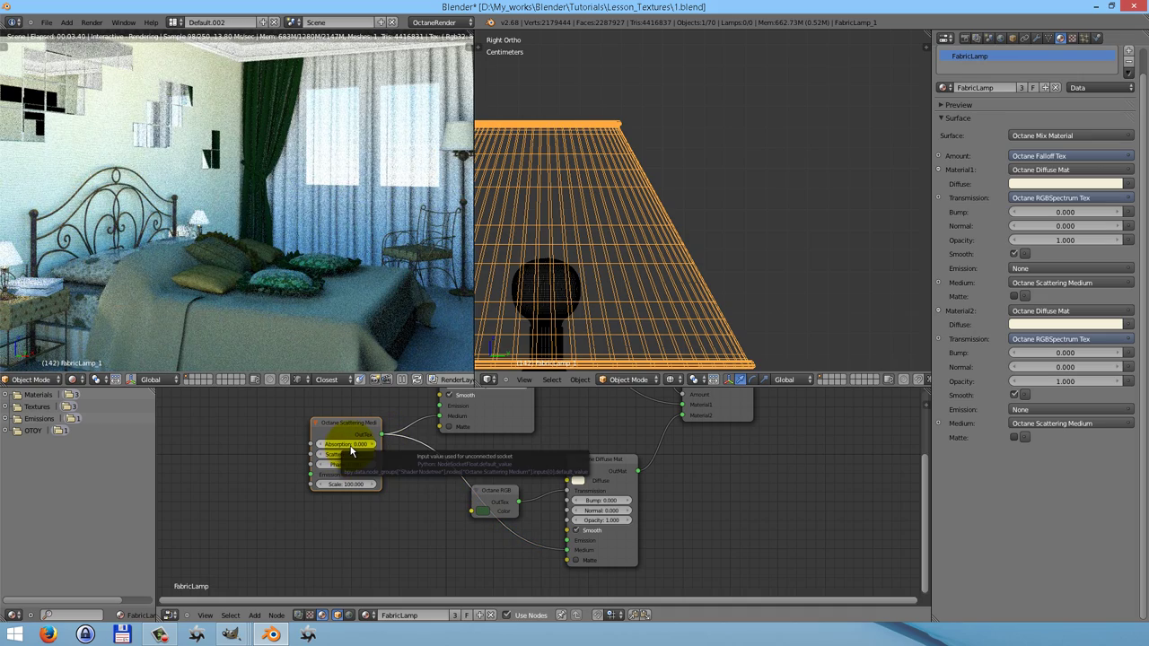
Set the scattering medium node's absorption and scattering to 0.8 and its scale to 0.1.
left_click(349, 446)
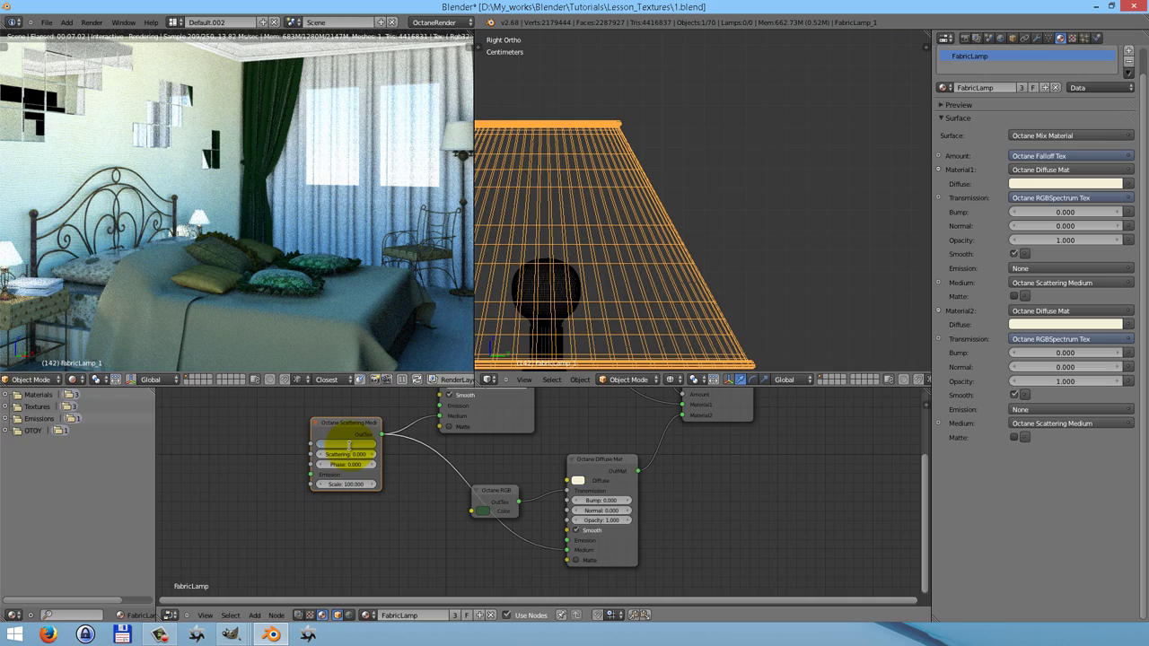
key("Return")
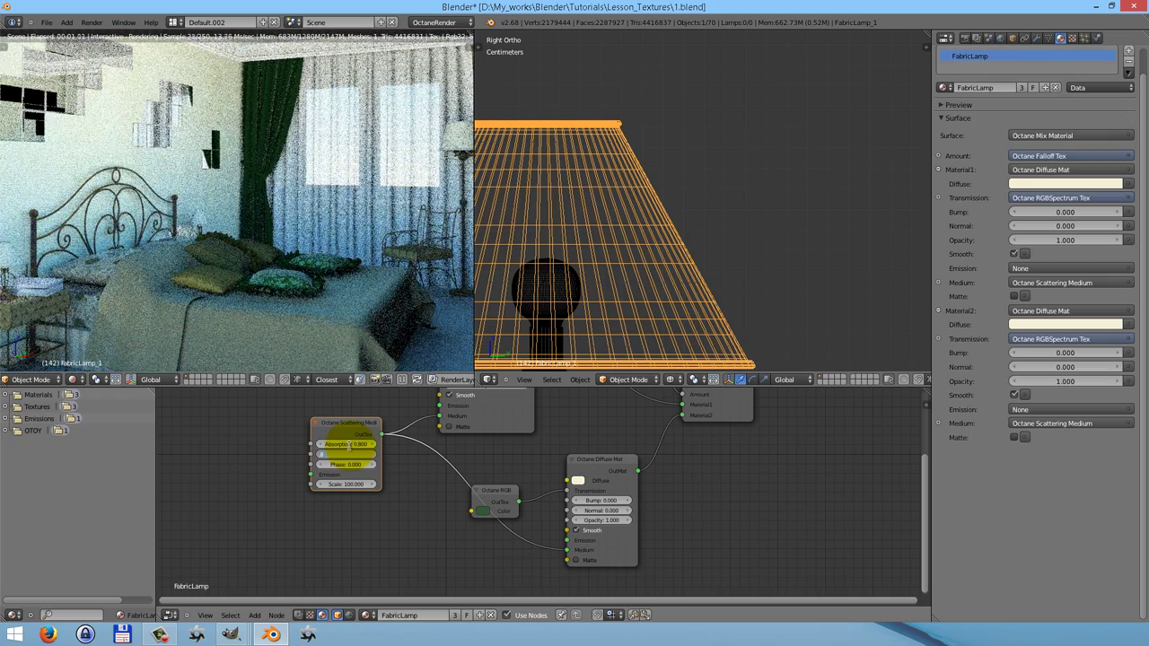
type("0.8")
key("Tab")
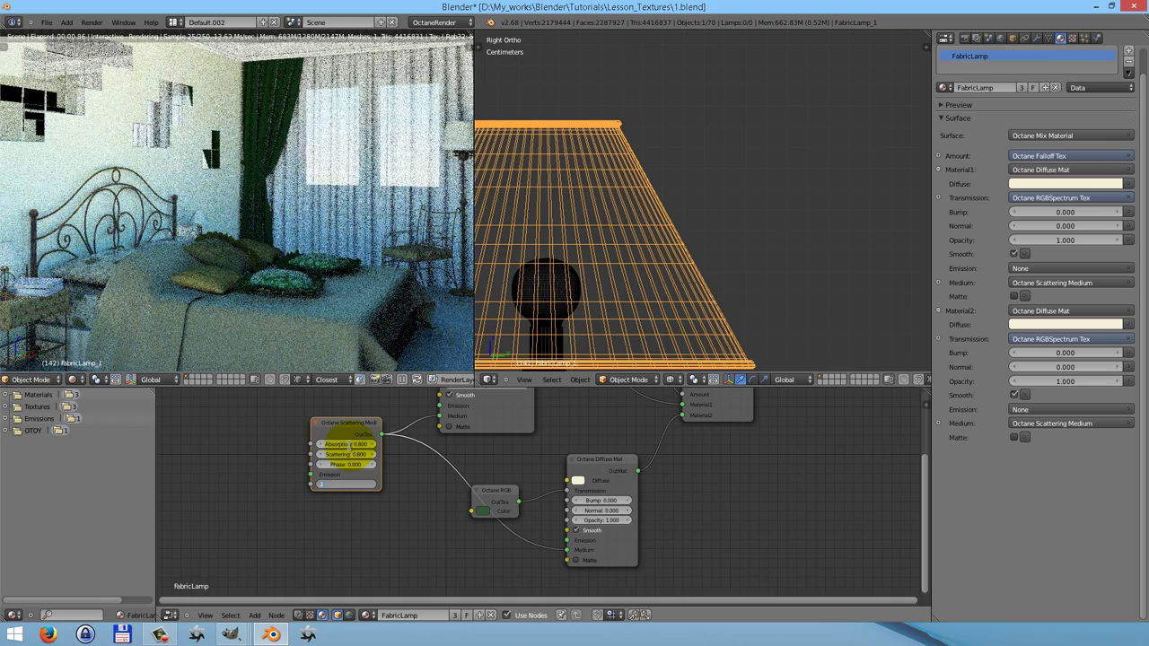
key("Return")
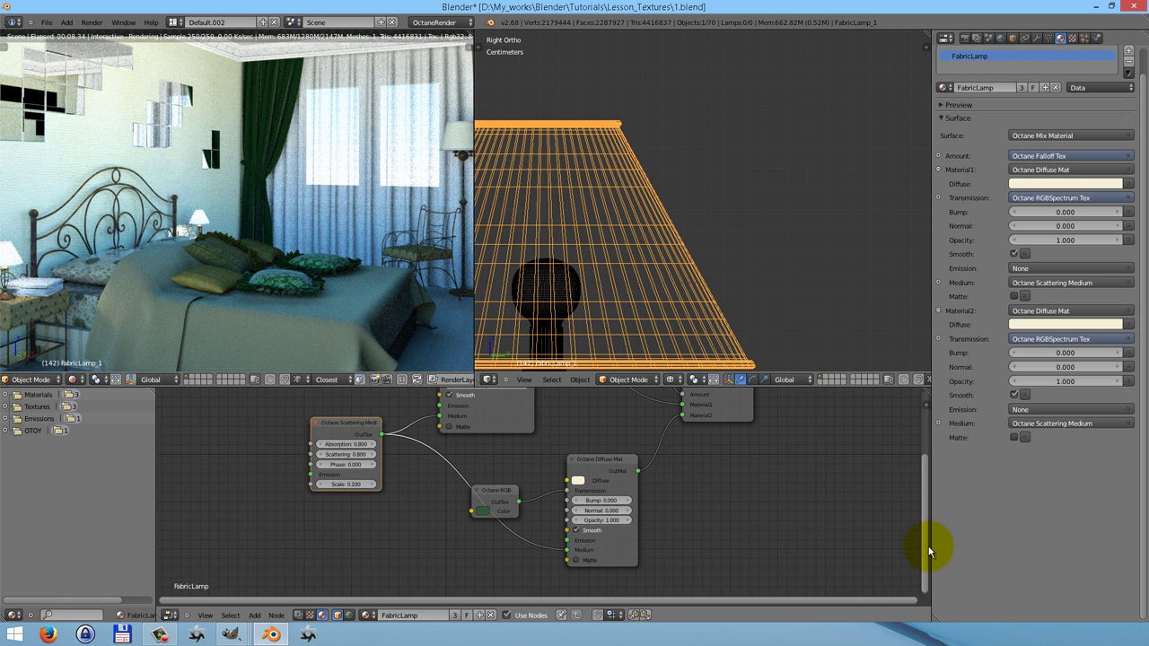
left_click_drag(927, 557, 939, 521)
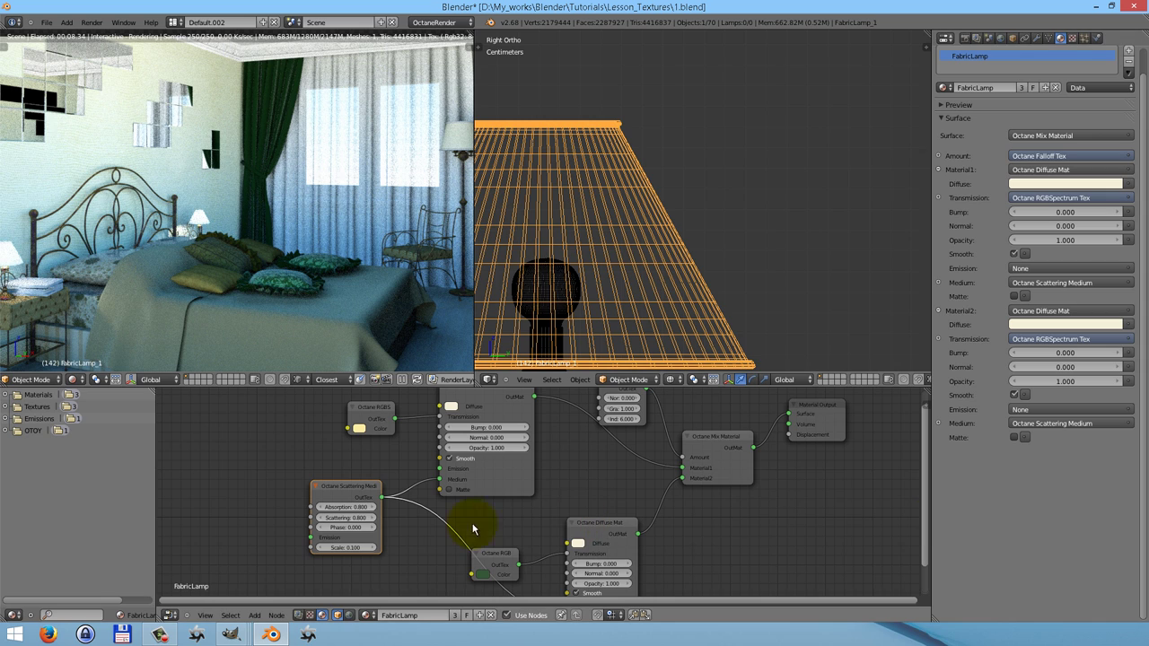
Set the texture emission power of the bedside lamp bulb's LampLightOn material to 0.015.
right_click(561, 292)
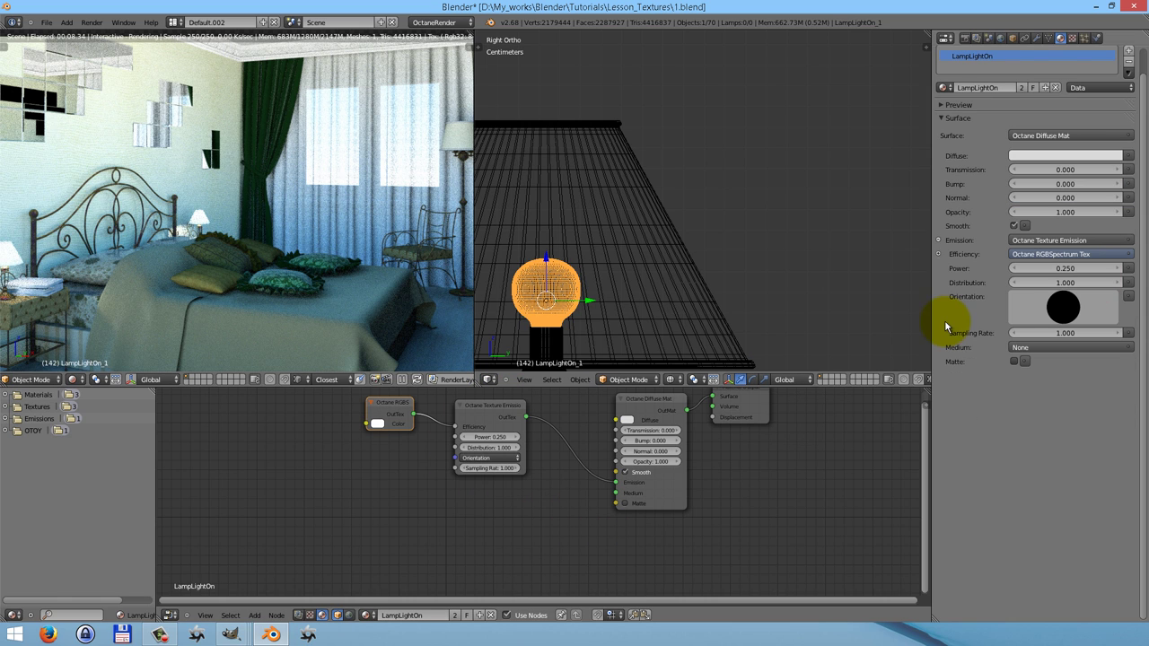
left_click(1061, 271)
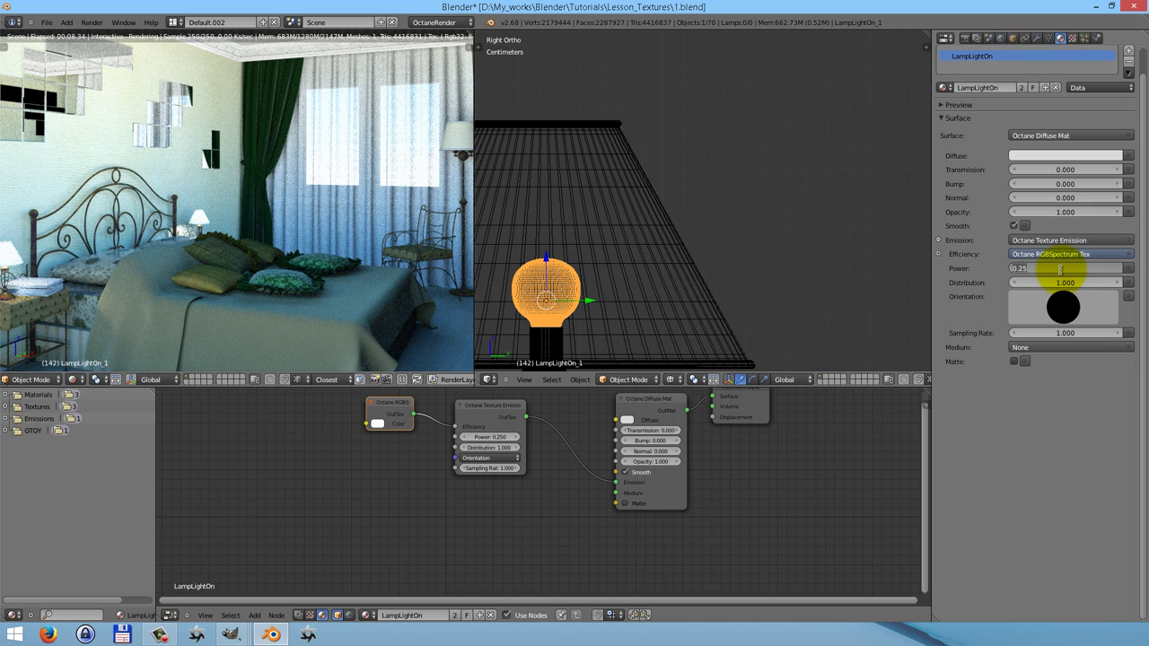
type(".015")
key("Return")
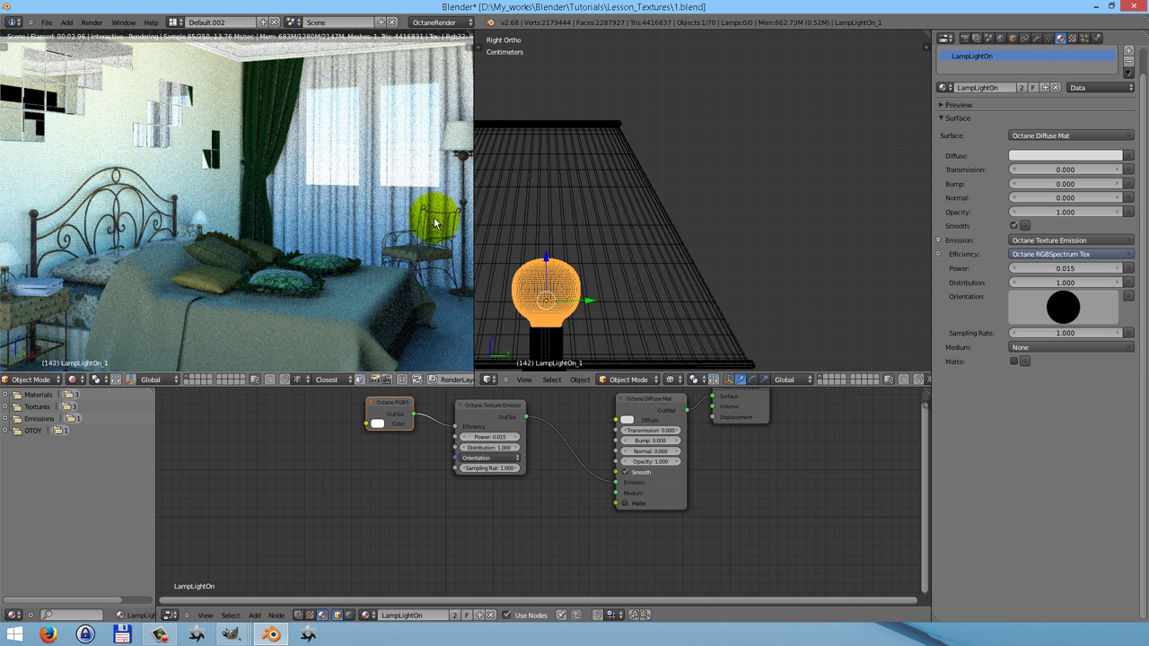
Give the floor lamp shade's piping an Octane Diffuse Mat and paste the original brown as its diffuse colour.
scroll(608, 255, "down", 10)
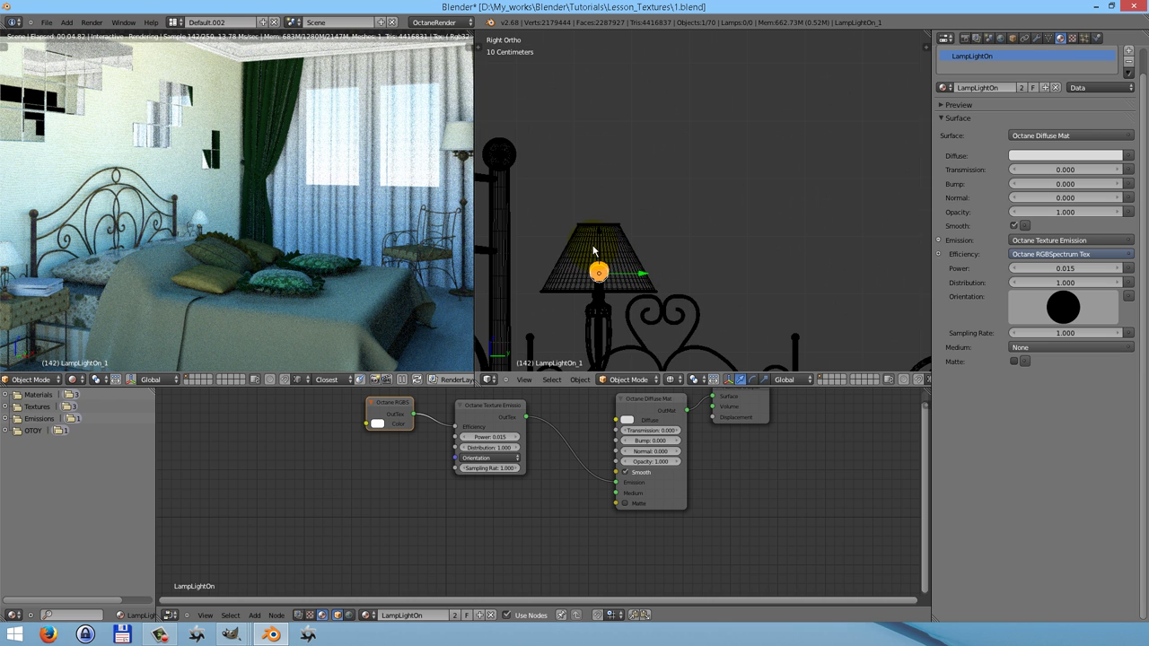
scroll(579, 243, "down", 5)
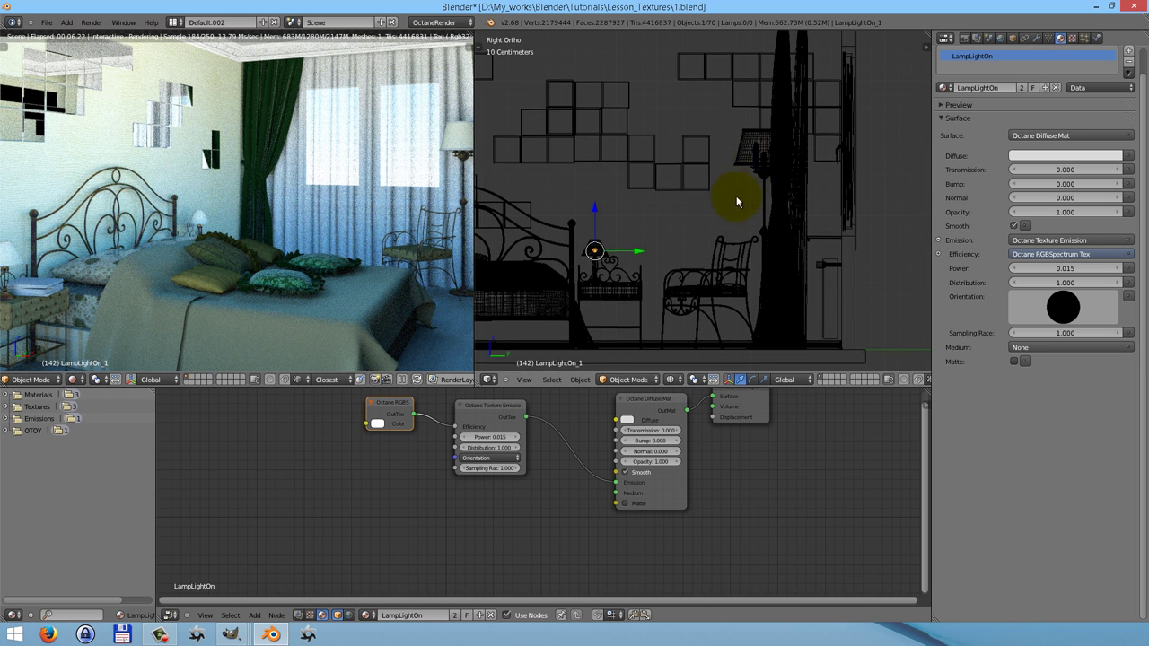
middle_click_drag(739, 197, 736, 252, "shift")
scroll(736, 252, "up", 10)
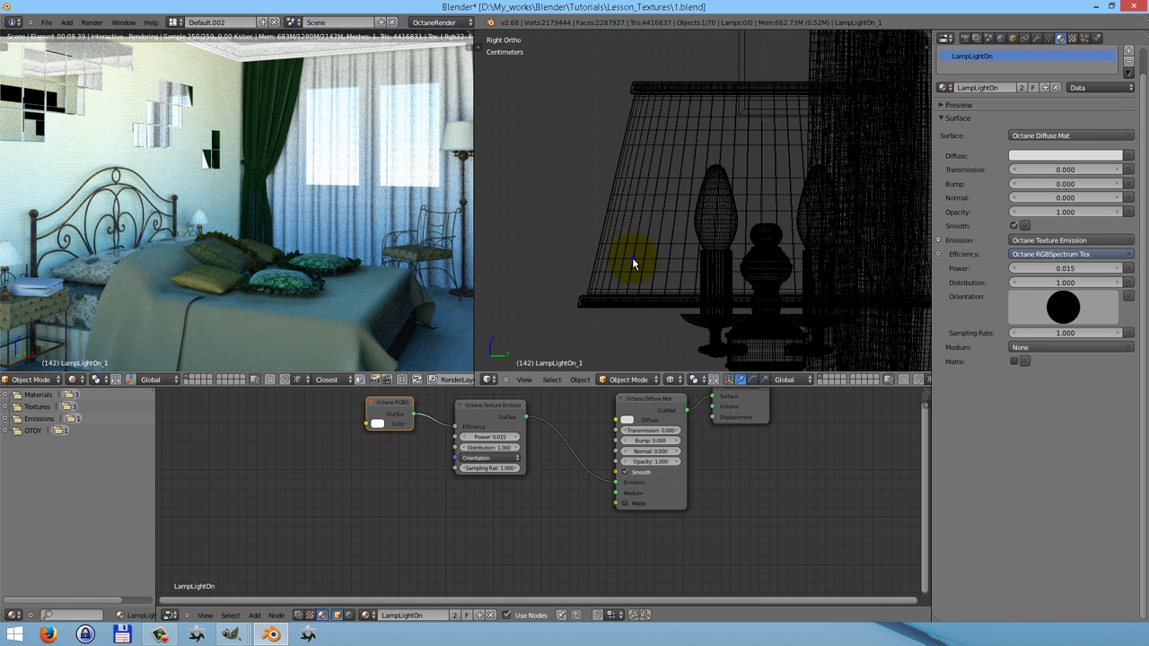
right_click(632, 257)
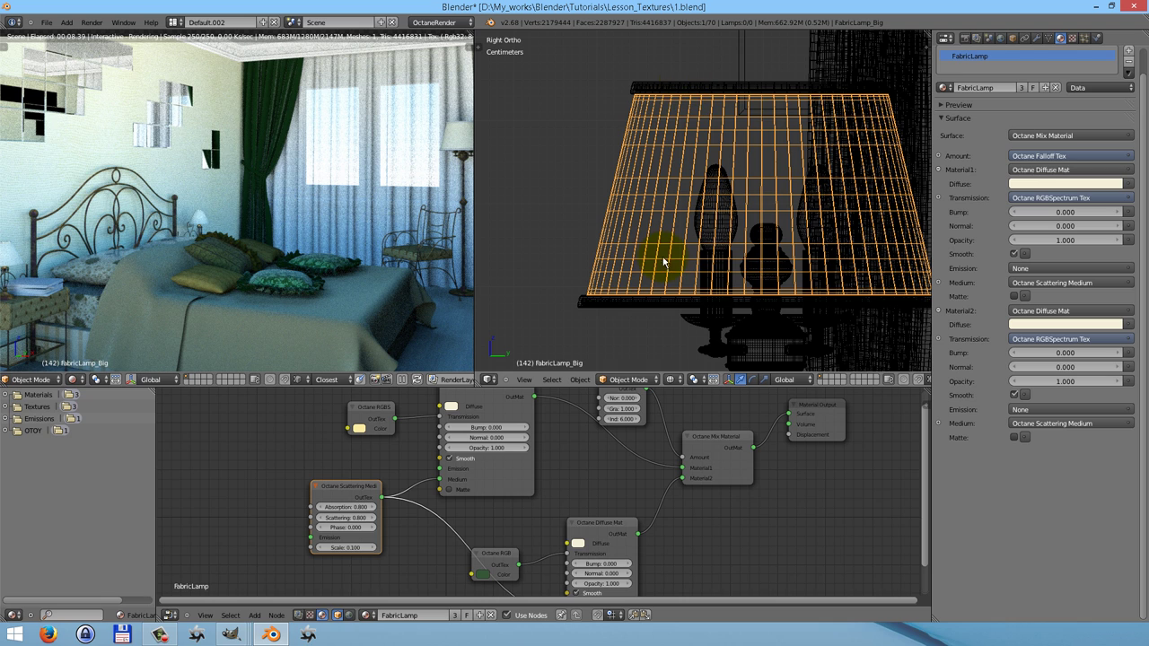
right_click(653, 309)
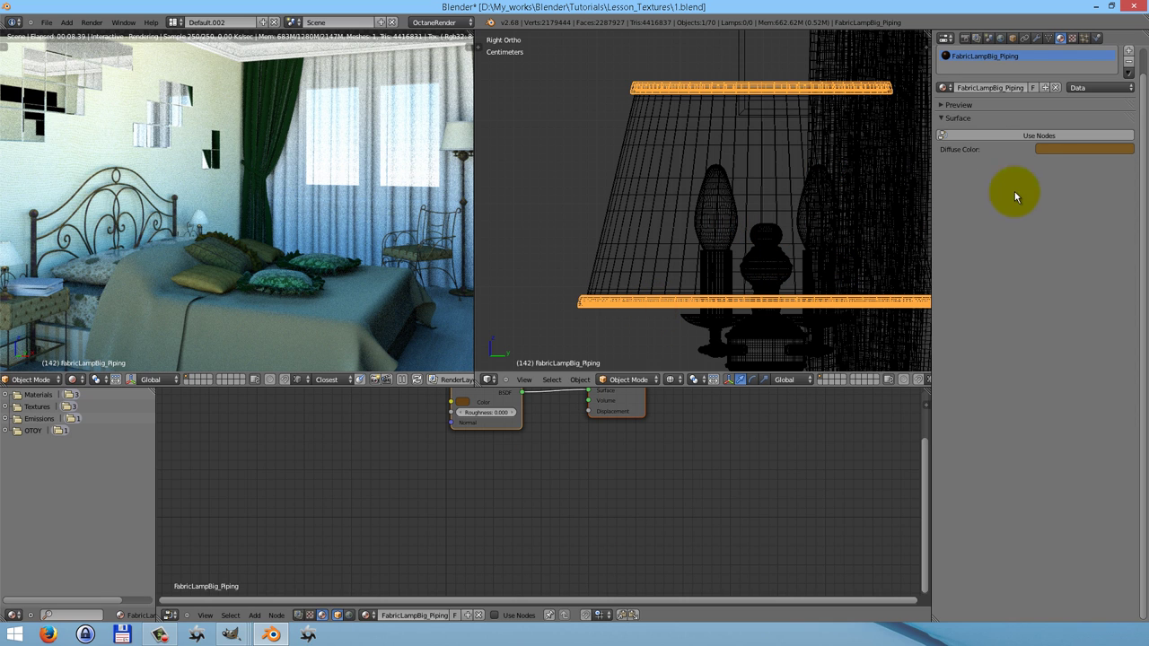
left_click(1038, 135)
left_click(1030, 136)
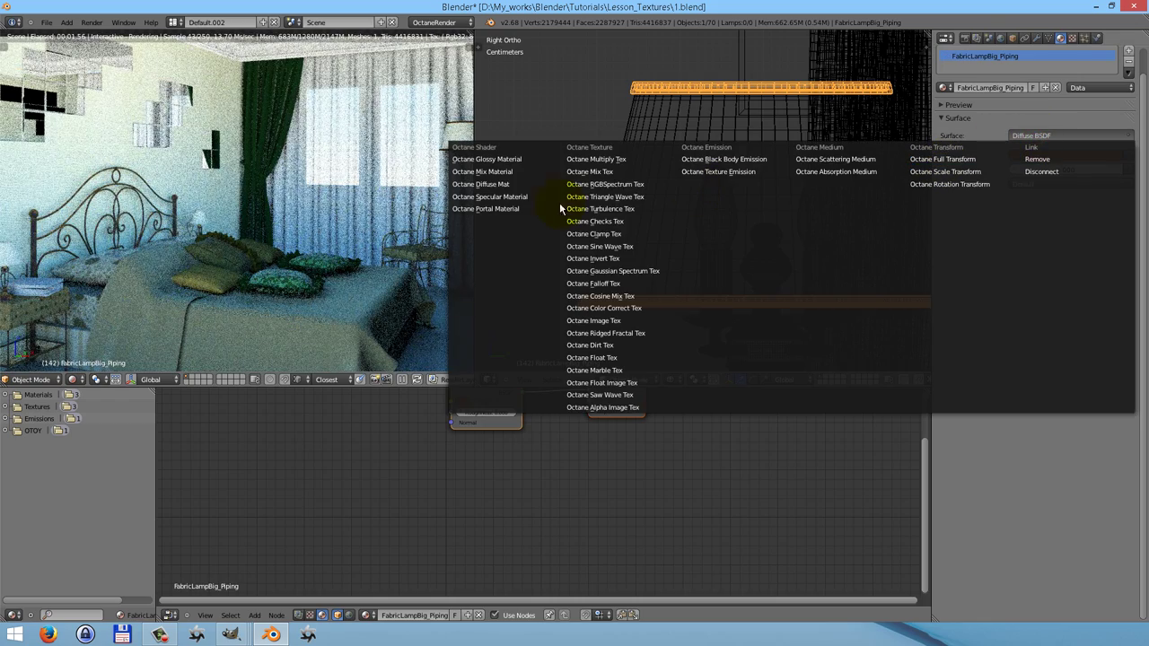
left_click(498, 184)
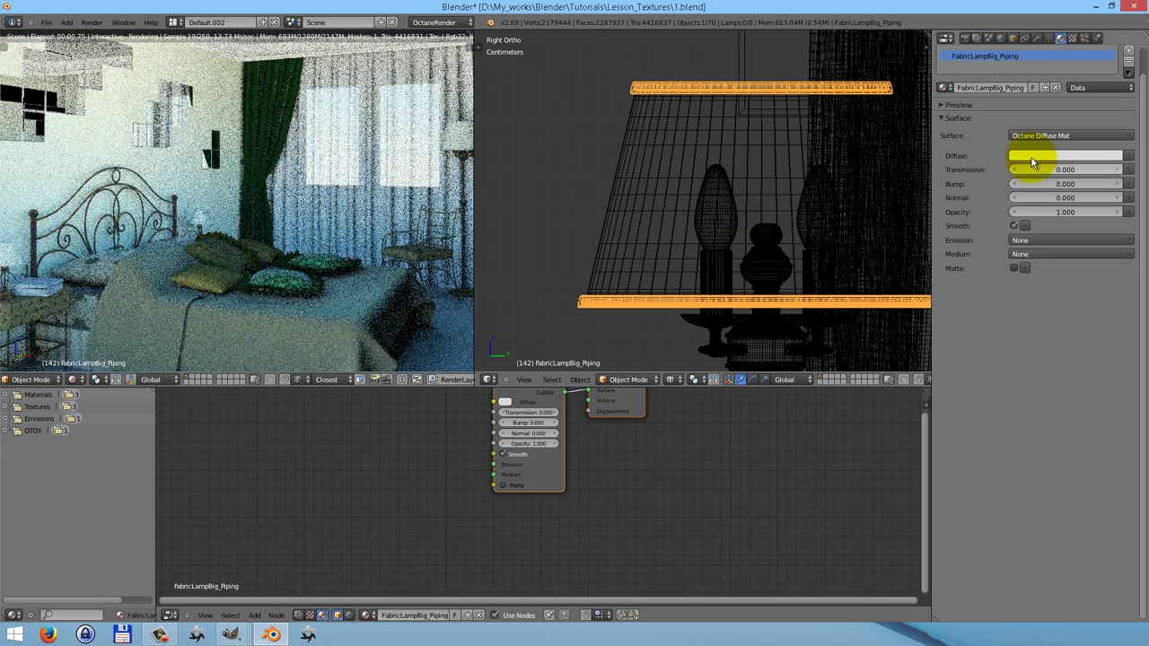
key("ctrl+v")
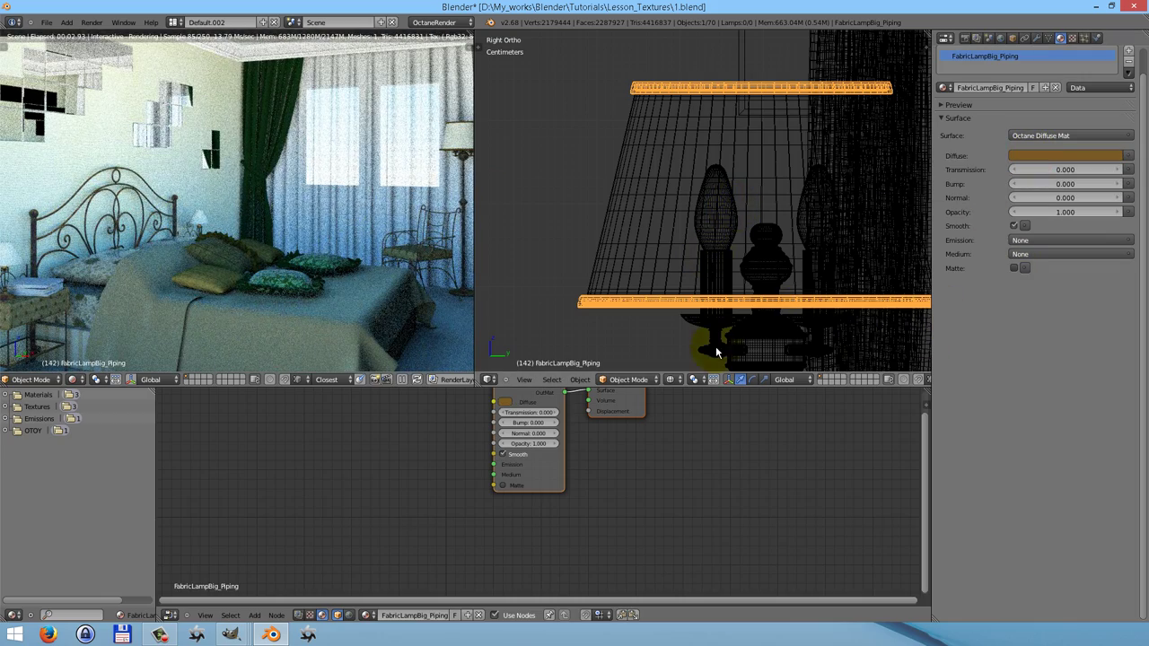
Enable nodes on the floor lamp bulbs' LampLightOff material and make it an Octane Specular Material.
right_click(723, 230)
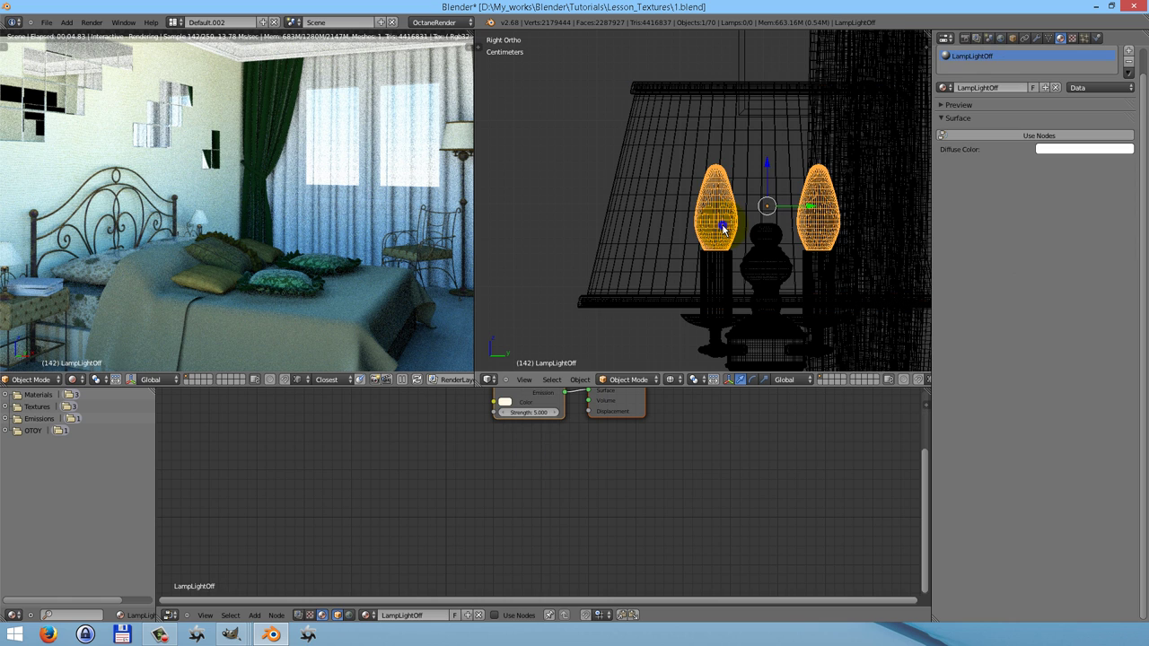
left_click(1034, 137)
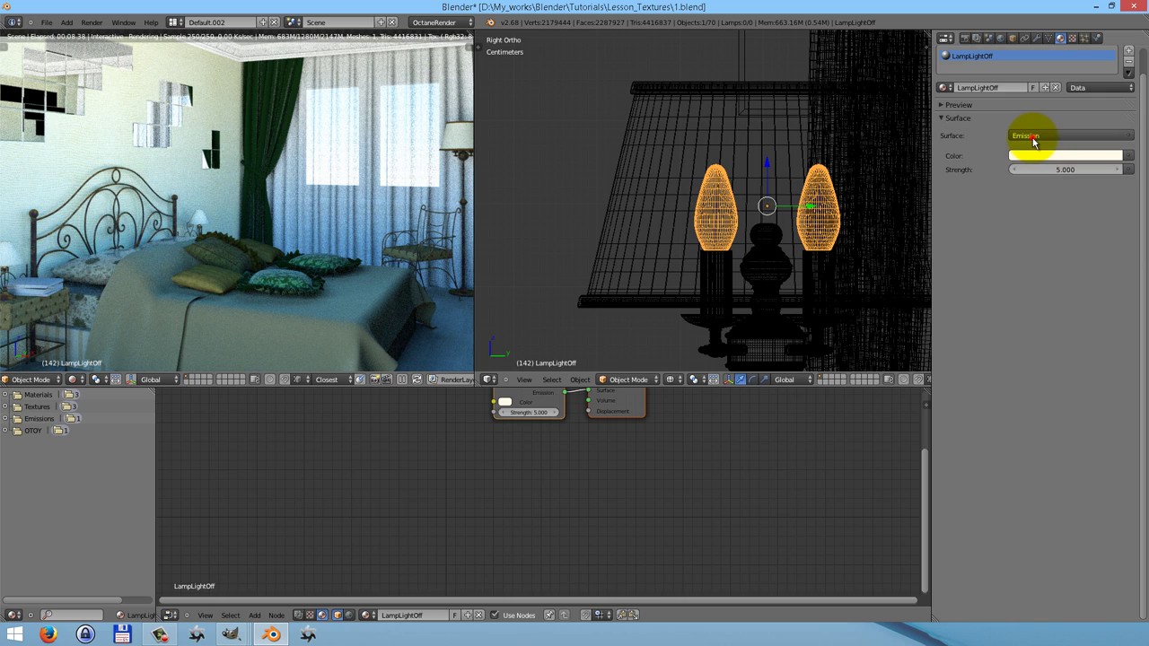
left_click(1043, 137)
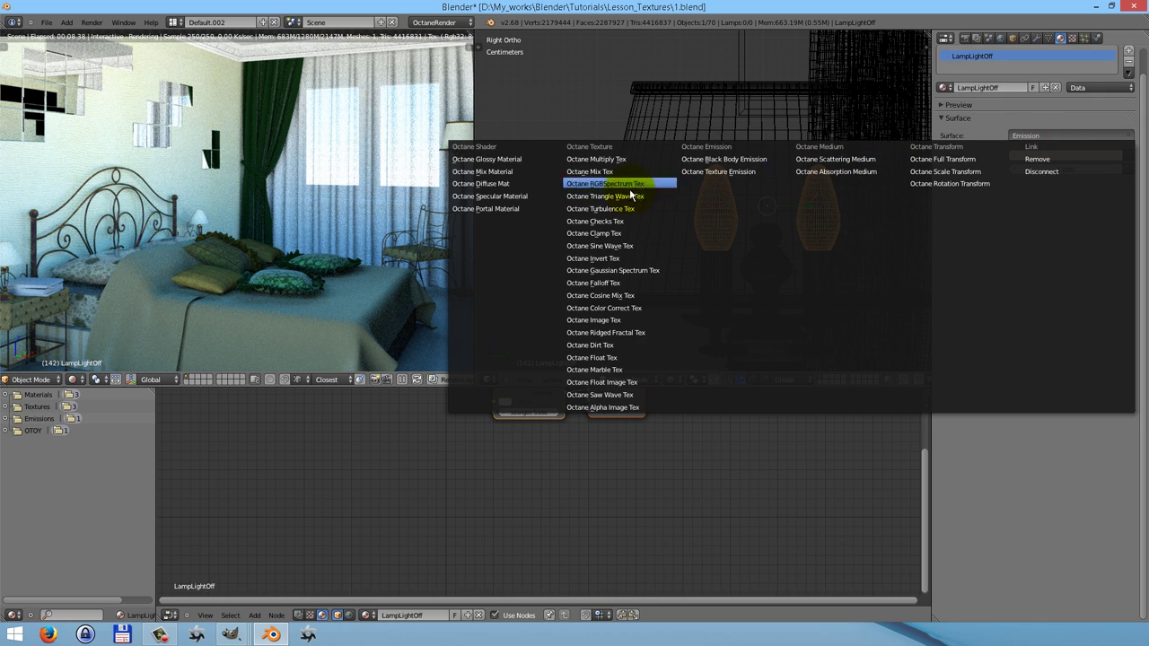
left_click(511, 196)
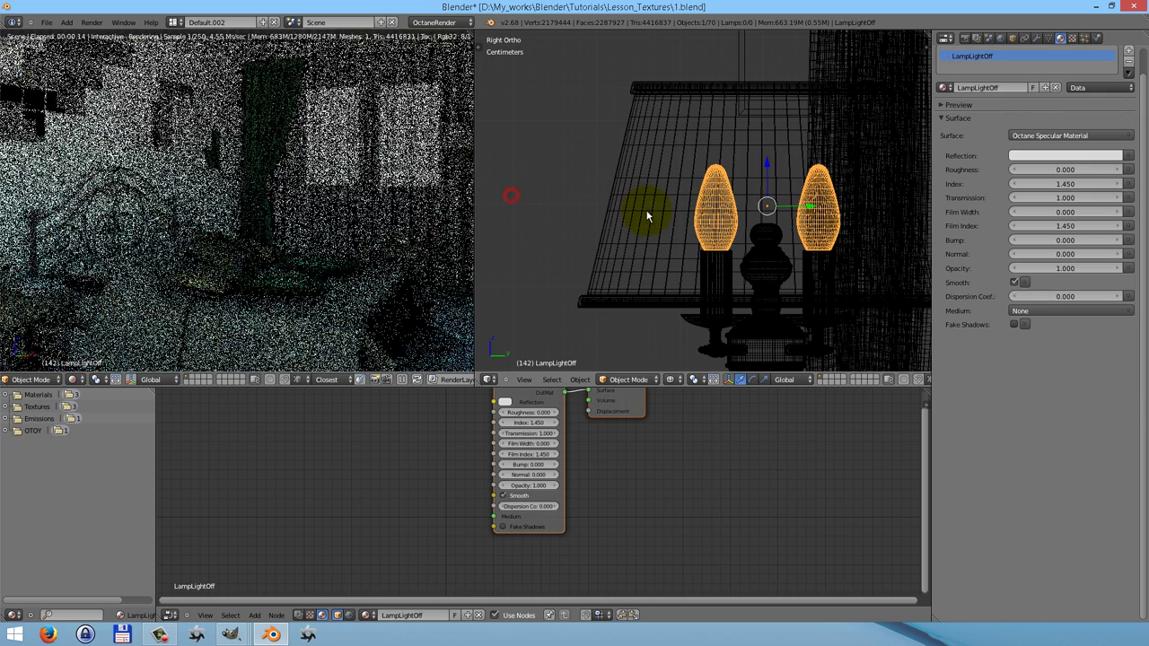
Set the bulbs' reflection colour to R 0.99, G 0.99, B 0.99.
left_click(1030, 158)
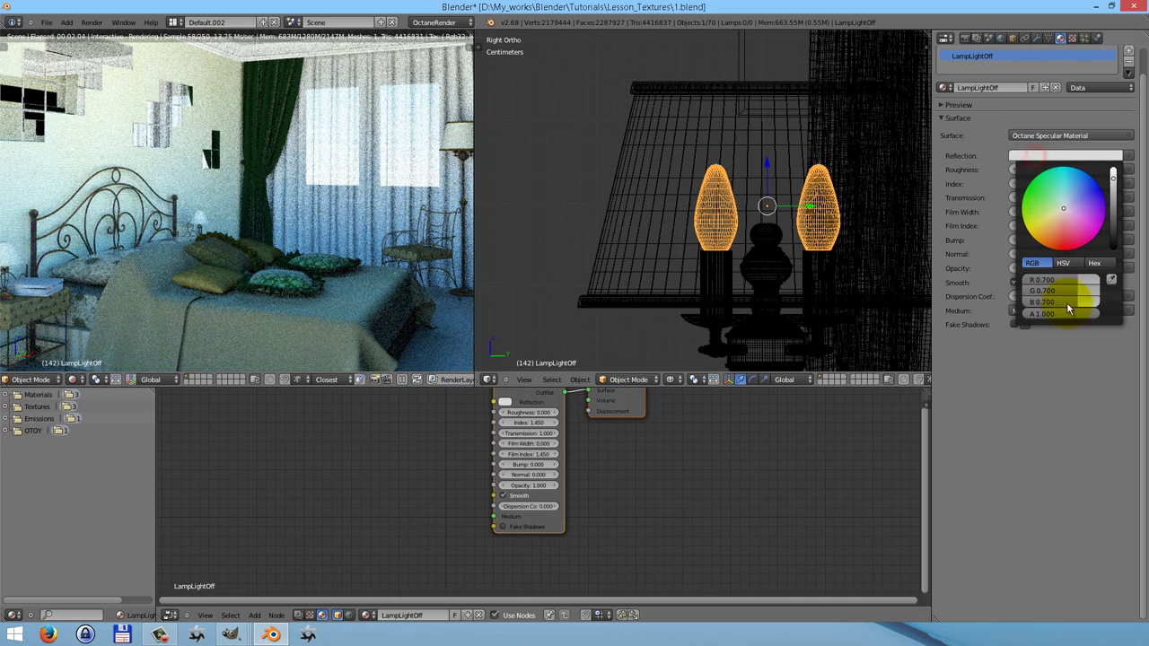
left_click(1057, 281)
type("0.99")
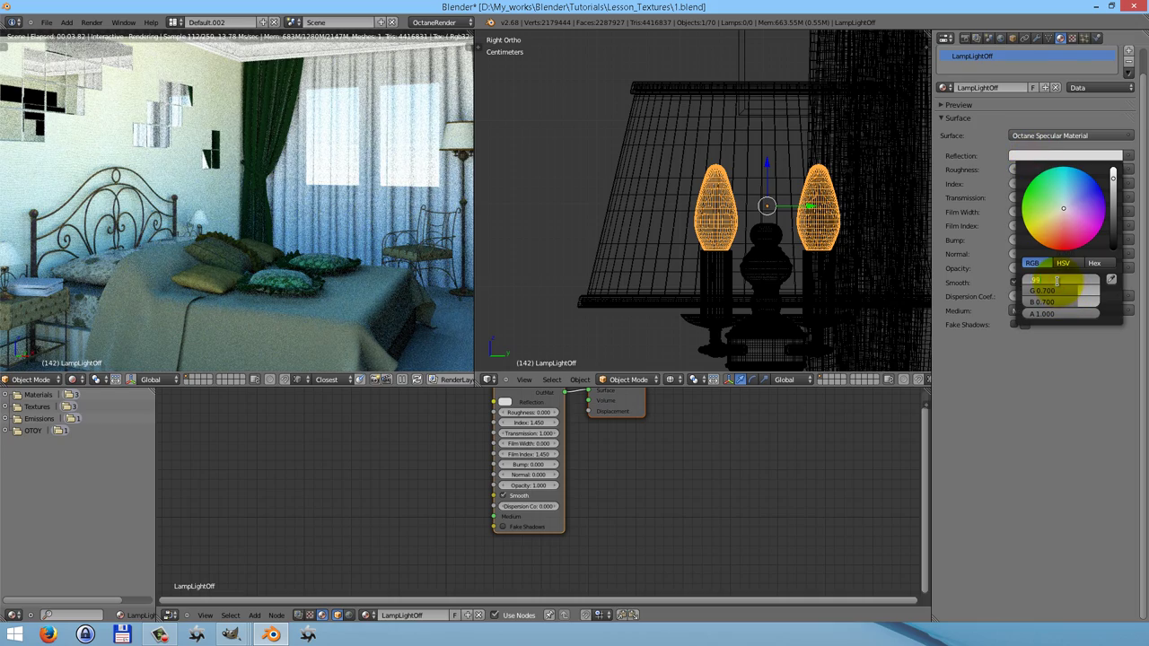
key("Tab")
type("0.99")
key("Tab")
type("0.99")
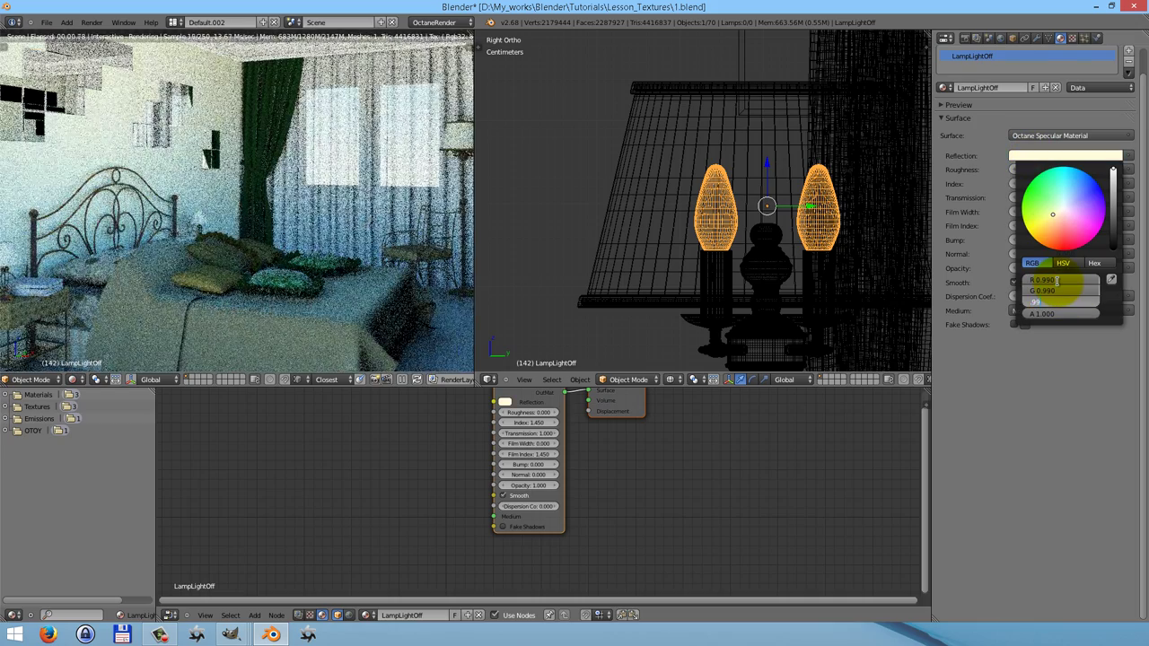
key("Return")
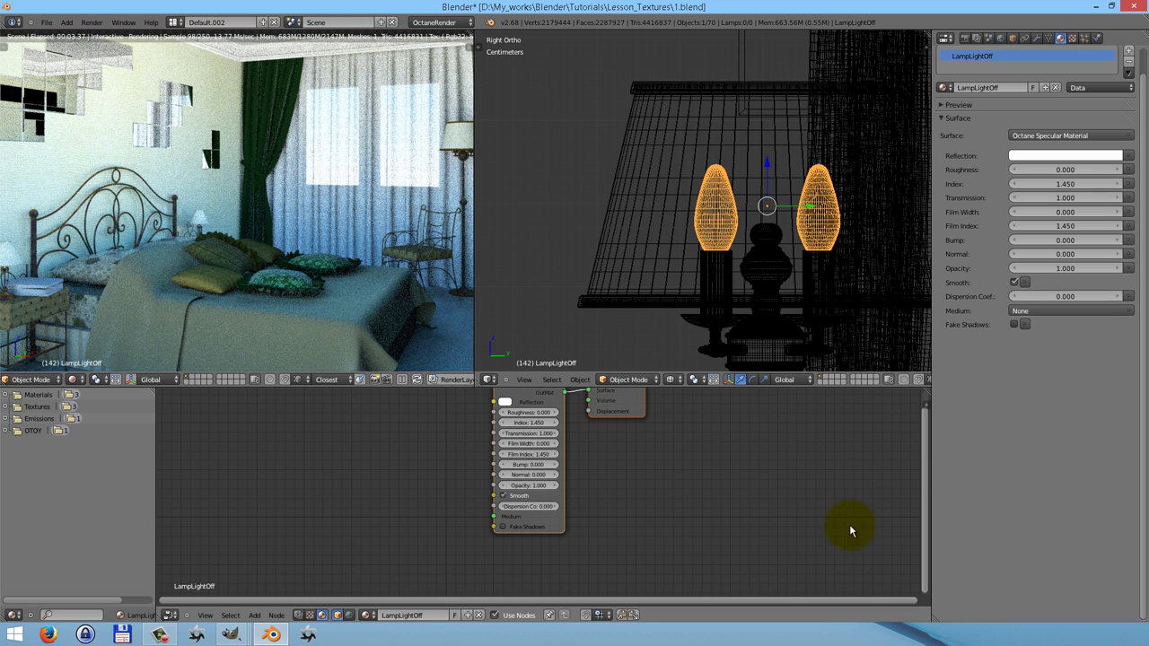
Space out and widen the LampLightOff nodes, and set the specular material's roughness to 0.8.
left_click_drag(631, 403, 687, 418)
left_click_drag(543, 410, 550, 423)
left_click(552, 429)
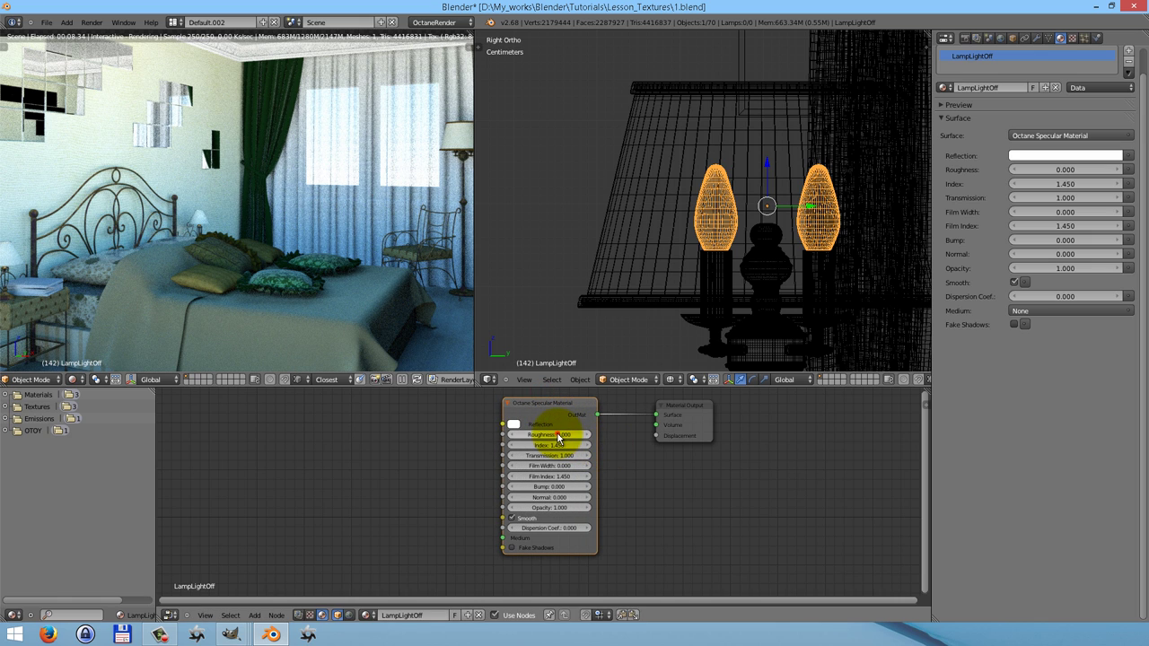
left_click(557, 434)
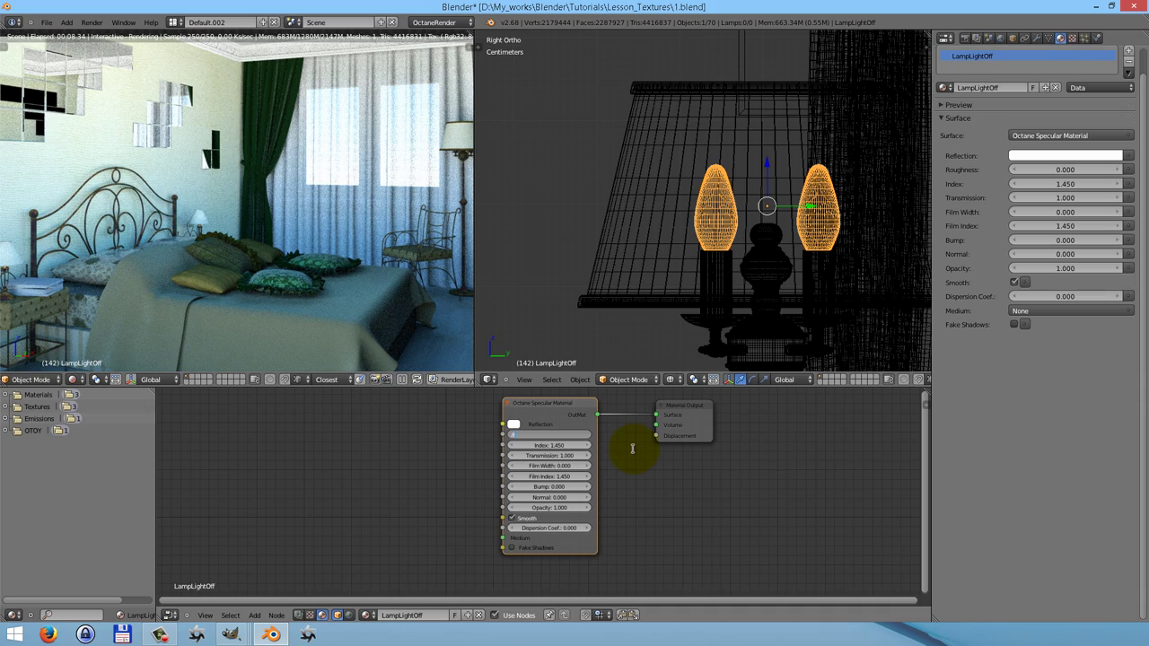
type("0.8")
key("Return")
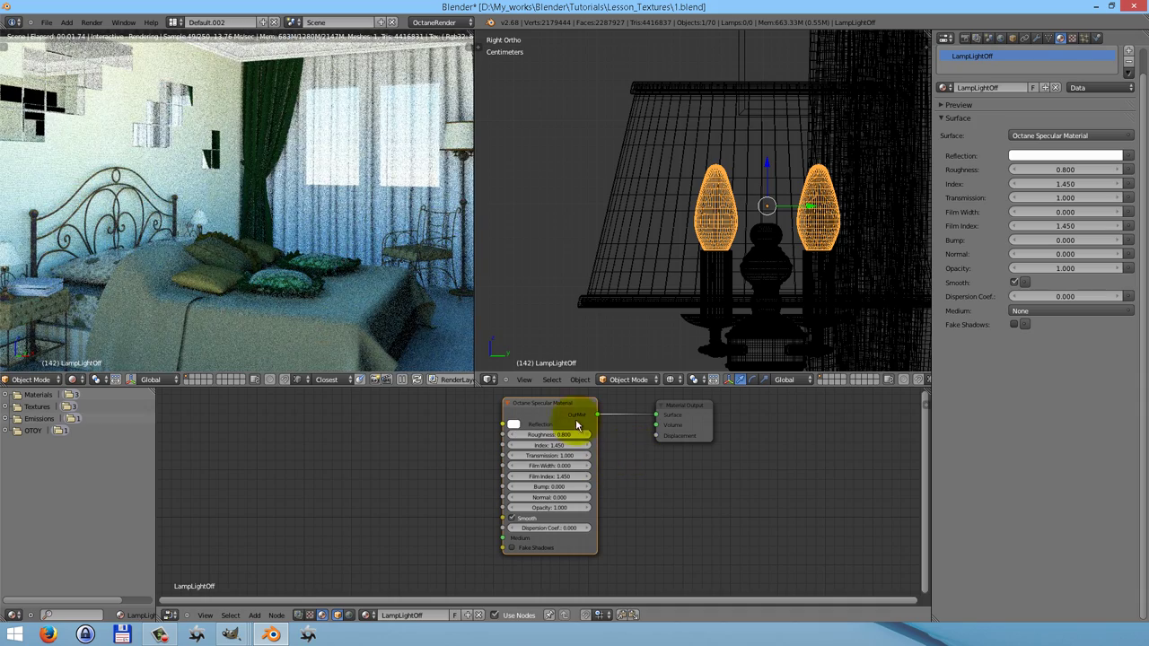
Select the Magazine_2 object on the bedside table, frame it in the wireframe view and pause the interactive render.
right_click(700, 327)
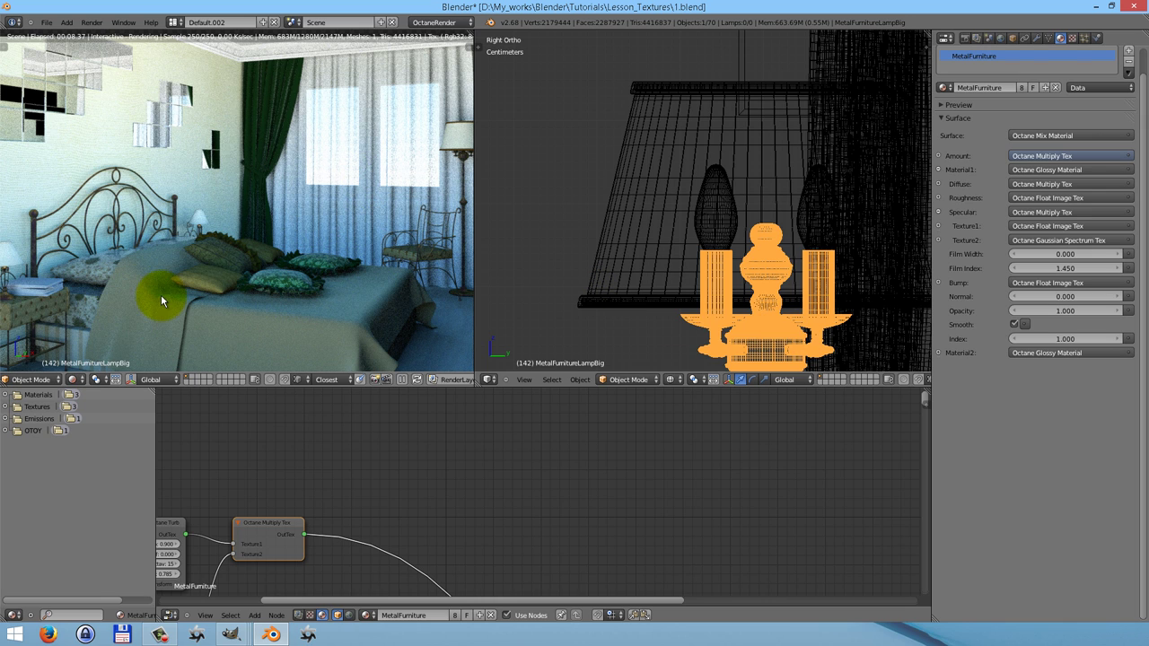
left_click(46, 291)
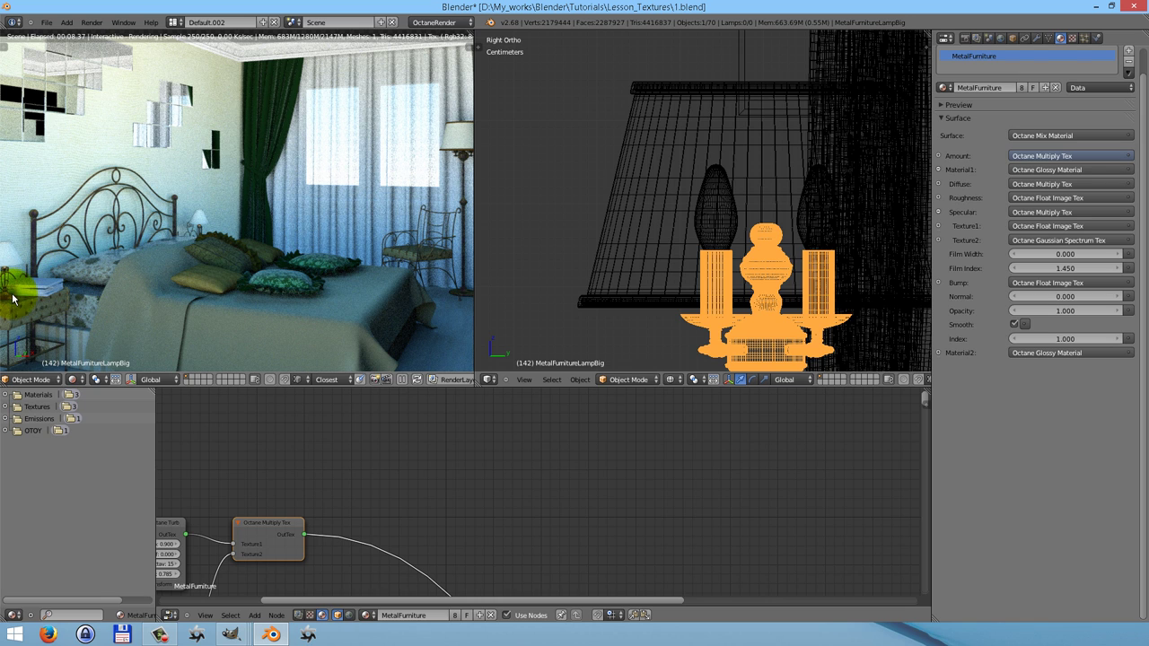
left_click(40, 288)
left_click(42, 290)
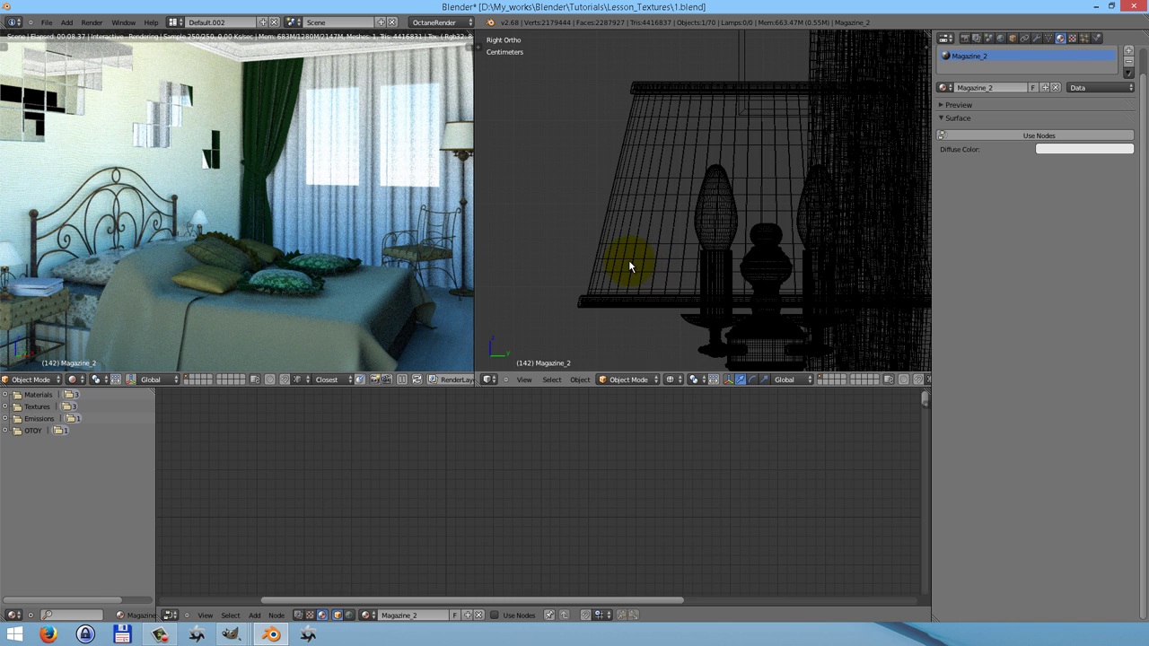
key("KP_Decimal")
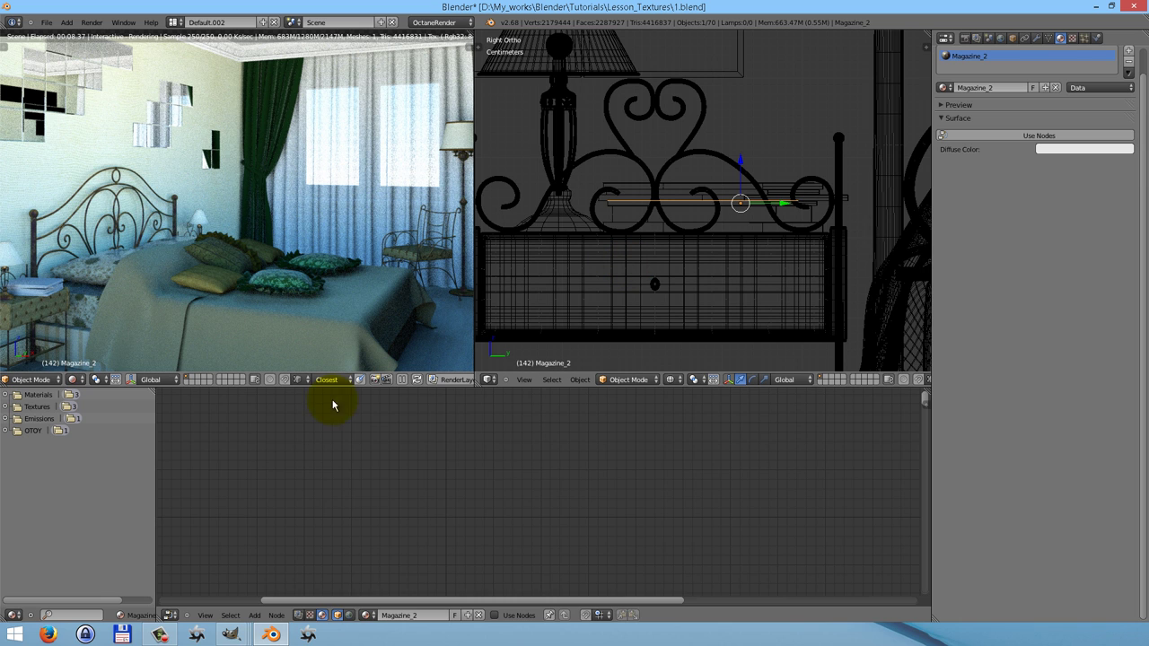
left_click(401, 381)
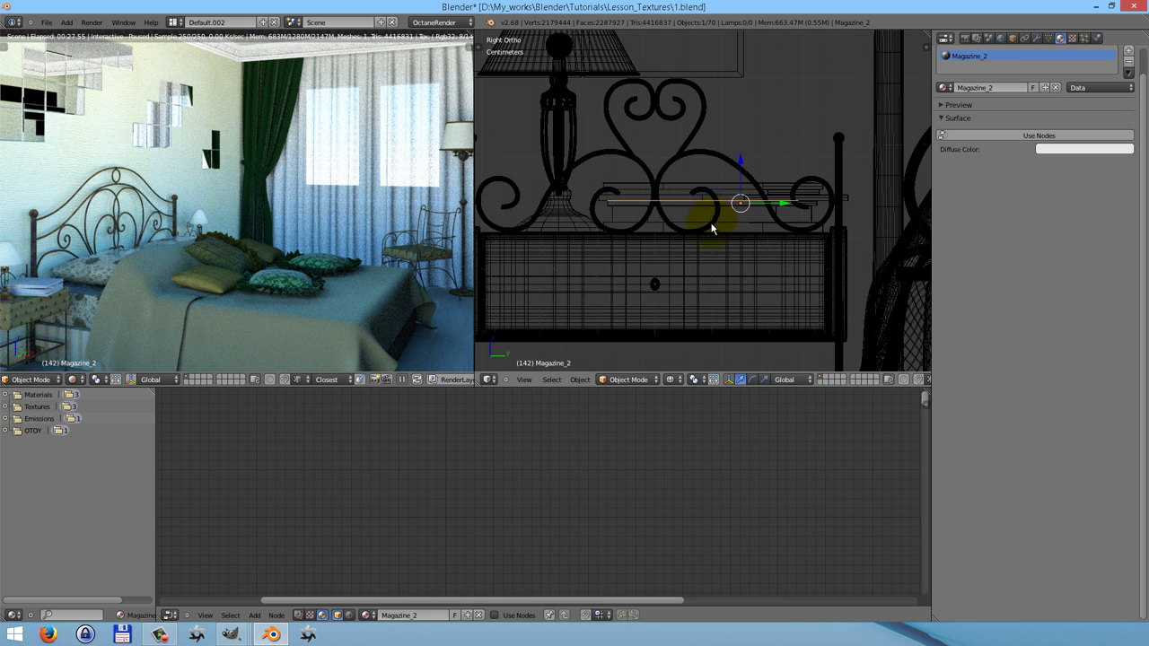
Select the Paper object in the magazine stack, enable nodes on its material and make it an Octane Diffuse Mat.
middle_click_drag(712, 229, 745, 234)
scroll(745, 234, "up", 3)
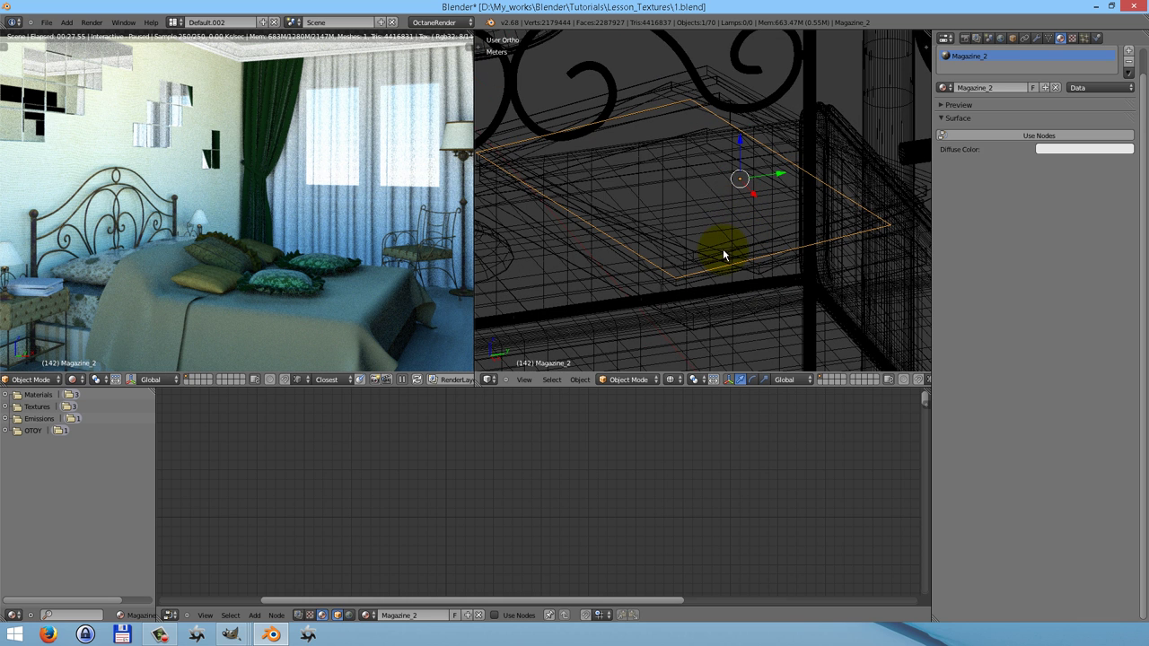
right_click(678, 86)
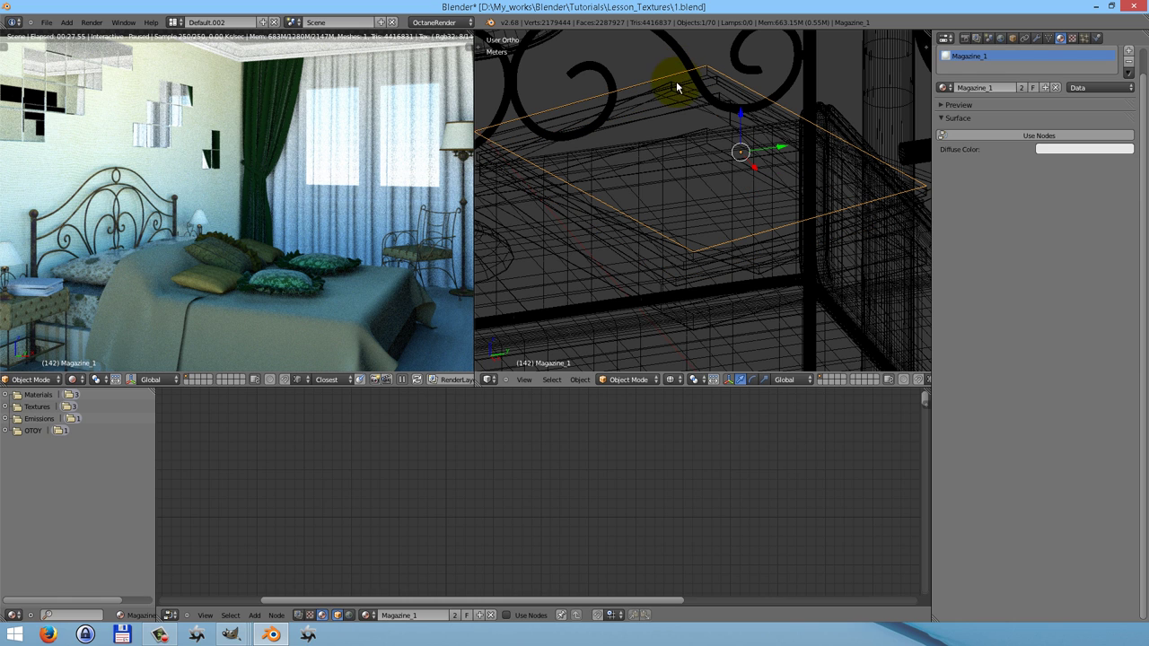
right_click(734, 244)
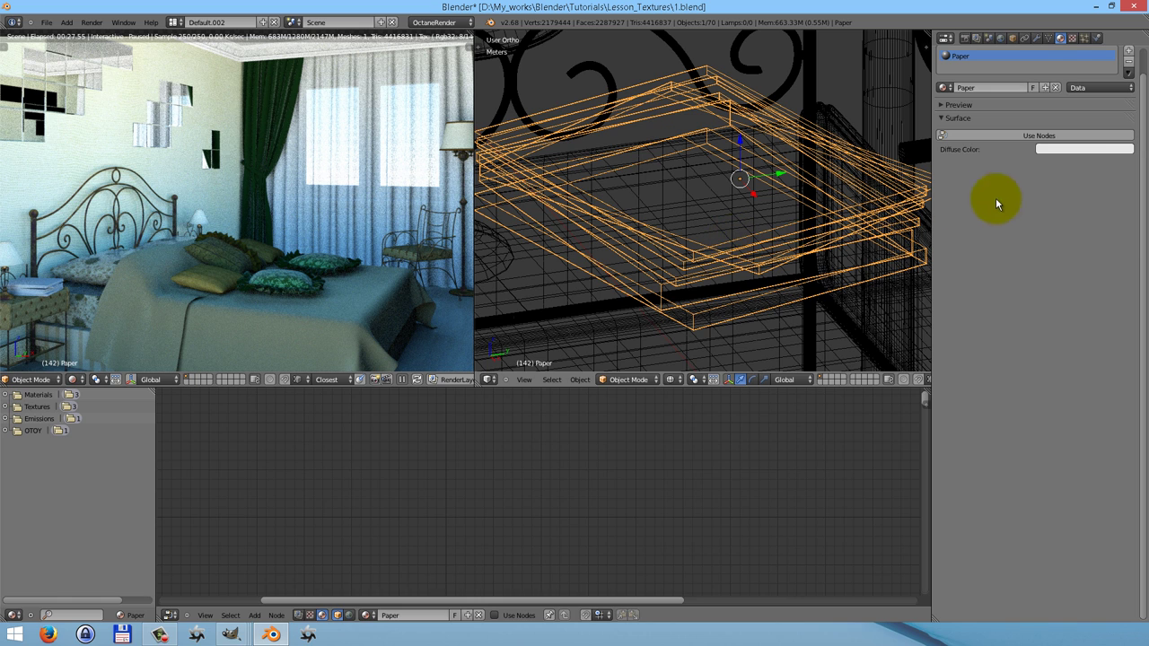
left_click(1044, 136)
left_click(1034, 135)
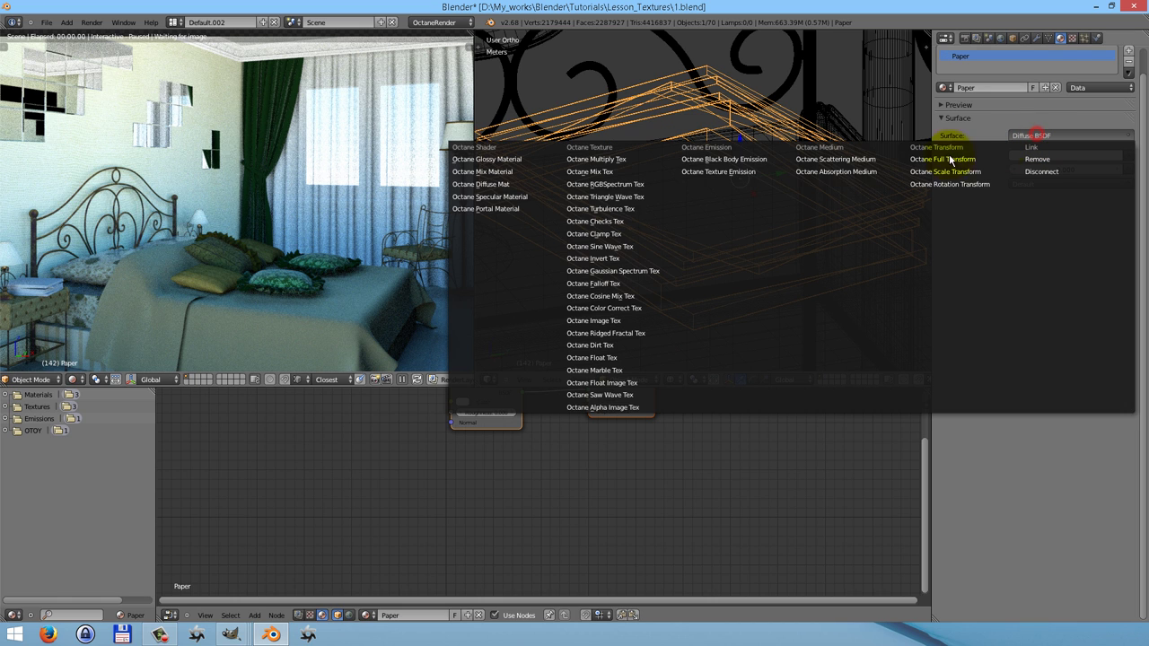
left_click(485, 184)
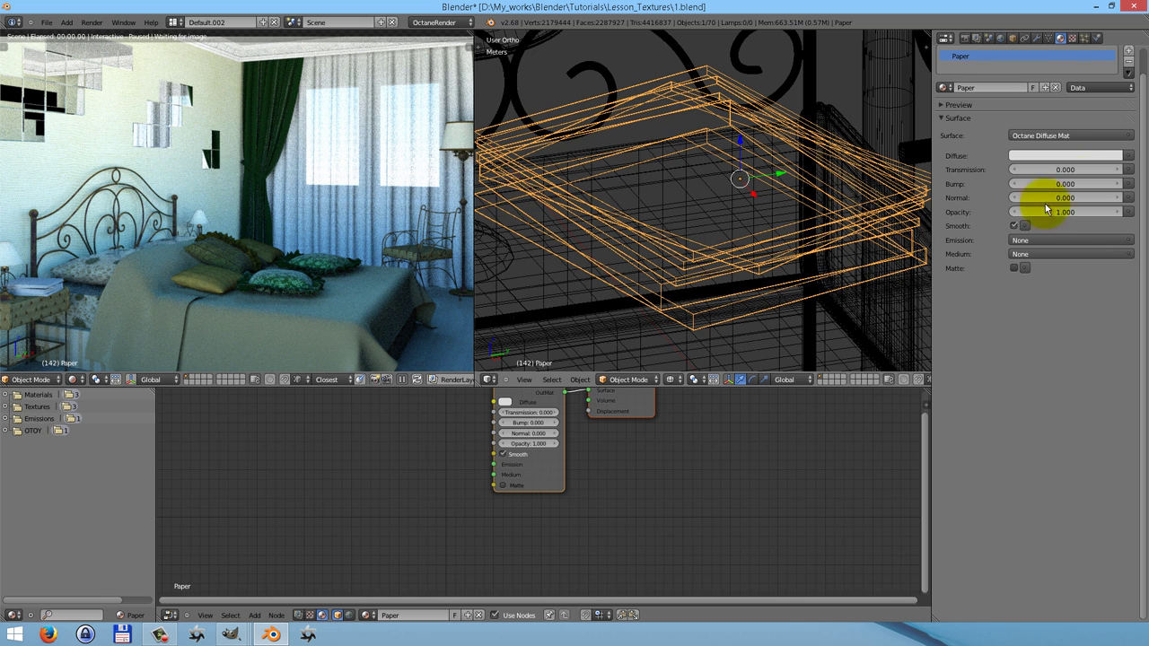
Set the Paper material's diffuse colour to R 0.99, G 0.99, B 0.99 and turn off Smooth.
left_click(1065, 156)
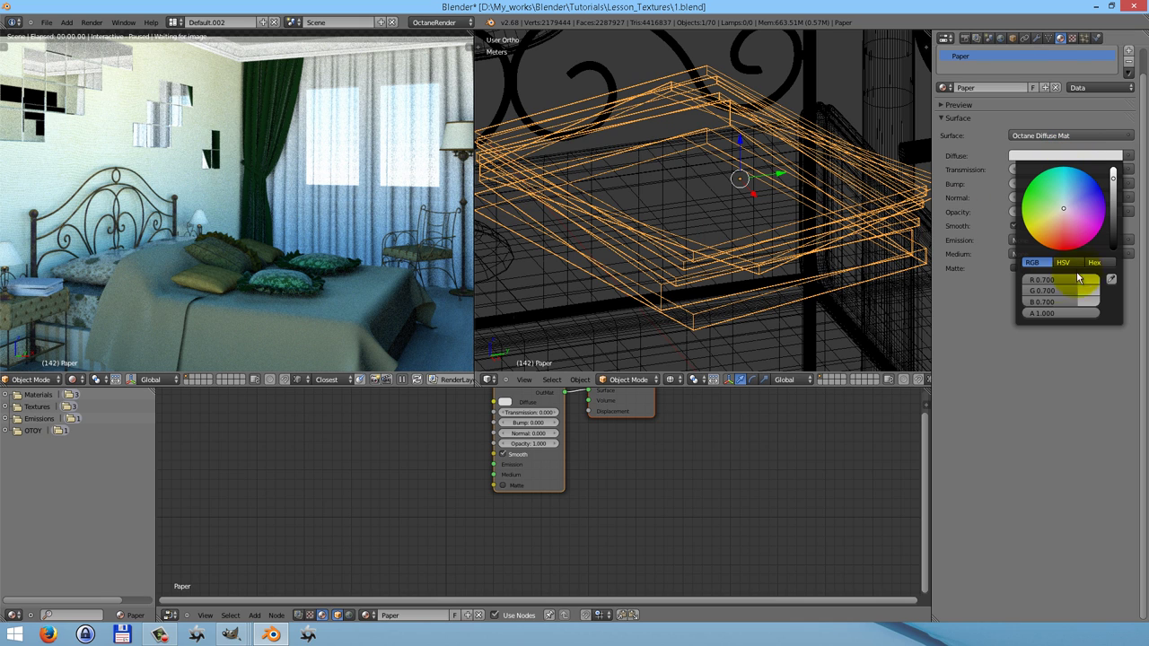
left_click(1042, 280)
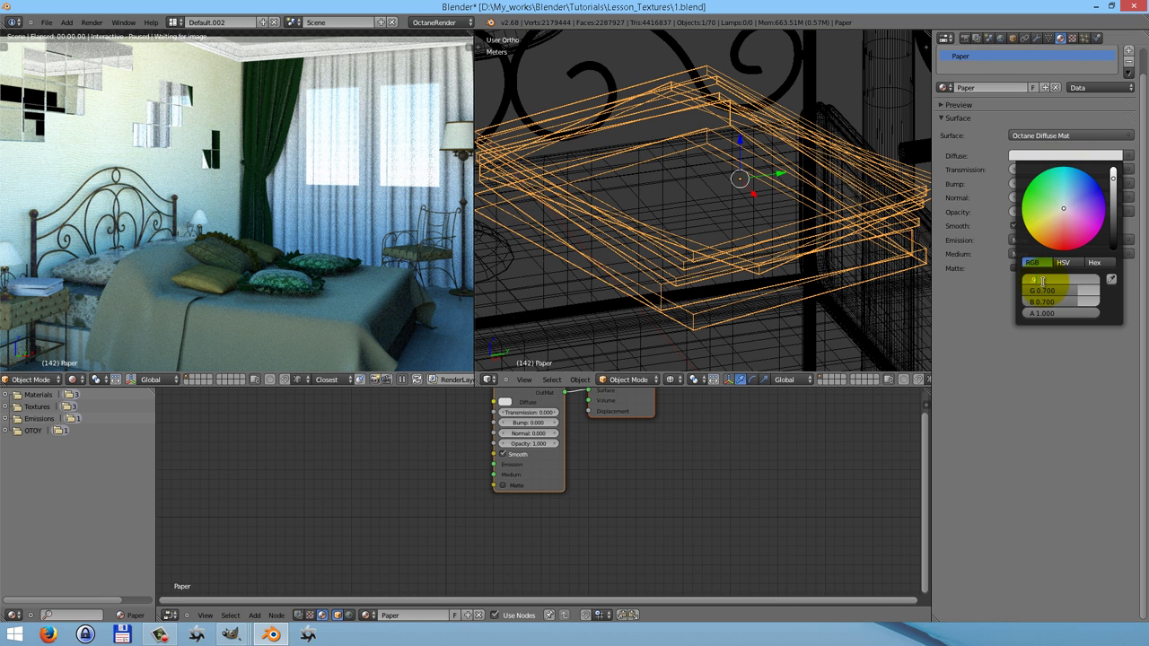
type("9")
key("Tab")
type("0.99")
key("Tab")
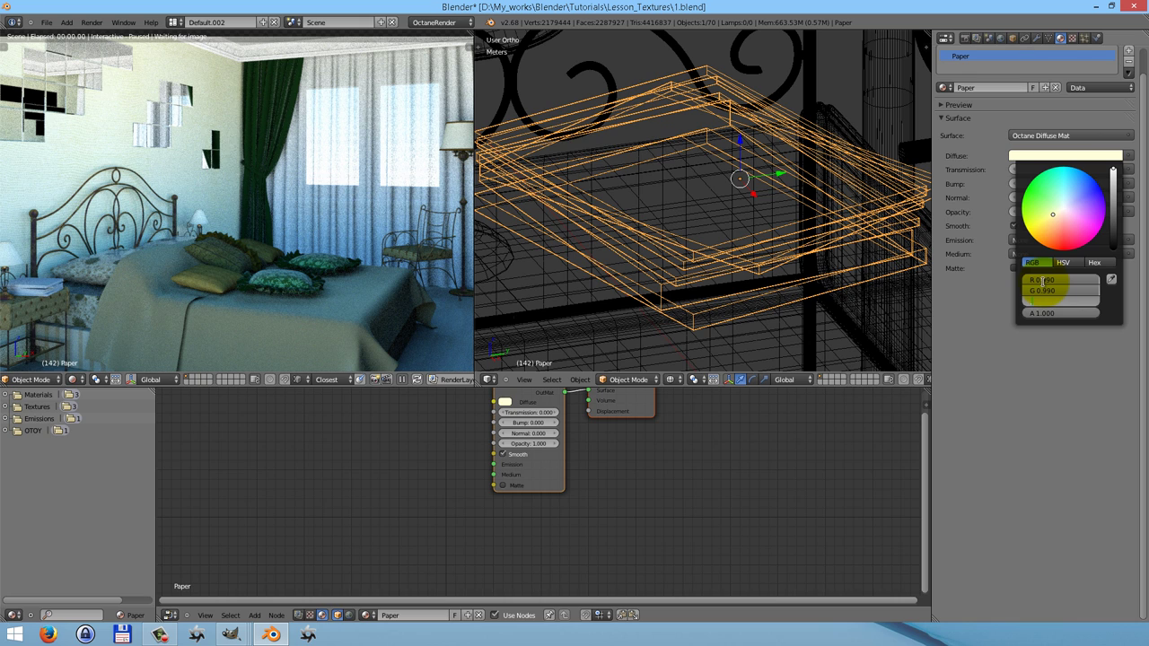
type(".99")
key("Return")
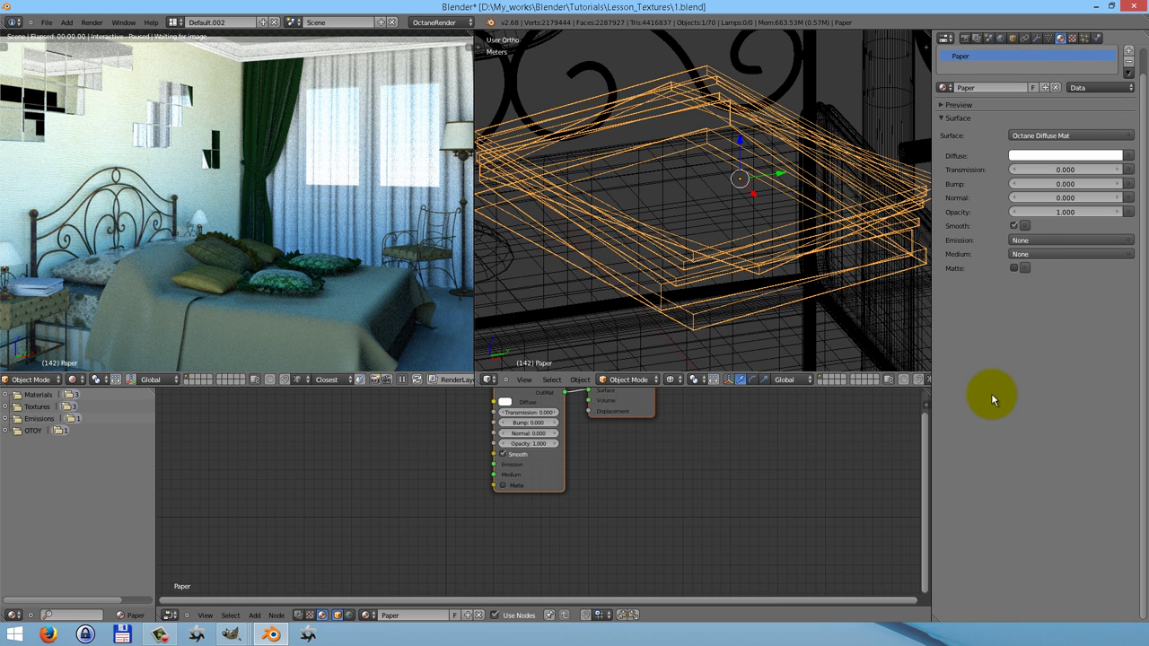
left_click(1014, 226)
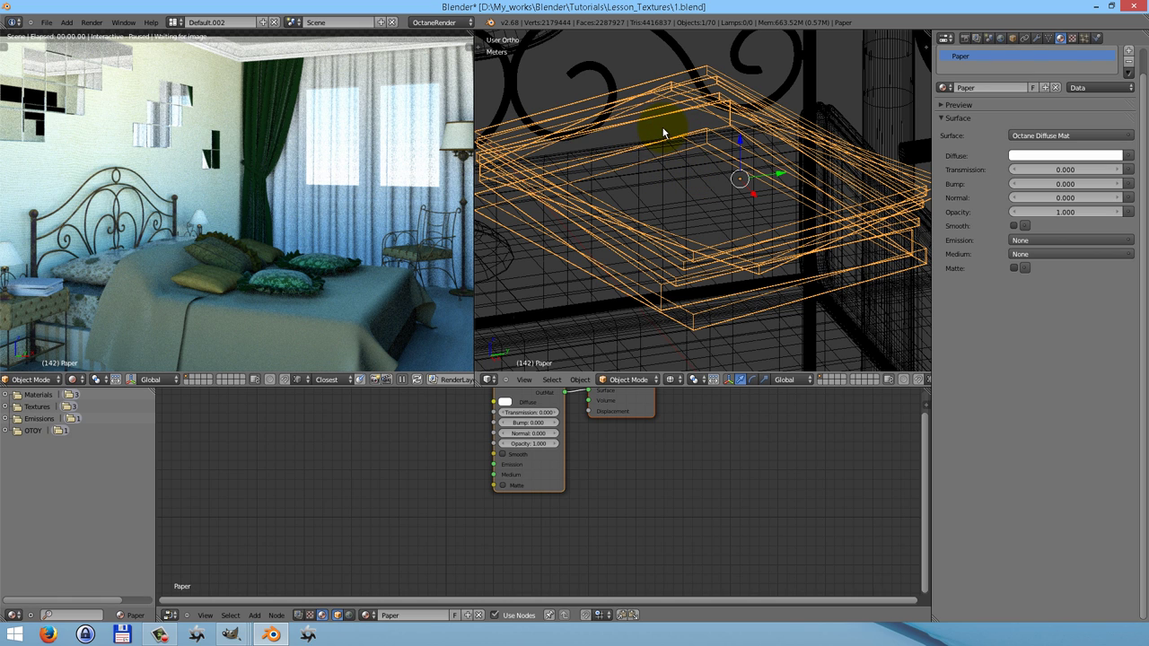
Hide the Paper object and turn the Magazine_1 cover's material into a node-based Octane Glossy Material.
key("Delete")
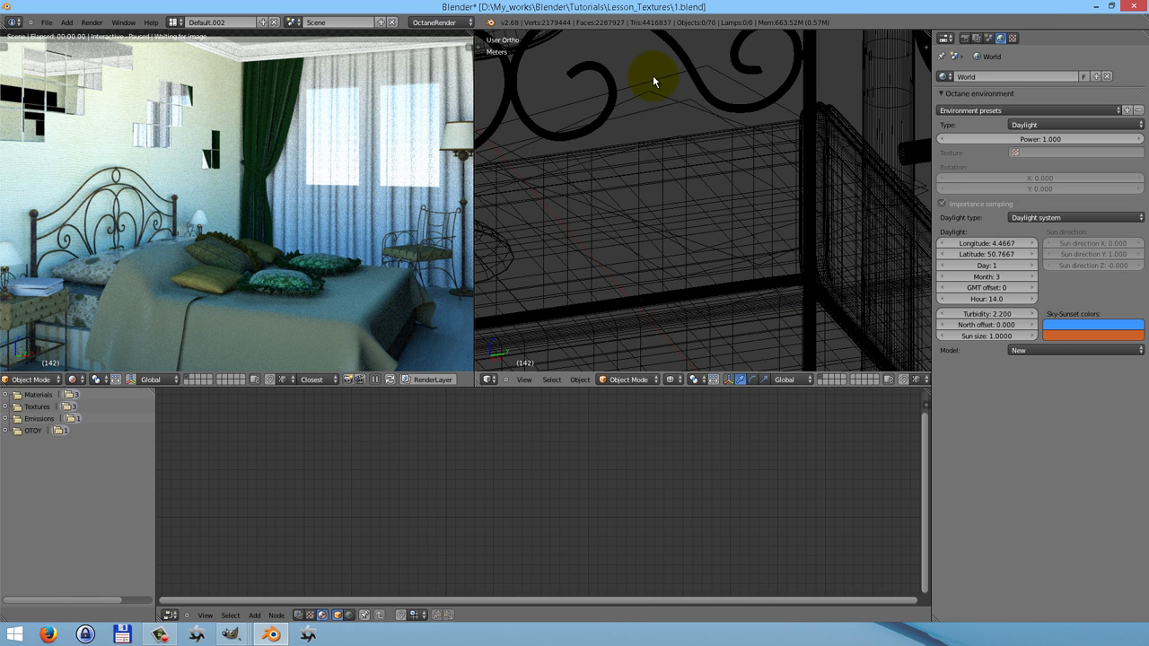
right_click(654, 80)
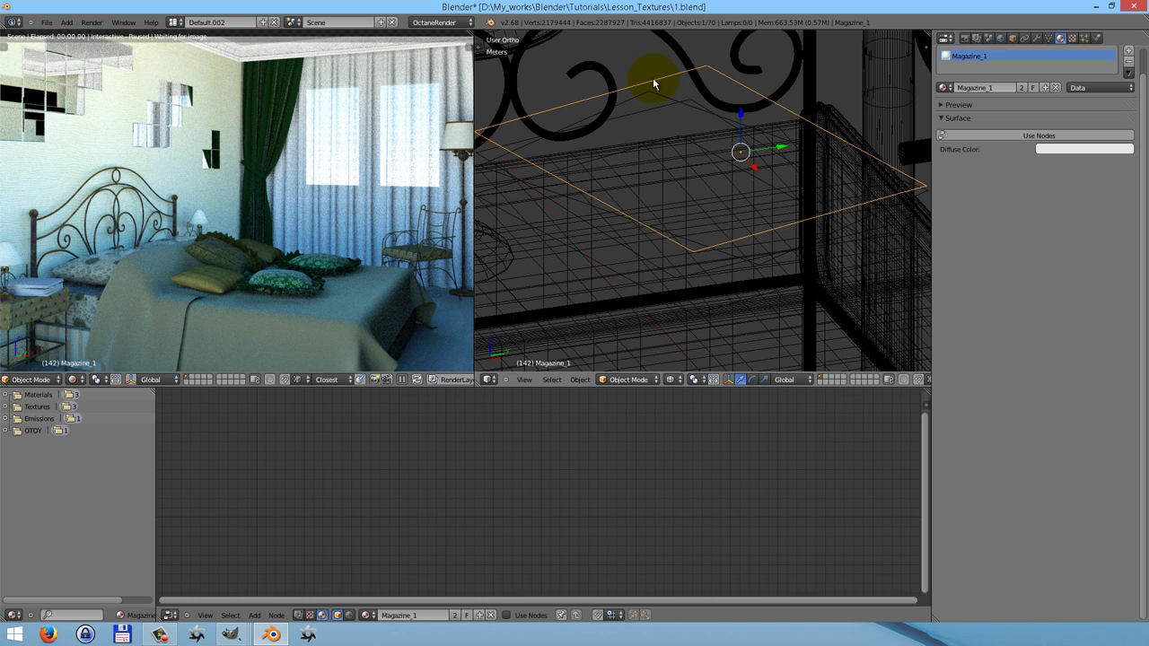
mouse_move(667, 207)
middle_mouse_down()
mouse_move(669, 177)
mouse_move(669, 195)
middle_mouse_up()
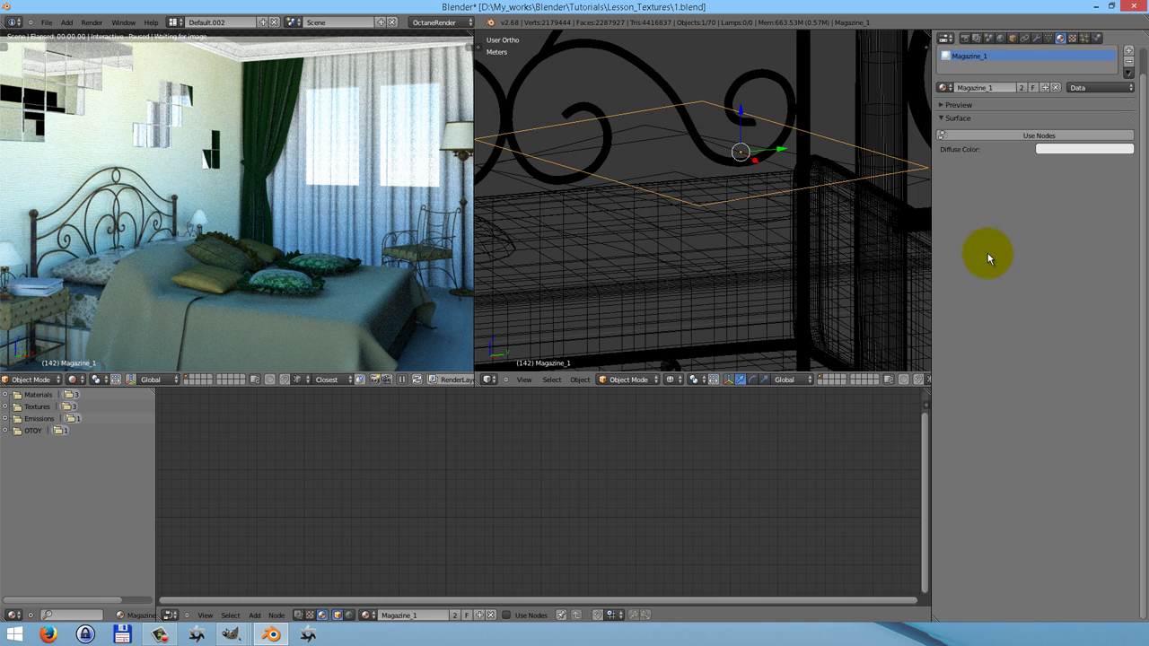
left_click(1036, 135)
left_click(1039, 134)
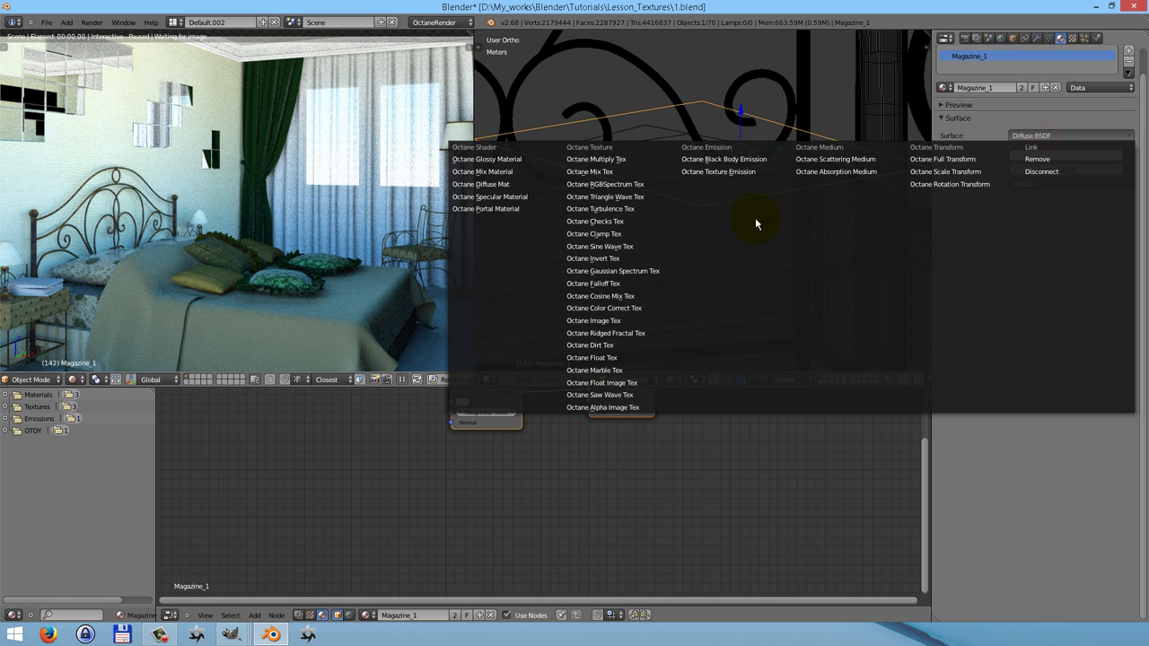
left_click(493, 159)
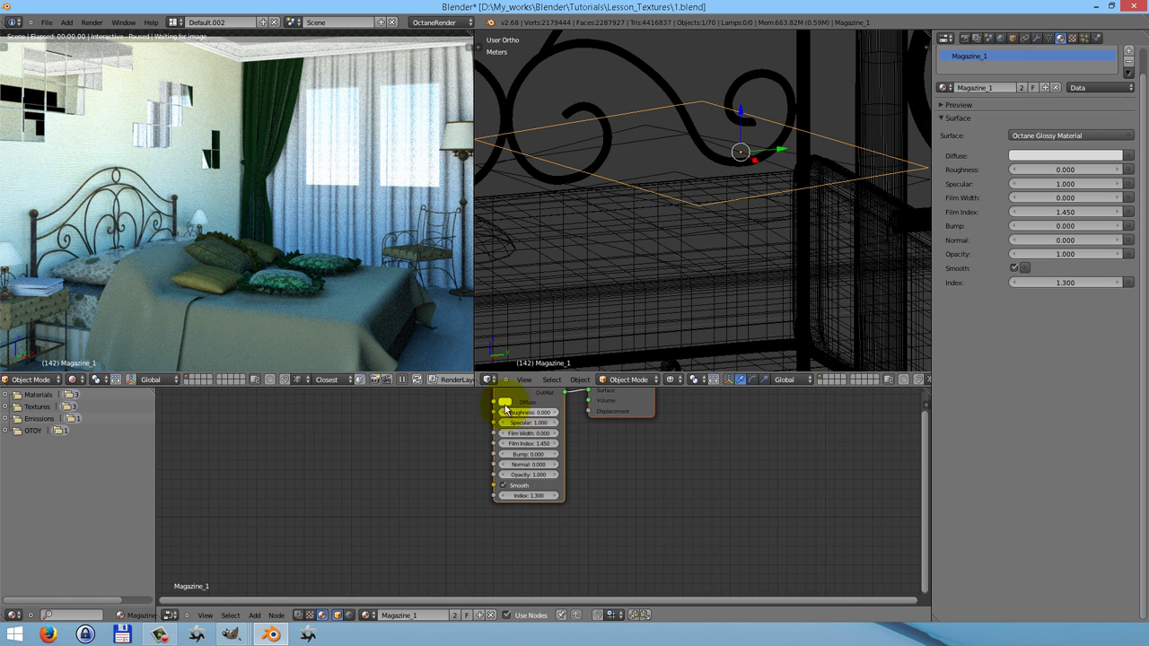
Add an Octane Image Tex node loaded with Magazine_1.jpg and connect it to the Magazine_1 material's Diffuse input.
key("shift+a")
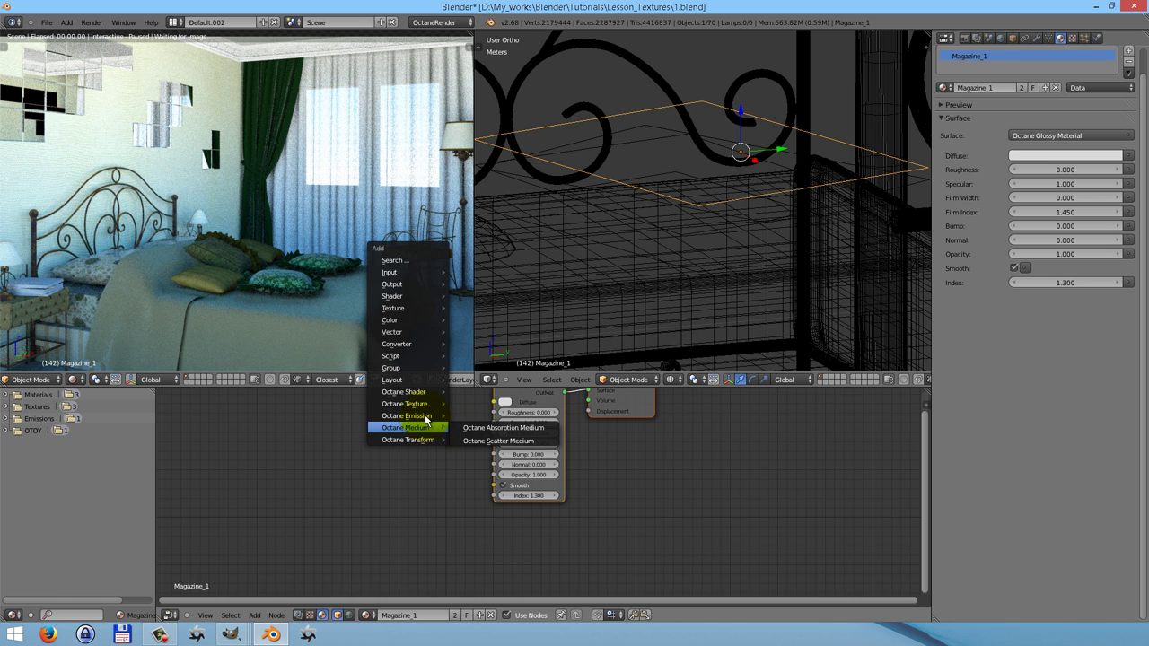
mouse_move(431, 404)
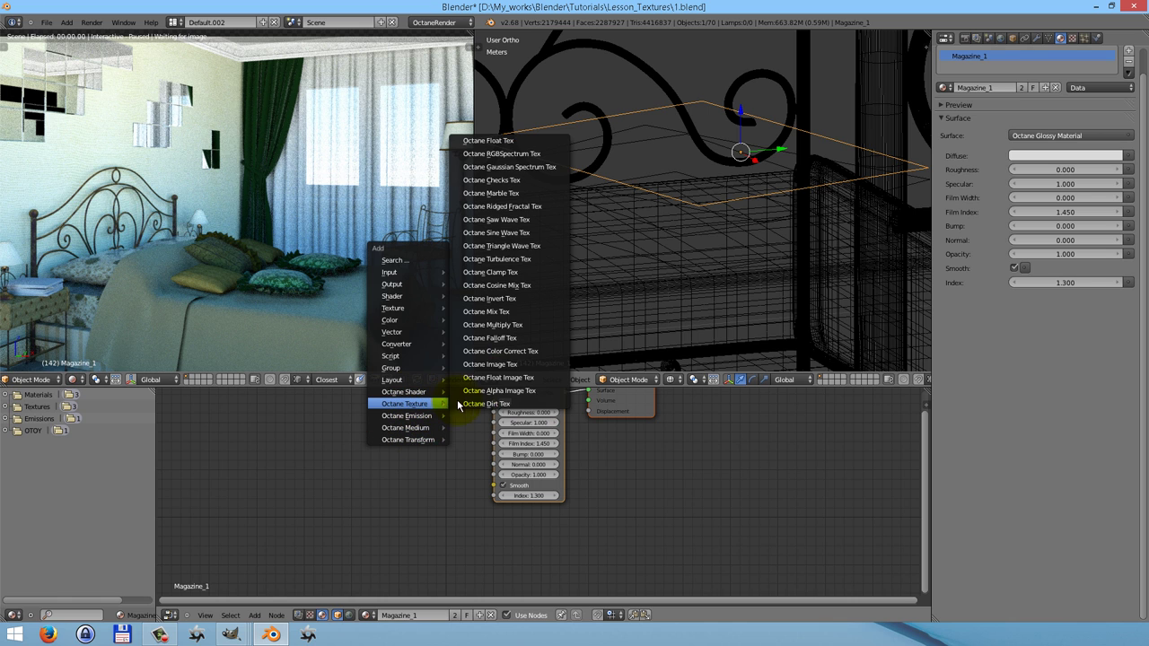
left_click(490, 364)
left_click(363, 399)
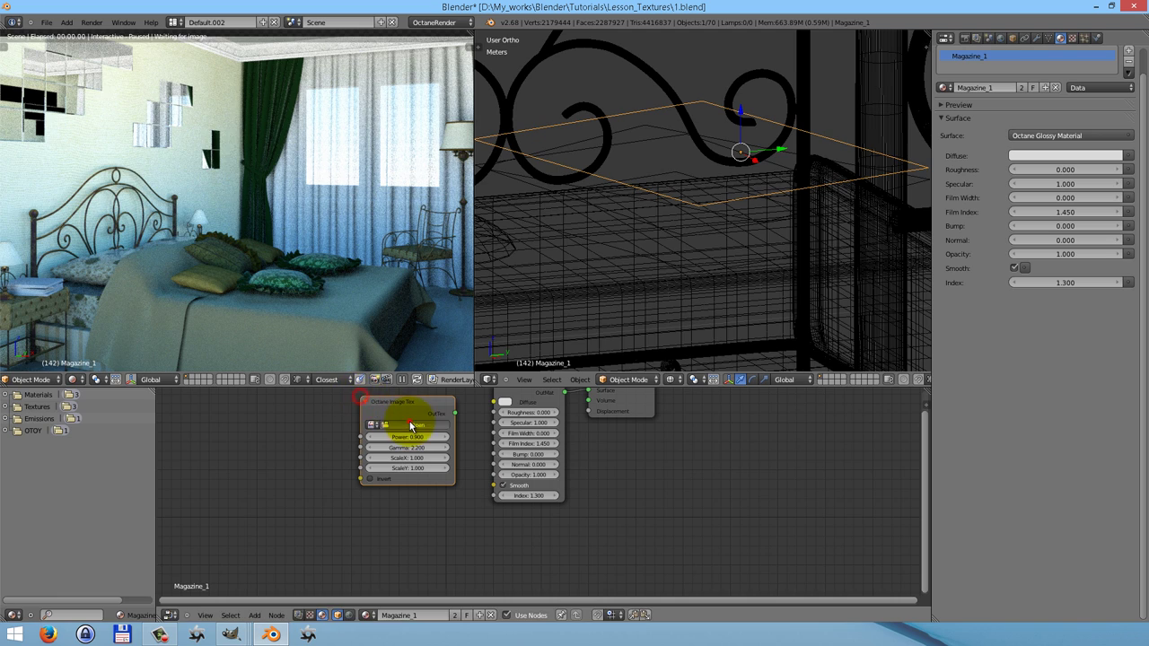
left_click(410, 425)
left_click(184, 357)
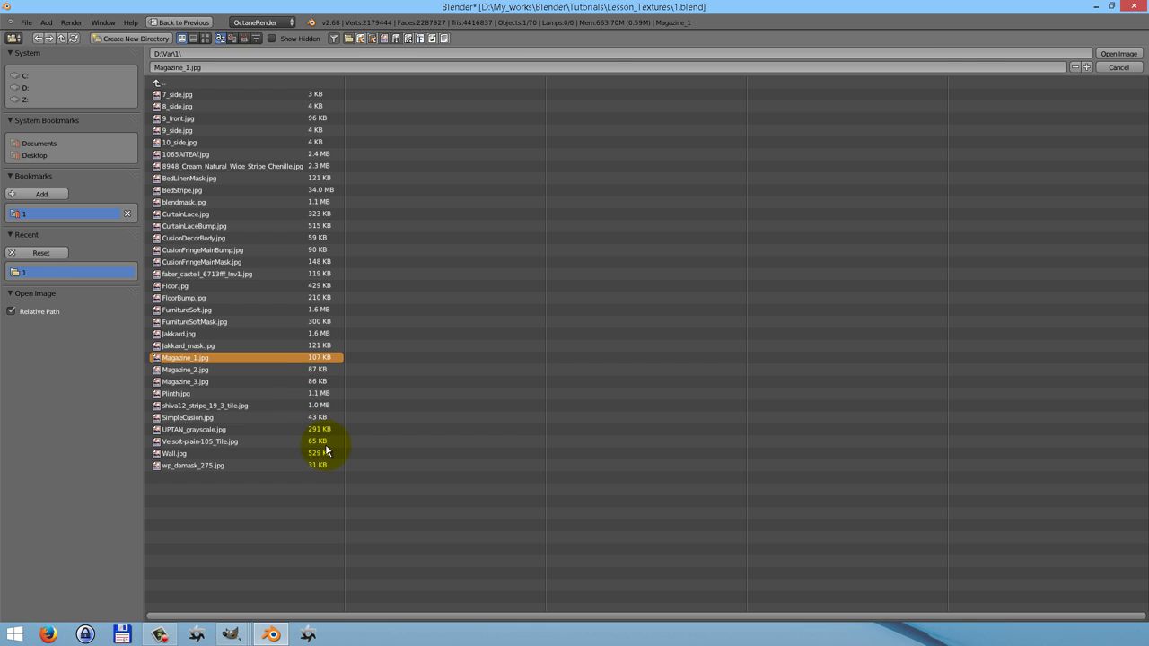
key("Return")
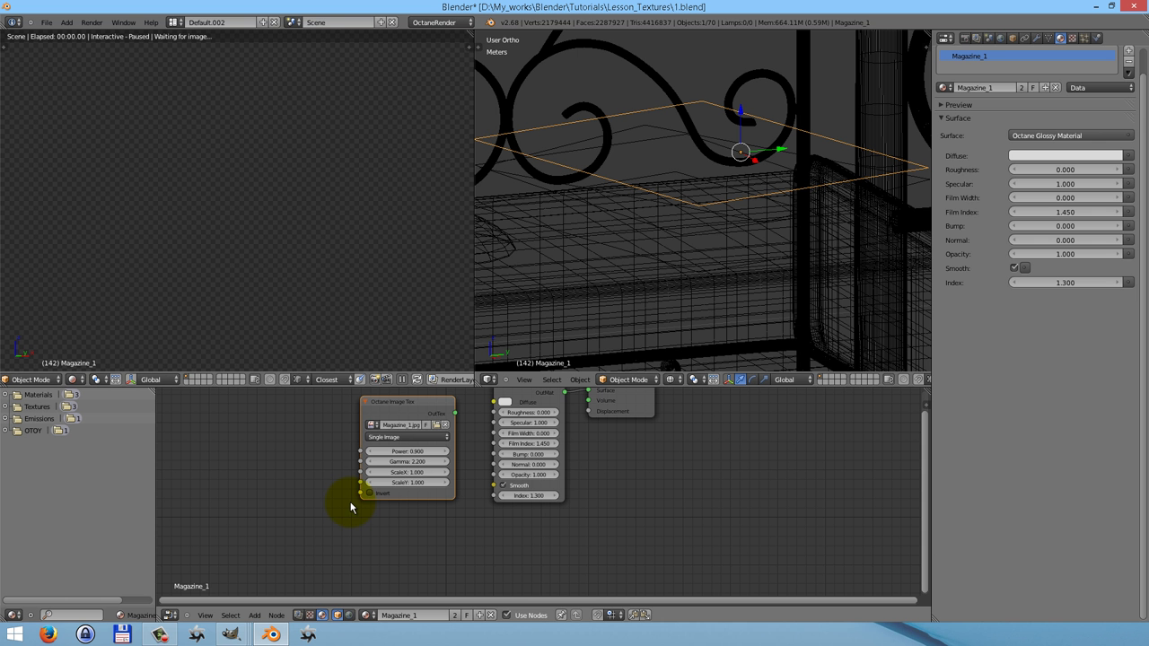
left_click_drag(456, 413, 493, 402)
Set the Magazine_1 glossy material's roughness to 0.3 and specular to 0.05.
left_click(531, 414)
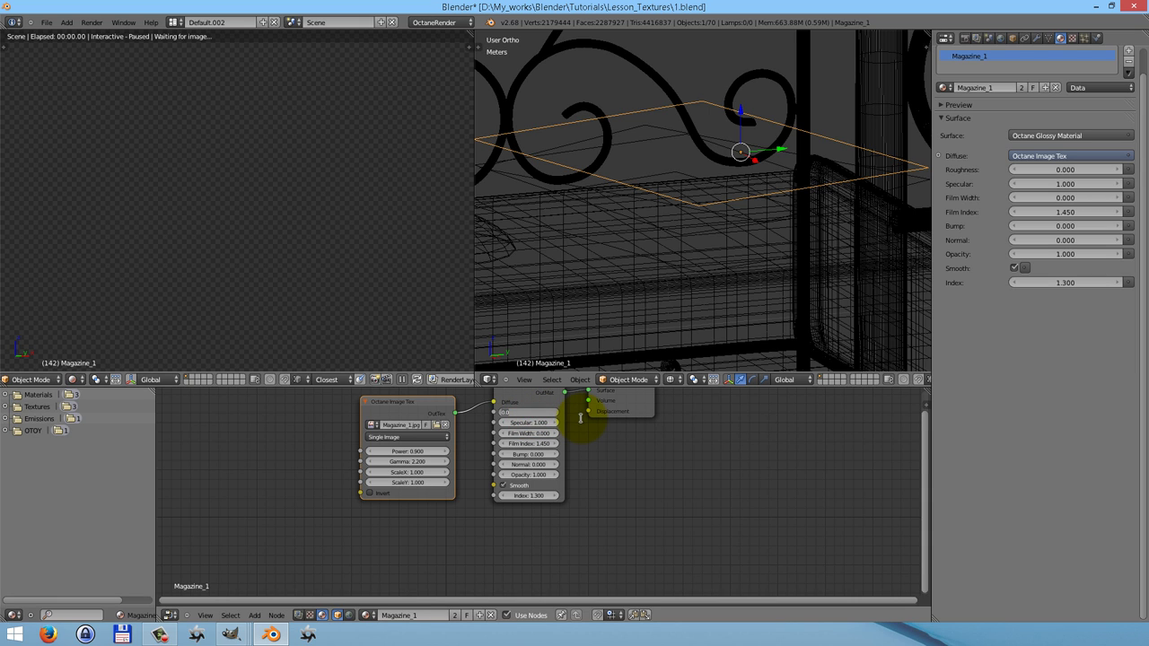
key("BackSpace")
type(".3")
key("Tab")
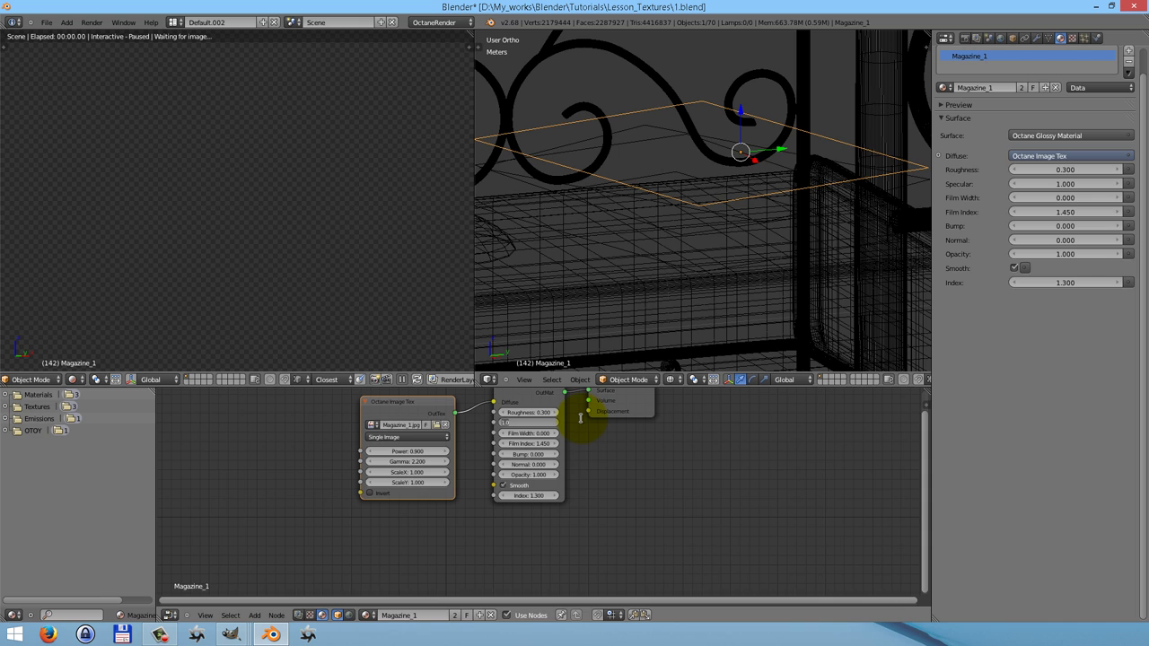
type(".05")
key("Return")
Select the Magazine_2 cover, enable nodes on its material and make it an Octane Glossy Material.
right_click(650, 138)
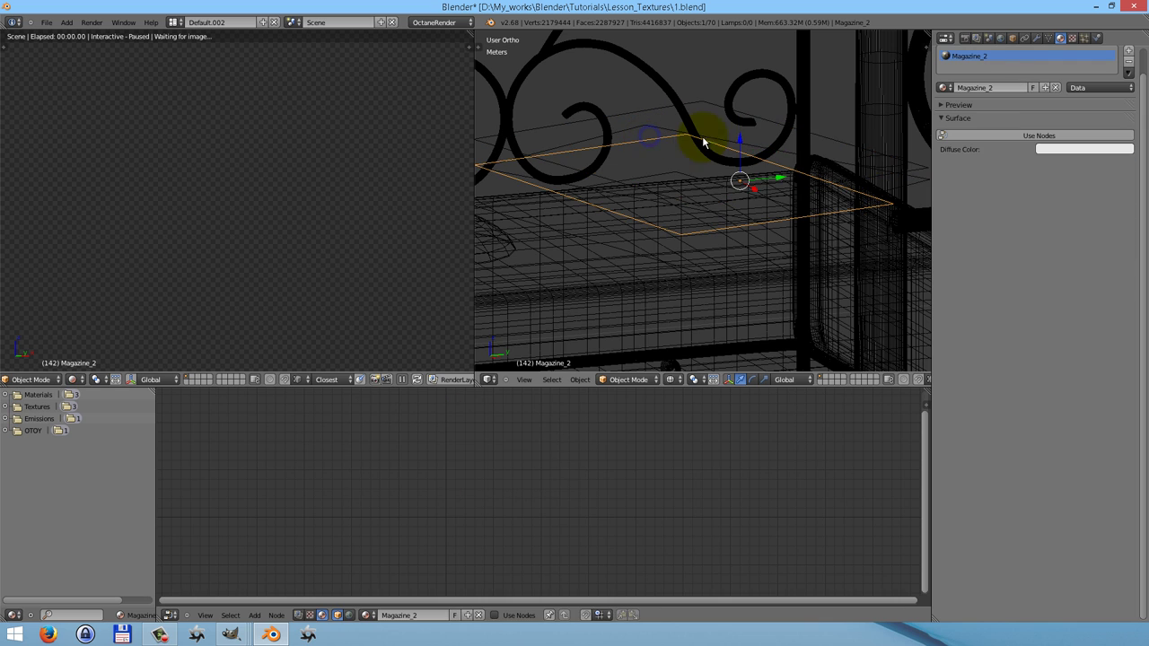
left_click(1049, 136)
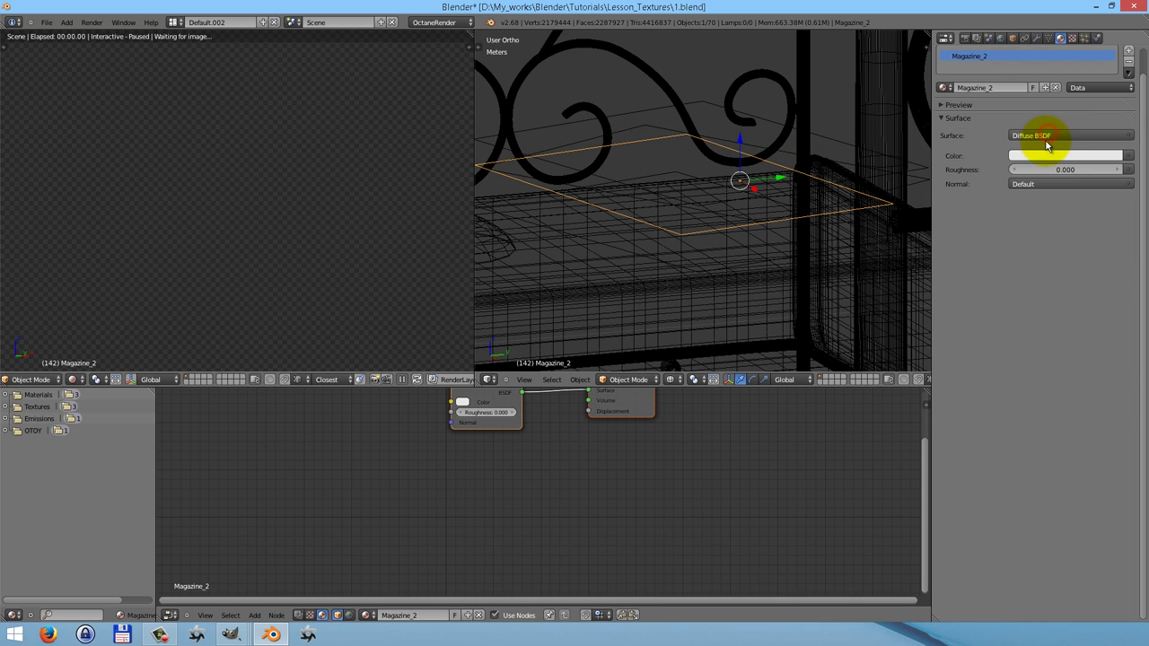
left_click(1048, 136)
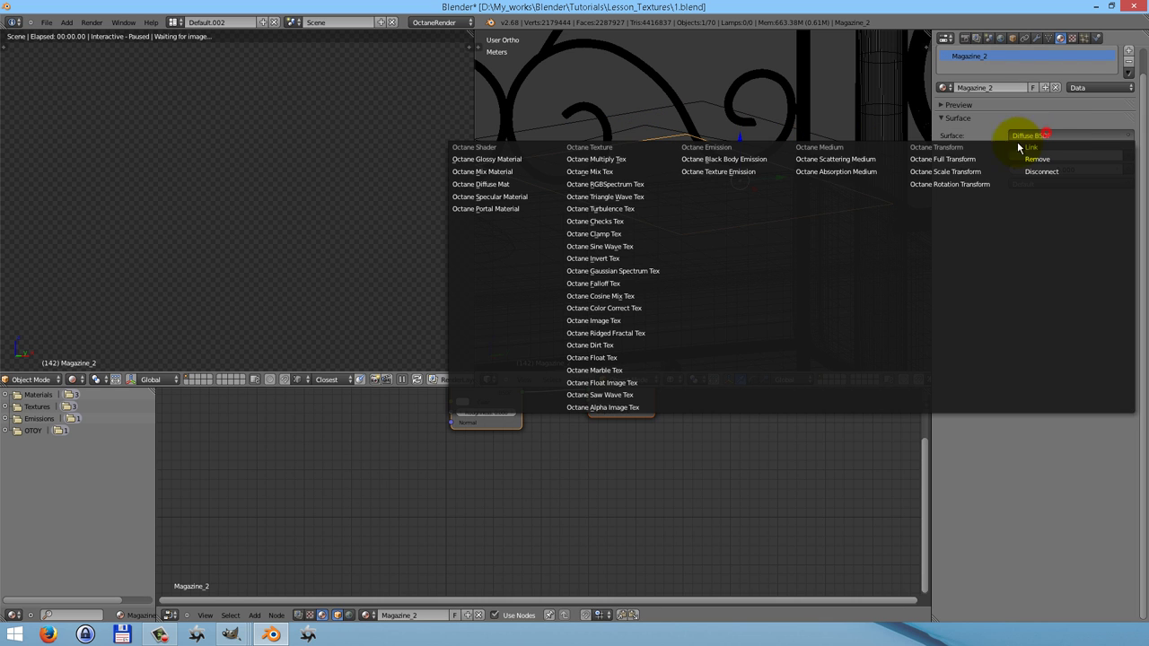
left_click(492, 158)
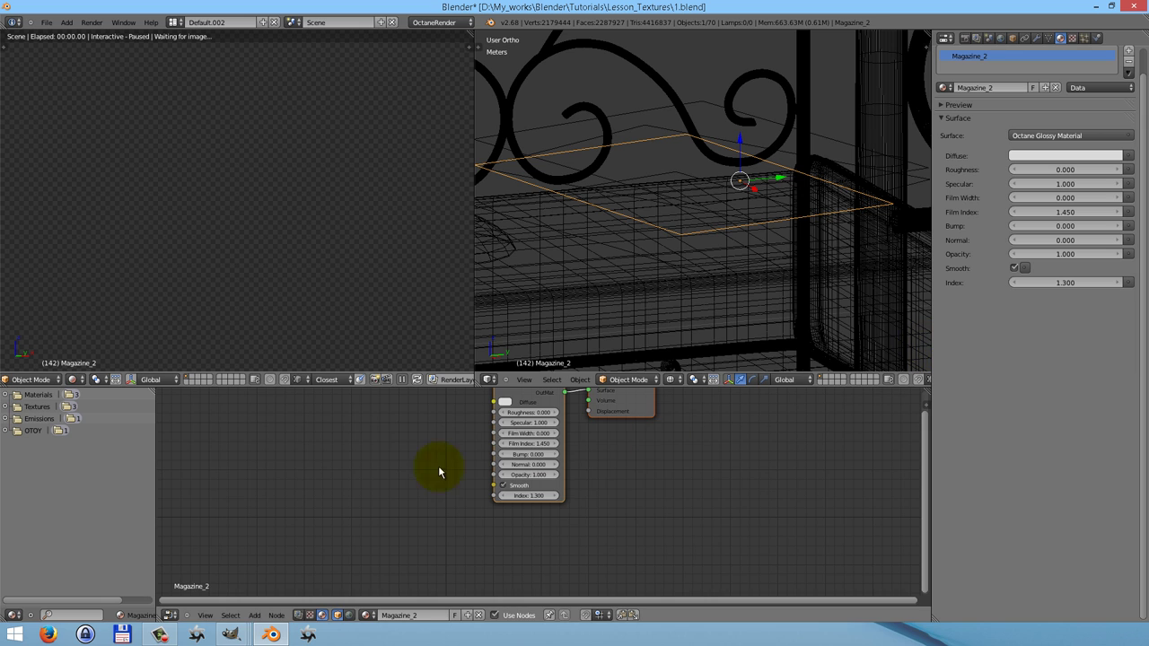
Add an Octane Image Tex node with Magazine_2.jpg and link it to the Magazine_2 material's Diffuse input.
key("shift+a")
mouse_move(292, 424)
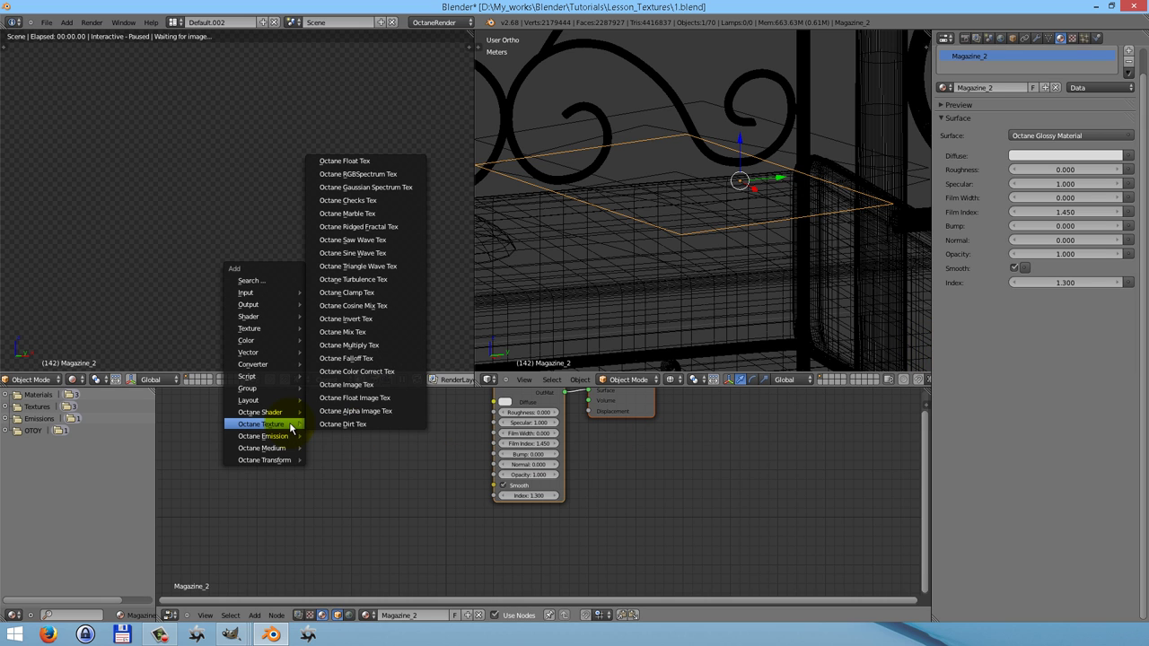
left_click(359, 384)
left_click(364, 412)
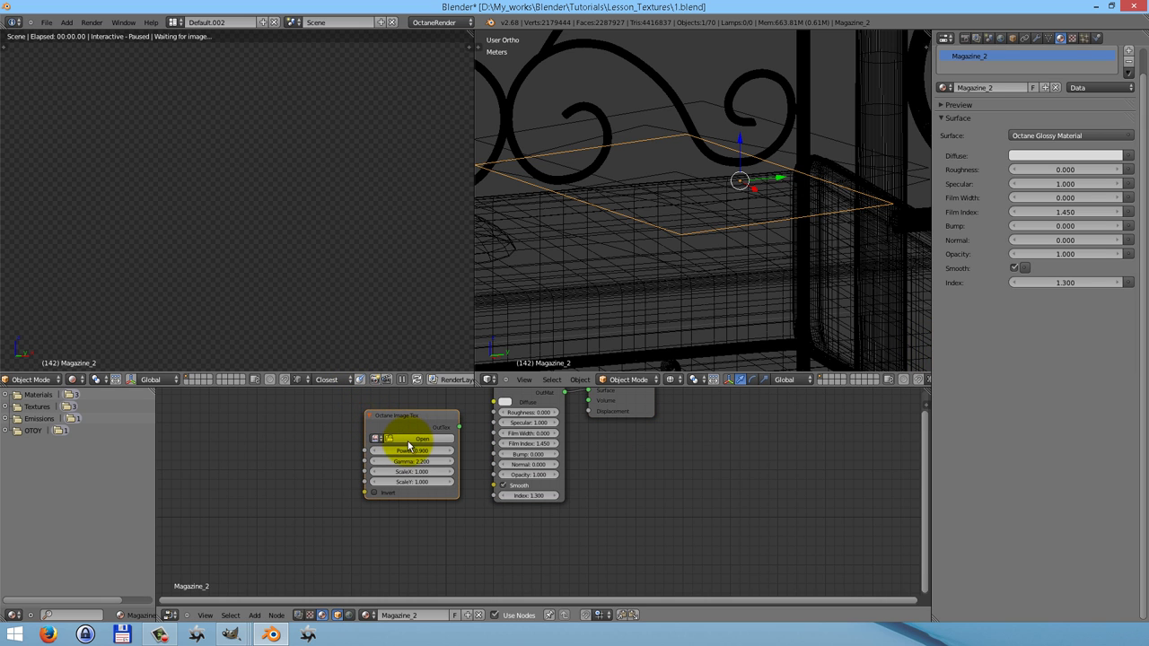
left_click(413, 439)
left_click(188, 371)
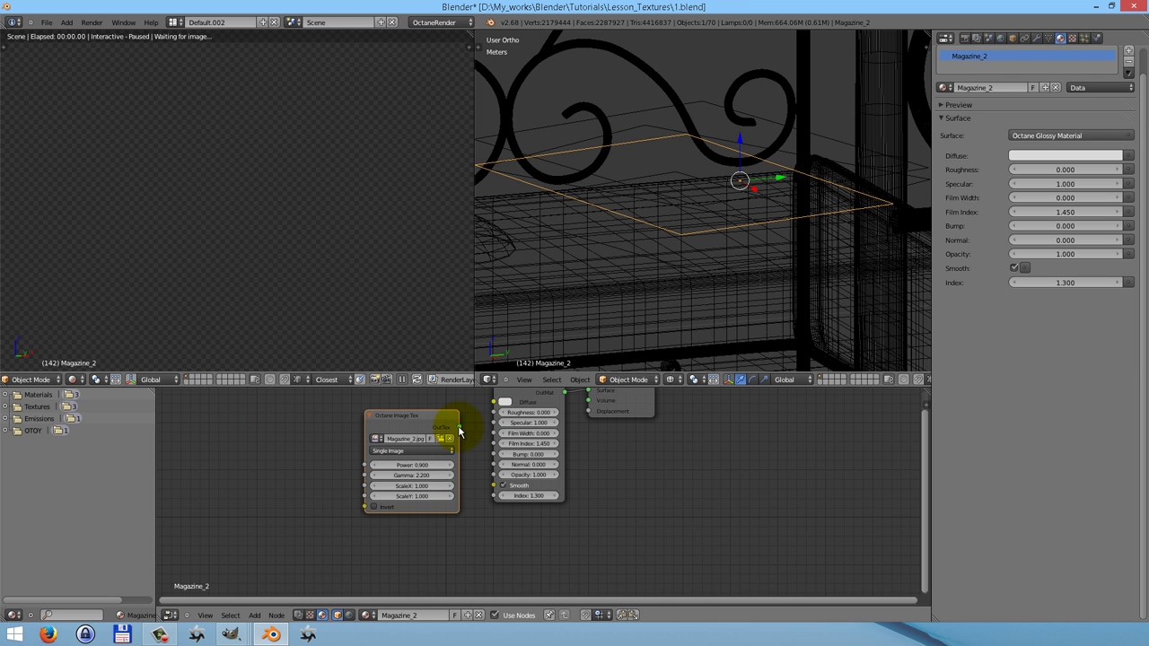
left_click_drag(458, 427, 494, 402)
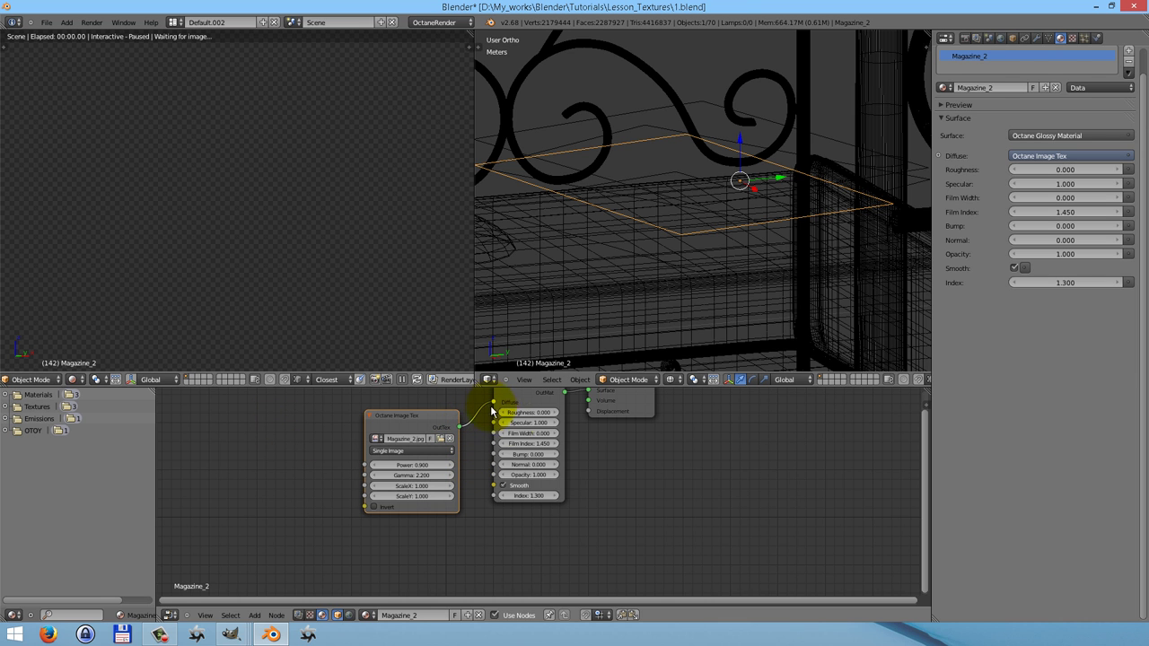
Set the Magazine_2 glossy material's roughness to 0.5 and specular to 0.1.
left_click(540, 413)
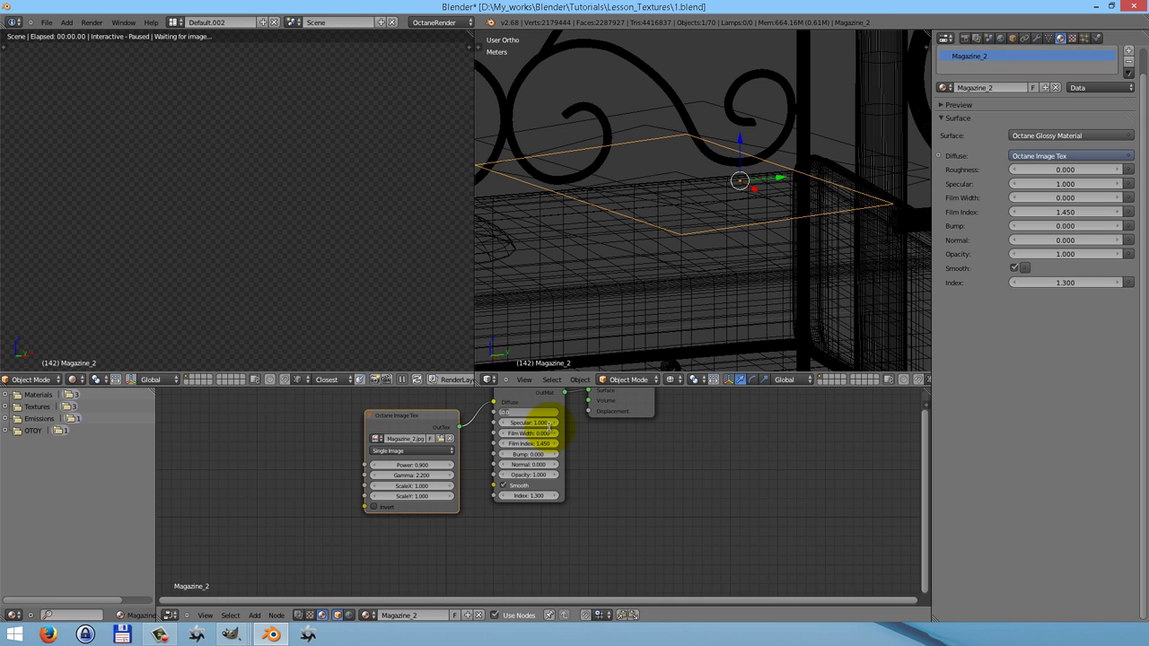
type("0.5")
key("Tab")
type("0.1")
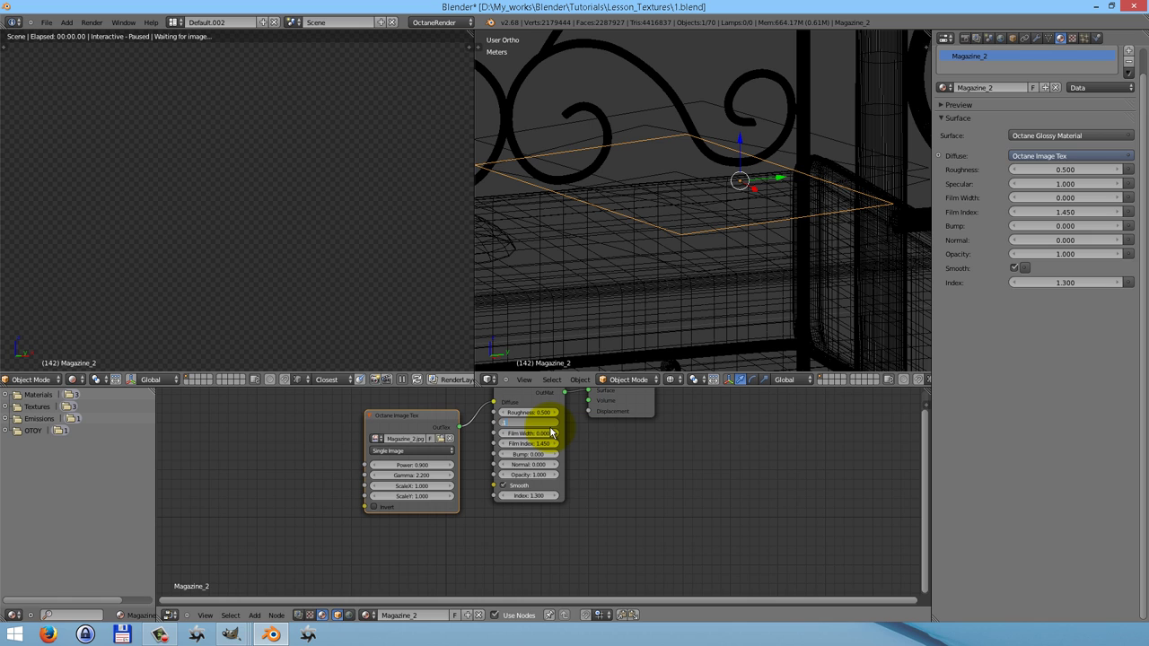
key("Return")
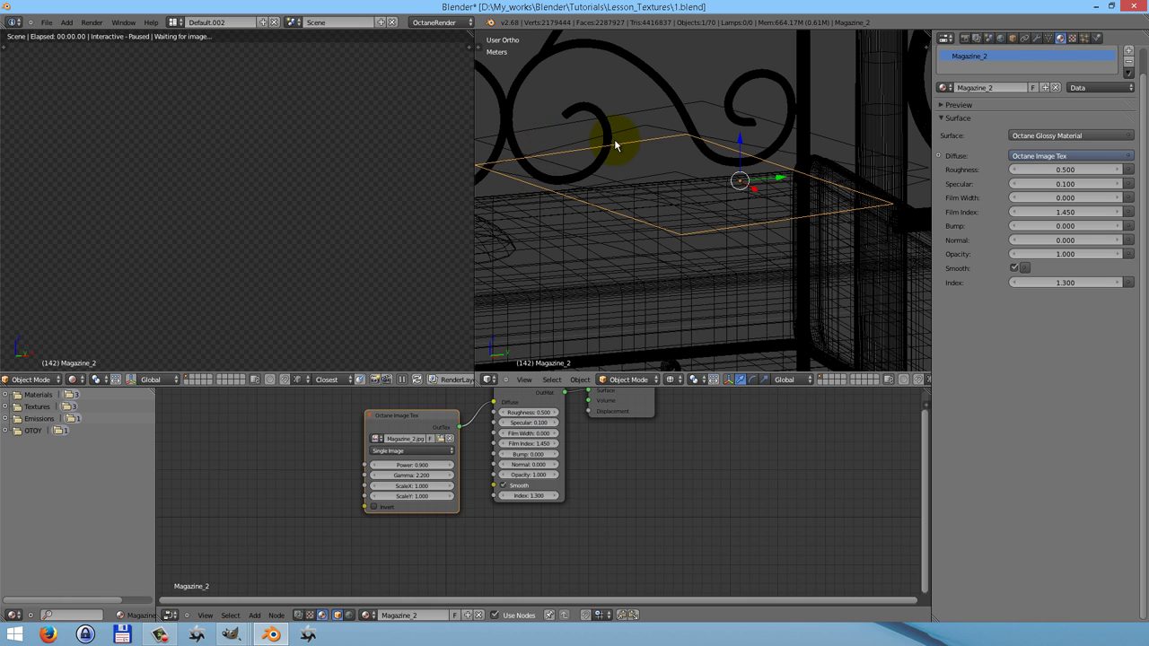
Select the Magazine_3 cover, enable nodes on its material and make it an Octane Glossy Material.
right_click(652, 113)
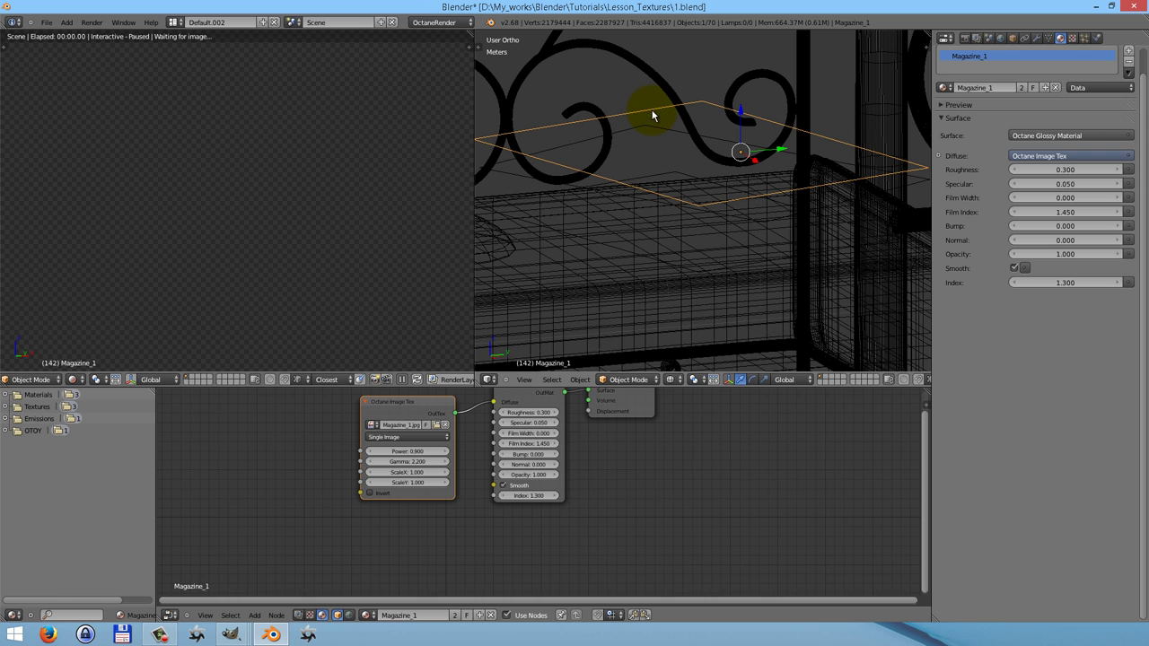
right_click(657, 132)
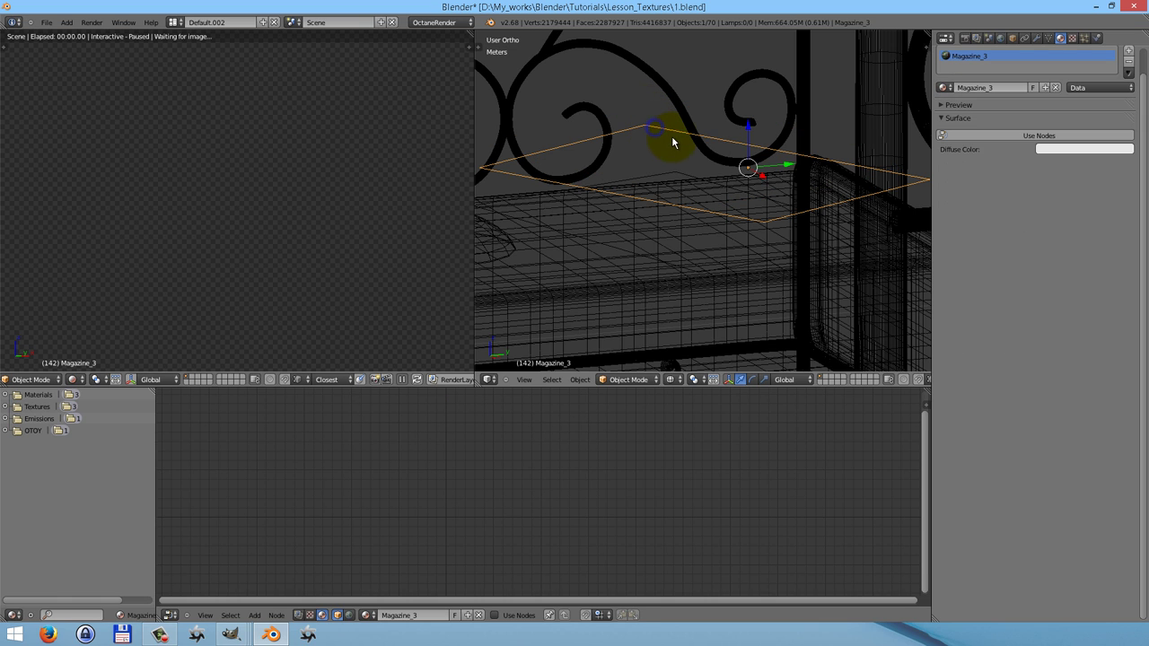
left_click(1030, 136)
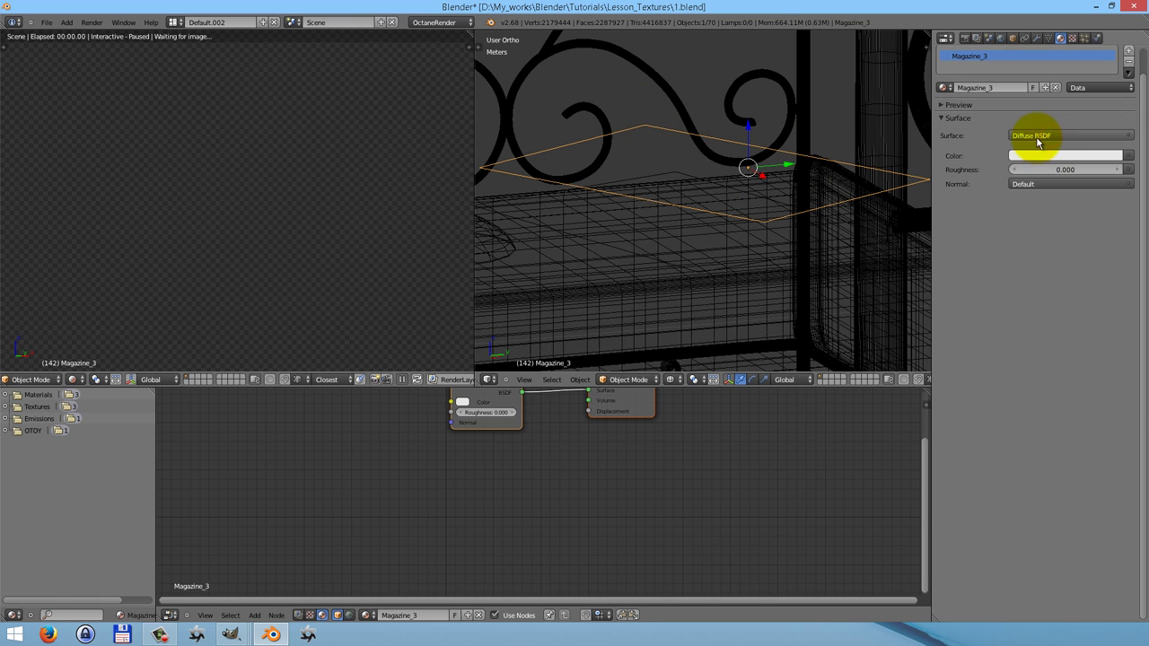
left_click(1036, 136)
left_click(476, 162)
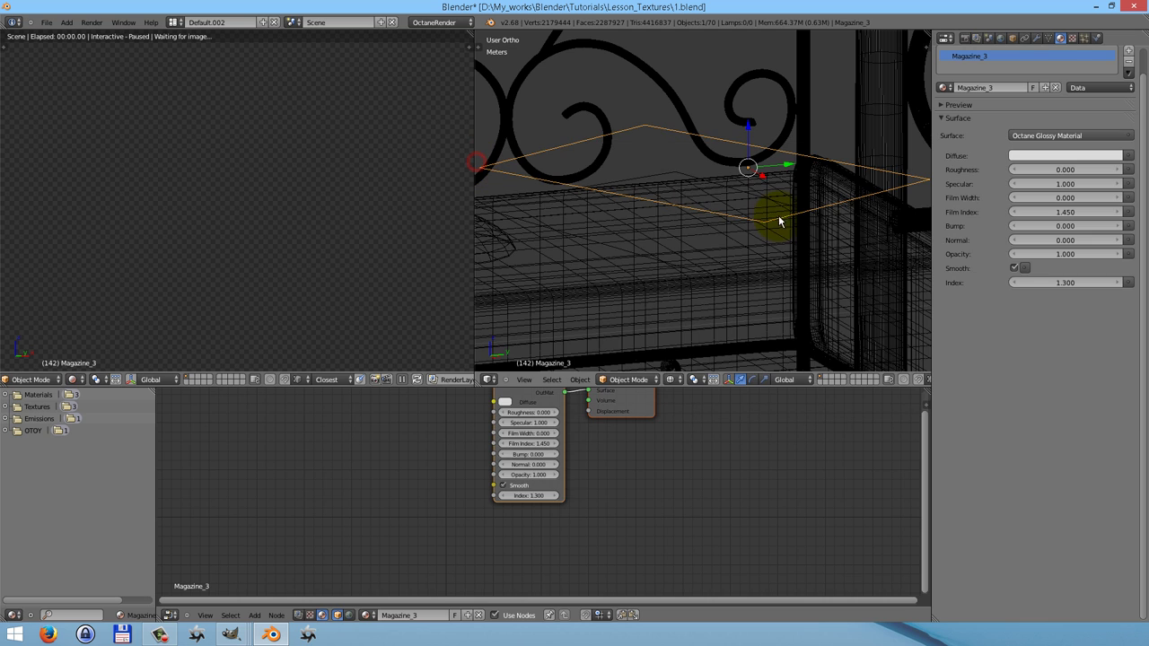
Add an Octane Image Tex node with Magazine_3.jpg and link it to the Magazine_3 material's Diffuse input.
key("shift+a")
mouse_move(391, 442)
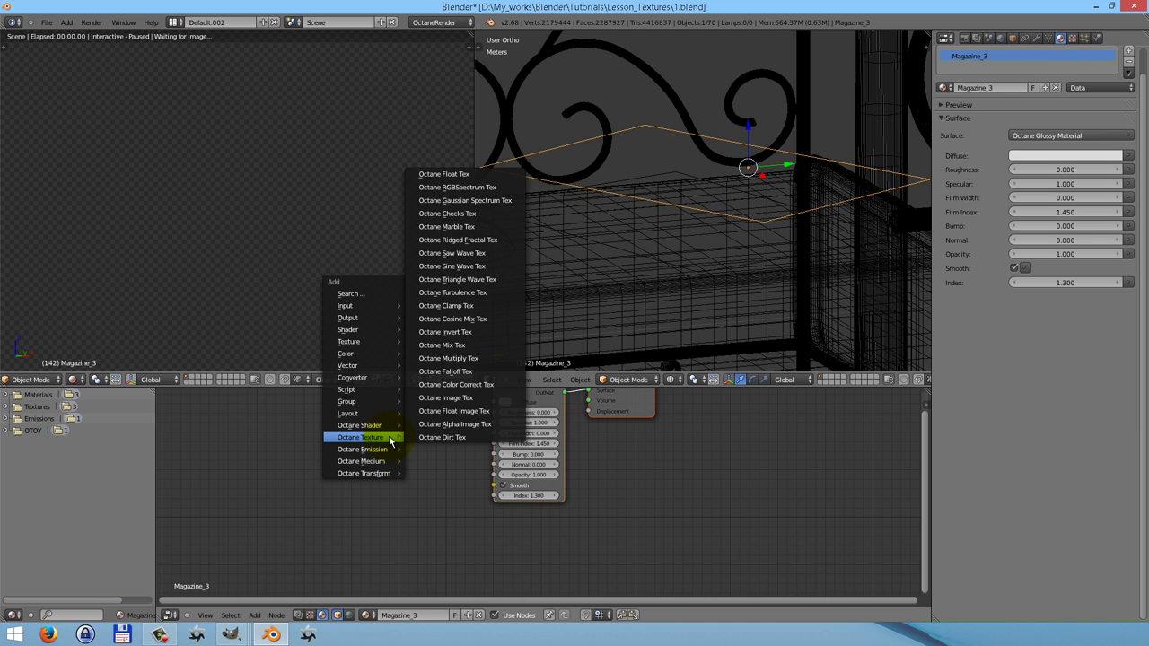
left_click(453, 398)
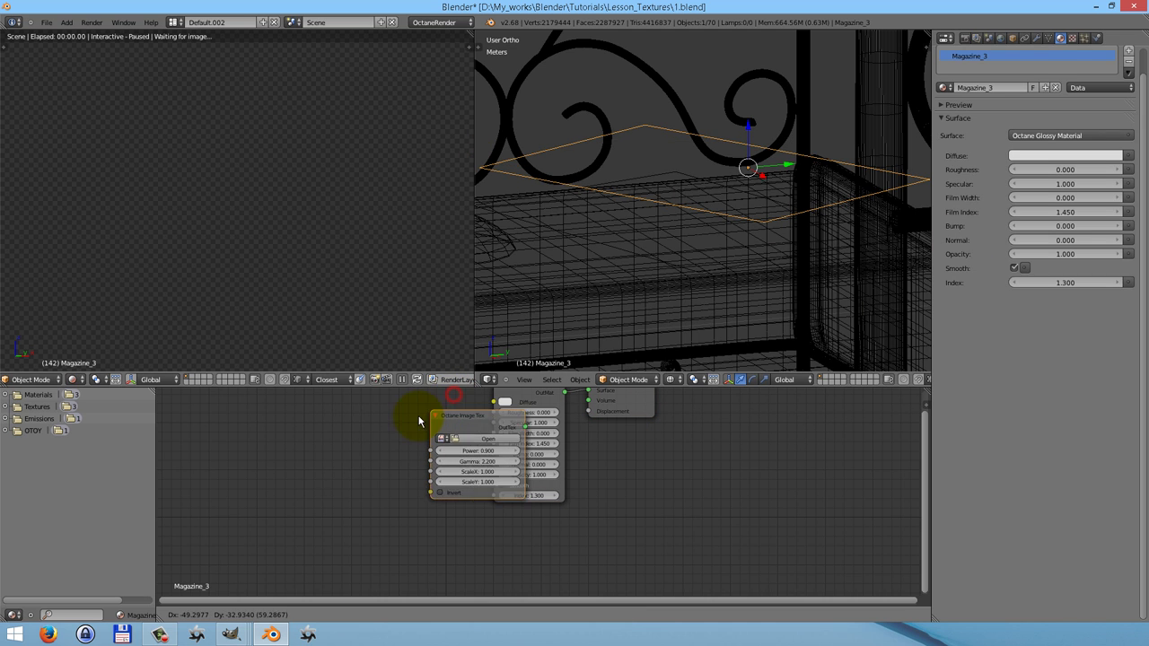
left_click(377, 419)
left_click(425, 439)
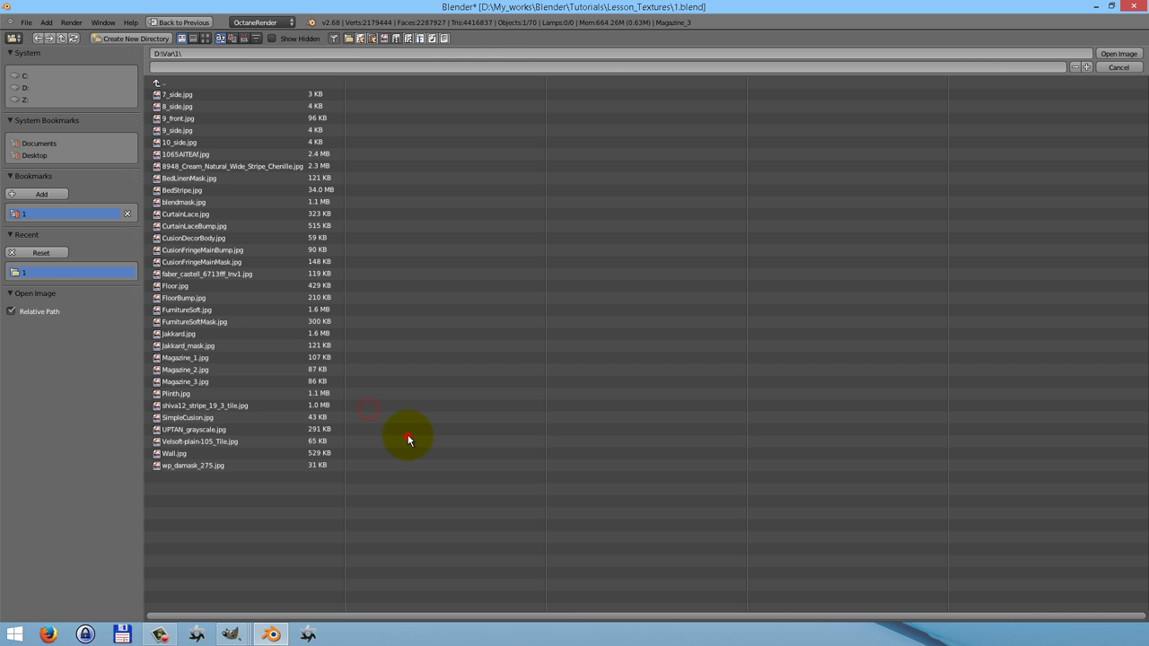
left_click(194, 385)
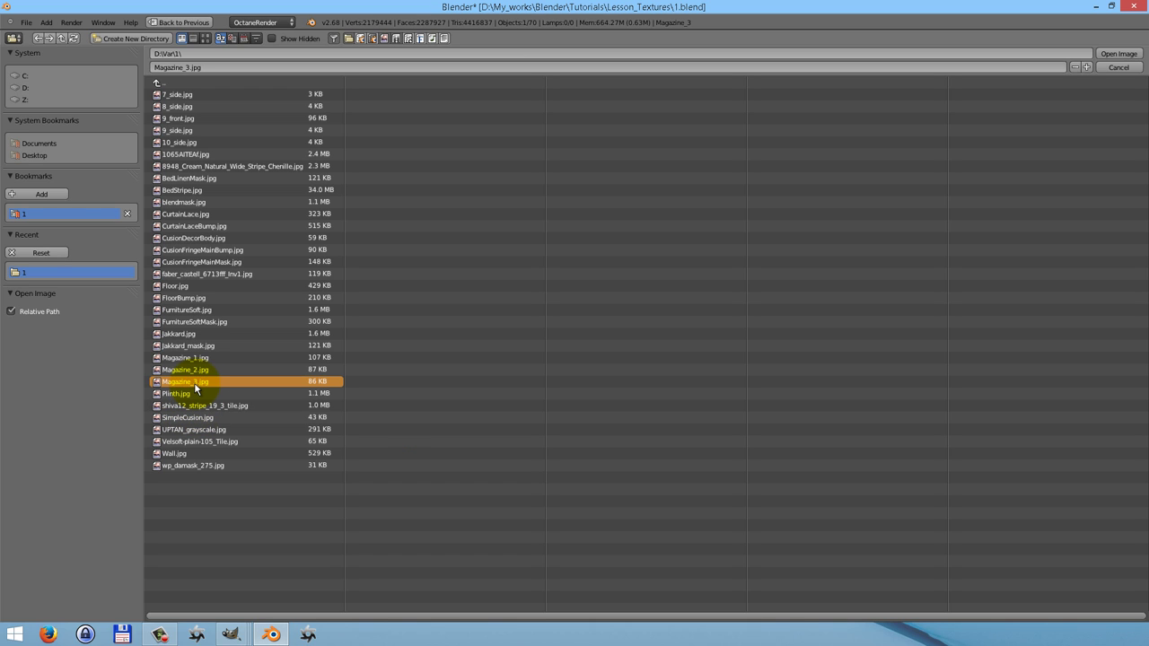
double_click(194, 385)
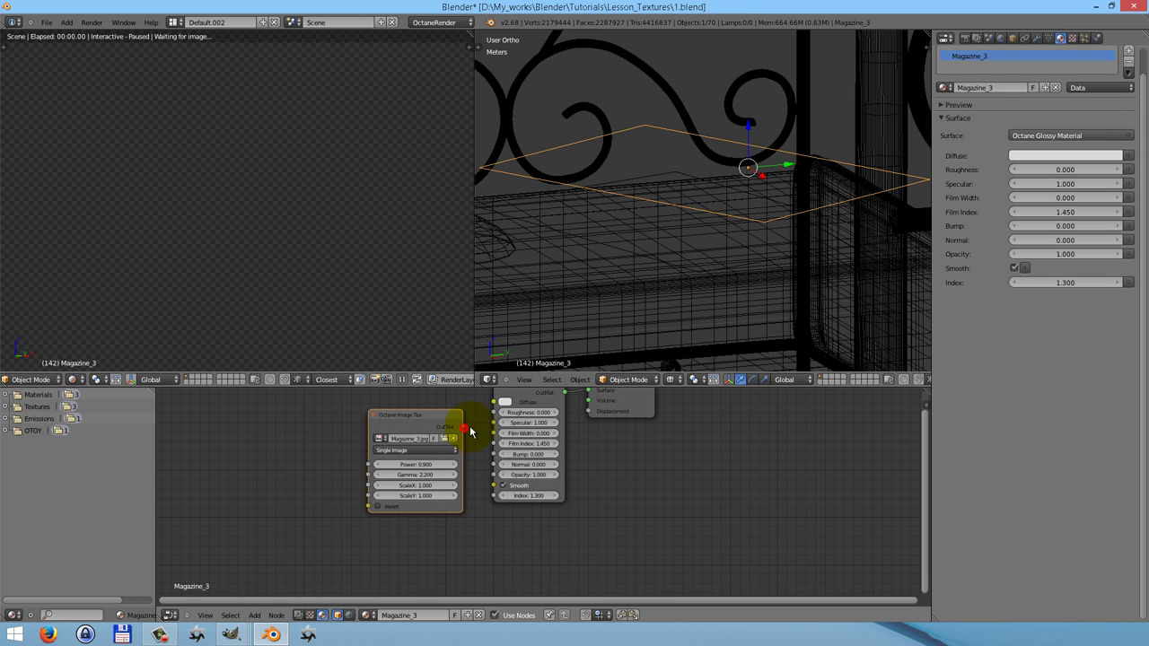
left_click_drag(462, 427, 494, 401)
Set the Magazine_3 glossy material's roughness to 0.5 and specular to 0.02.
left_click(526, 412)
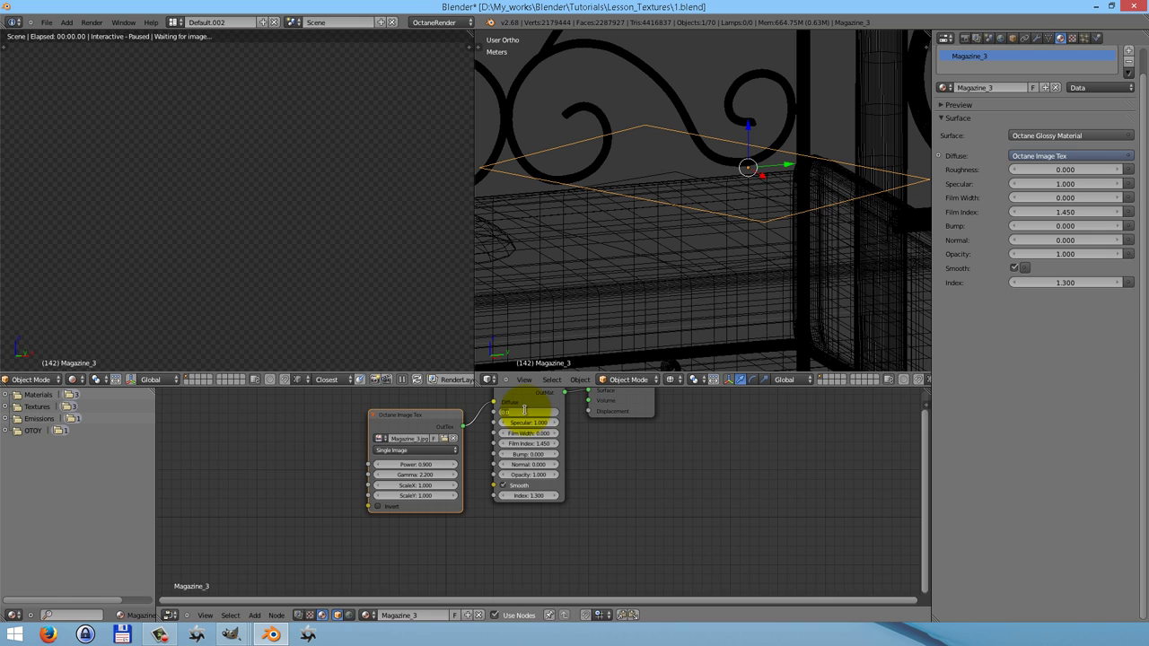
key("BackSpace")
type("0.5")
key("Tab")
type("0.02")
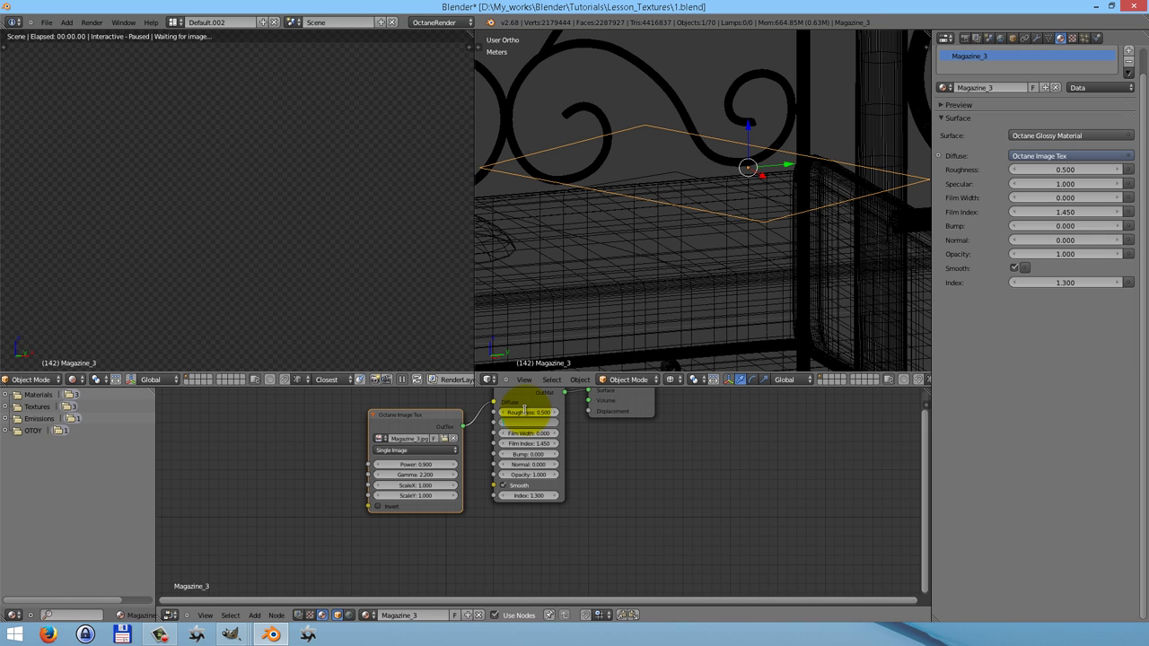
key("Return")
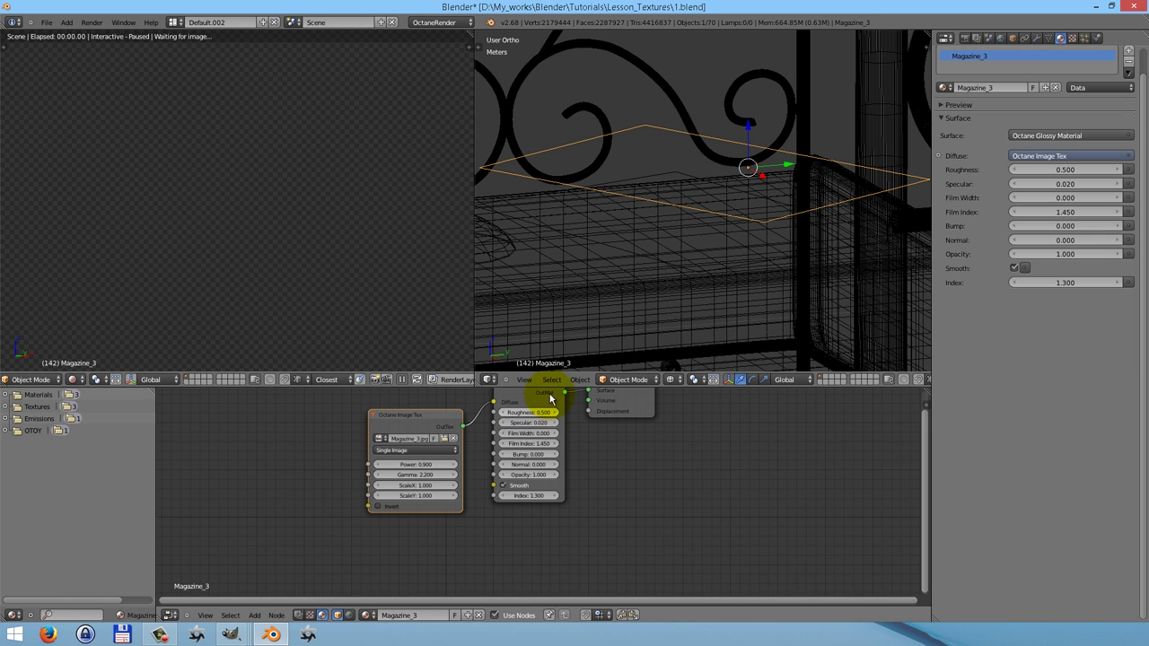
Select the bottom Magazine_4 cover to check its material, and select the page blocks of the stacked magazines.
right_click(608, 250)
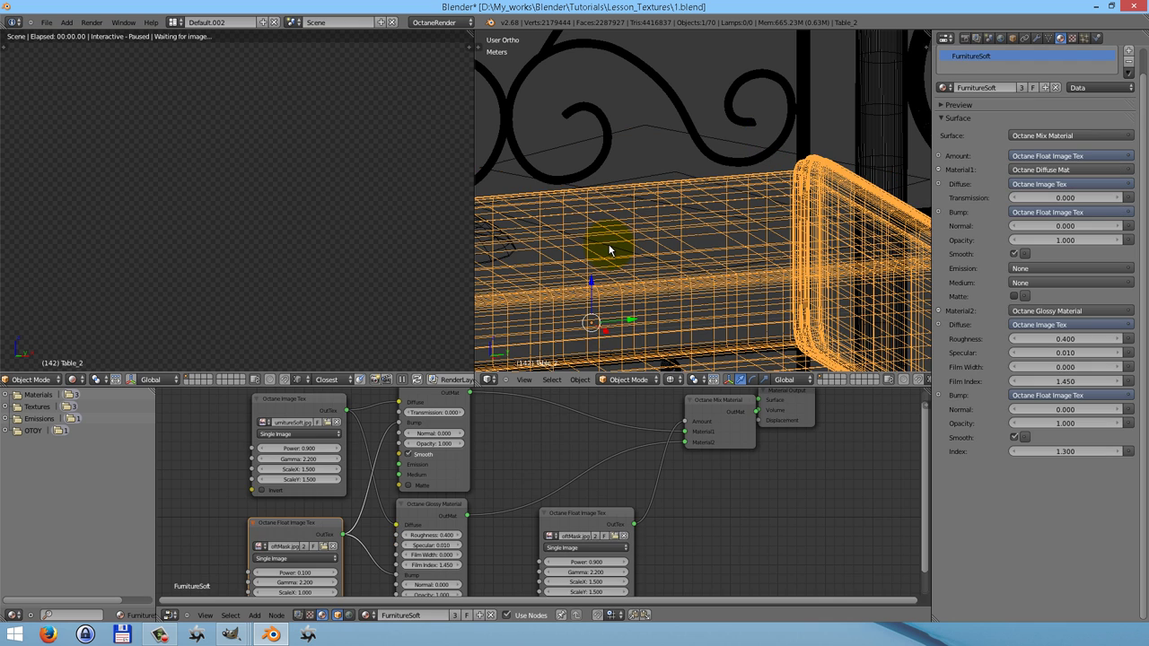
right_click(609, 248)
right_click(609, 250)
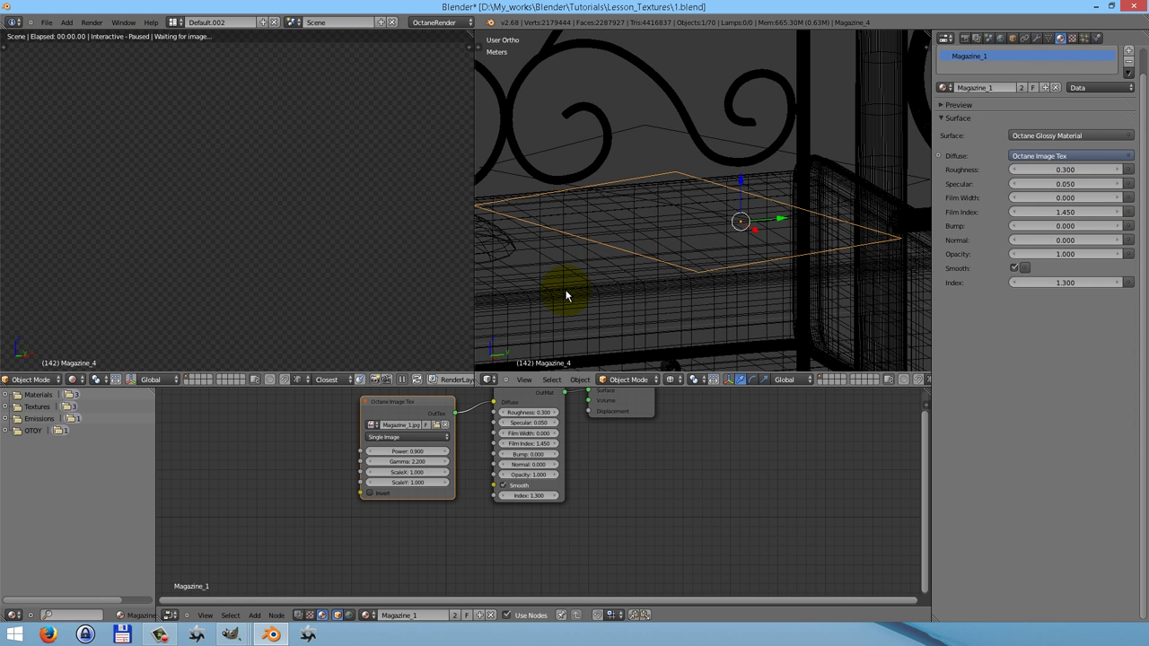
key("shift+l")
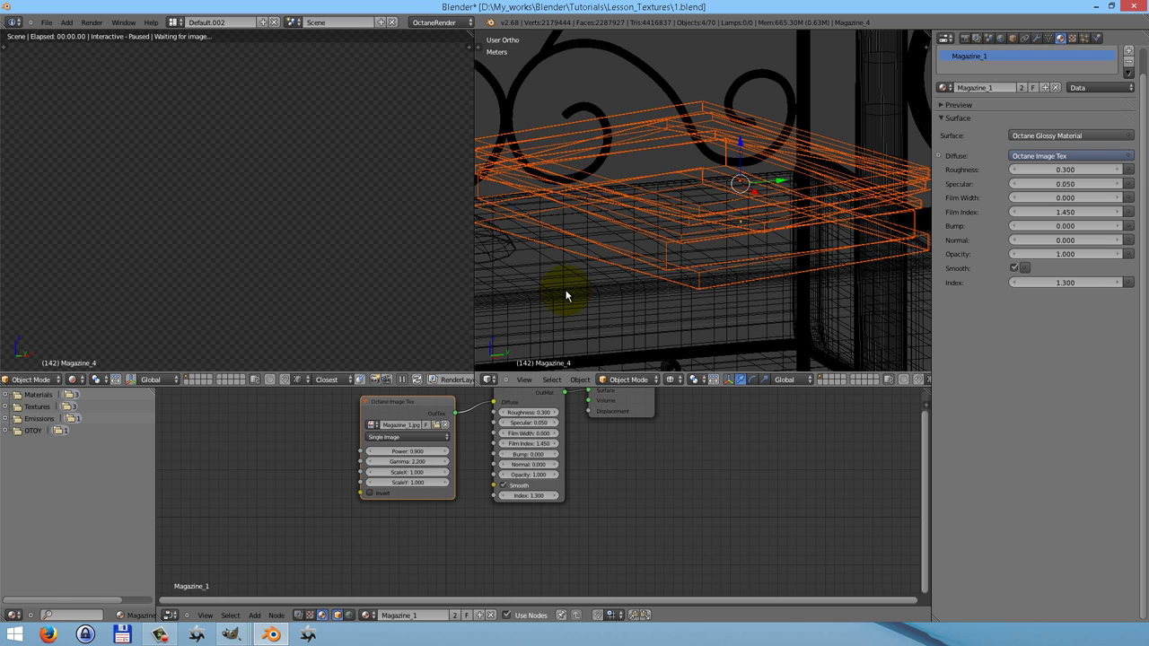
Reload the scene in the live Octane preview, let it render in the camera view and pause it.
left_click(403, 381)
left_click(417, 380)
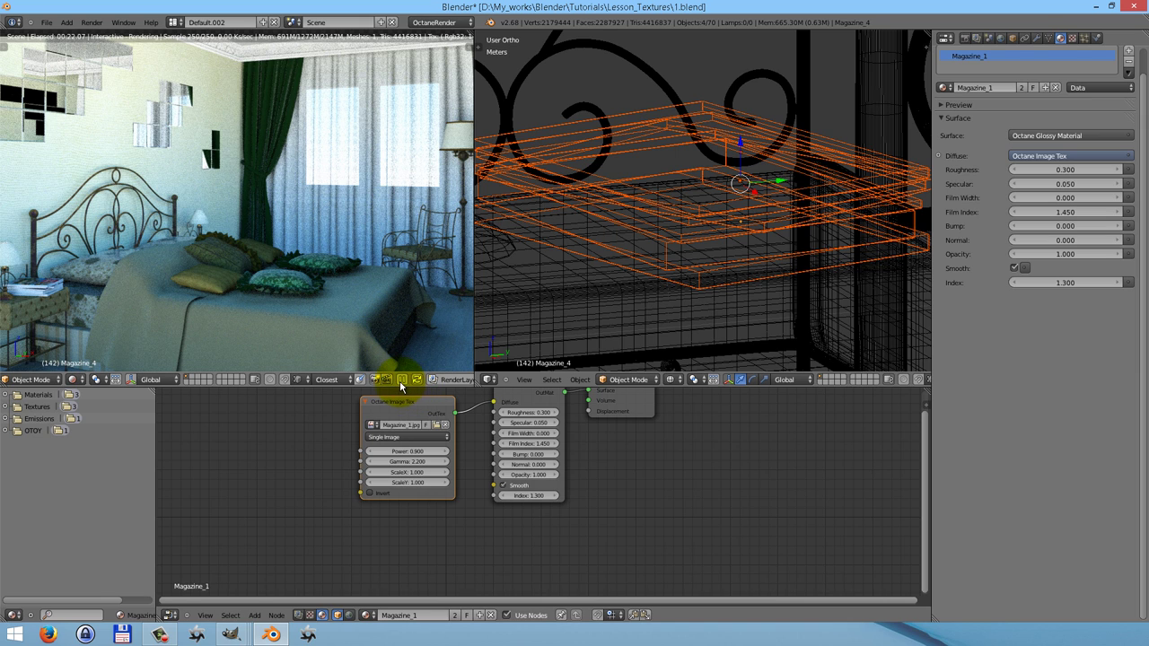
left_click(403, 380)
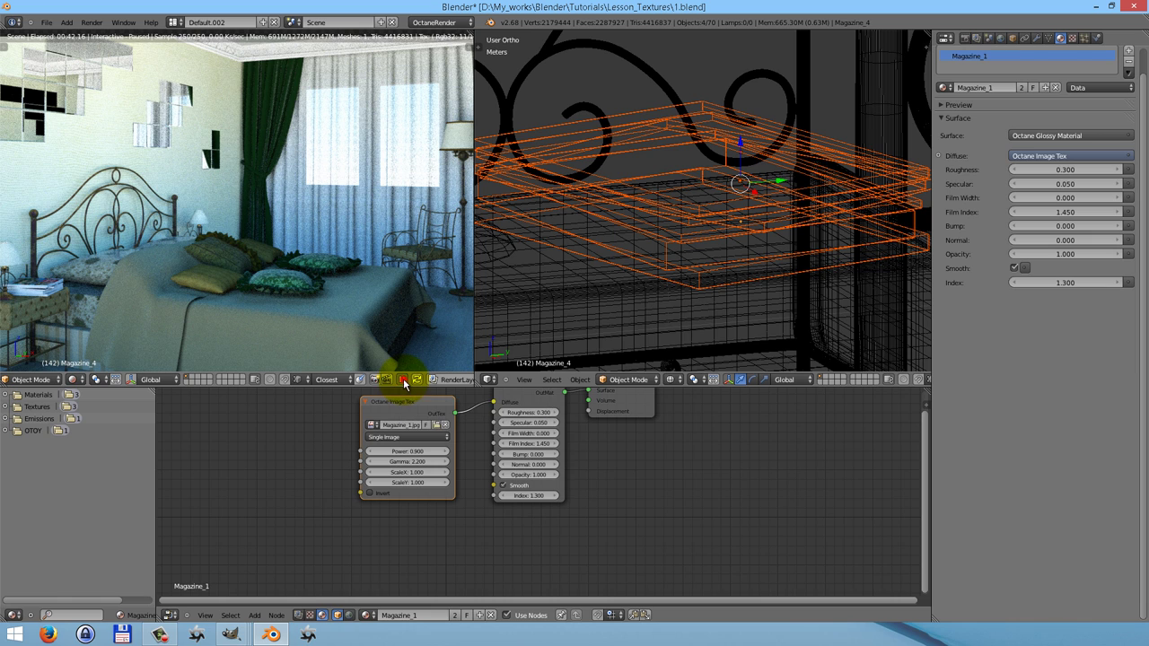
Switch the Octane render kernel from Direct light to PMC.
left_click(965, 38)
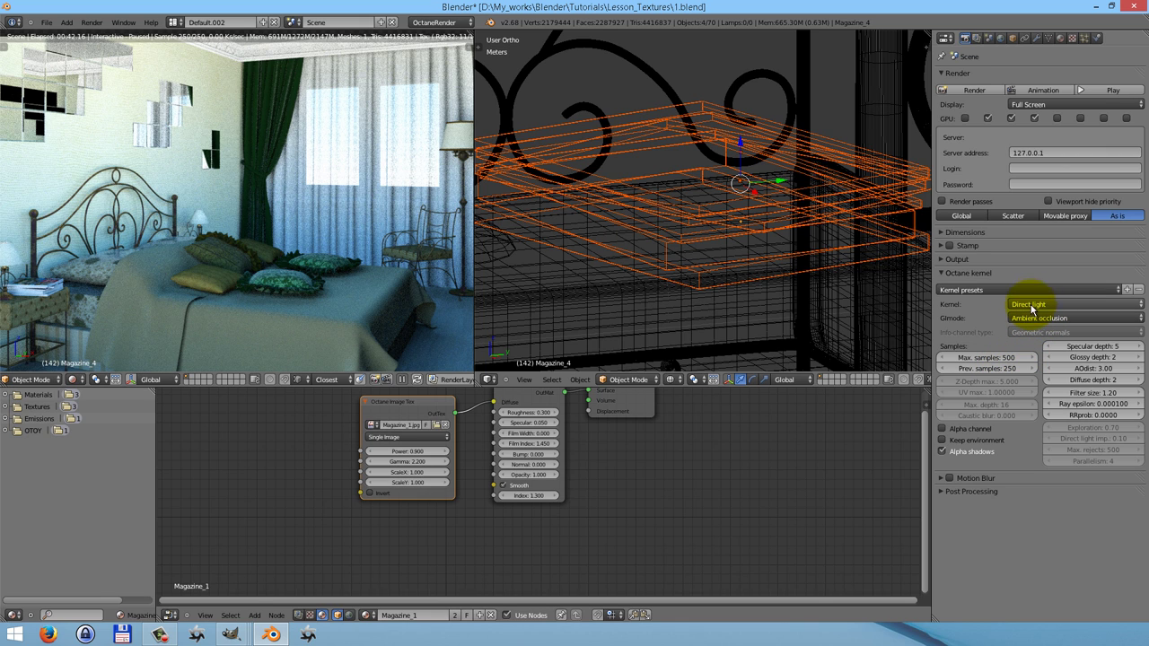
left_click(1032, 309)
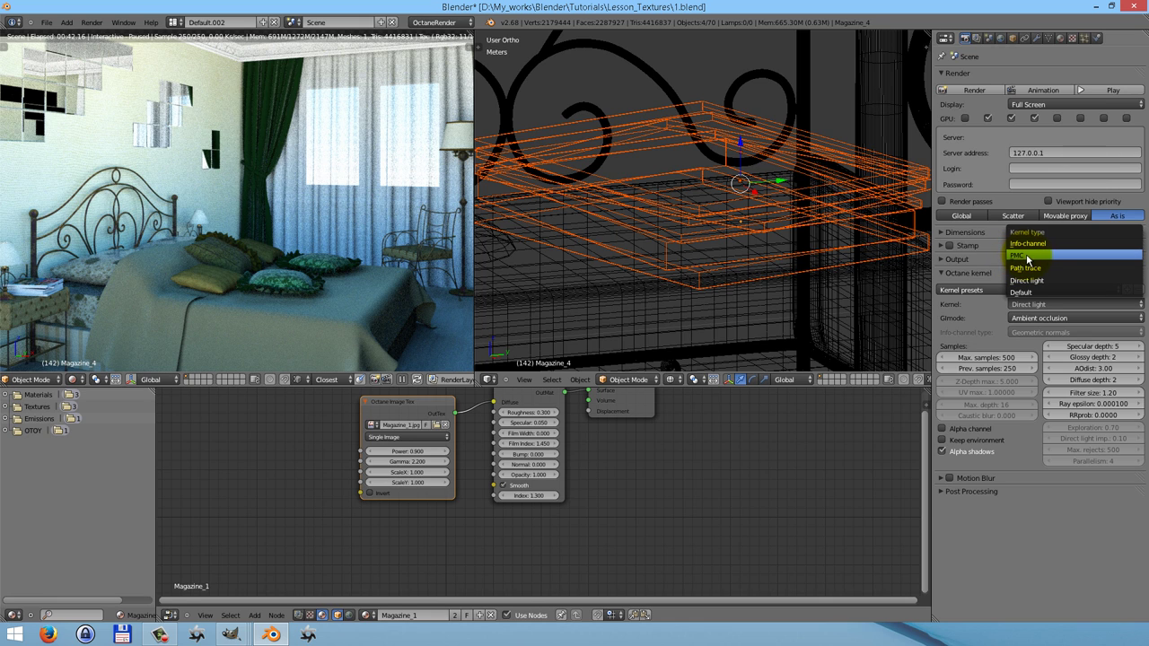
left_click(1014, 257)
Select the camera, resume the live preview render and set the camera's Octane imager exposure to 8.
scroll(648, 260, "down", 7)
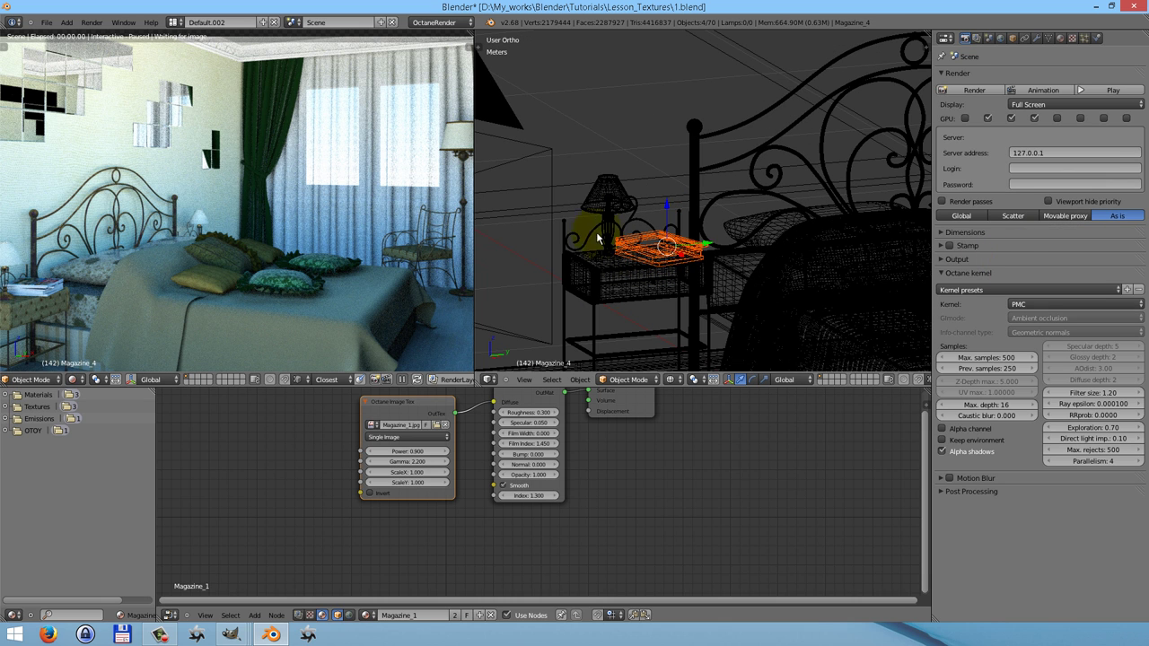
right_click(550, 154)
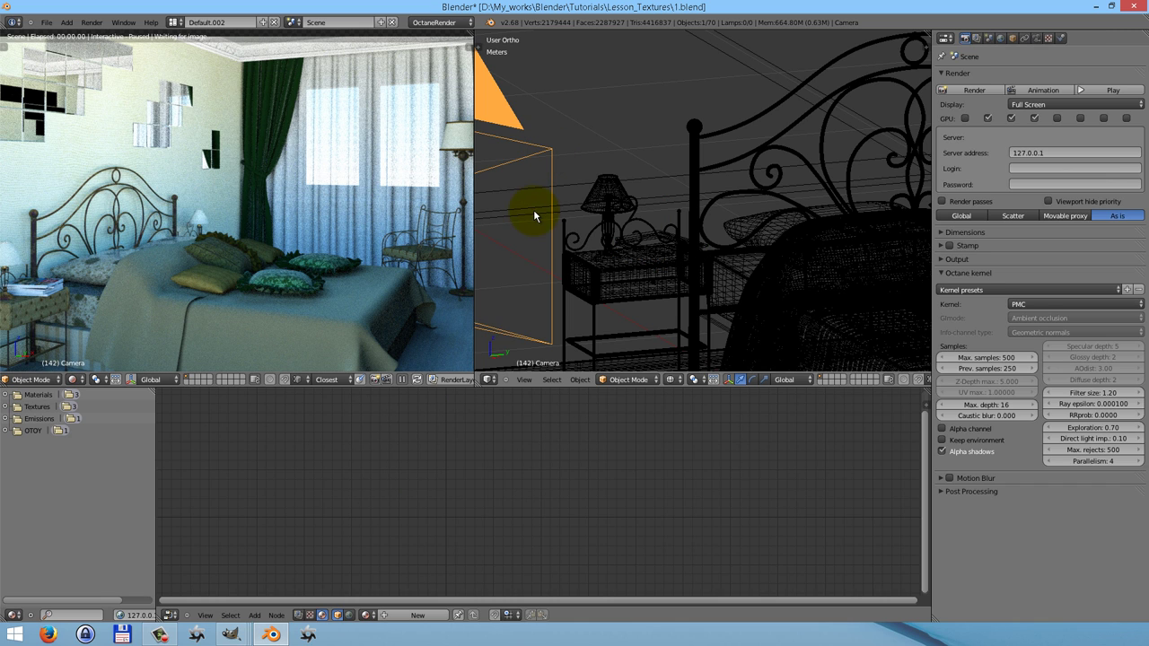
left_click(401, 378)
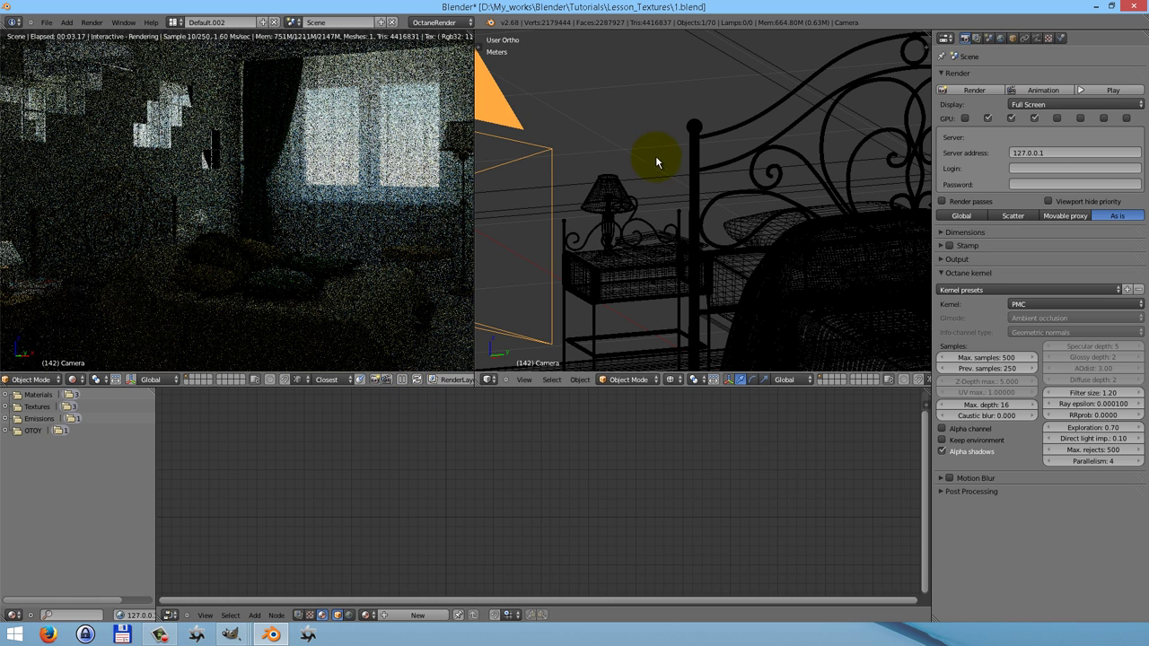
left_click(1037, 38)
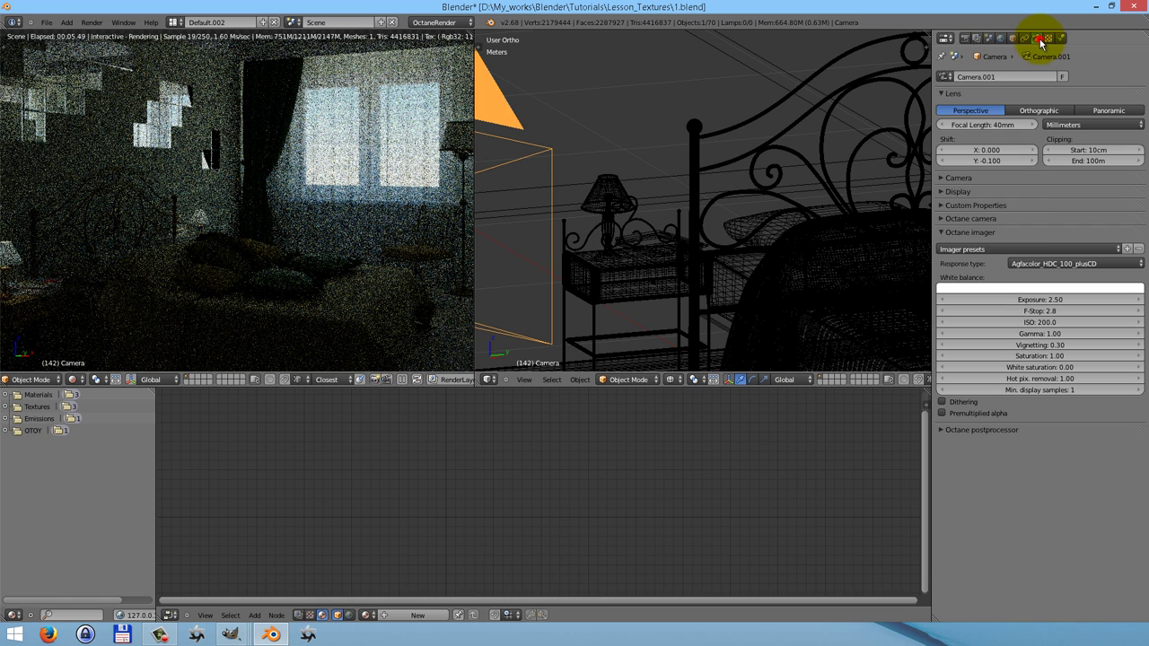
left_click(1050, 299)
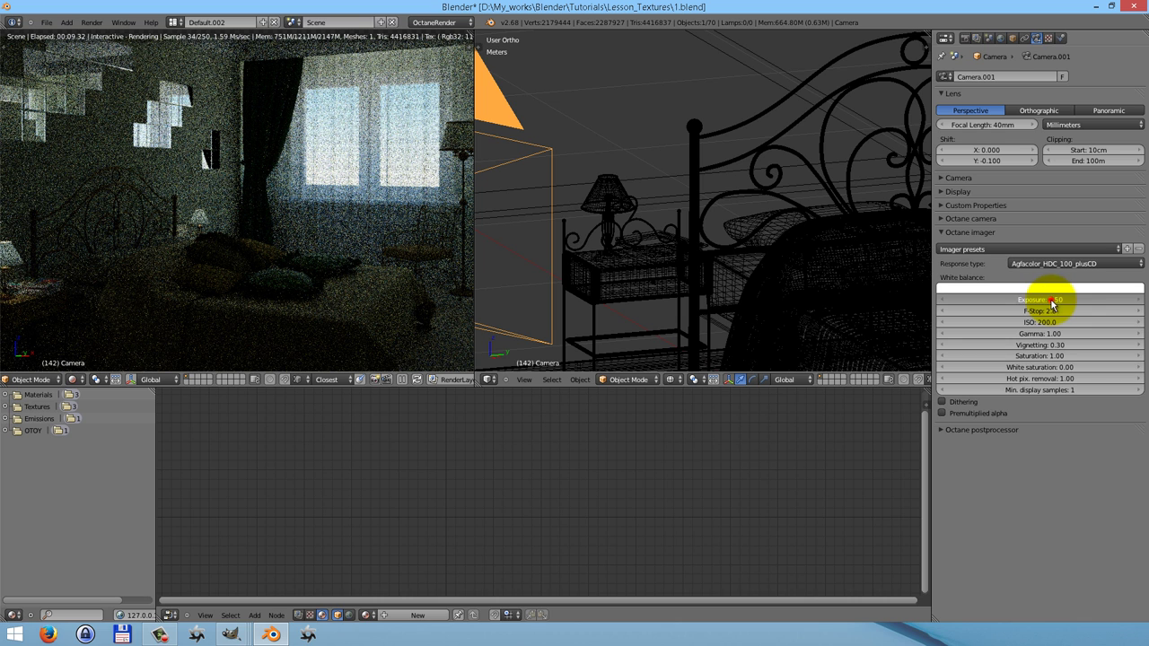
type("8")
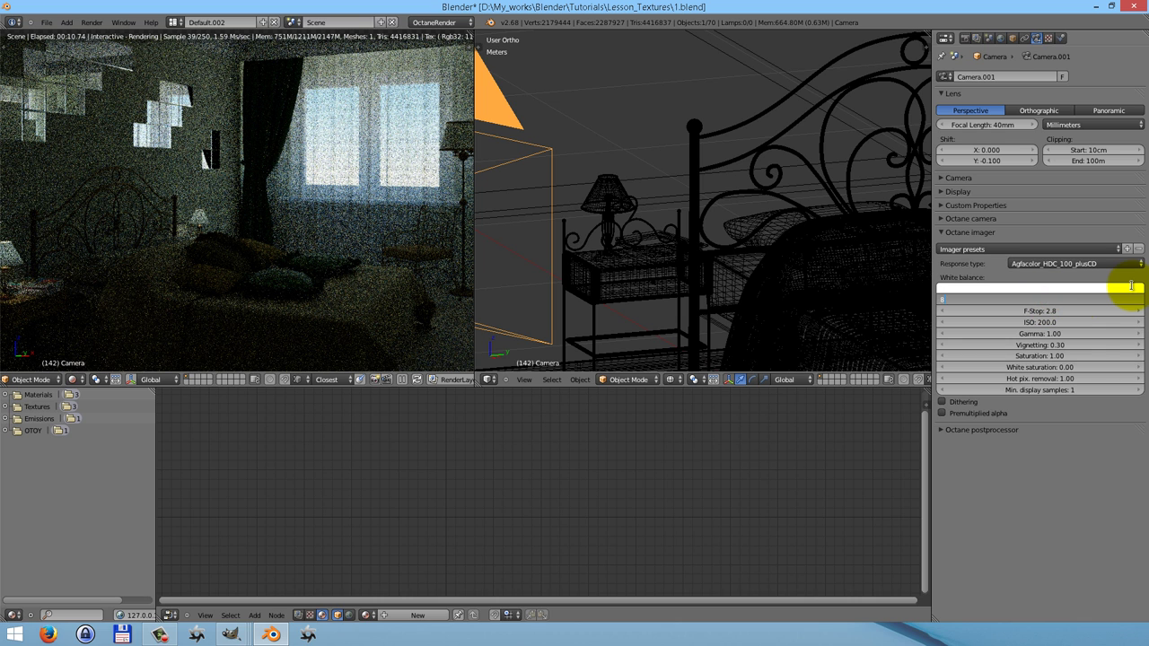
key("Return")
Set the ISO of the camera's Octane imager to 400.
left_click(1041, 322)
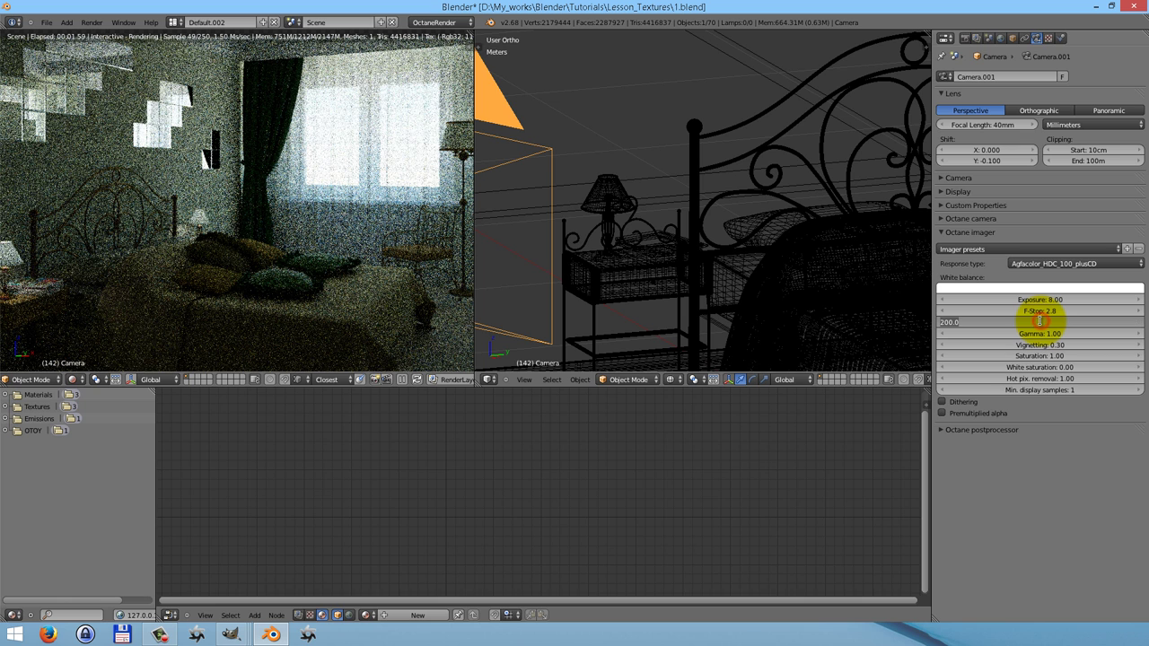
type("400")
key("Return")
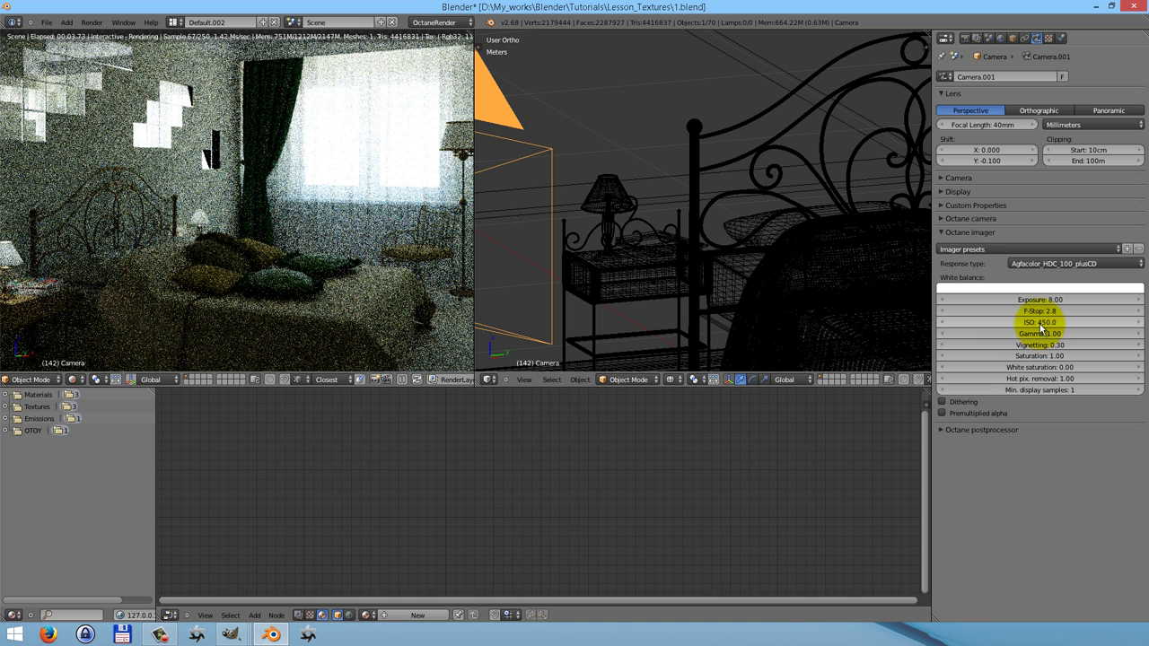
left_click(1043, 323)
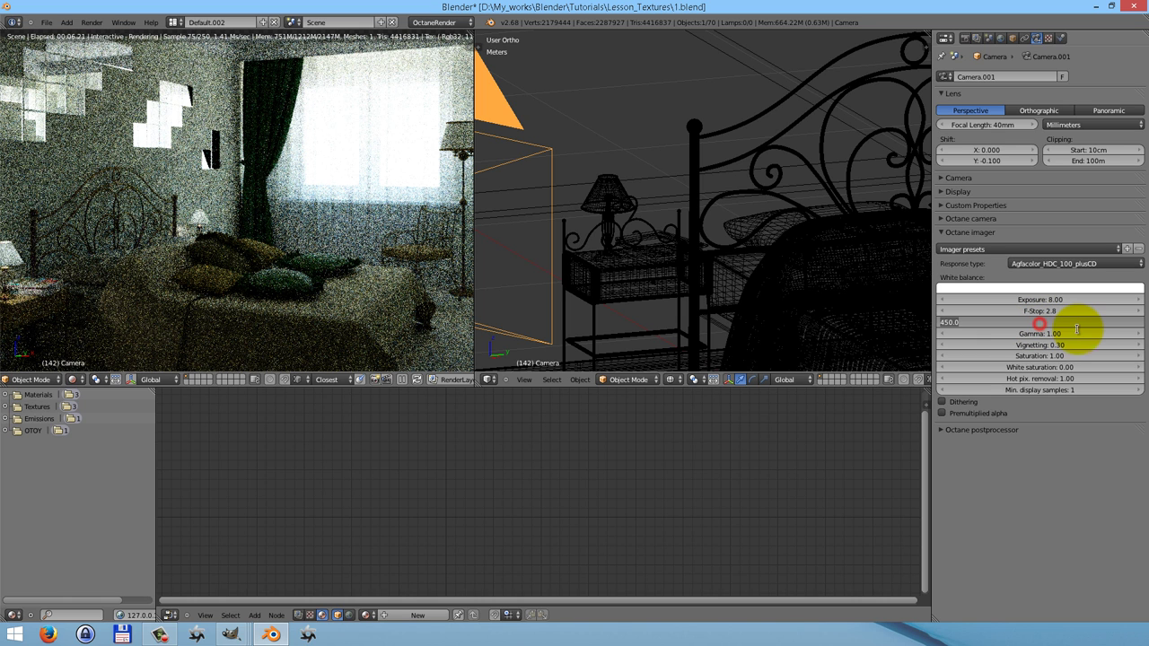
type("400")
key("Return")
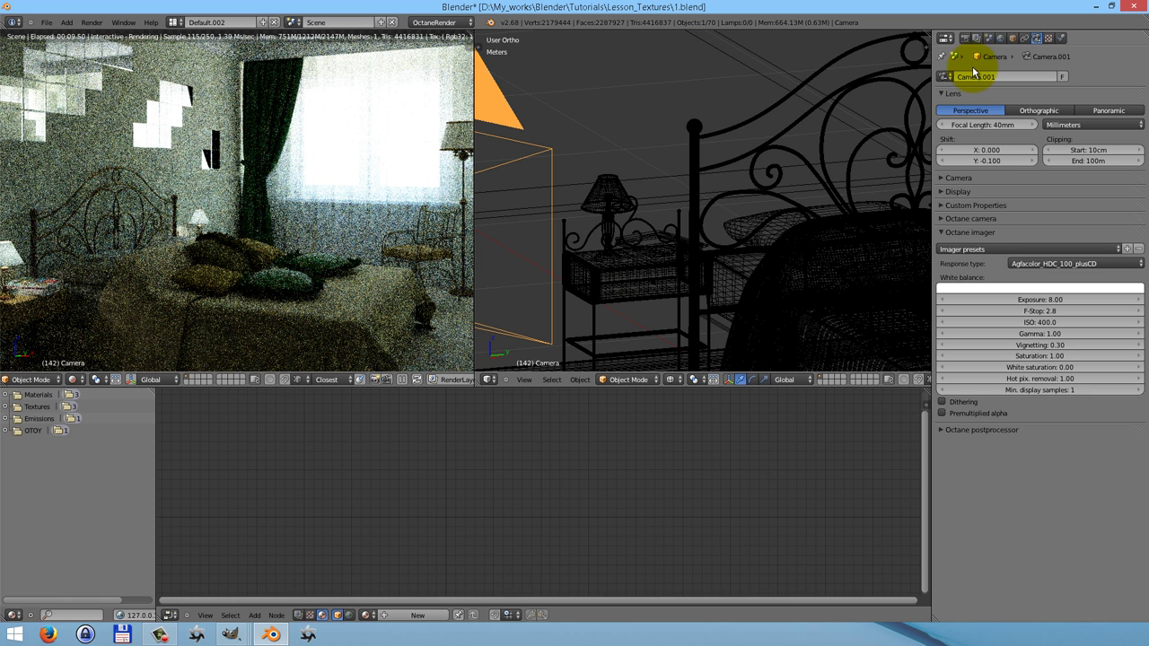
Set the Octane kernel's preview samples to 16000 and maximize the rendered camera viewport.
left_click(963, 38)
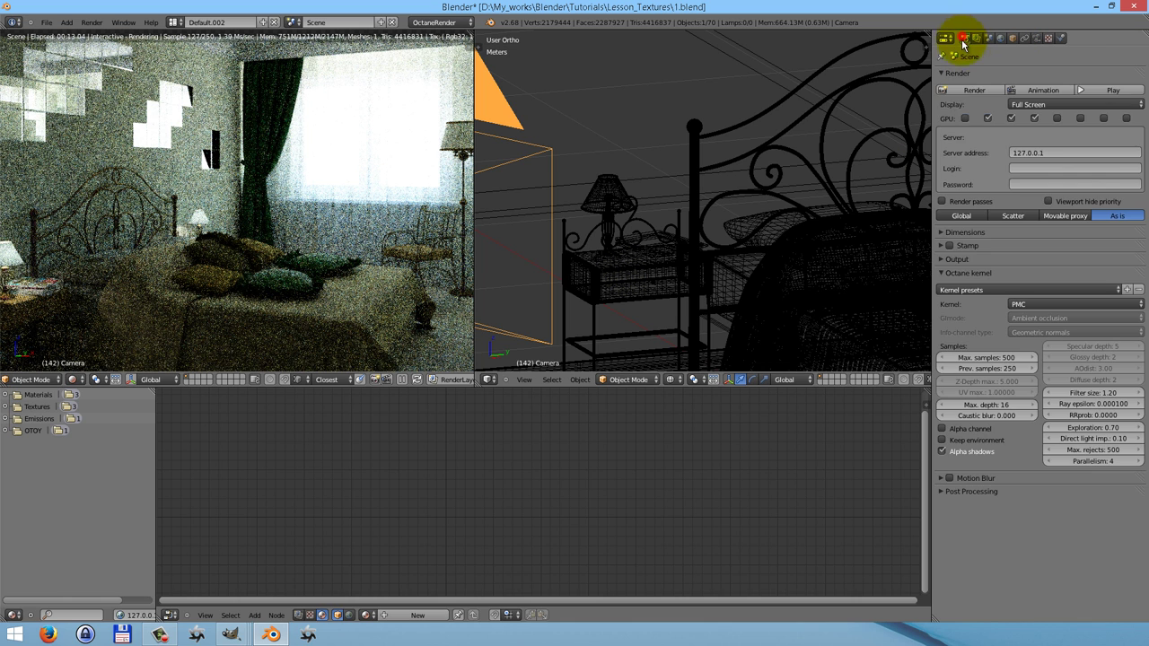
left_click(998, 369)
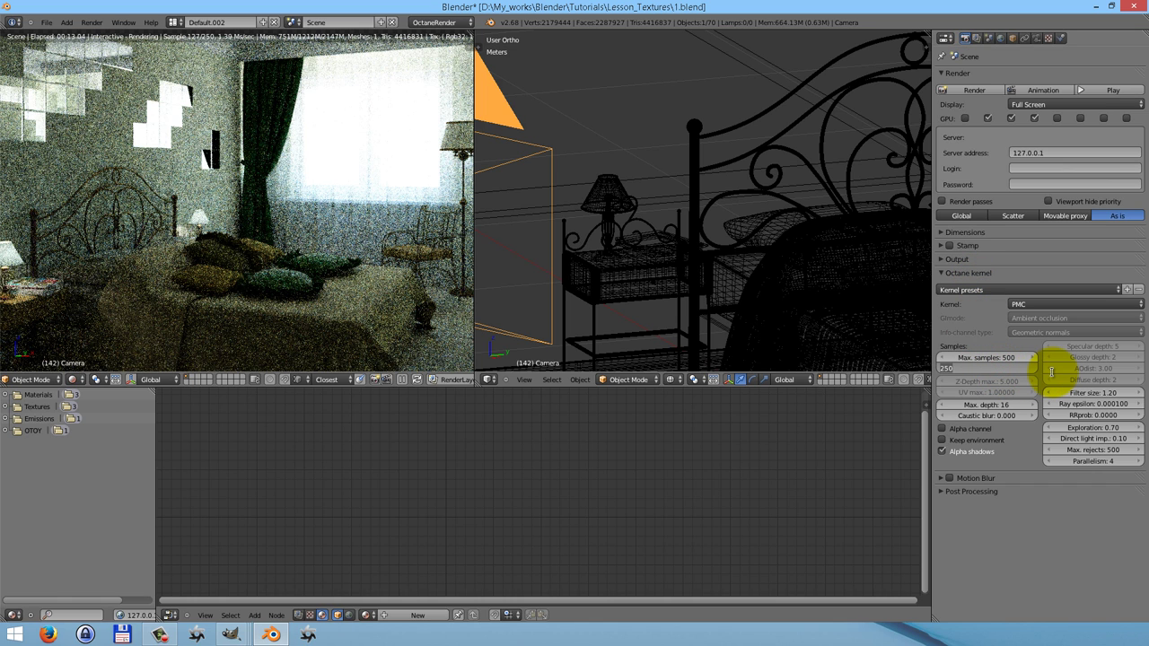
type("16000")
key("Return")
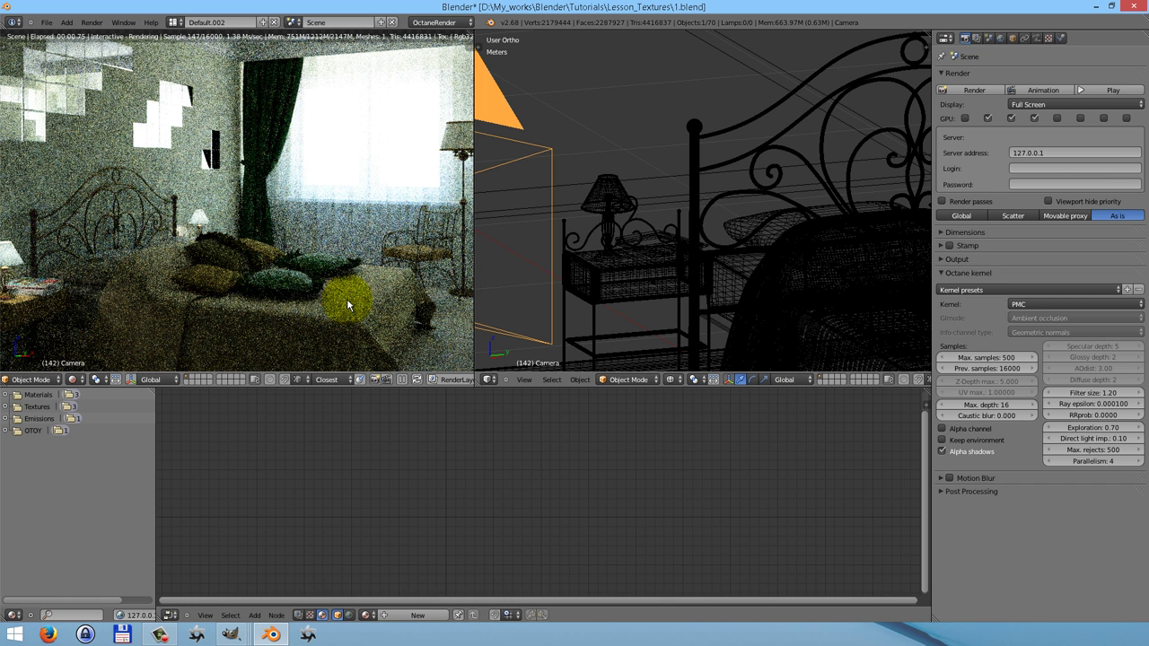
key("ctrl+Up")
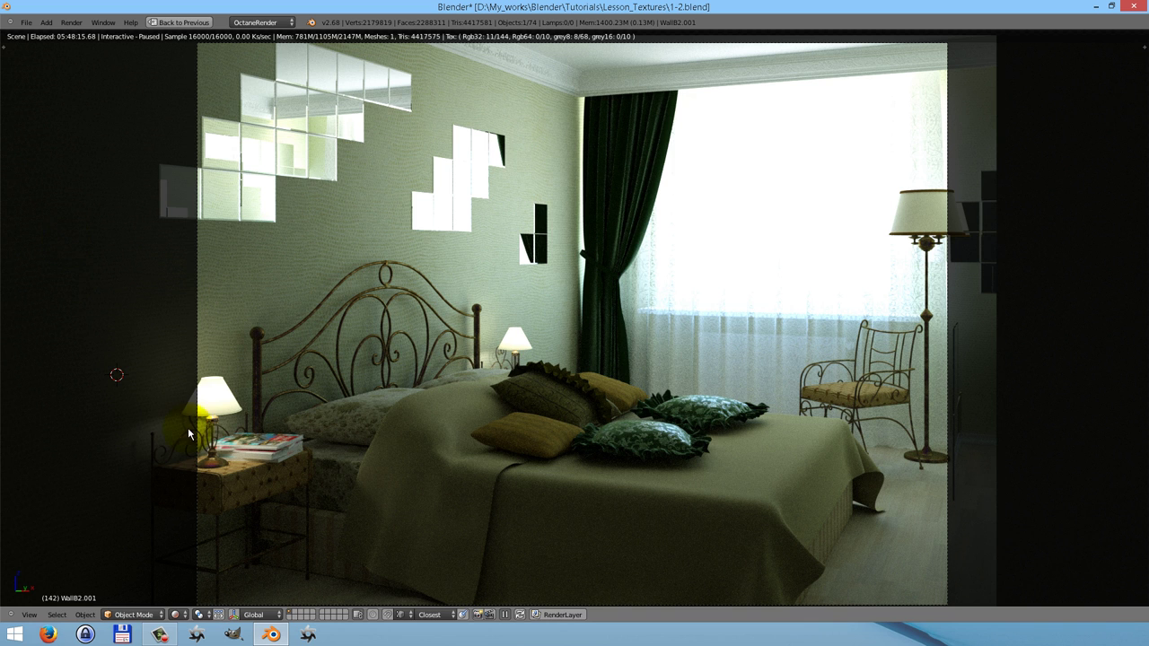
Switch the paused camera preview to Solid viewport shading and restore the multi-editor layout.
left_click(507, 614)
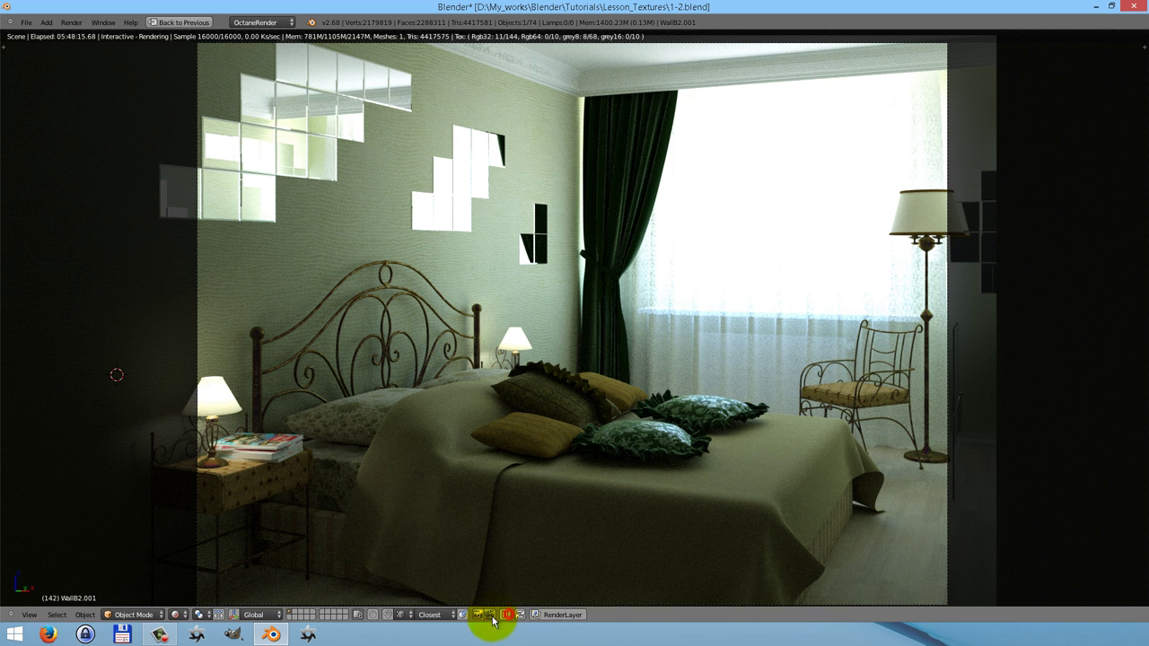
left_click(180, 615)
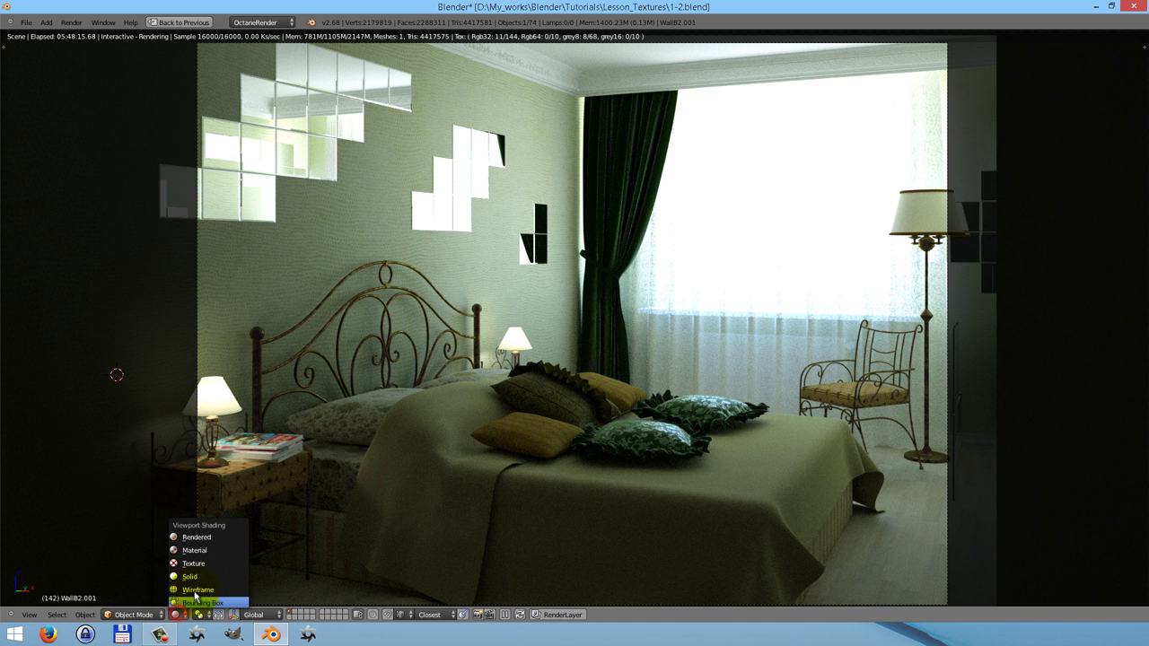
left_click(200, 573)
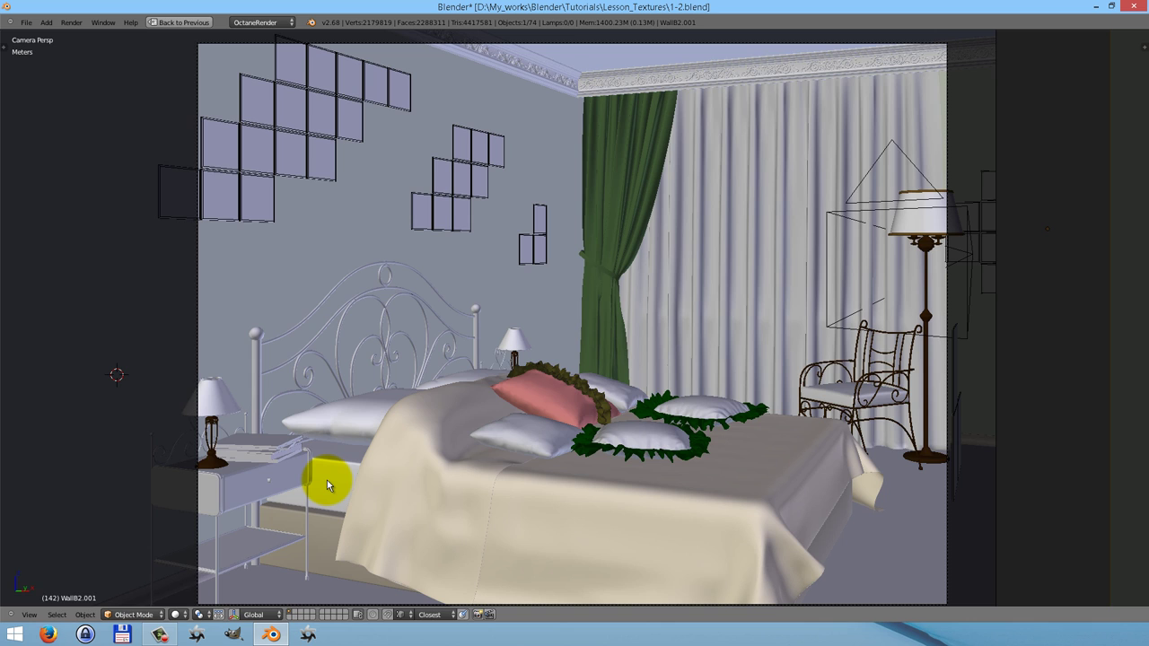
key("ctrl+Up")
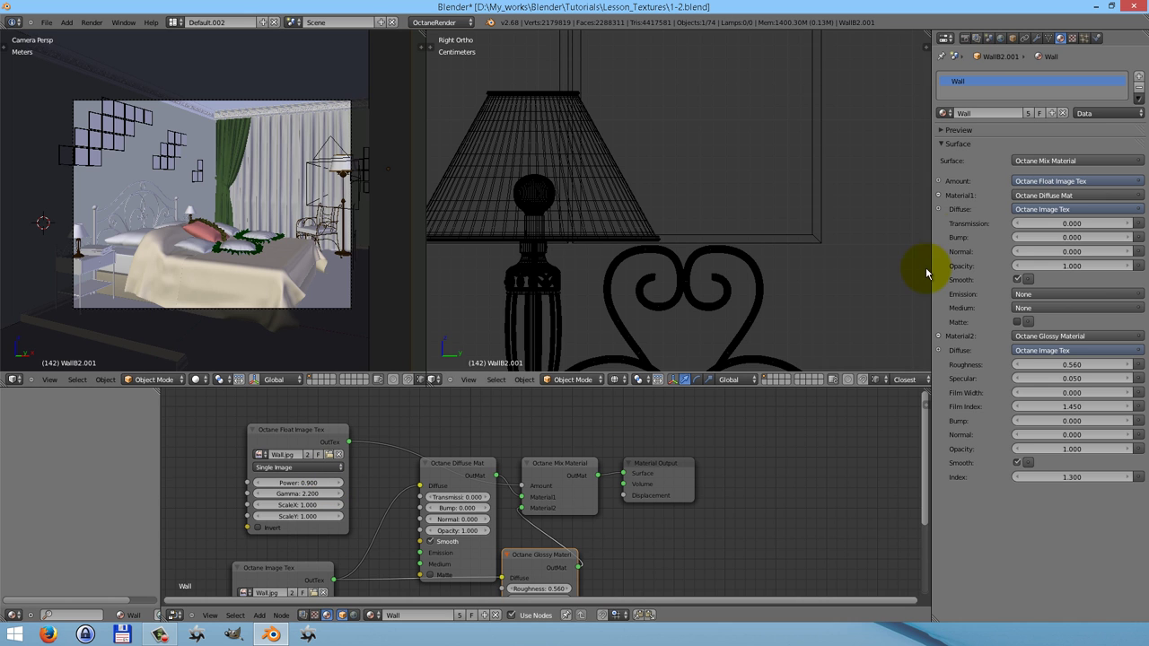
Set the render resolution scale to 50% in the scene's output dimensions.
left_click(965, 38)
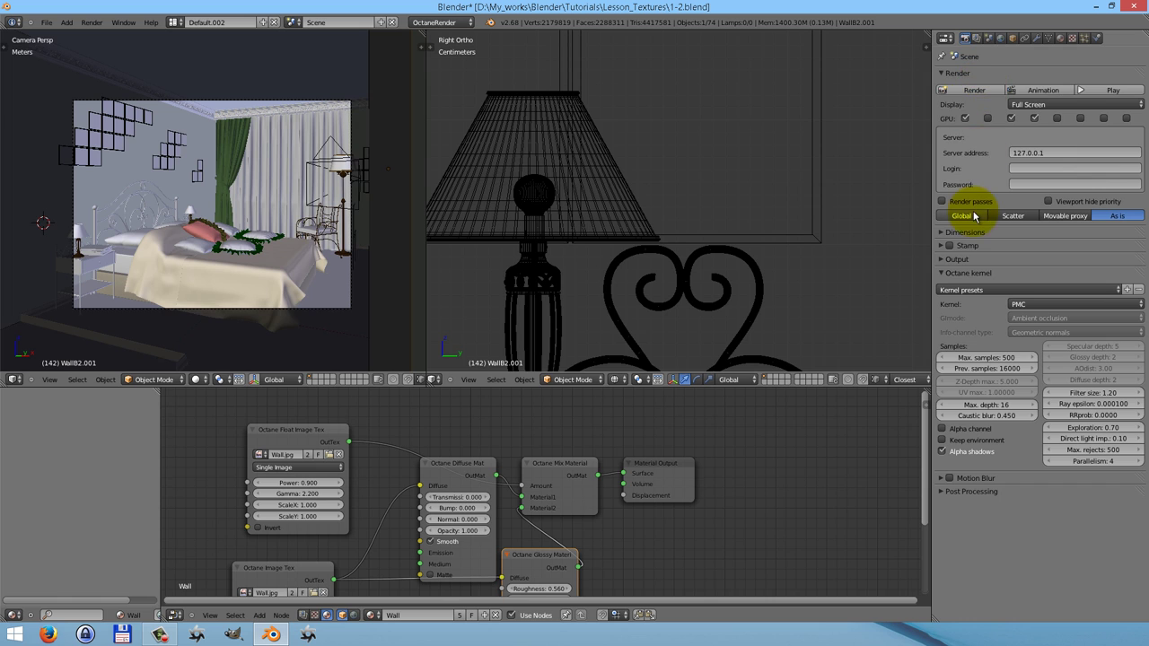
left_click(943, 260)
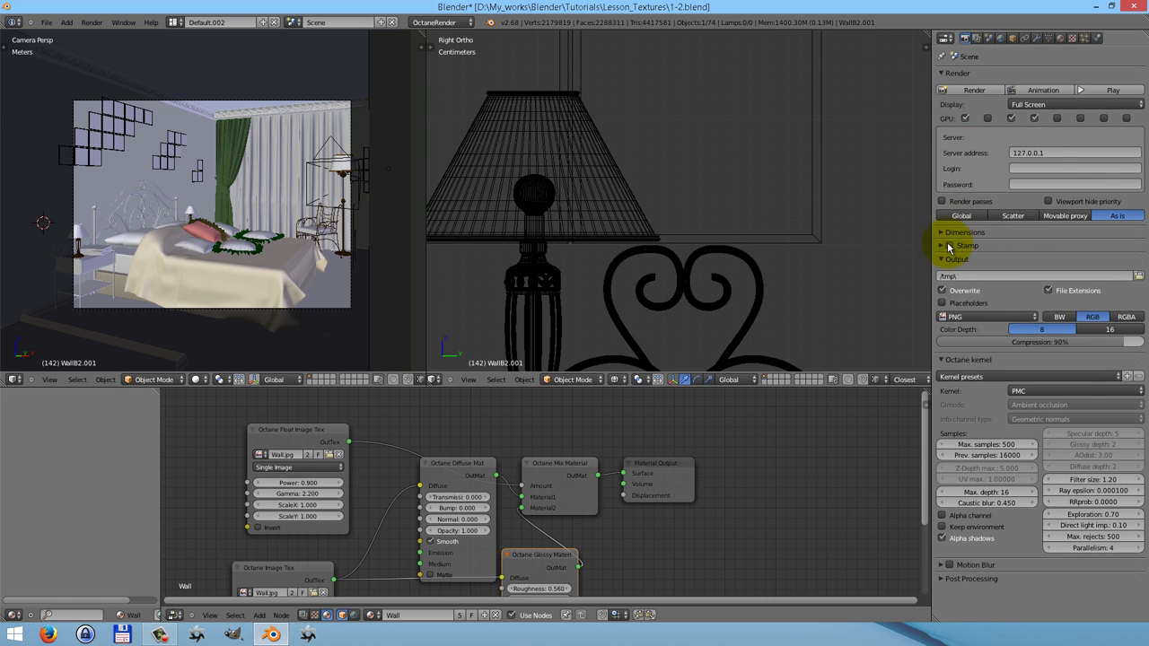
left_click(943, 232)
left_click(979, 294)
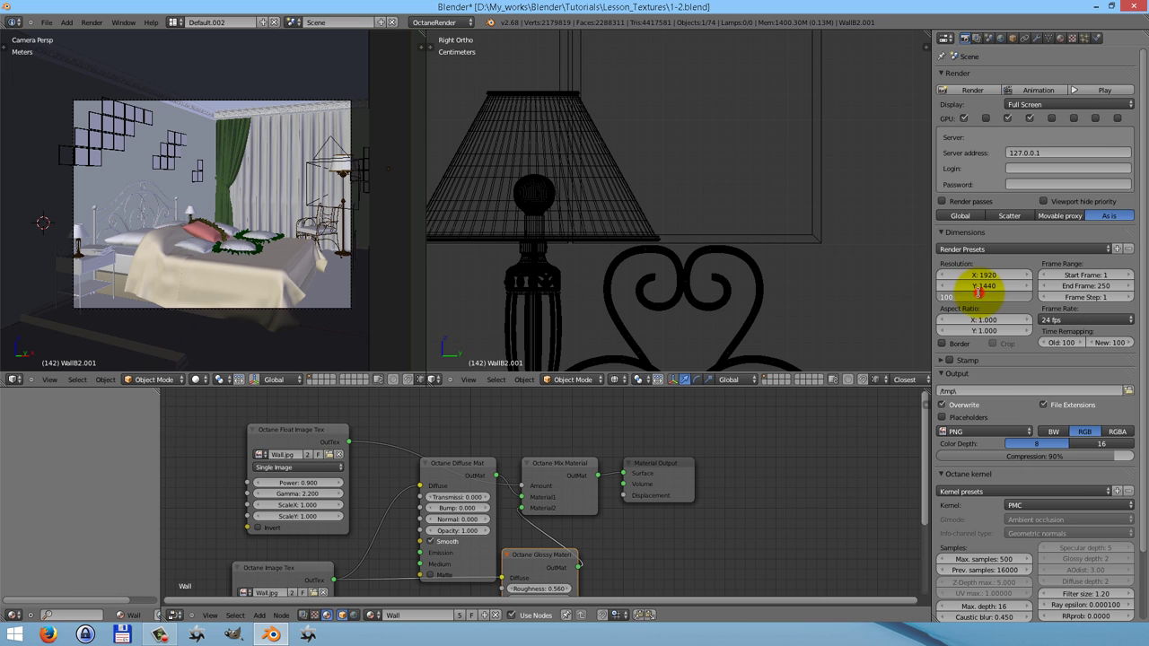
type("50")
key("Return")
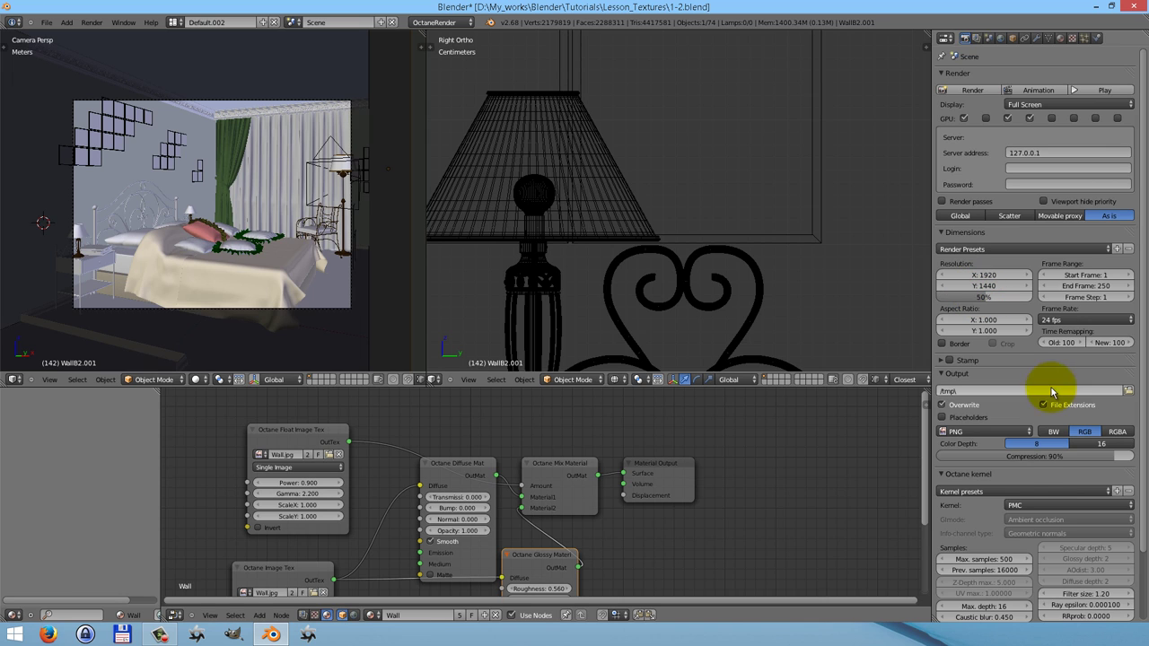
Set the Octane kernel's maximum samples to 50.
left_click(988, 559)
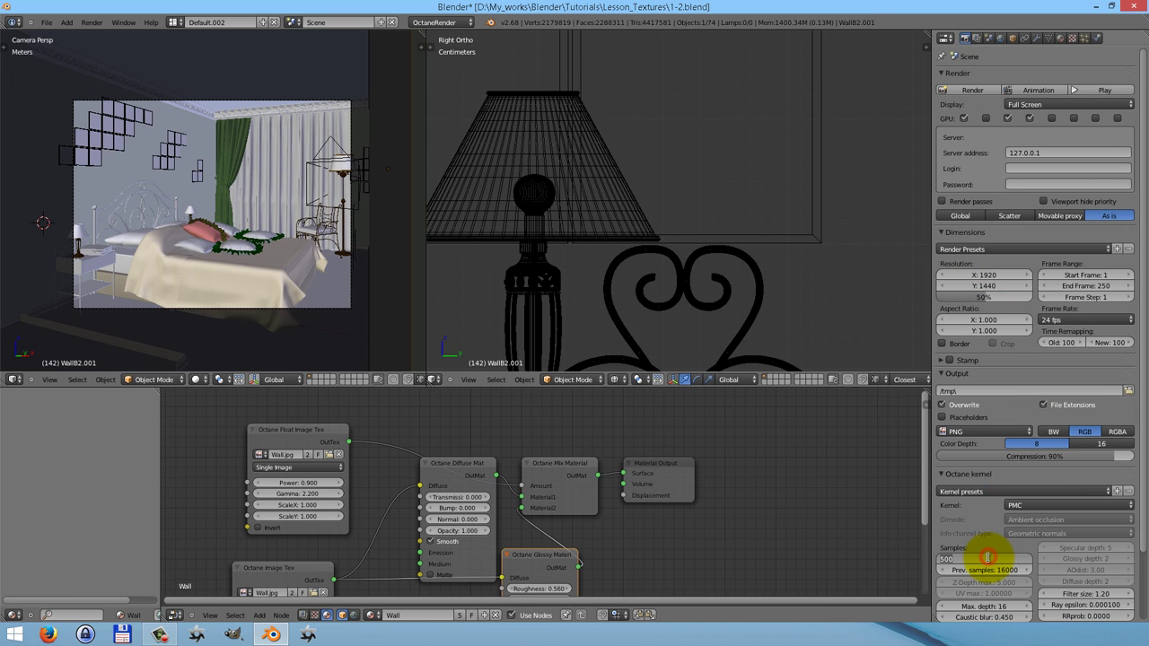
type("50")
key("Return")
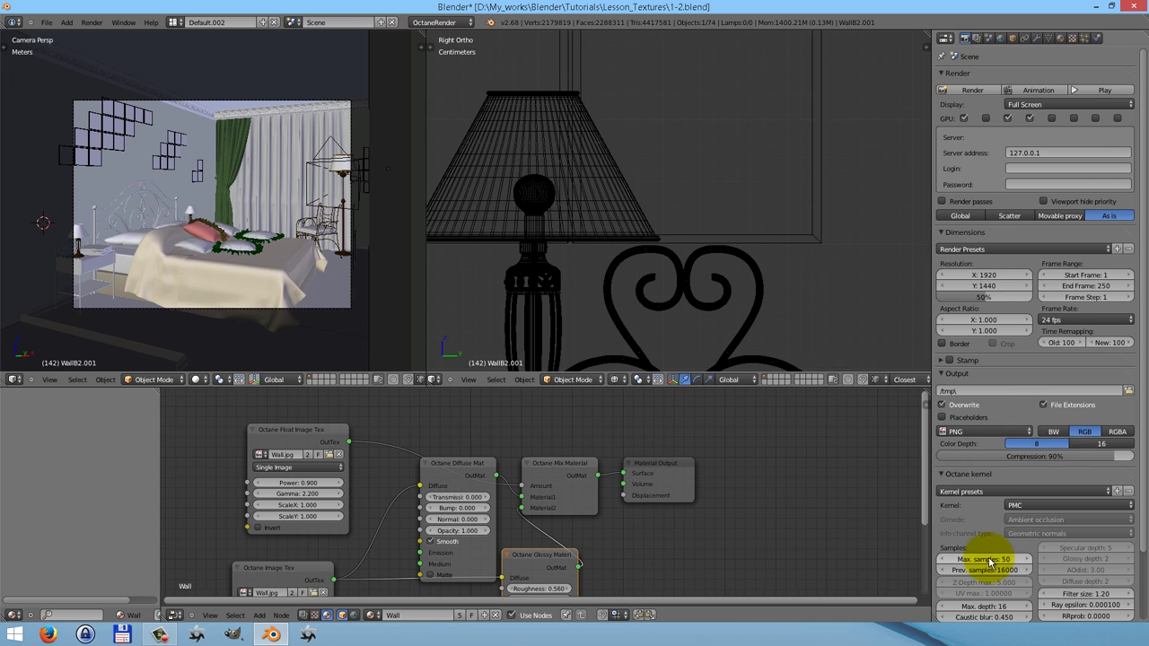
Turn on render passes and enable the Normal, UV and Material Index passes for the render layer.
left_click(942, 201)
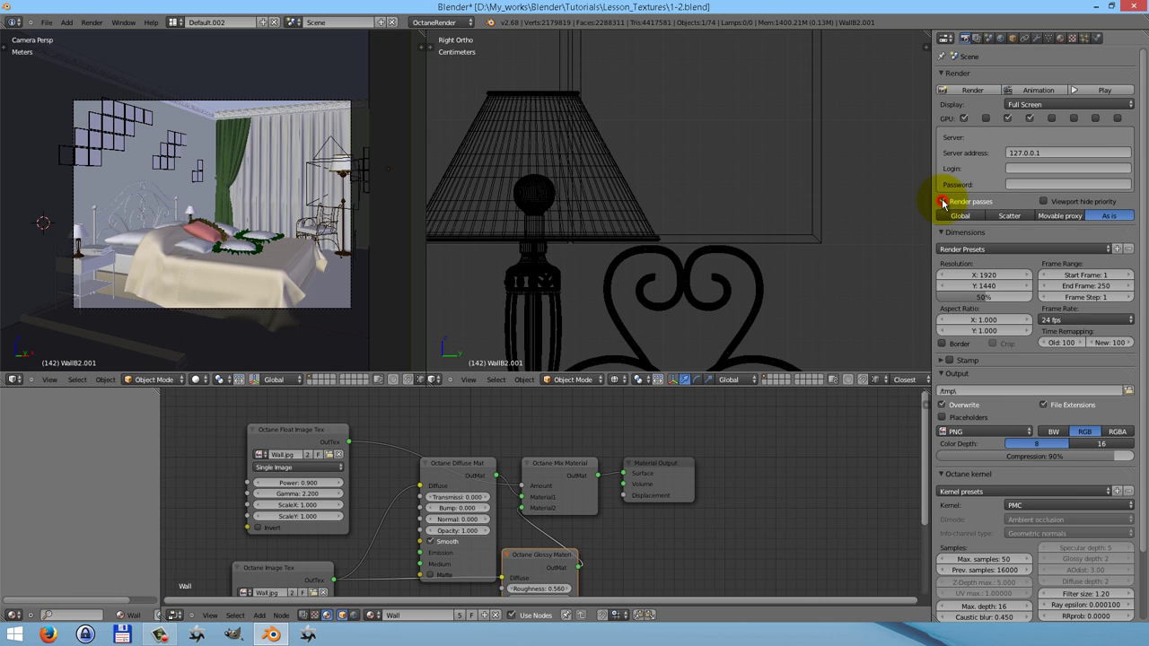
left_click(975, 38)
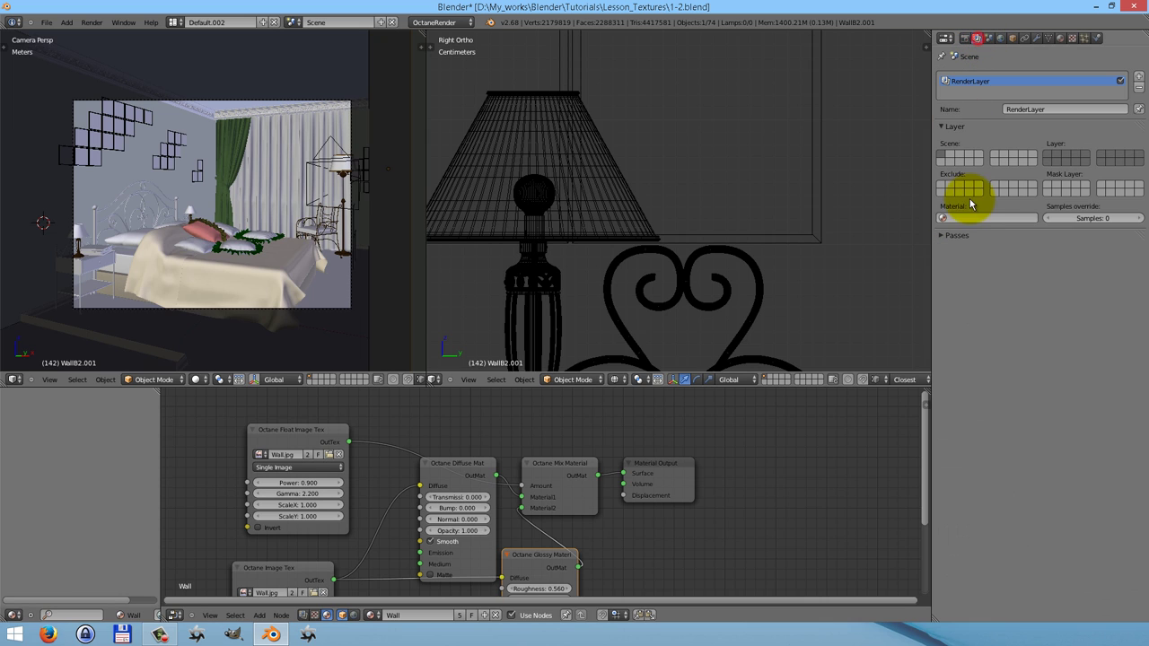
left_click(942, 238)
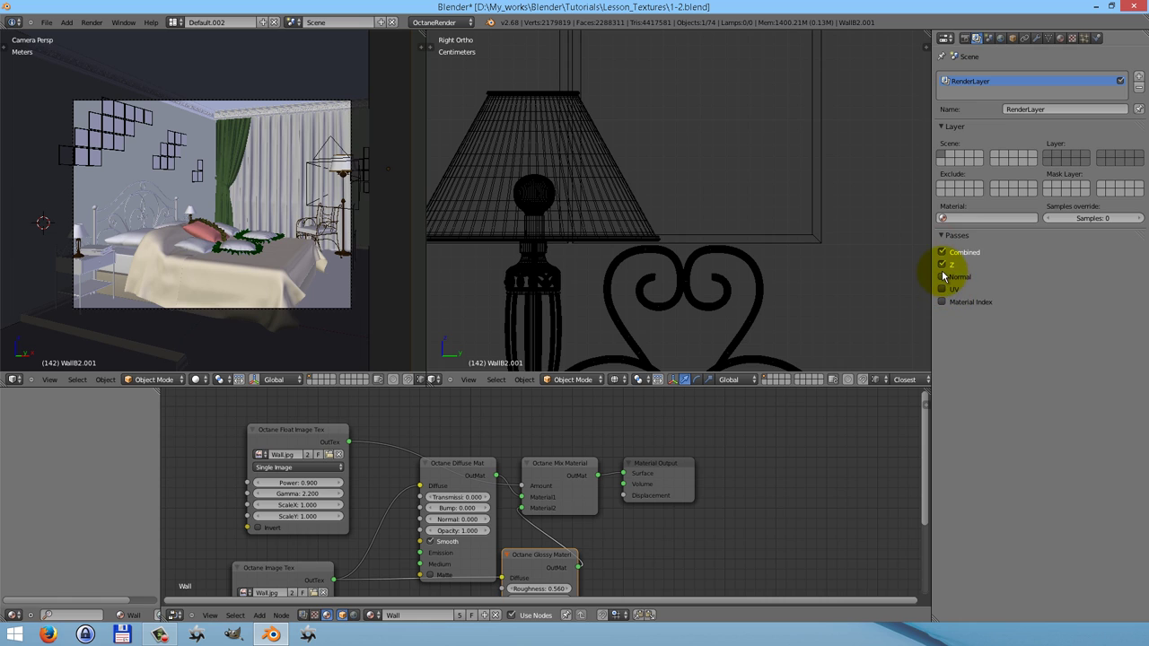
left_click(942, 277)
left_click(942, 290)
left_click(943, 301)
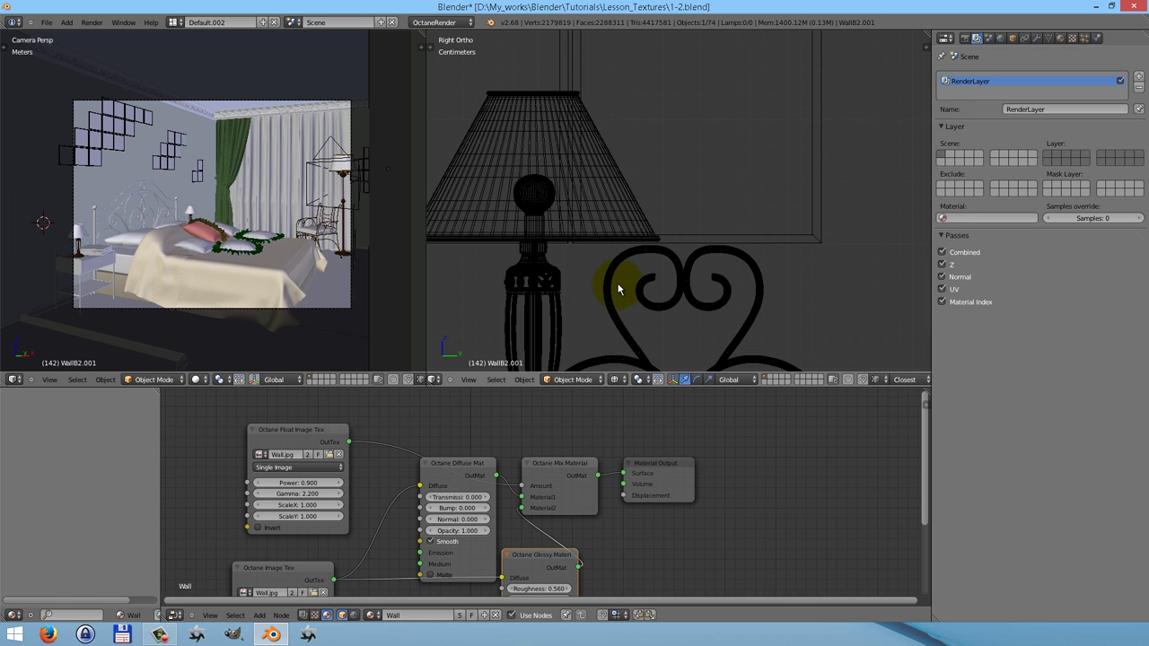
Render the current frame of the bedroom scene as a still image.
key("F12")
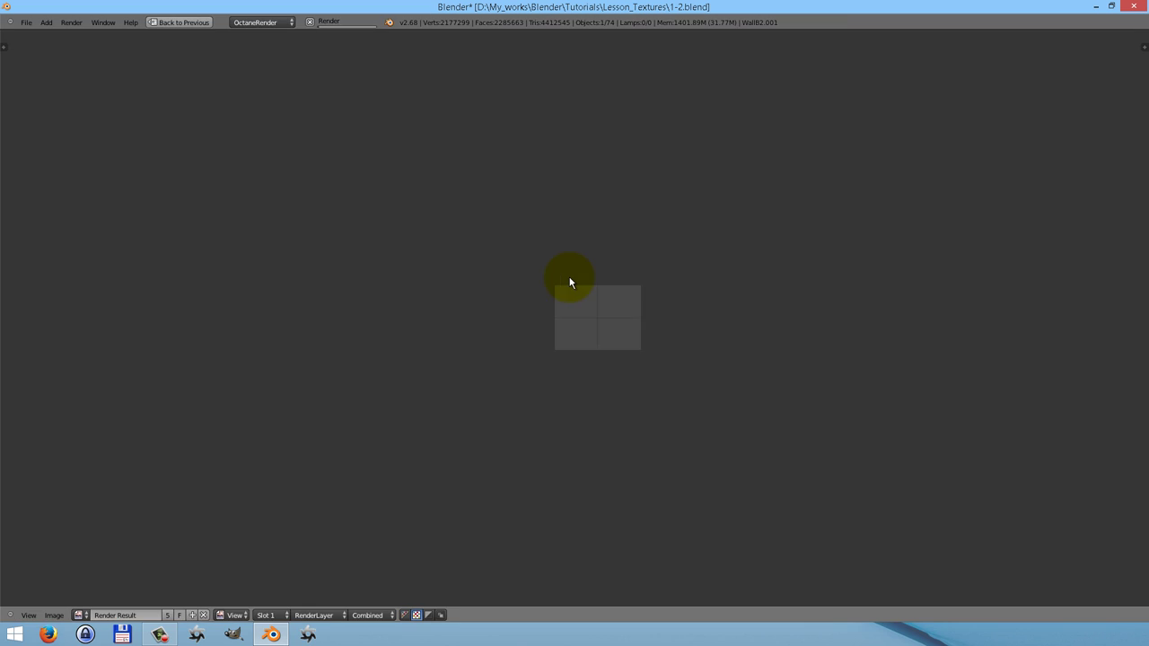
scroll(588, 333, "up", 6)
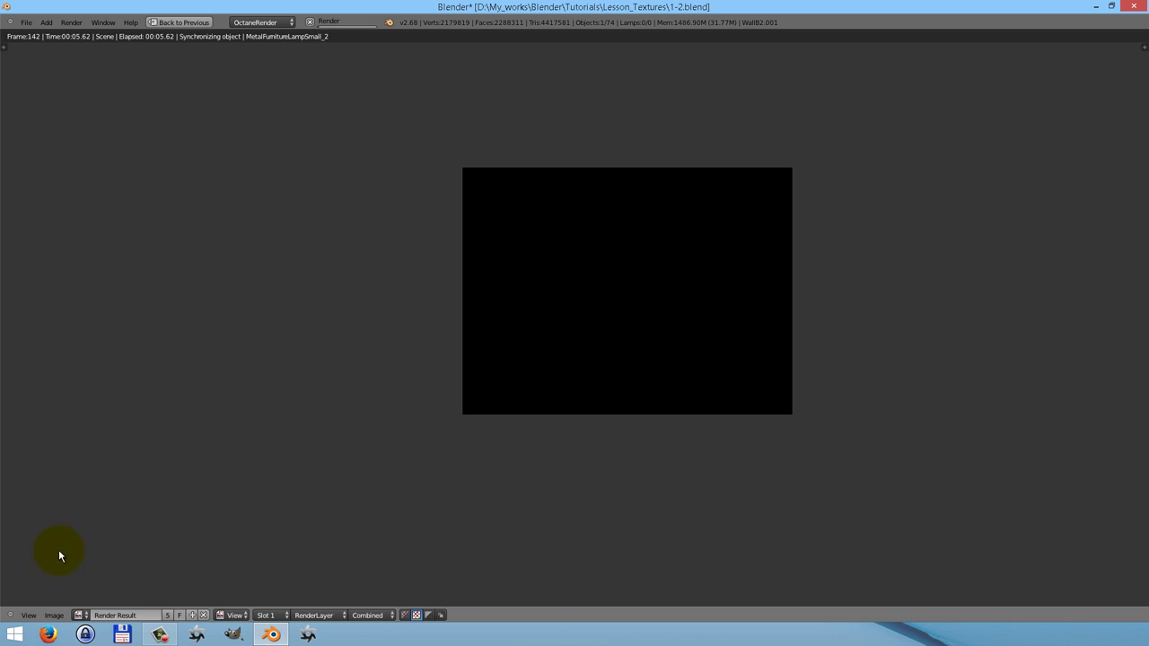
left_click(54, 615)
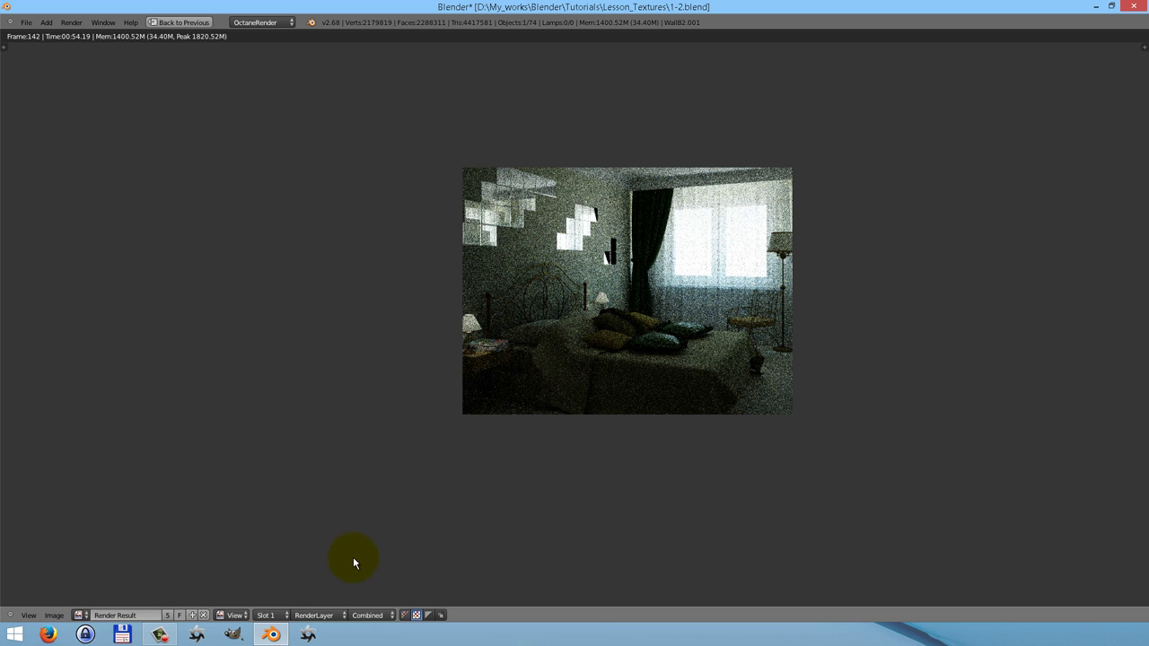
Examine the material index and normal passes of the render result, and return to the Combined pass for a closer look.
left_click(367, 616)
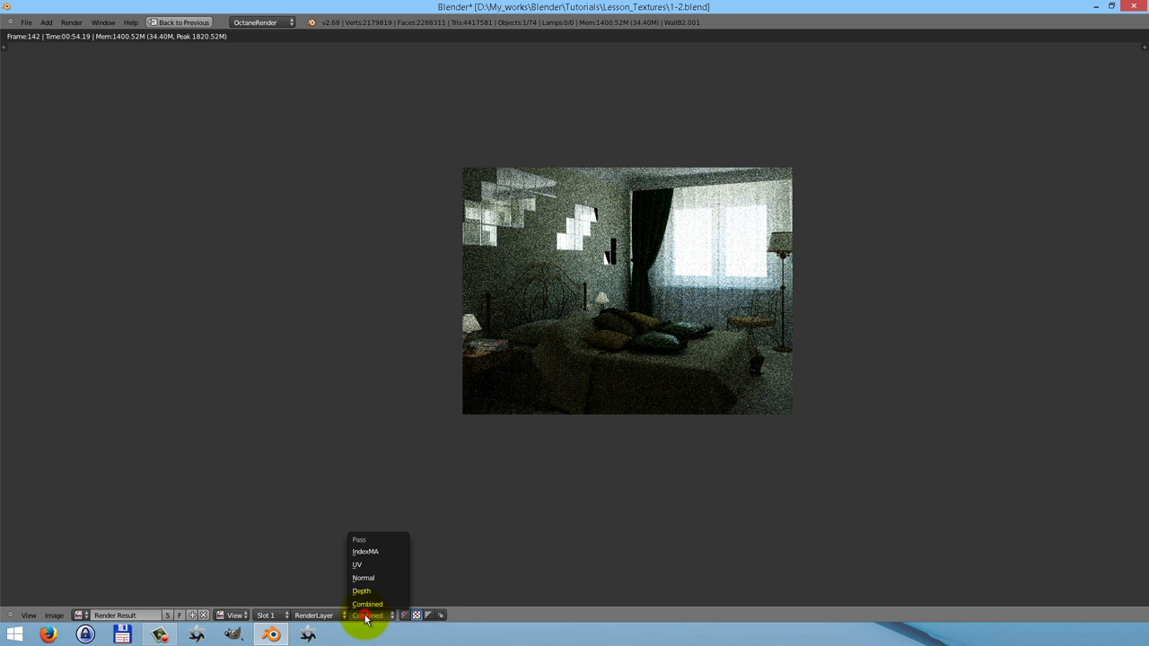
left_click(368, 552)
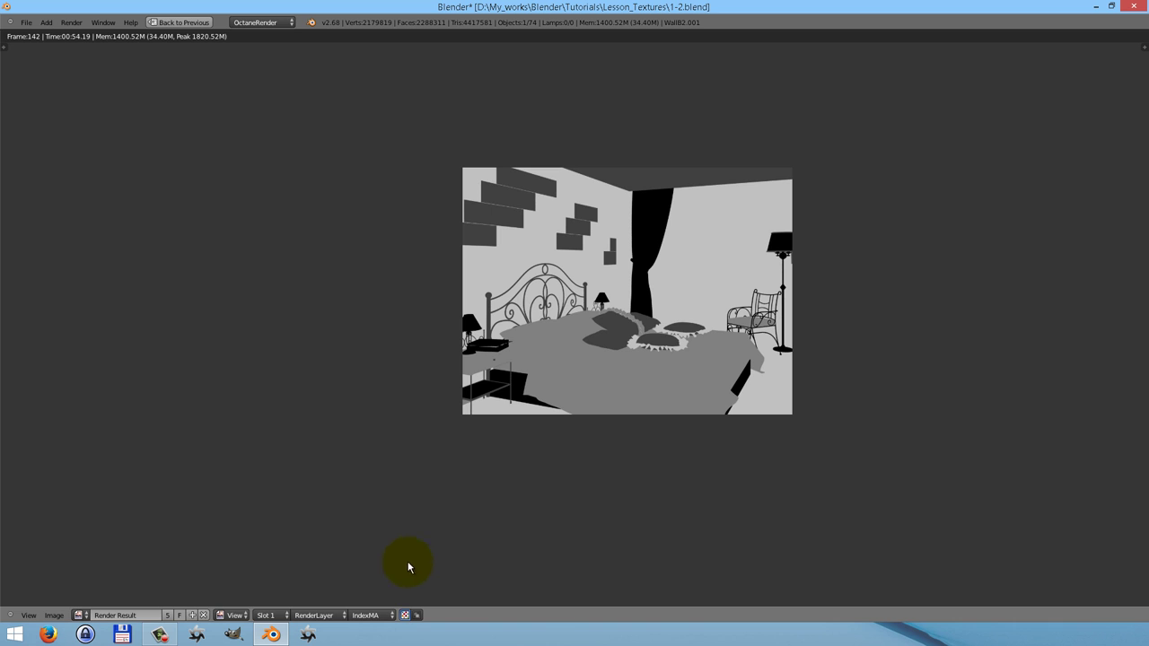
left_click(366, 616)
left_click(369, 579)
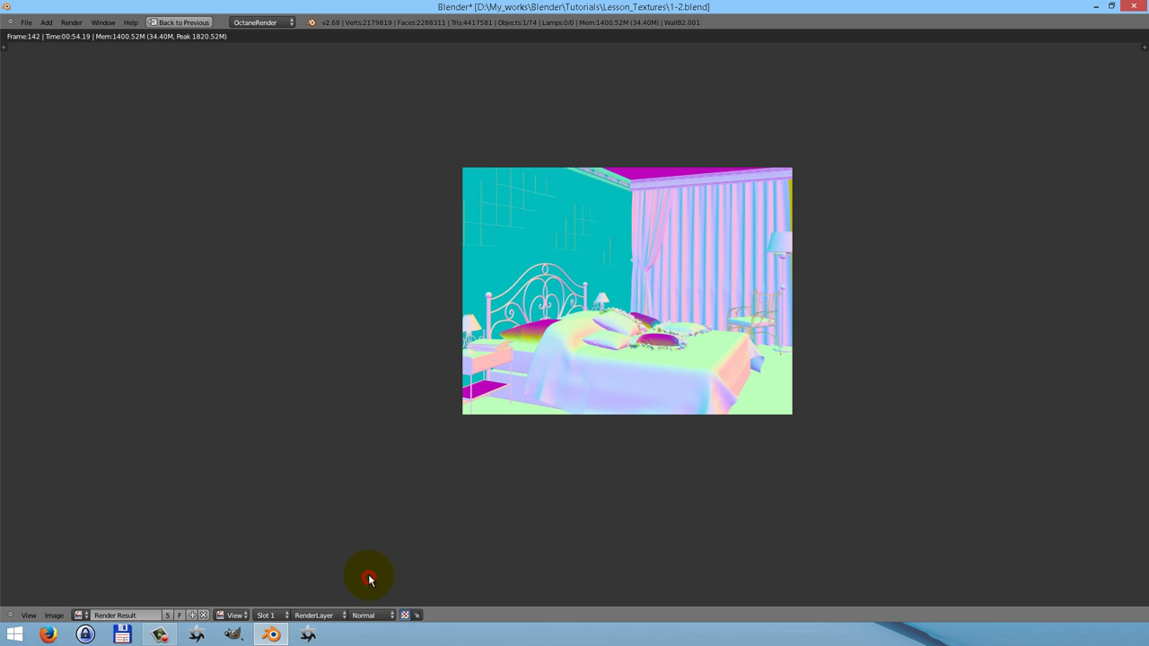
left_click(366, 618)
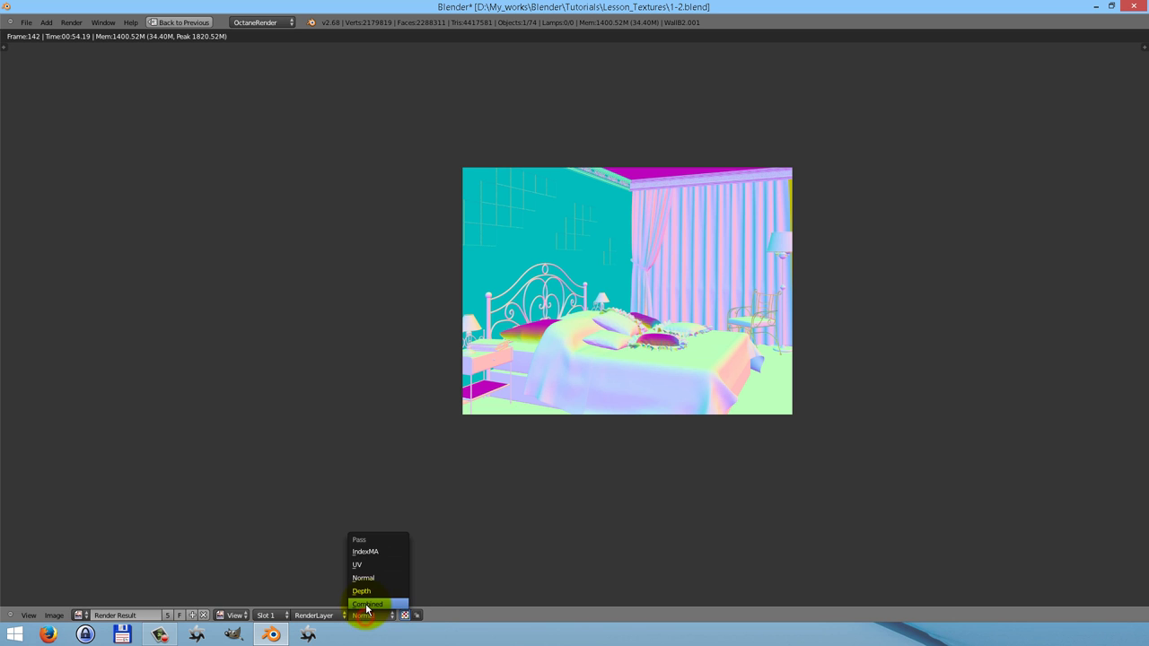
left_click(366, 605)
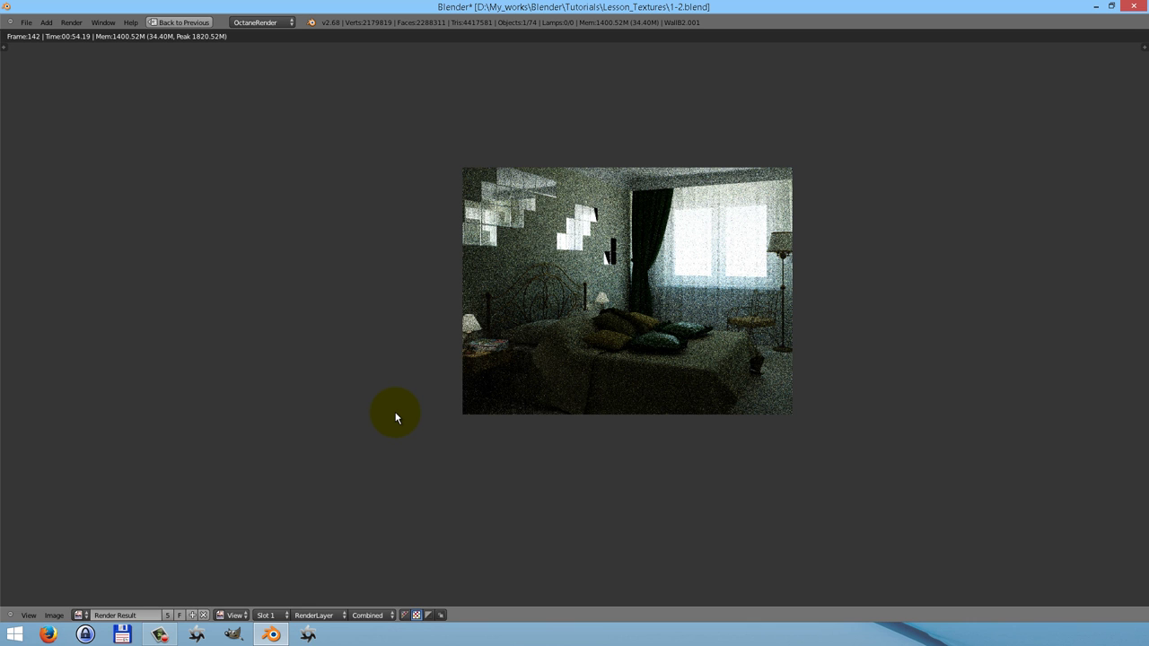
scroll(439, 428, "up", 1)
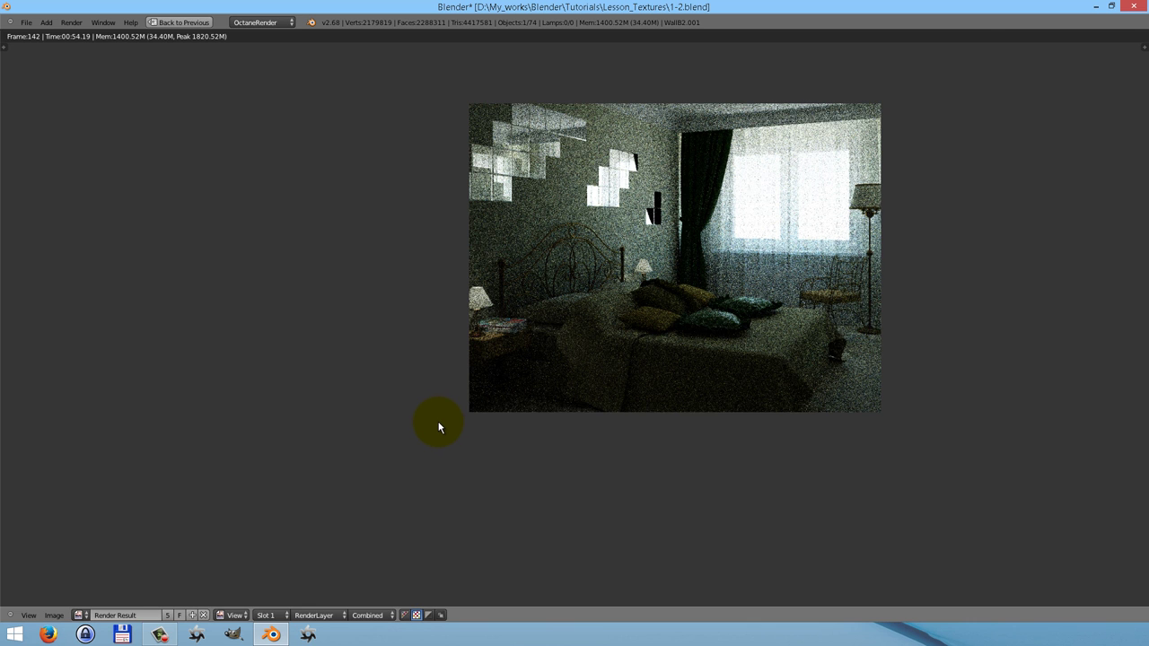
scroll(439, 428, "up", 1)
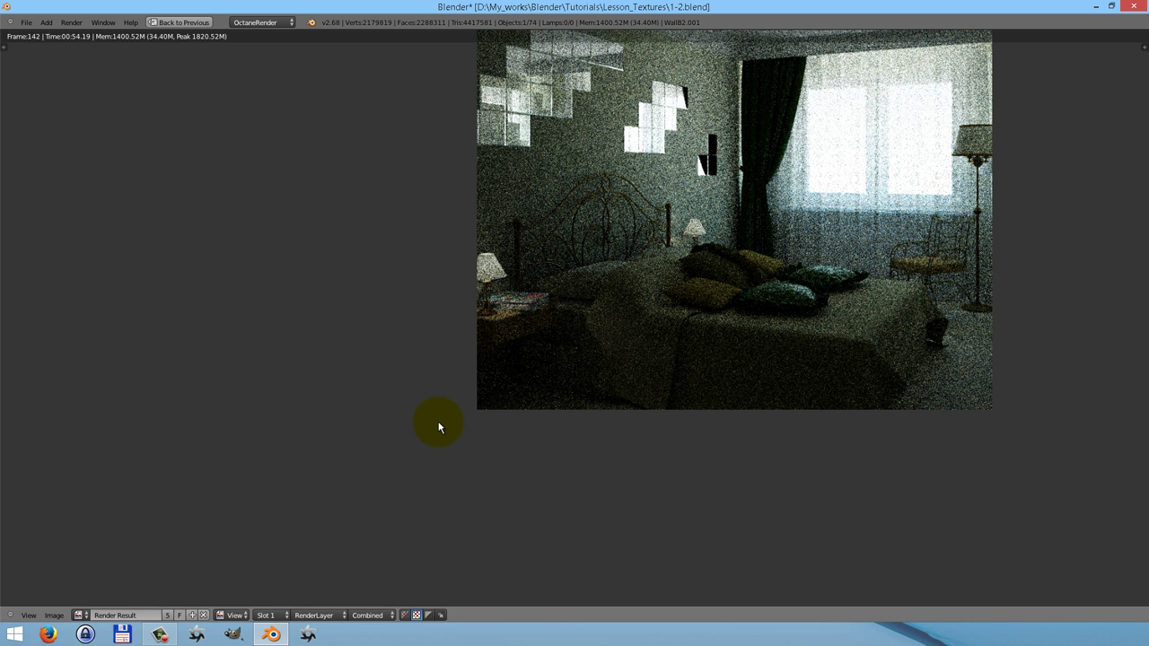
scroll(439, 429, "down", 2)
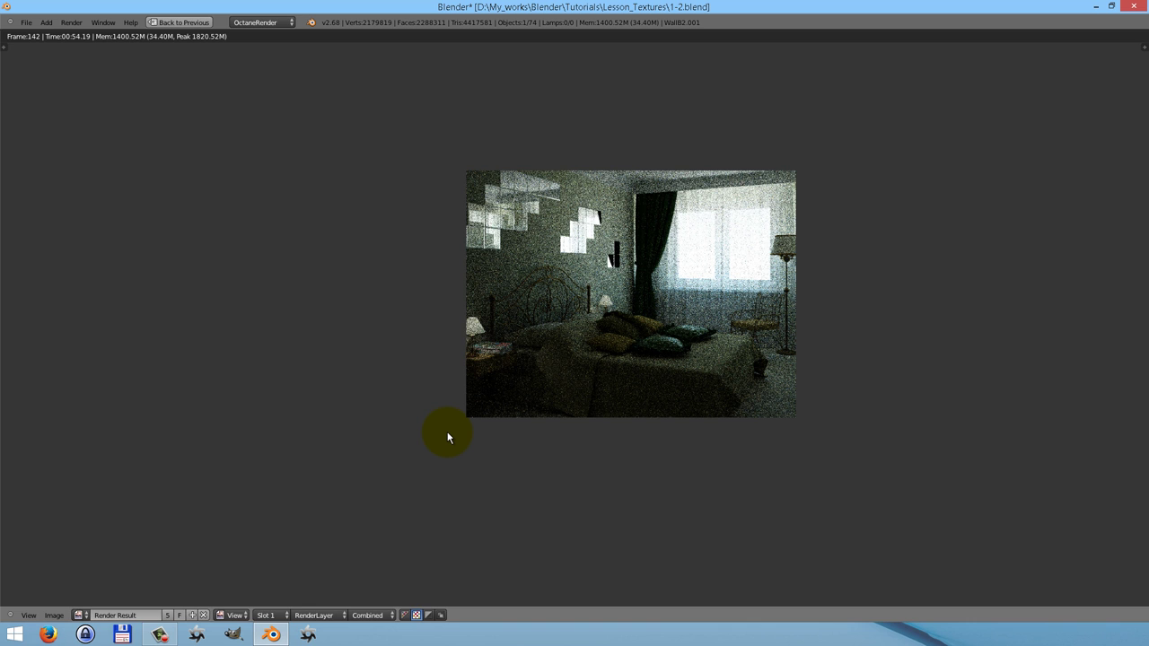